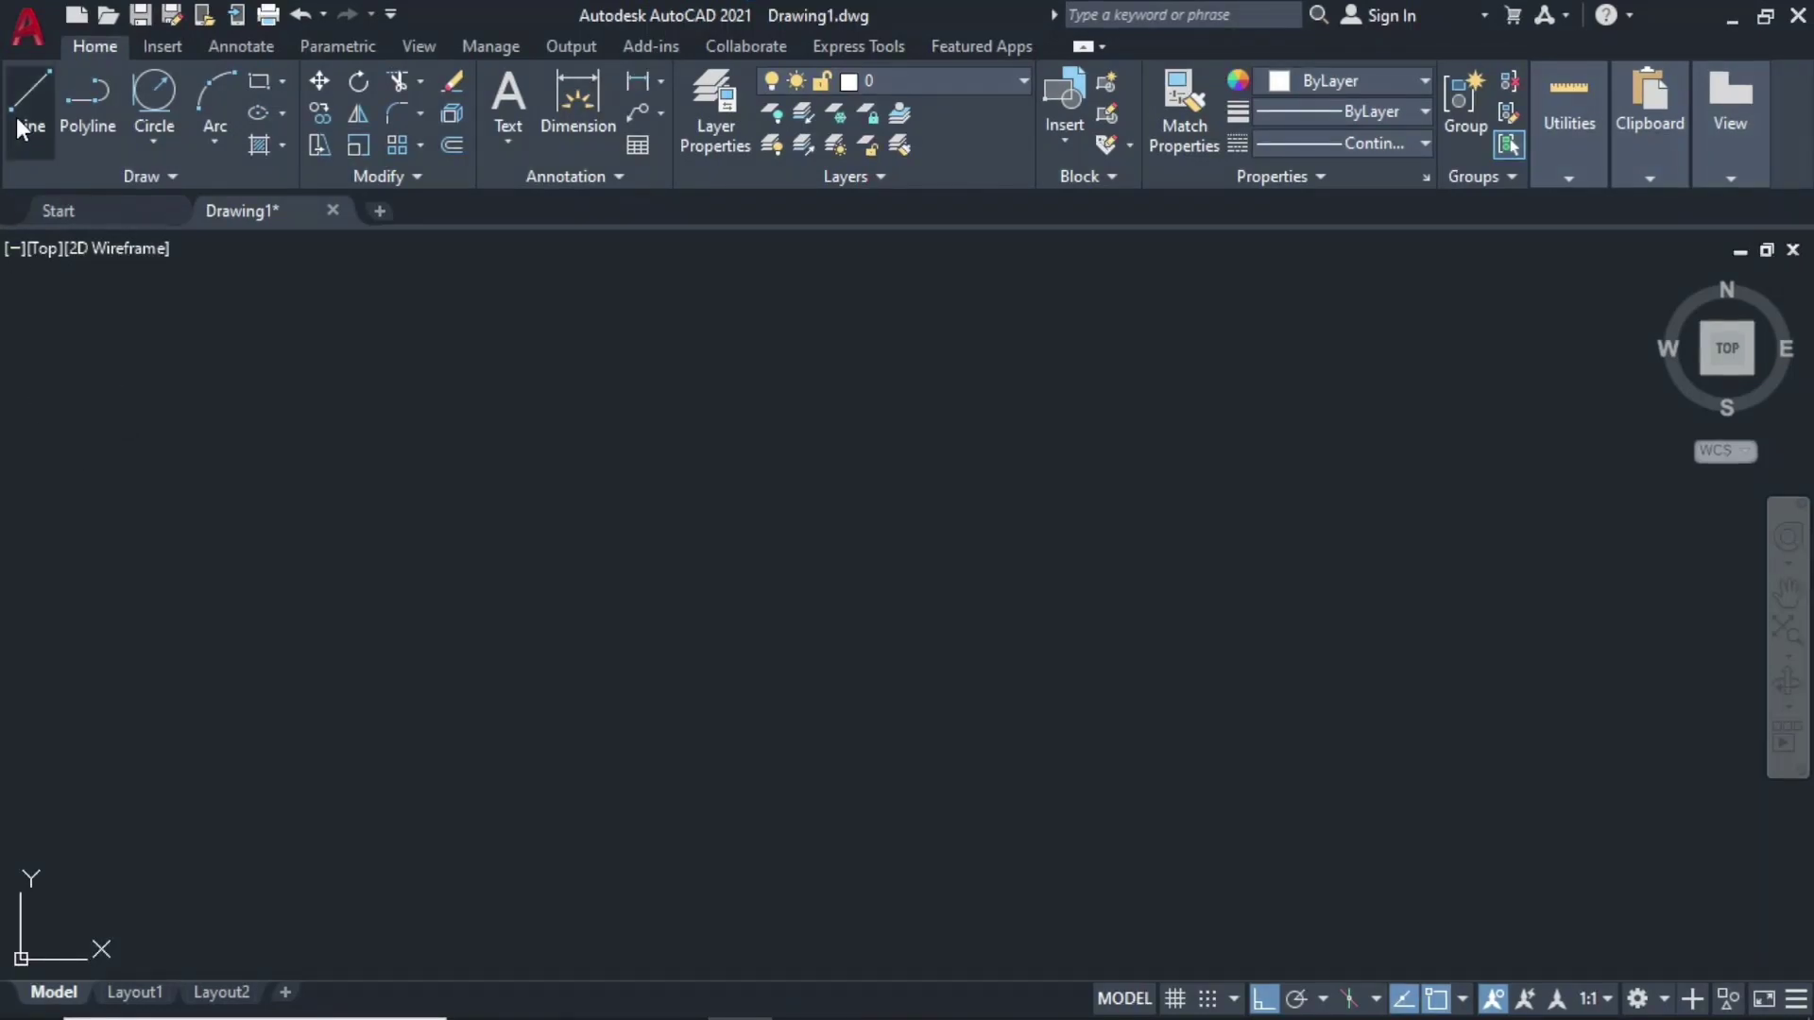
Step: Draw a 150-unit horizontal centre line with Ortho on
left_click(30, 100)
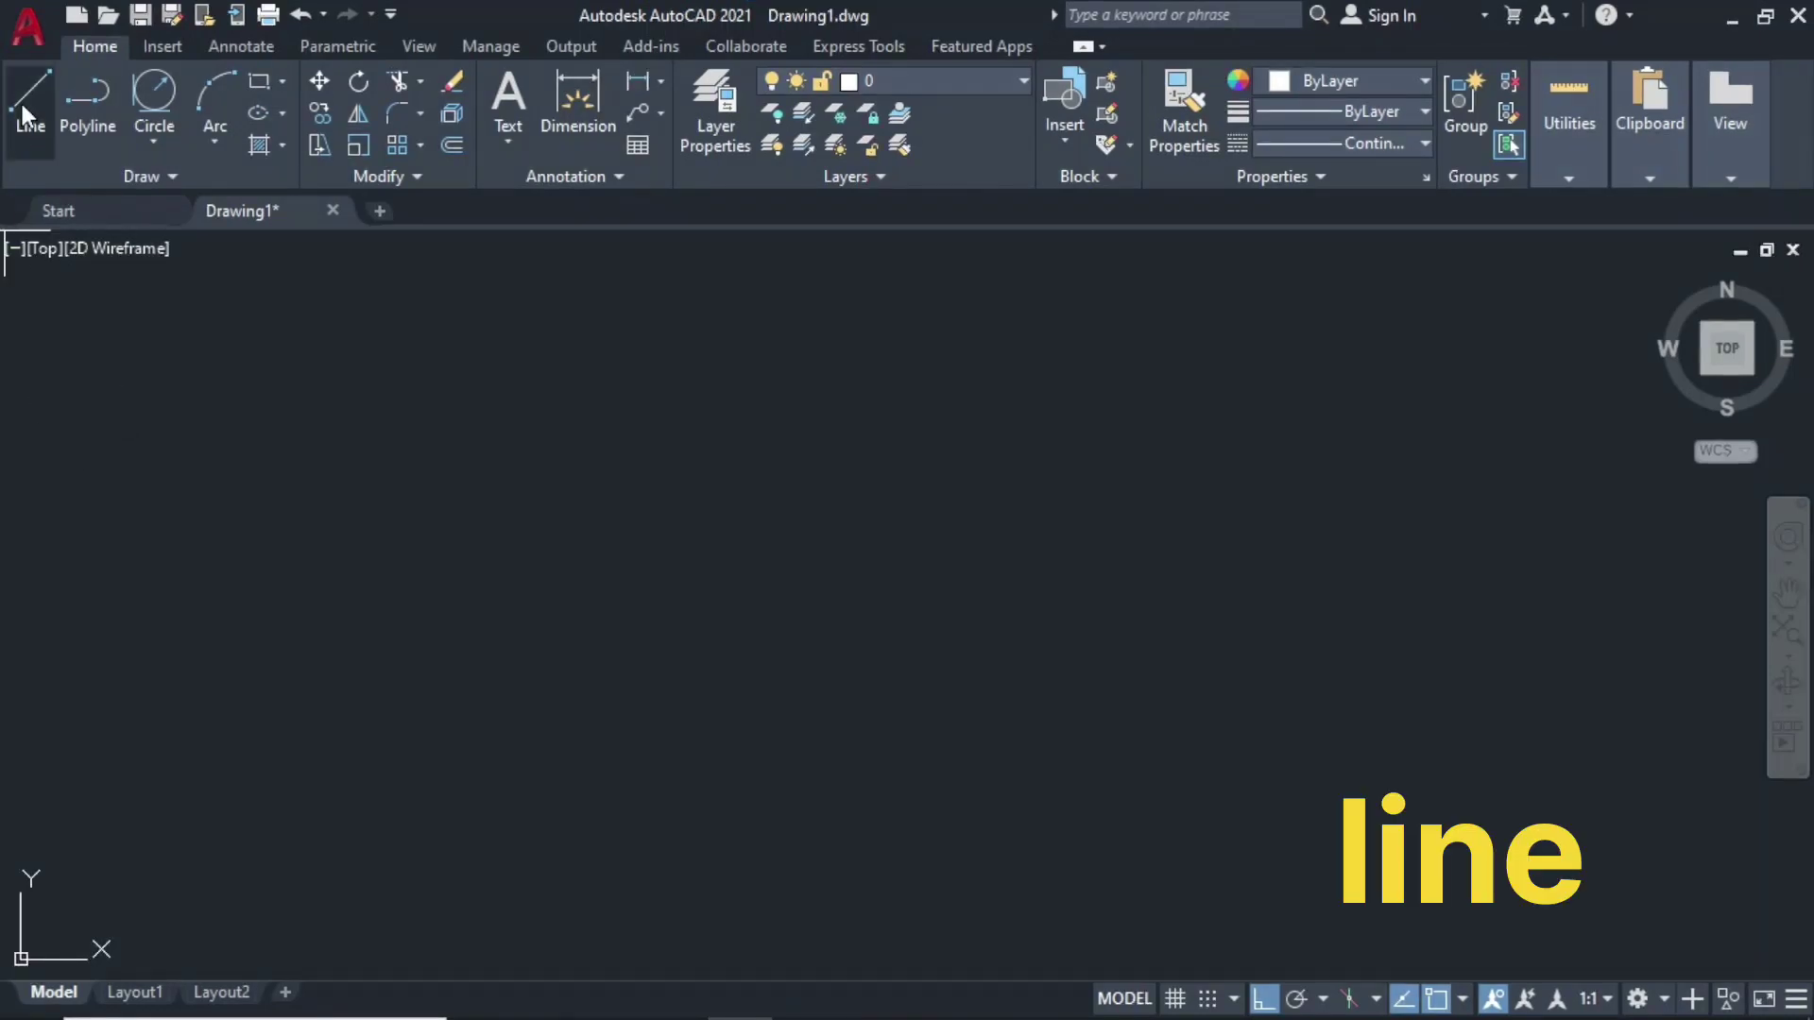
left_click(507, 584)
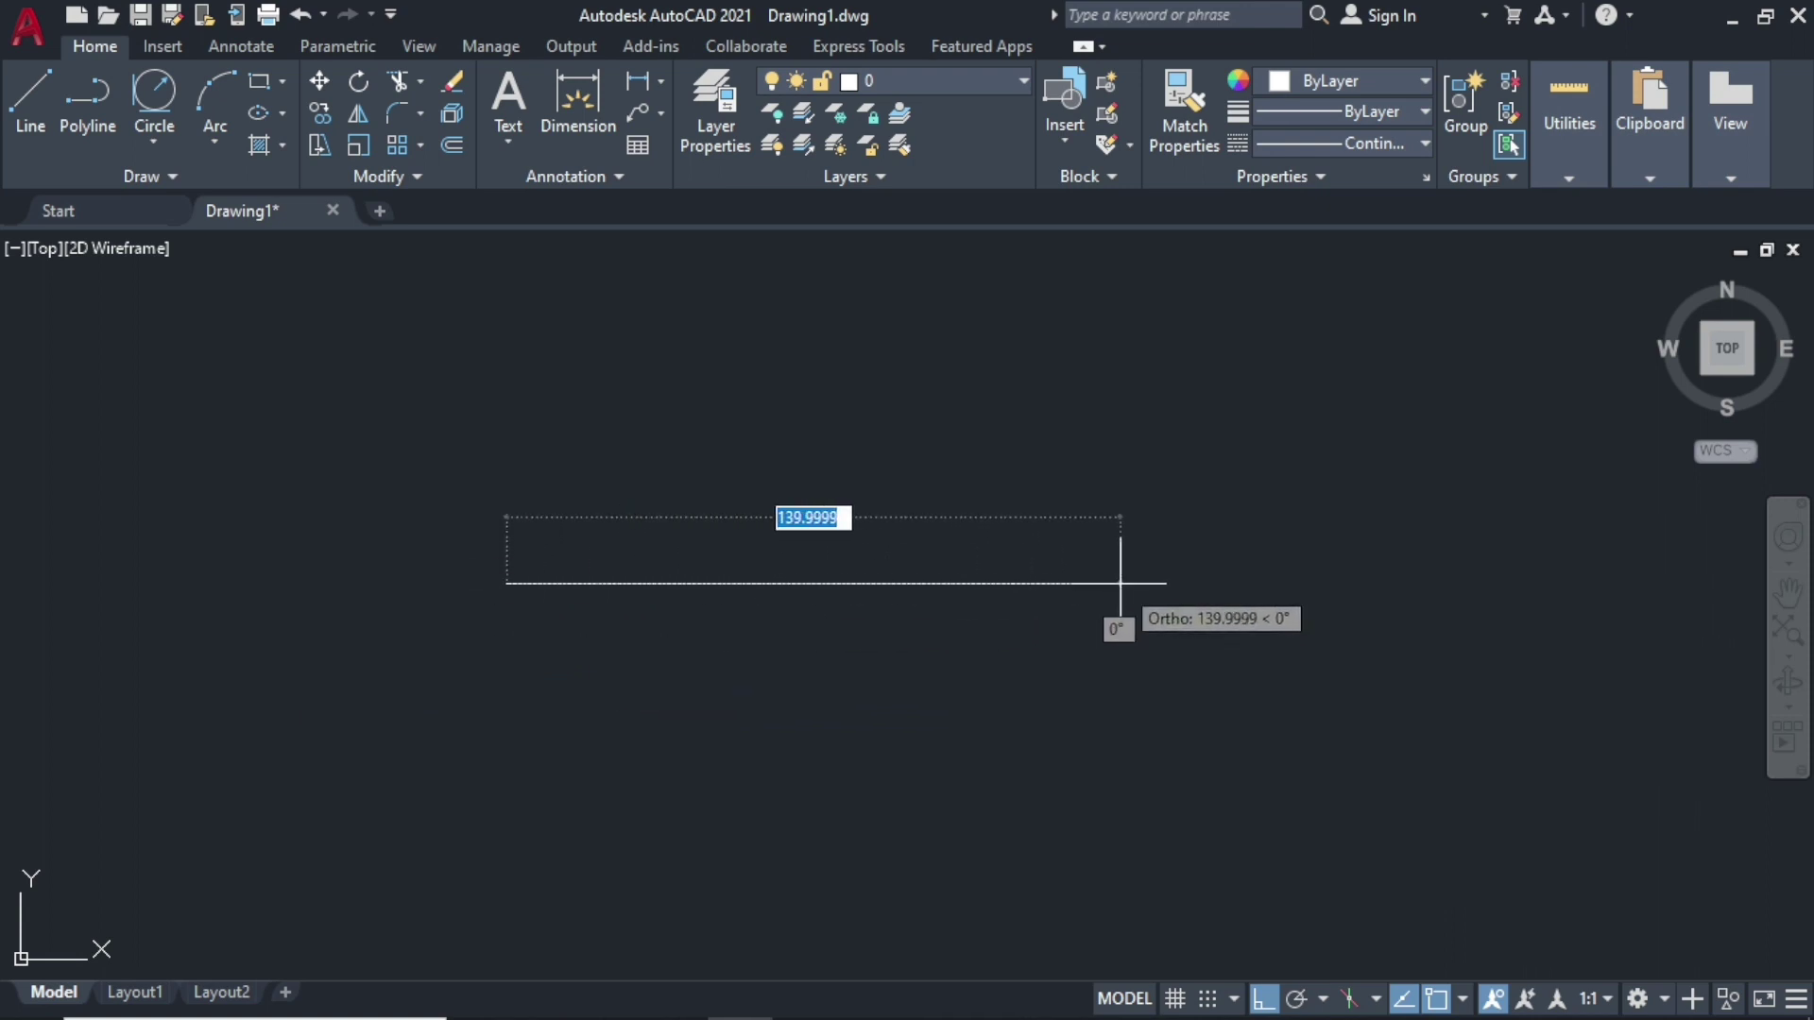
left_click(1262, 998)
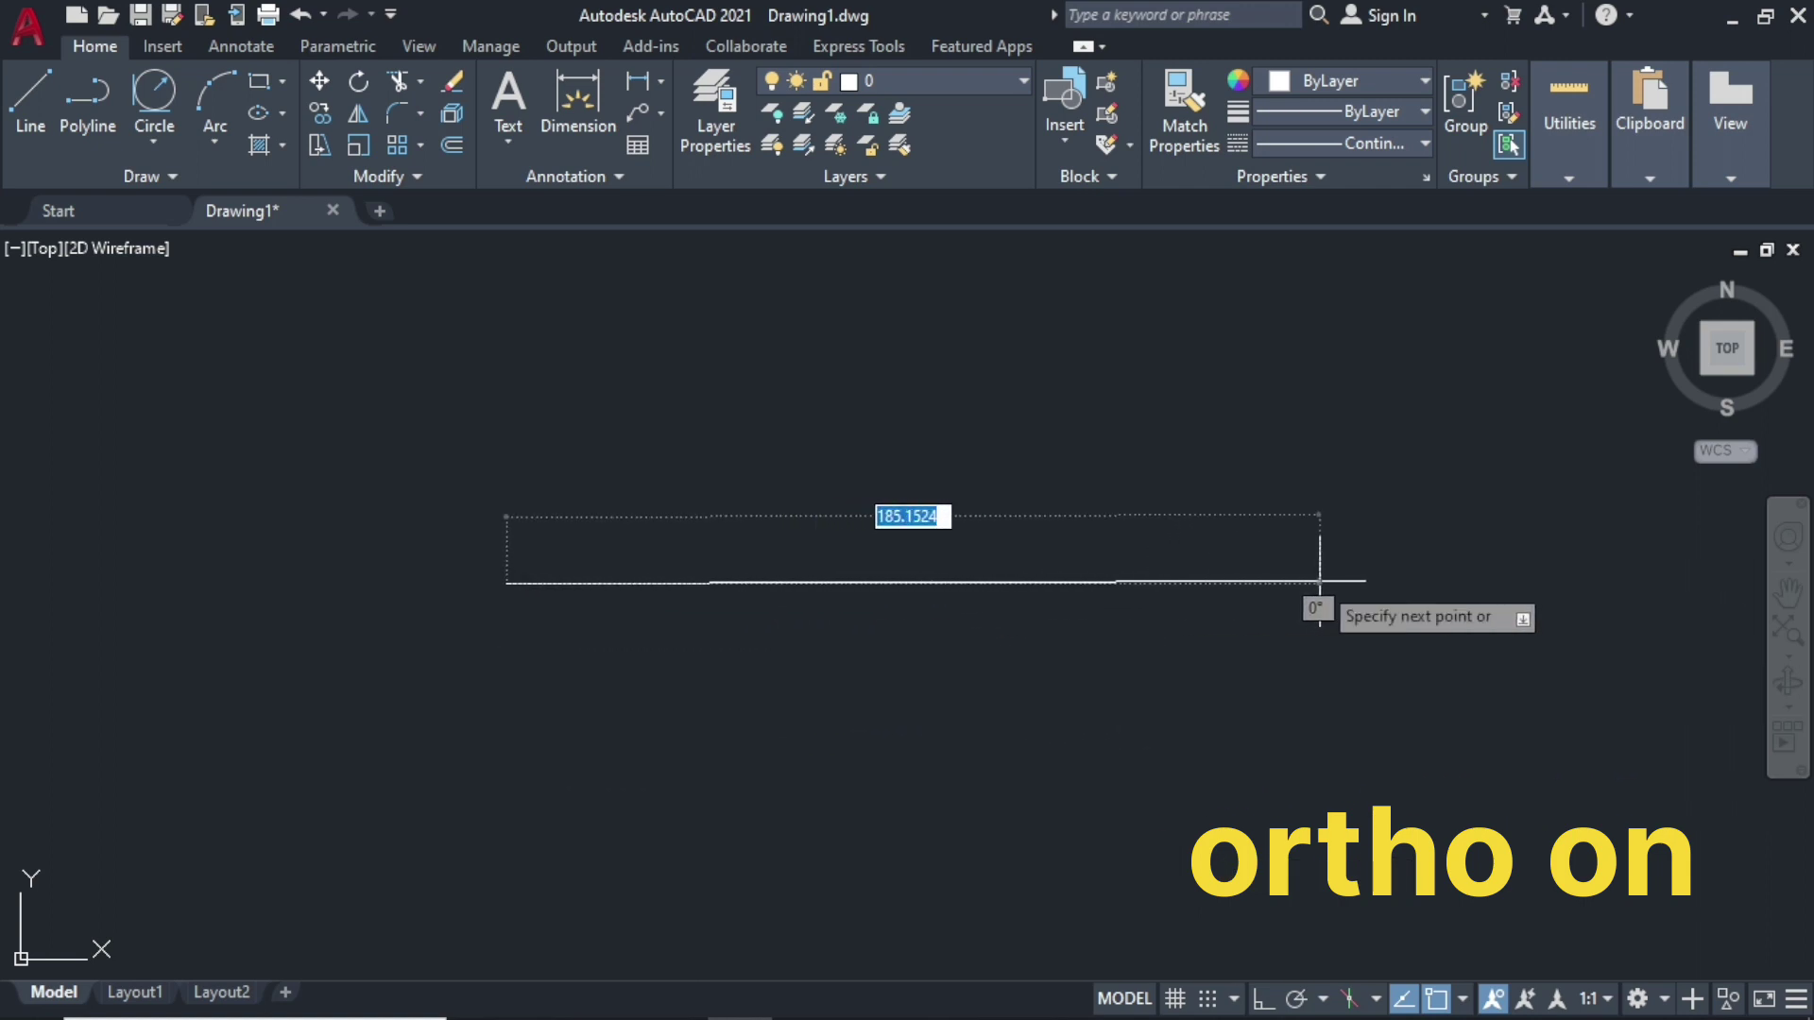
left_click(1264, 1000)
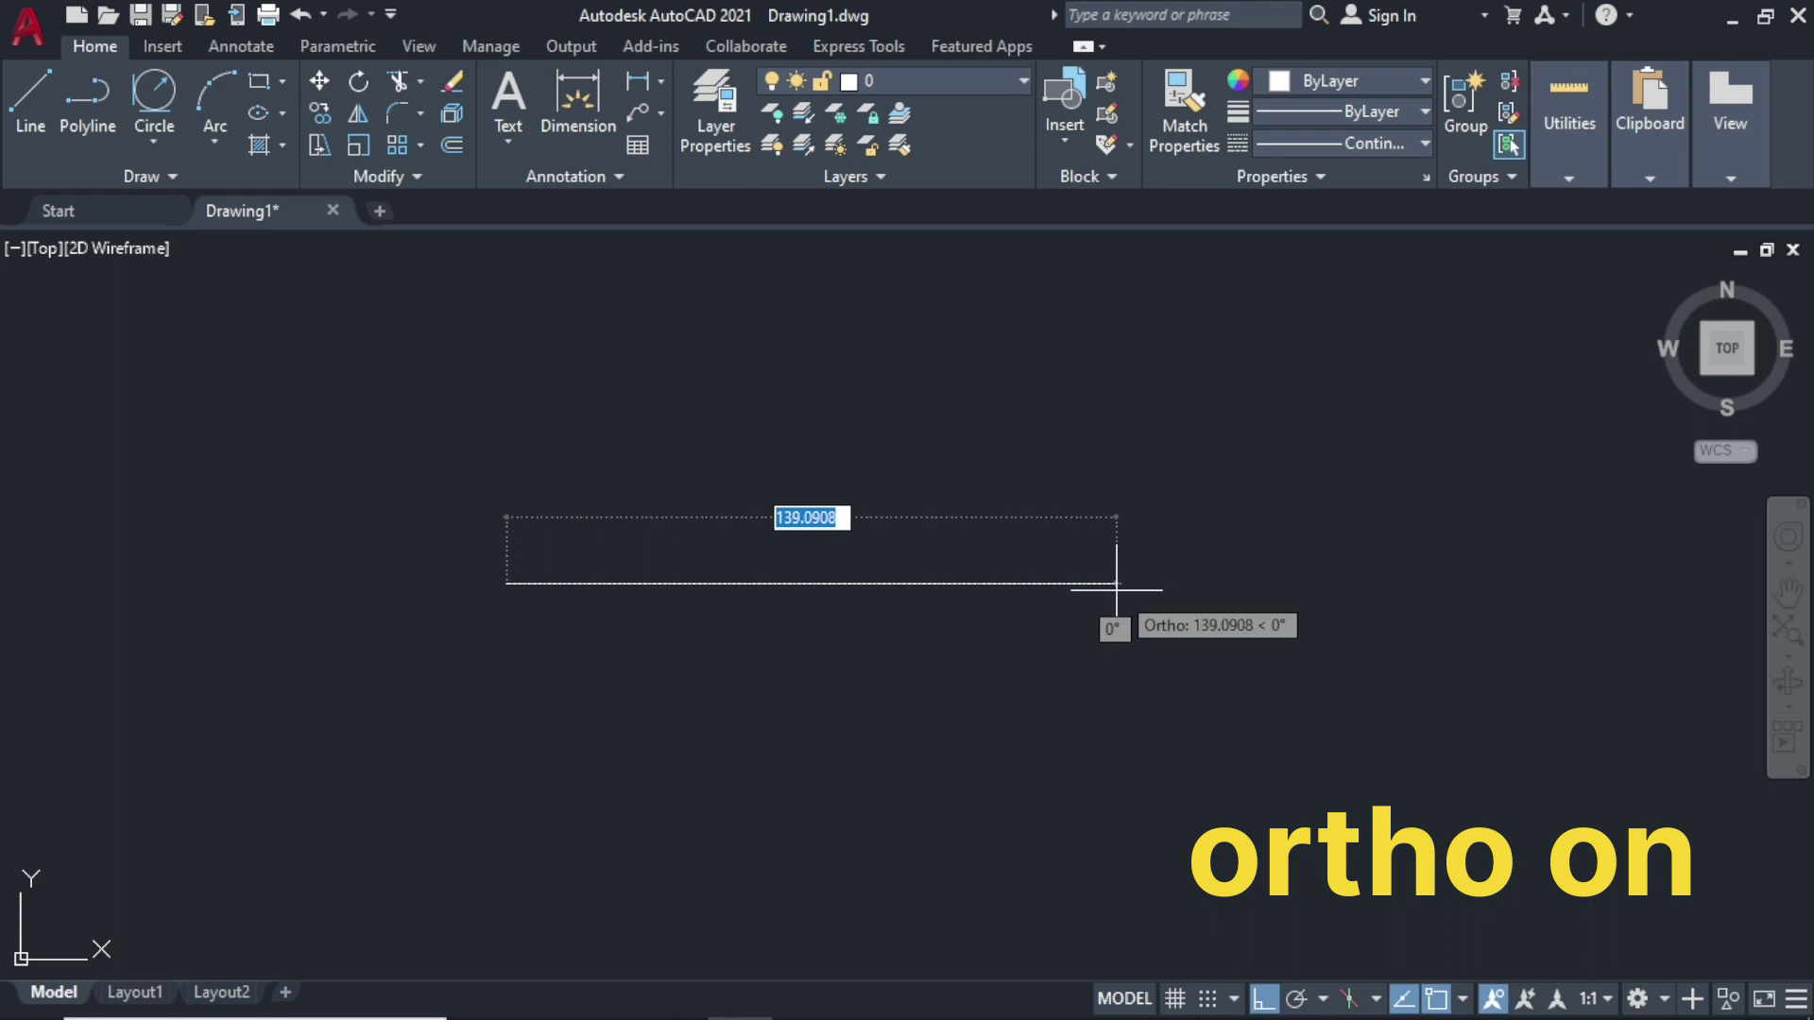
type("150")
key("Return")
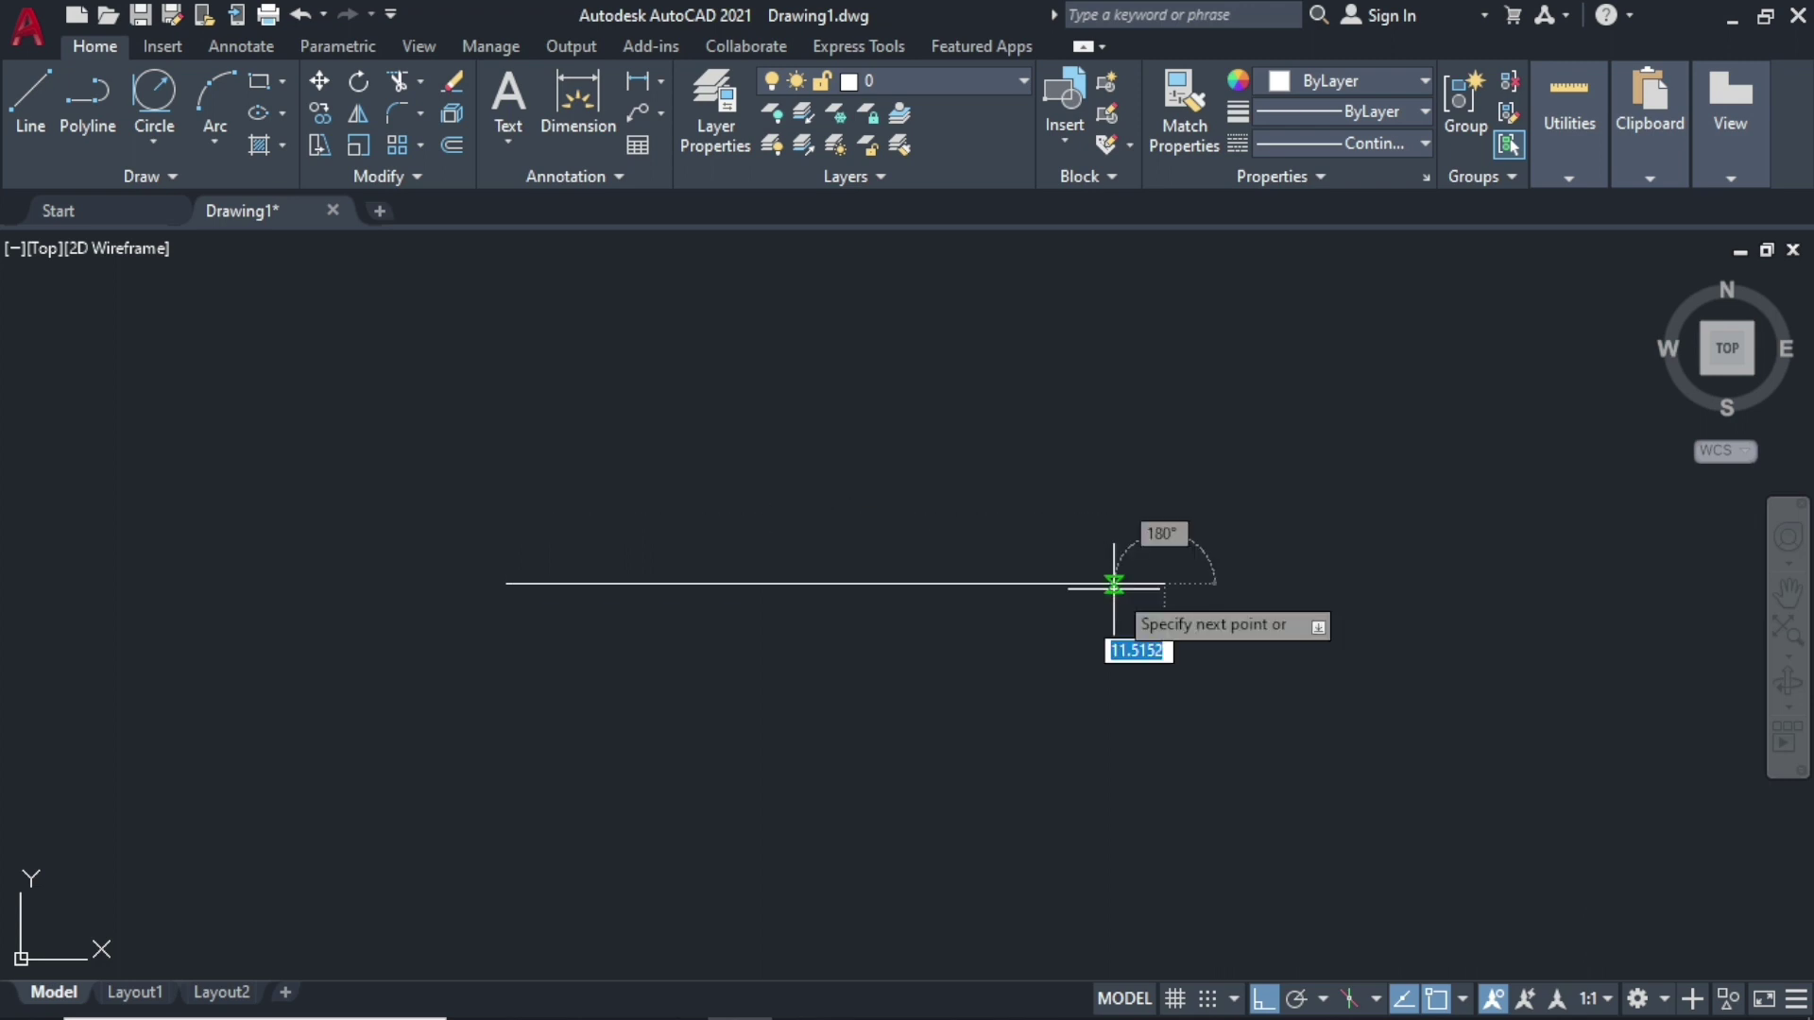
key("Return")
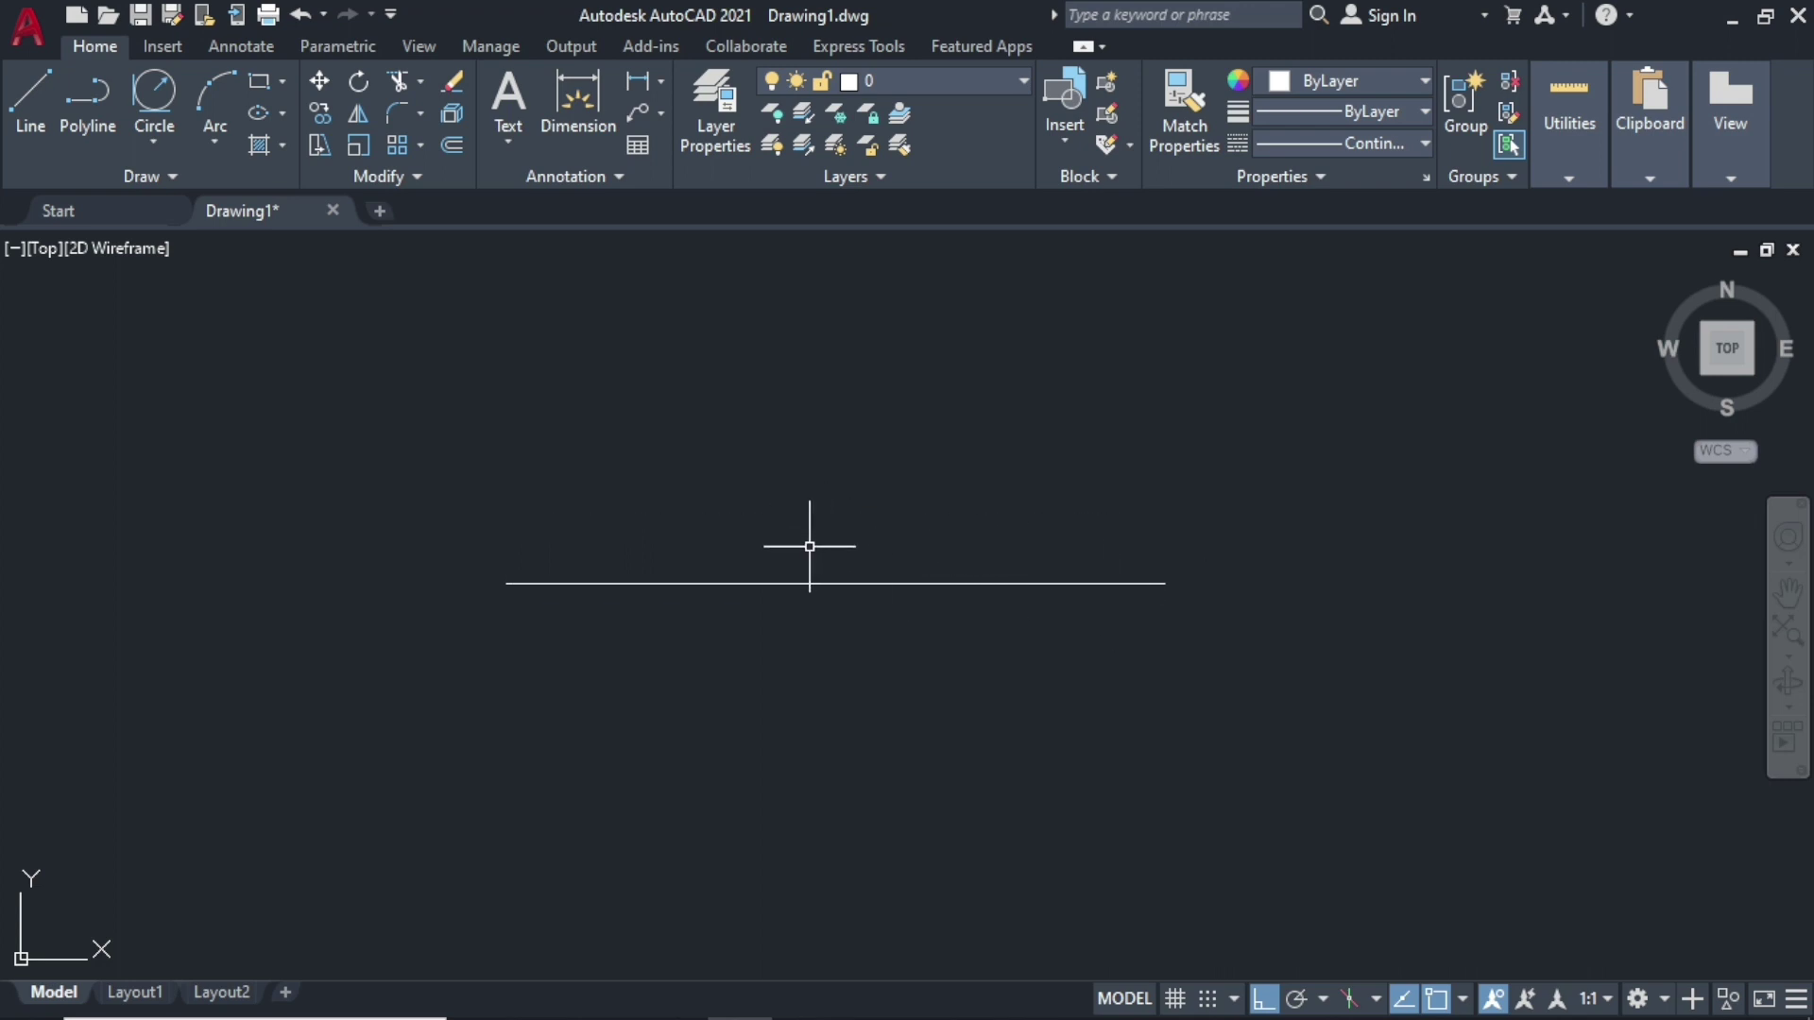
Step: Draw a vertical centre line crossing the horizontal line at its midpoint
key("Return")
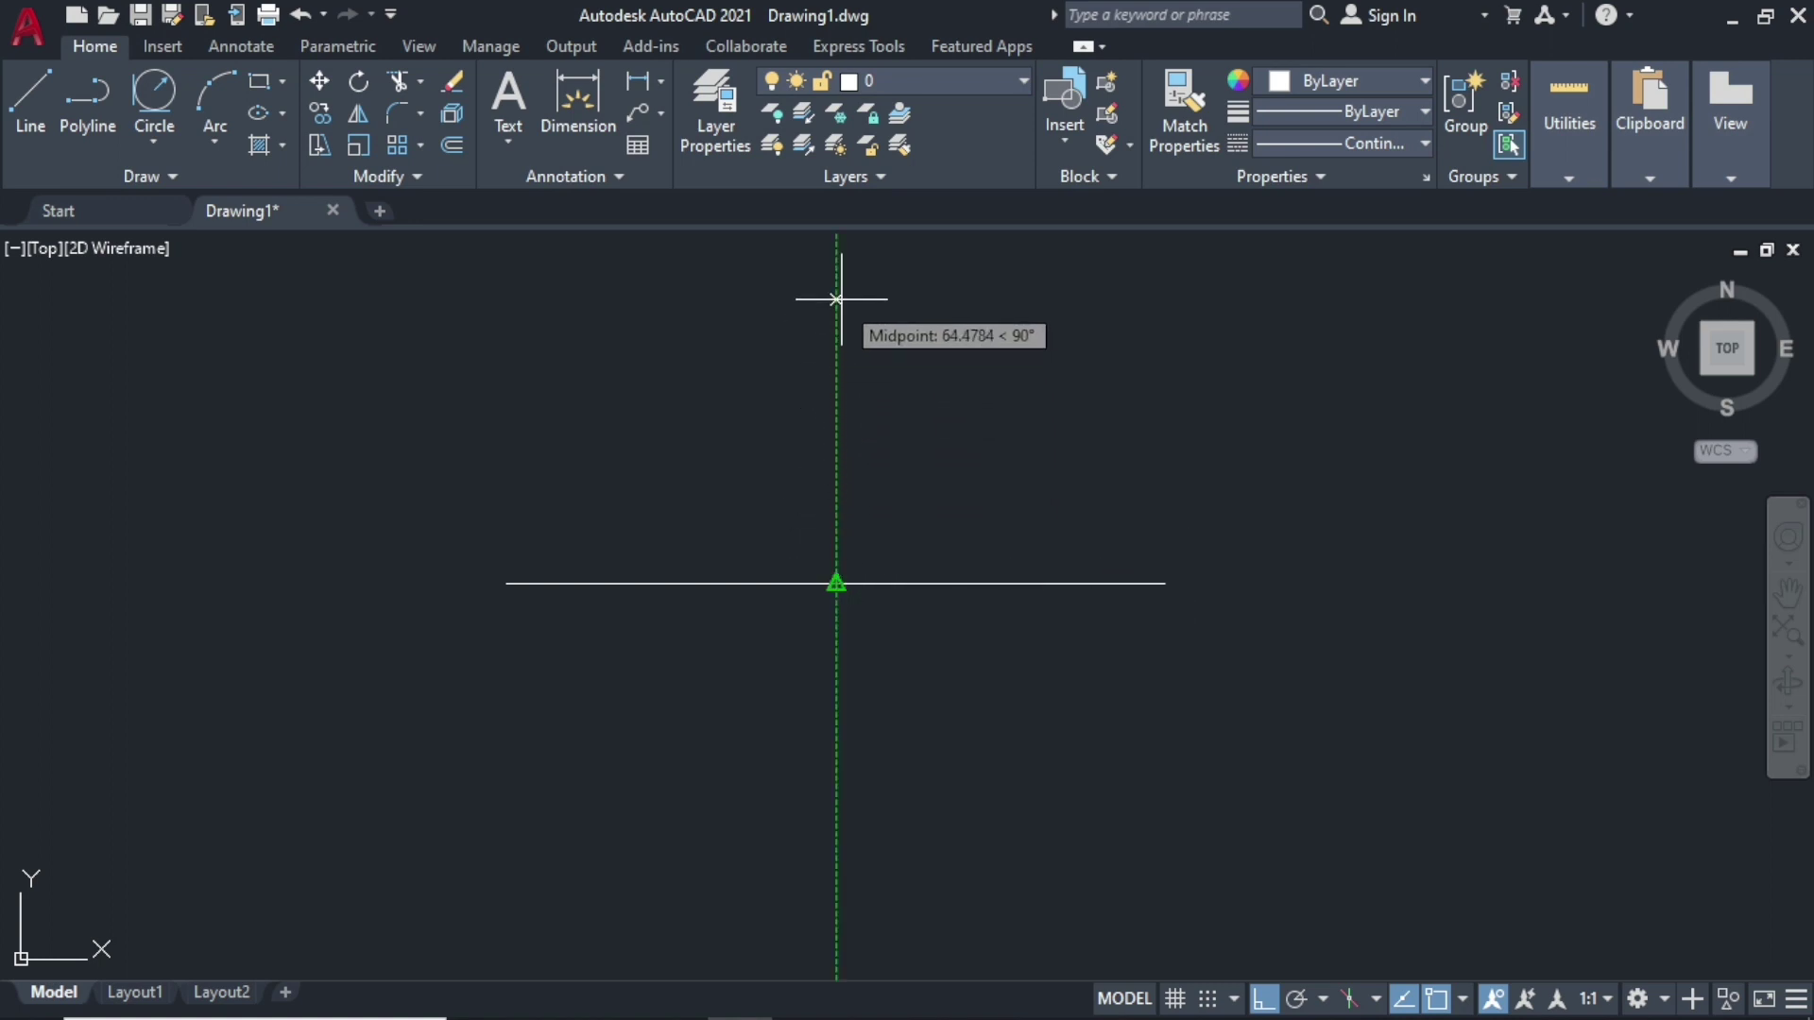
left_click(836, 294)
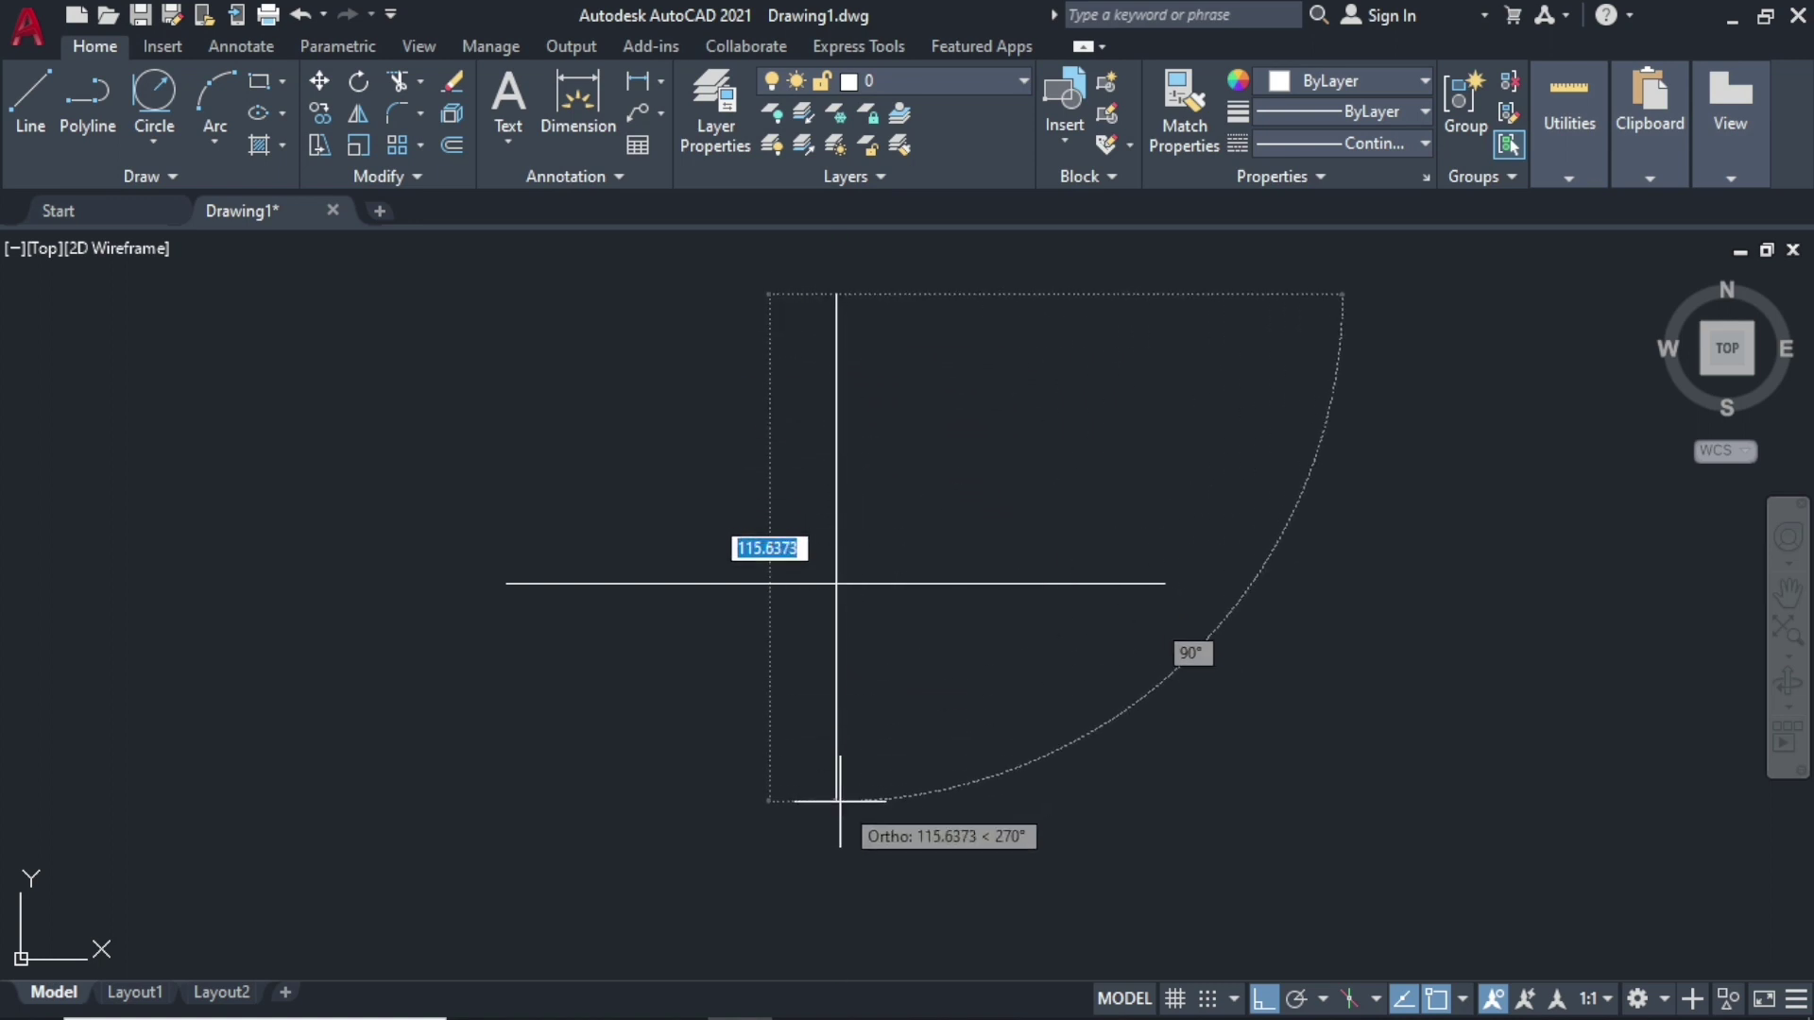
right_click(835, 847)
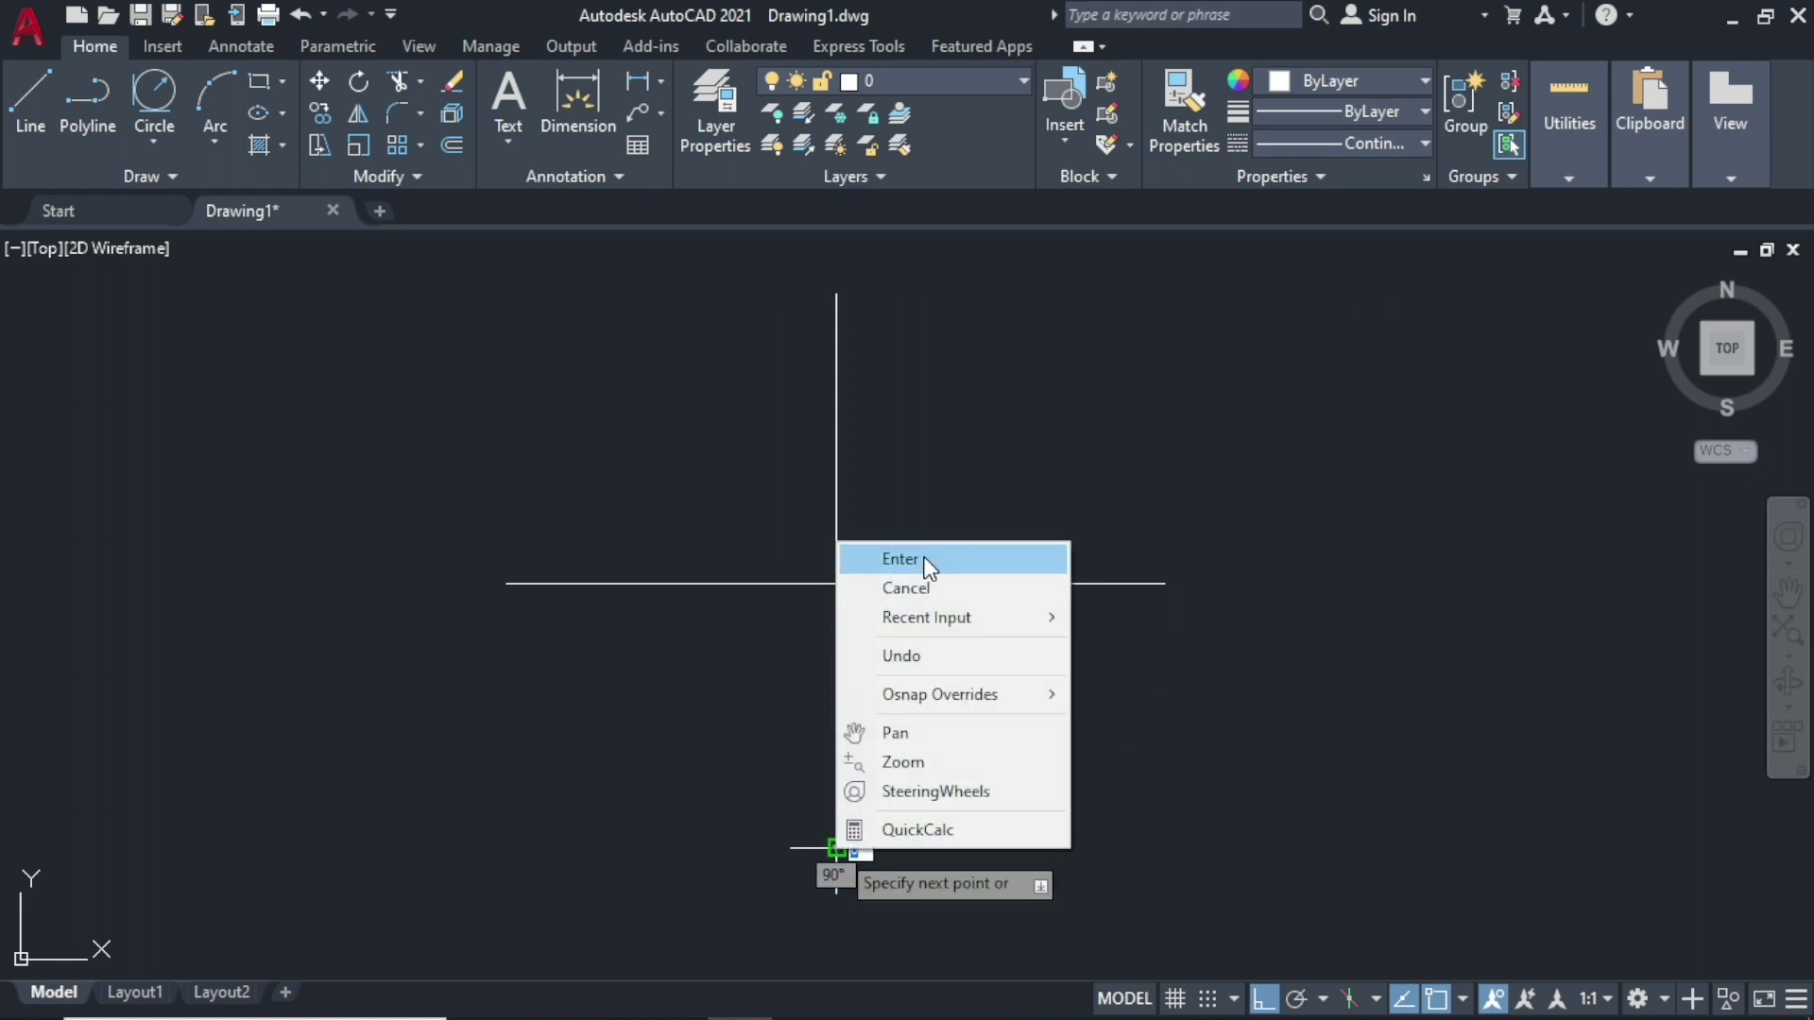
left_click(902, 559)
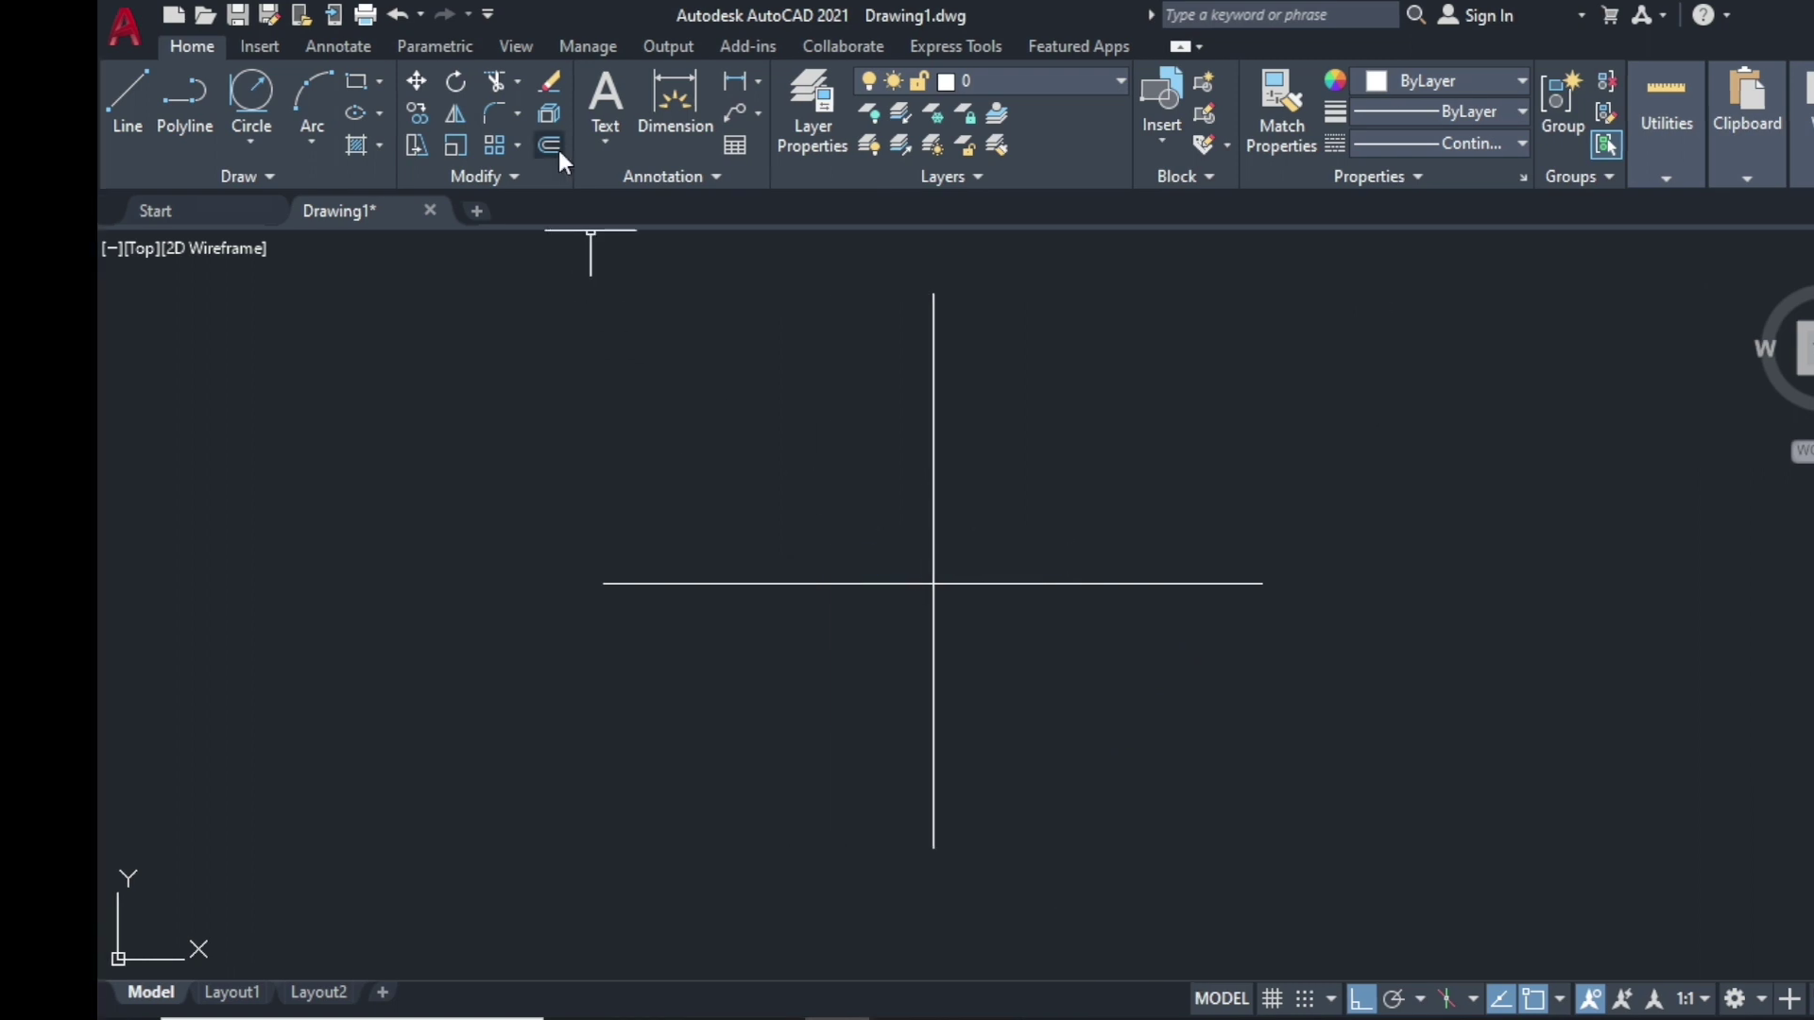
Step: Offset the vertical centre line 18 units to the left and right
left_click(559, 150)
type("1")
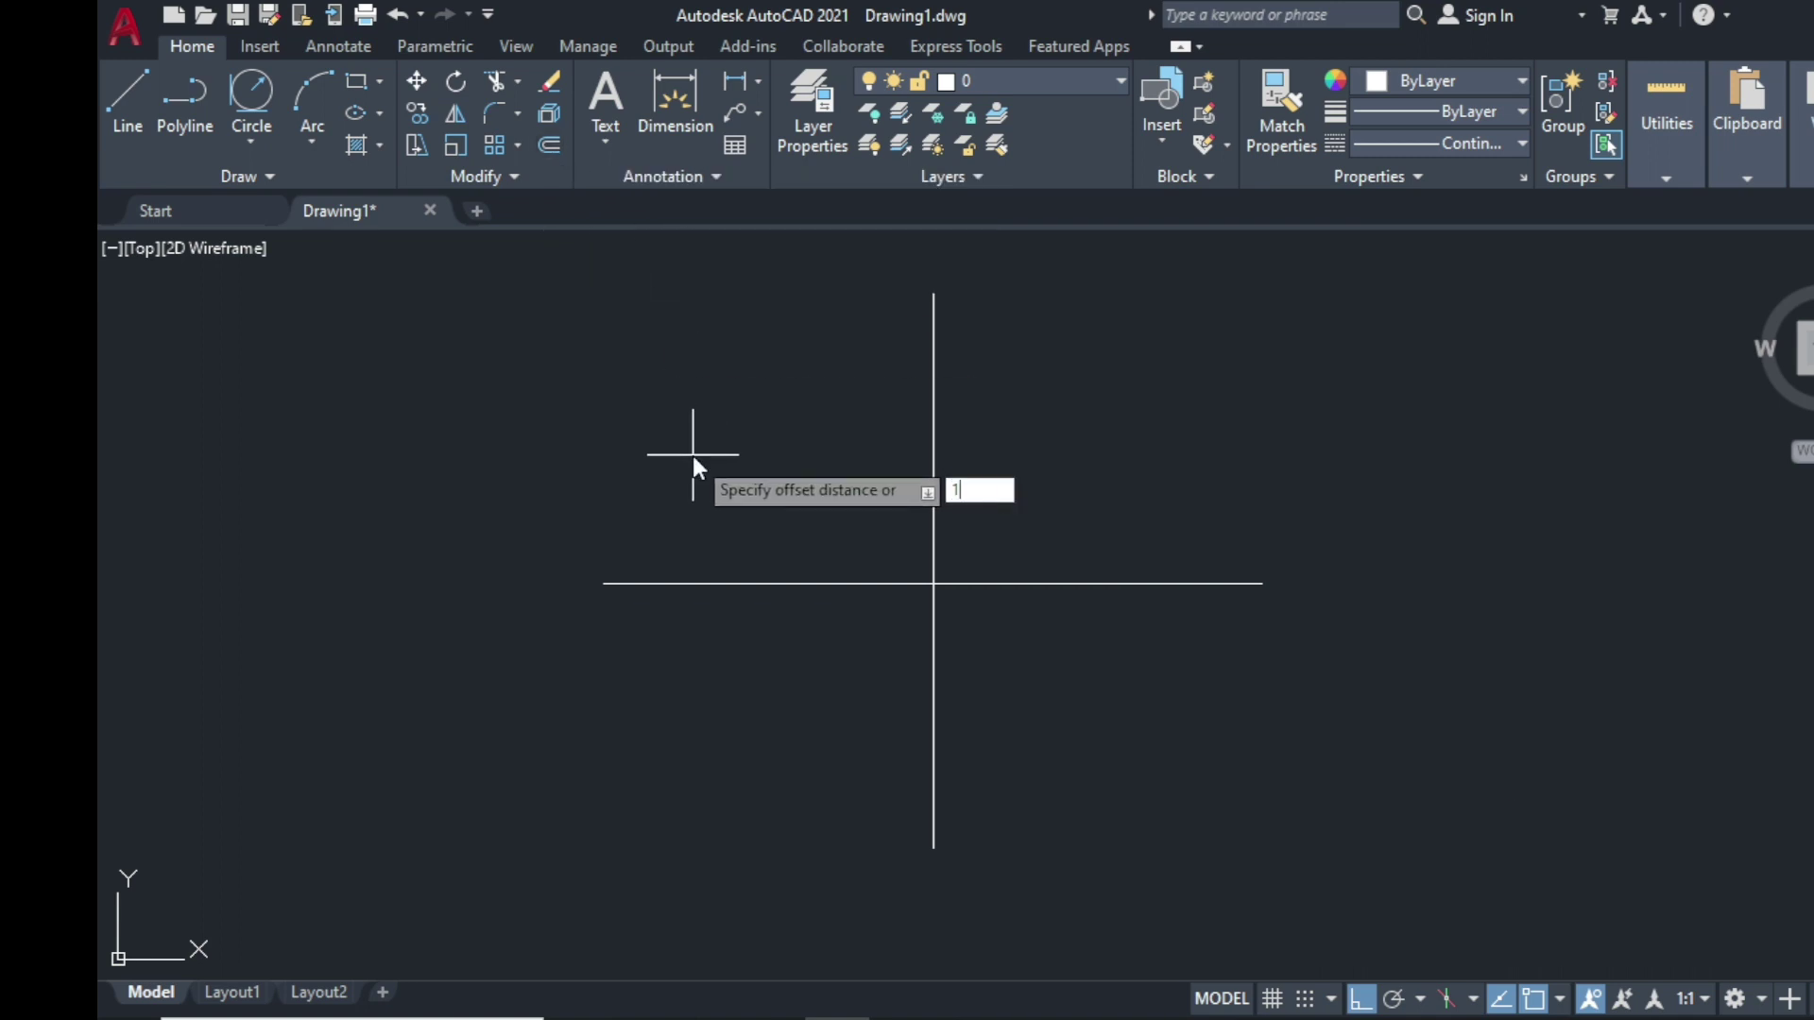
type("0")
key("Return")
left_click(934, 461)
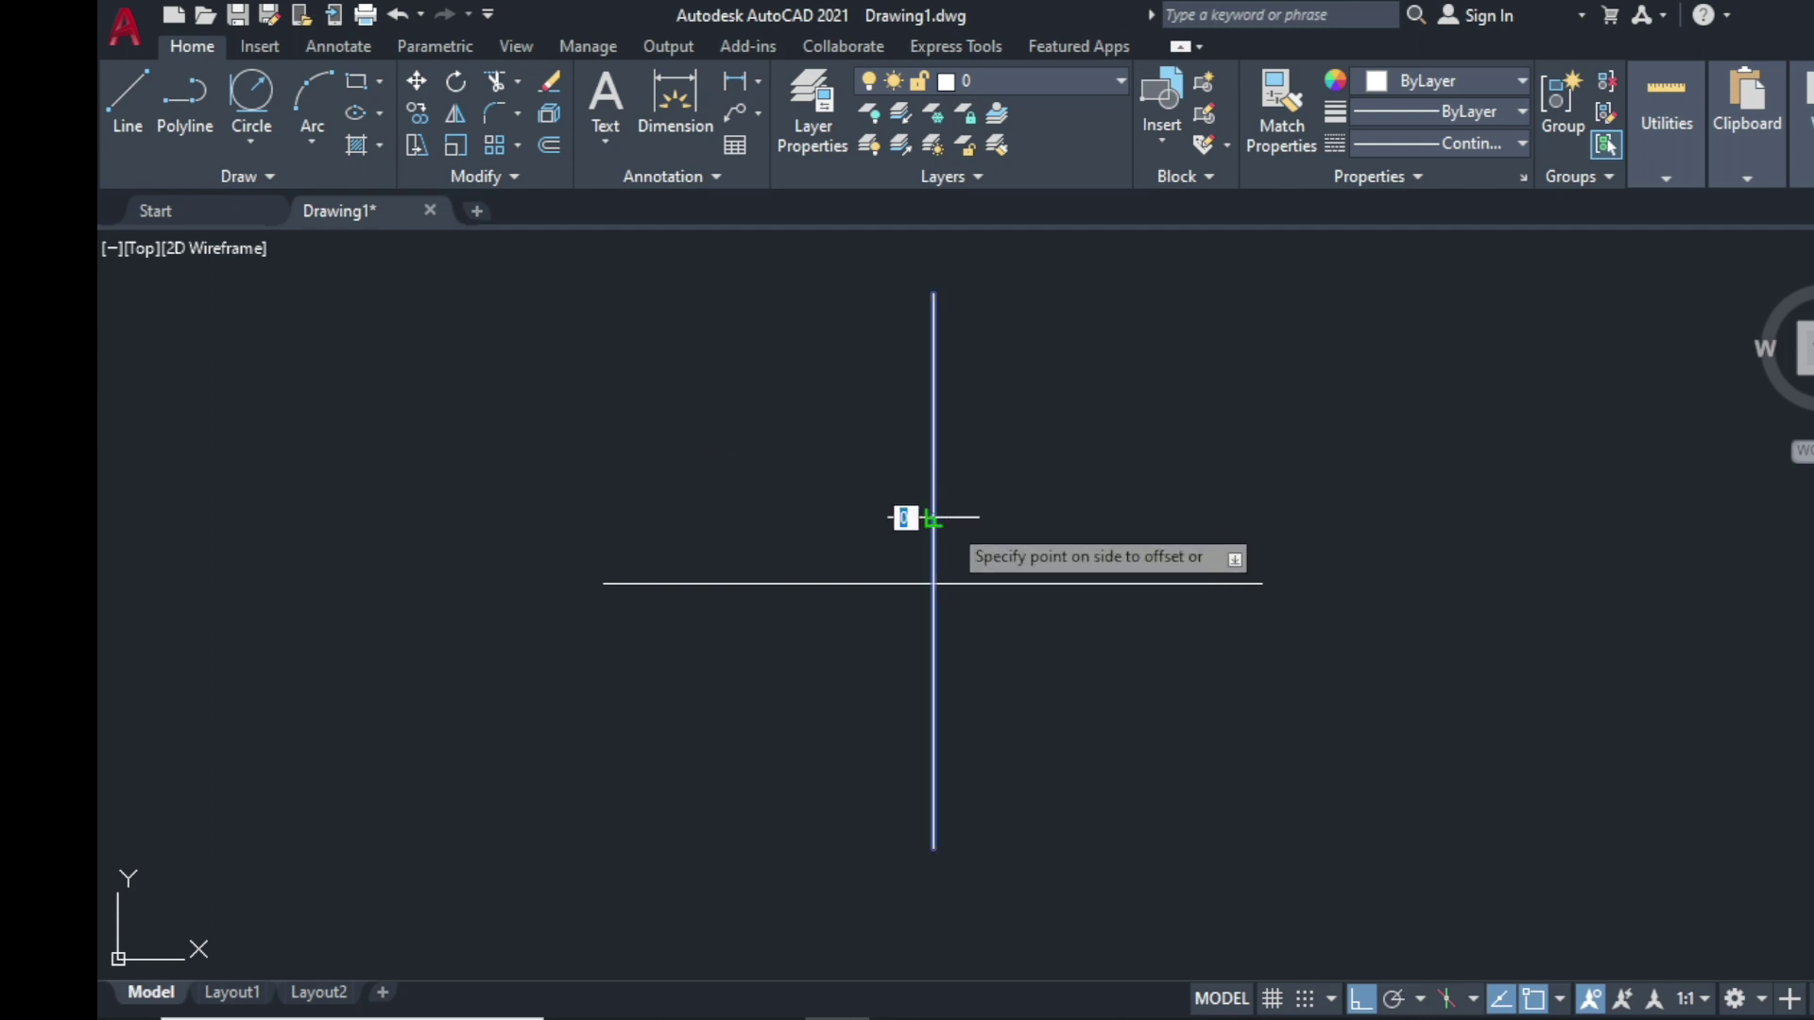
left_click(984, 515)
left_click(934, 523)
left_click(837, 481)
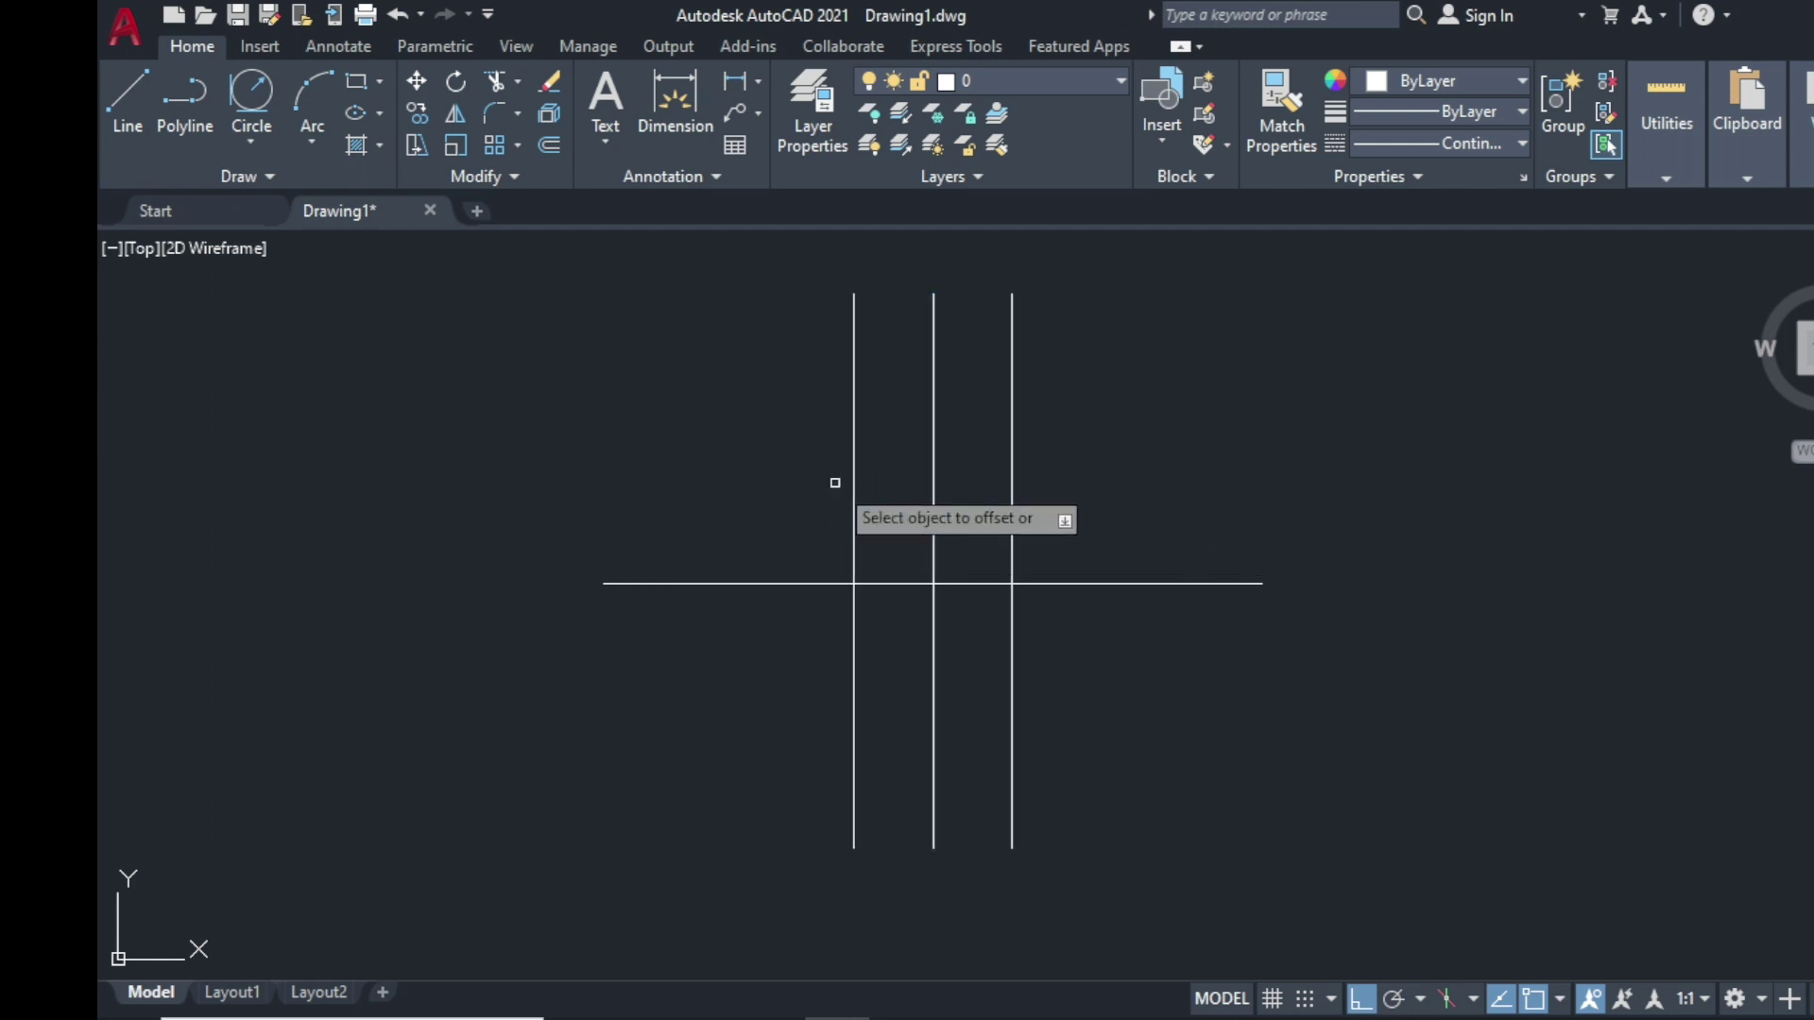
Step: Offset the horizontal centre line 50 units above and below
key("Return")
key("Return")
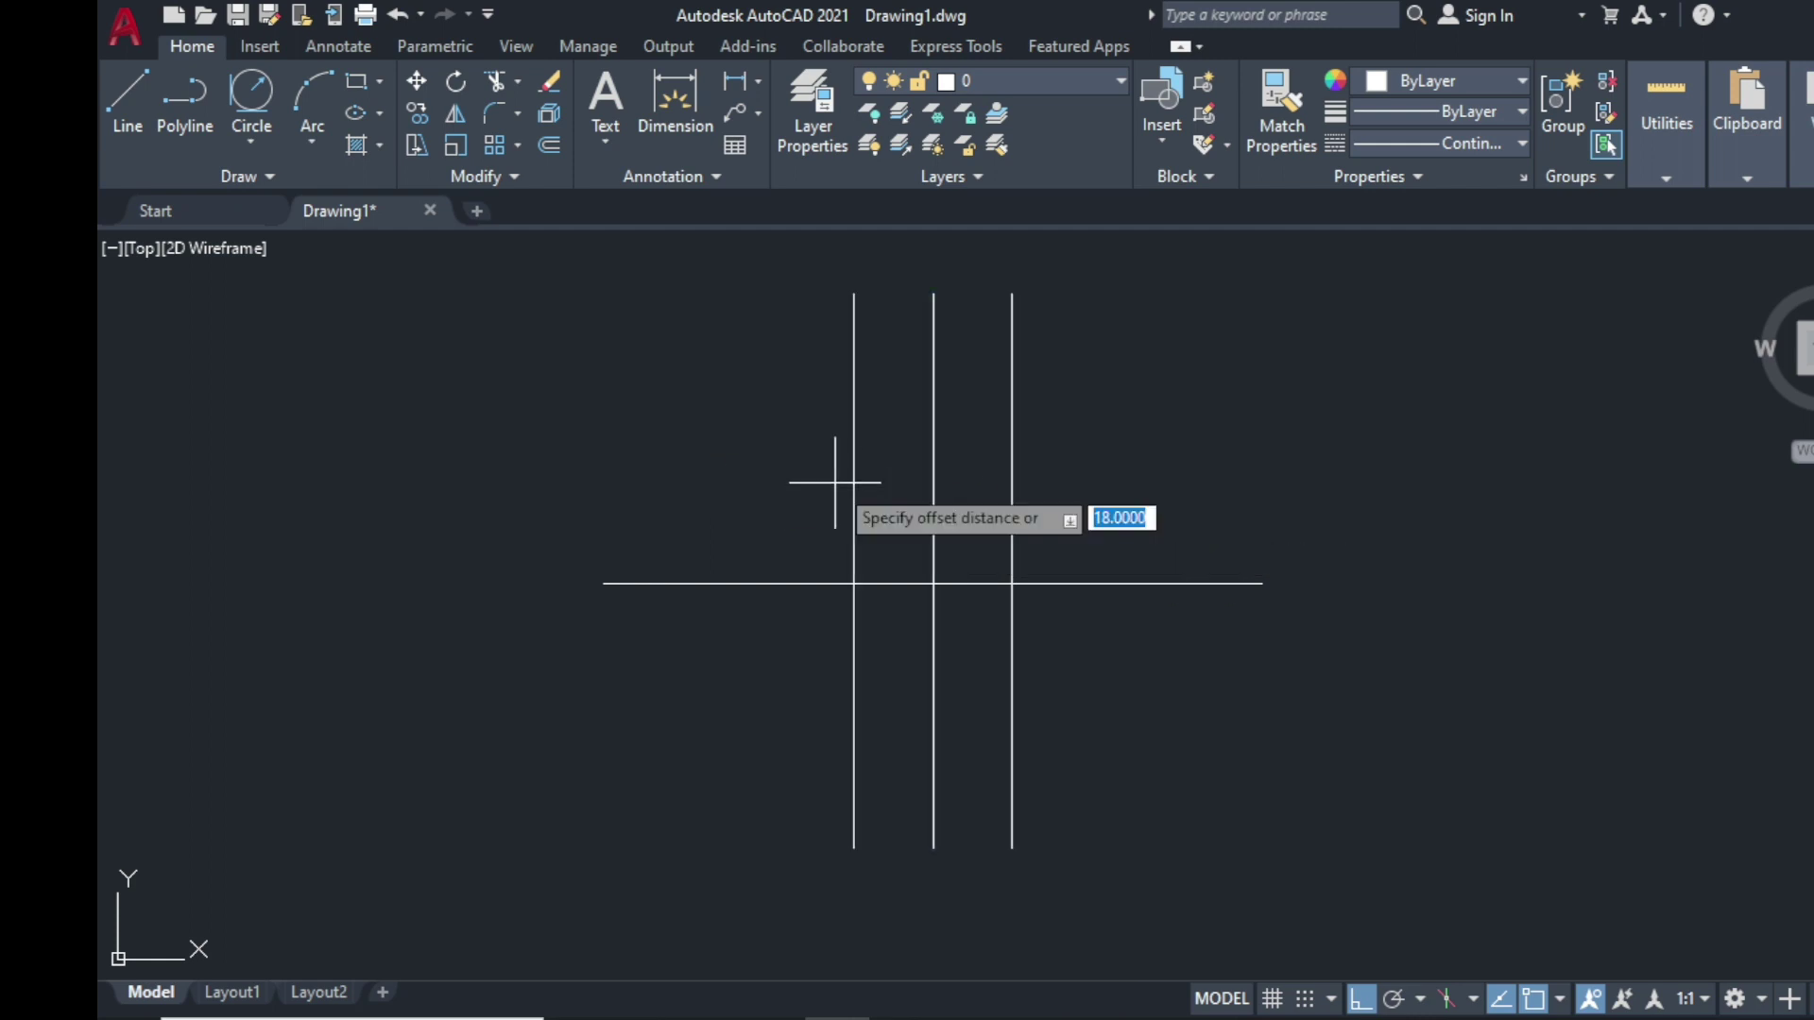
key("Return")
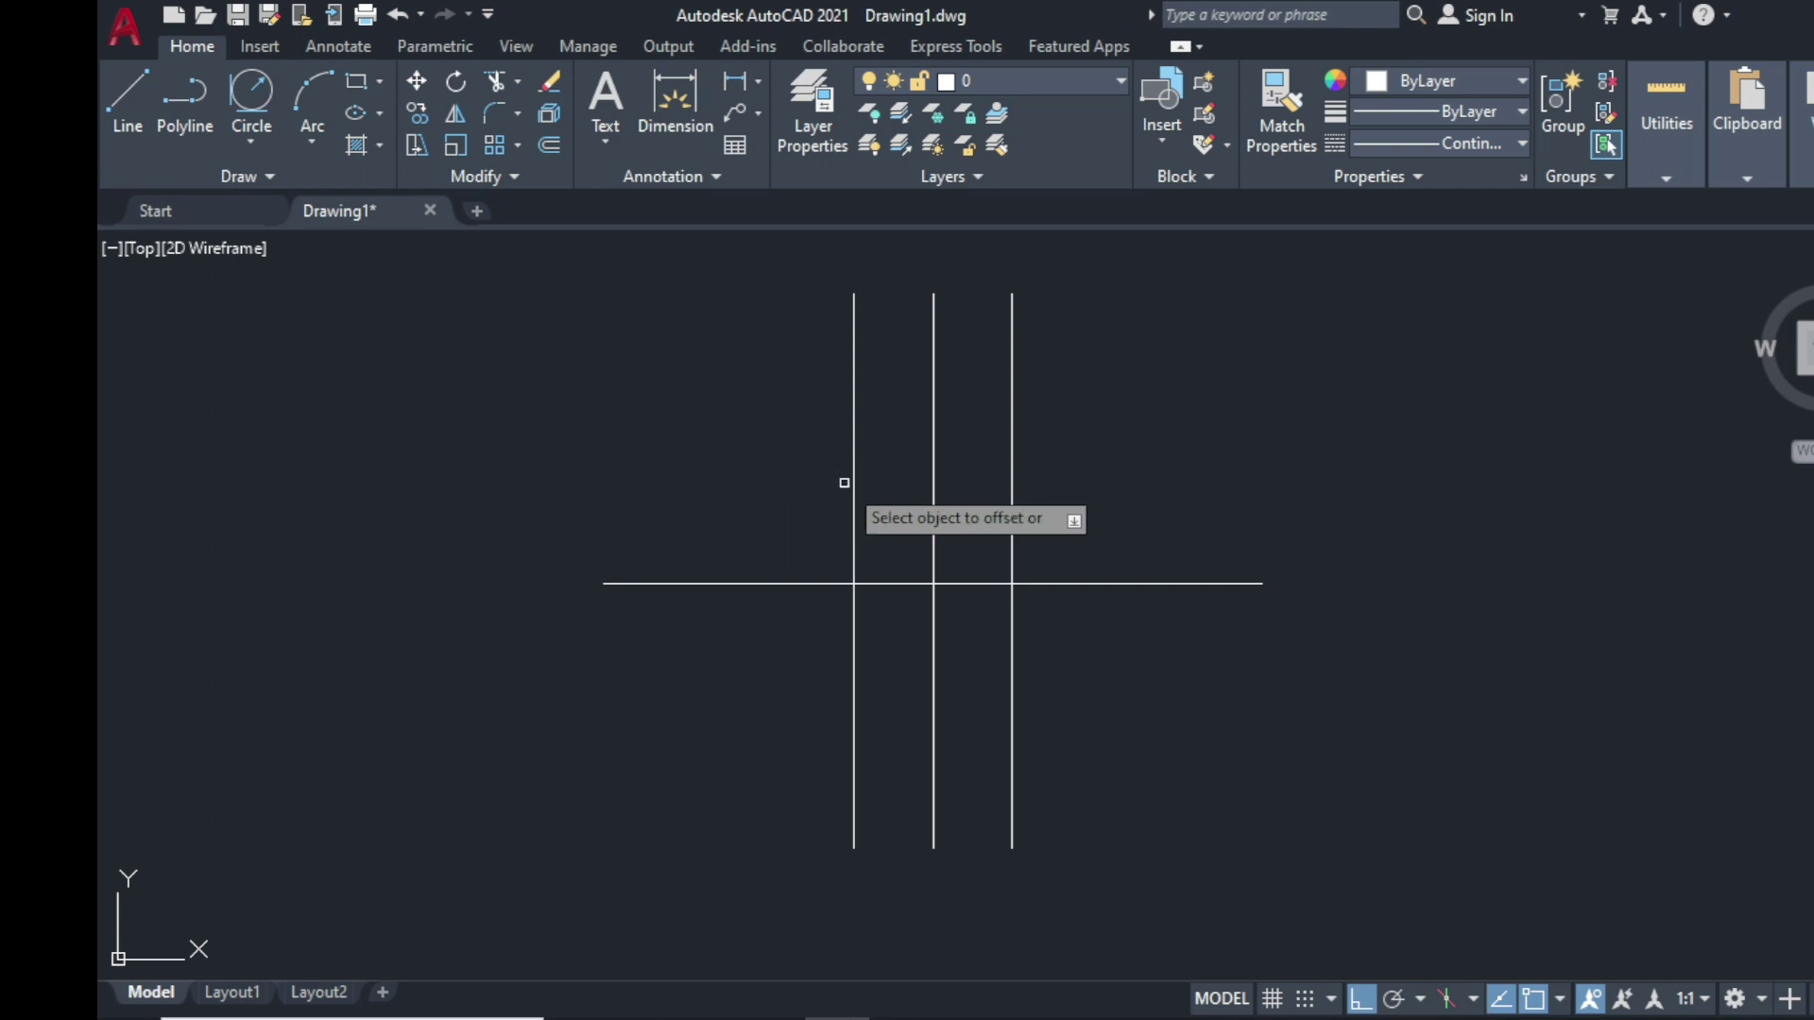
left_click(825, 584)
left_click(821, 415)
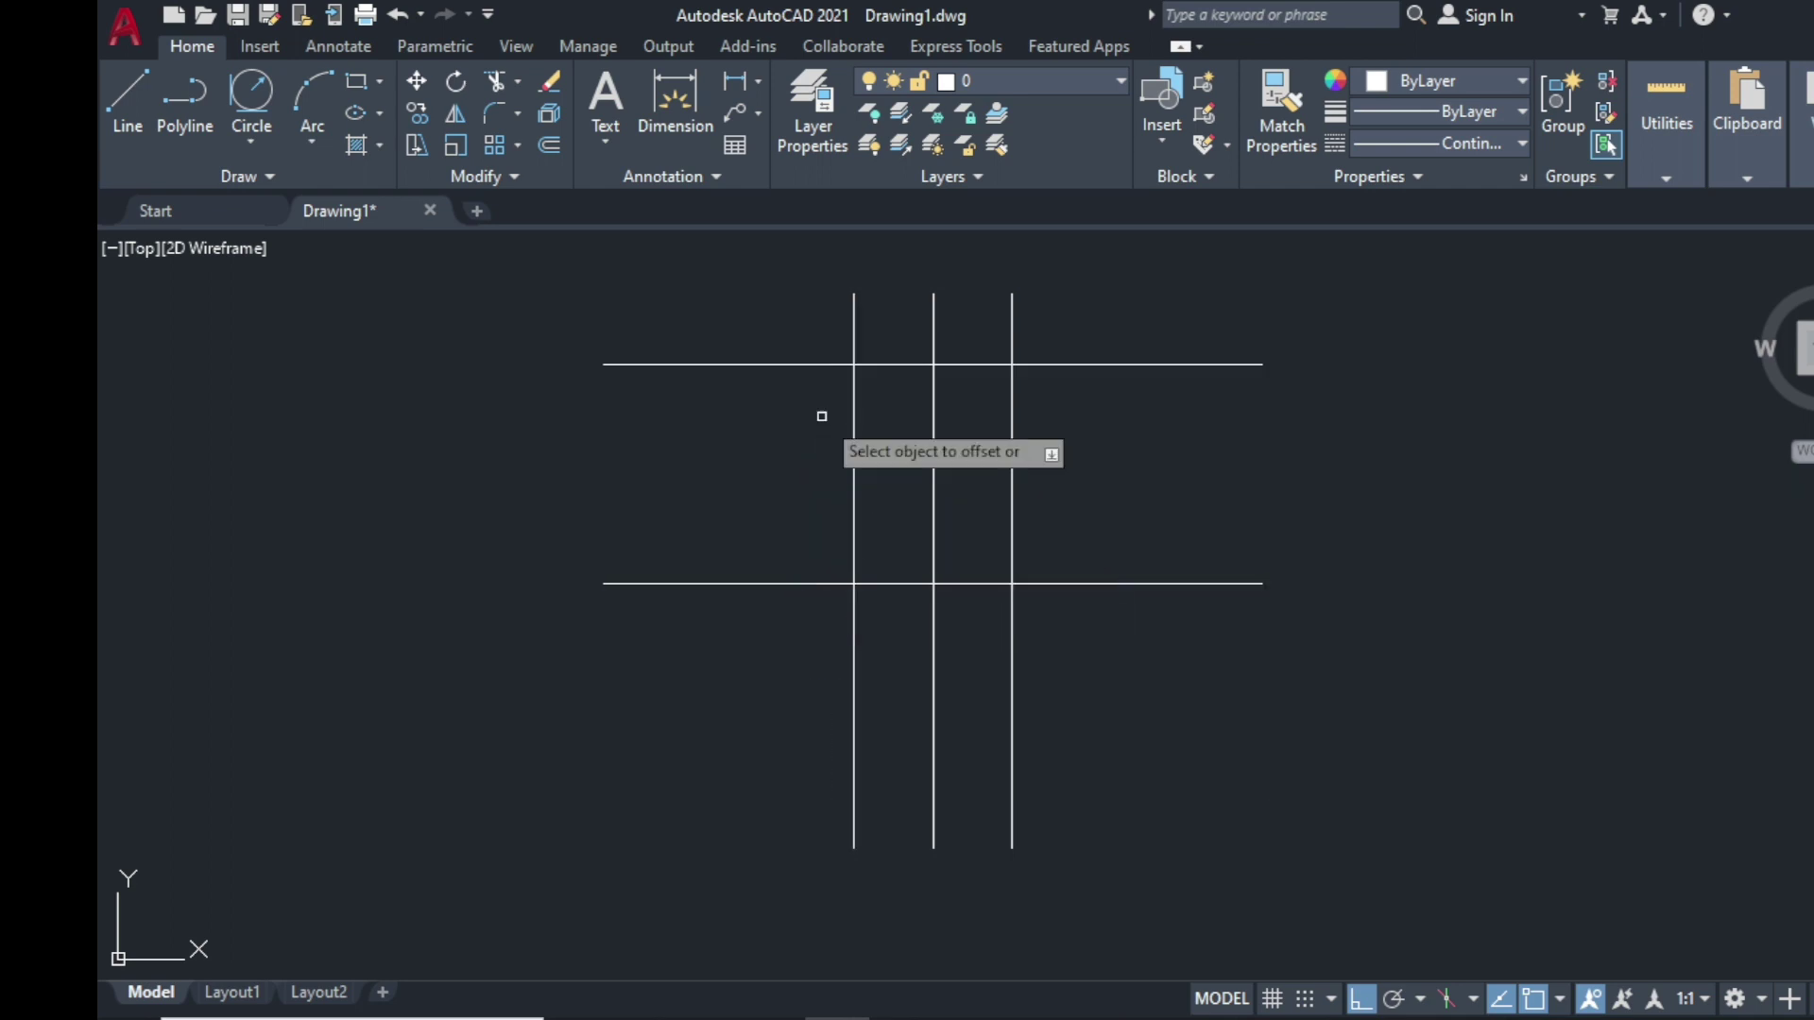
left_click(795, 583)
left_click(791, 698)
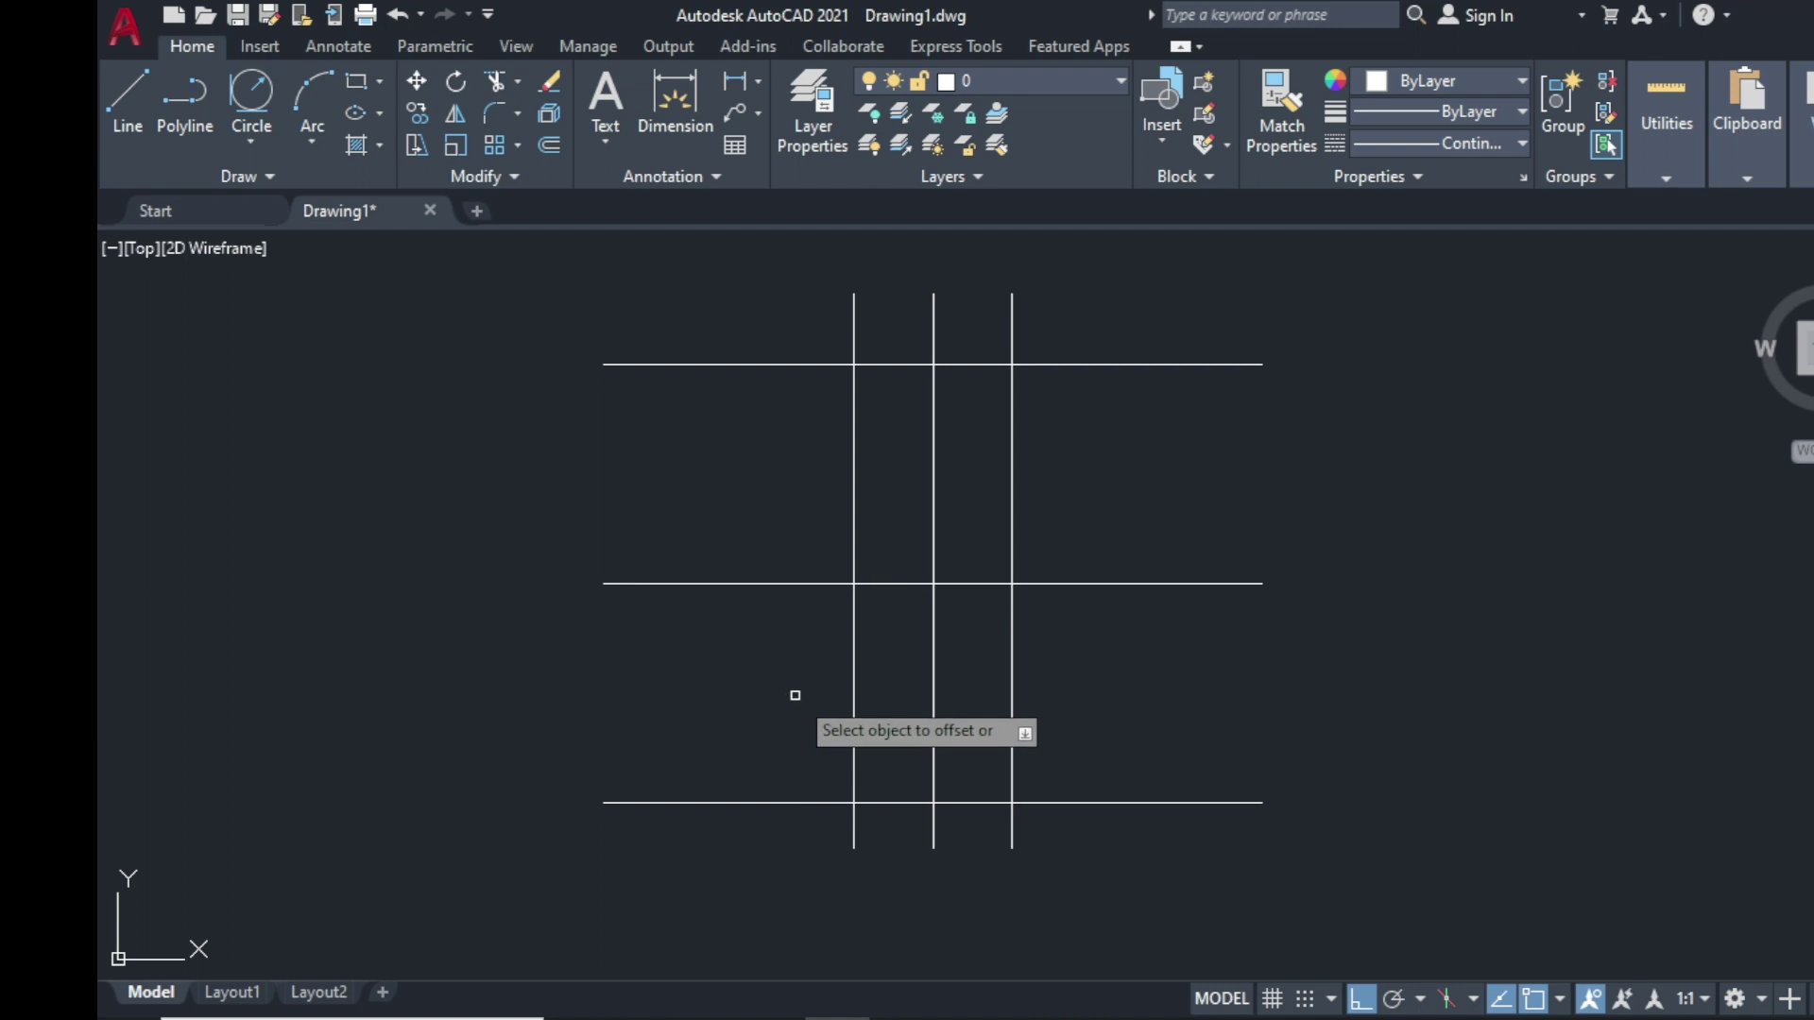
key("Return")
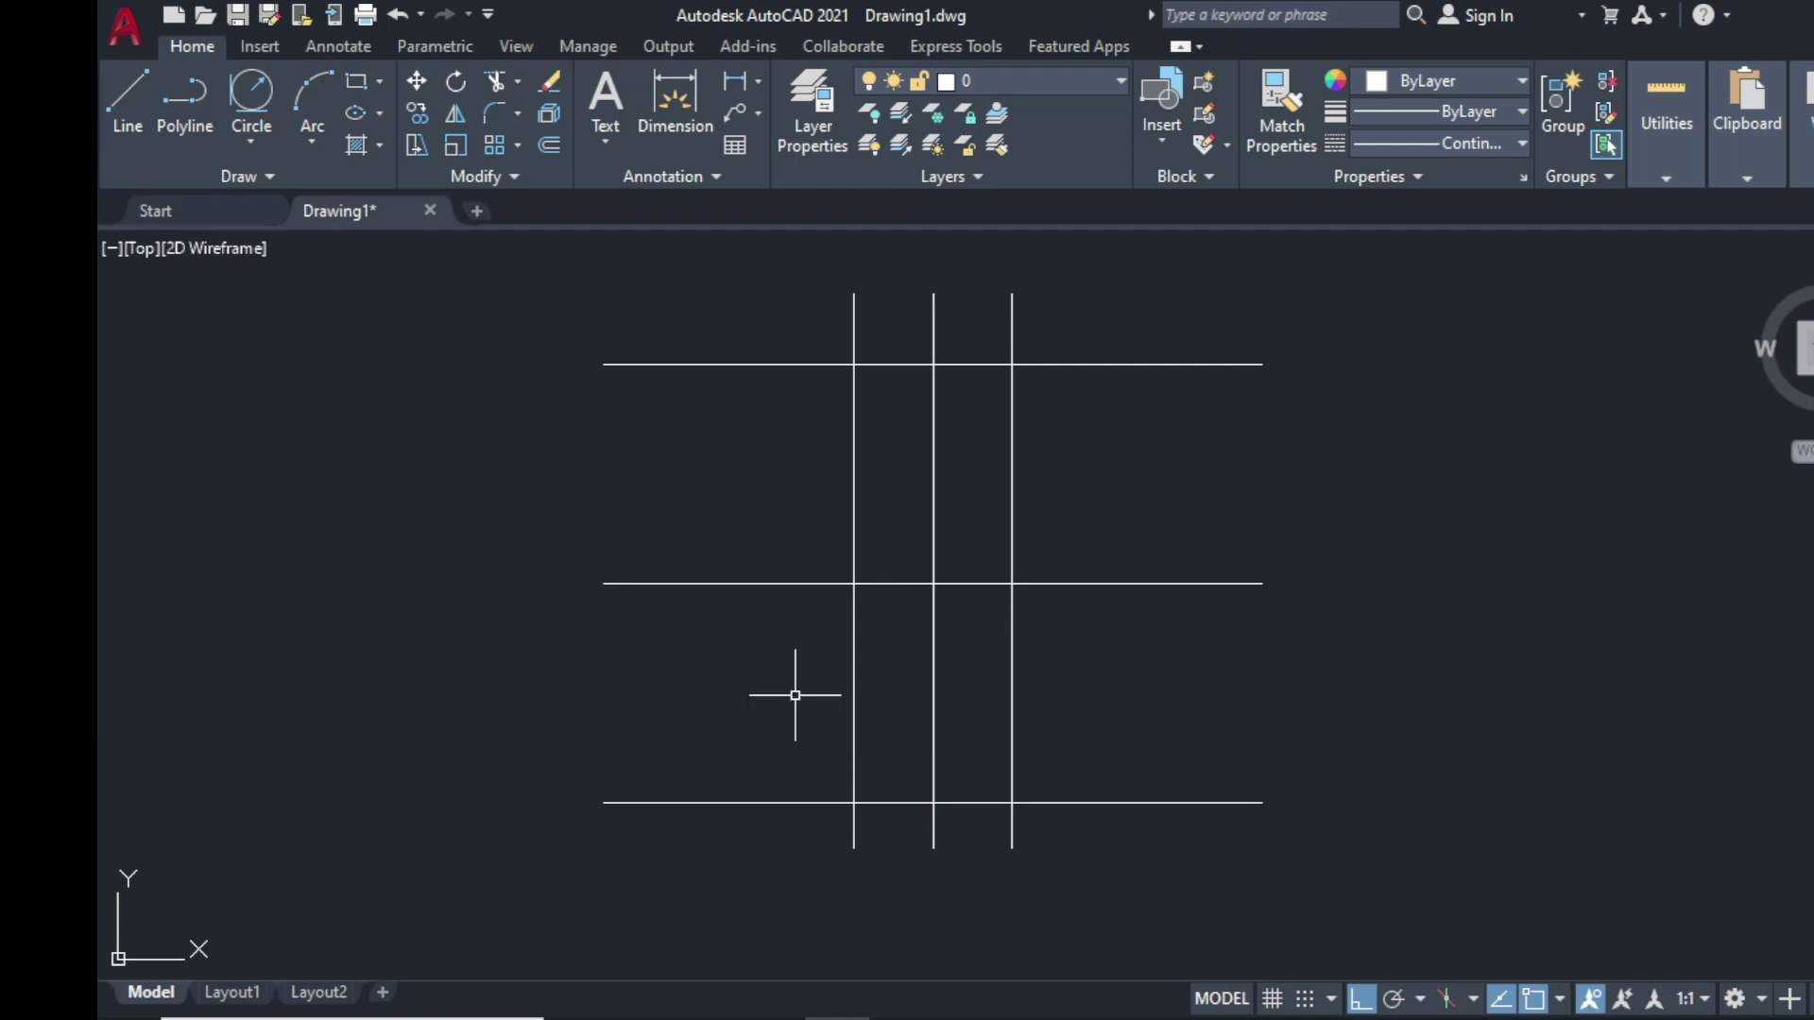
Step: Add two more vertical guide lines offset to the right, the second at 50
key("Return")
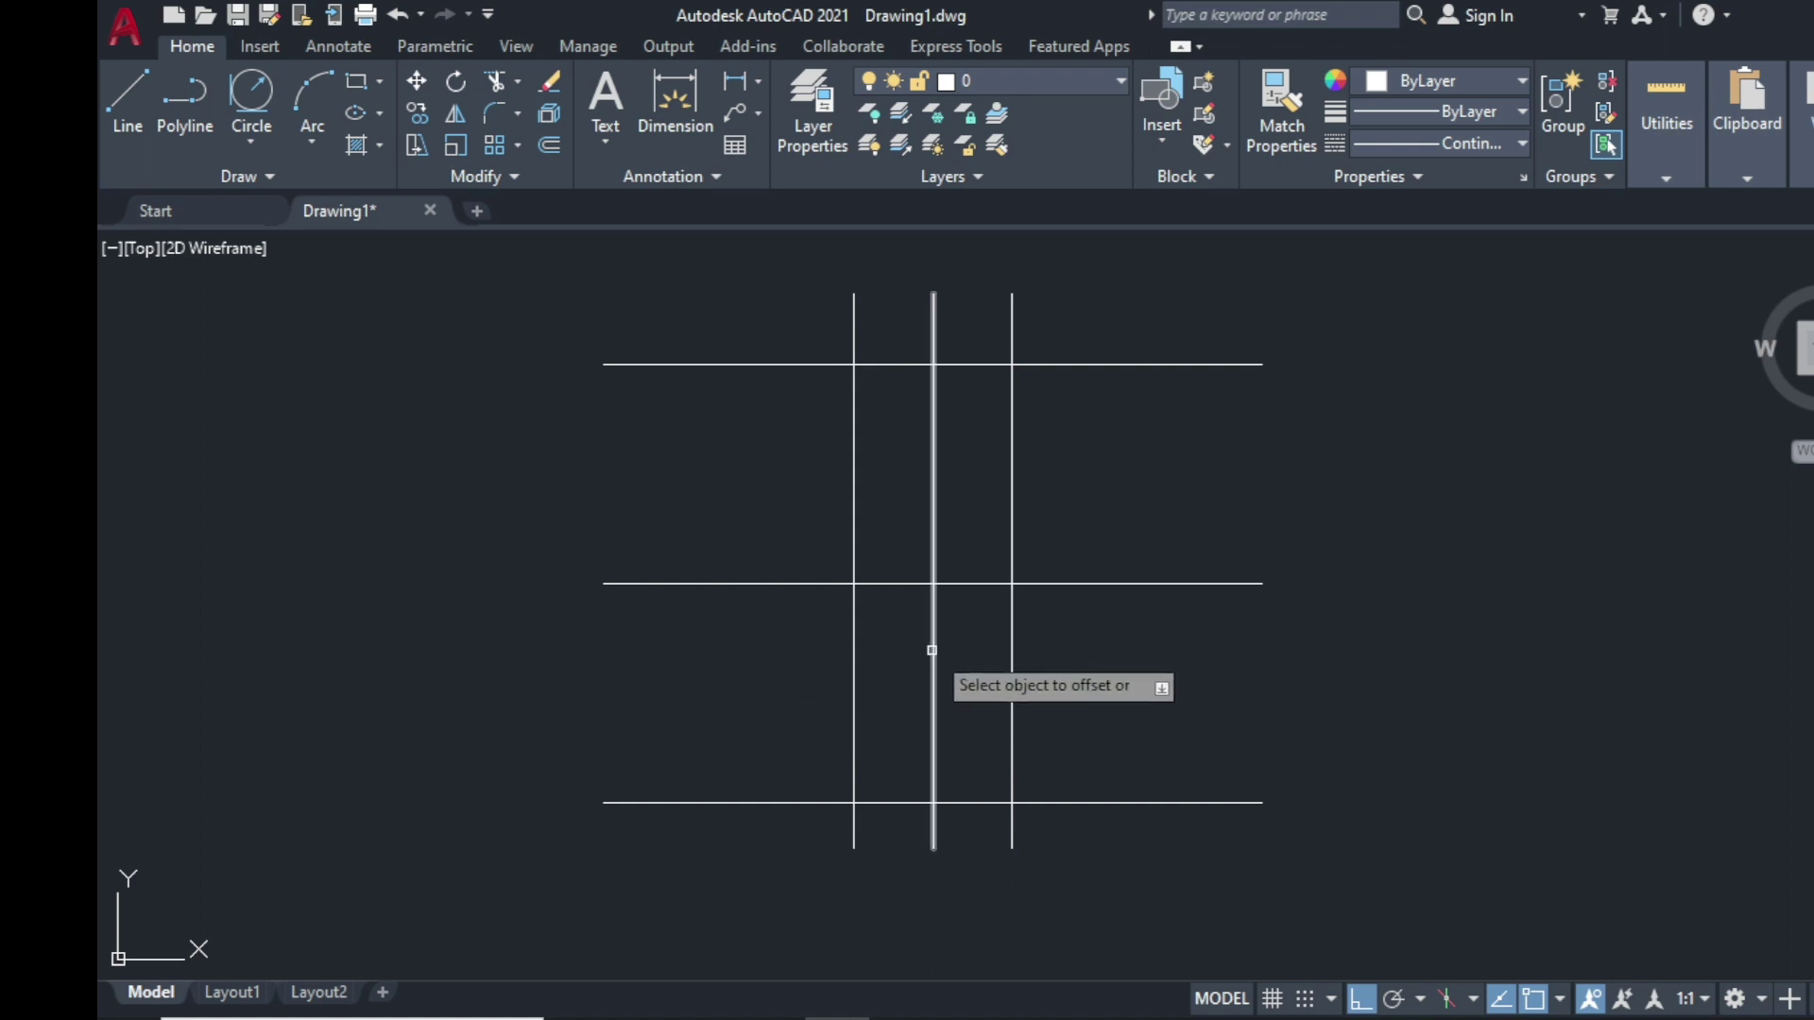
left_click(928, 649)
left_click(1077, 647)
key("Return")
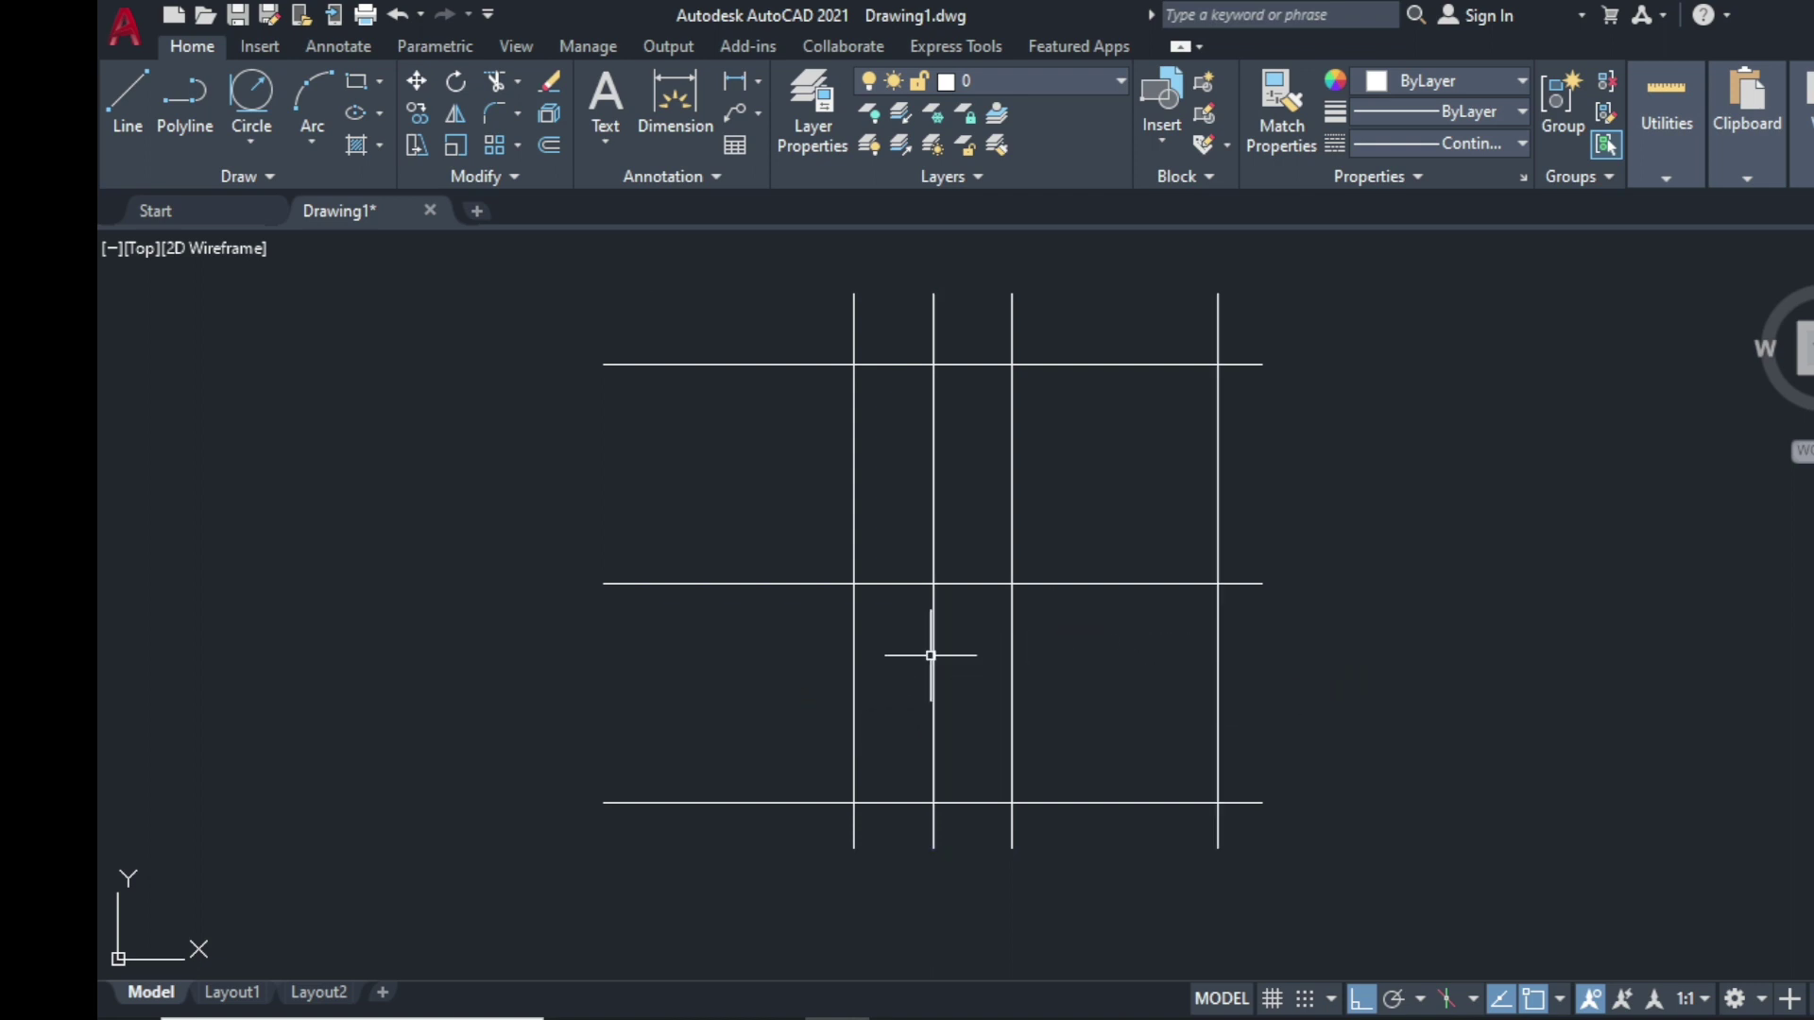
key("Return")
type("50")
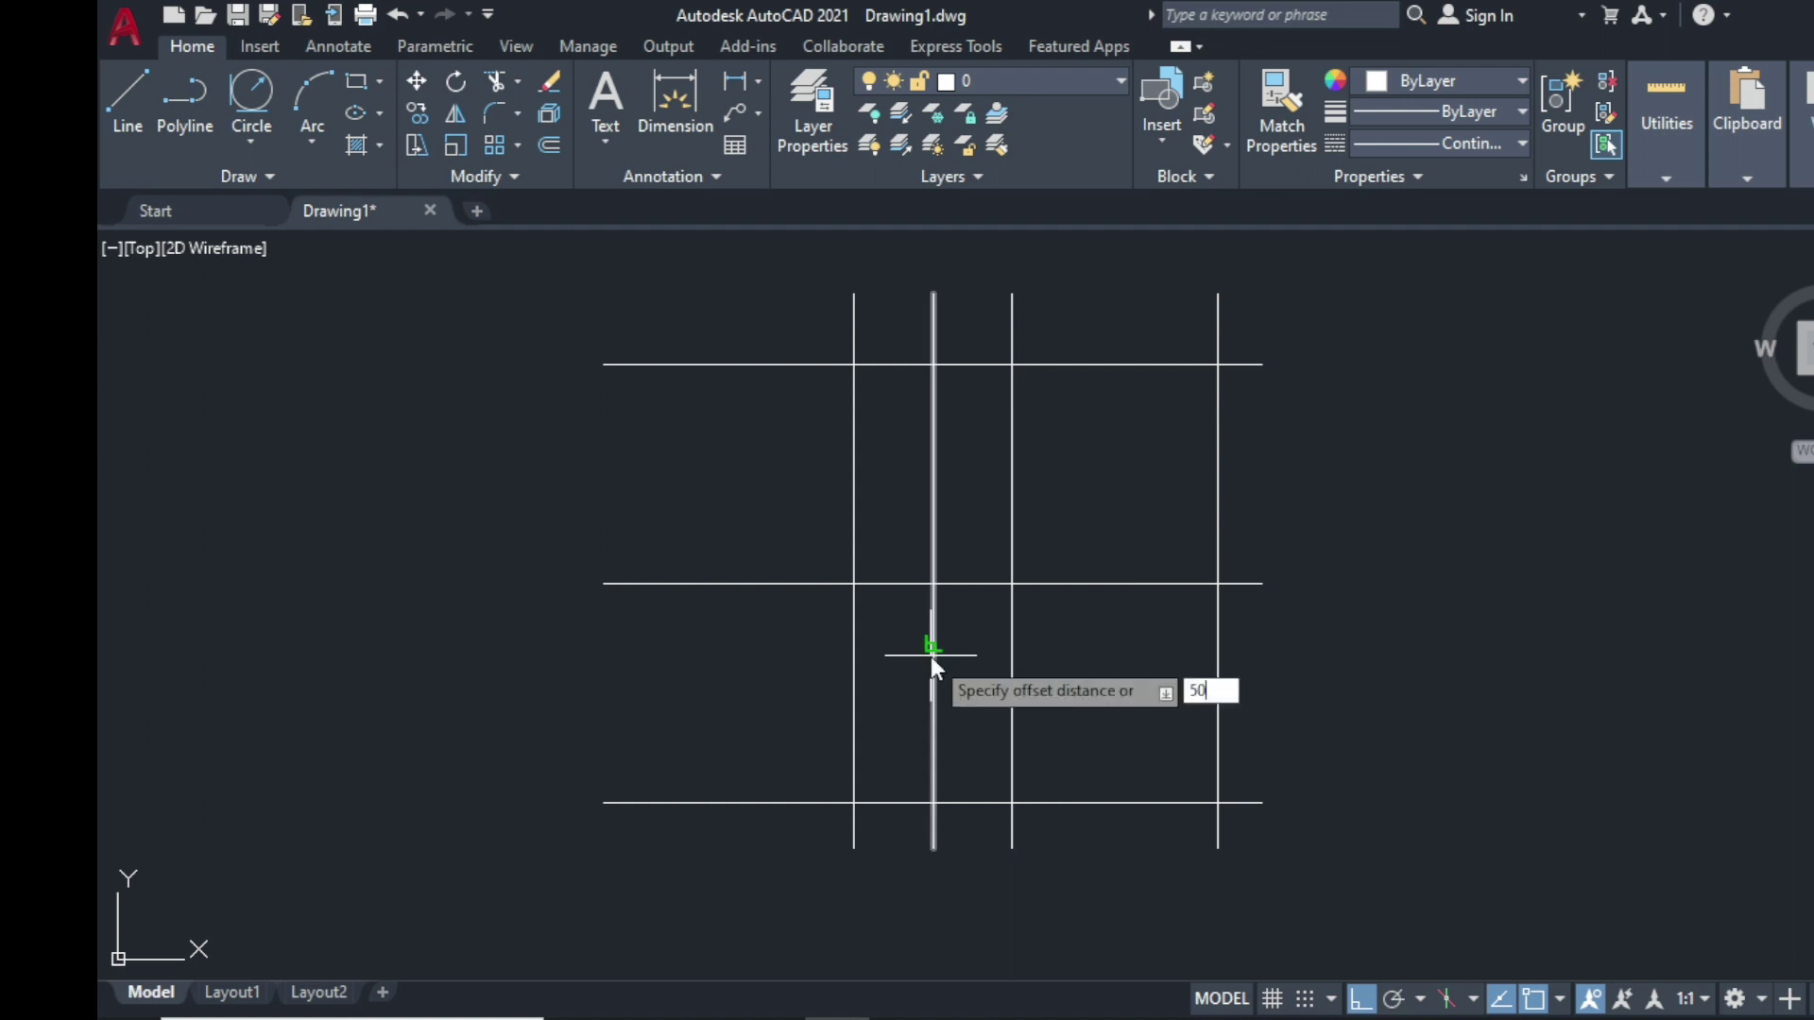
key("Return")
left_click(1064, 654)
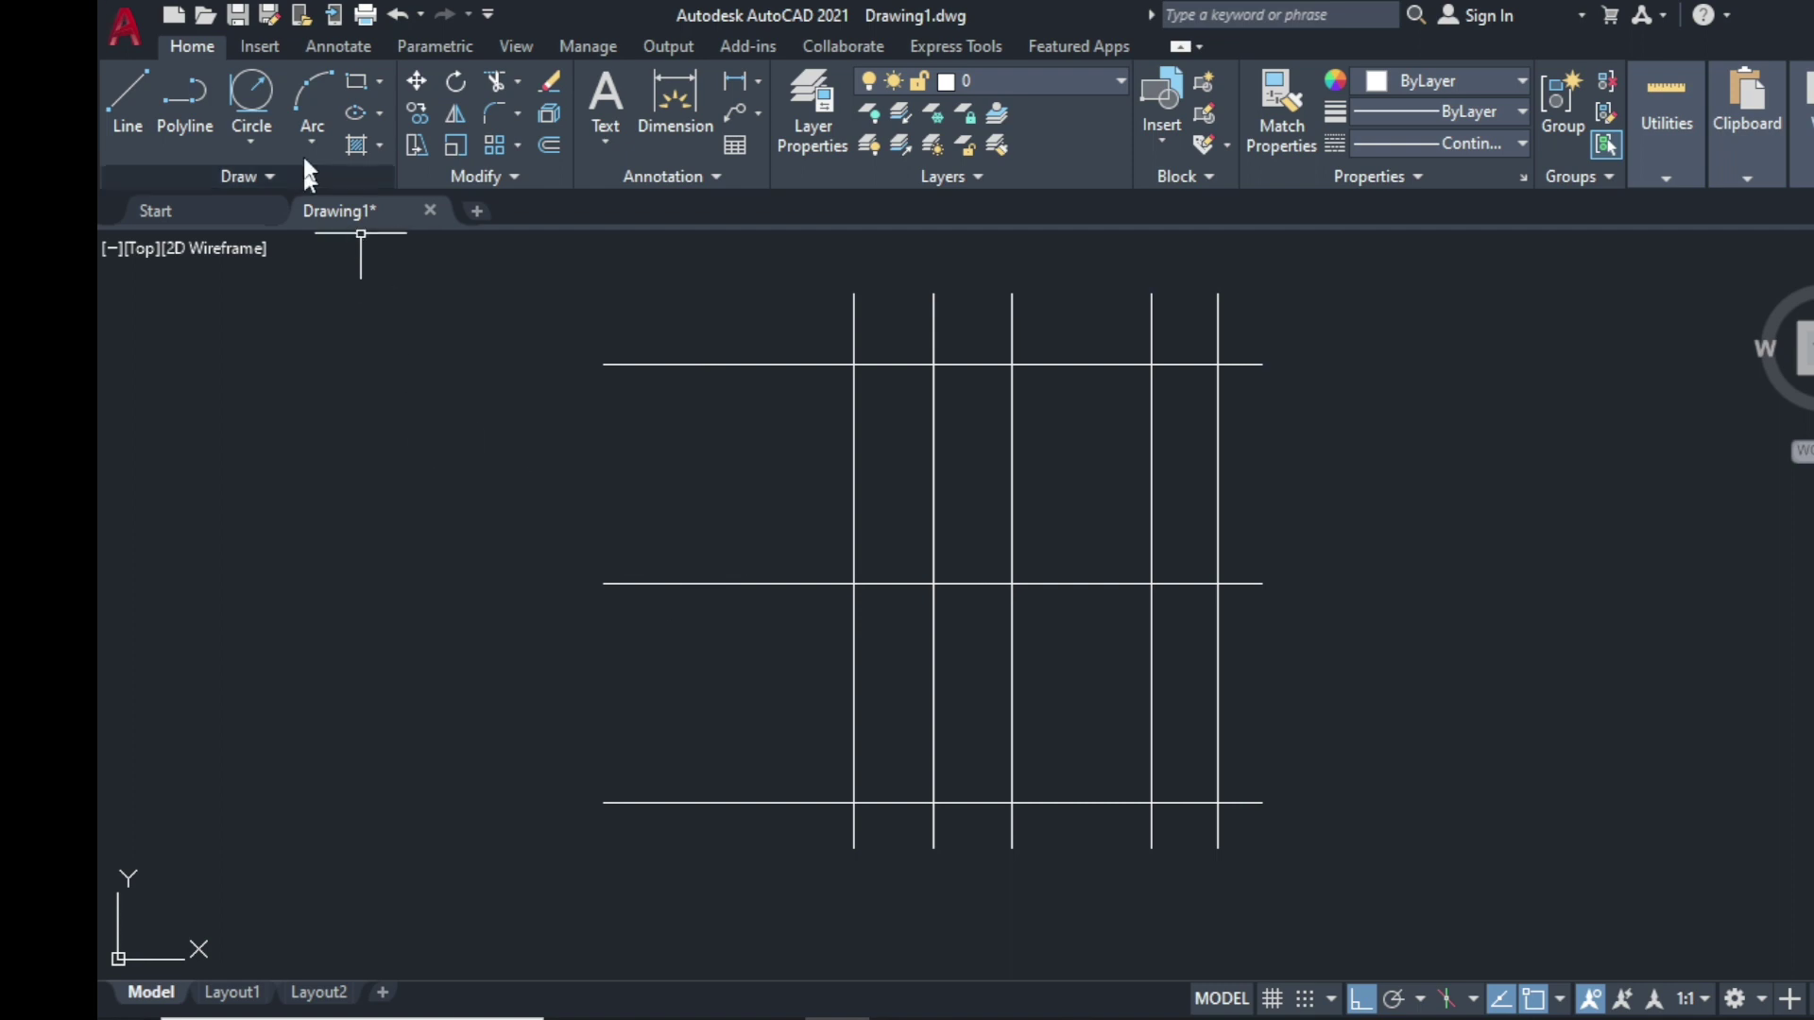
Step: Draw radius 13 outer circles on the two upper grid intersections
left_click(267, 135)
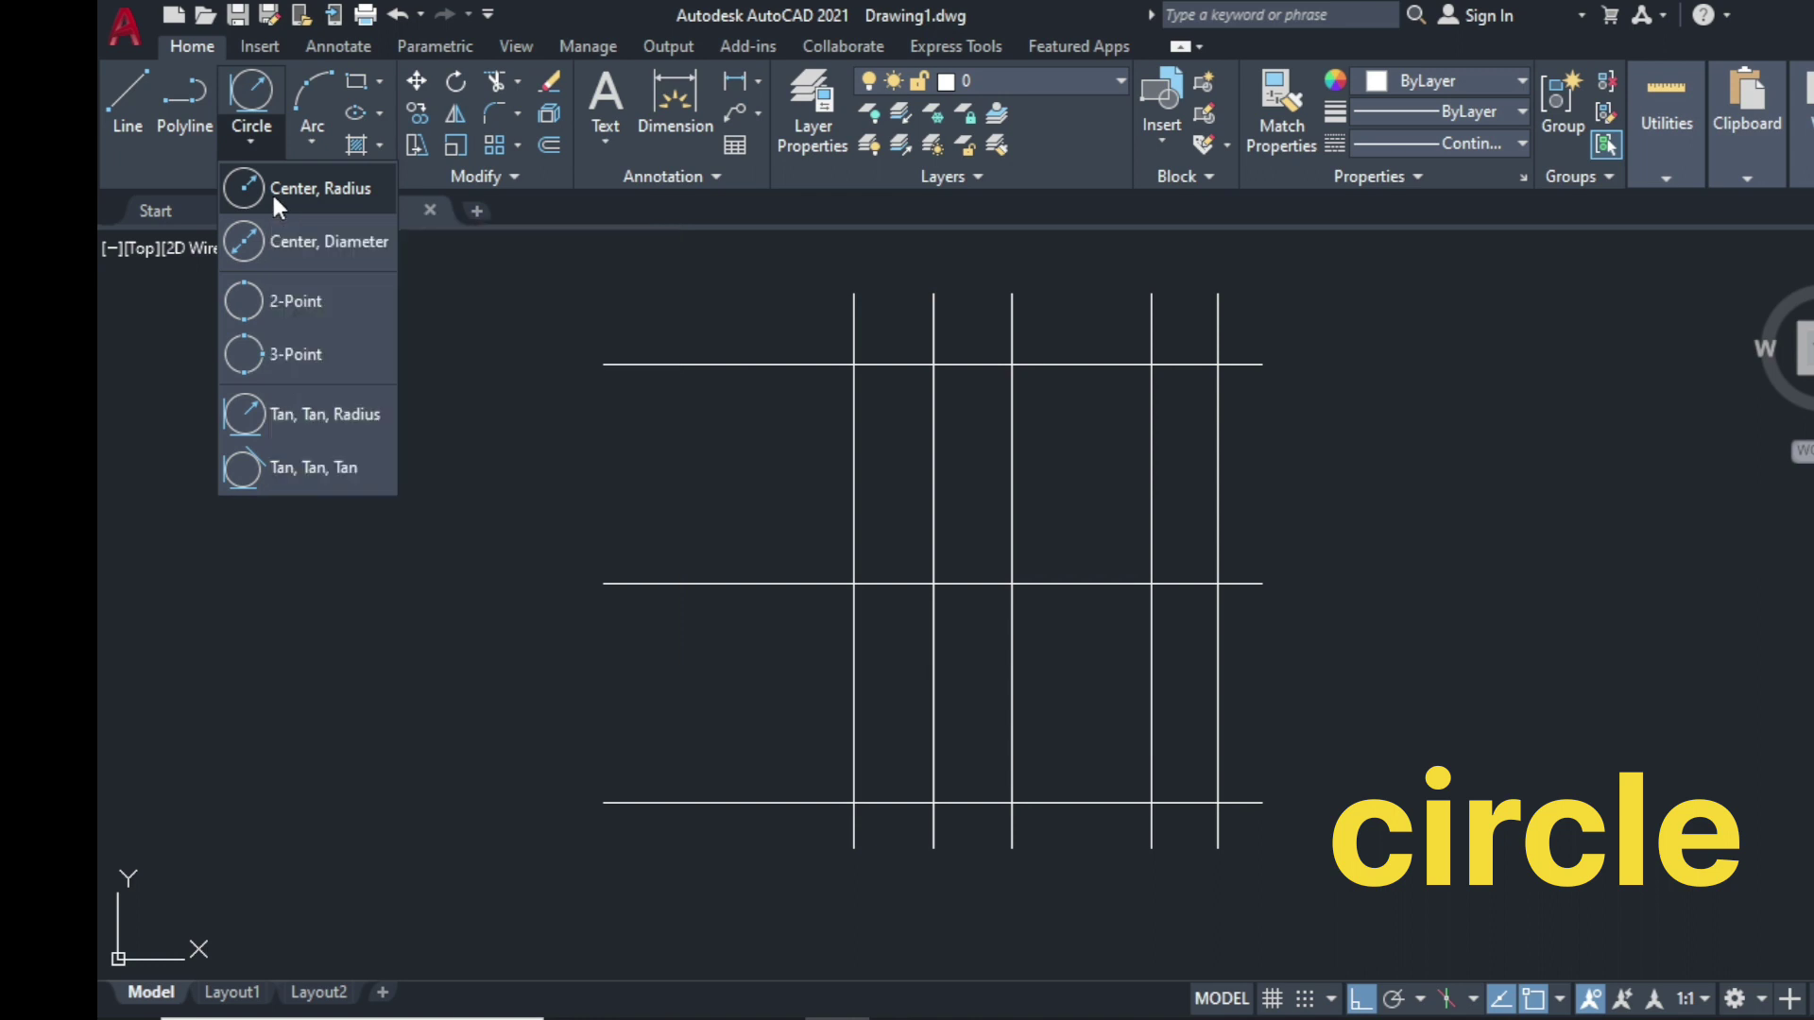
left_click(274, 195)
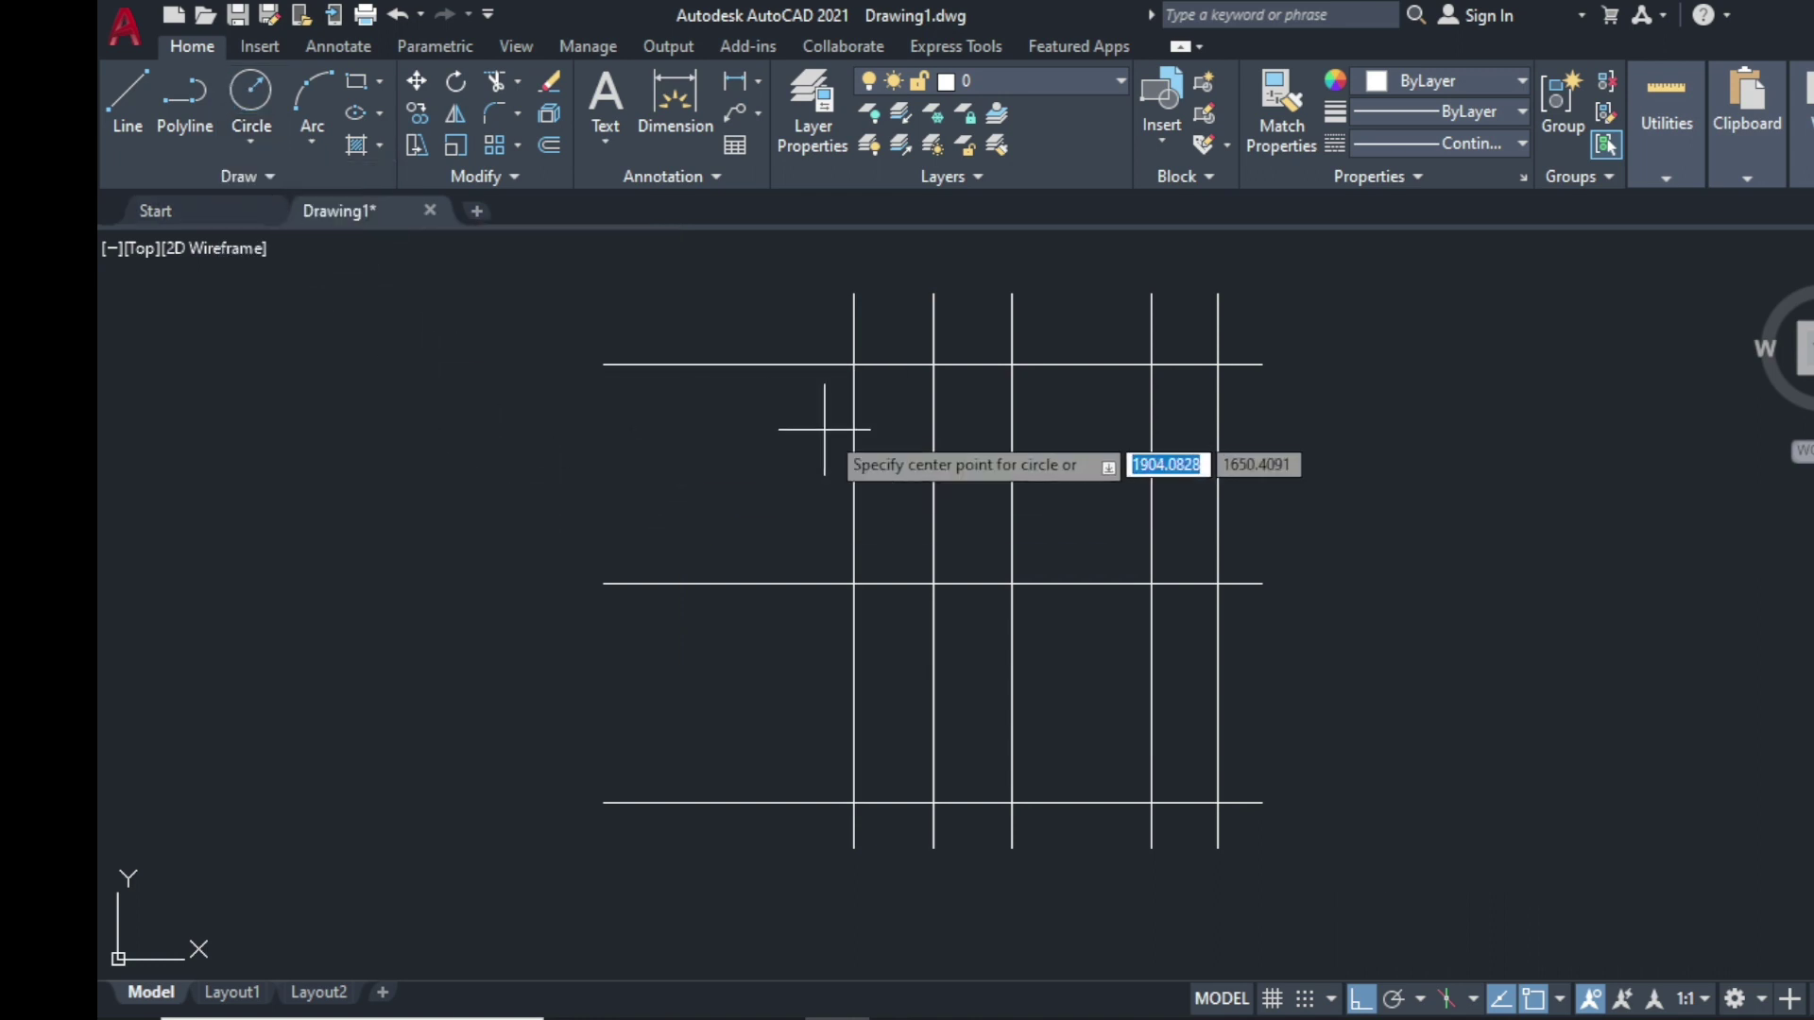
left_click(852, 364)
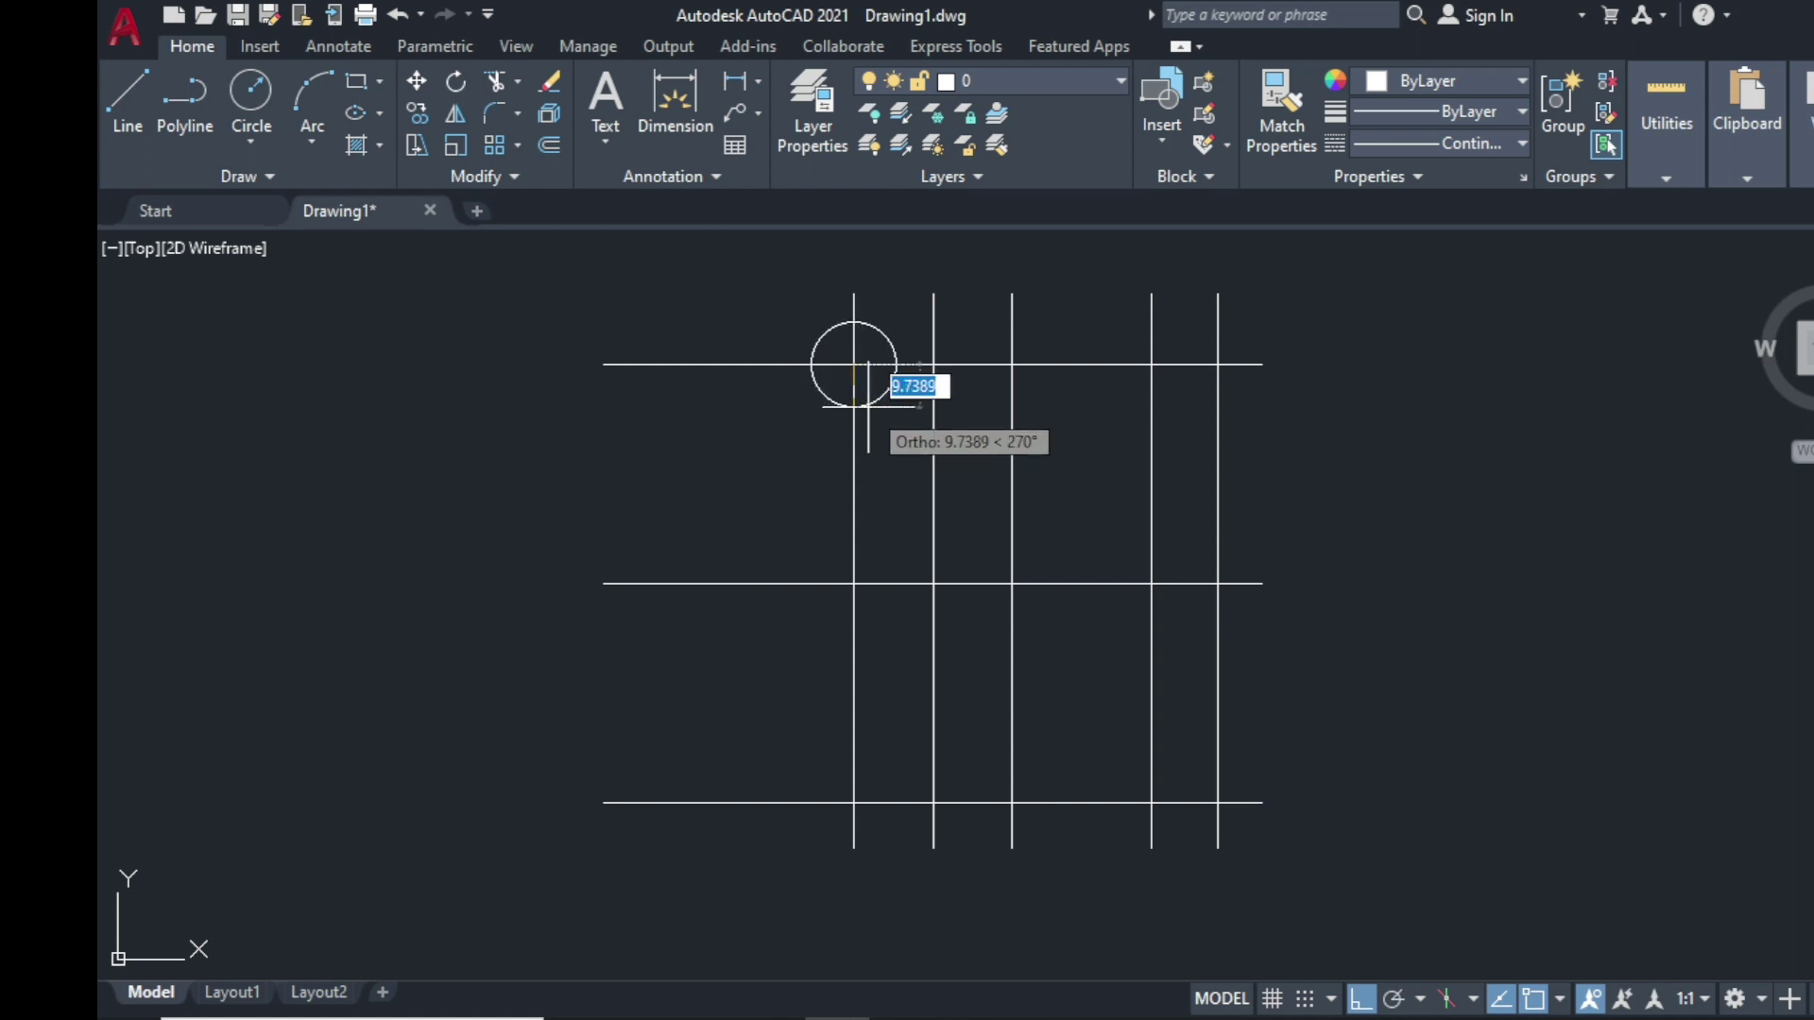
key("Return")
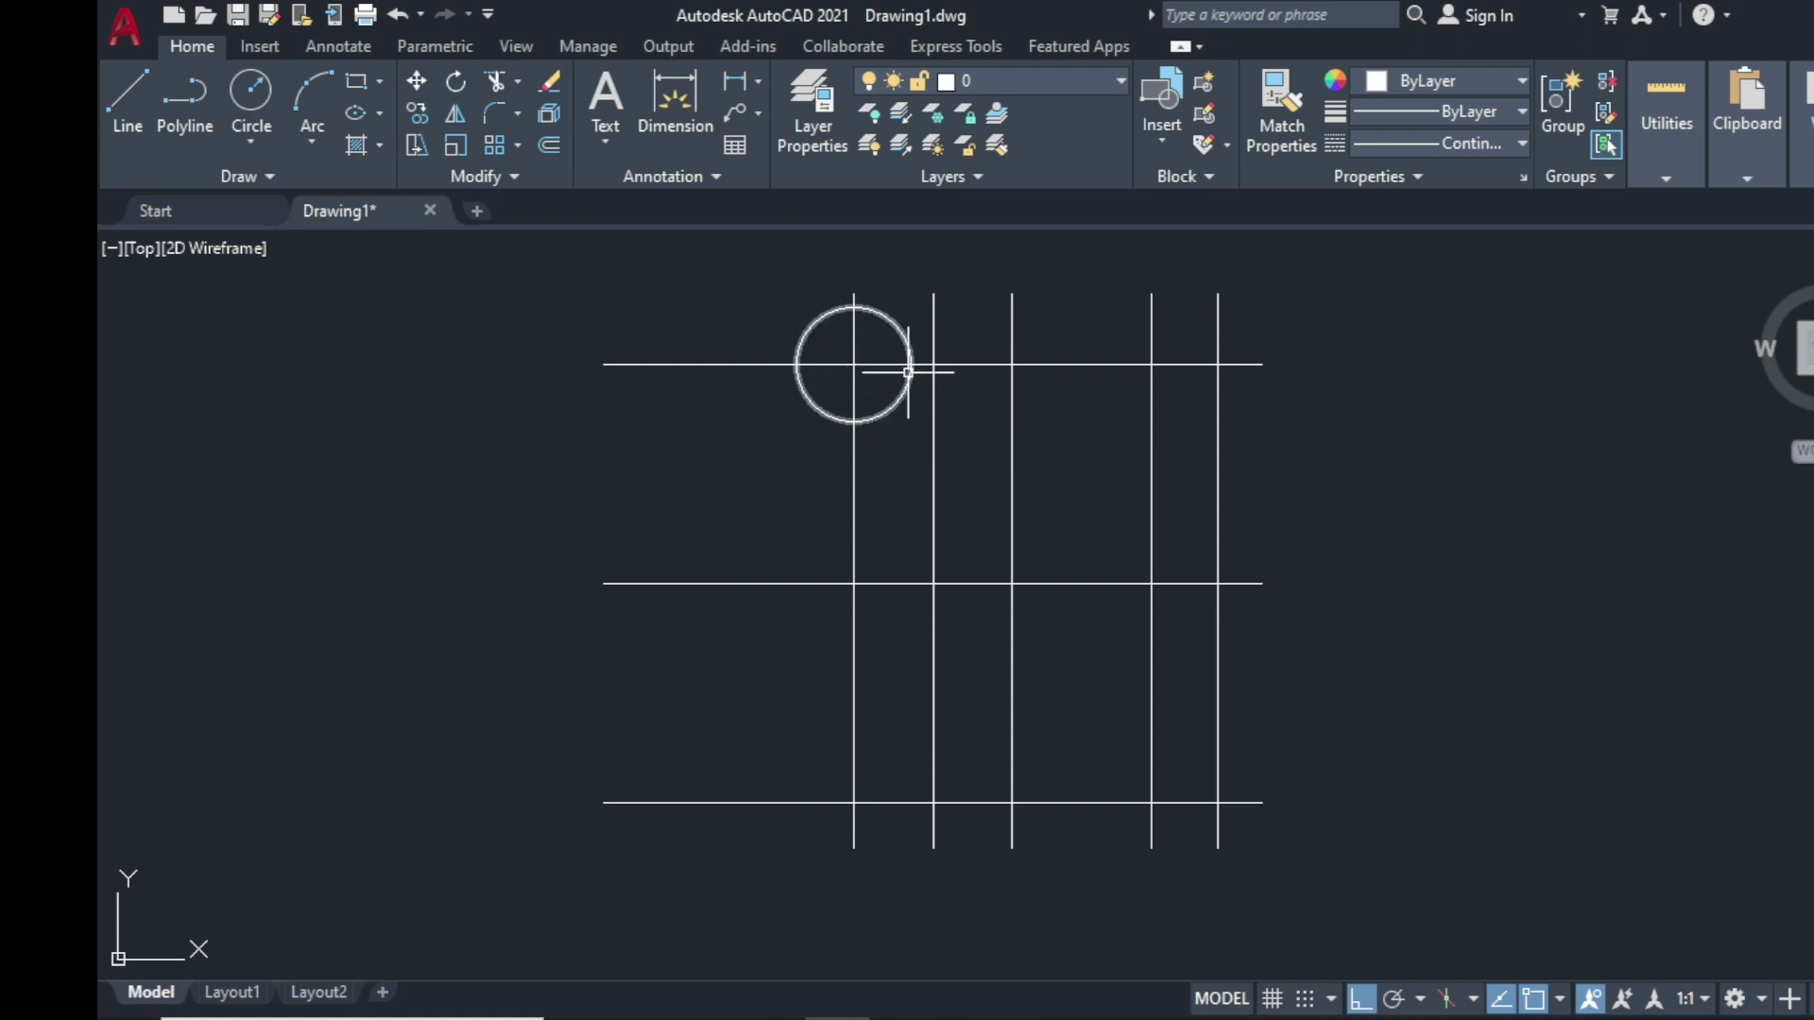
key("Return")
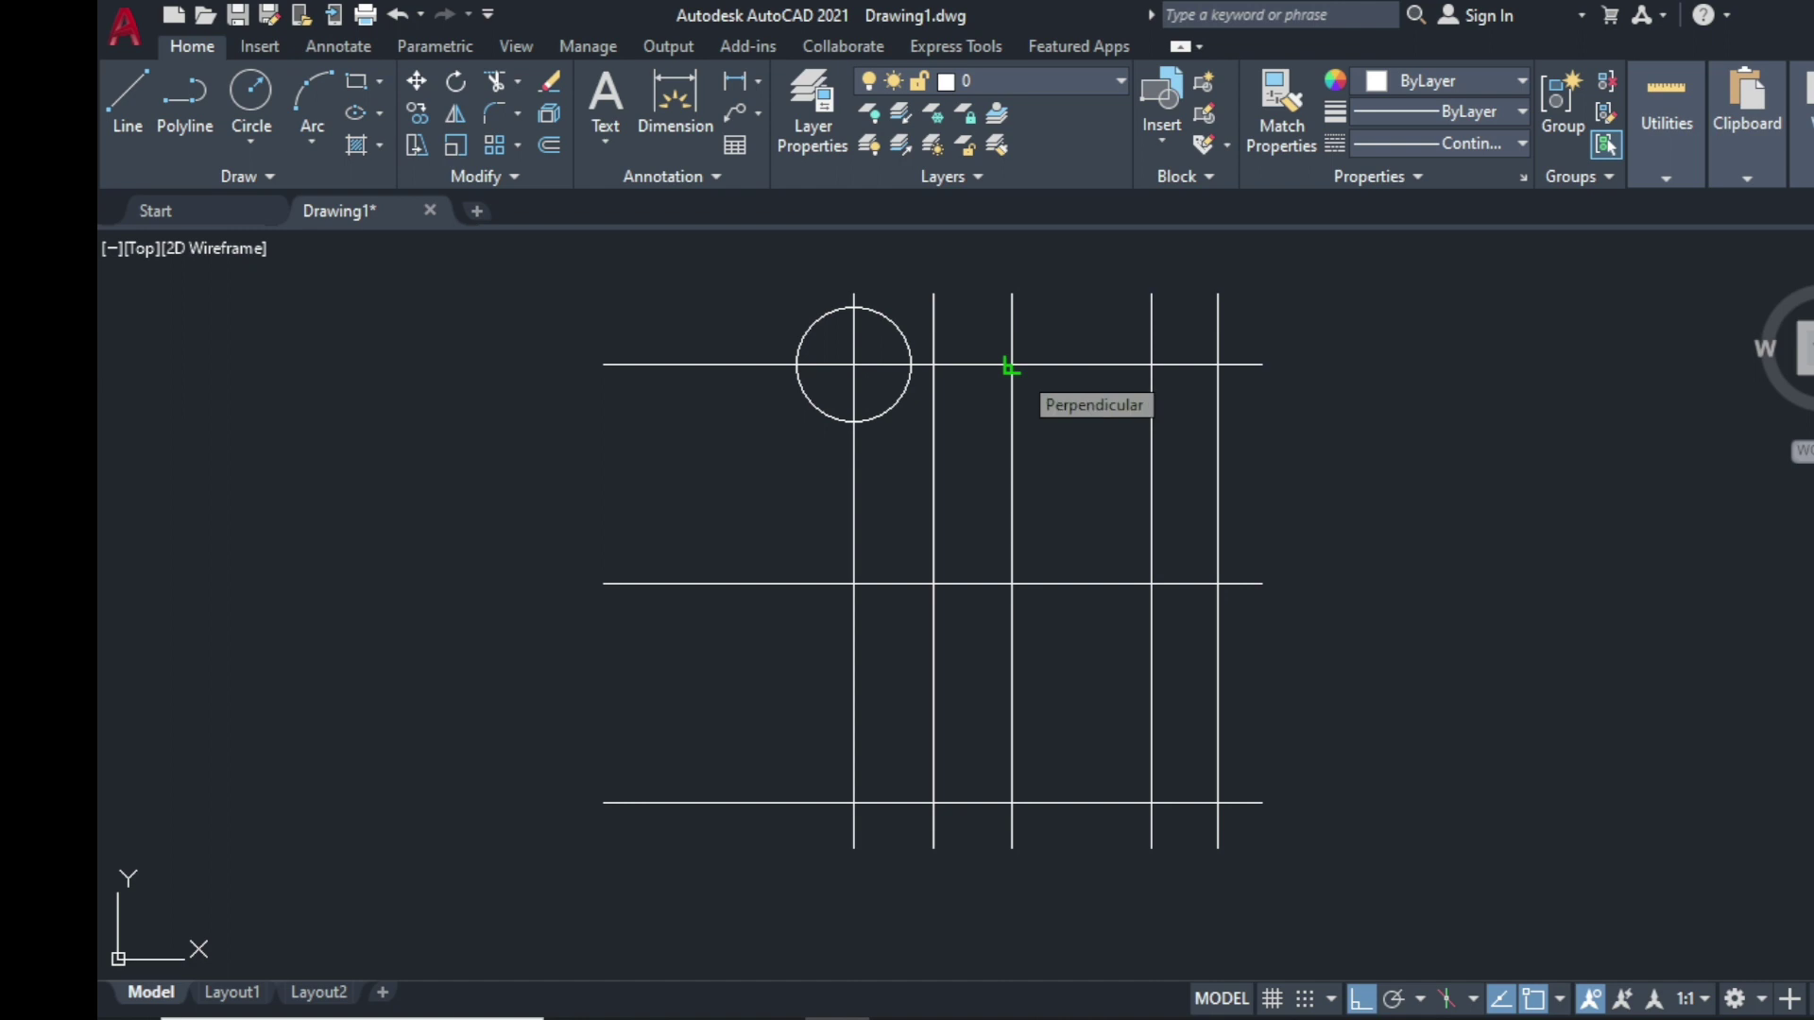
left_click(1011, 365)
type("13")
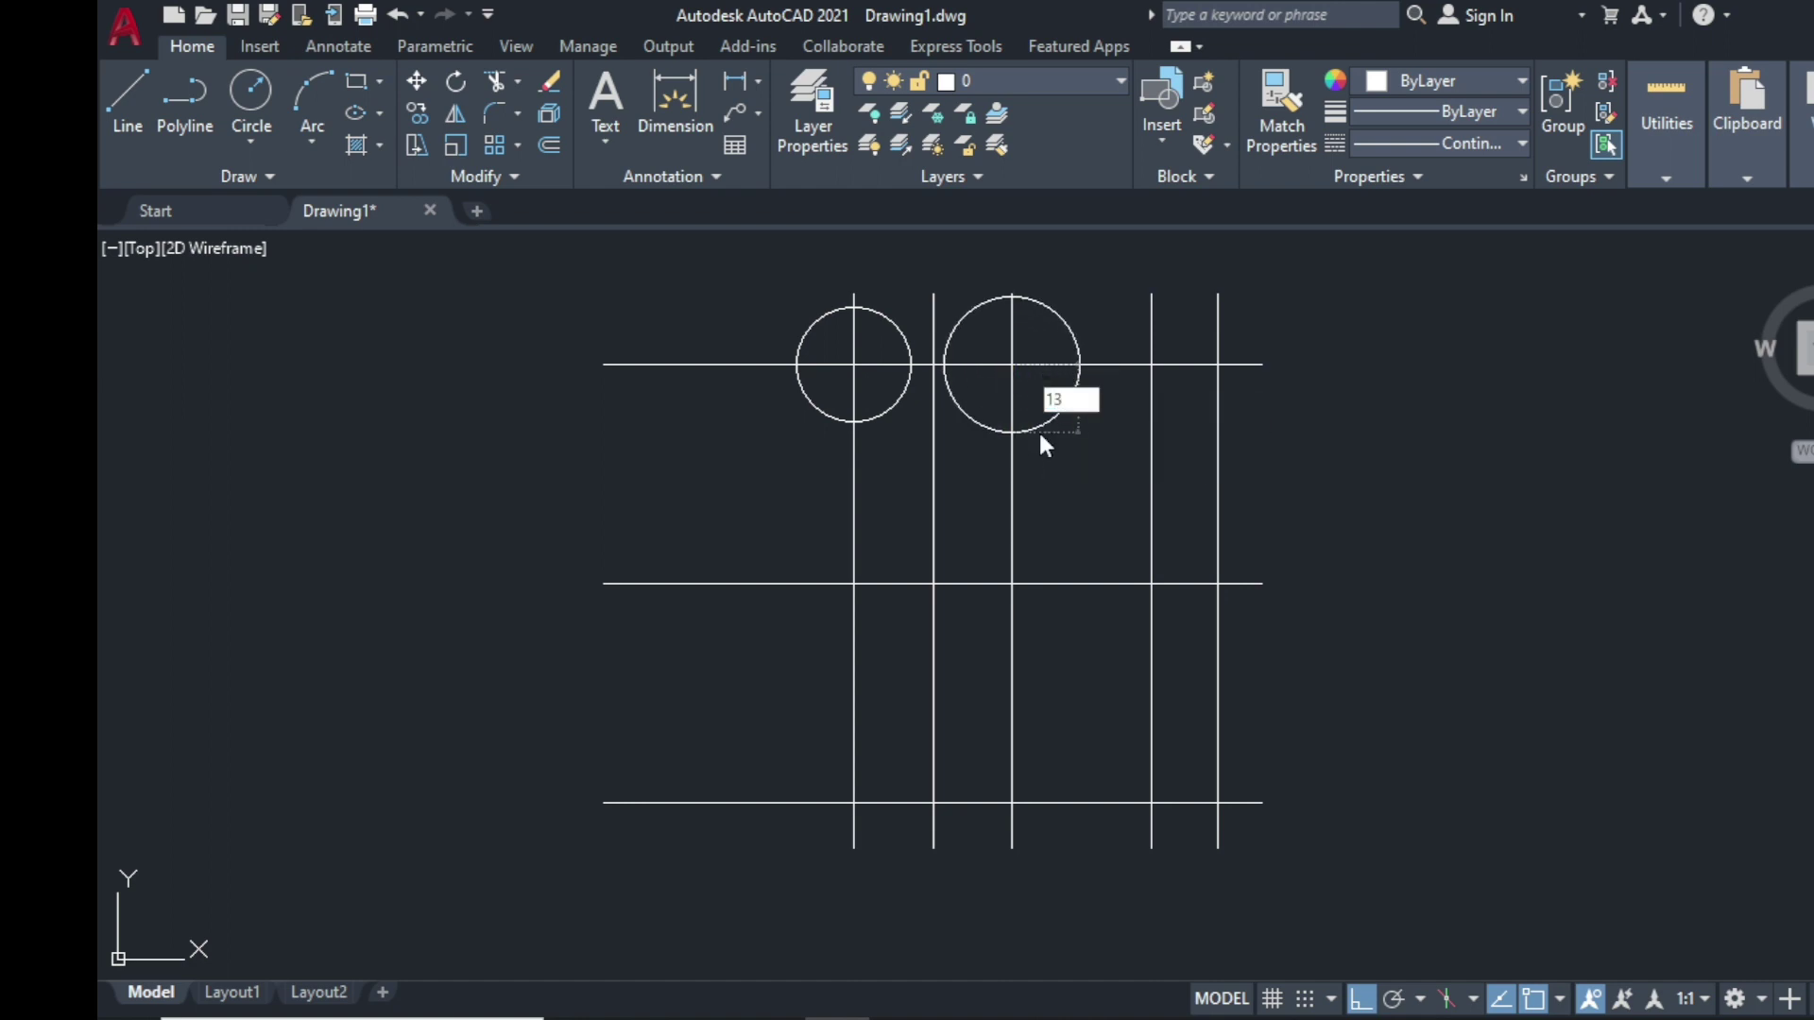
key("Return")
key("Return")
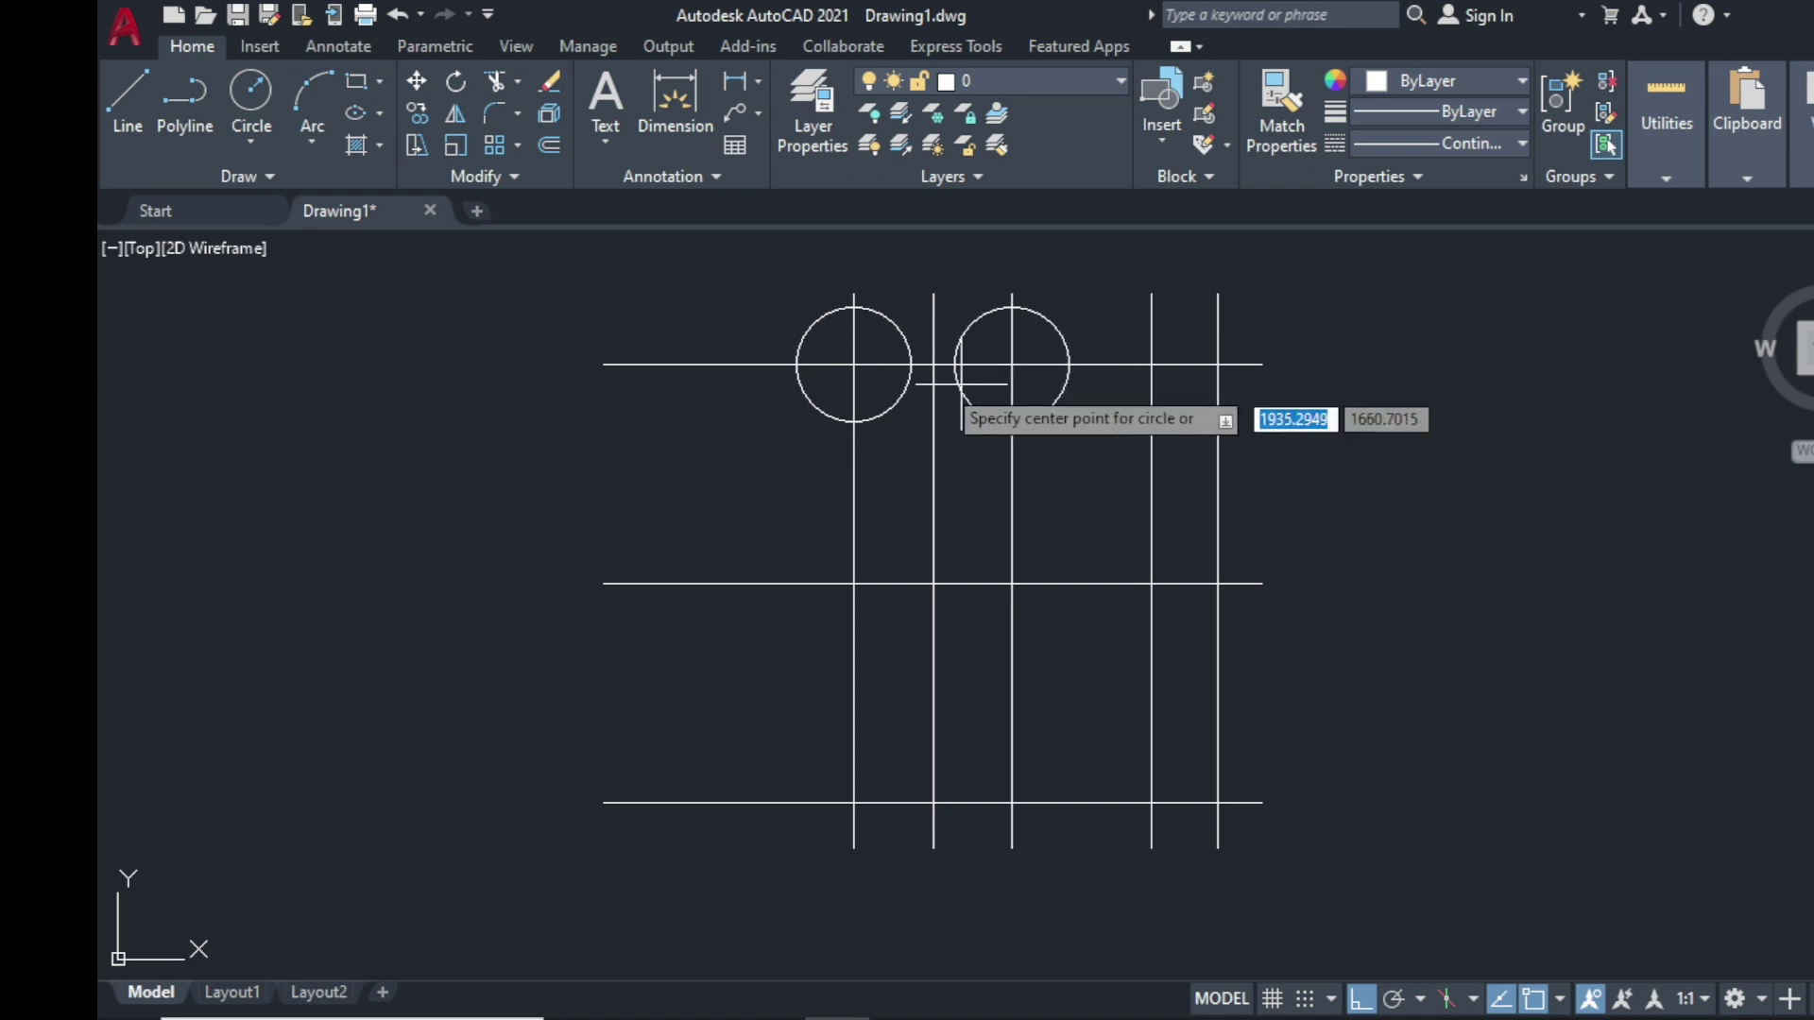
Step: Draw radius 5 inner circles concentric with both upper bosses
left_click(853, 365)
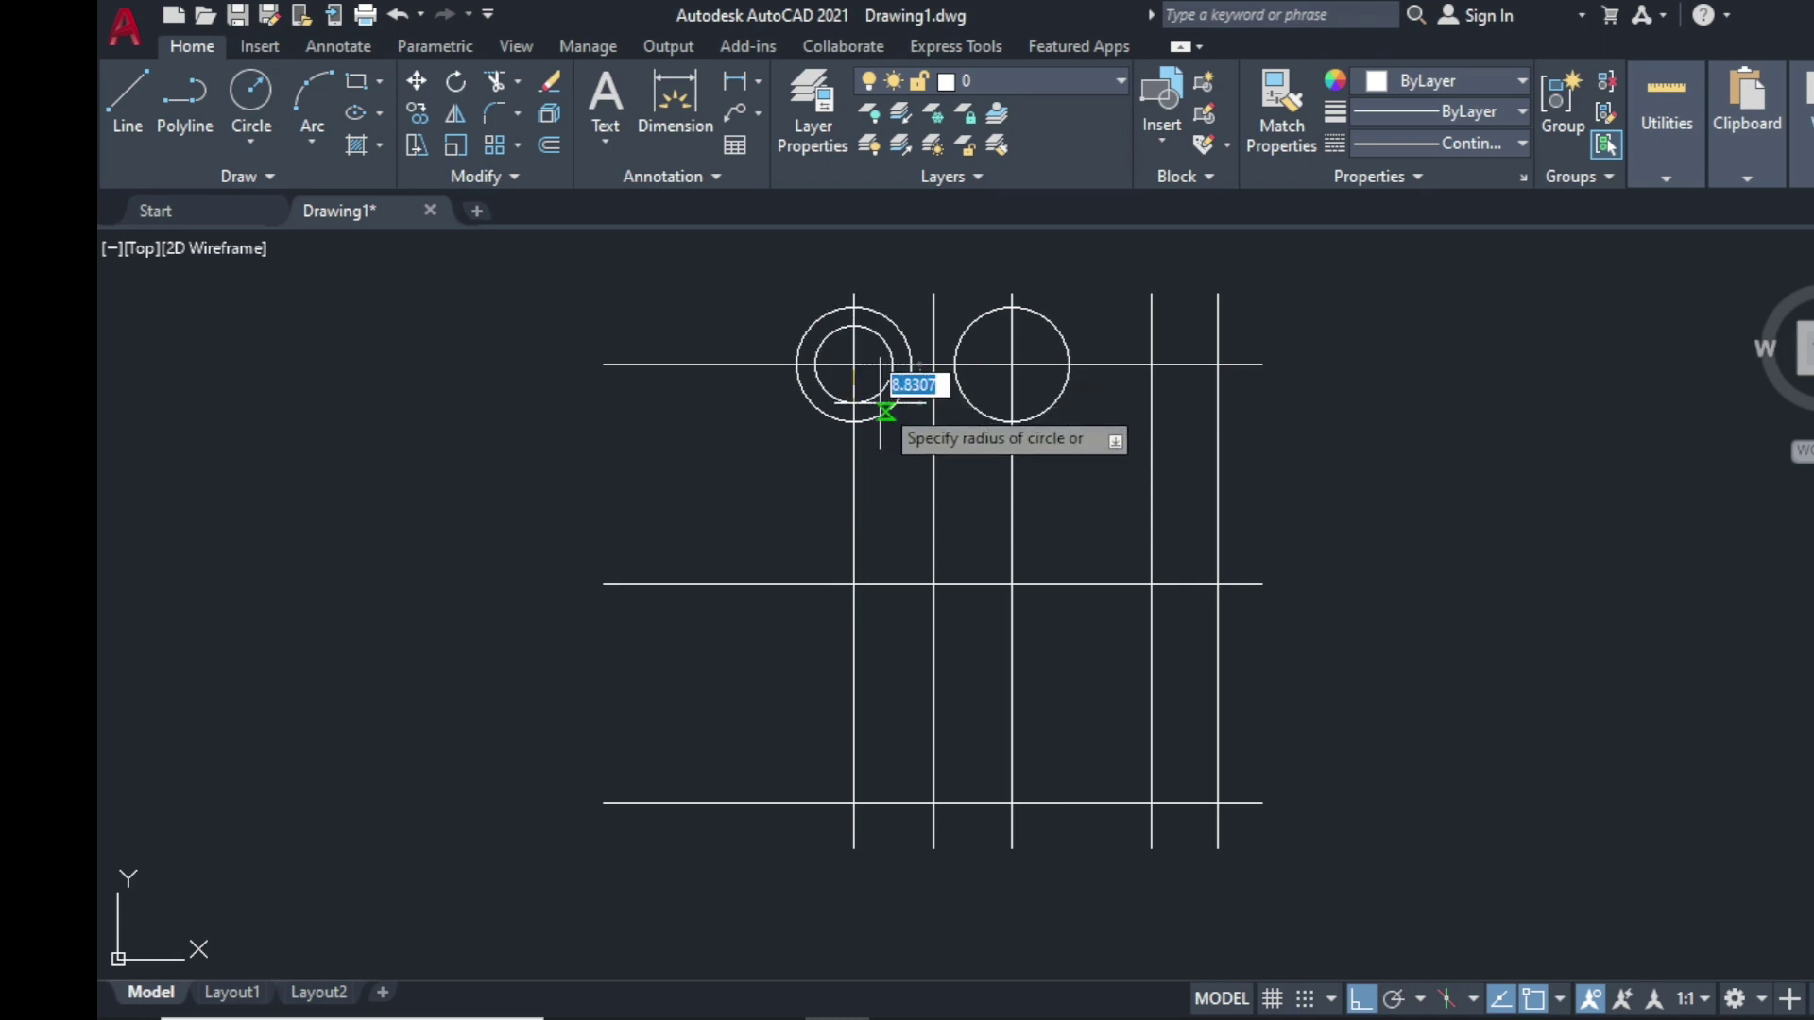
key("Return")
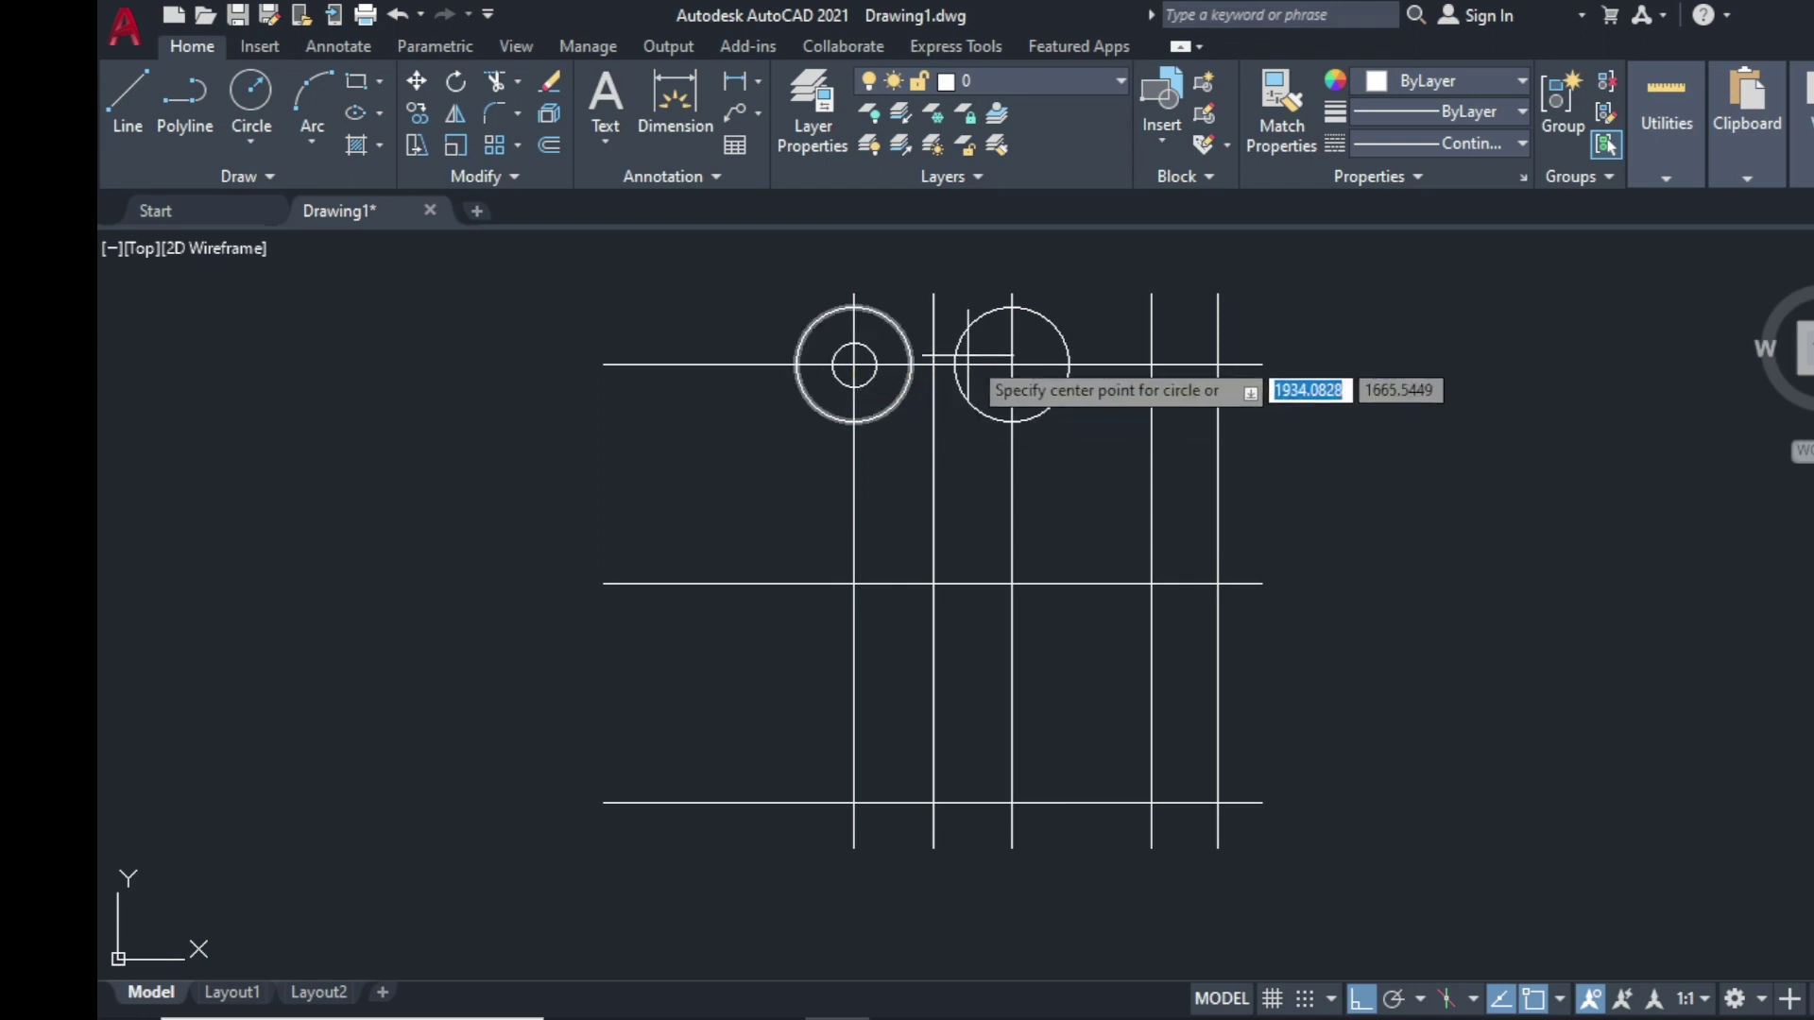
left_click(1010, 365)
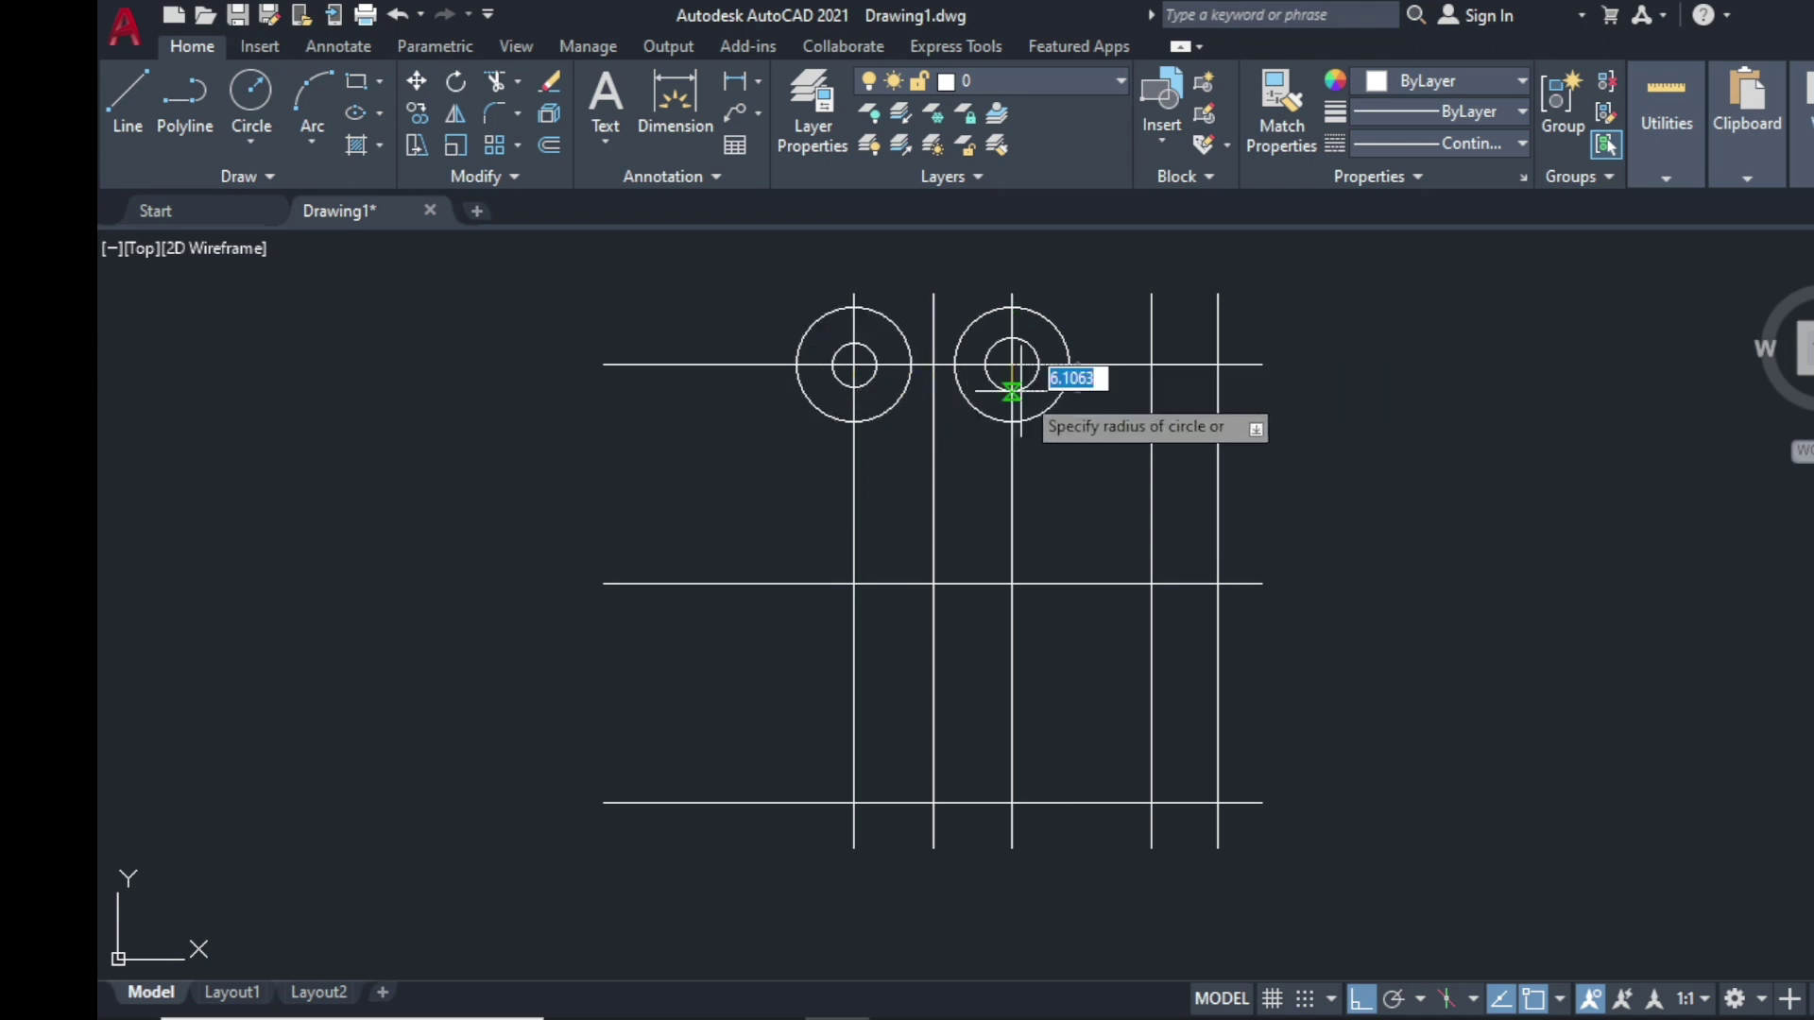
key("Return")
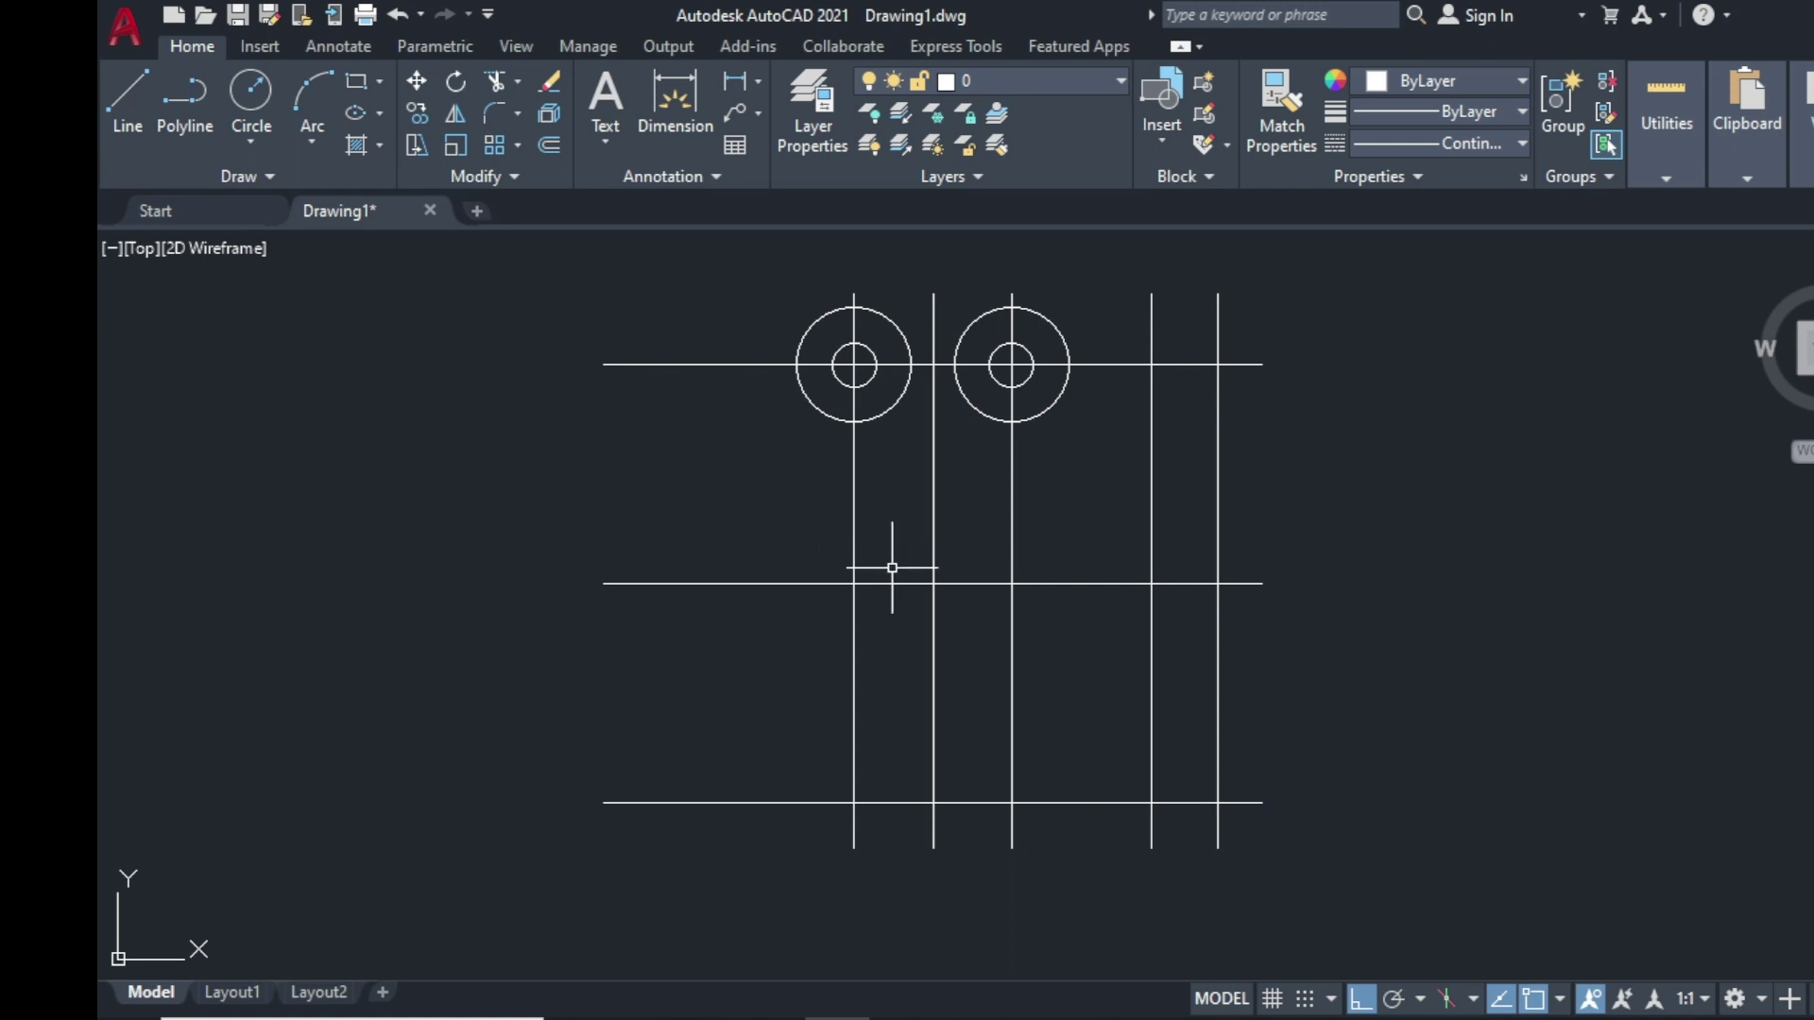
Step: Draw hub circles of radius 20 and 32 on the middle intersection
key("Return")
left_click(933, 582)
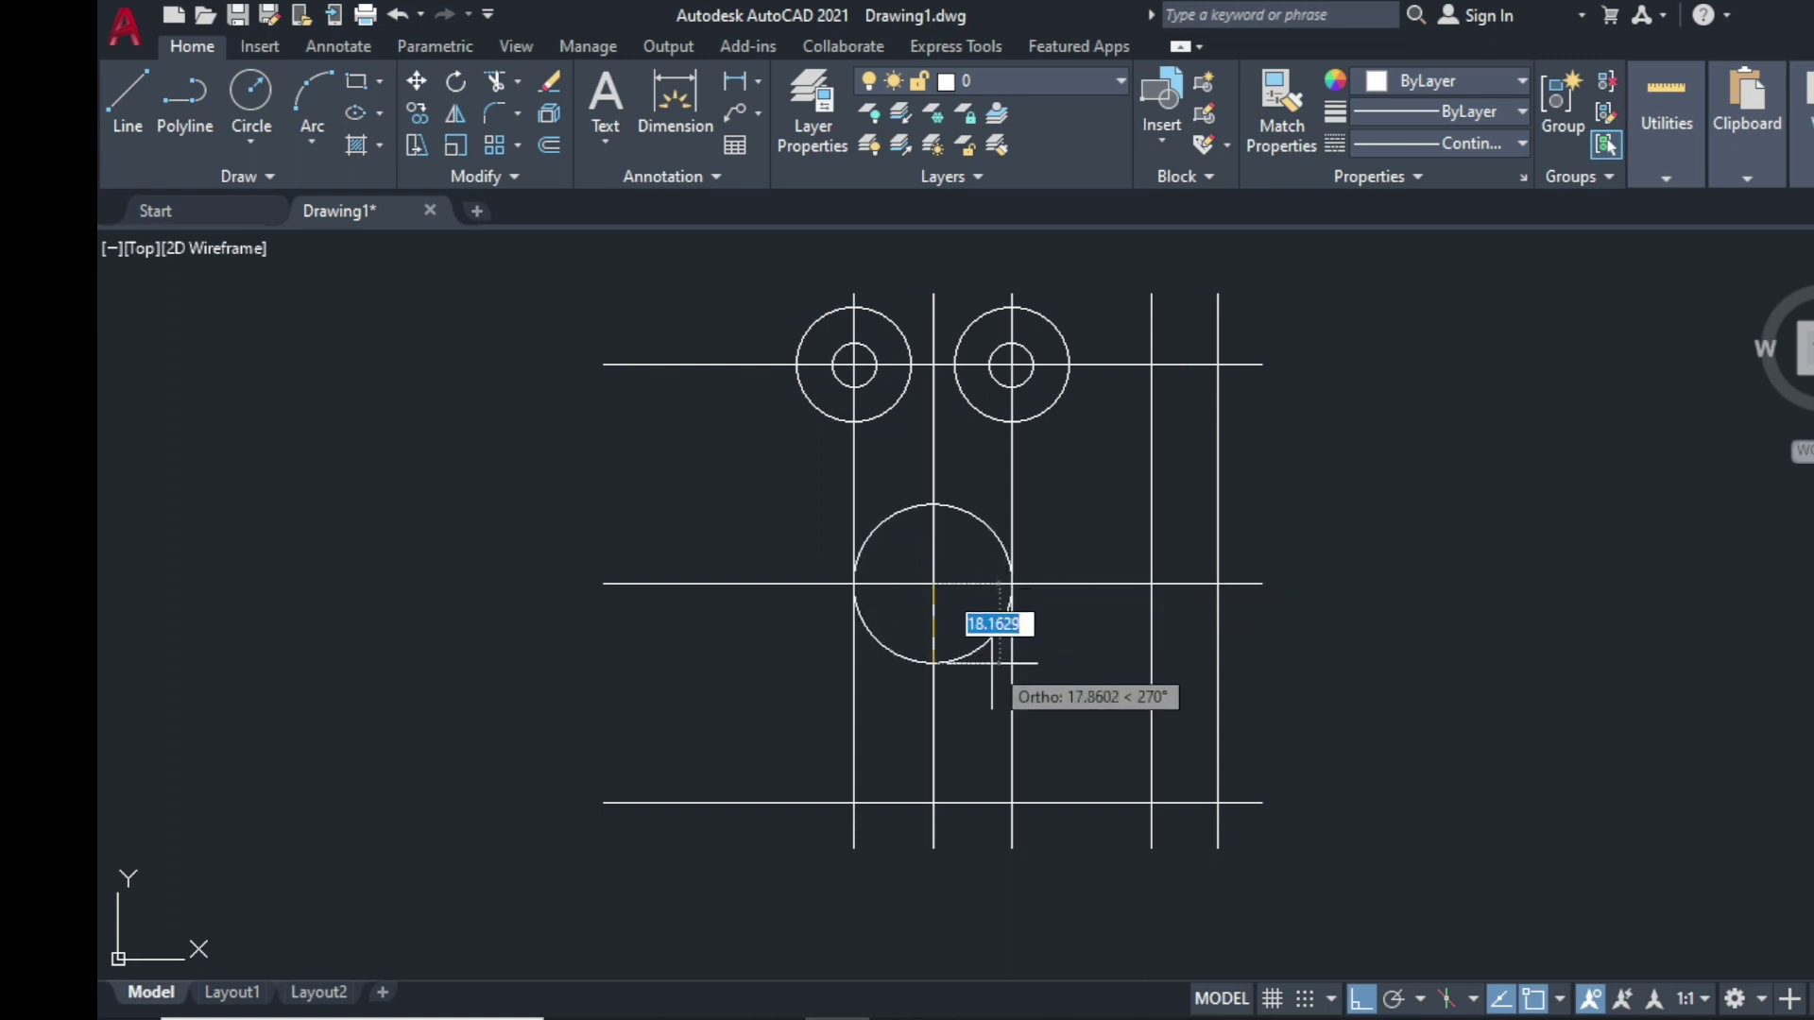
type("20")
key("Return")
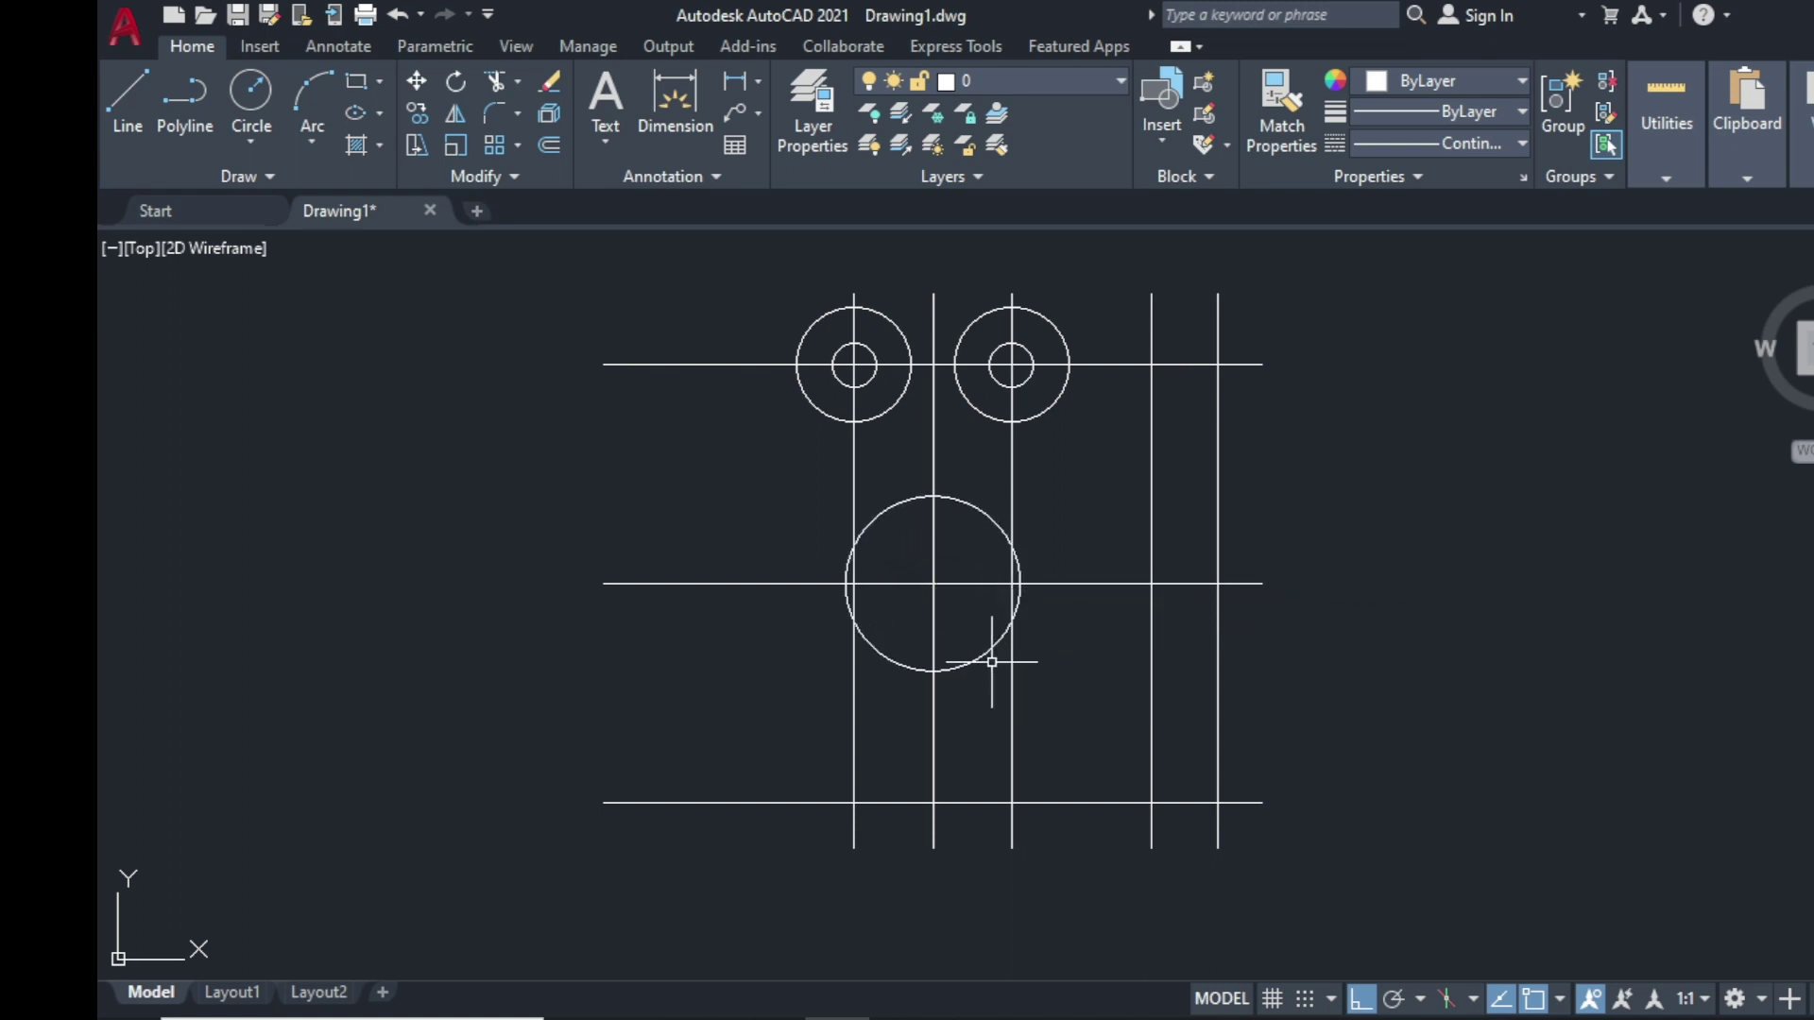
key("Return")
left_click(934, 583)
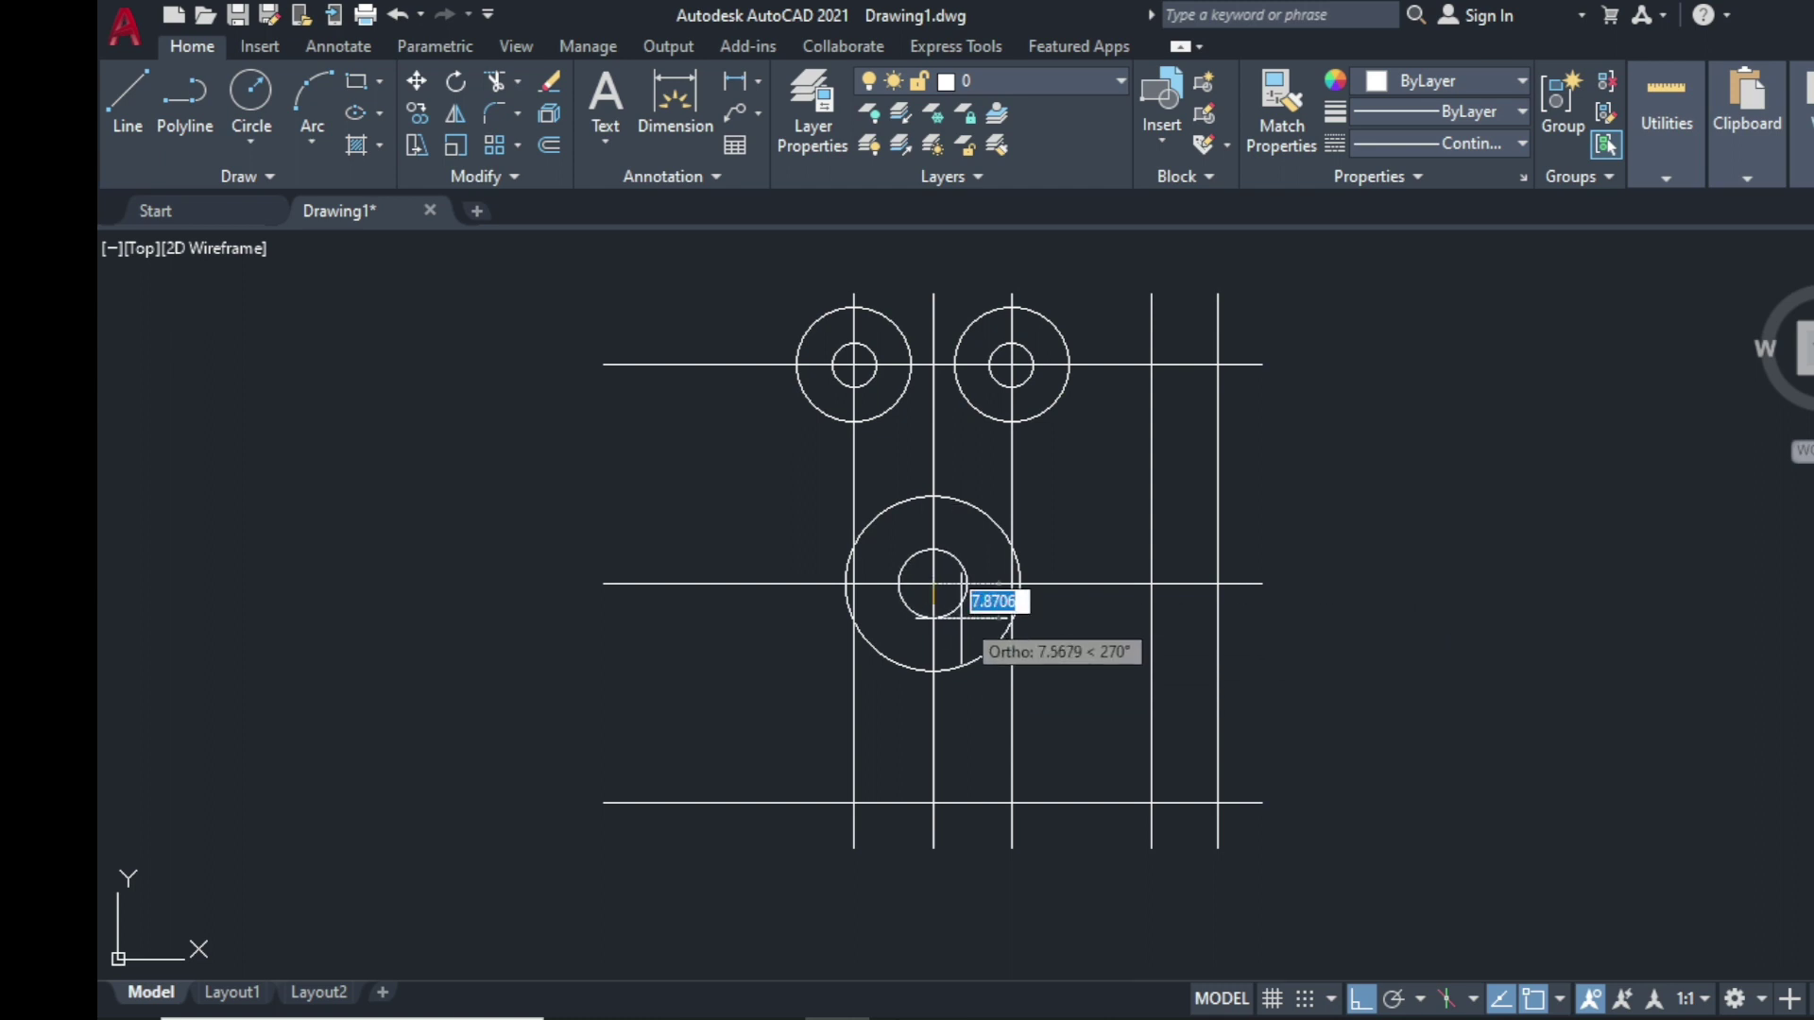
type("32")
key("Return")
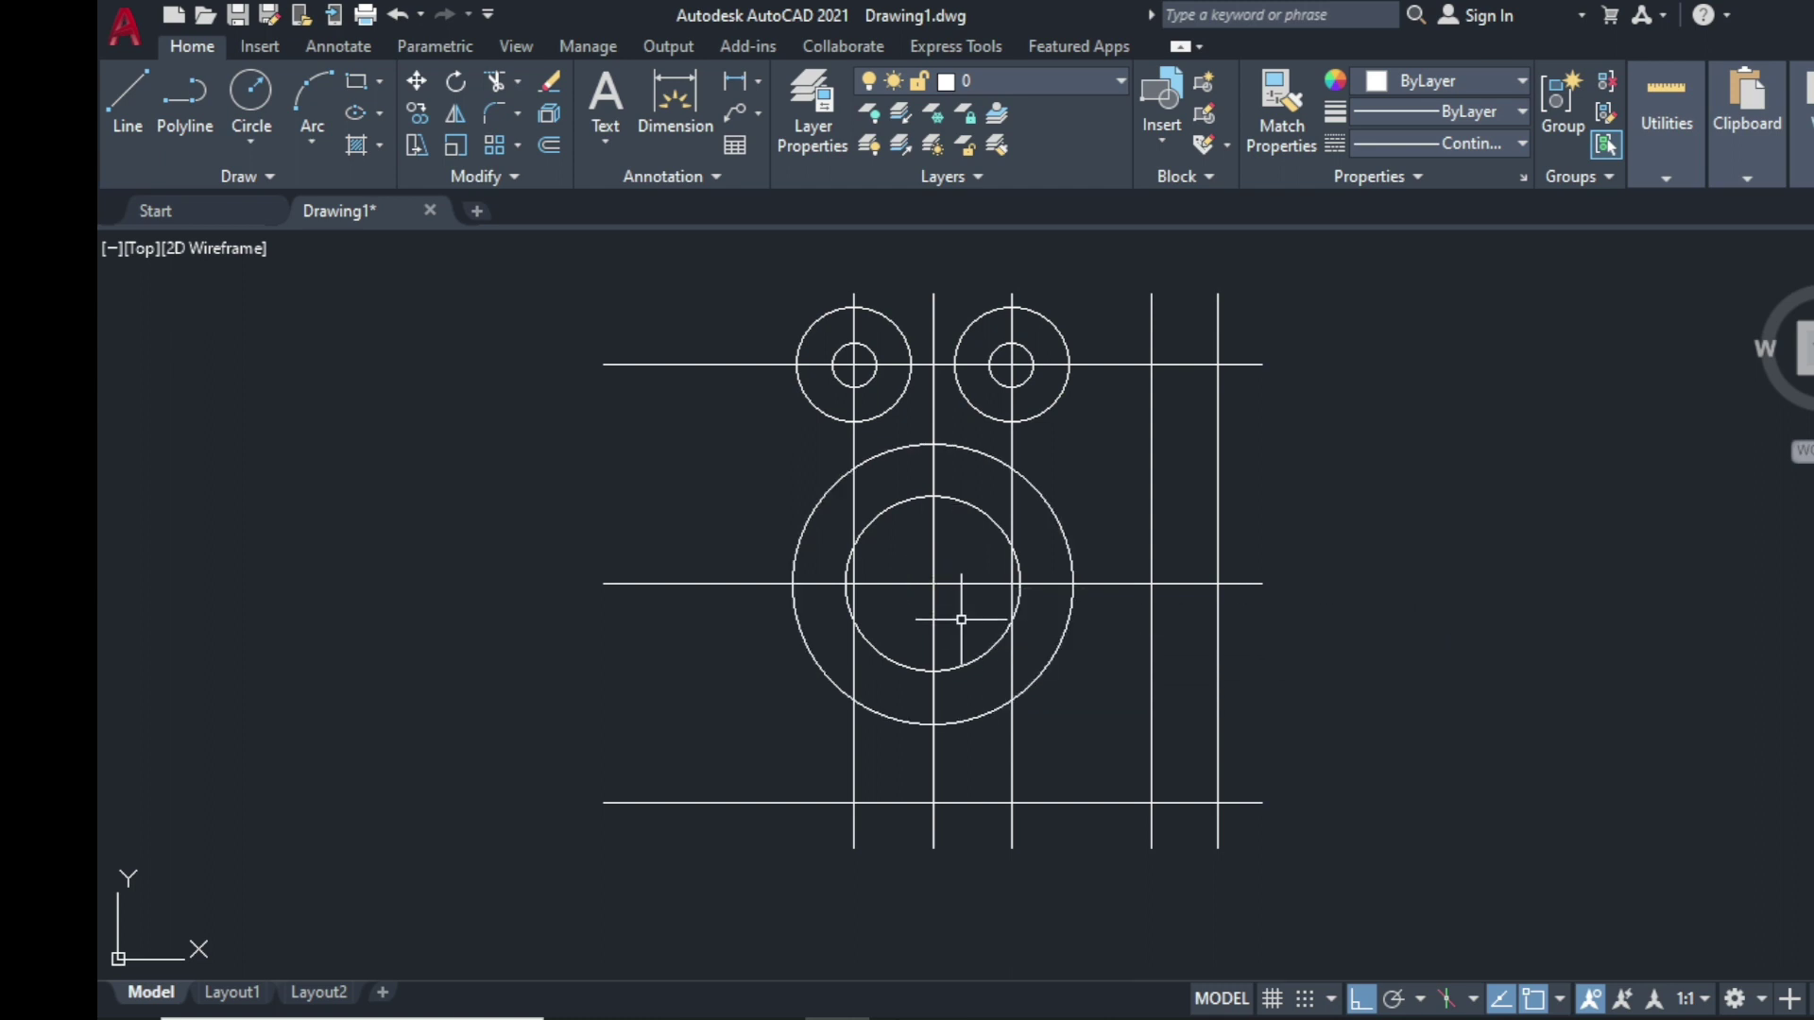
key("Return")
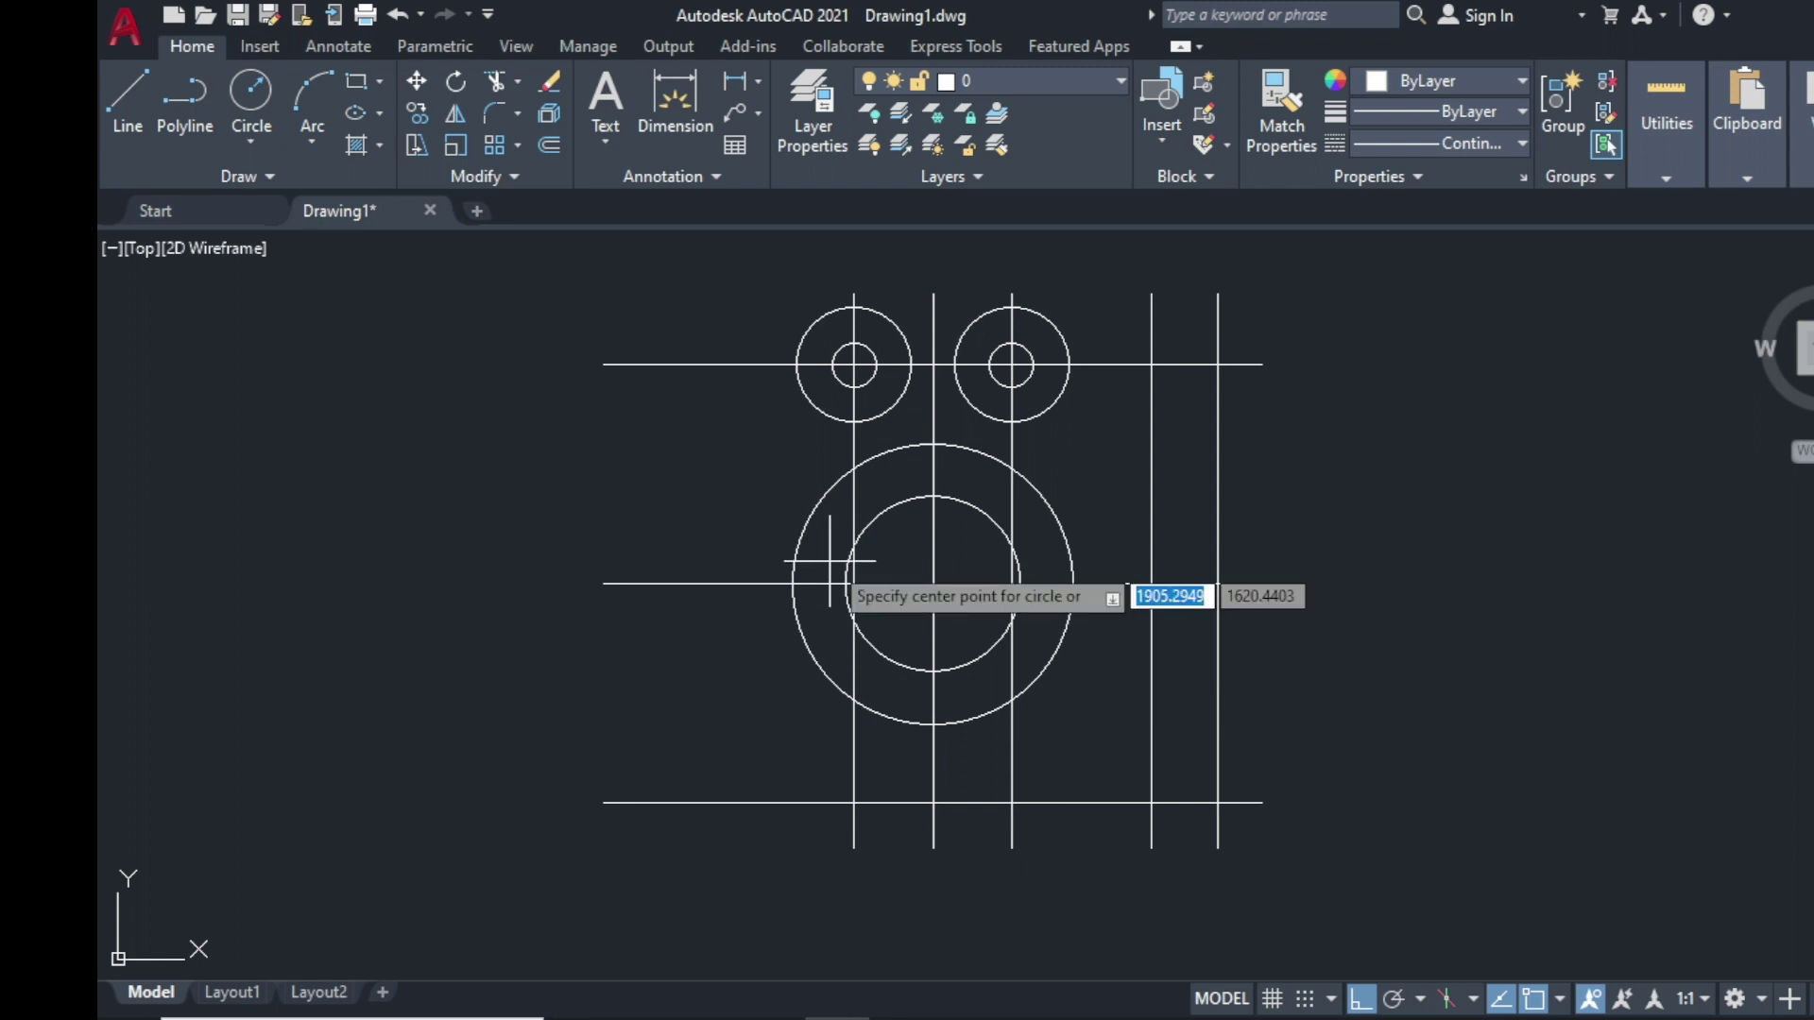
key("Escape")
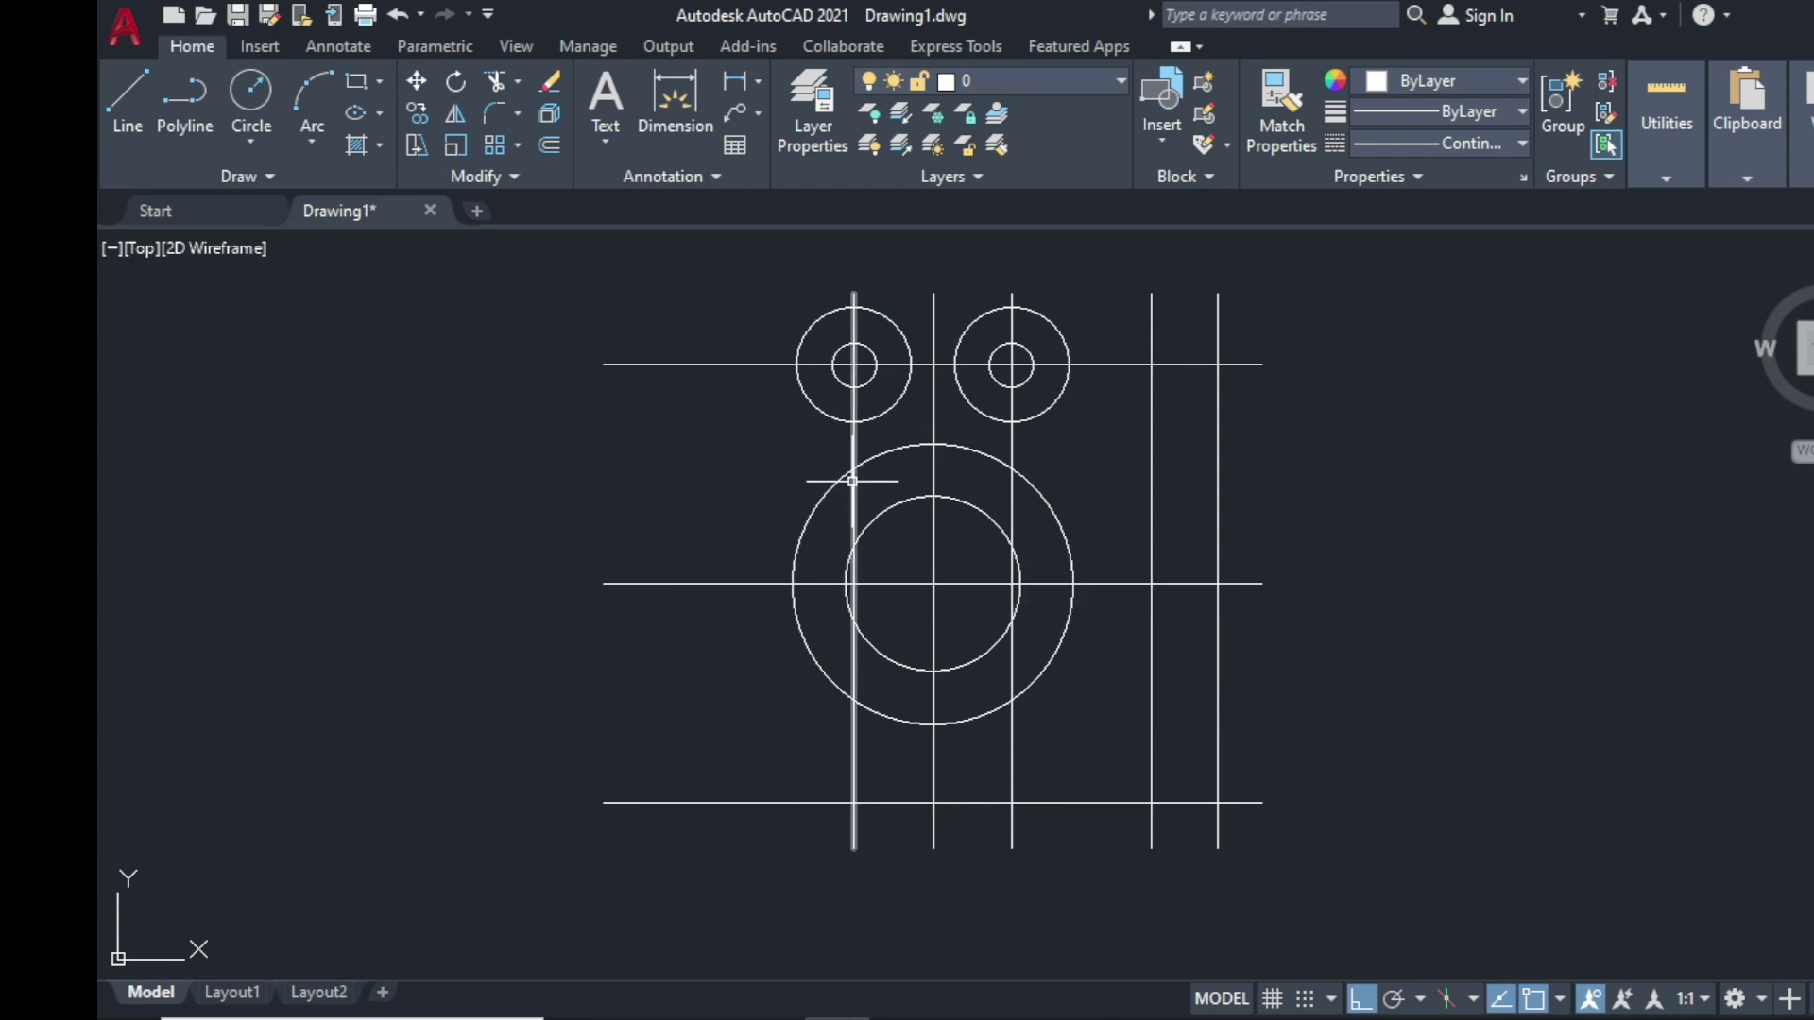
Step: Mirror both upper boss circle pairs across the horizontal centre line, keeping the originals
left_click(455, 112)
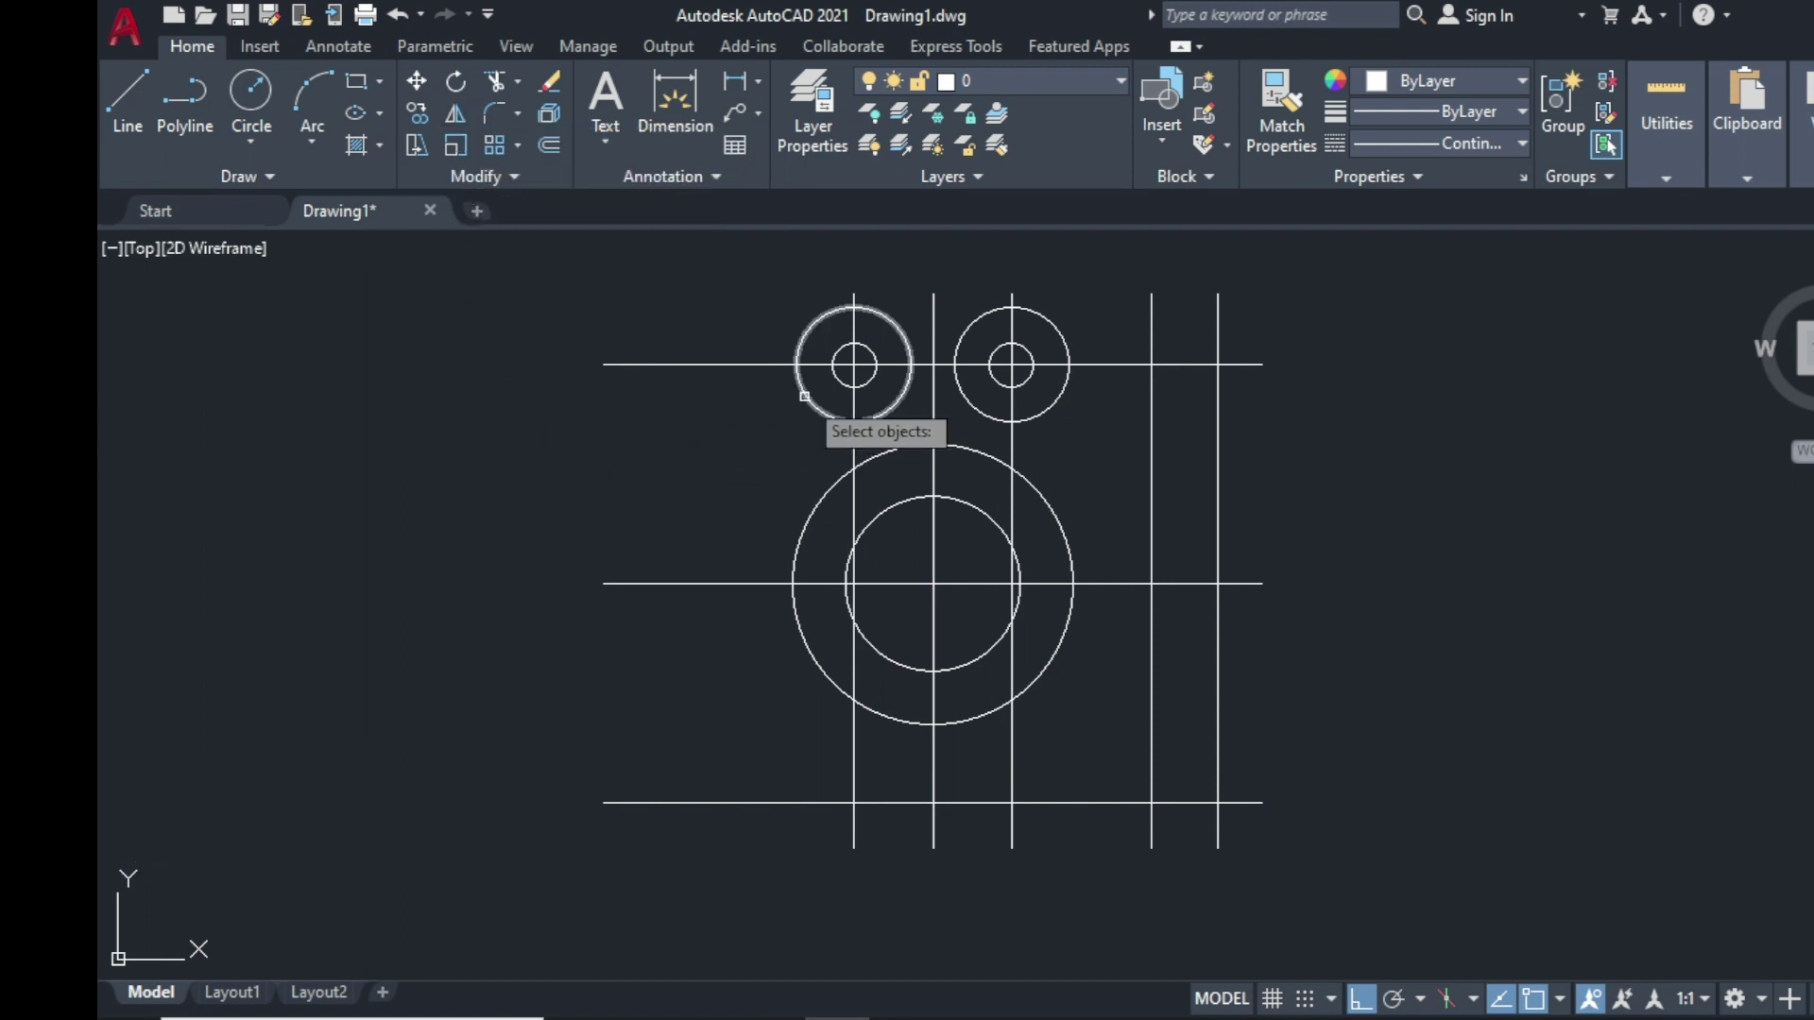
left_click(804, 395)
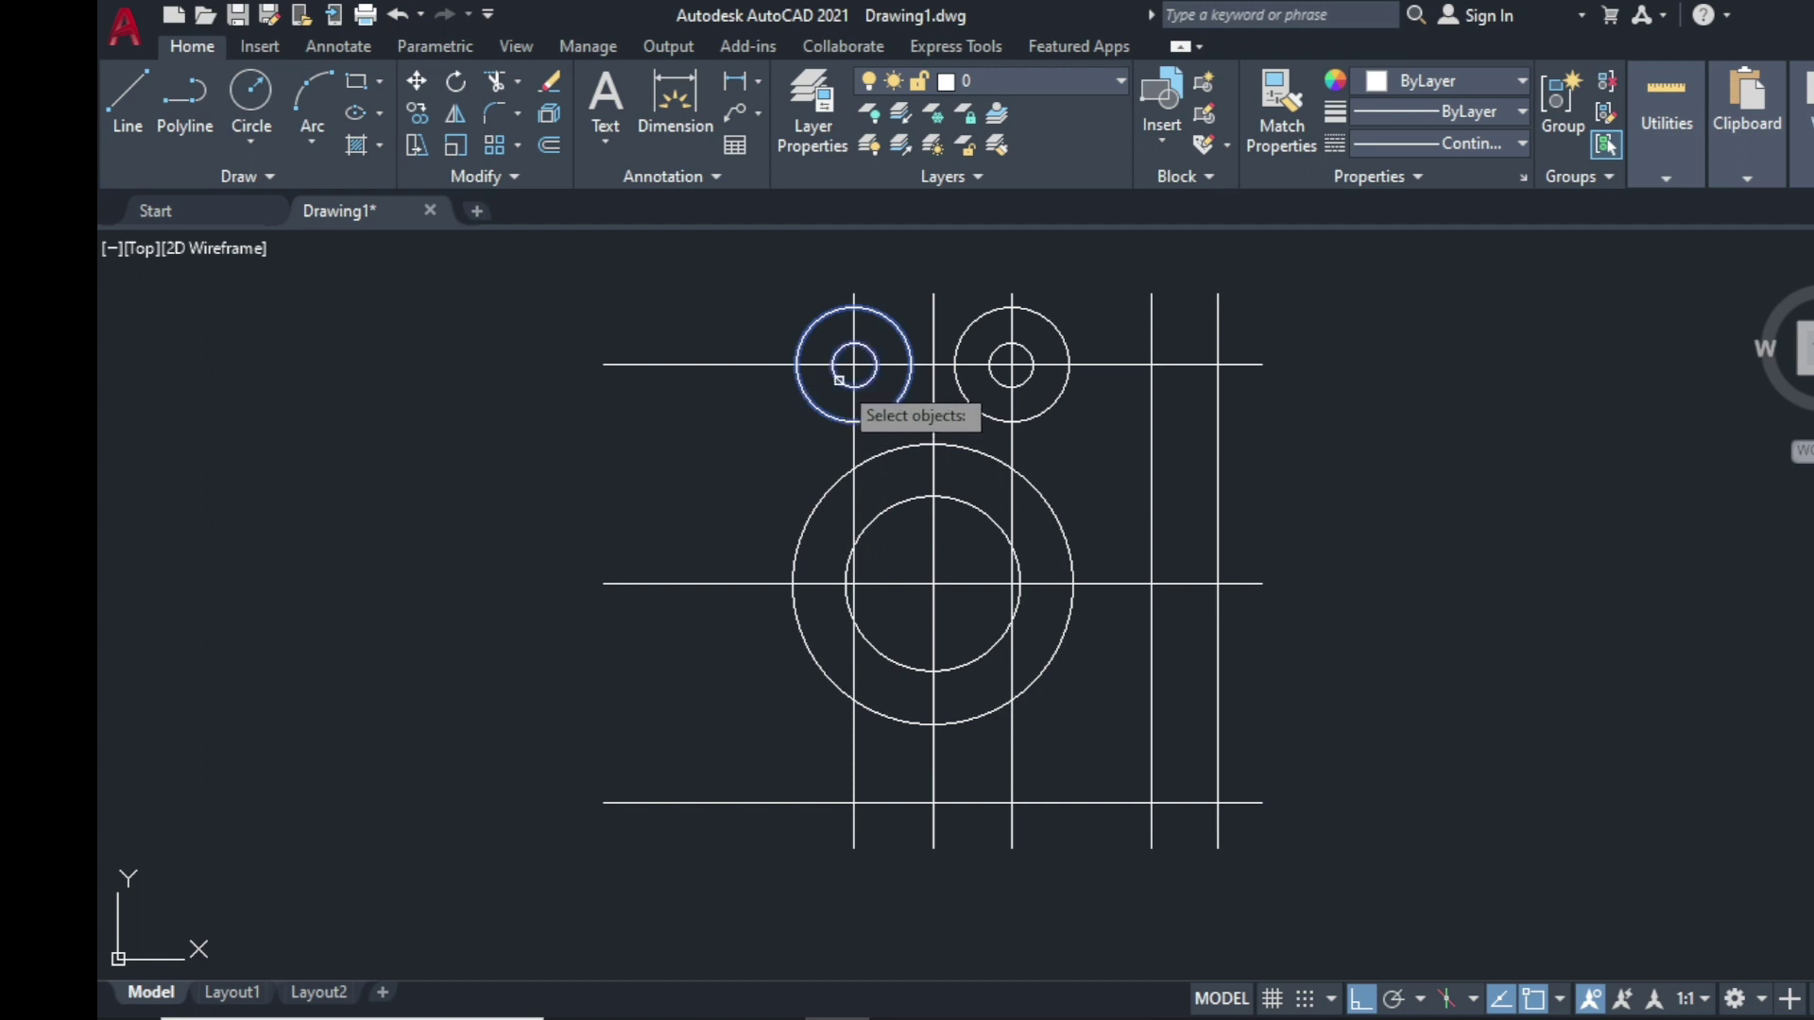
left_click(1037, 415)
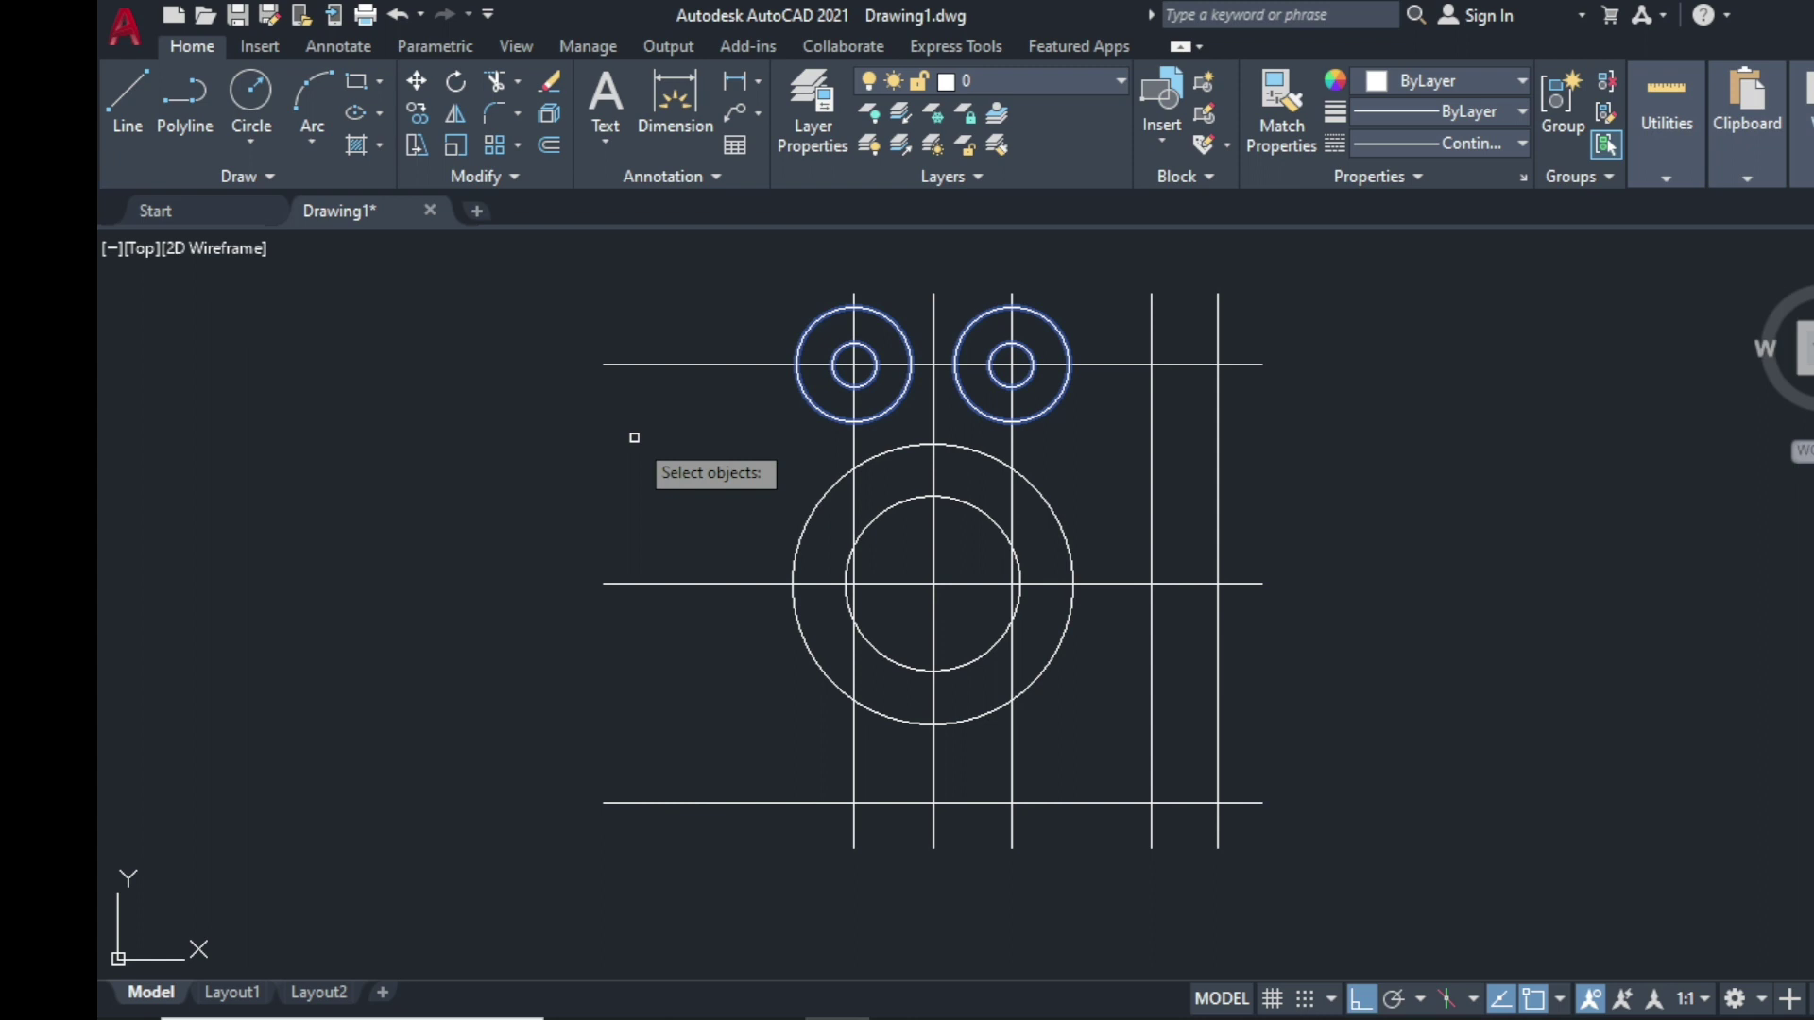
key("Return")
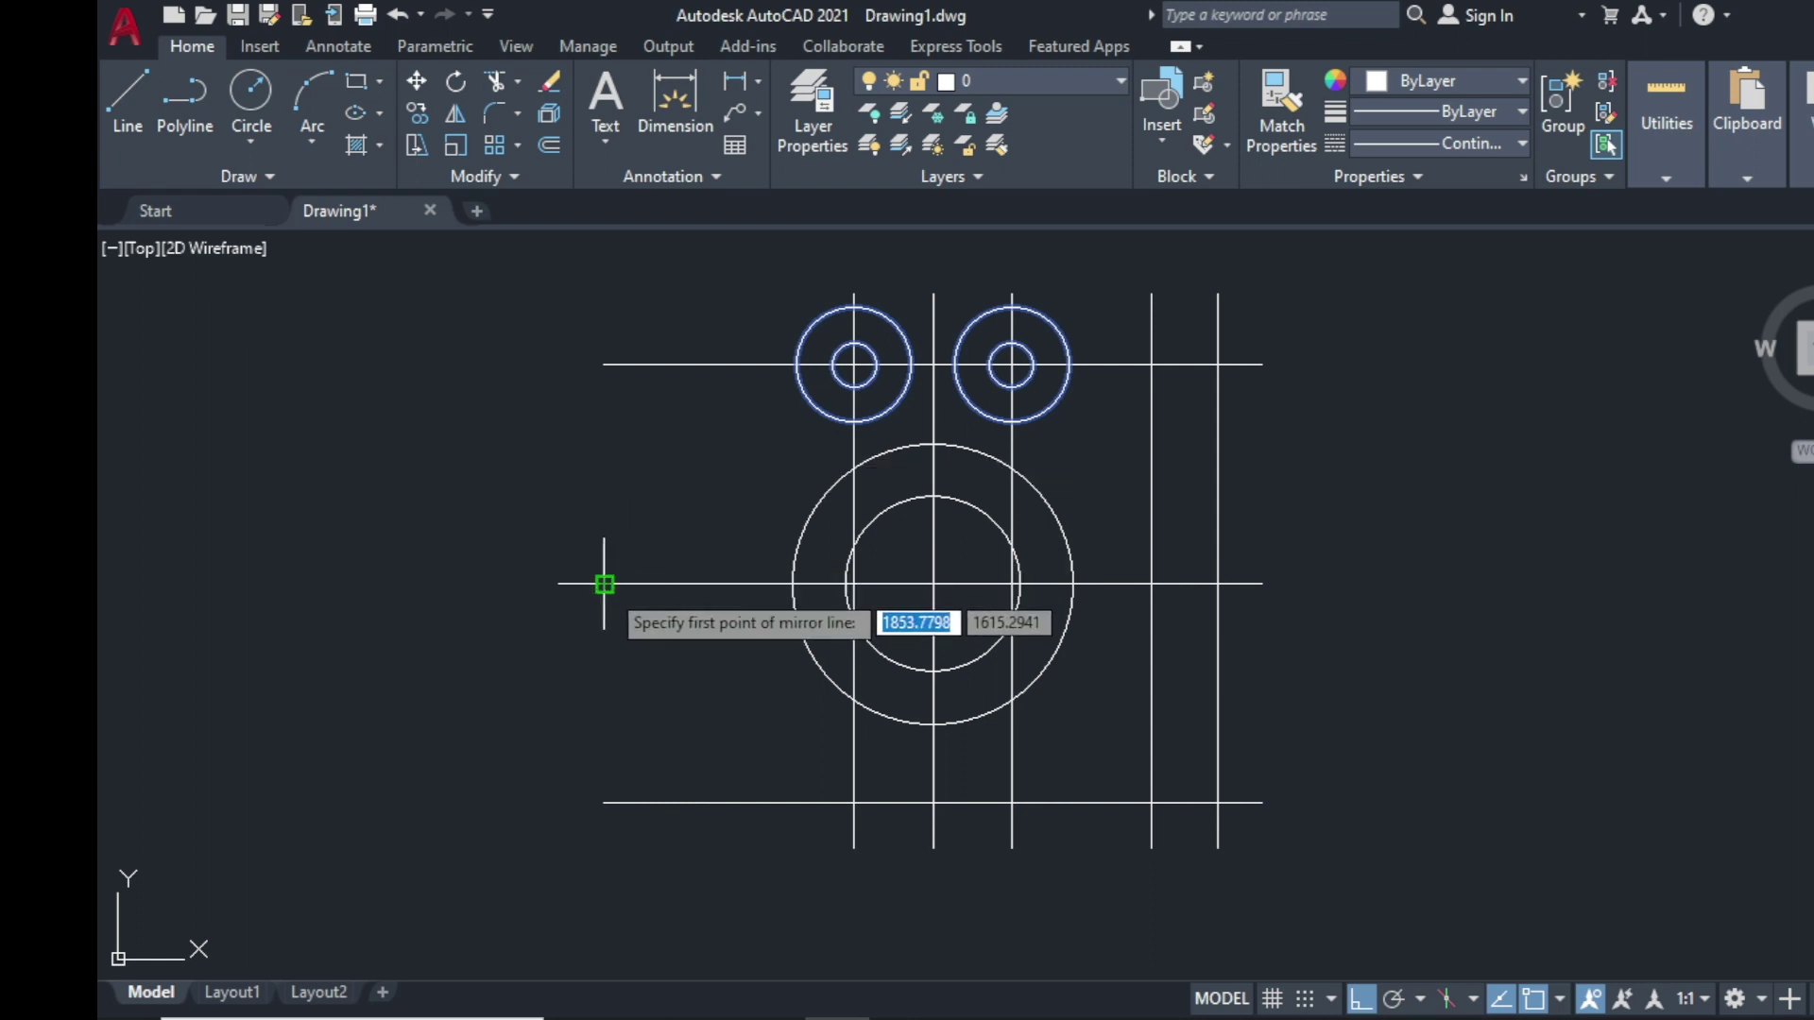
left_click(605, 584)
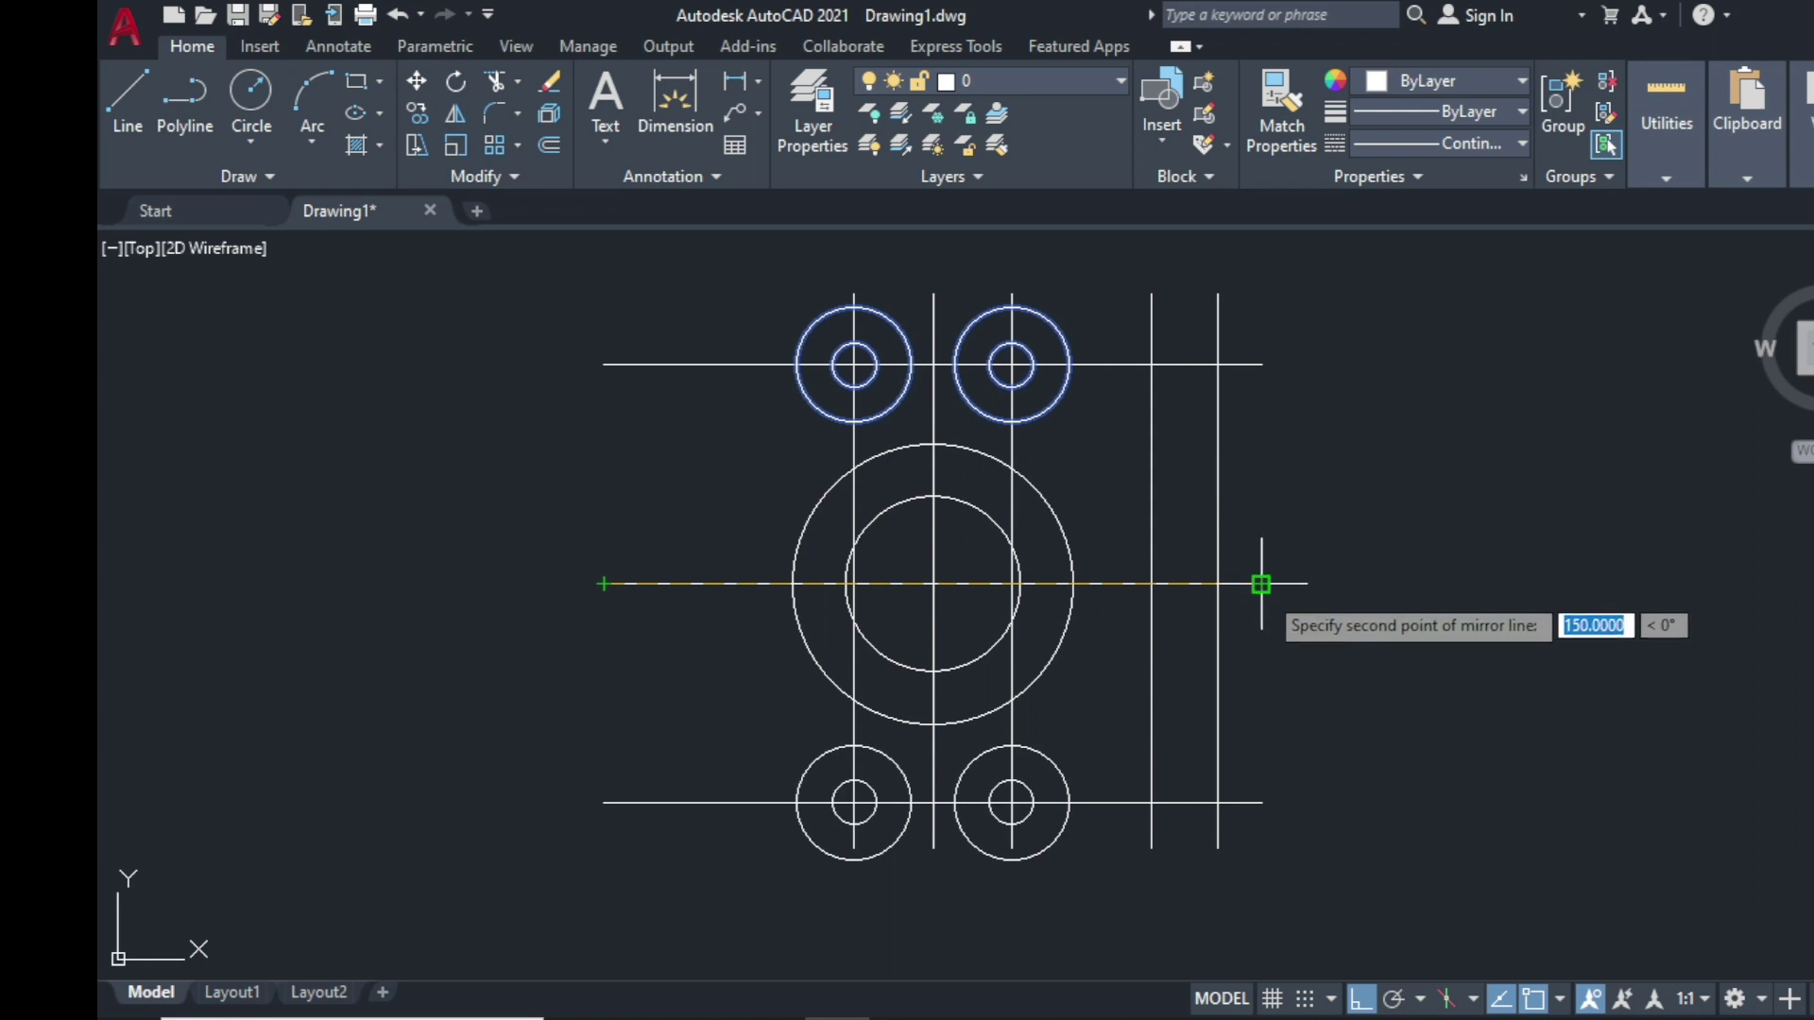
left_click(1263, 584)
key("Return")
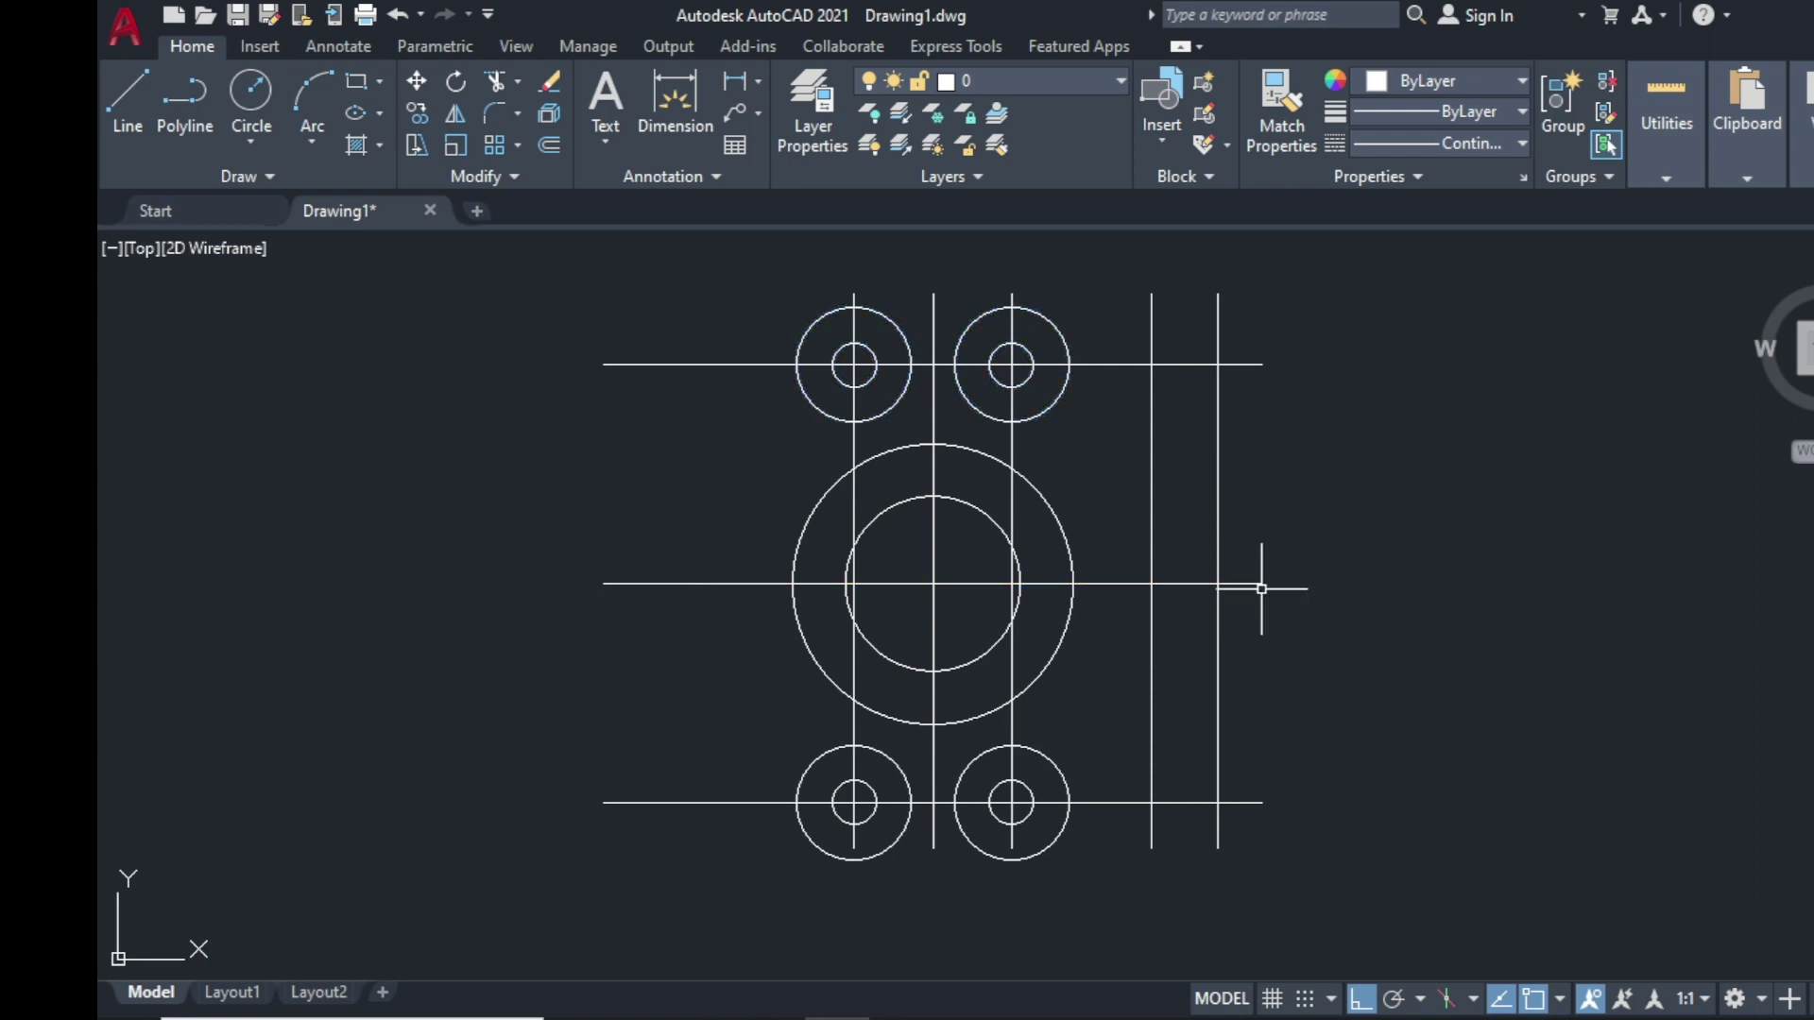
key("Return")
left_click(1217, 595)
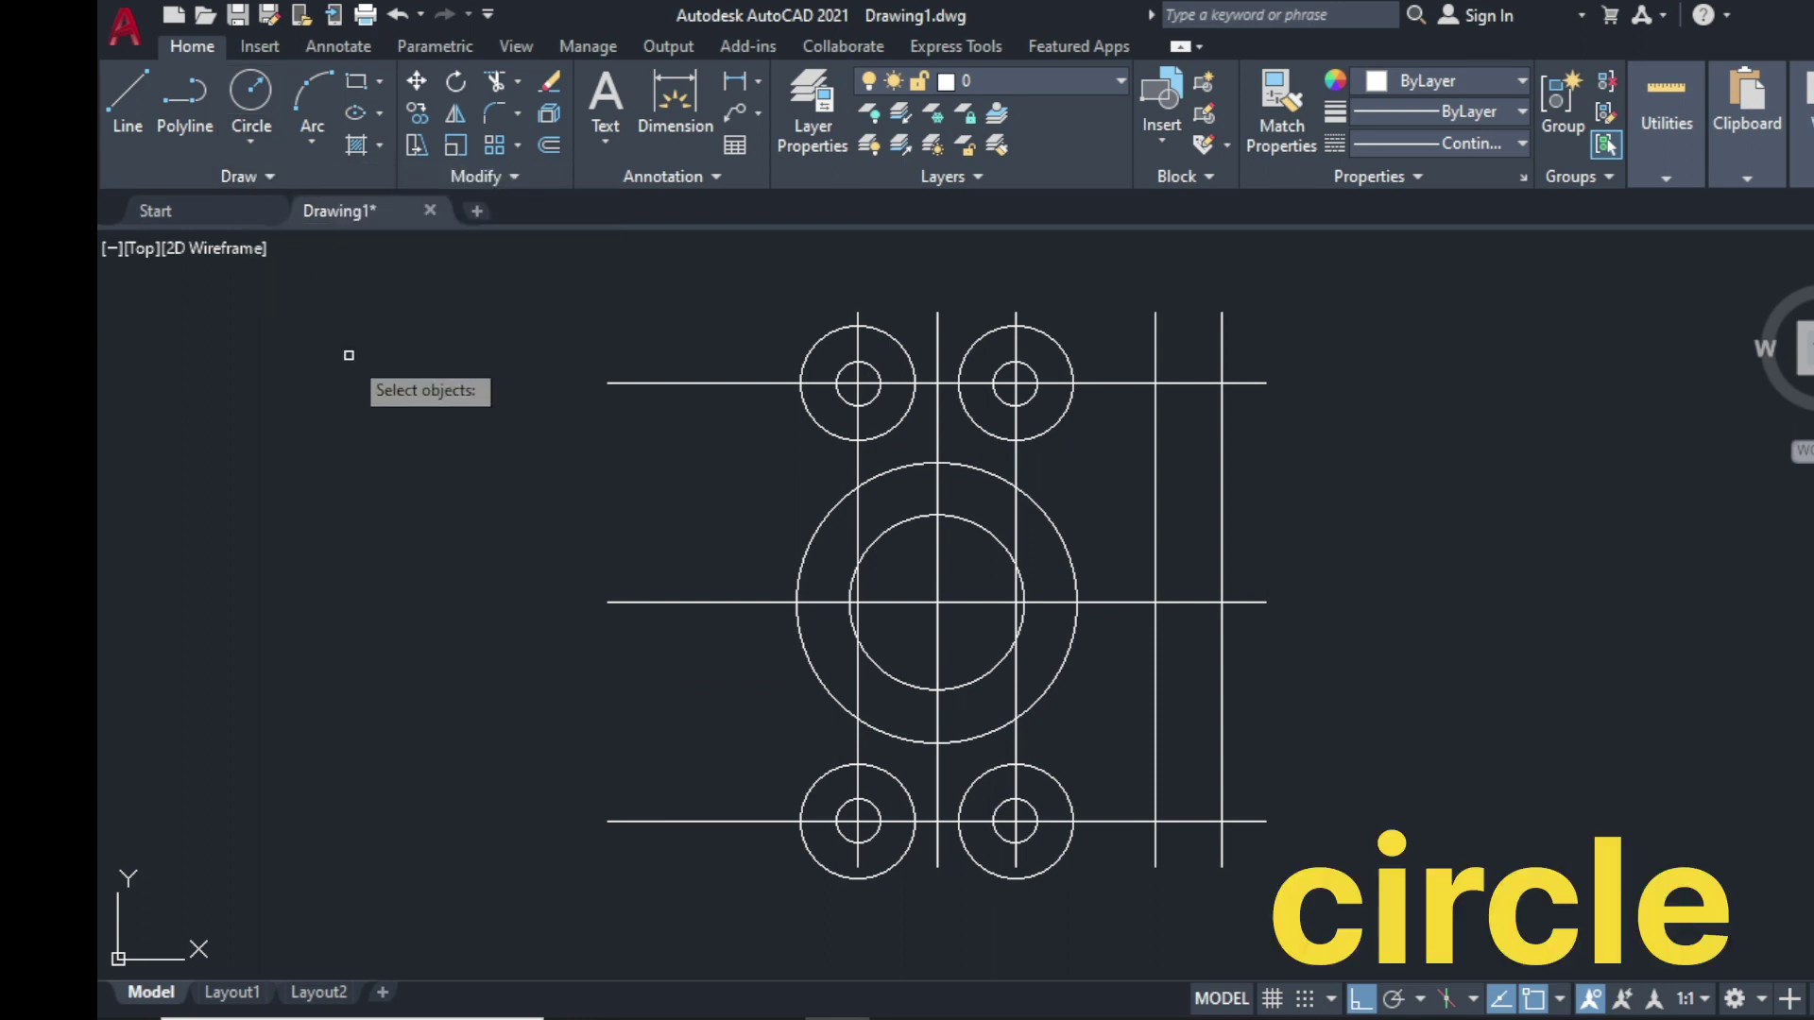
Step: Draw the lobe circle centred on the middle line's right-hand intersection
left_click(251, 91)
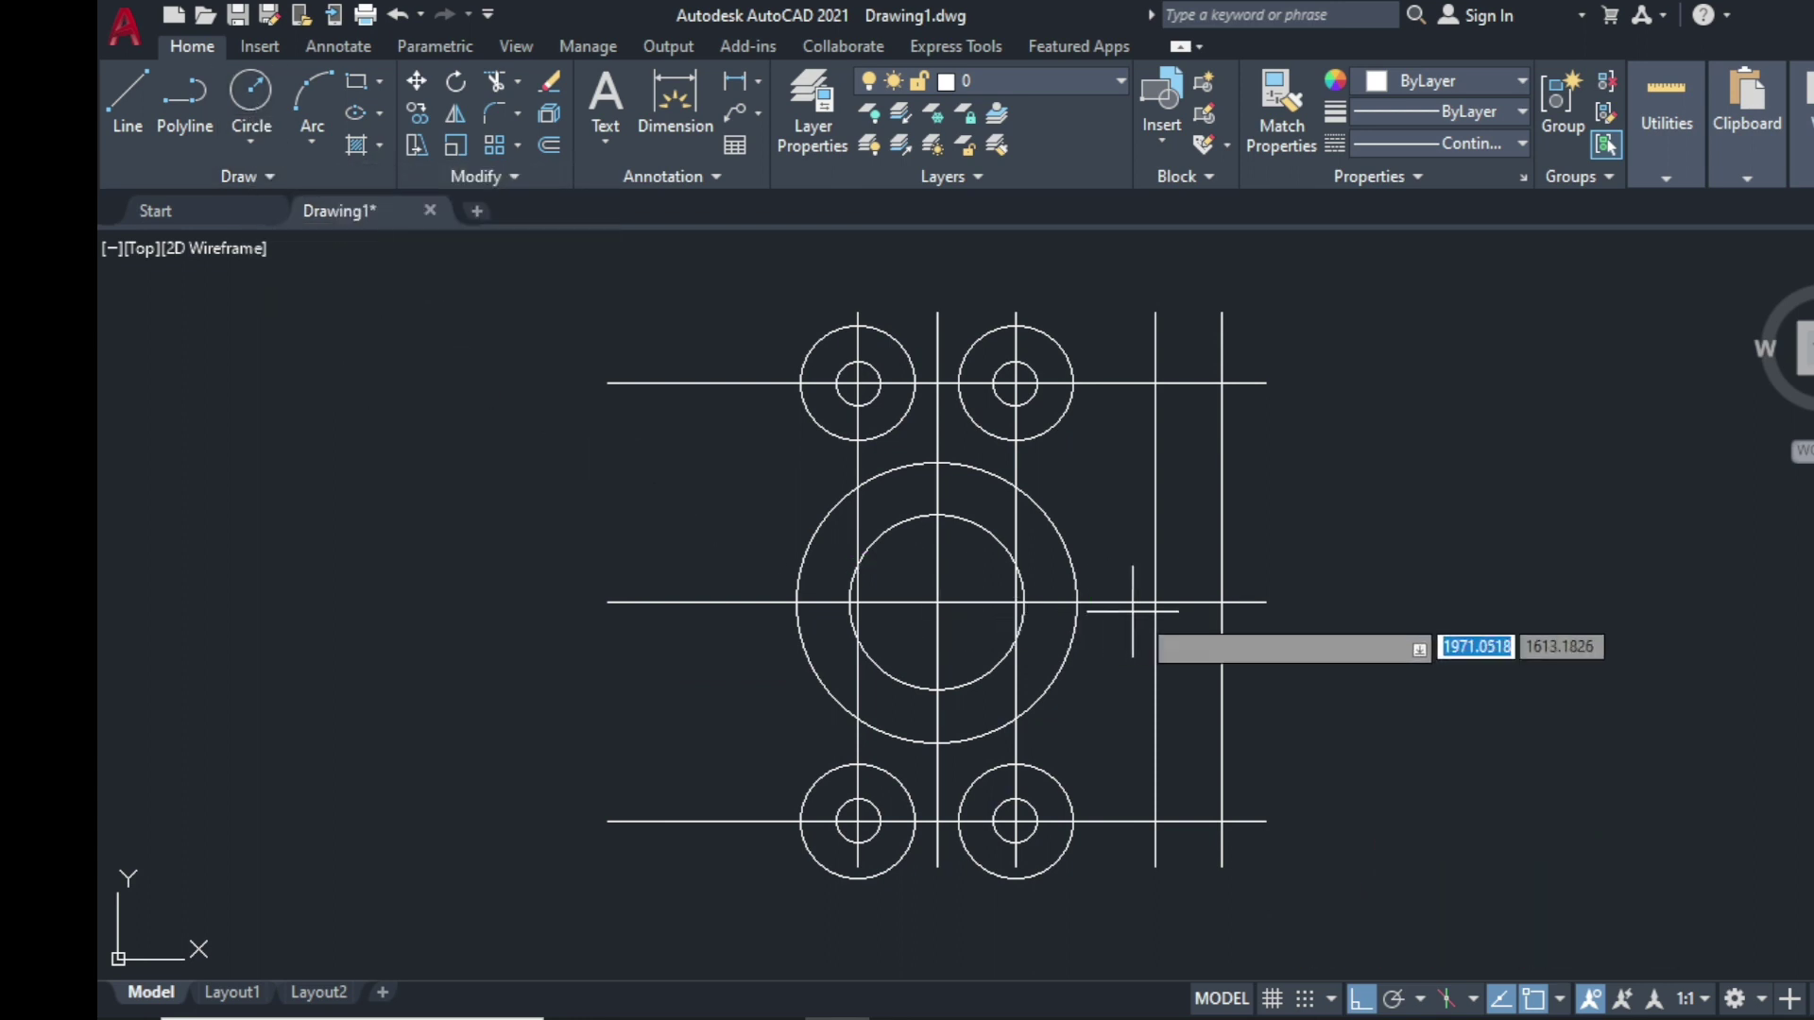
left_click(1155, 602)
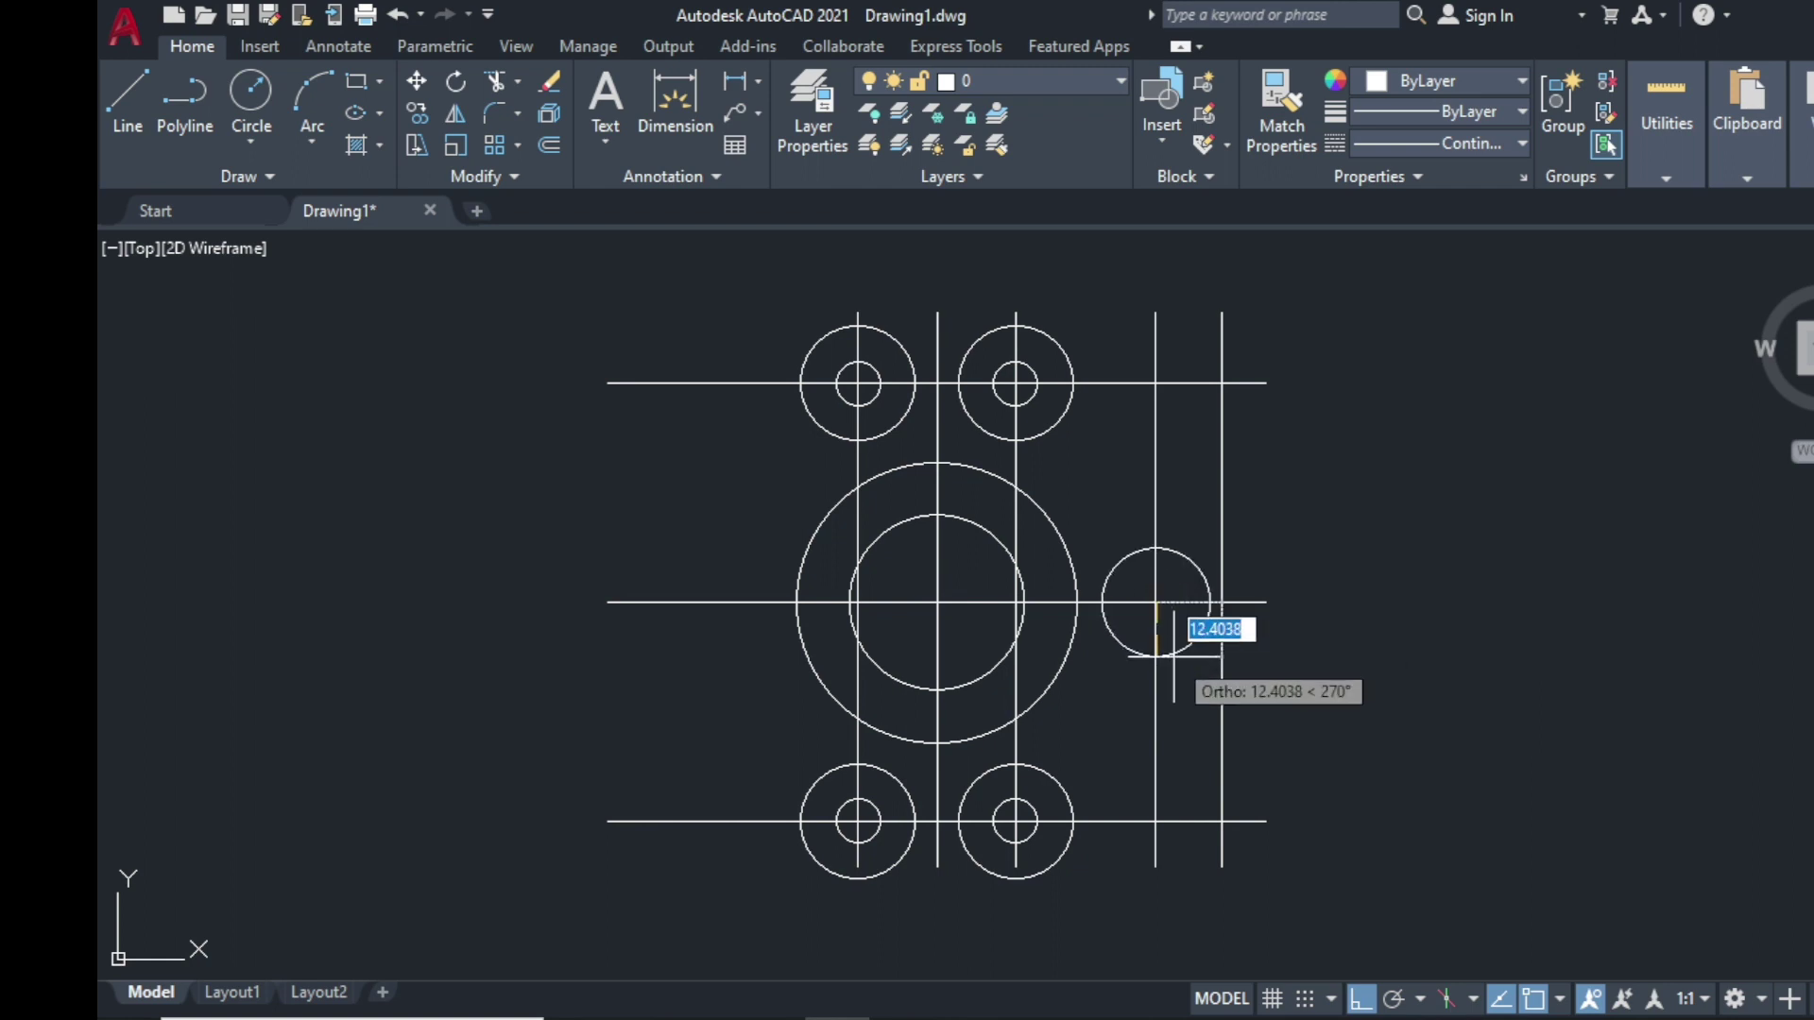
key("Return")
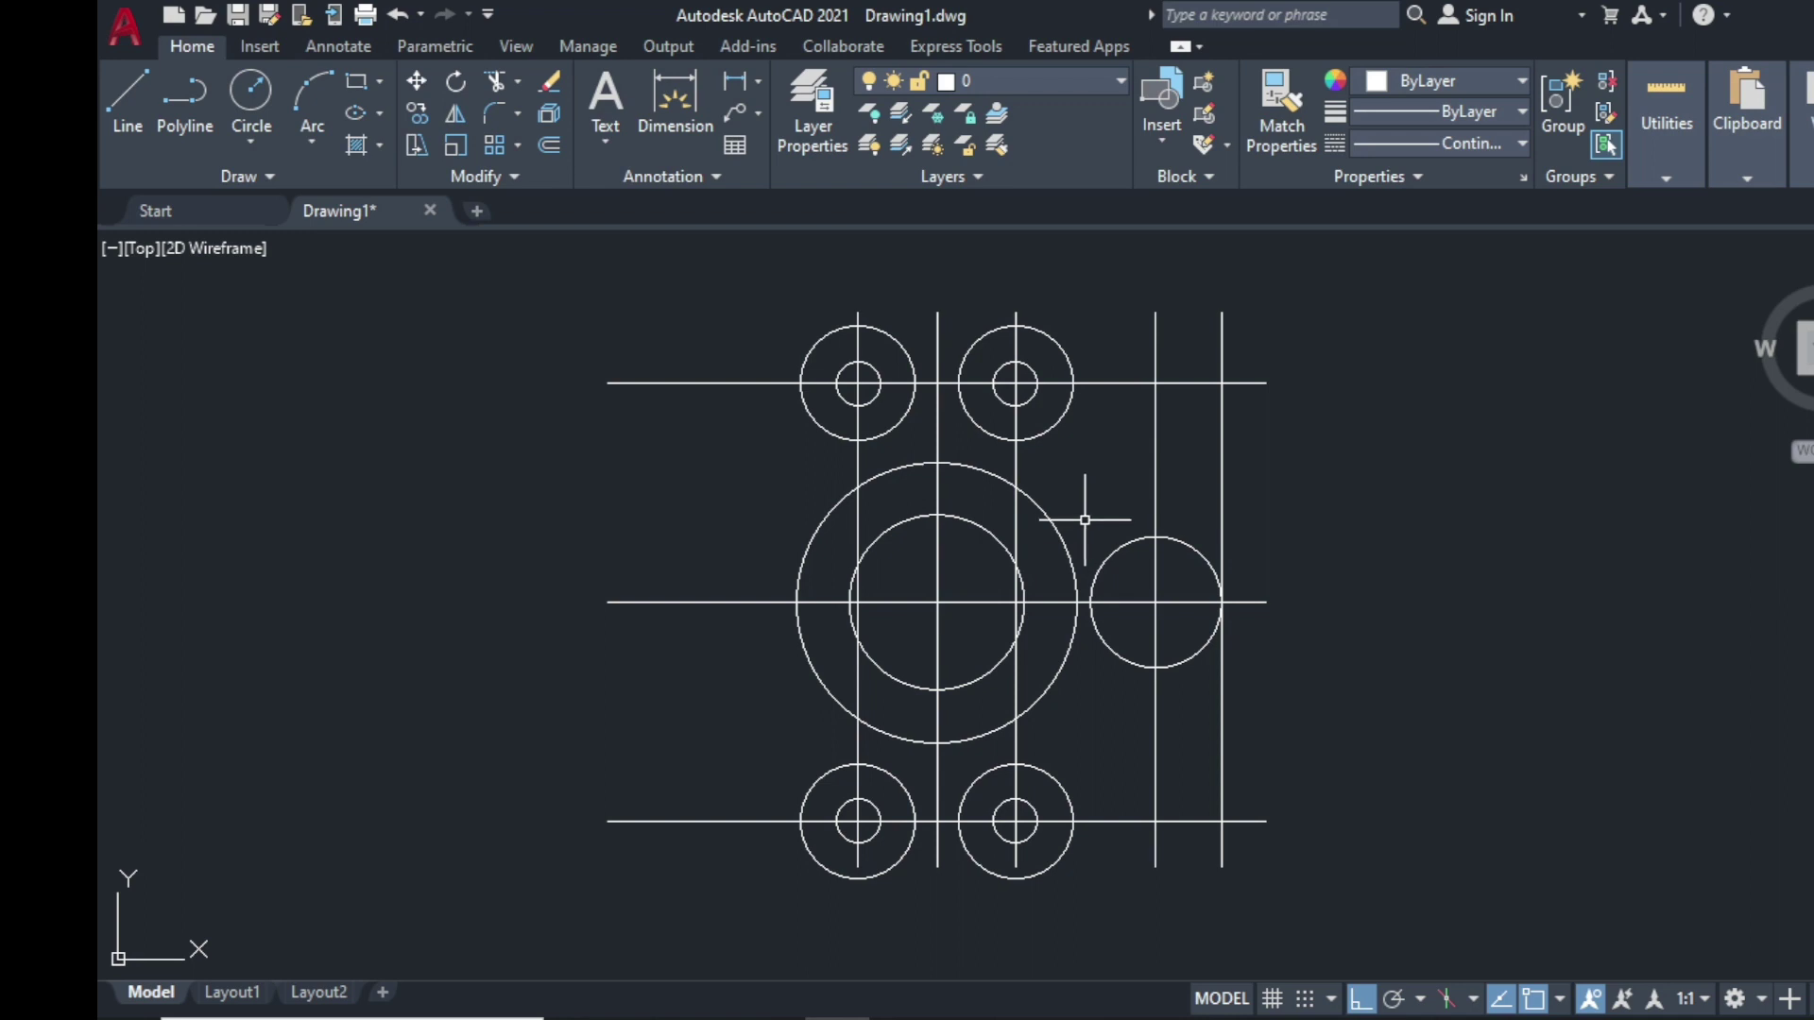
left_click(252, 141)
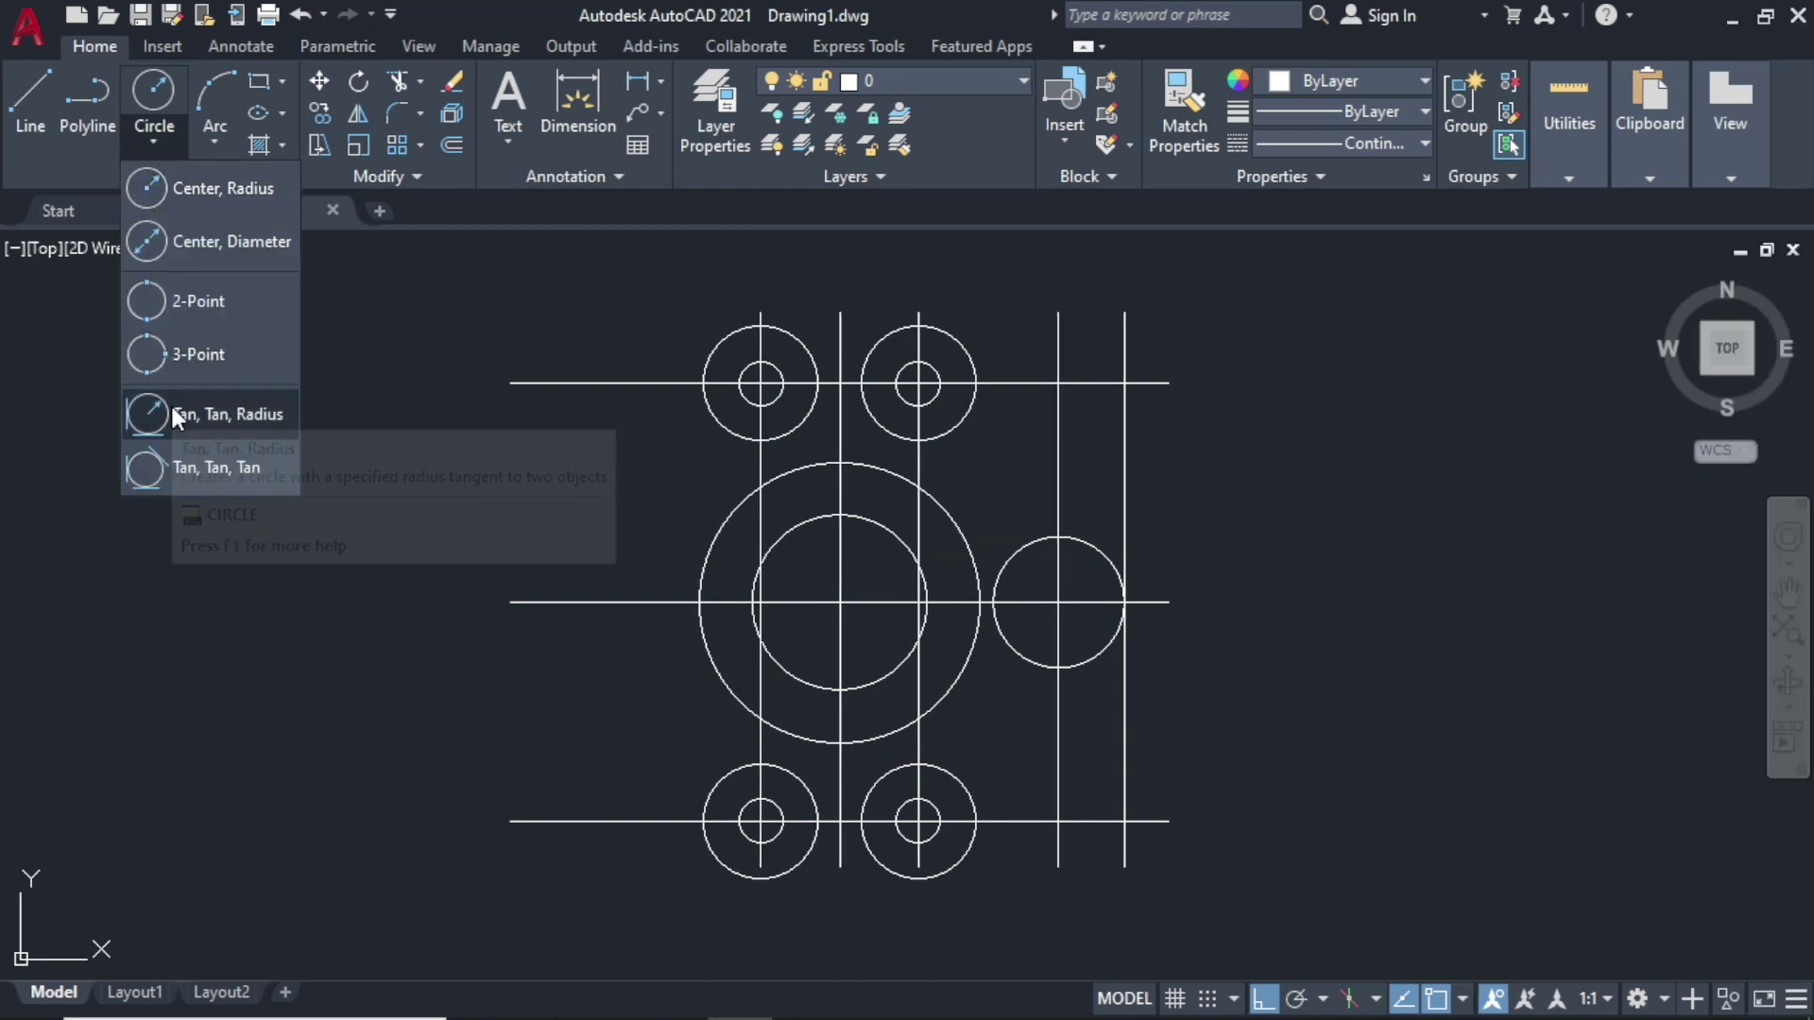
Step: Draw a radius 15 tangent-tangent-radius circle between two boss circles
left_click(176, 418)
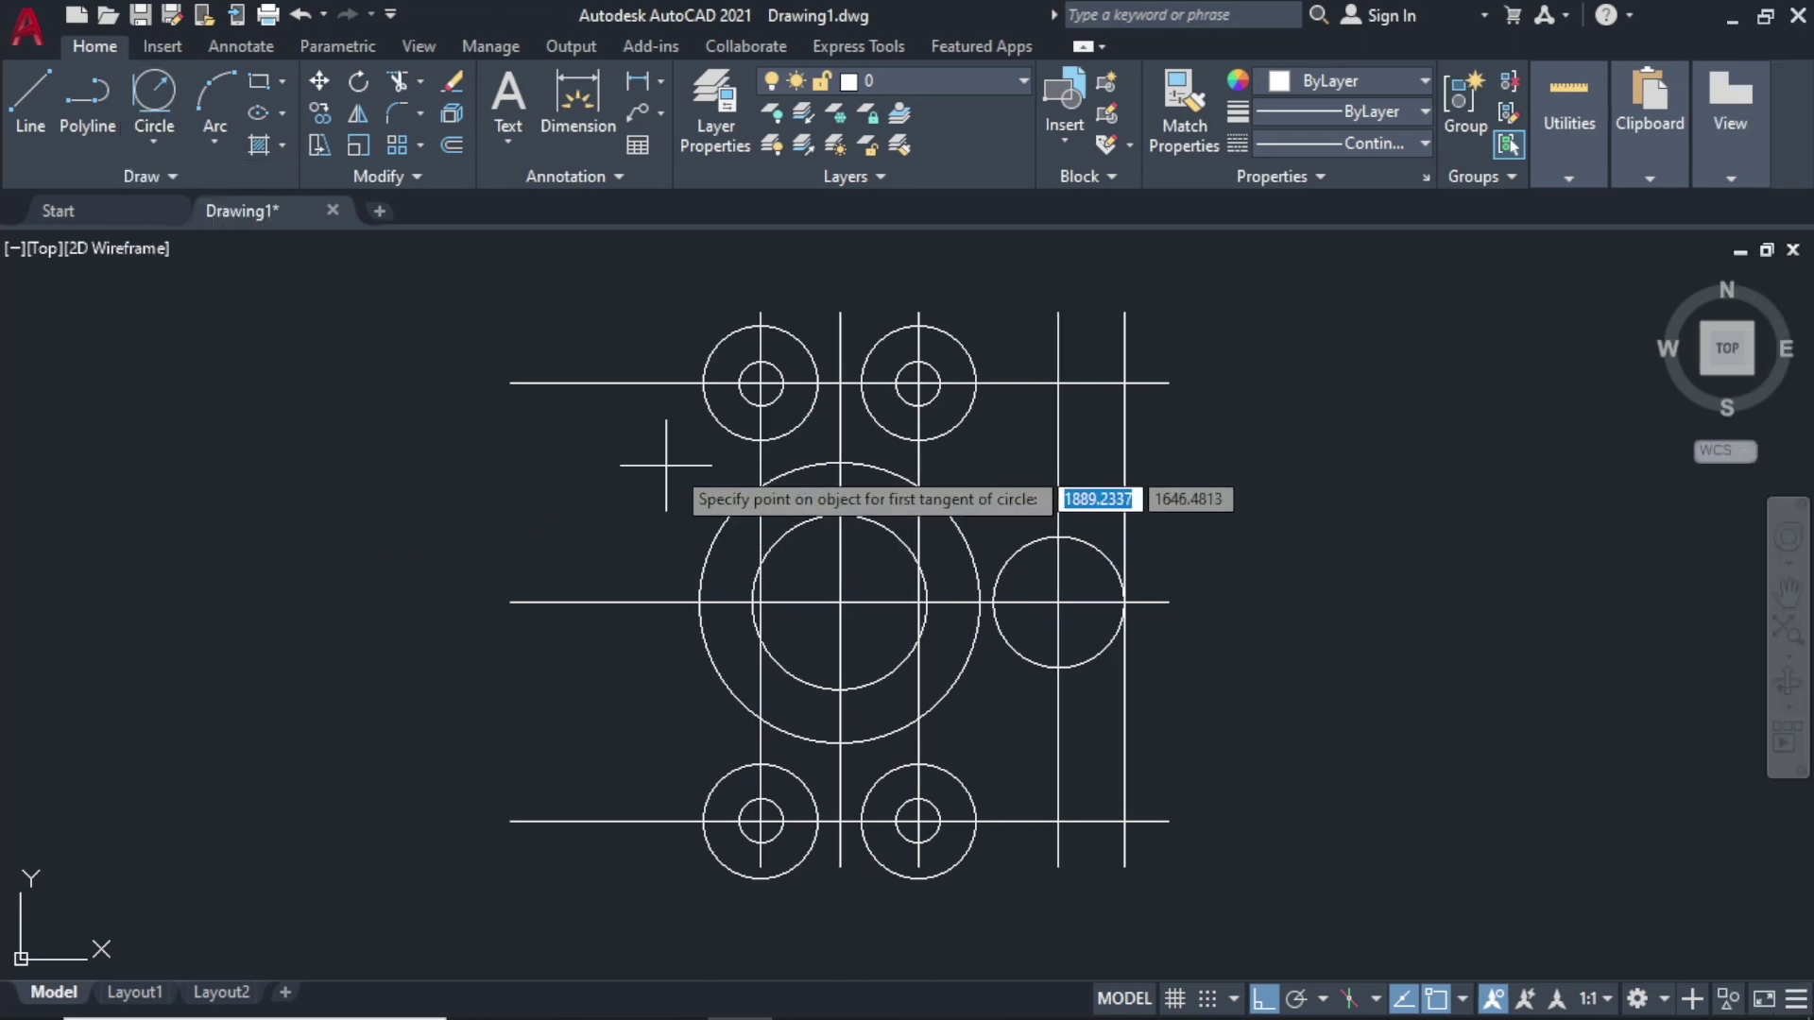
left_click(801, 422)
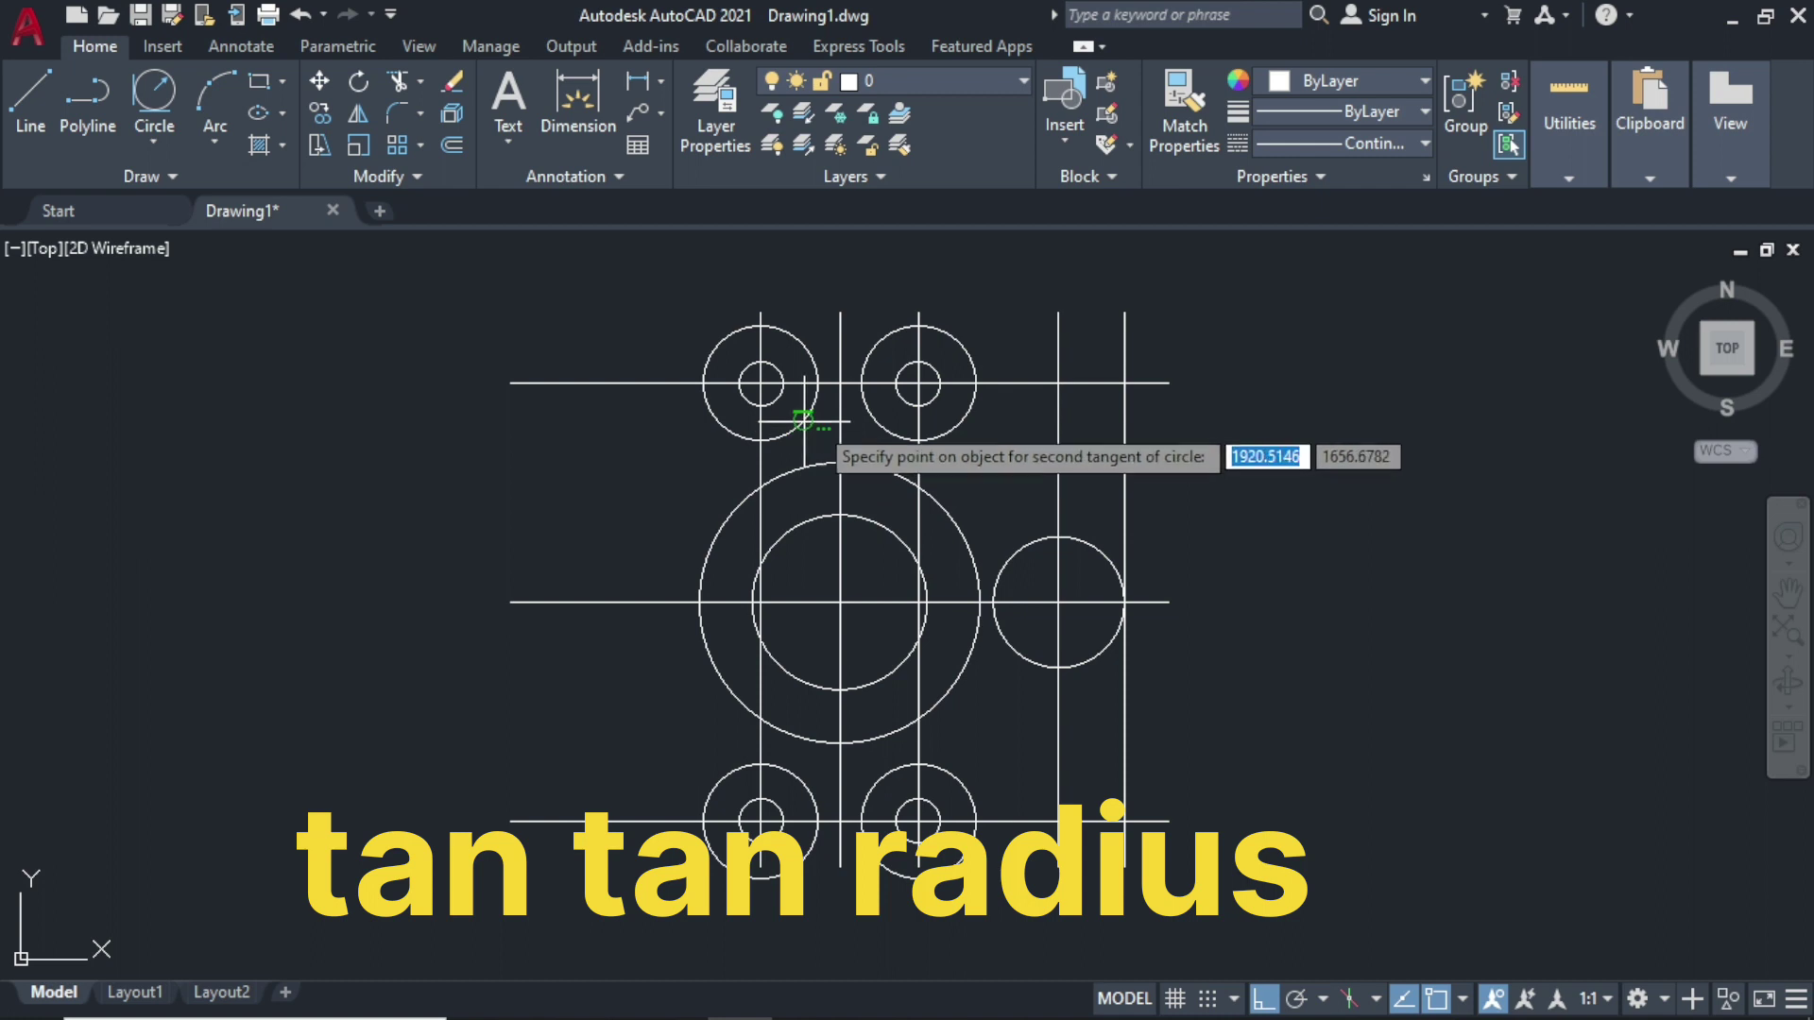
left_click(877, 421)
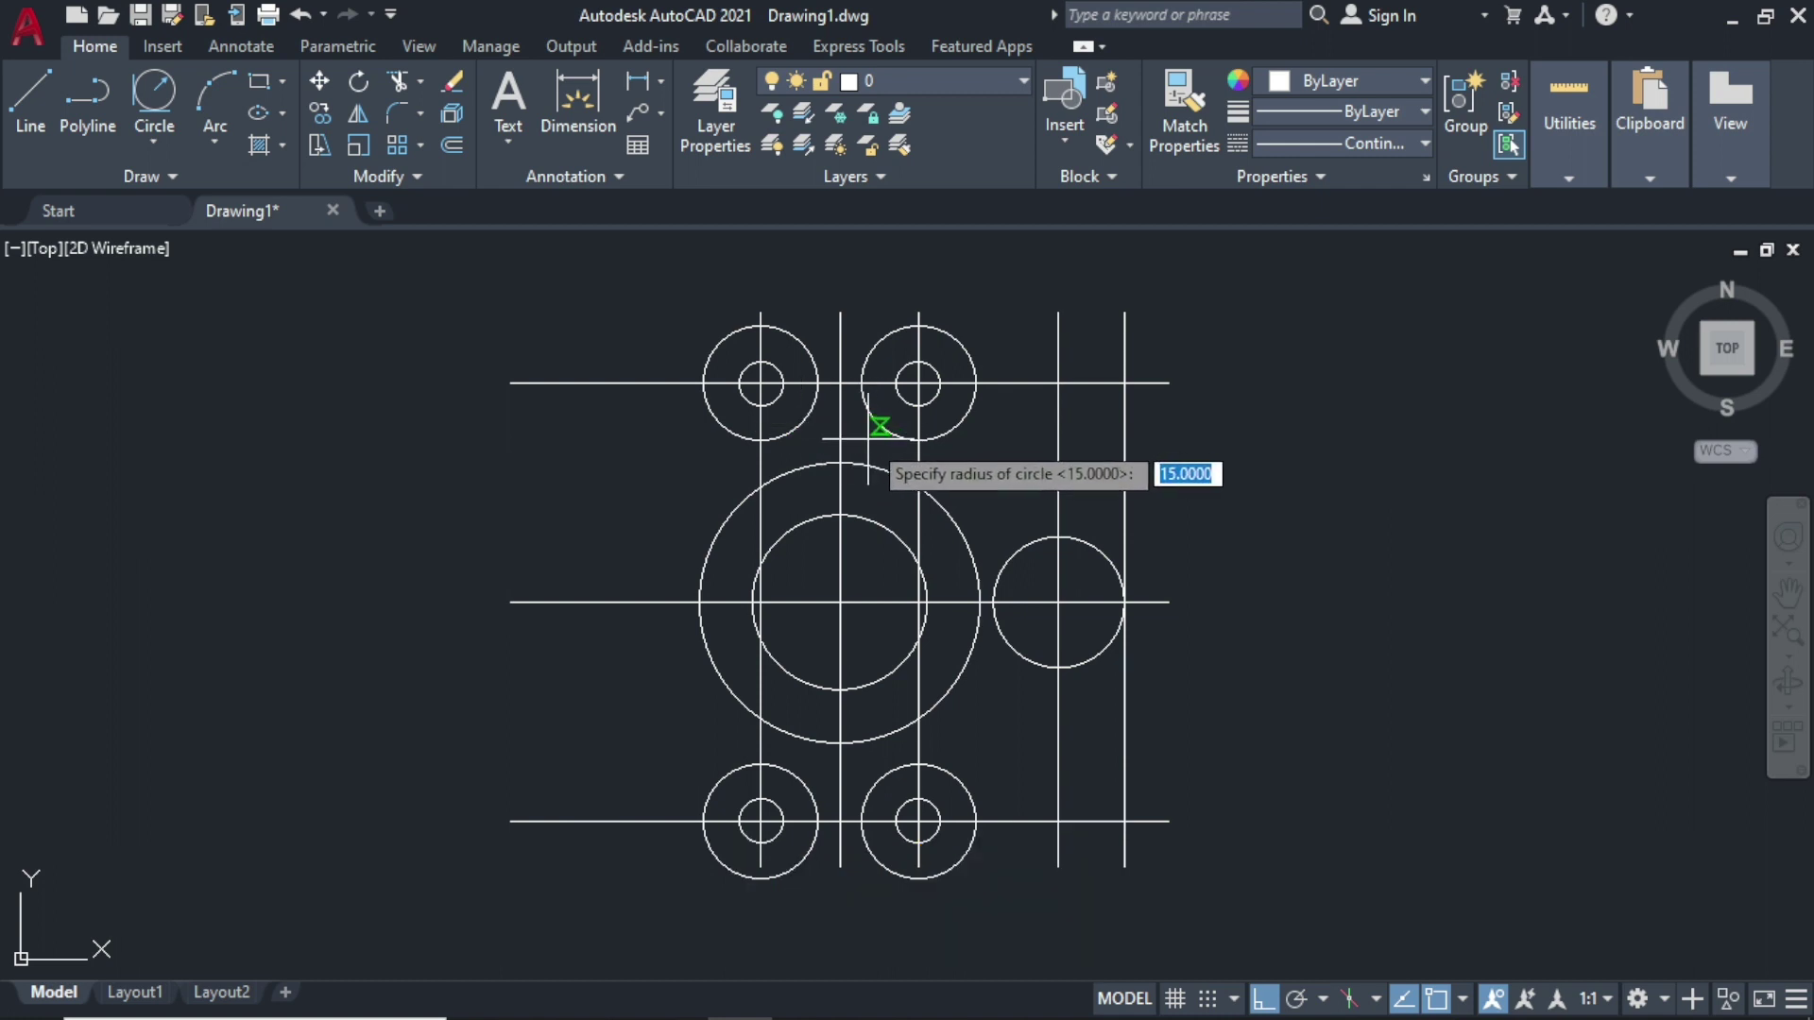
type("15")
key("Return")
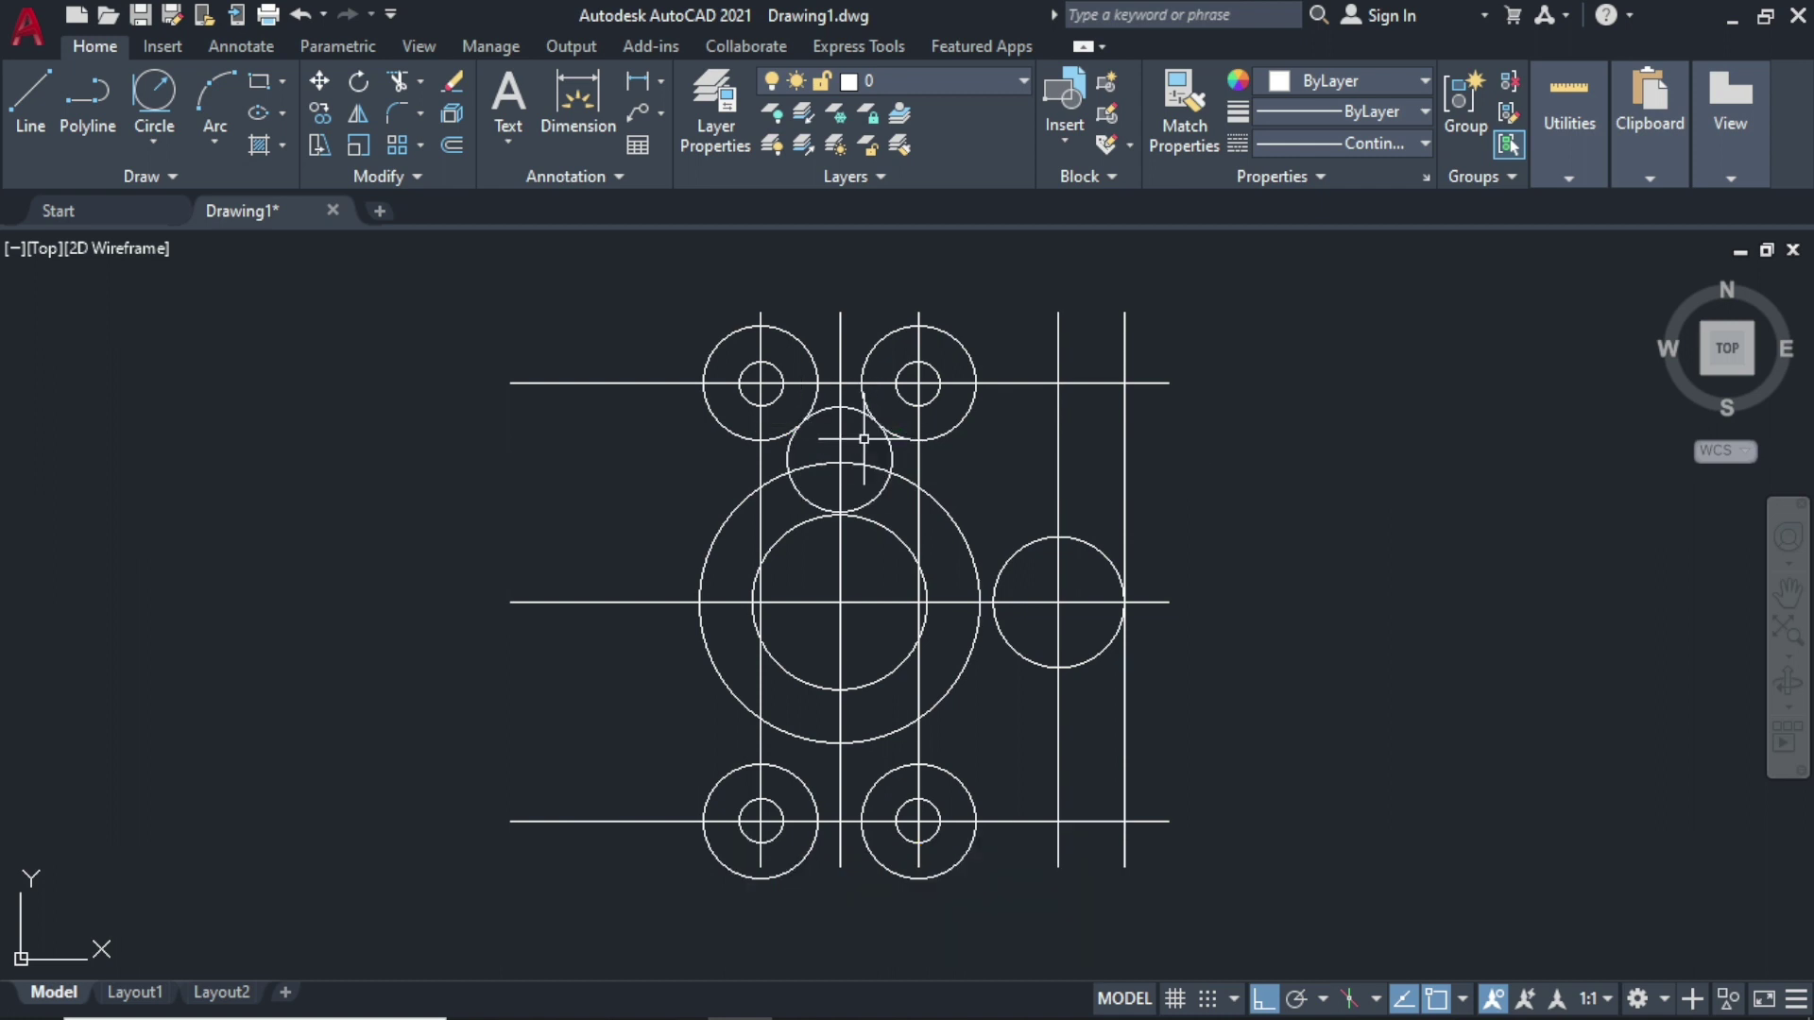
Step: Draw a radius 10 circle tangent to the small upper circle and the hub
key("Return")
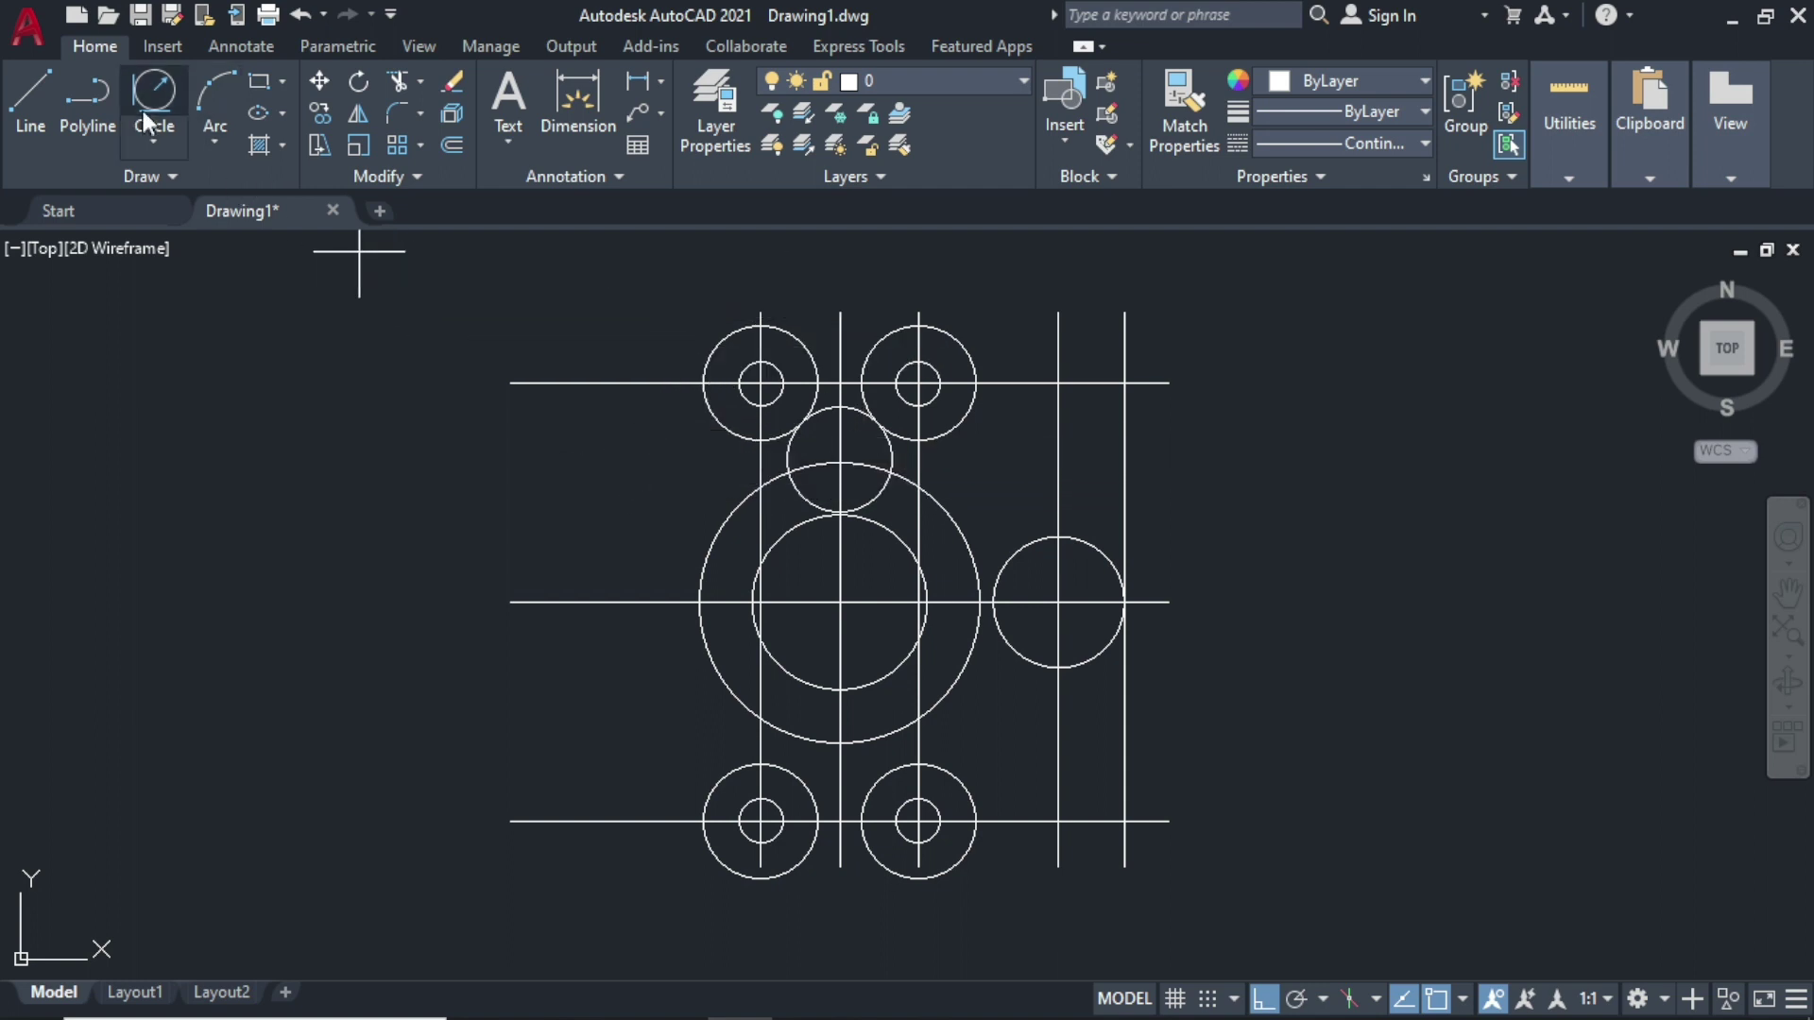
type("t")
key("Return")
left_click(718, 416)
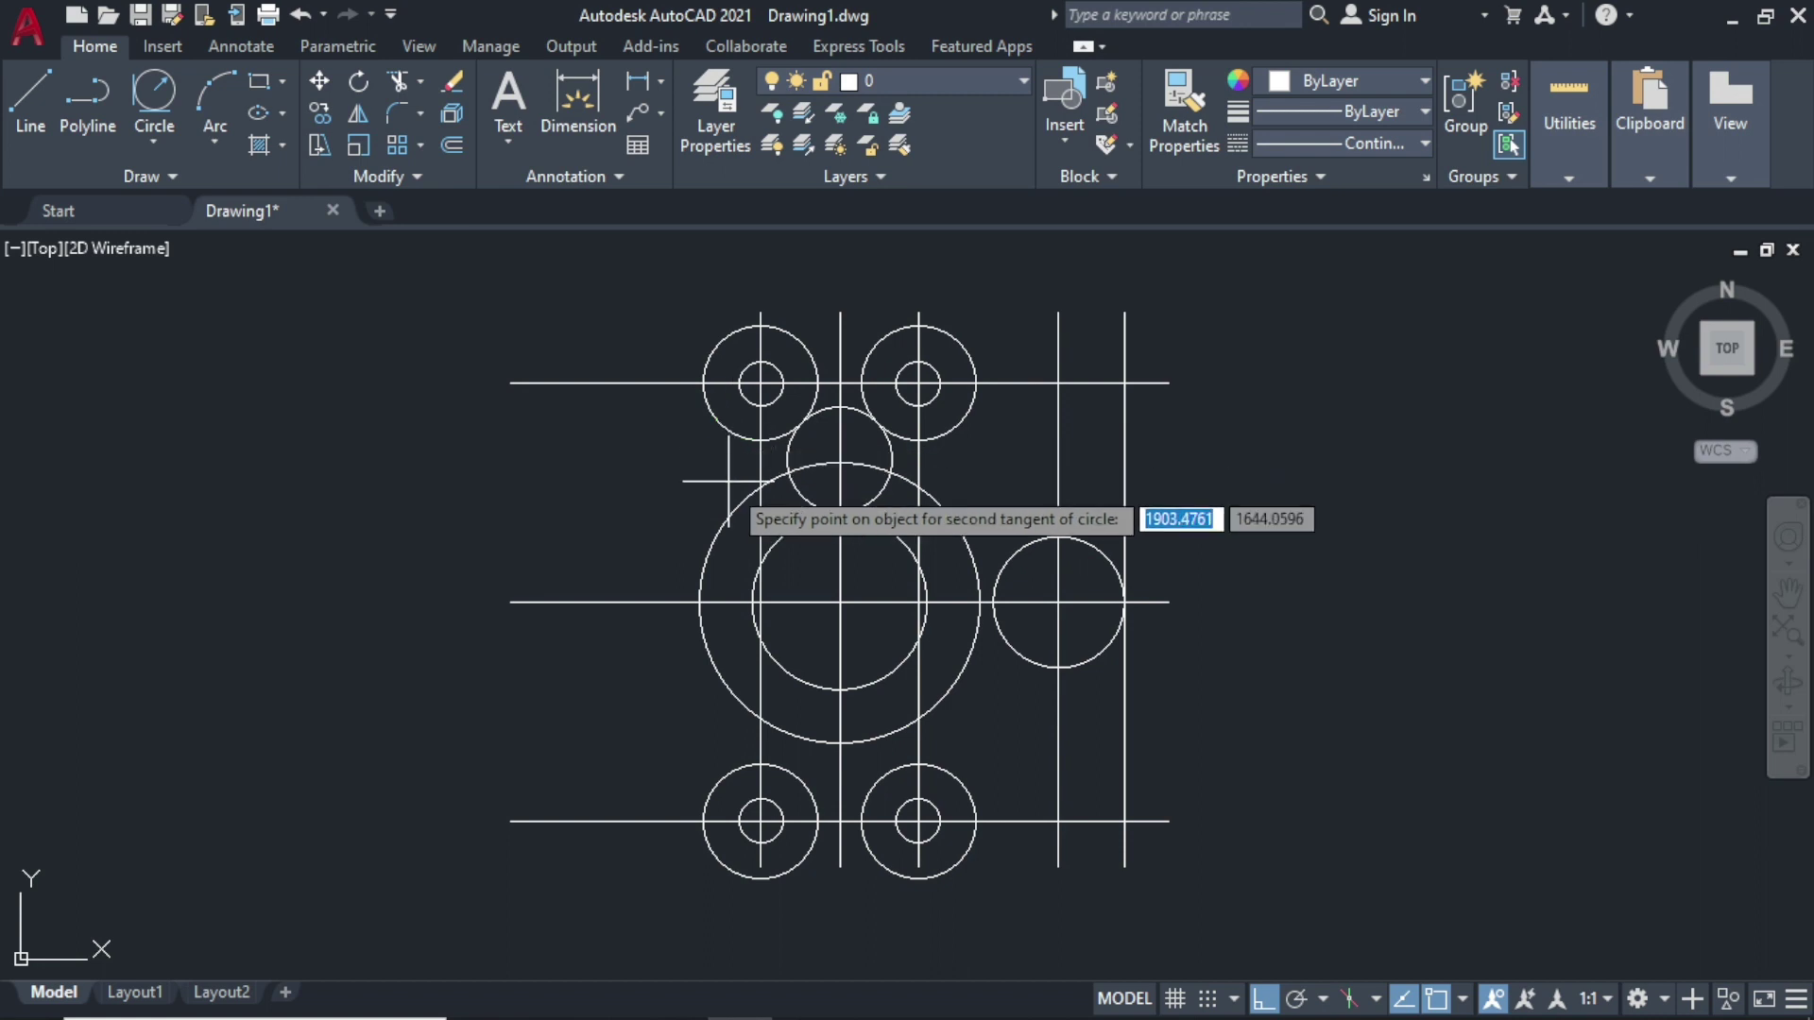
left_click(729, 516)
type("10")
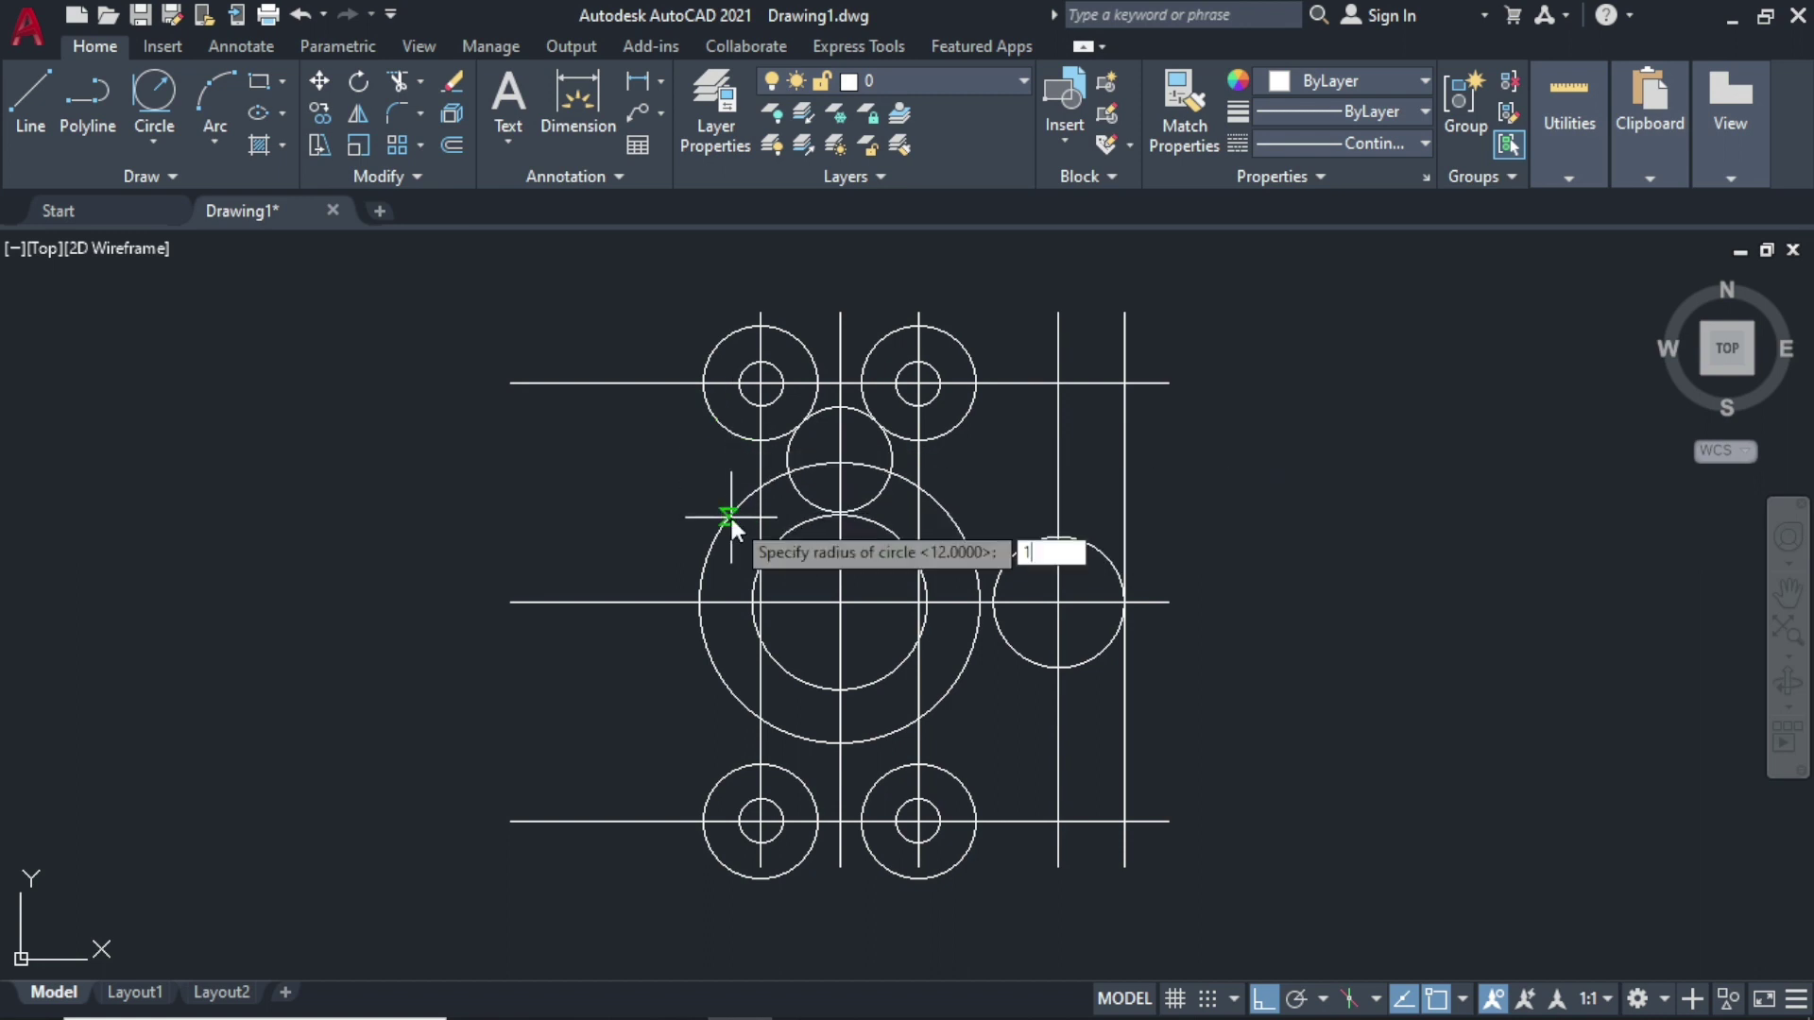
key("Return")
key("Return")
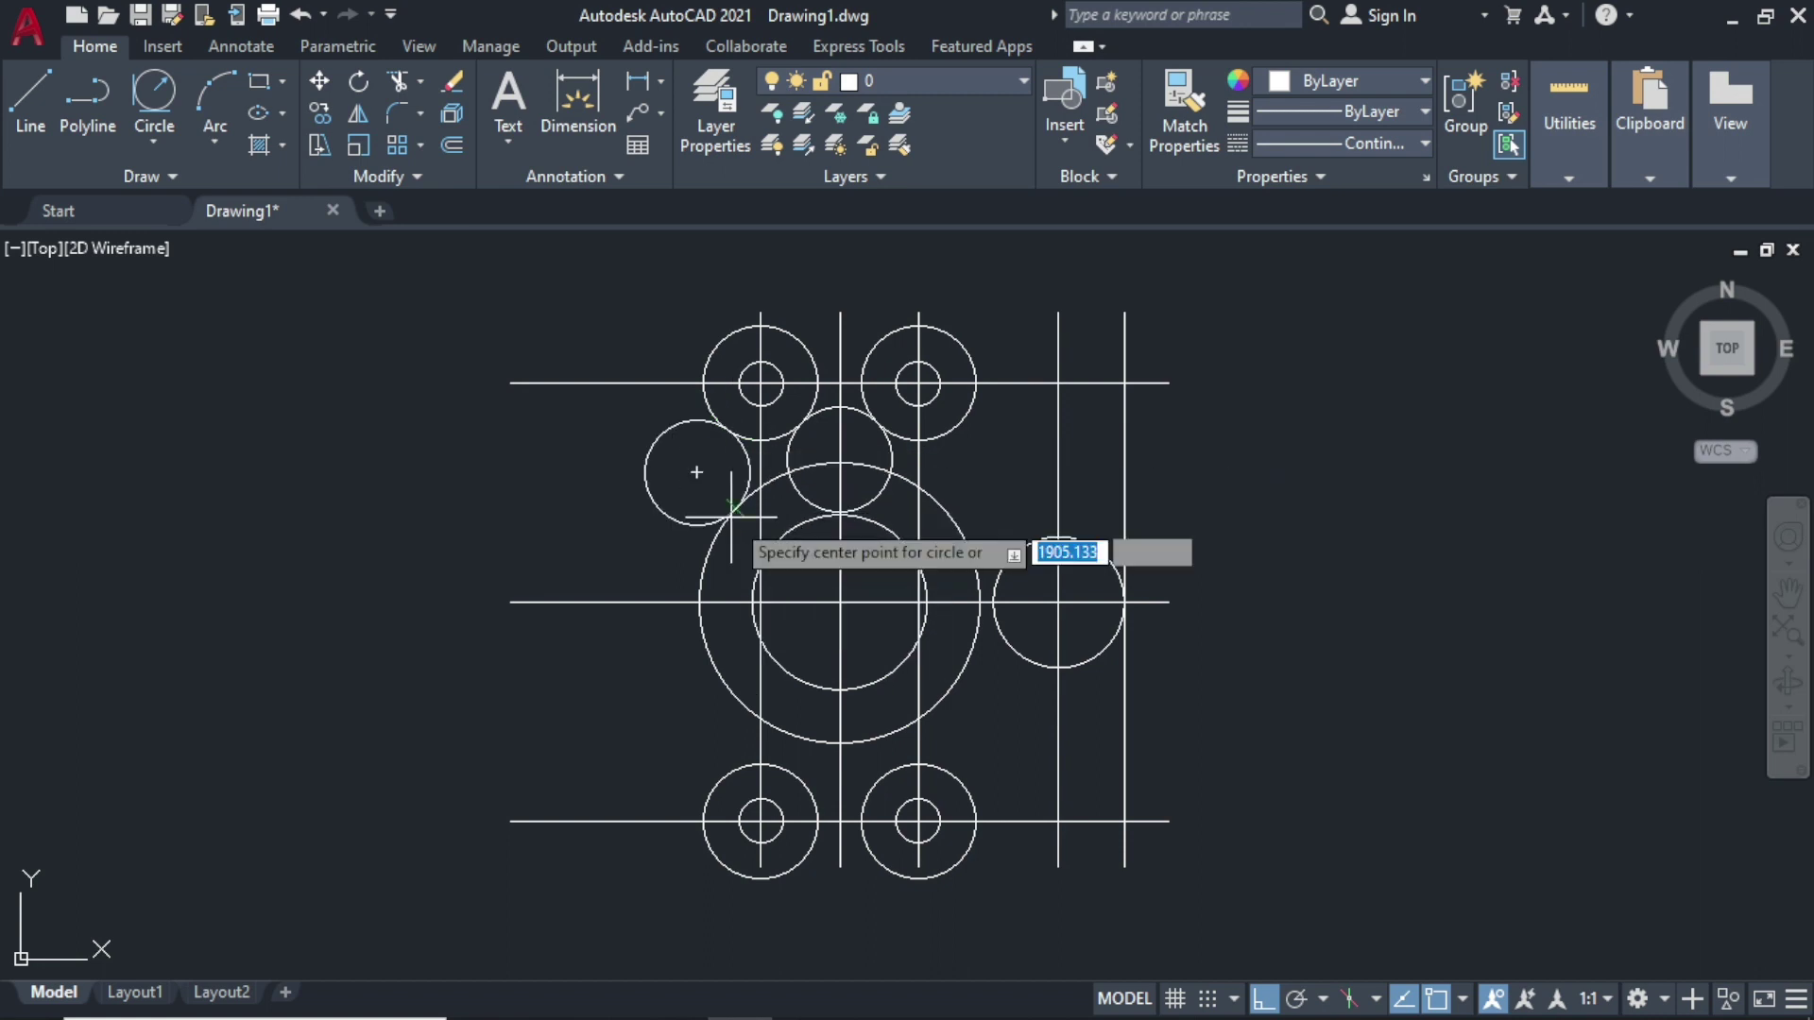
Step: Draw a radius 32 circle tangent to both upper boss circles
left_click(154, 99)
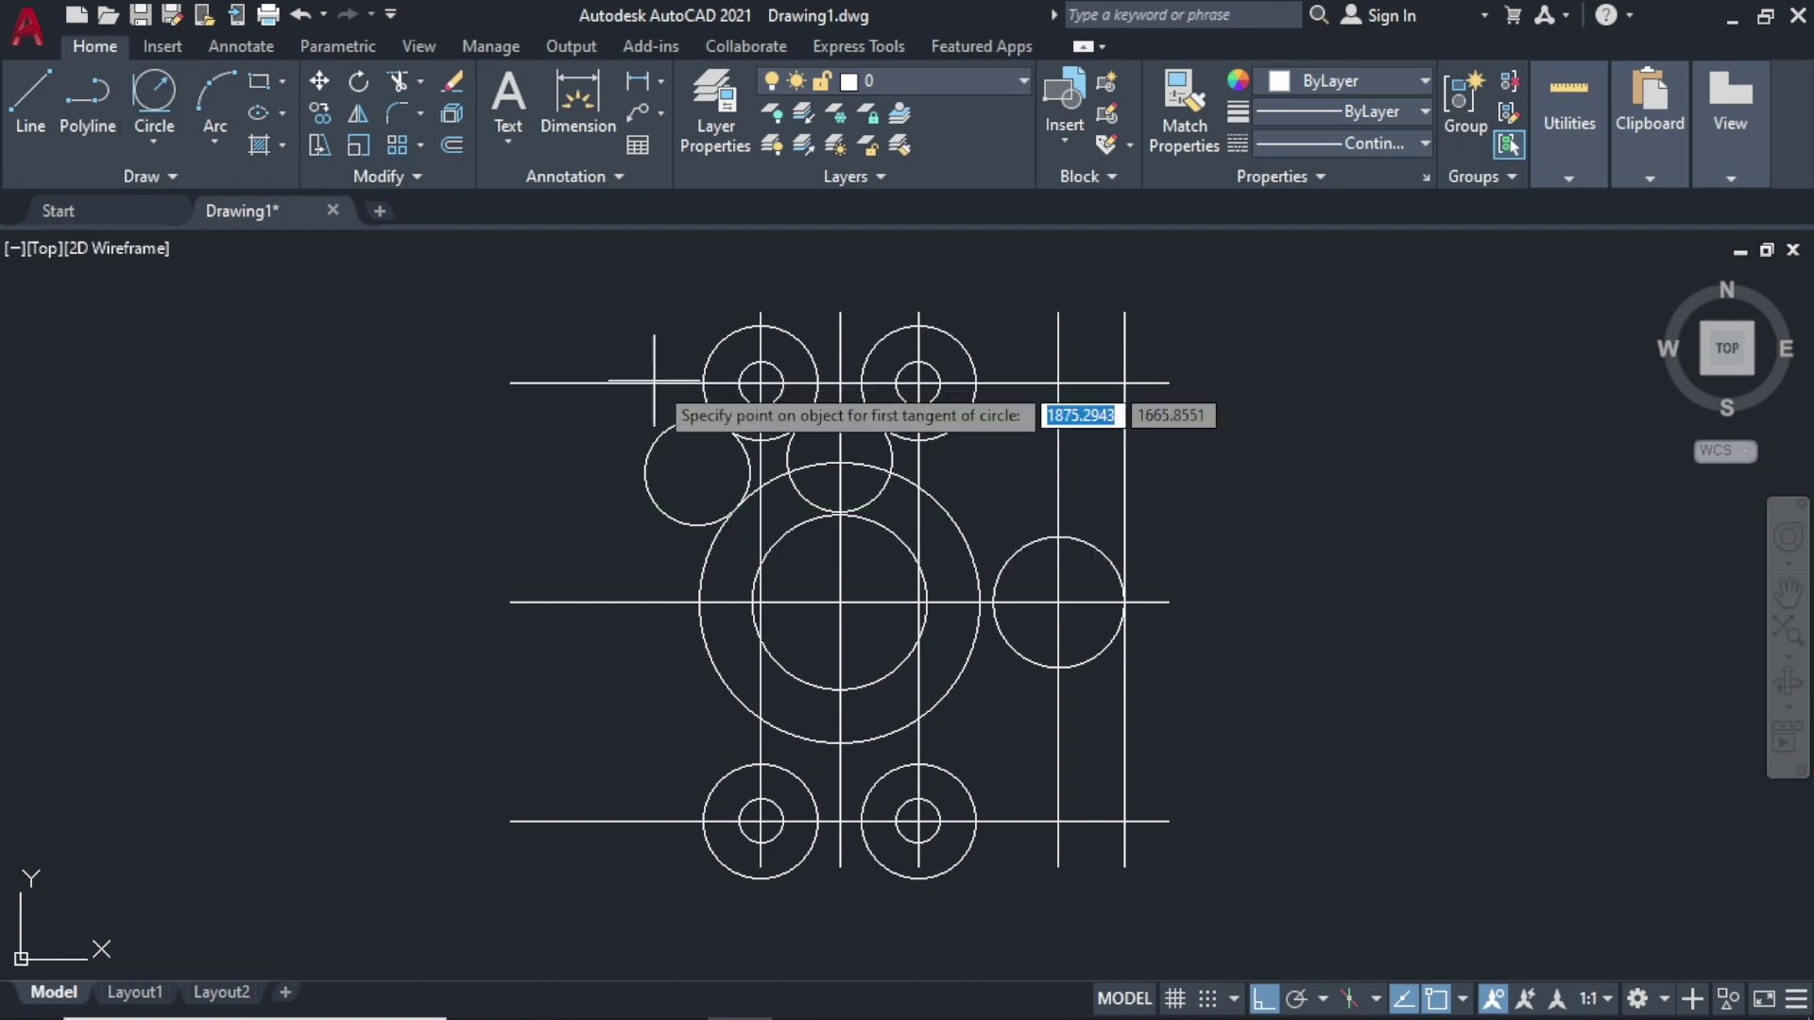
left_click(706, 363)
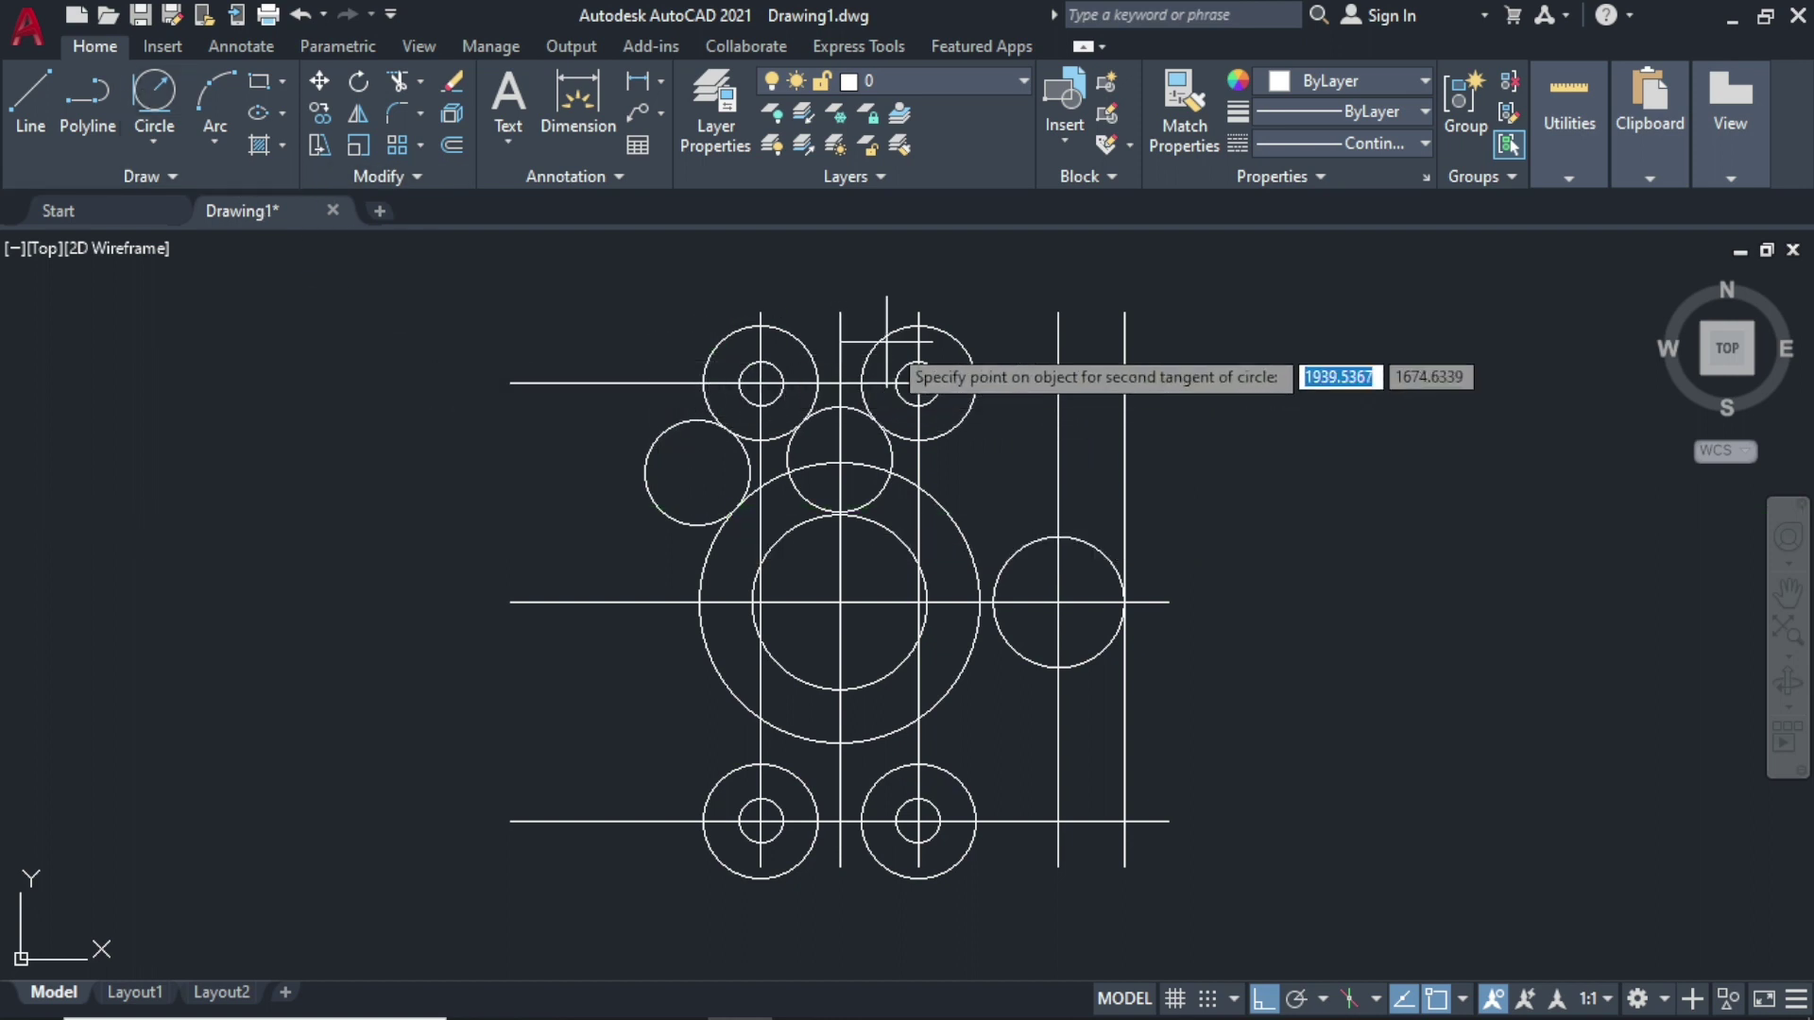
left_click(970, 360)
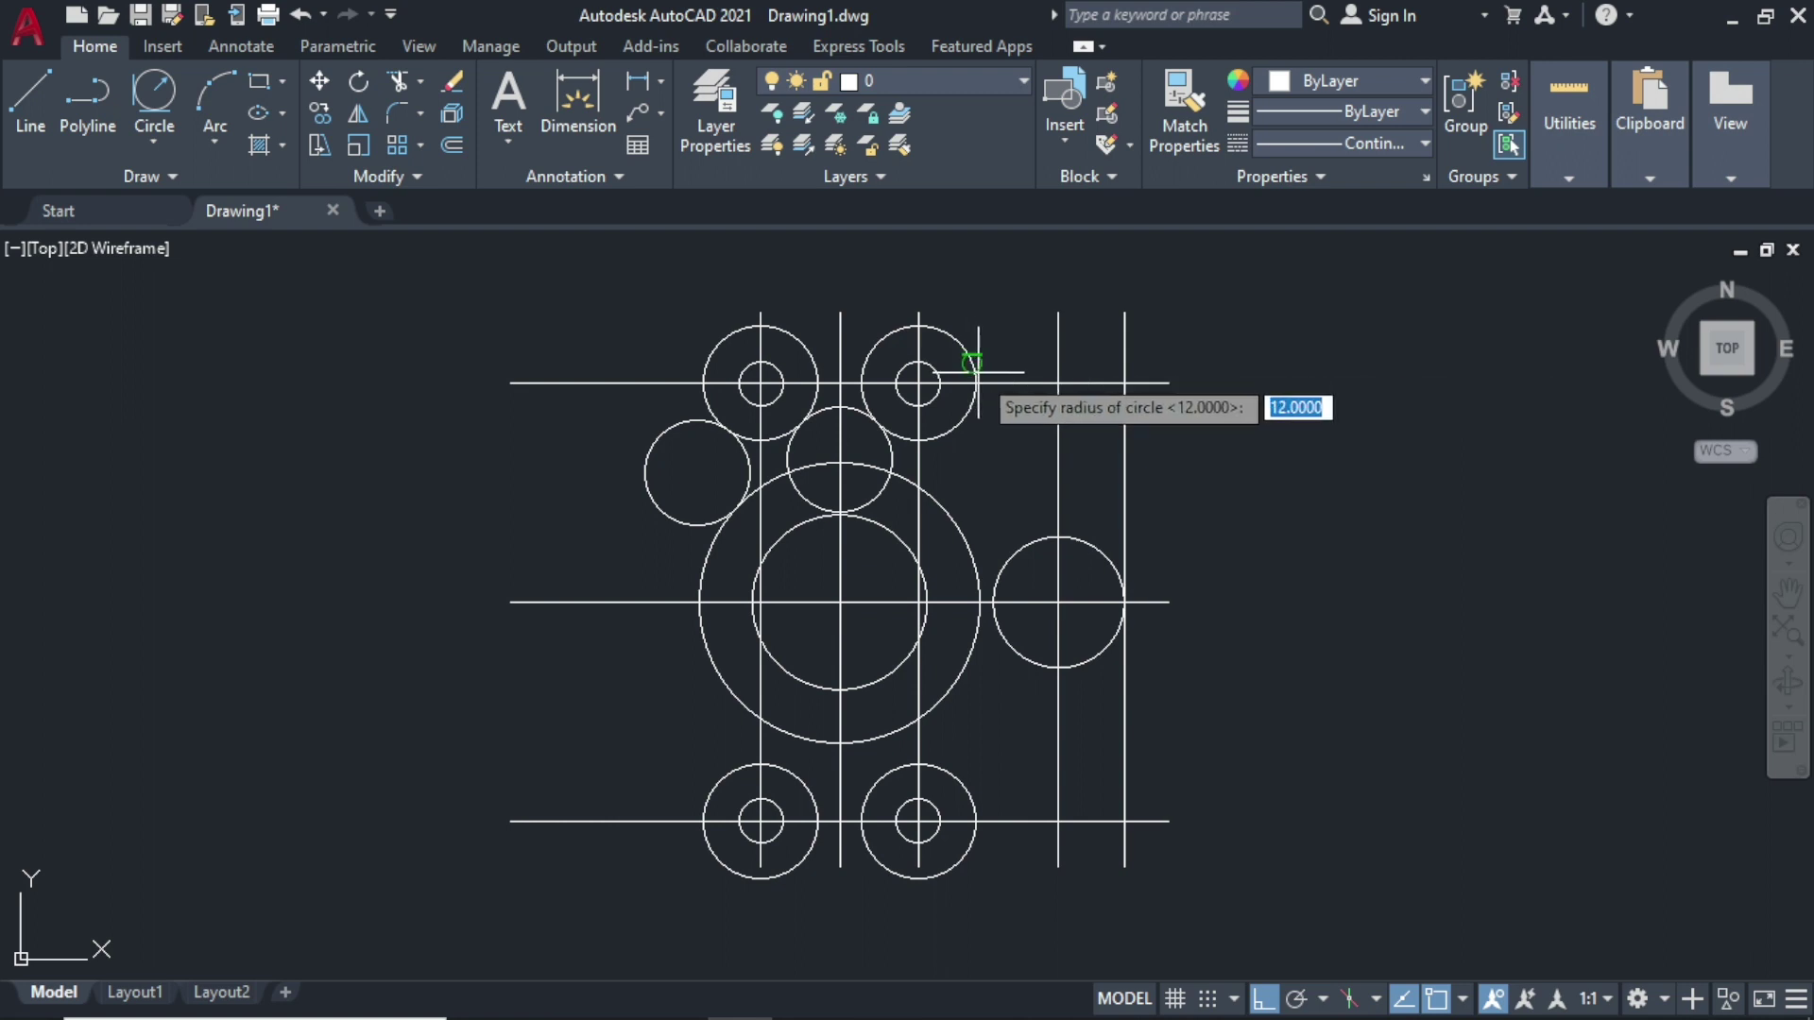
type("32")
key("Return")
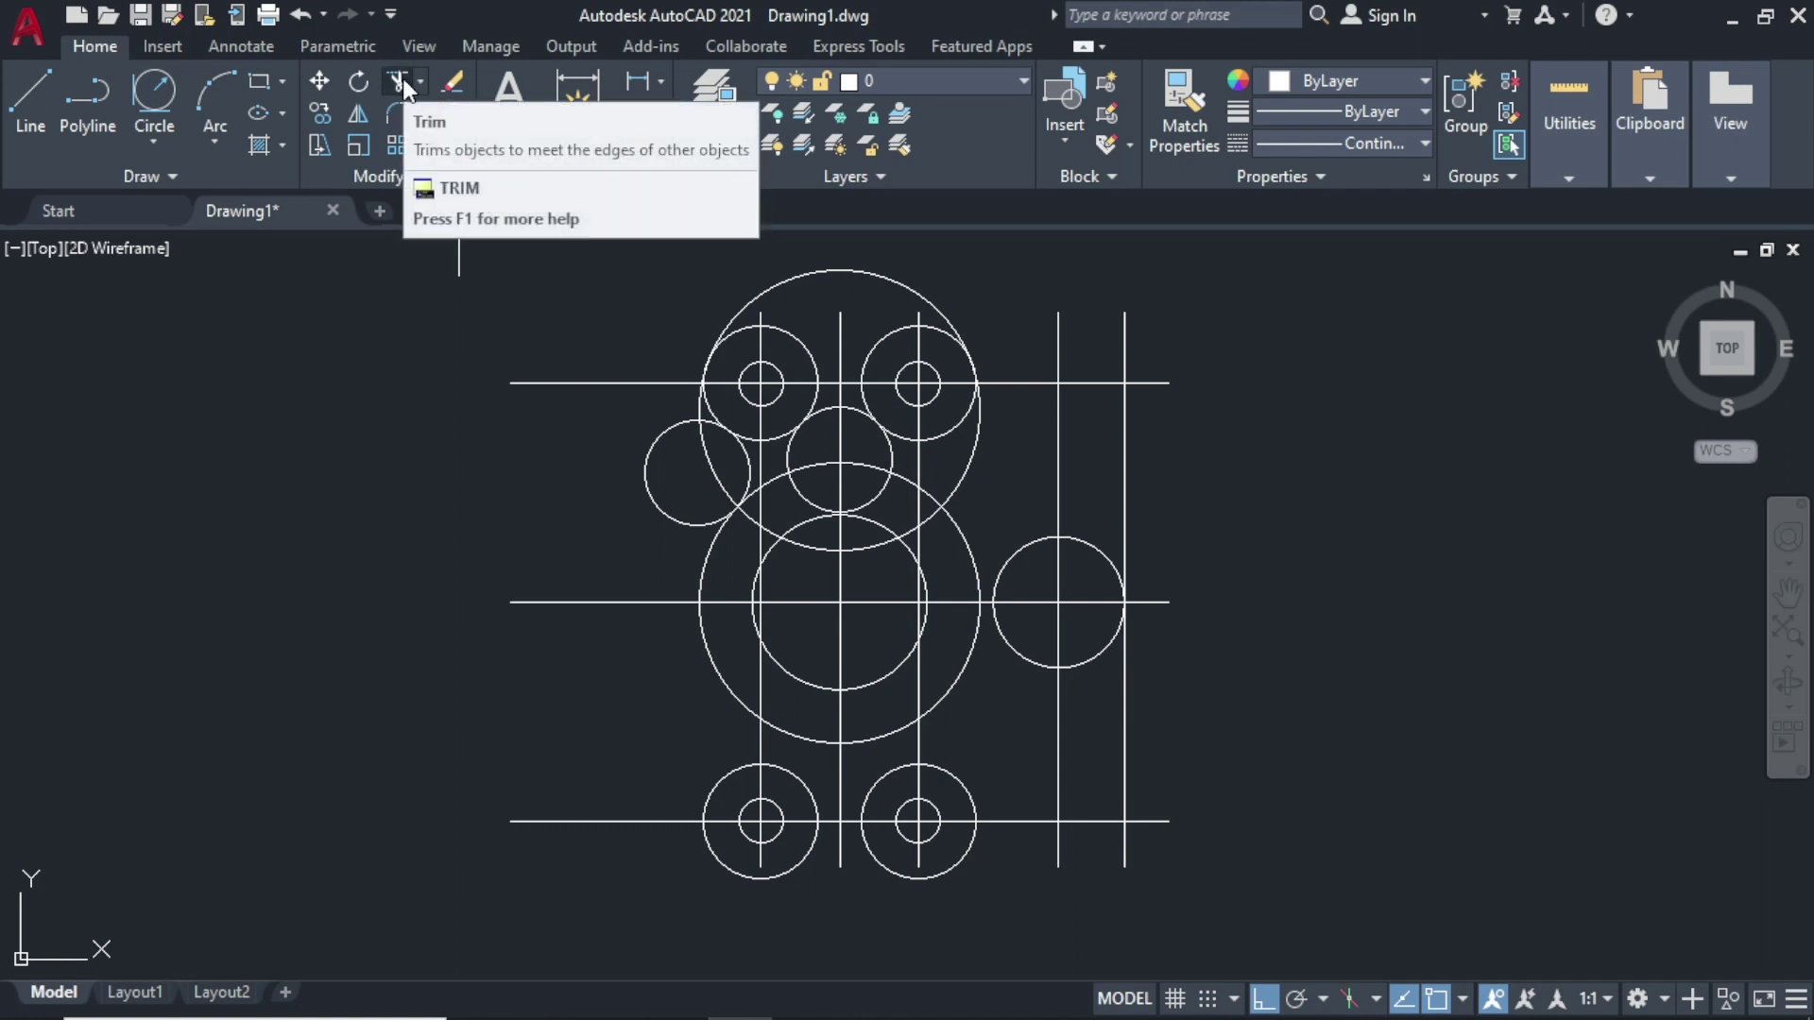
mouse_move(400, 83)
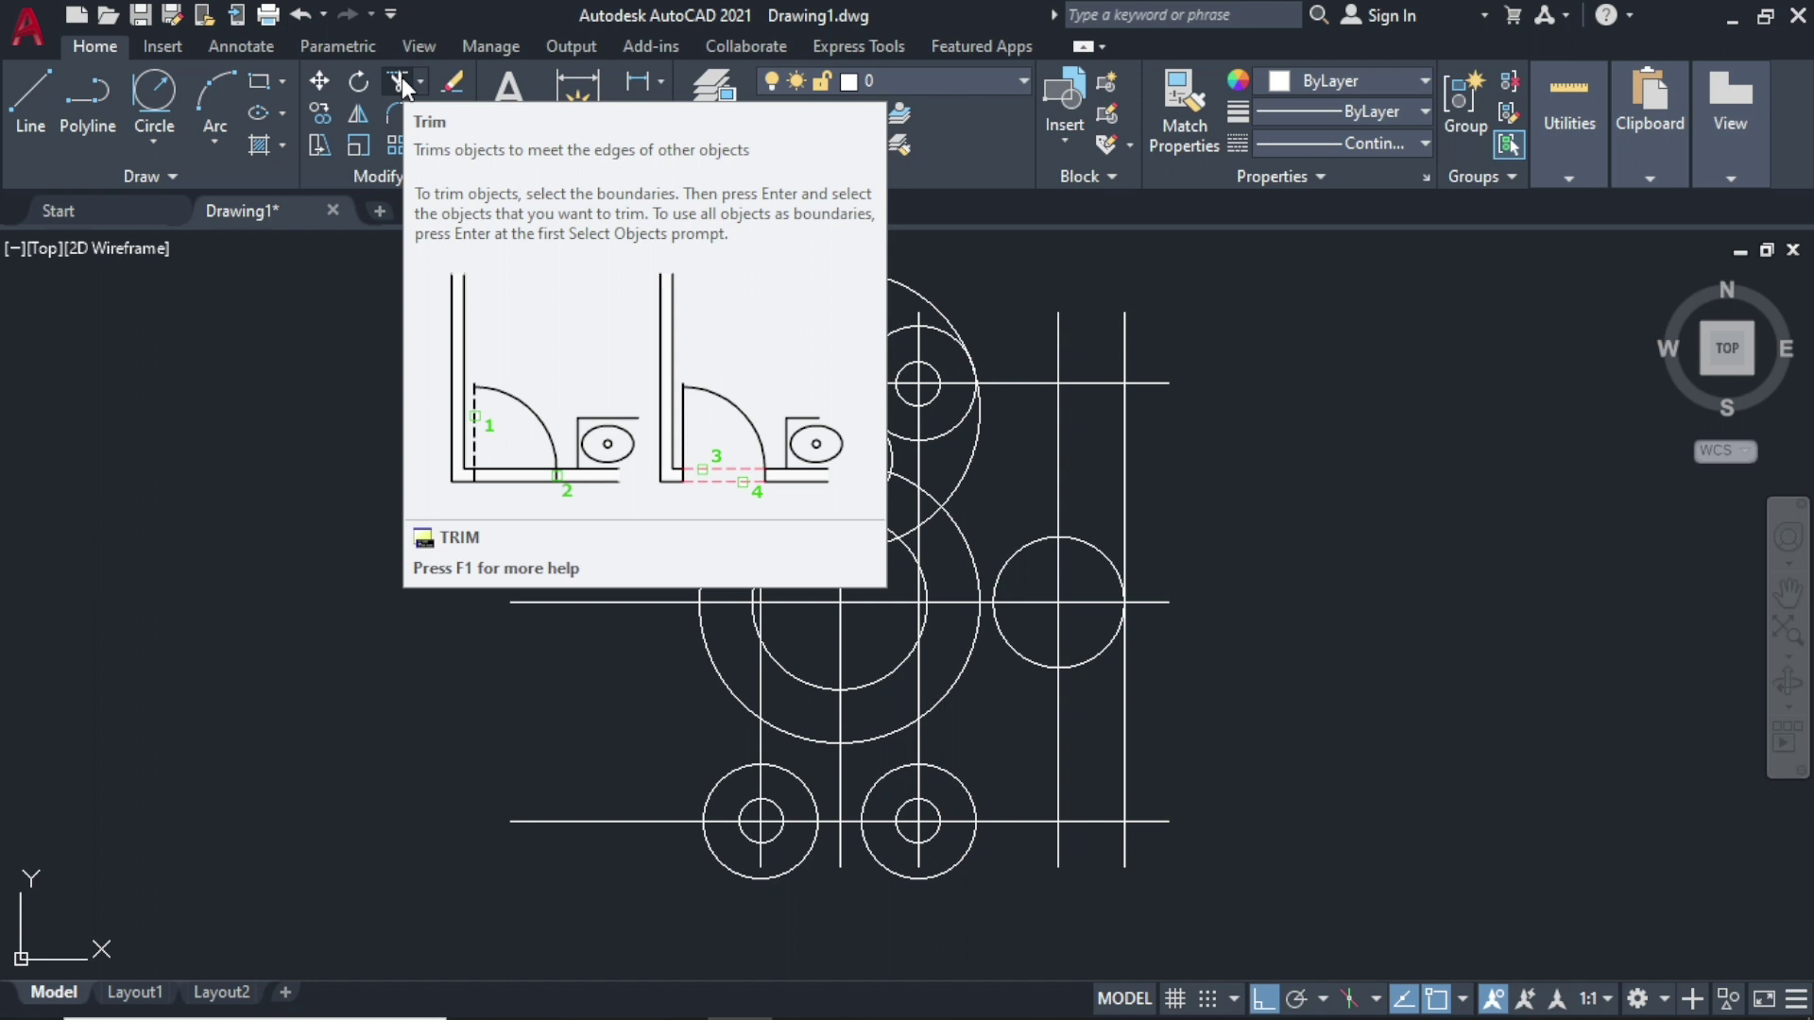
Step: Trim the left blending circle and the arc segments above the hub
left_click(400, 78)
right_click(388, 383)
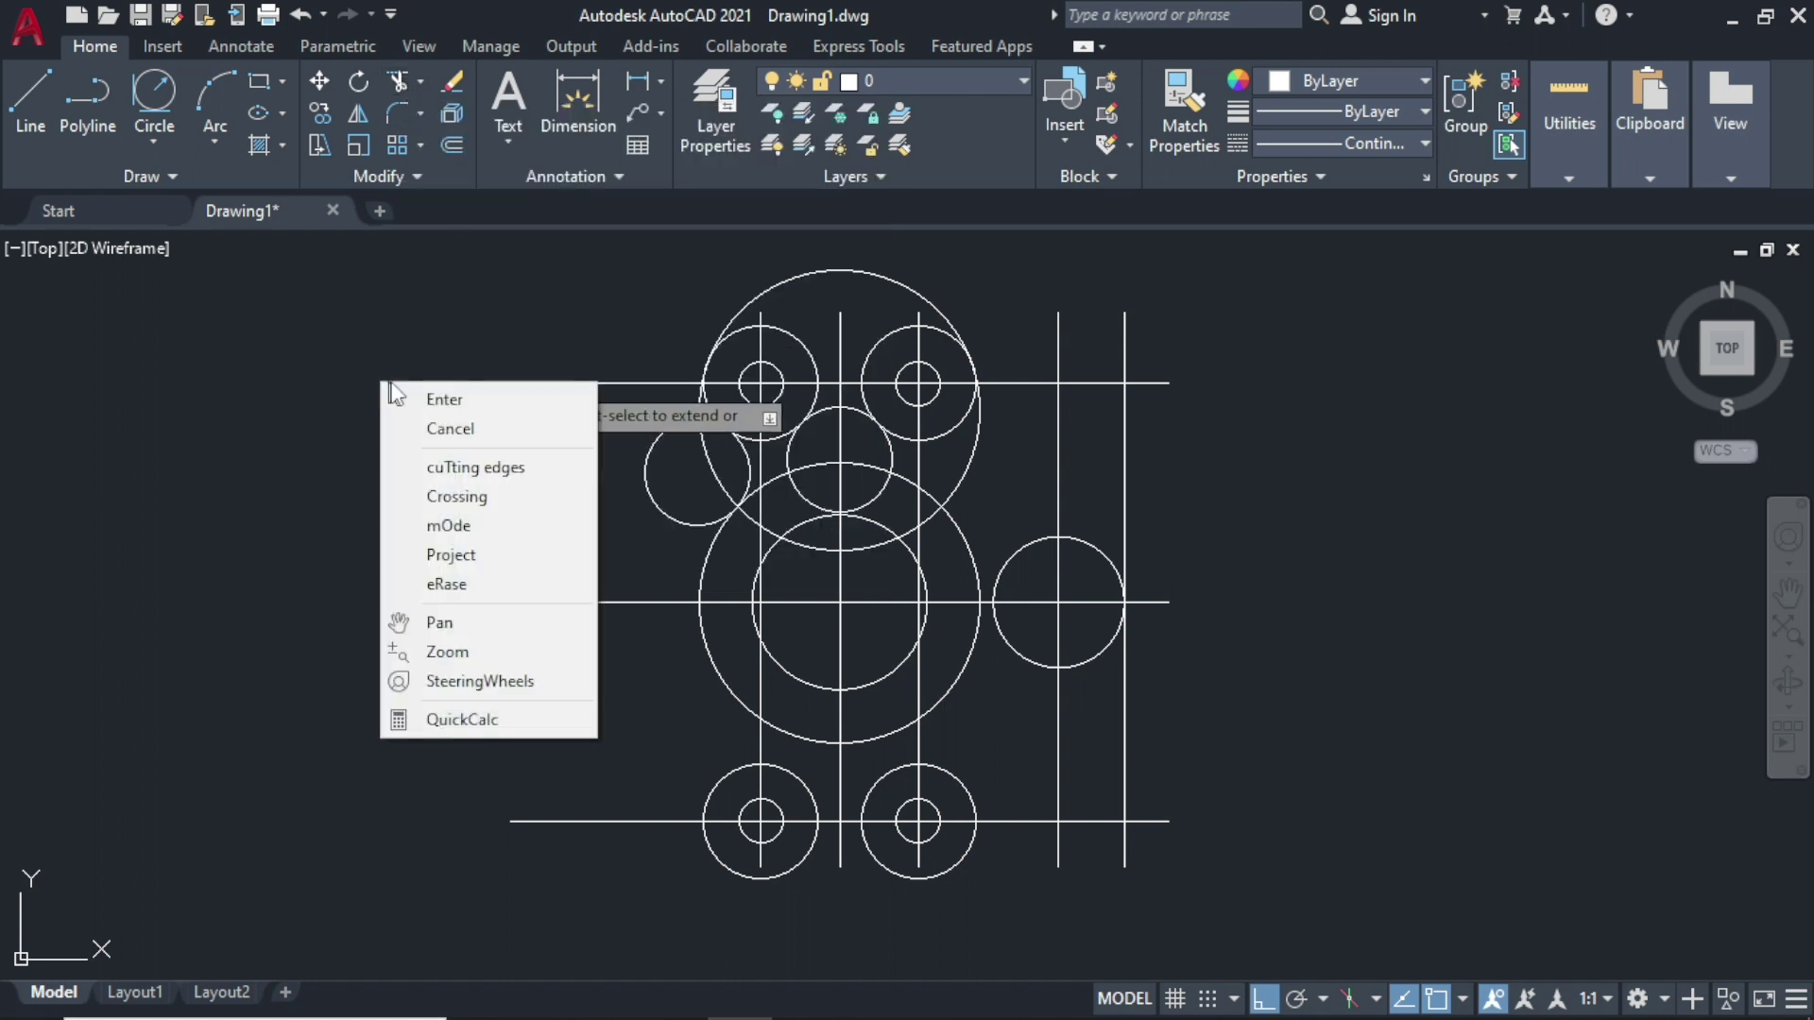
key("Escape")
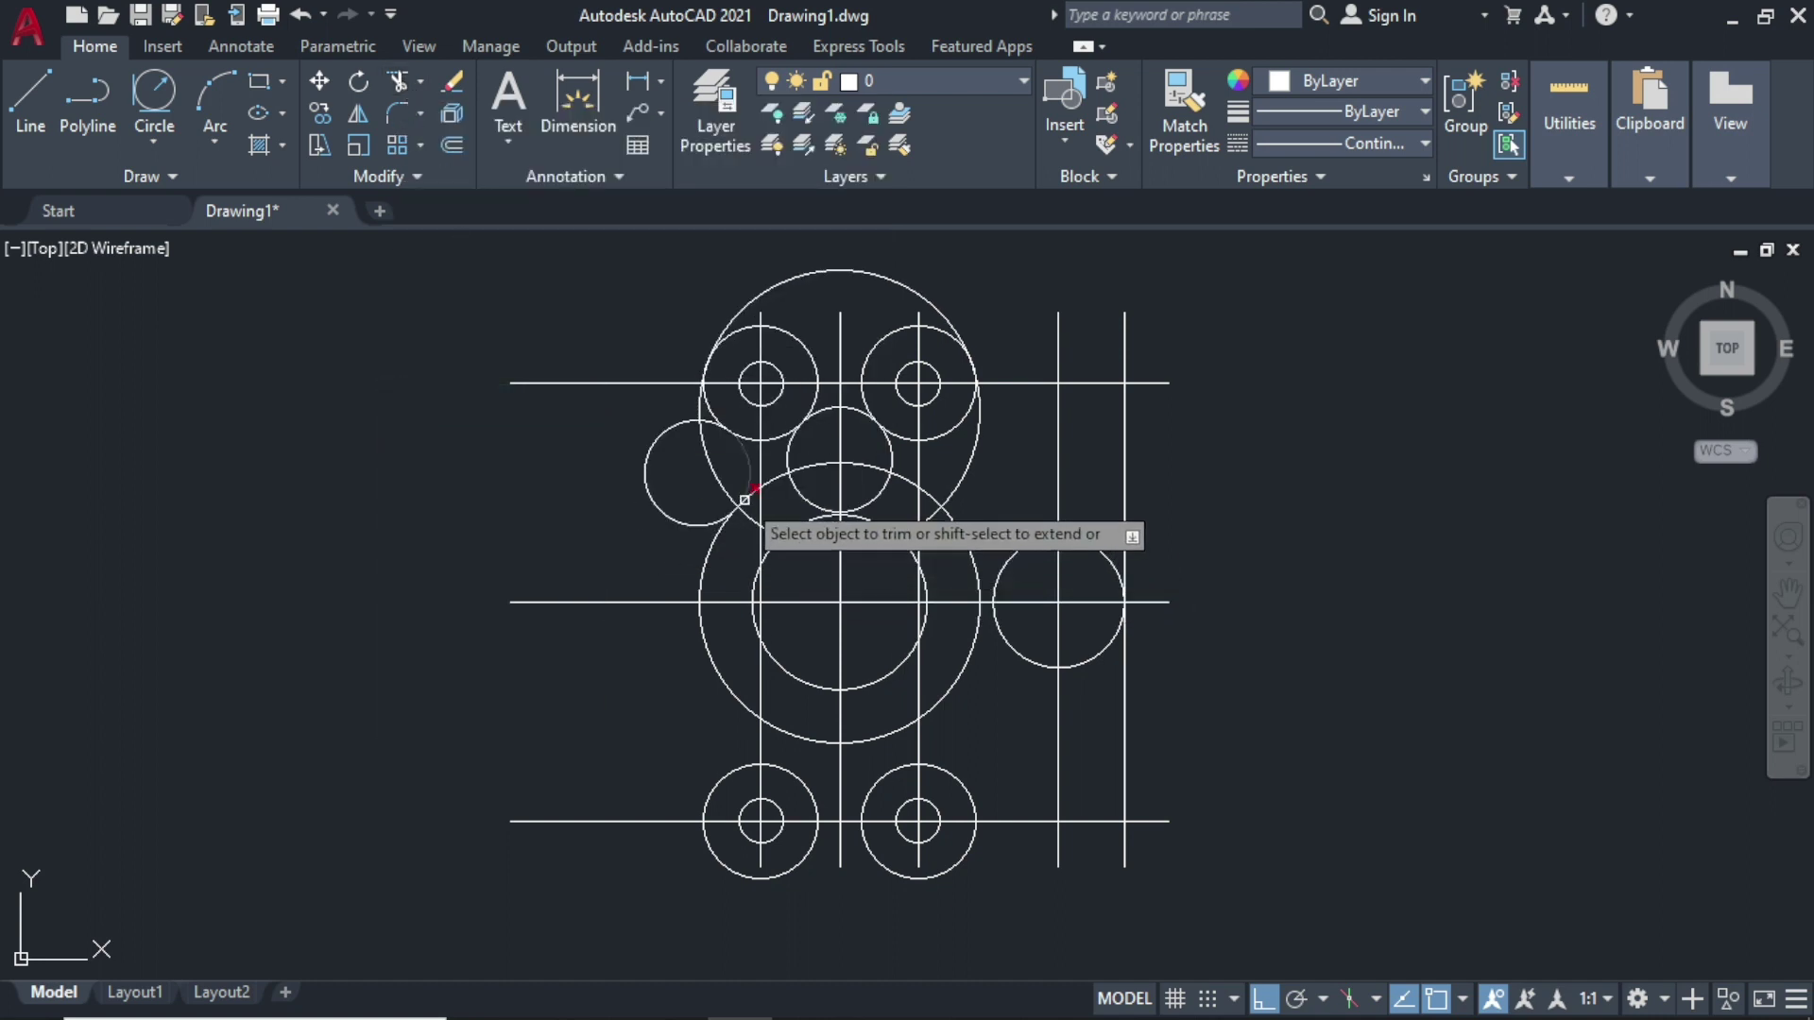
scroll(713, 486, "up", 2)
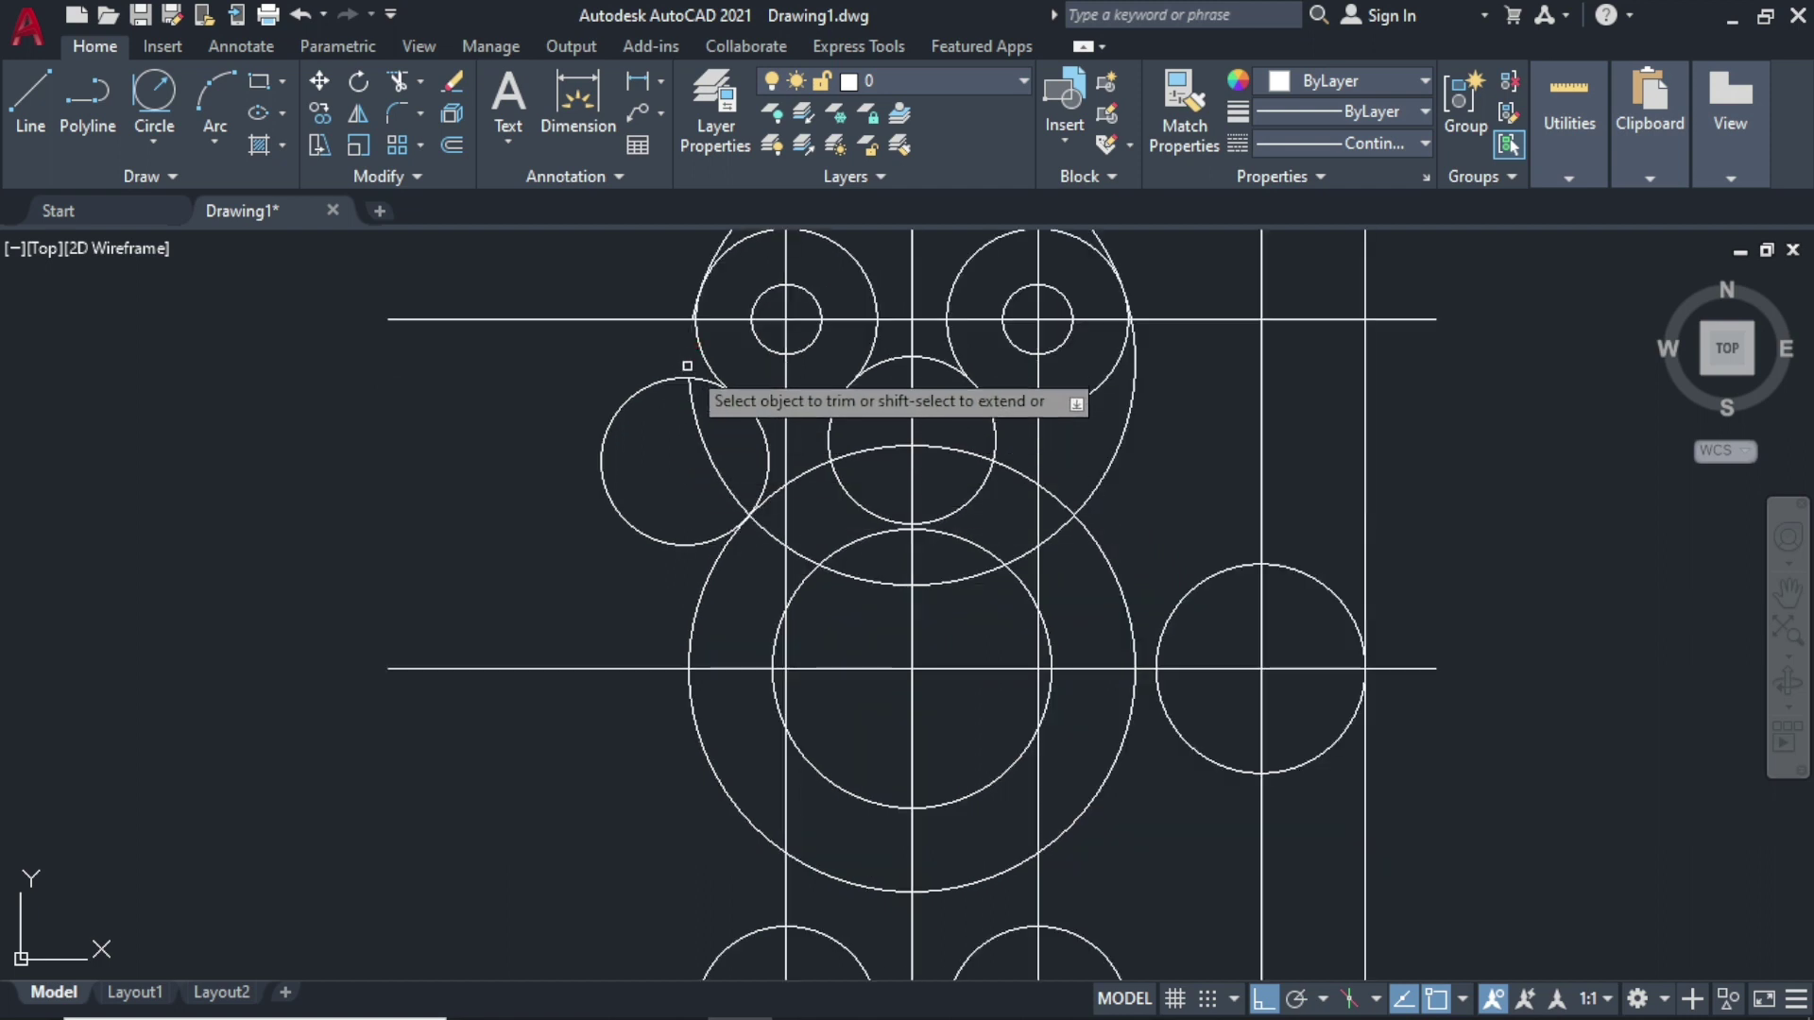
left_click(704, 446)
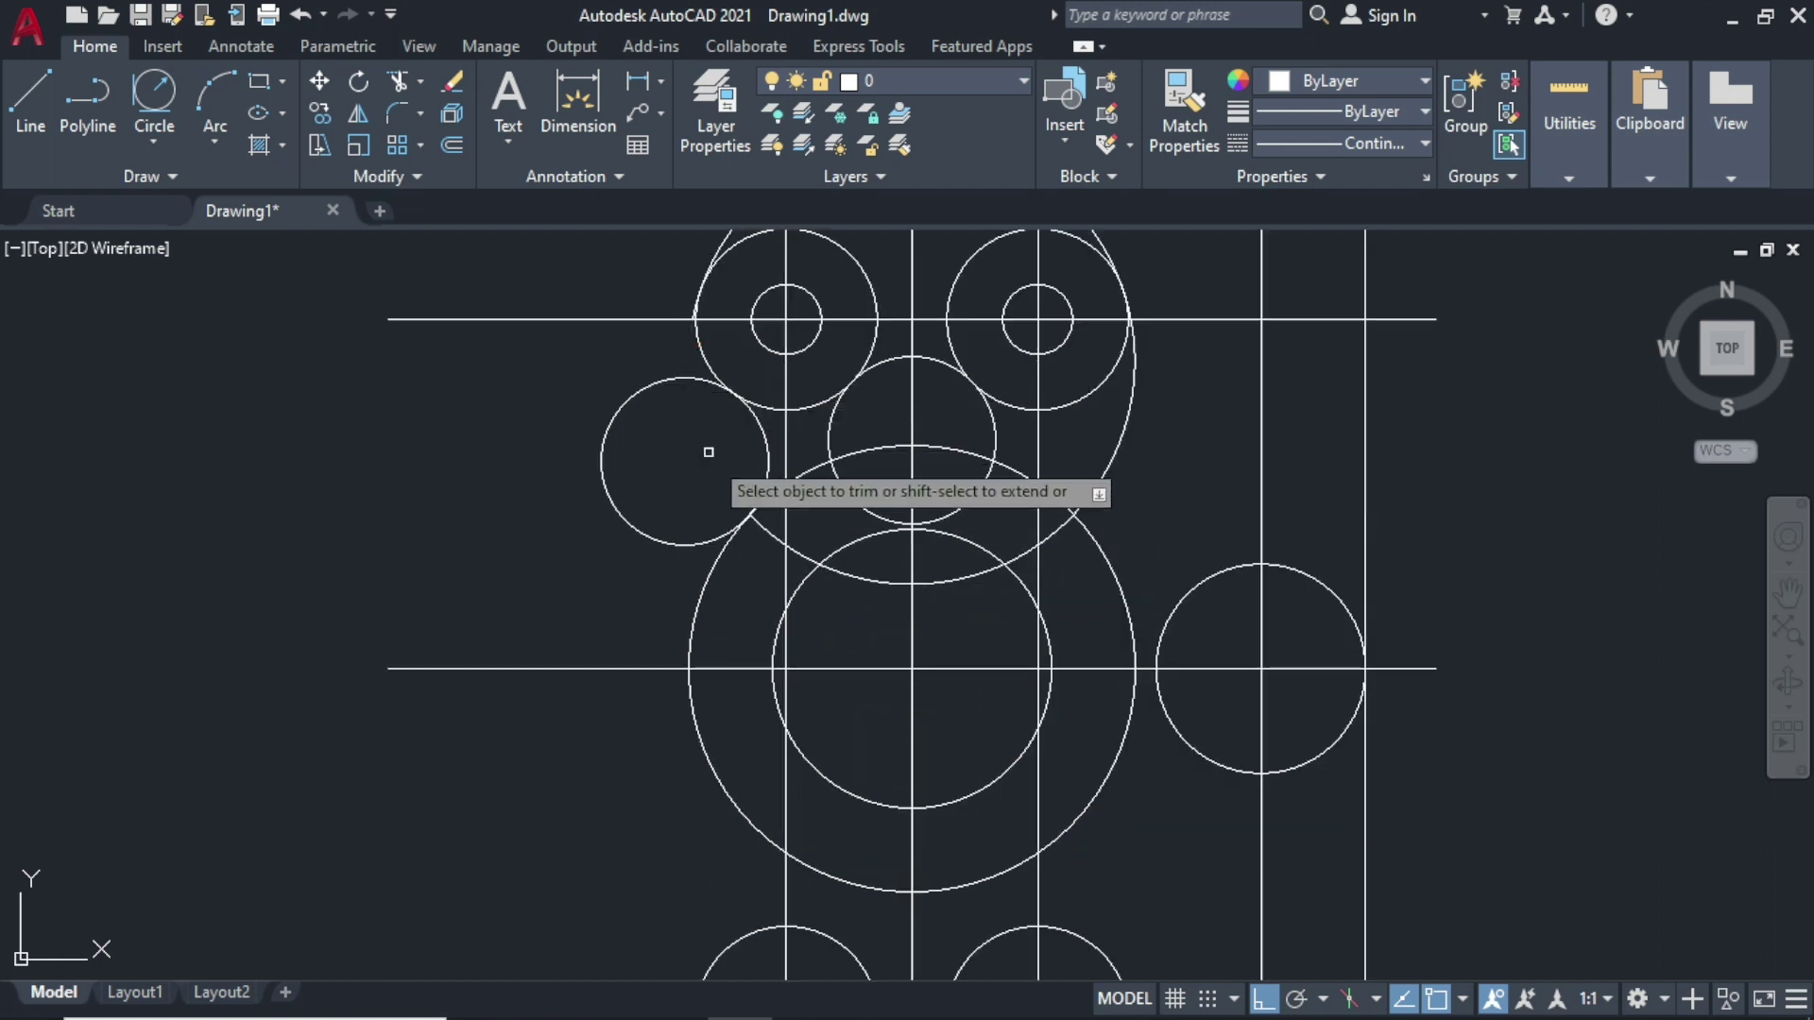
left_click(689, 545)
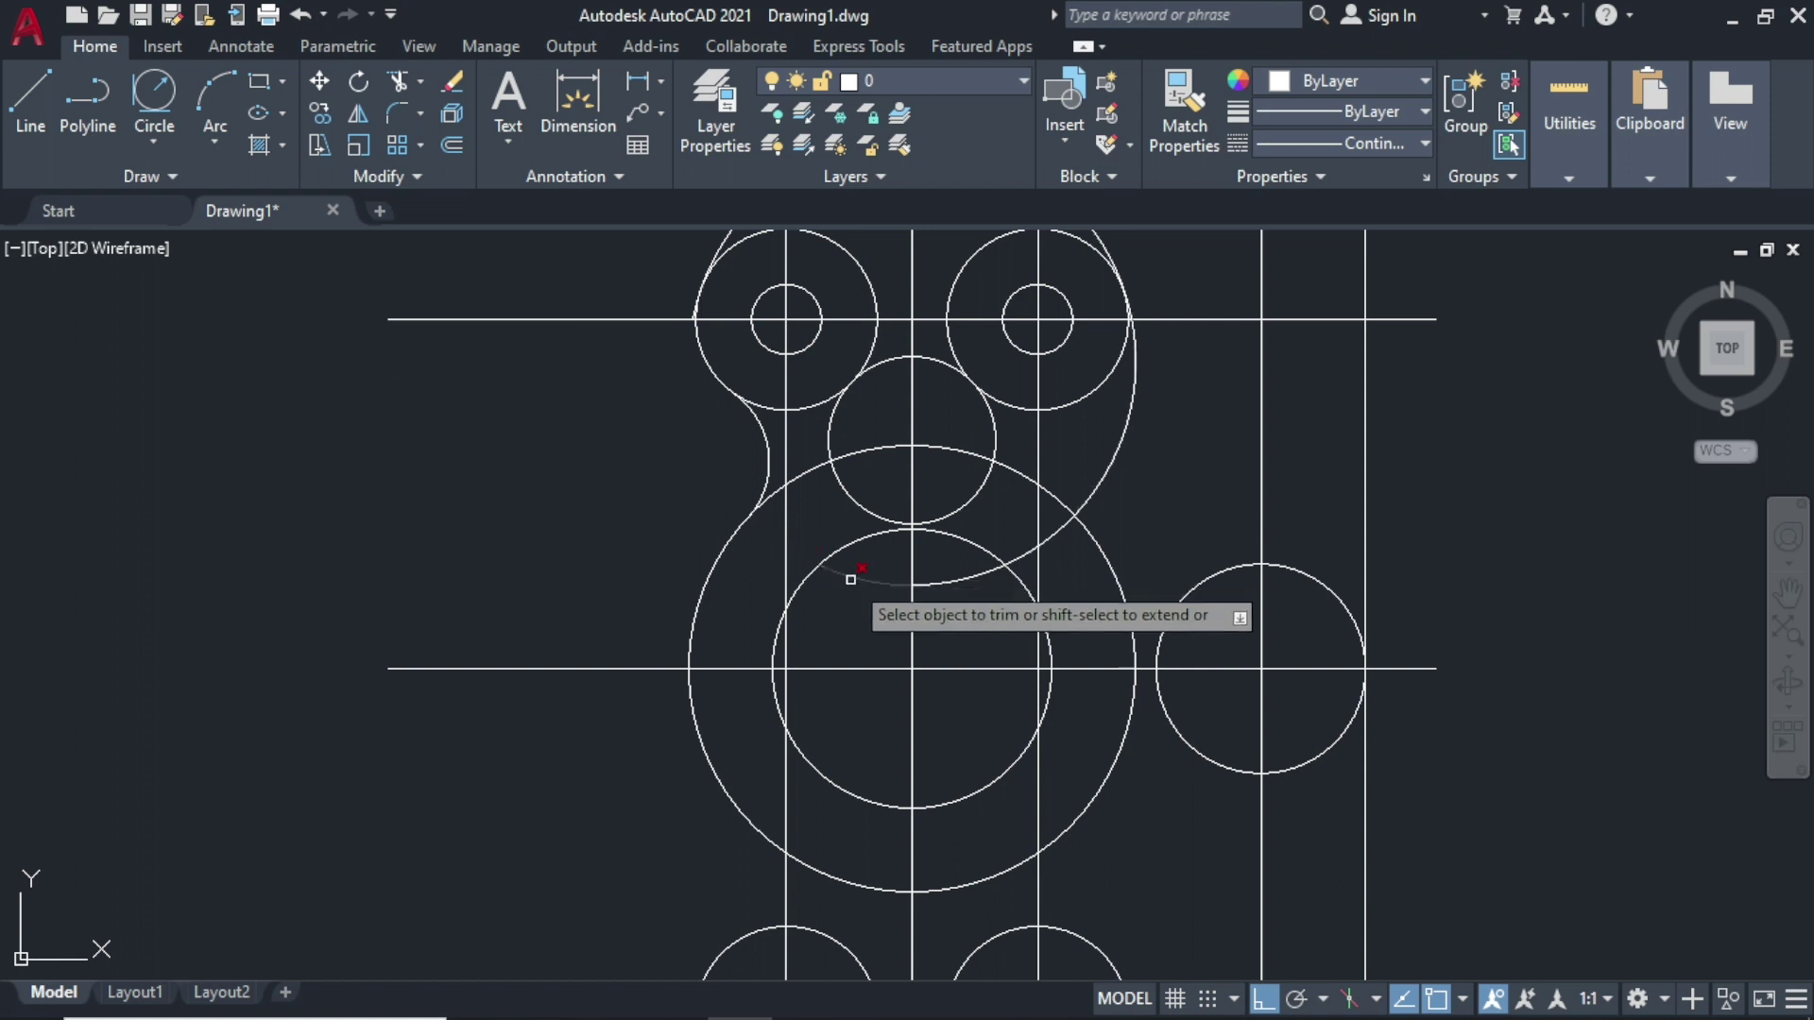
left_click(851, 580)
left_click(966, 585)
left_click(1028, 556)
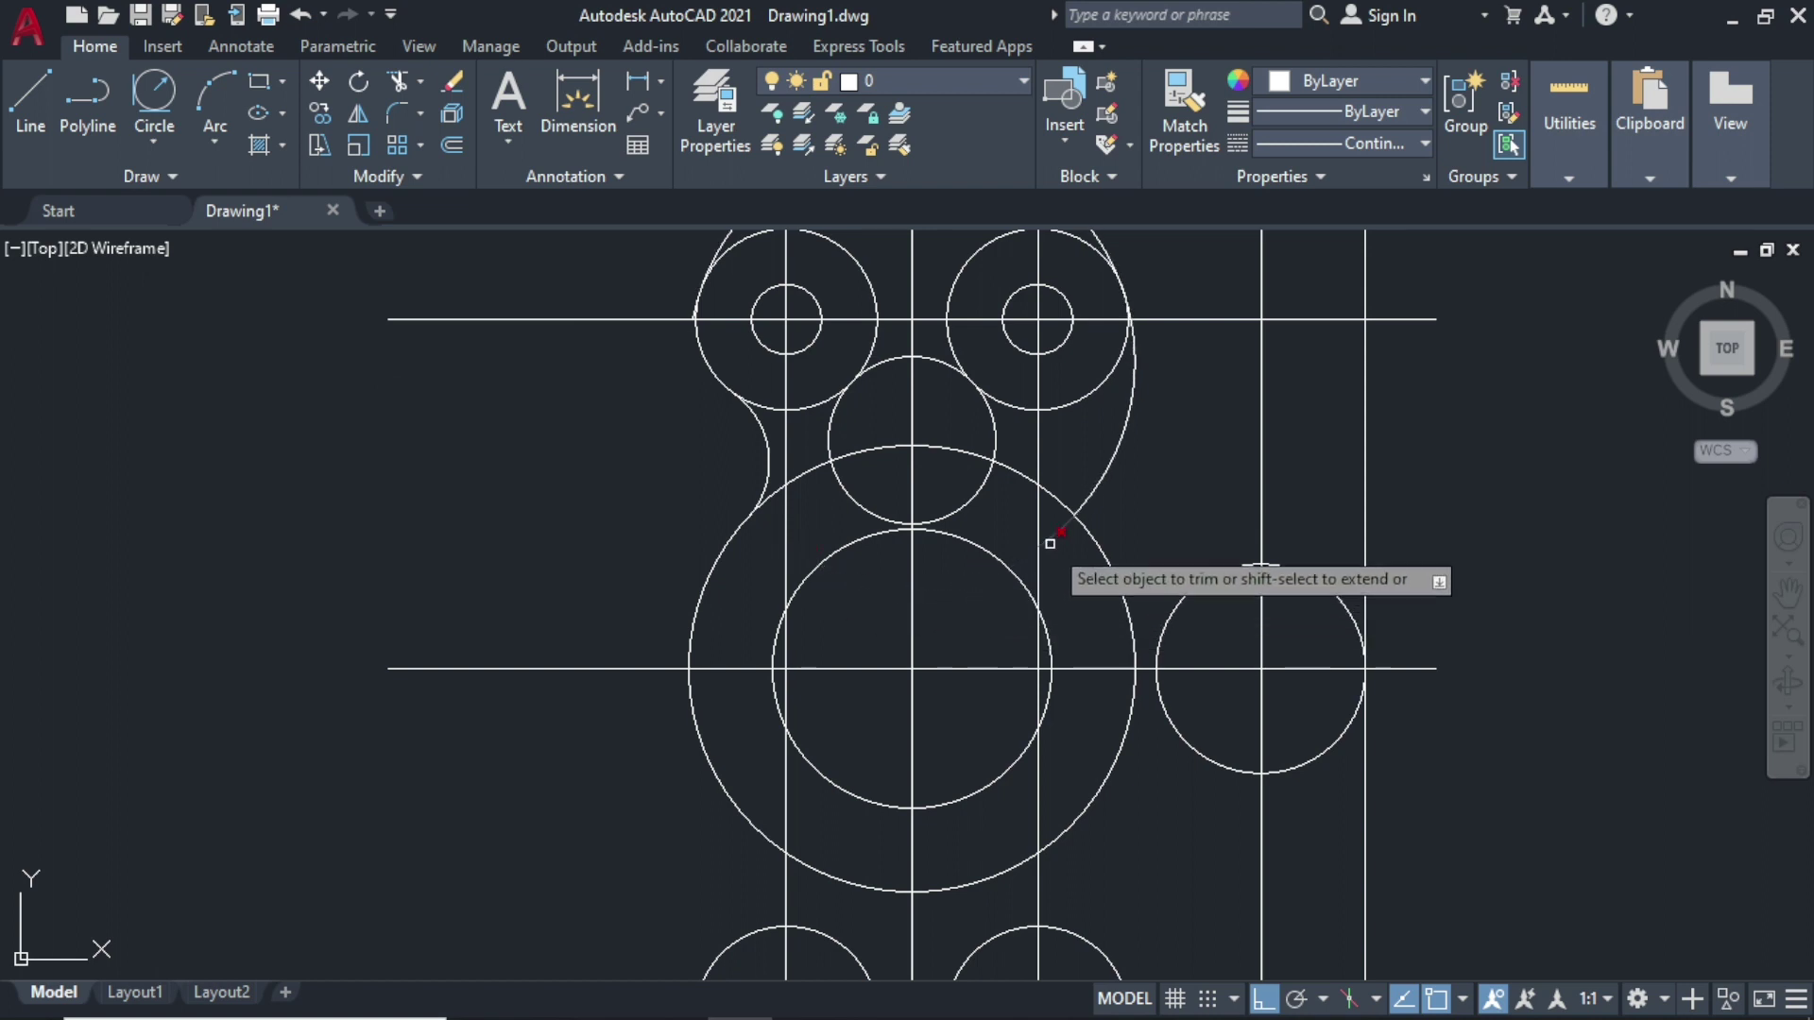
Step: Trim the remaining arcs between the upper-right boss, middle circle and hub
left_click(1098, 480)
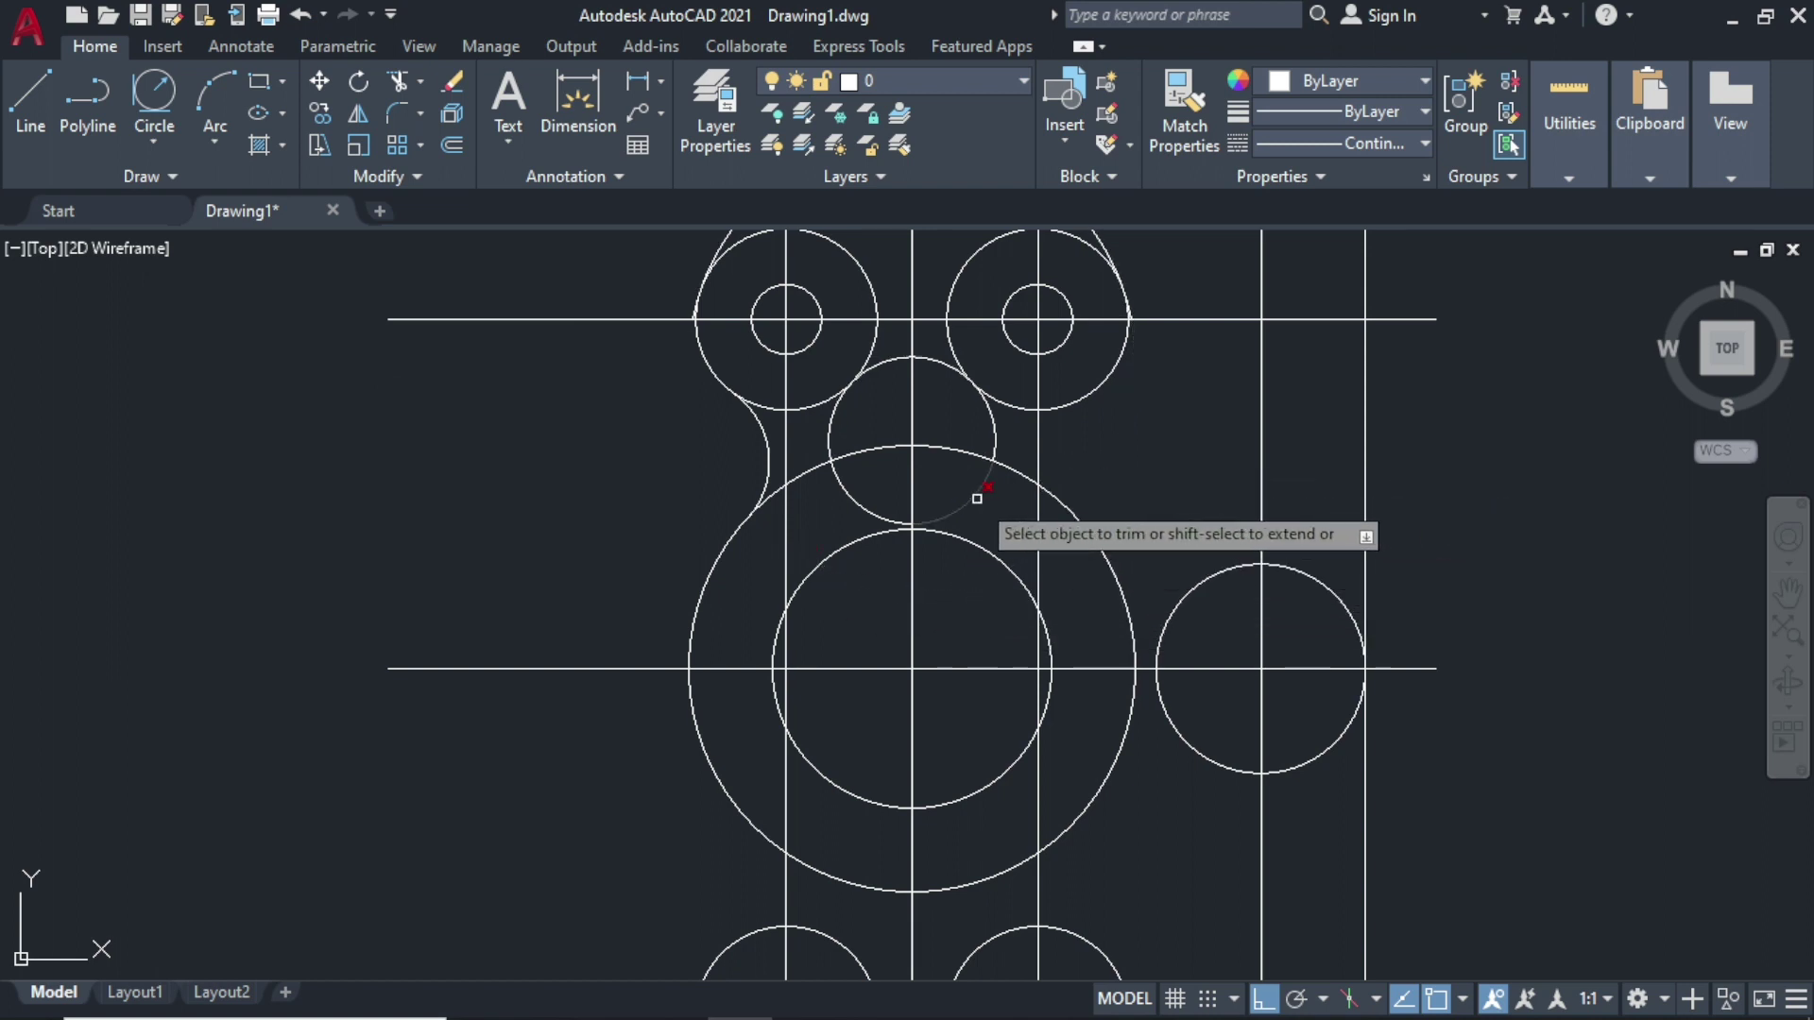
left_click(977, 497)
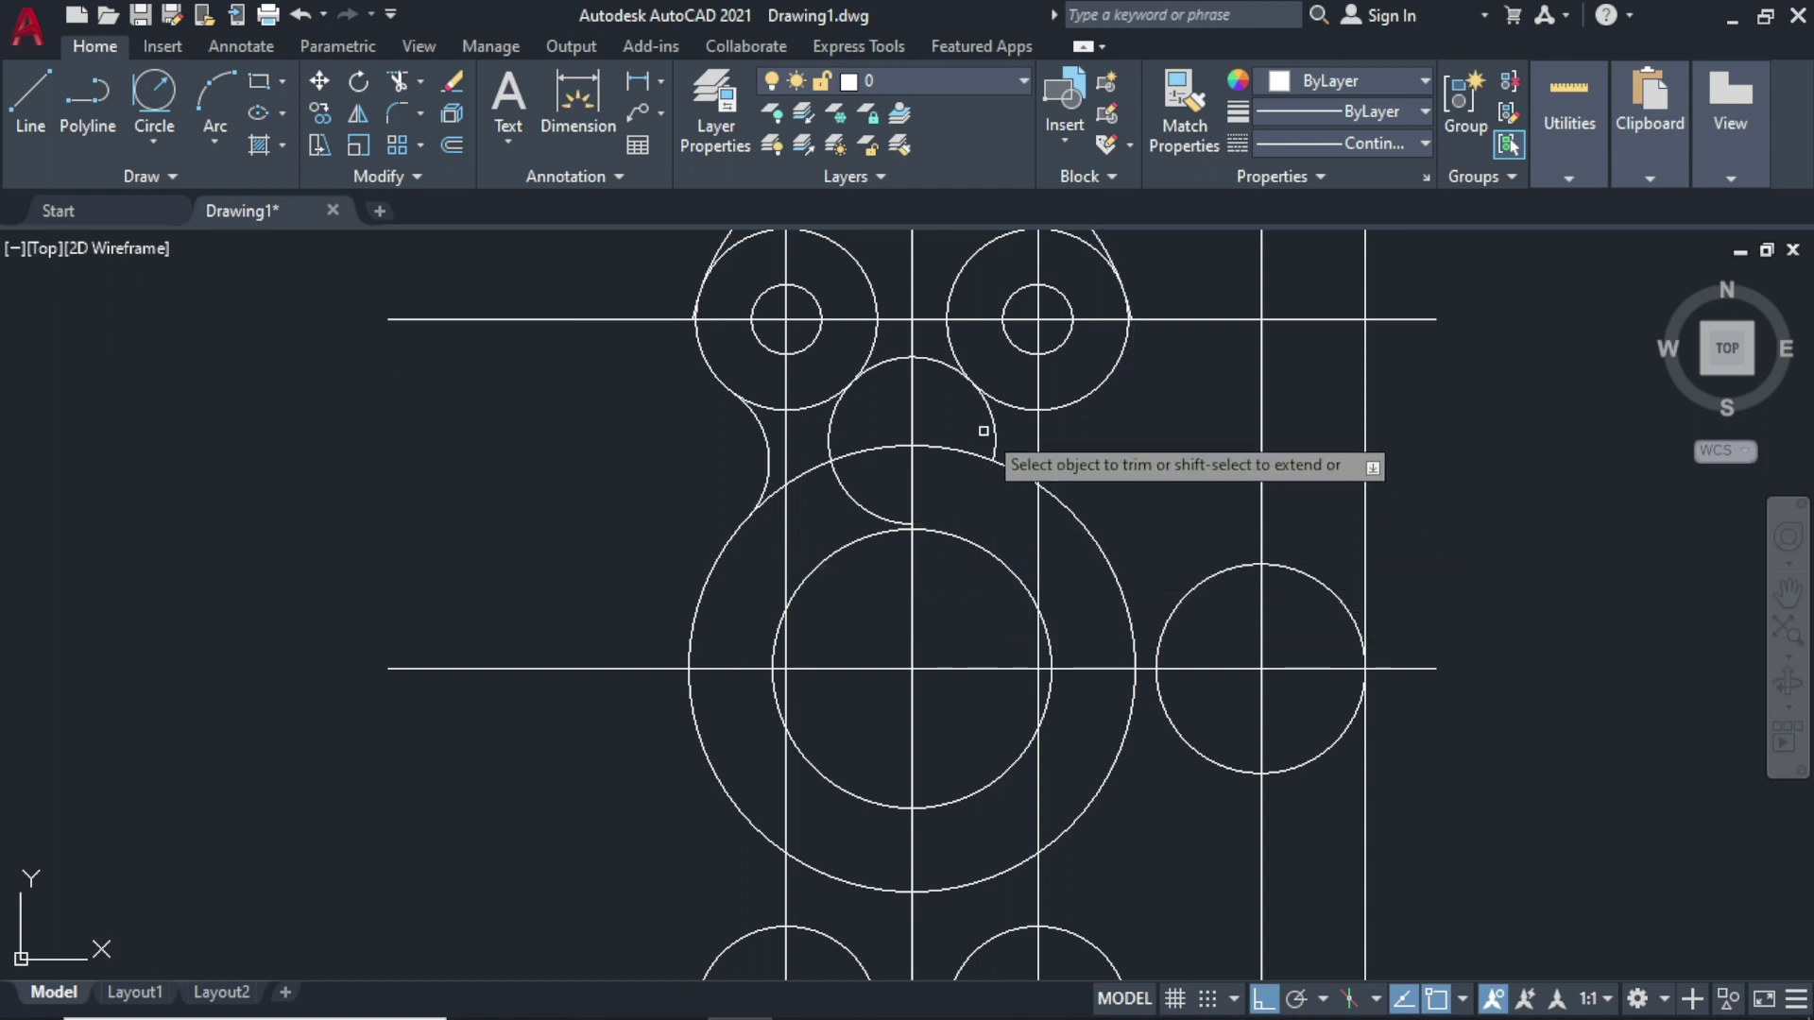
left_click(875, 519)
scroll(649, 275, "up", 2)
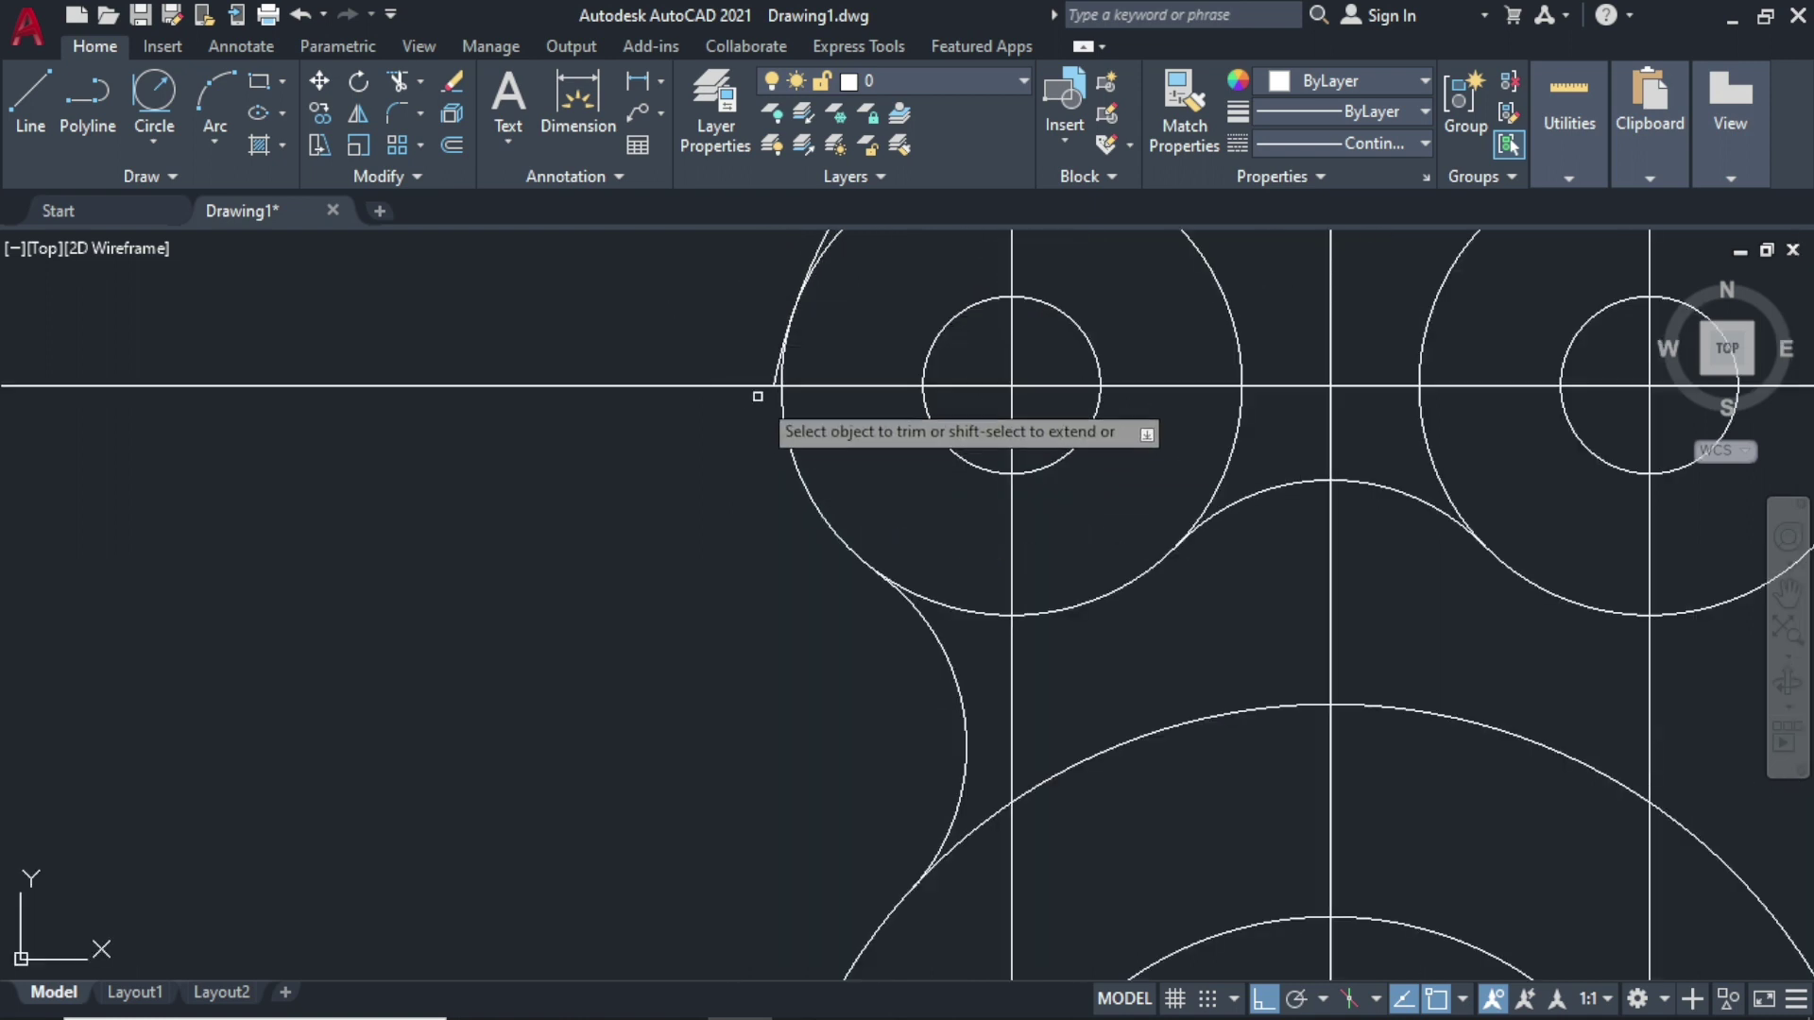
scroll(1237, 467, "down", 5)
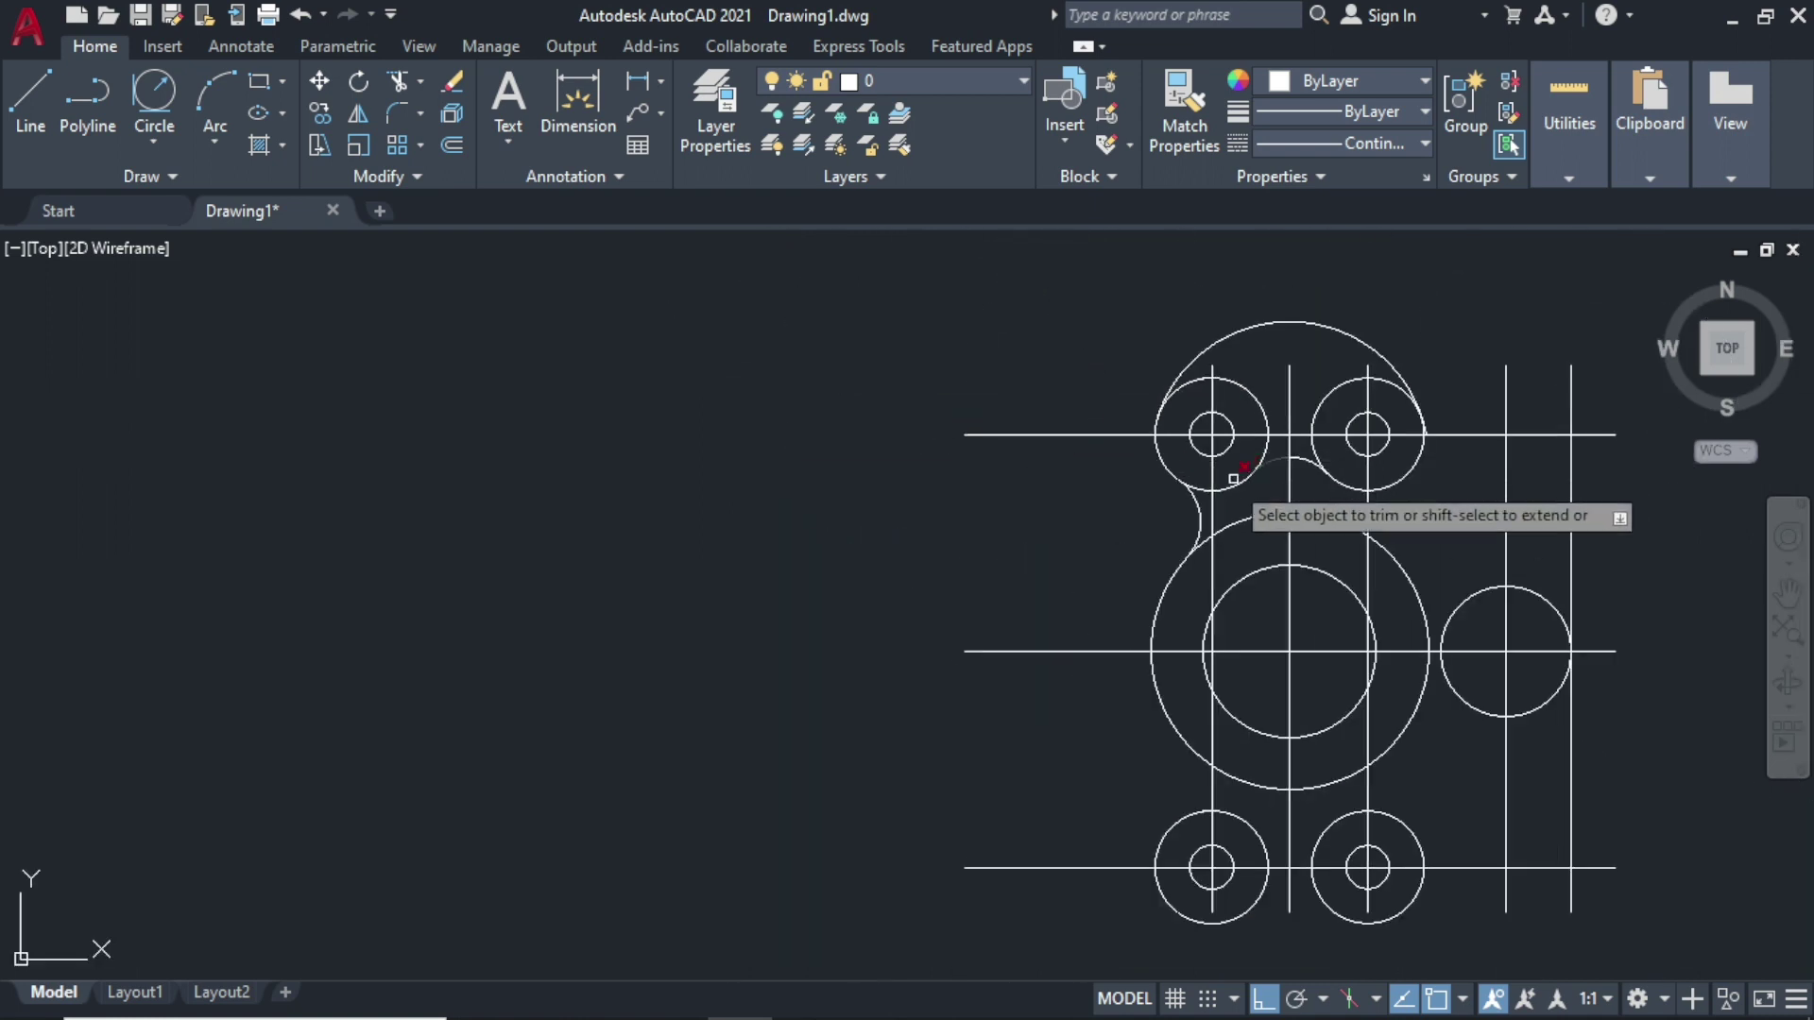
scroll(1407, 425, "up", 4)
scroll(1379, 414, "up", 3)
scroll(1350, 404, "up", 3)
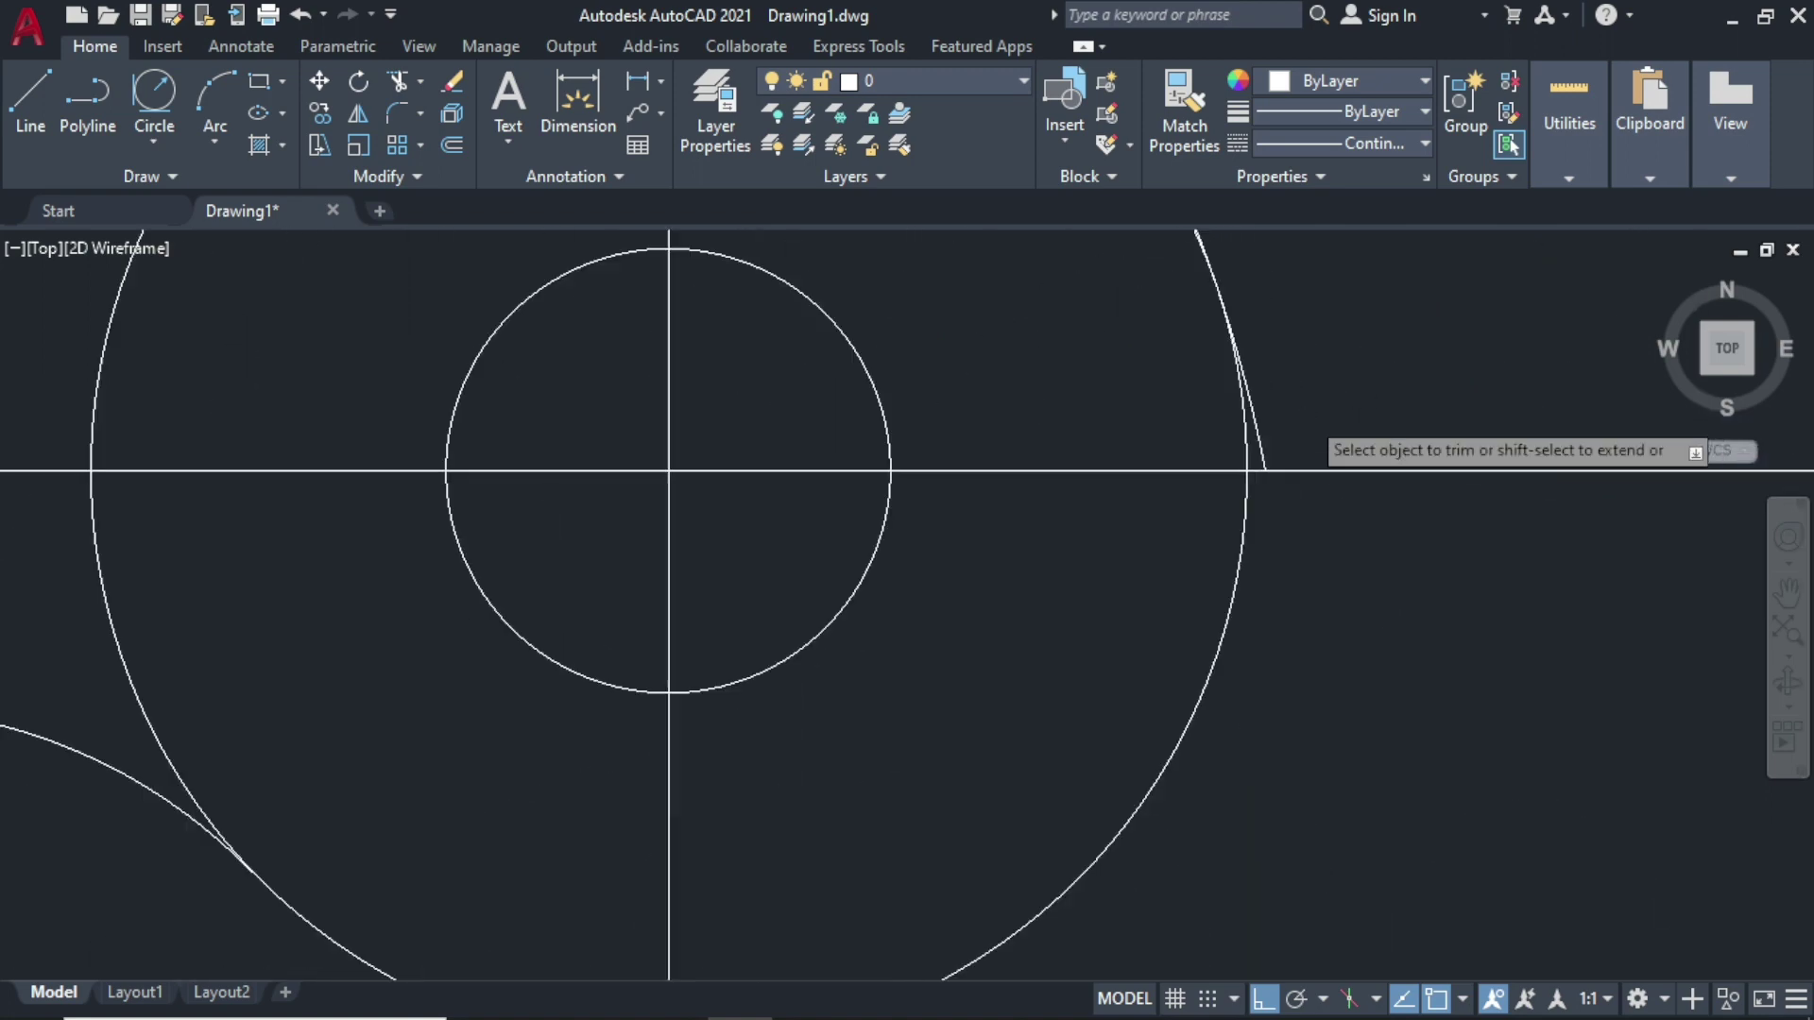
scroll(1087, 579, "down", 5)
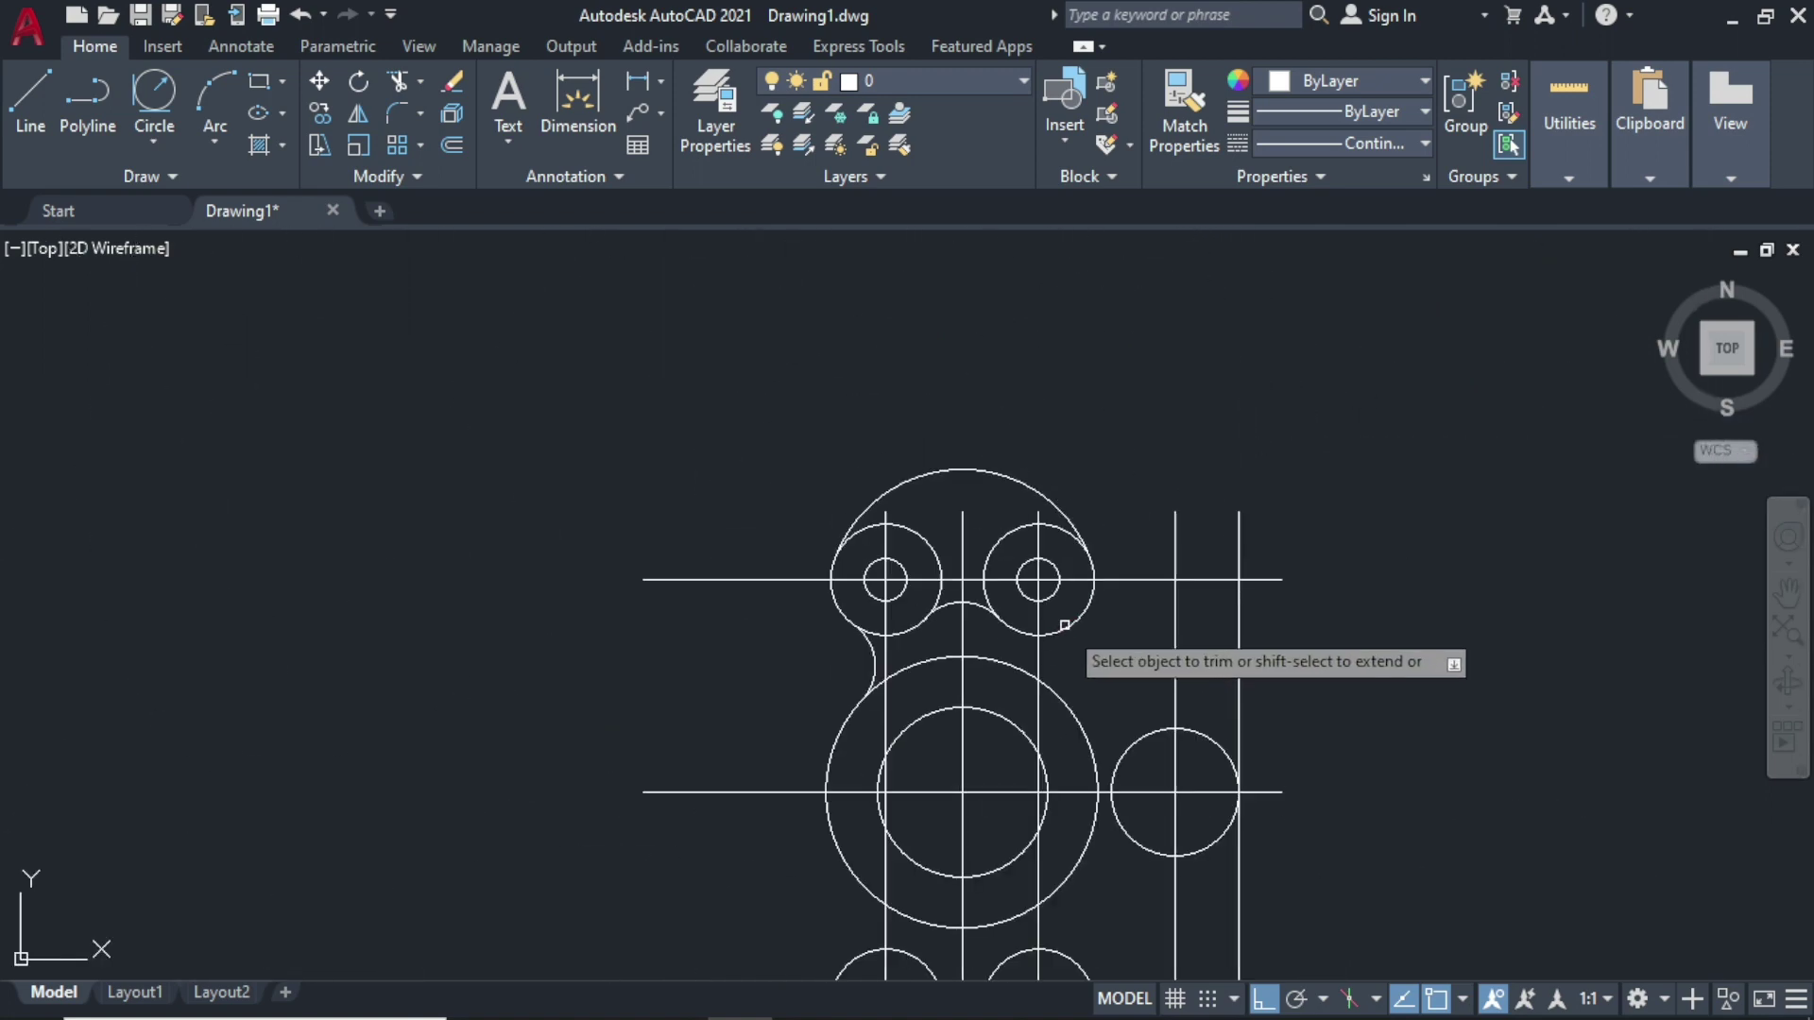
middle_click_drag(1086, 660, 1078, 482)
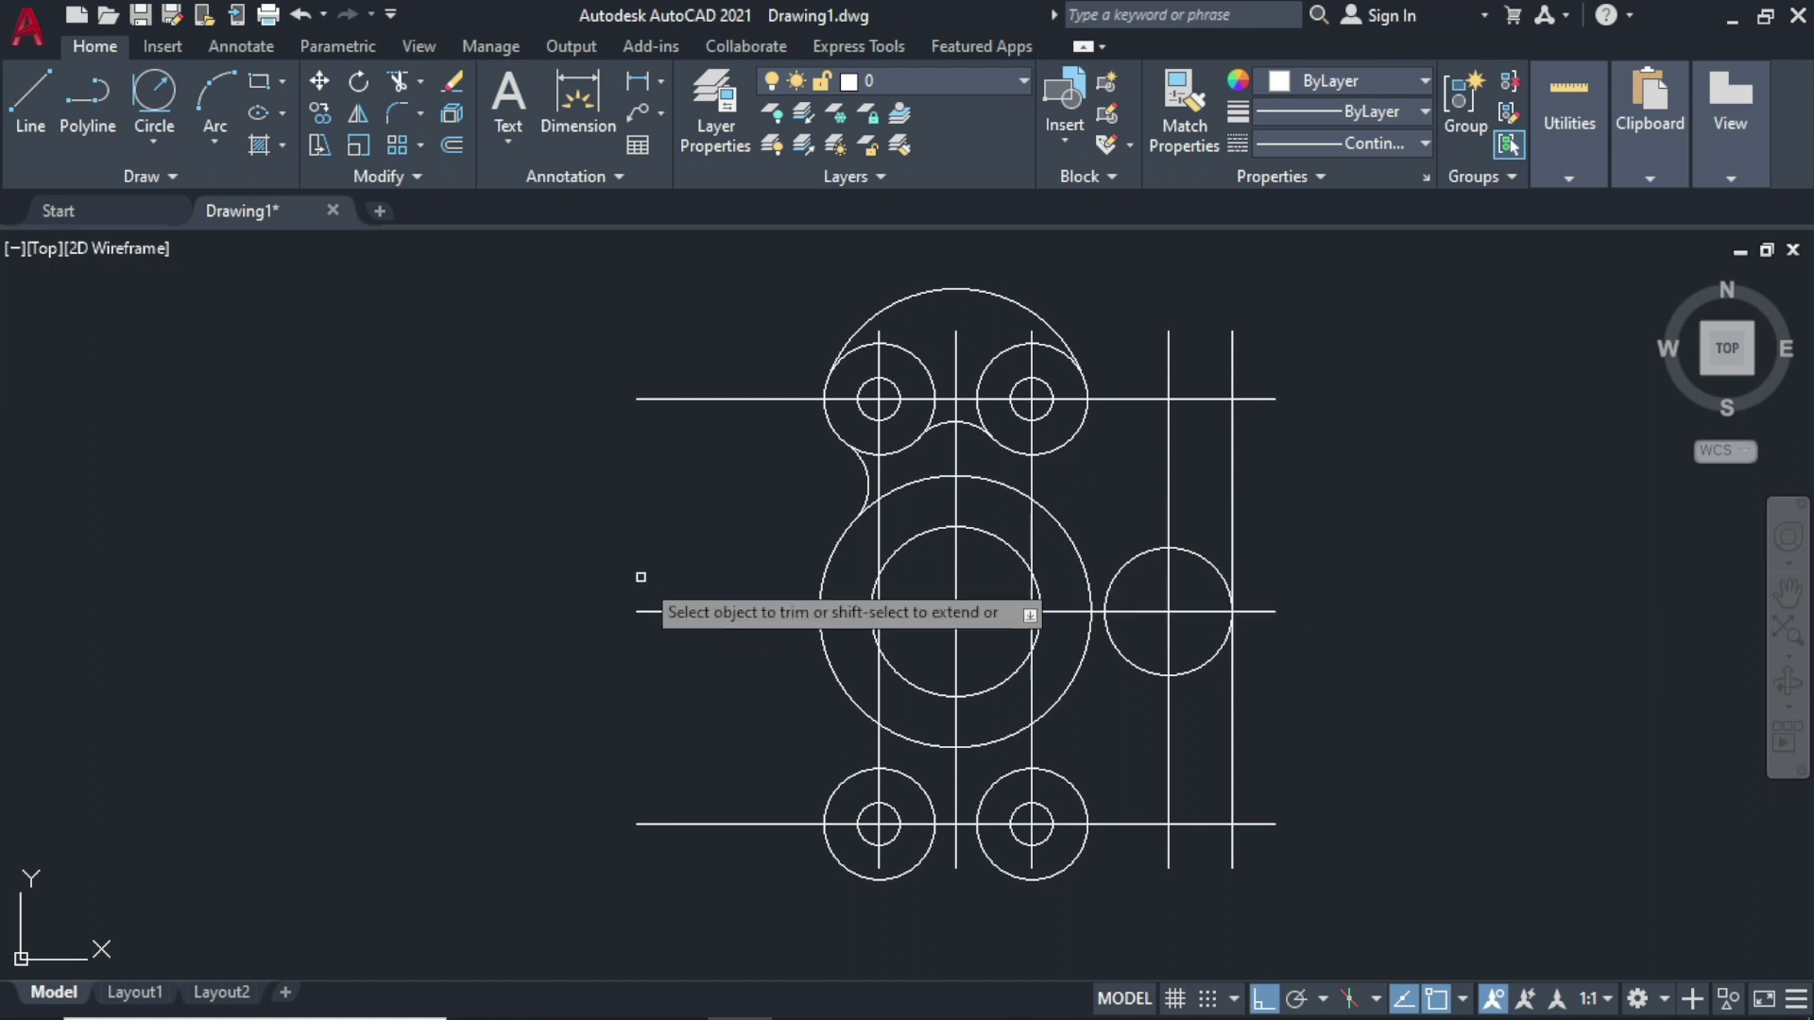
key("Escape")
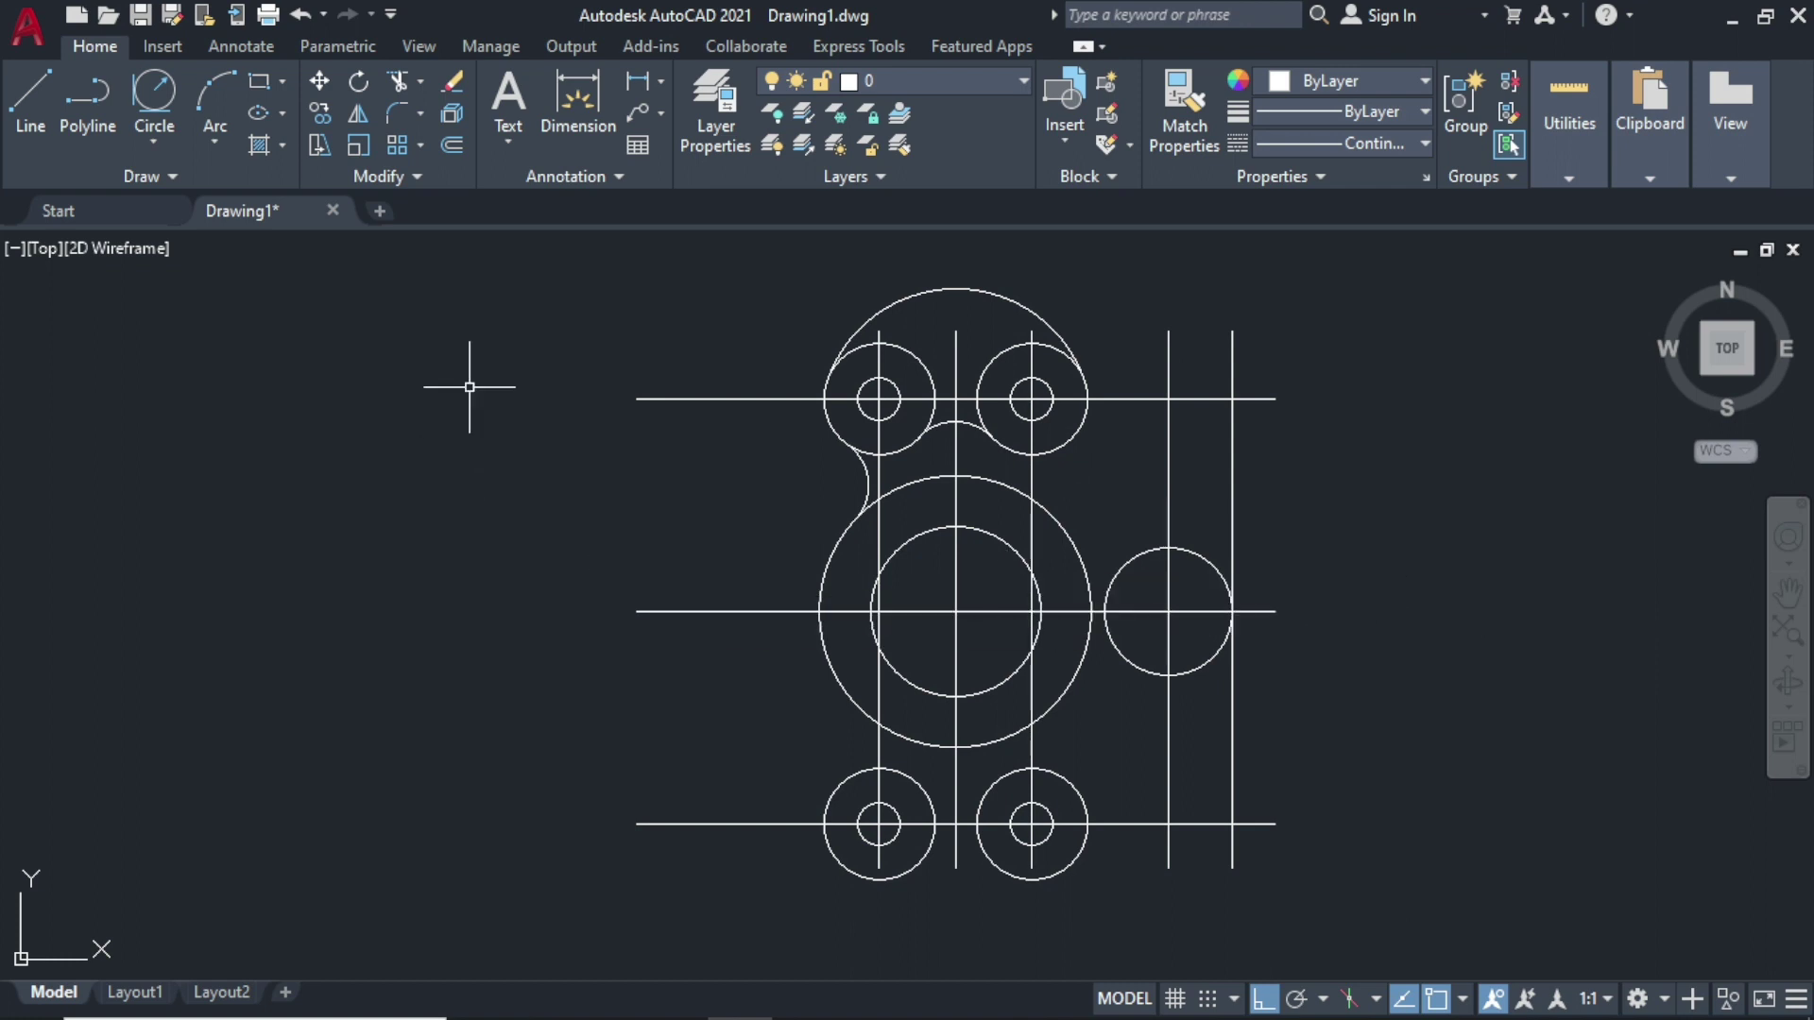
Step: Mirror the top and left blending arcs below the horizontal centre line, keeping the originals
left_click(364, 112)
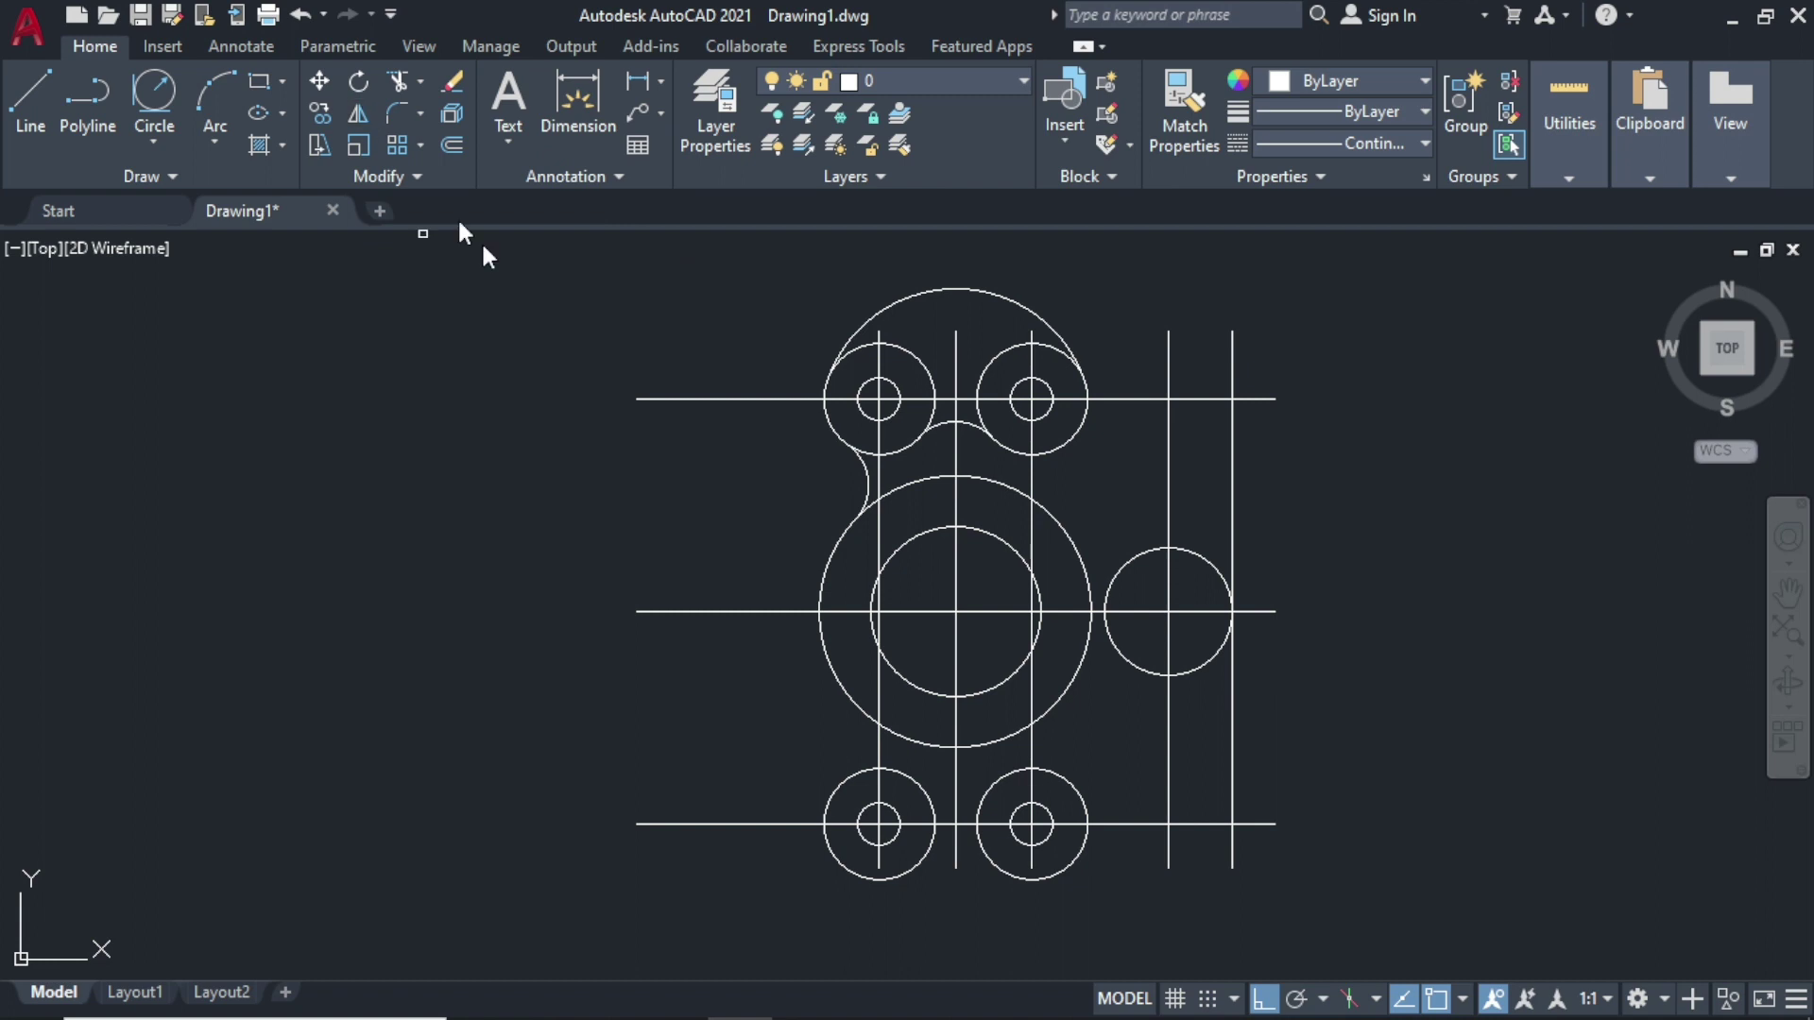
left_click(866, 467)
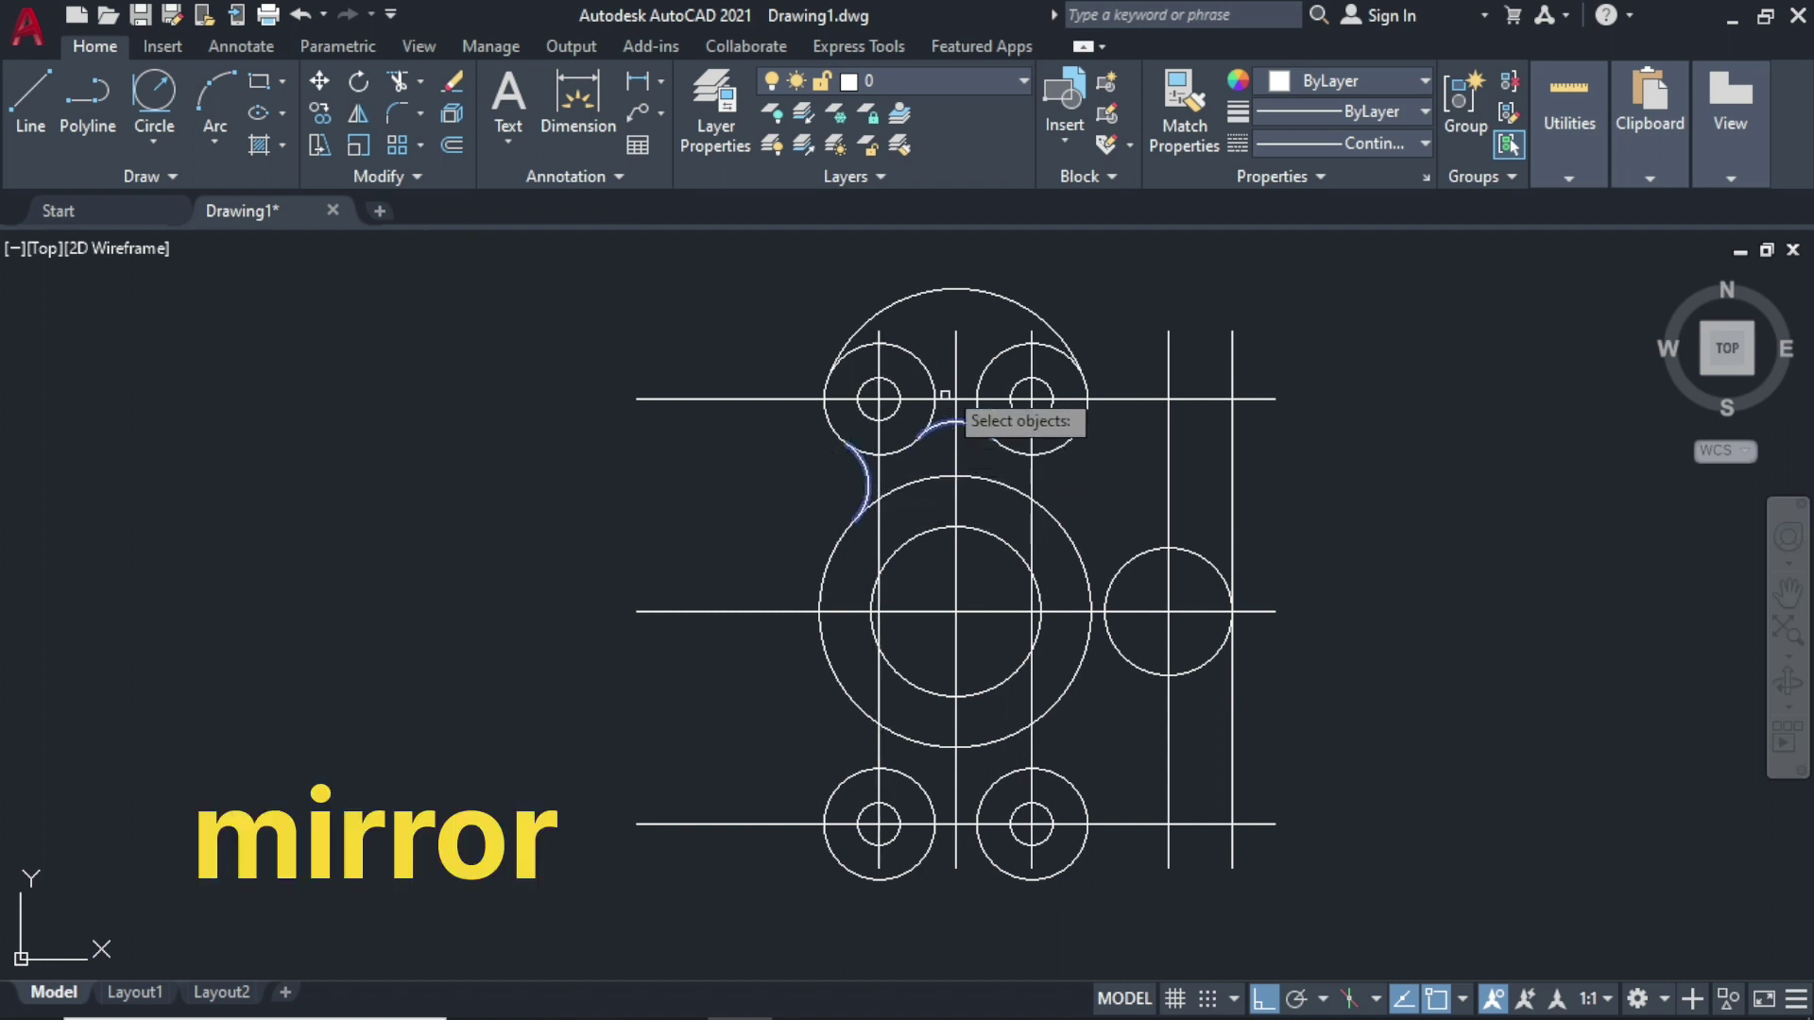
left_click(930, 294)
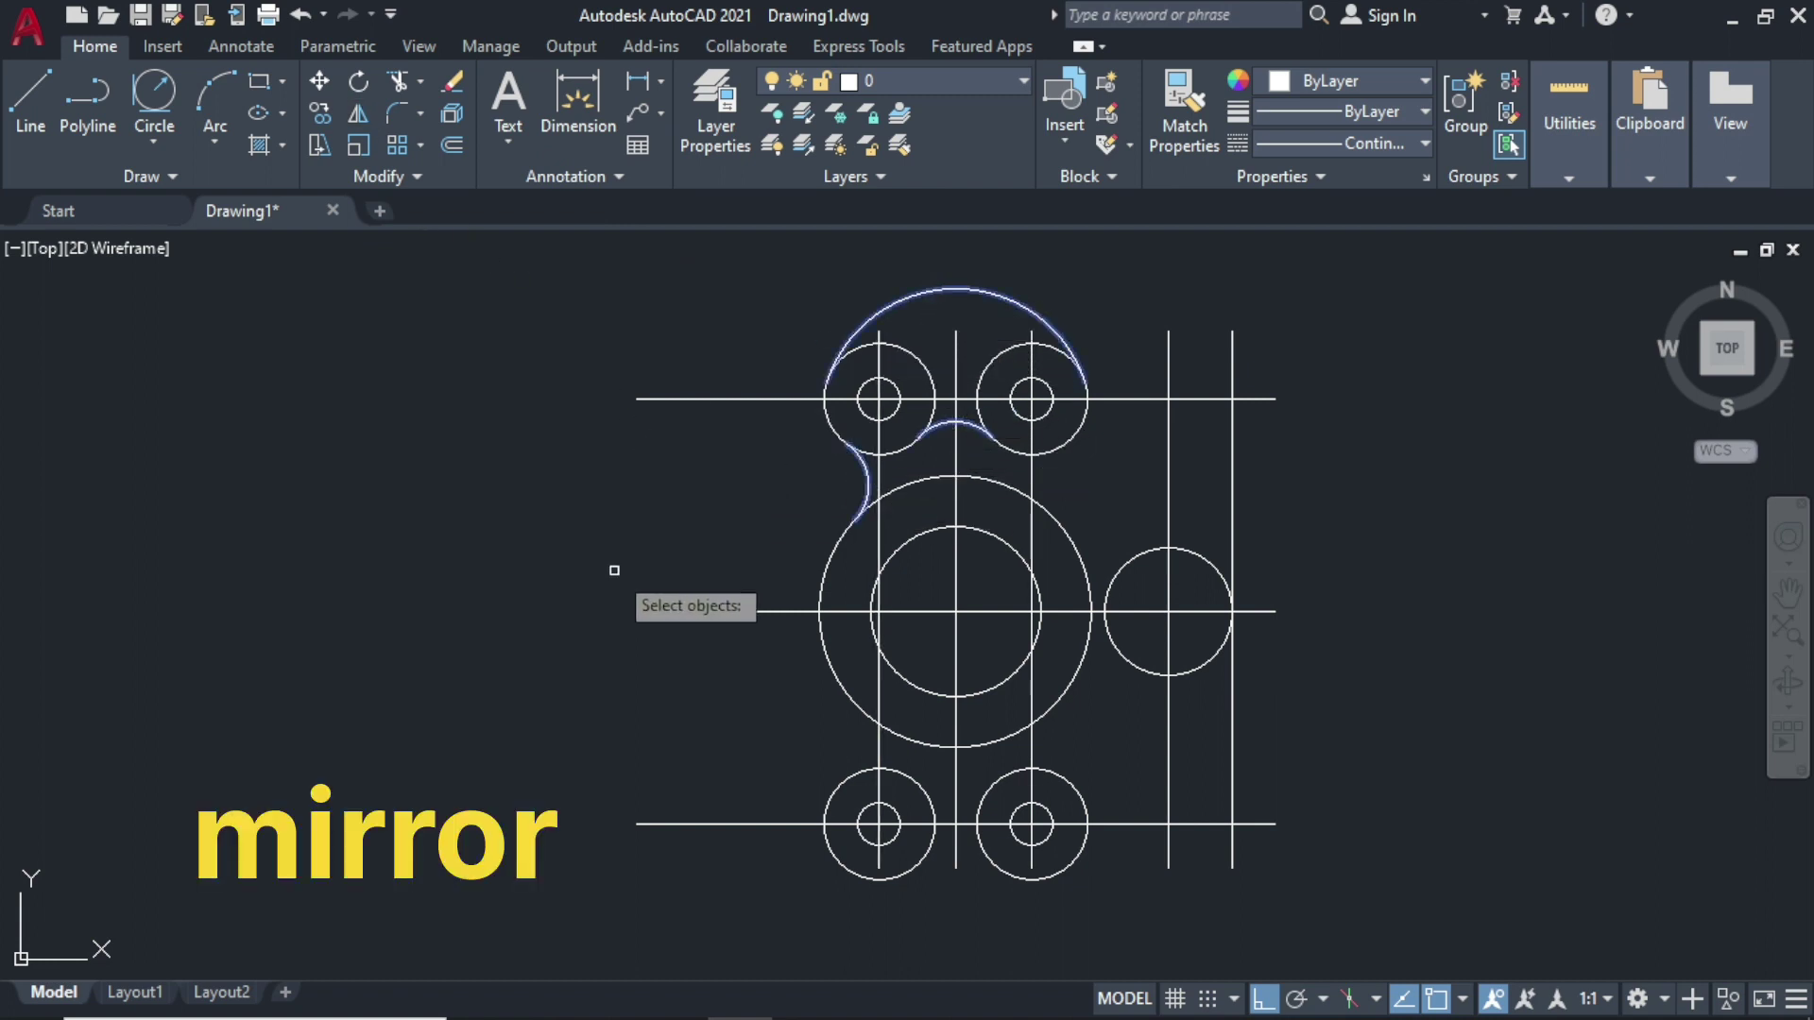
key("Return")
left_click(638, 612)
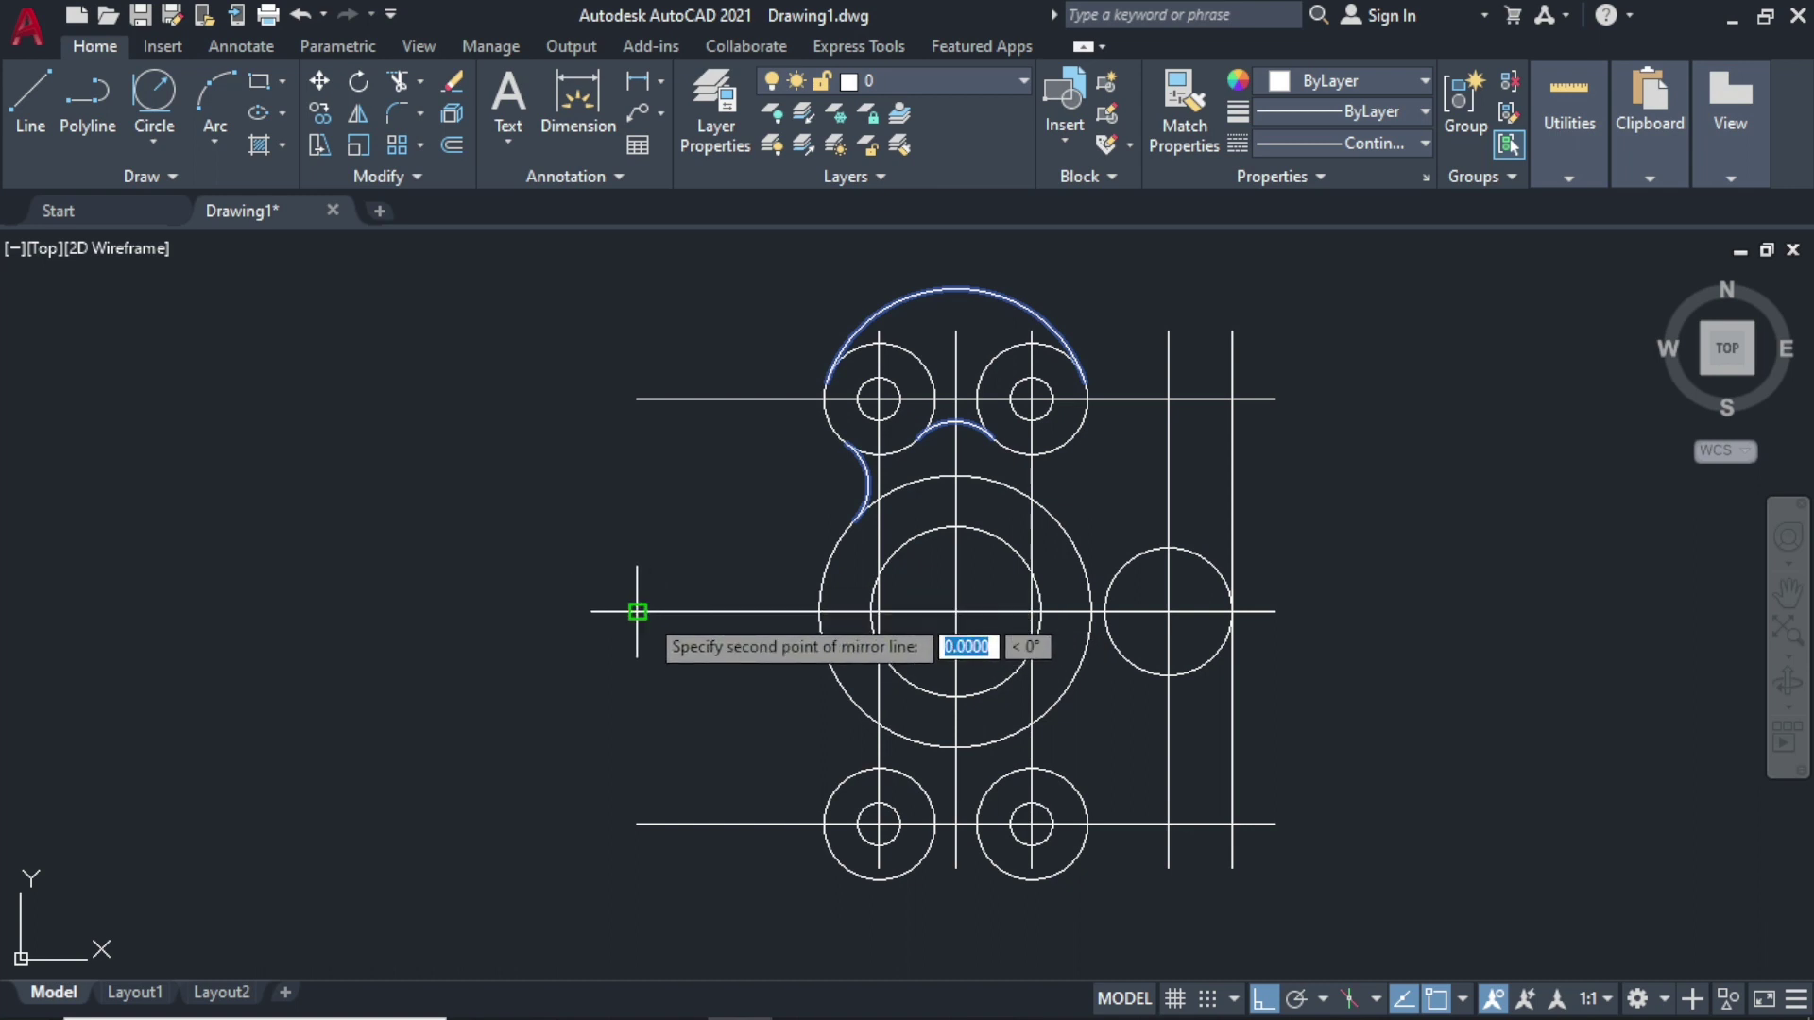
left_click(1273, 613)
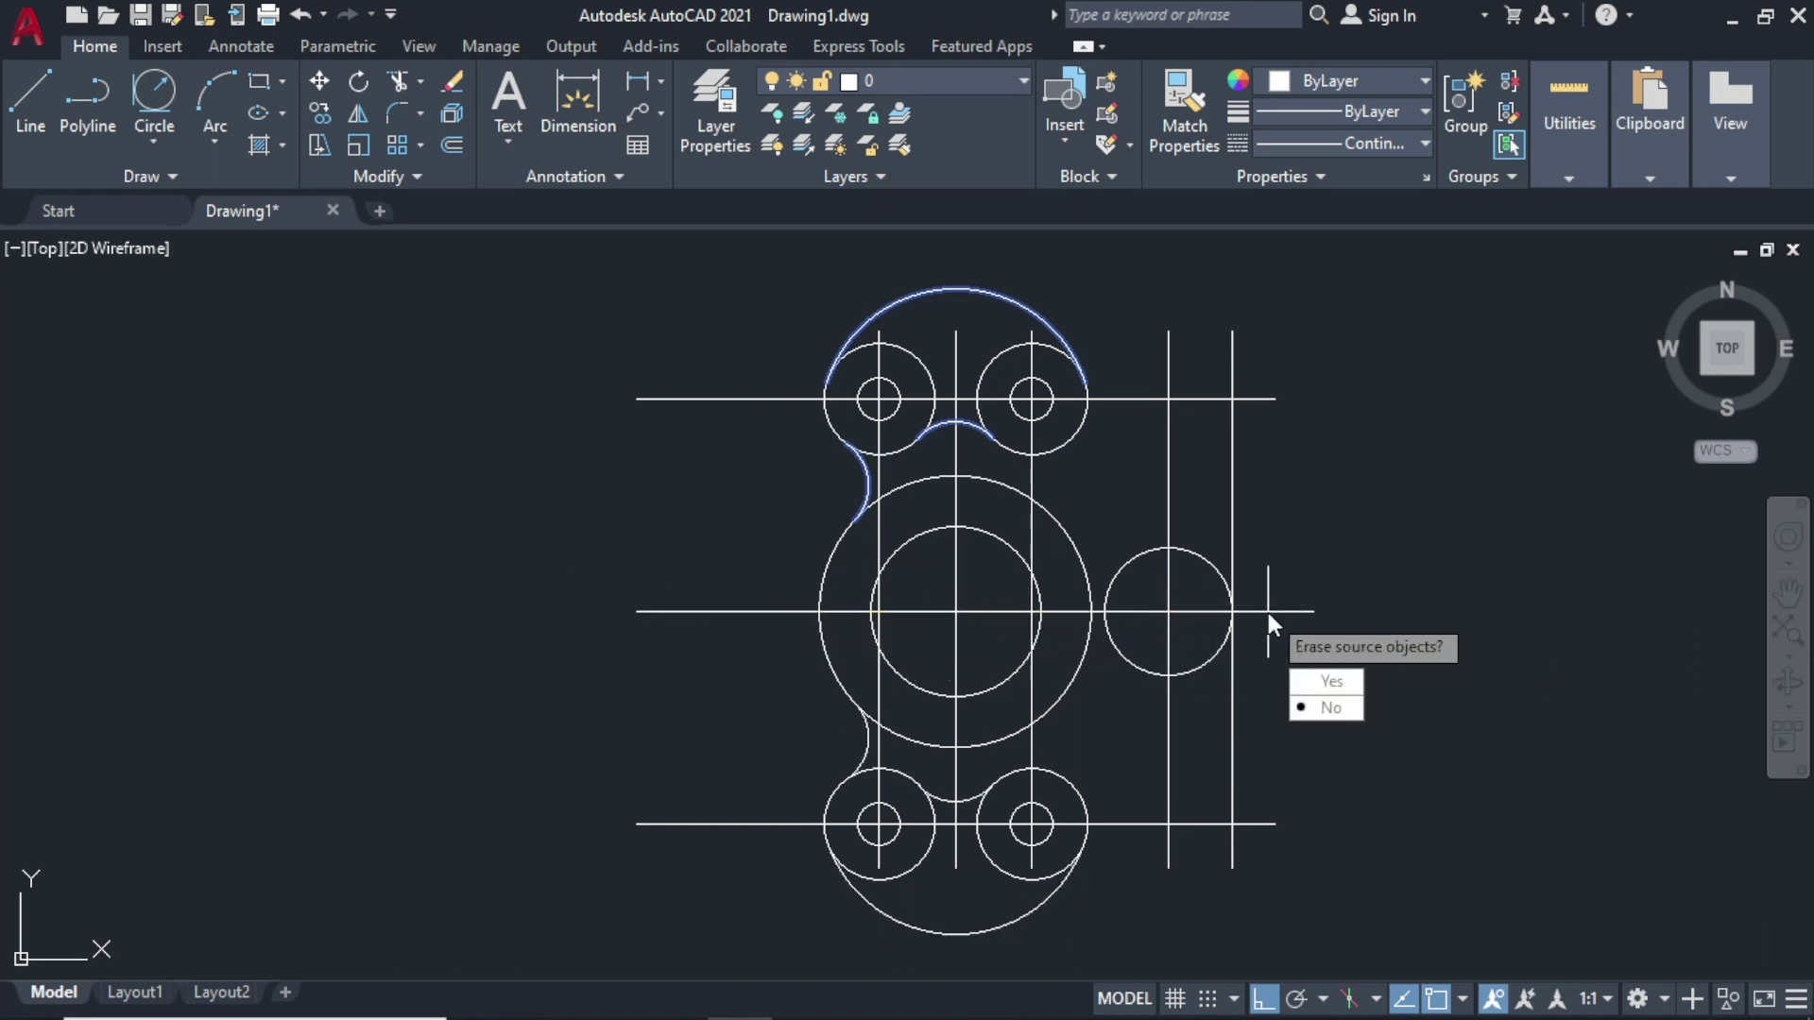
key("Return")
key("Return")
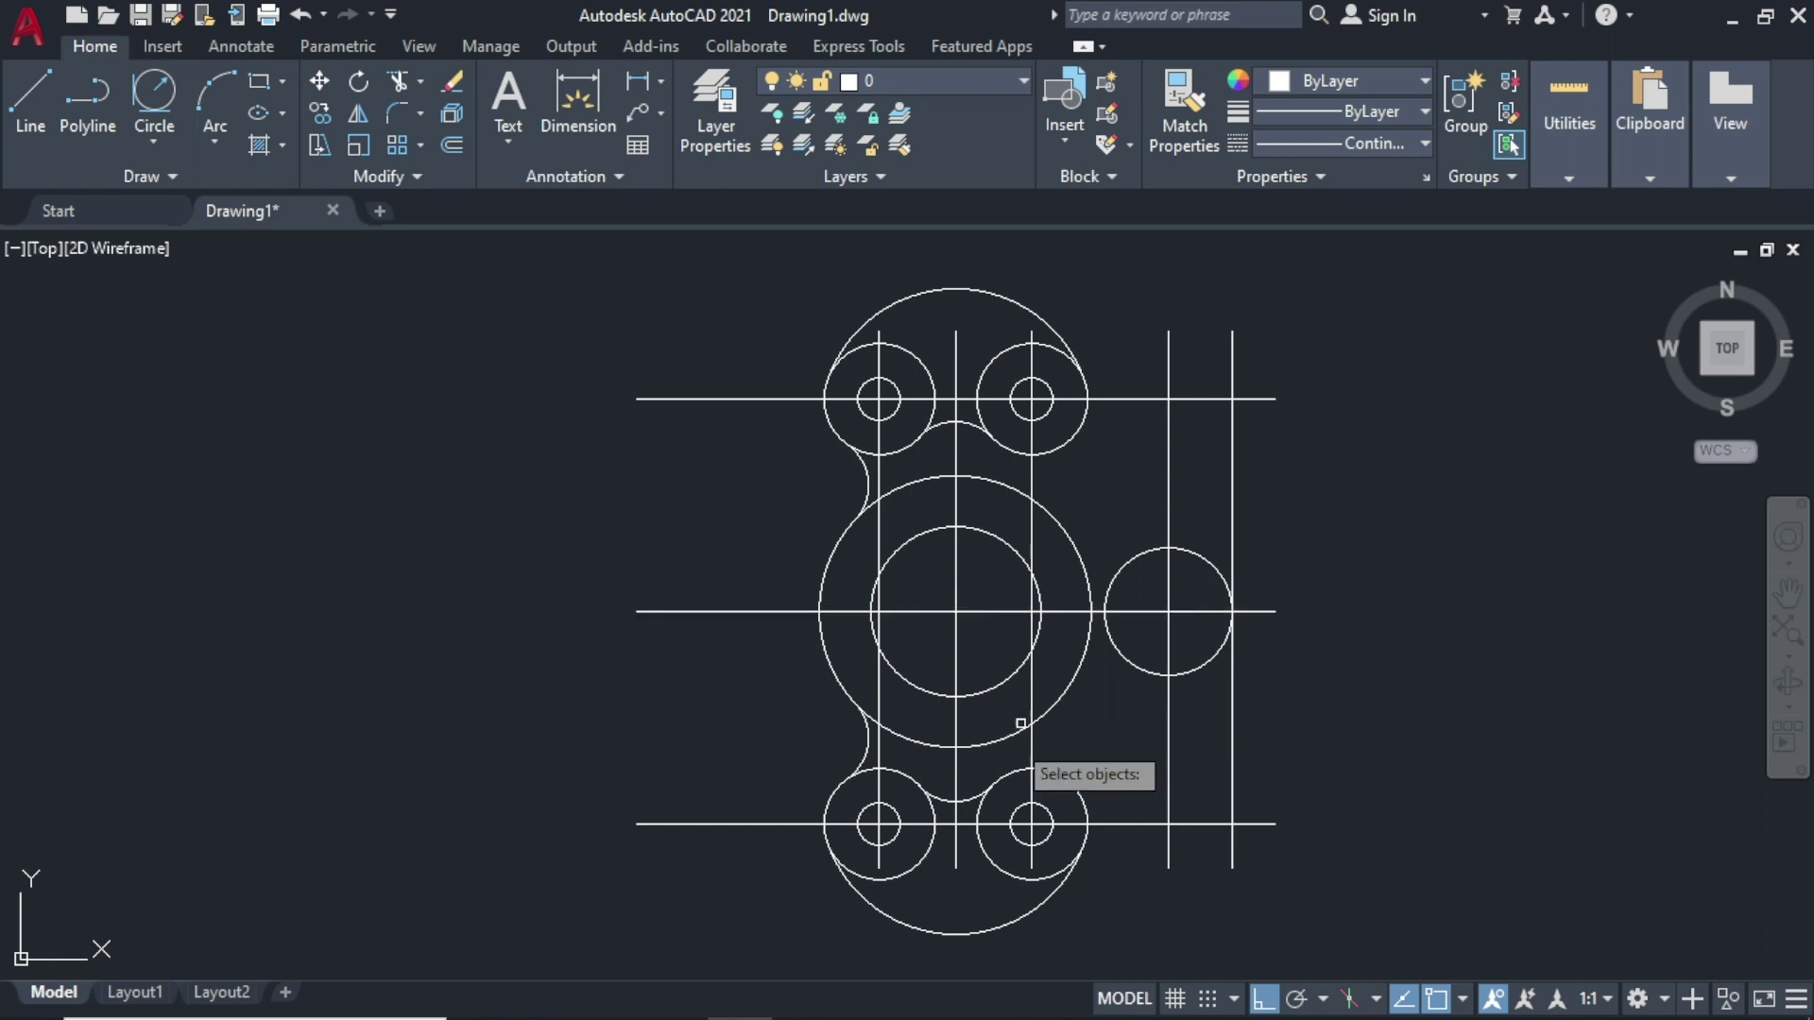
scroll(1059, 744, "down", 3)
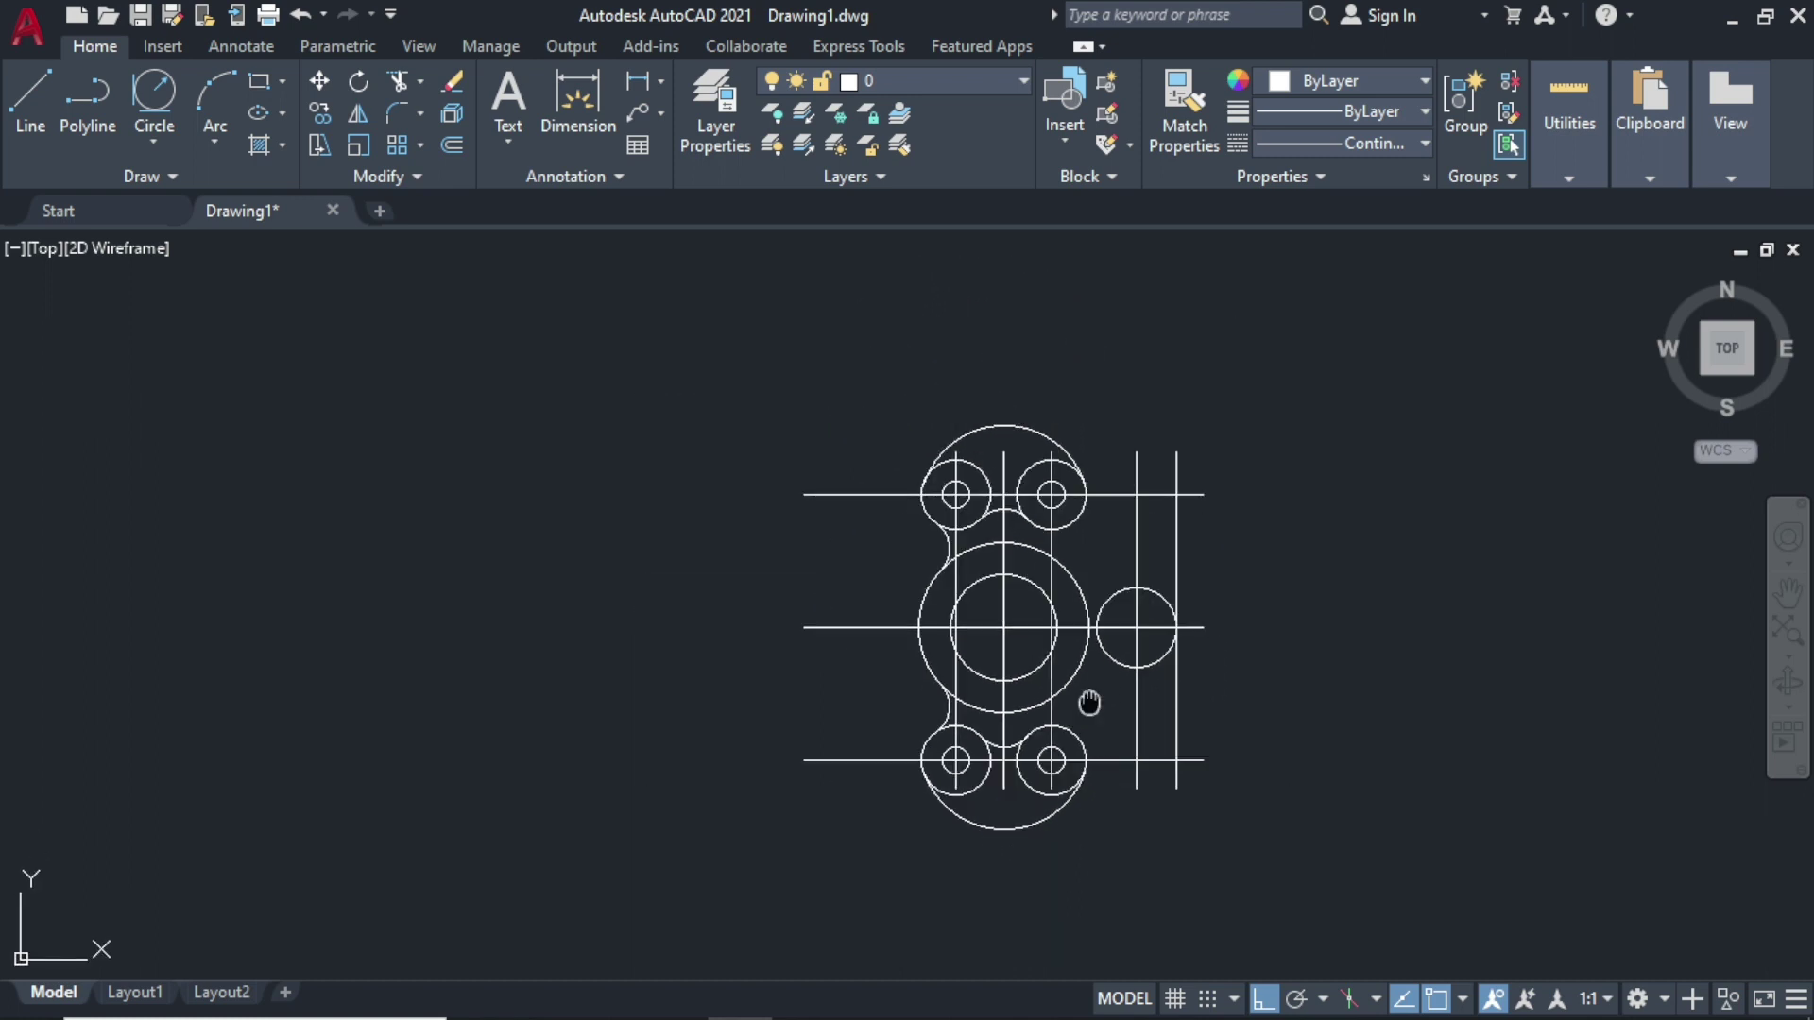
middle_click_drag(1085, 701, 991, 733)
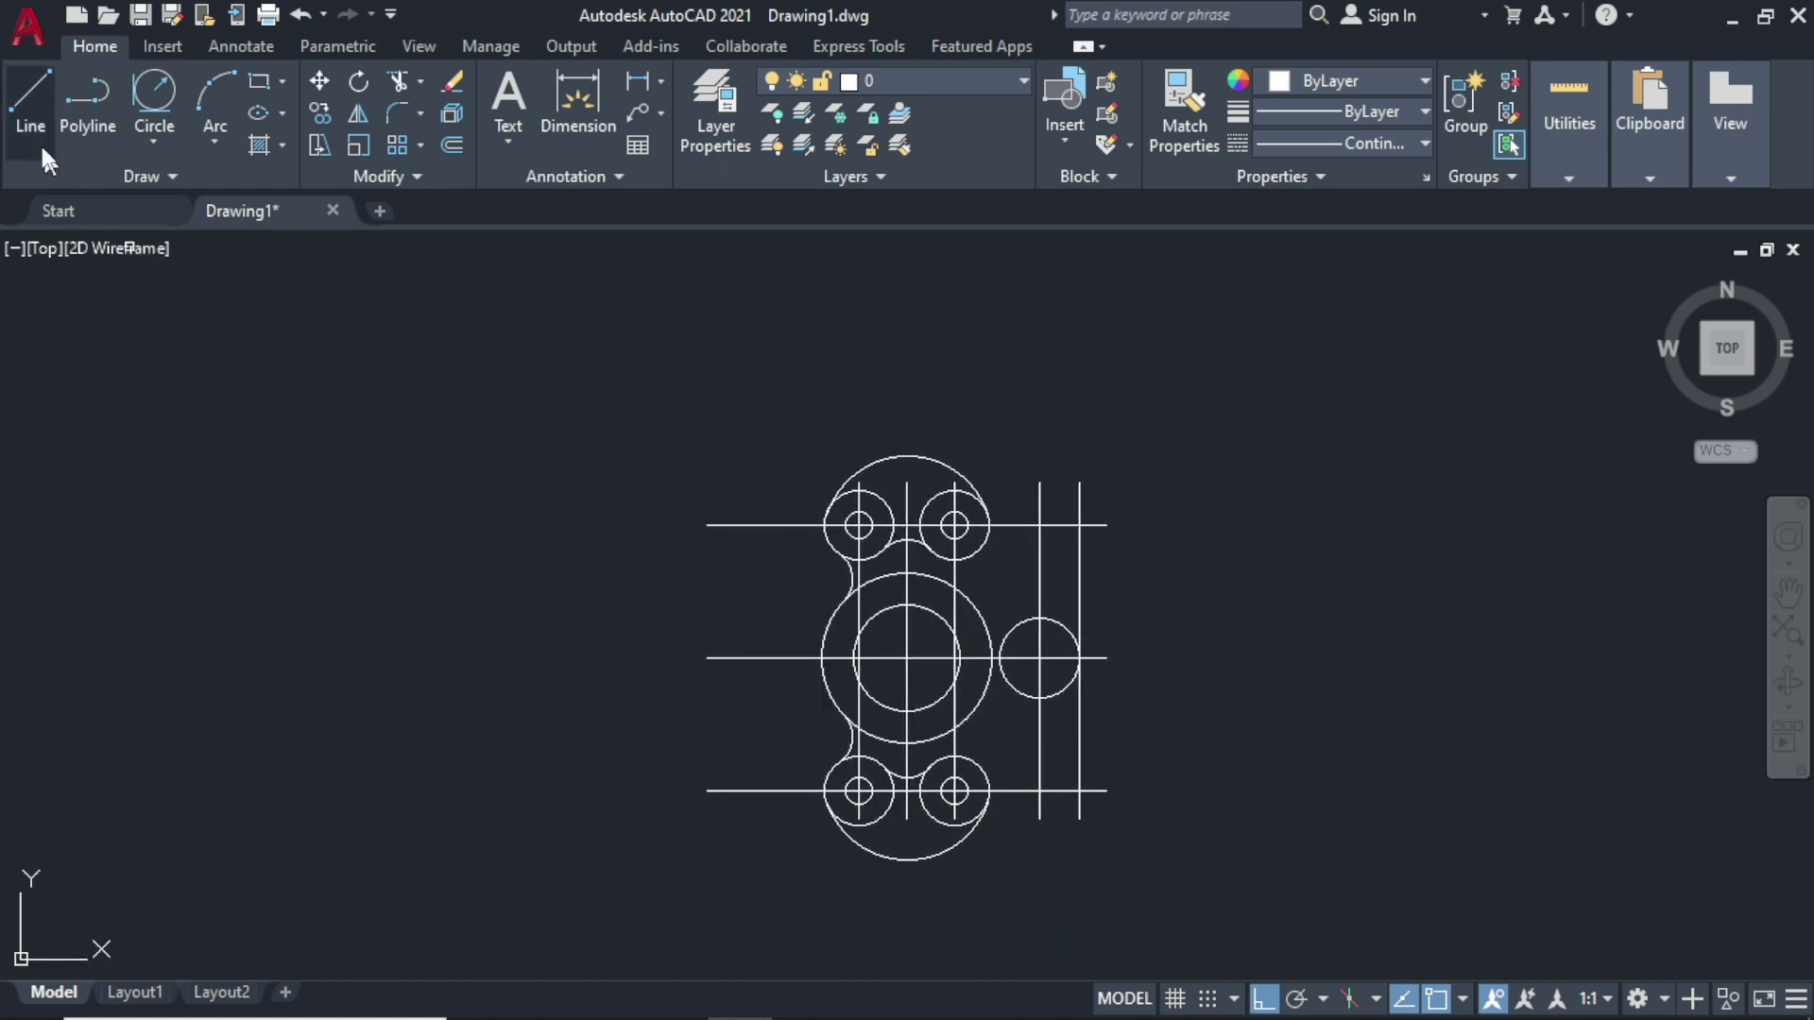
Step: Draw the upper line tangent to the hub circle and the right lobe circle
left_click(34, 90)
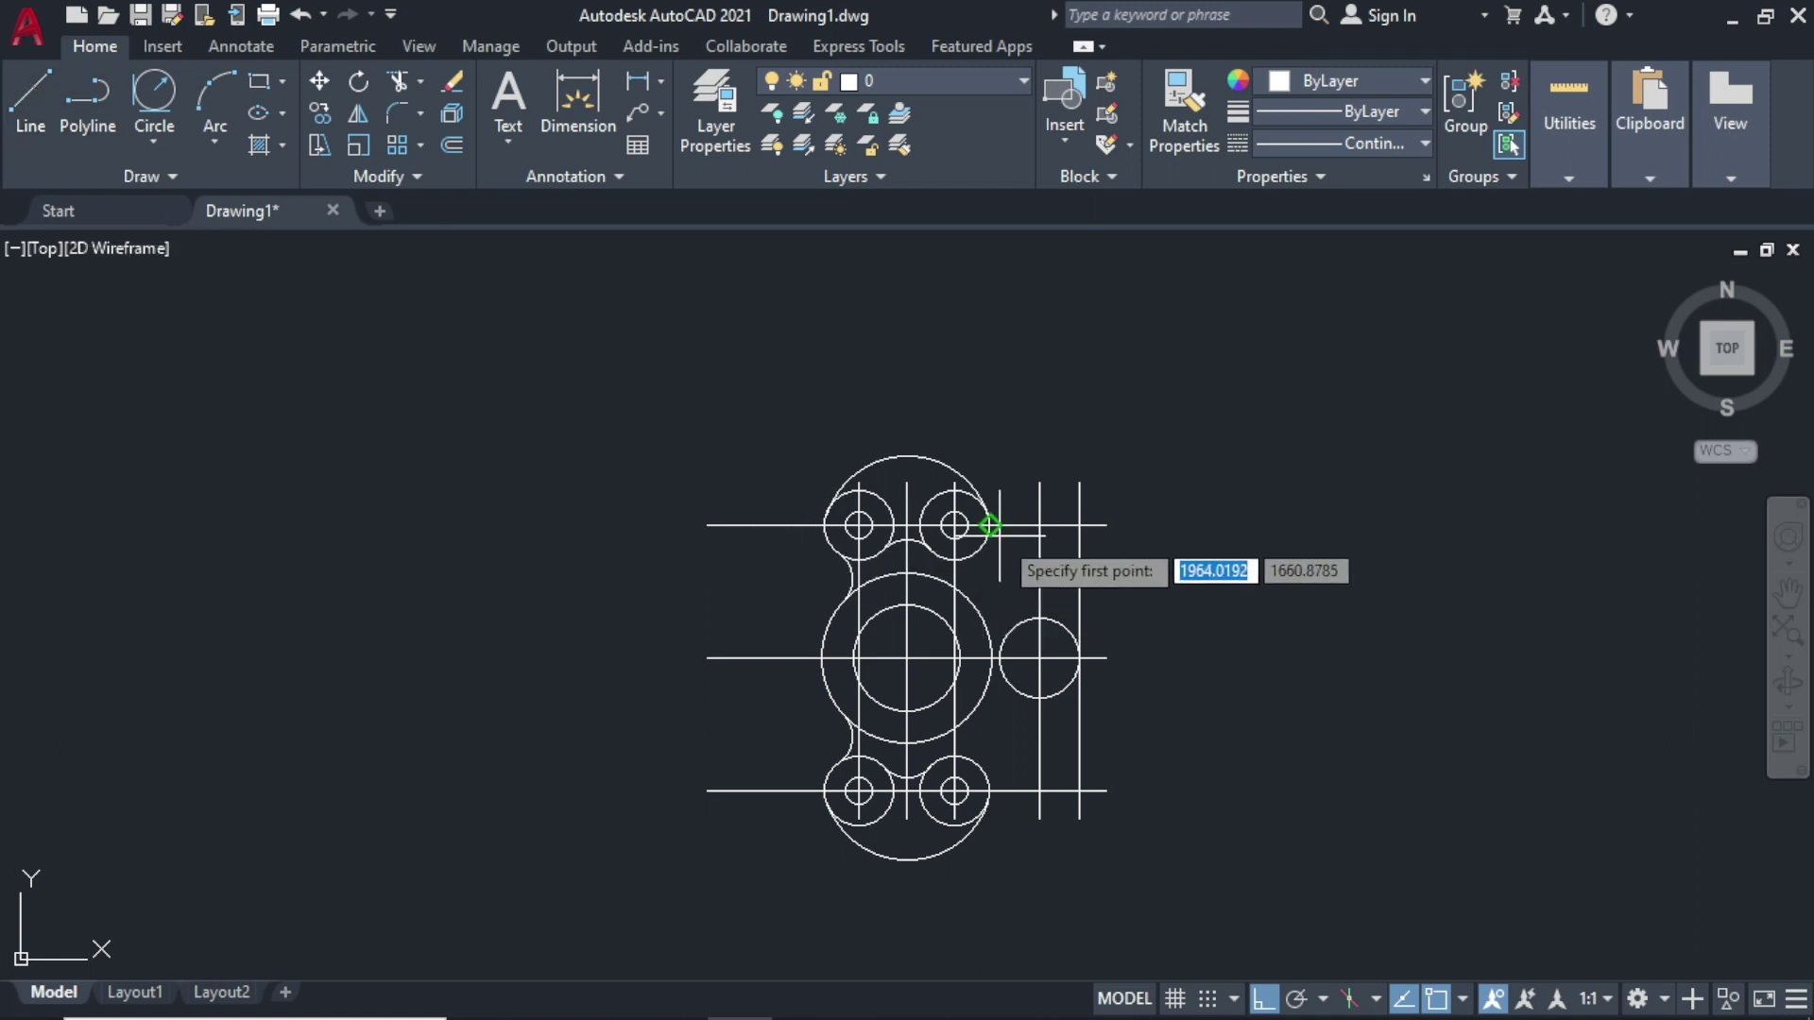
left_click(989, 526)
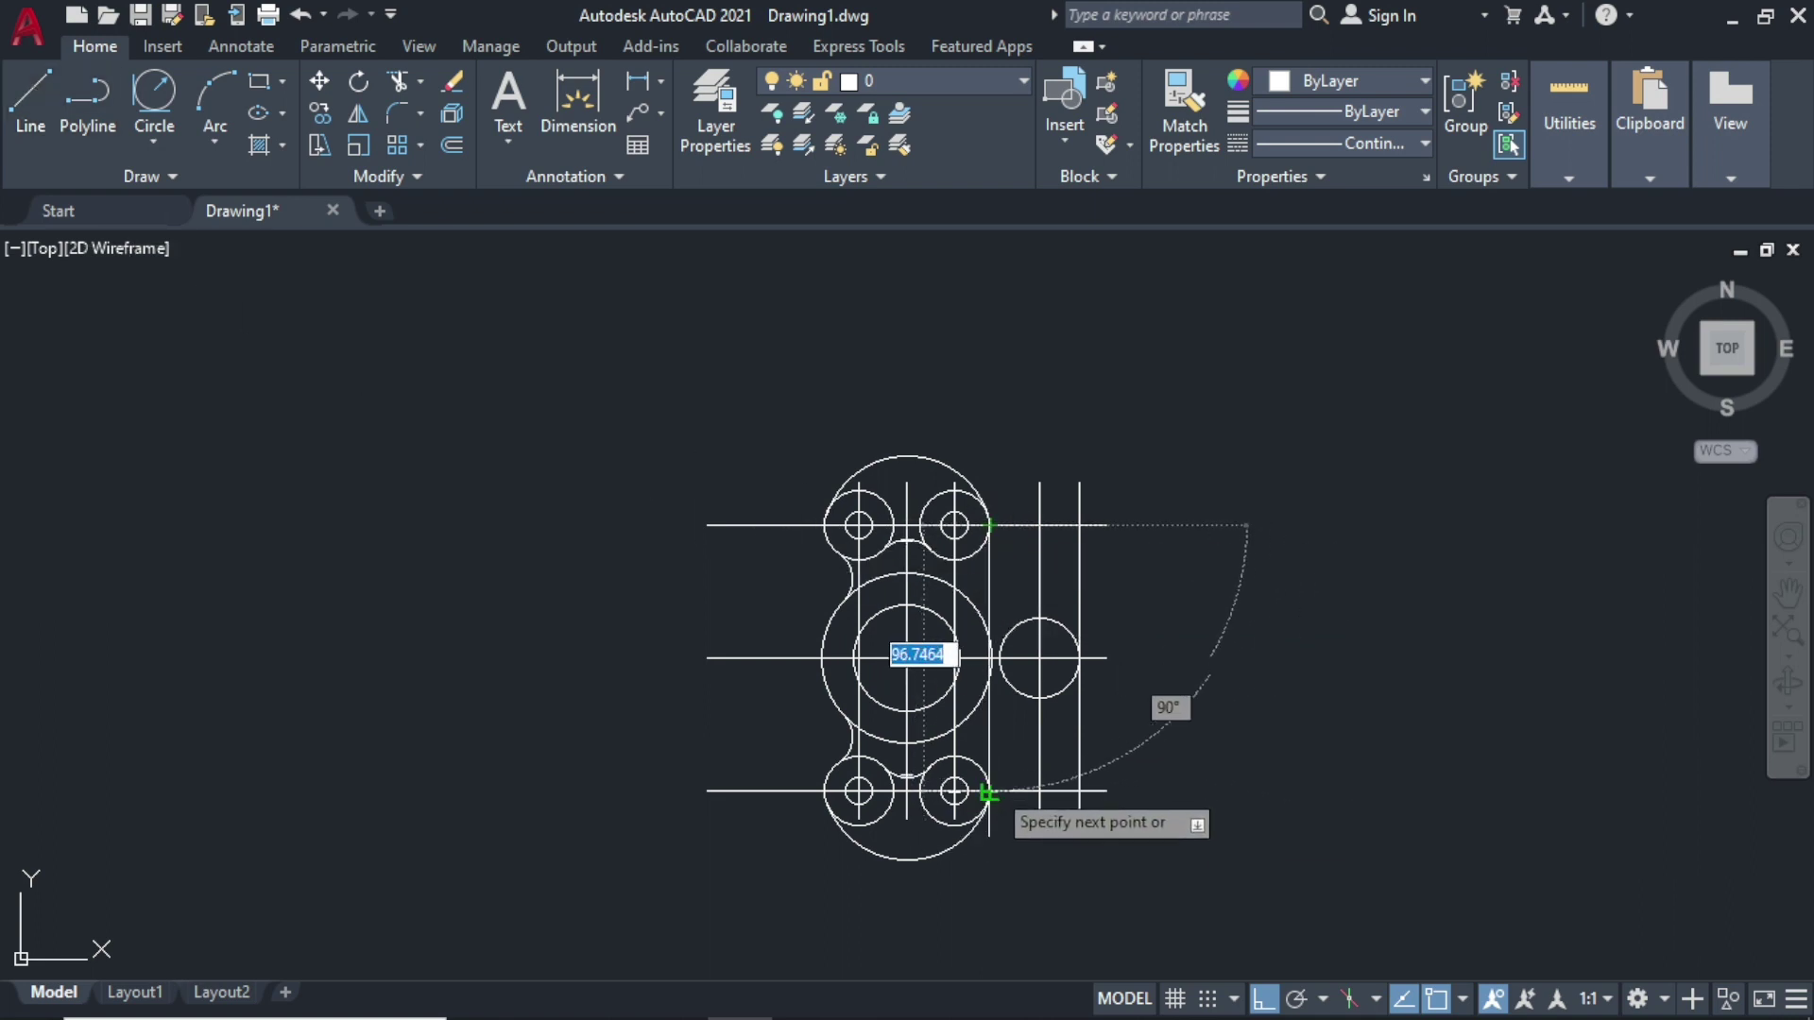
scroll(988, 808, "up", 2)
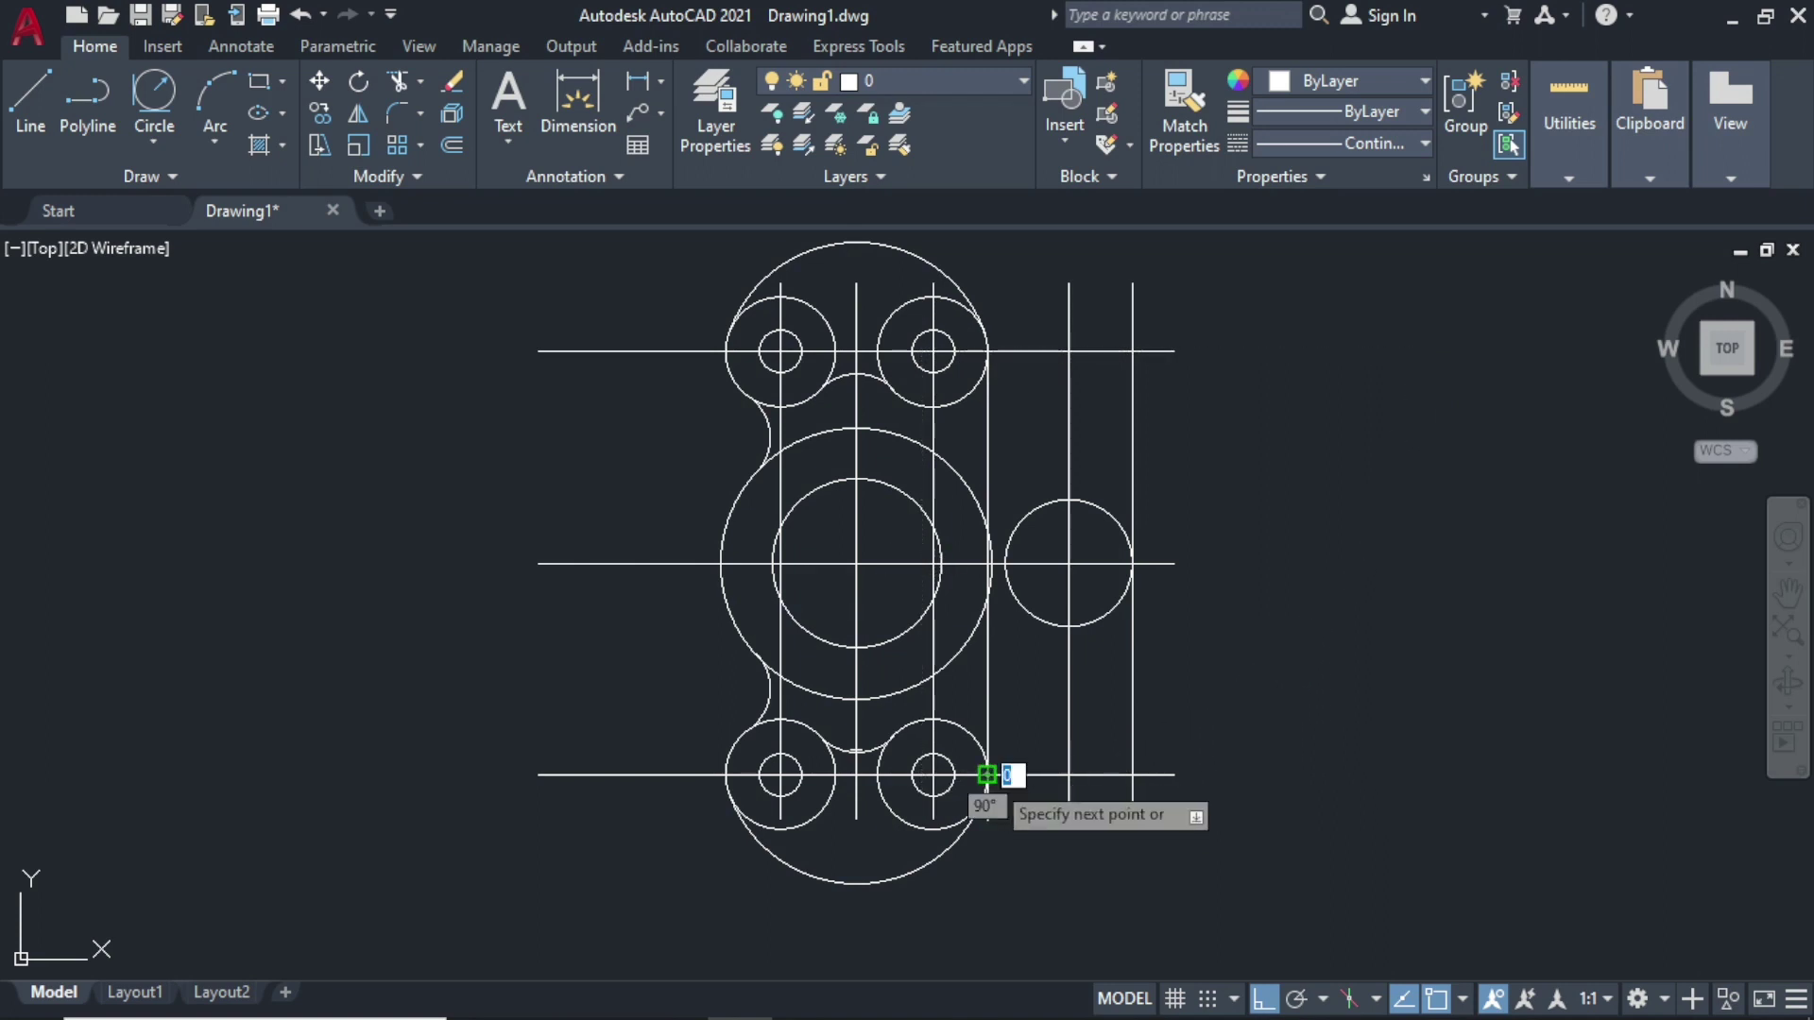
right_click(986, 776)
left_click(1060, 517)
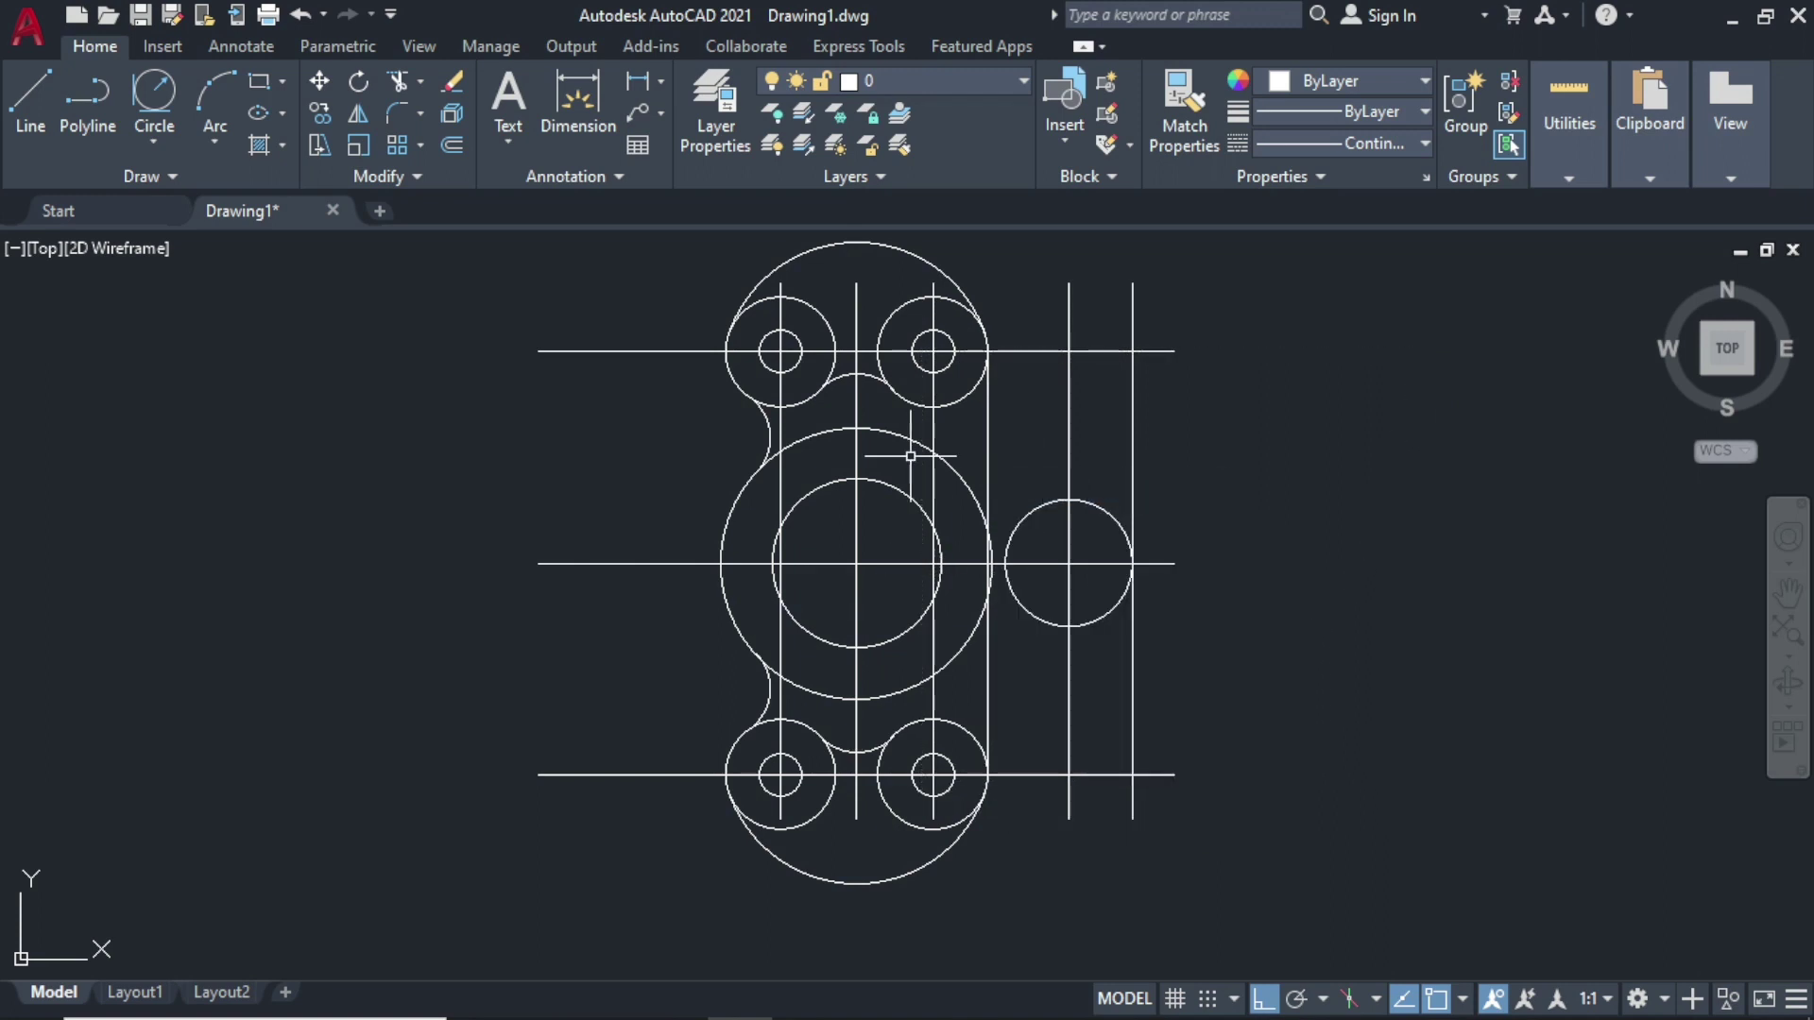
left_click(30, 94)
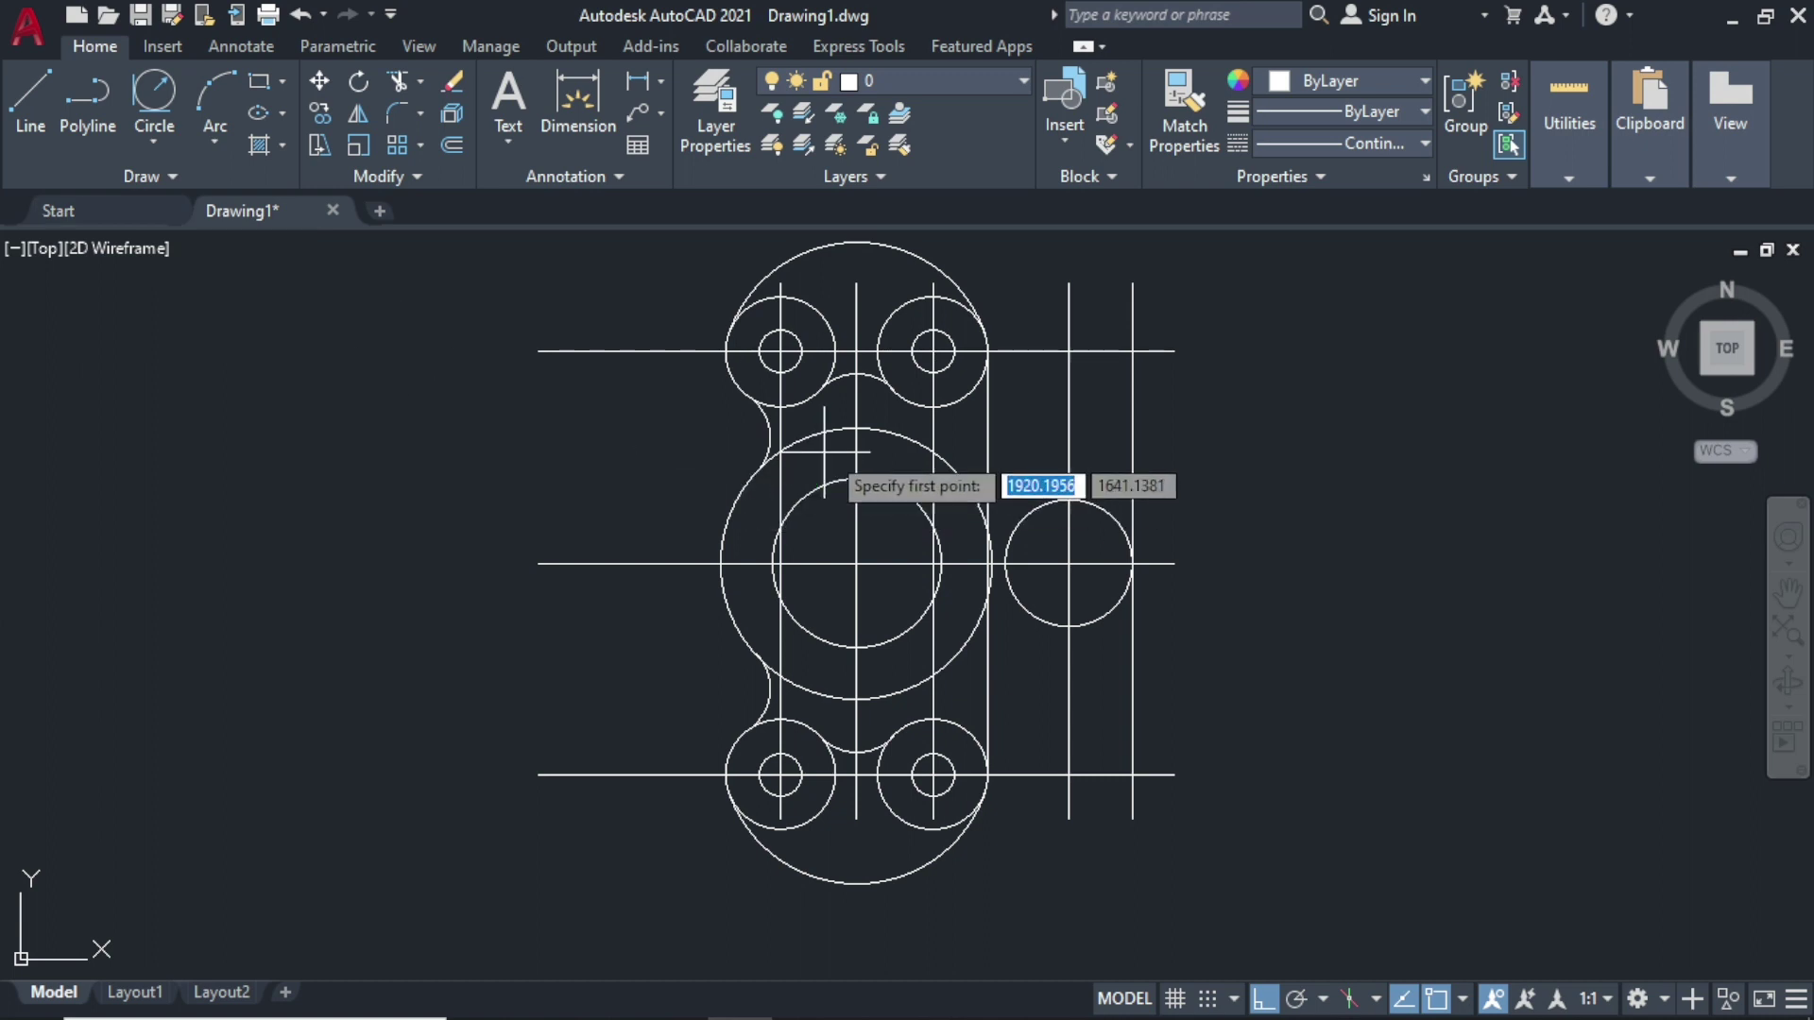
left_click(856, 427)
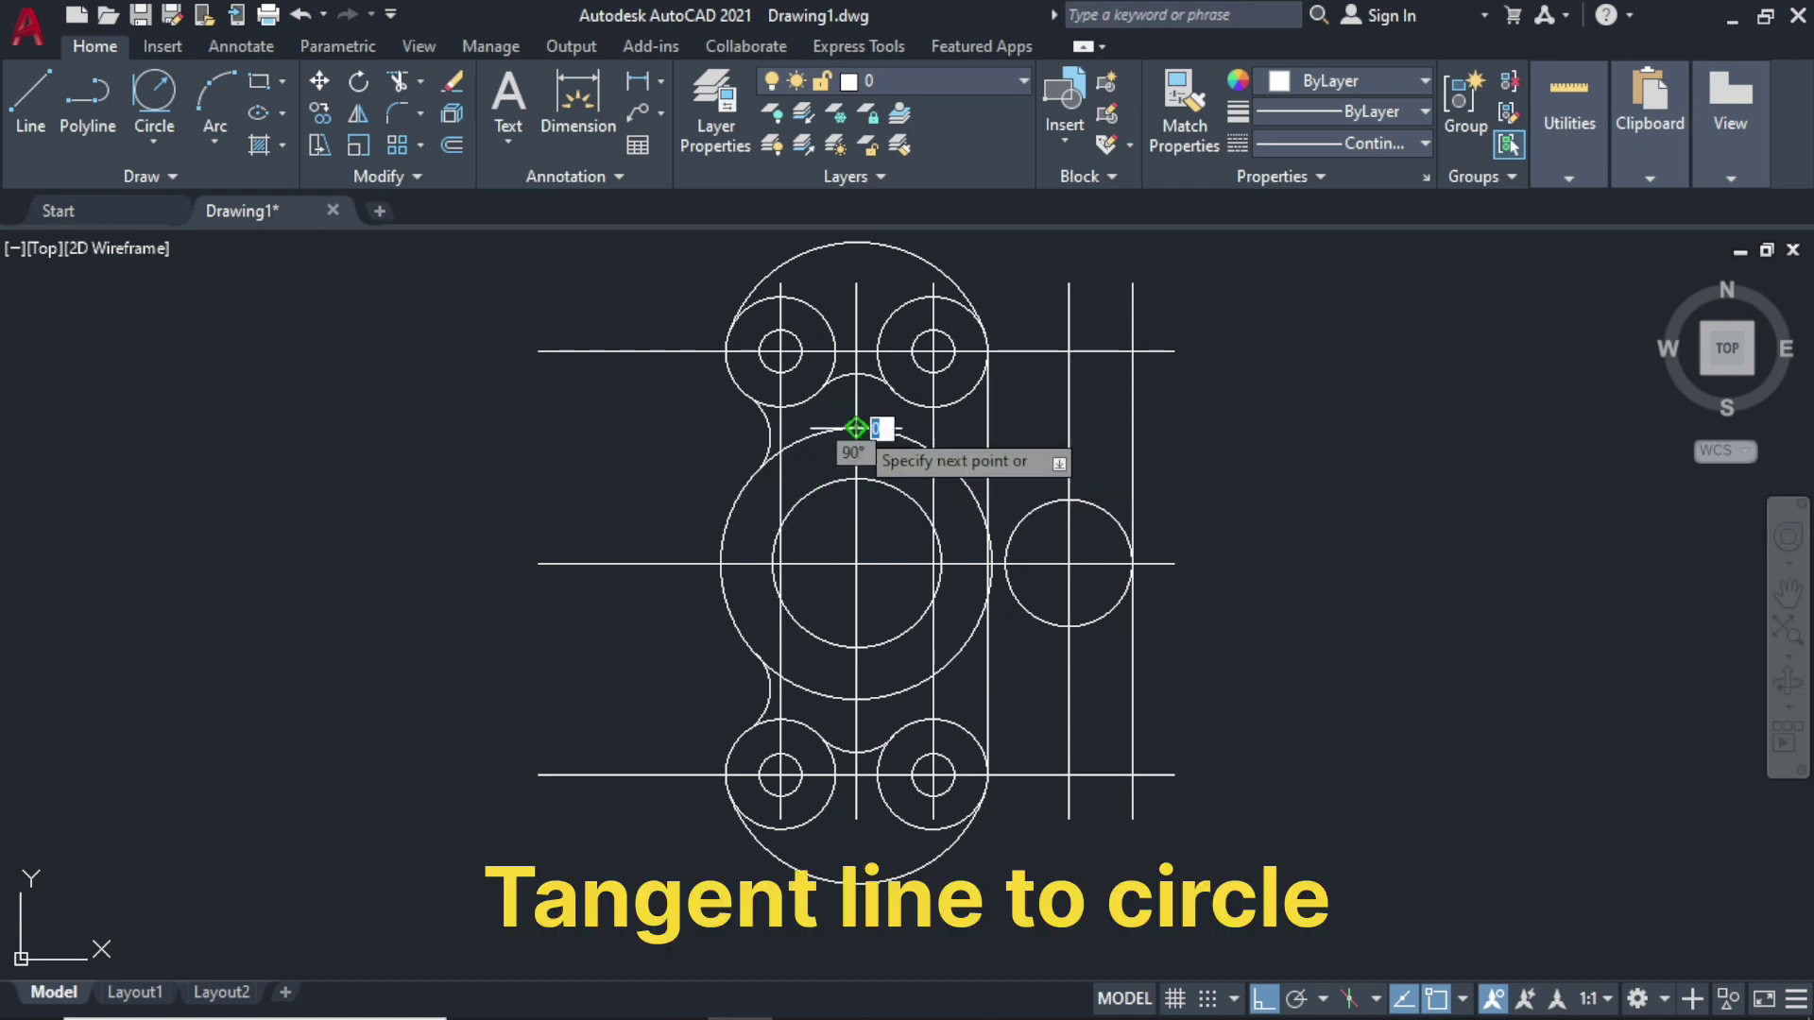
left_click(1088, 501)
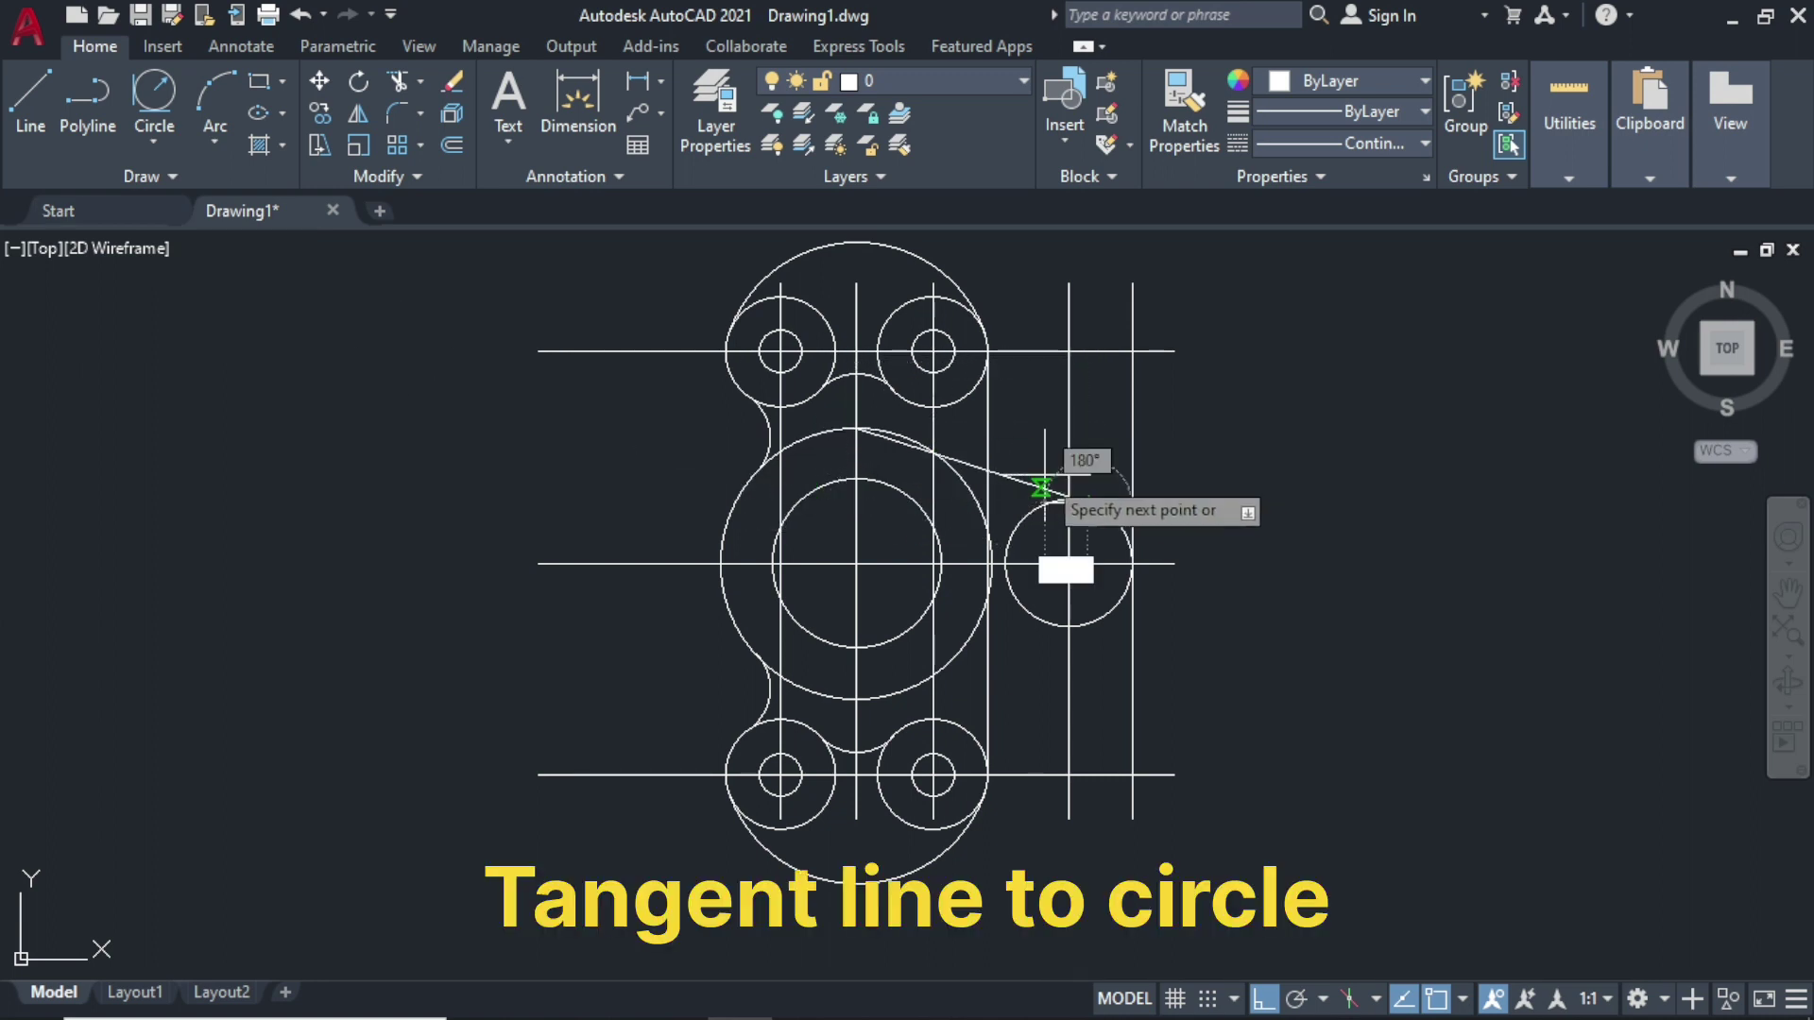
right_click(899, 428)
left_click(911, 448)
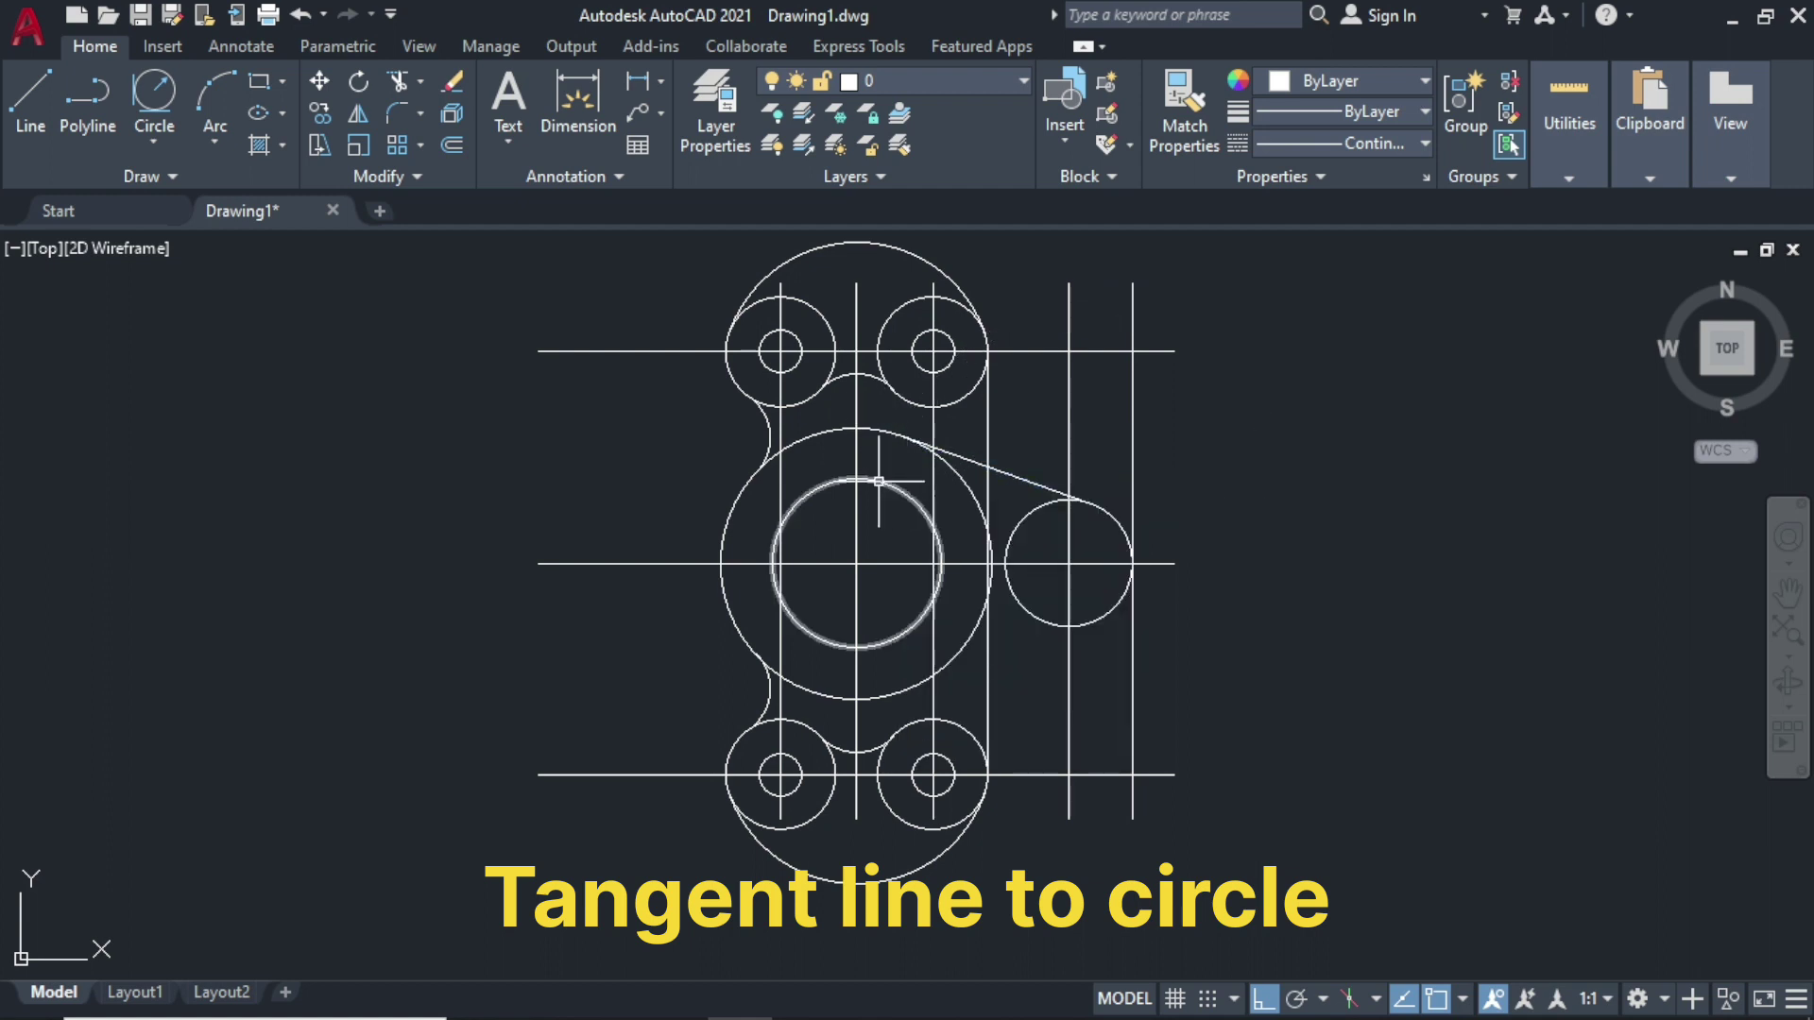
Step: Draw the lower line tangent to the hub circle and the right lobe circle
type("L")
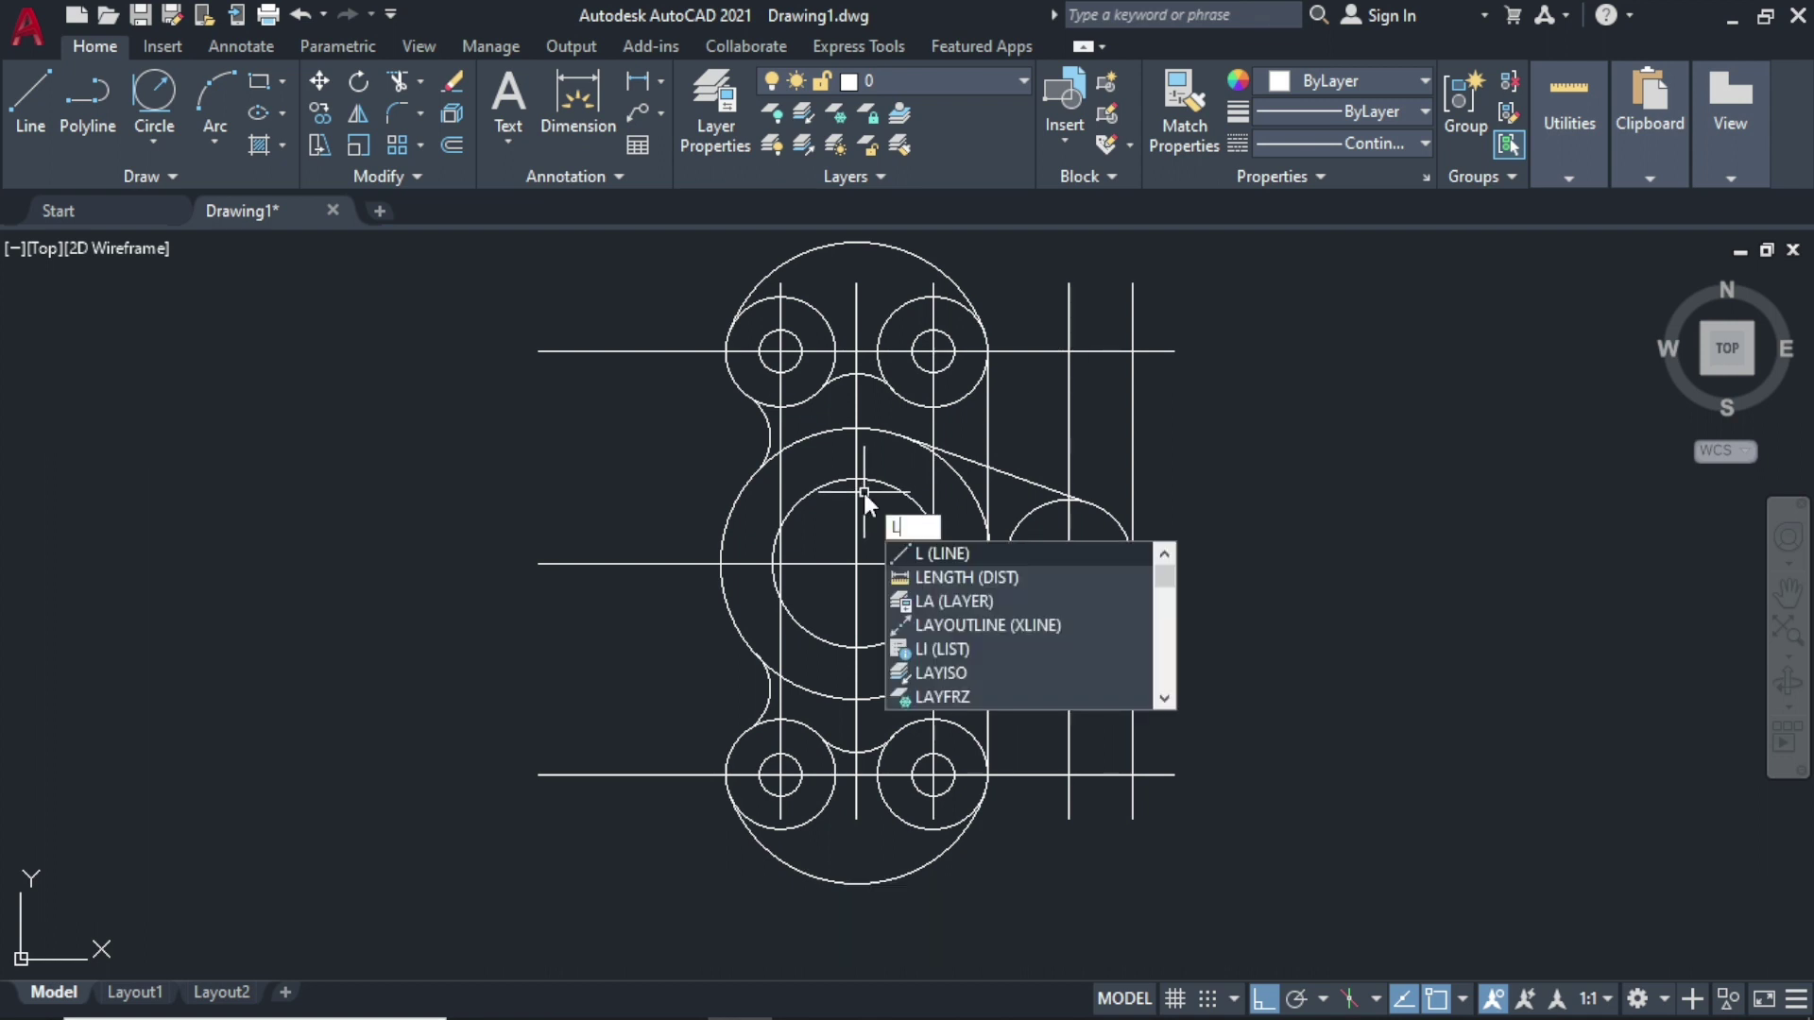
key("Return")
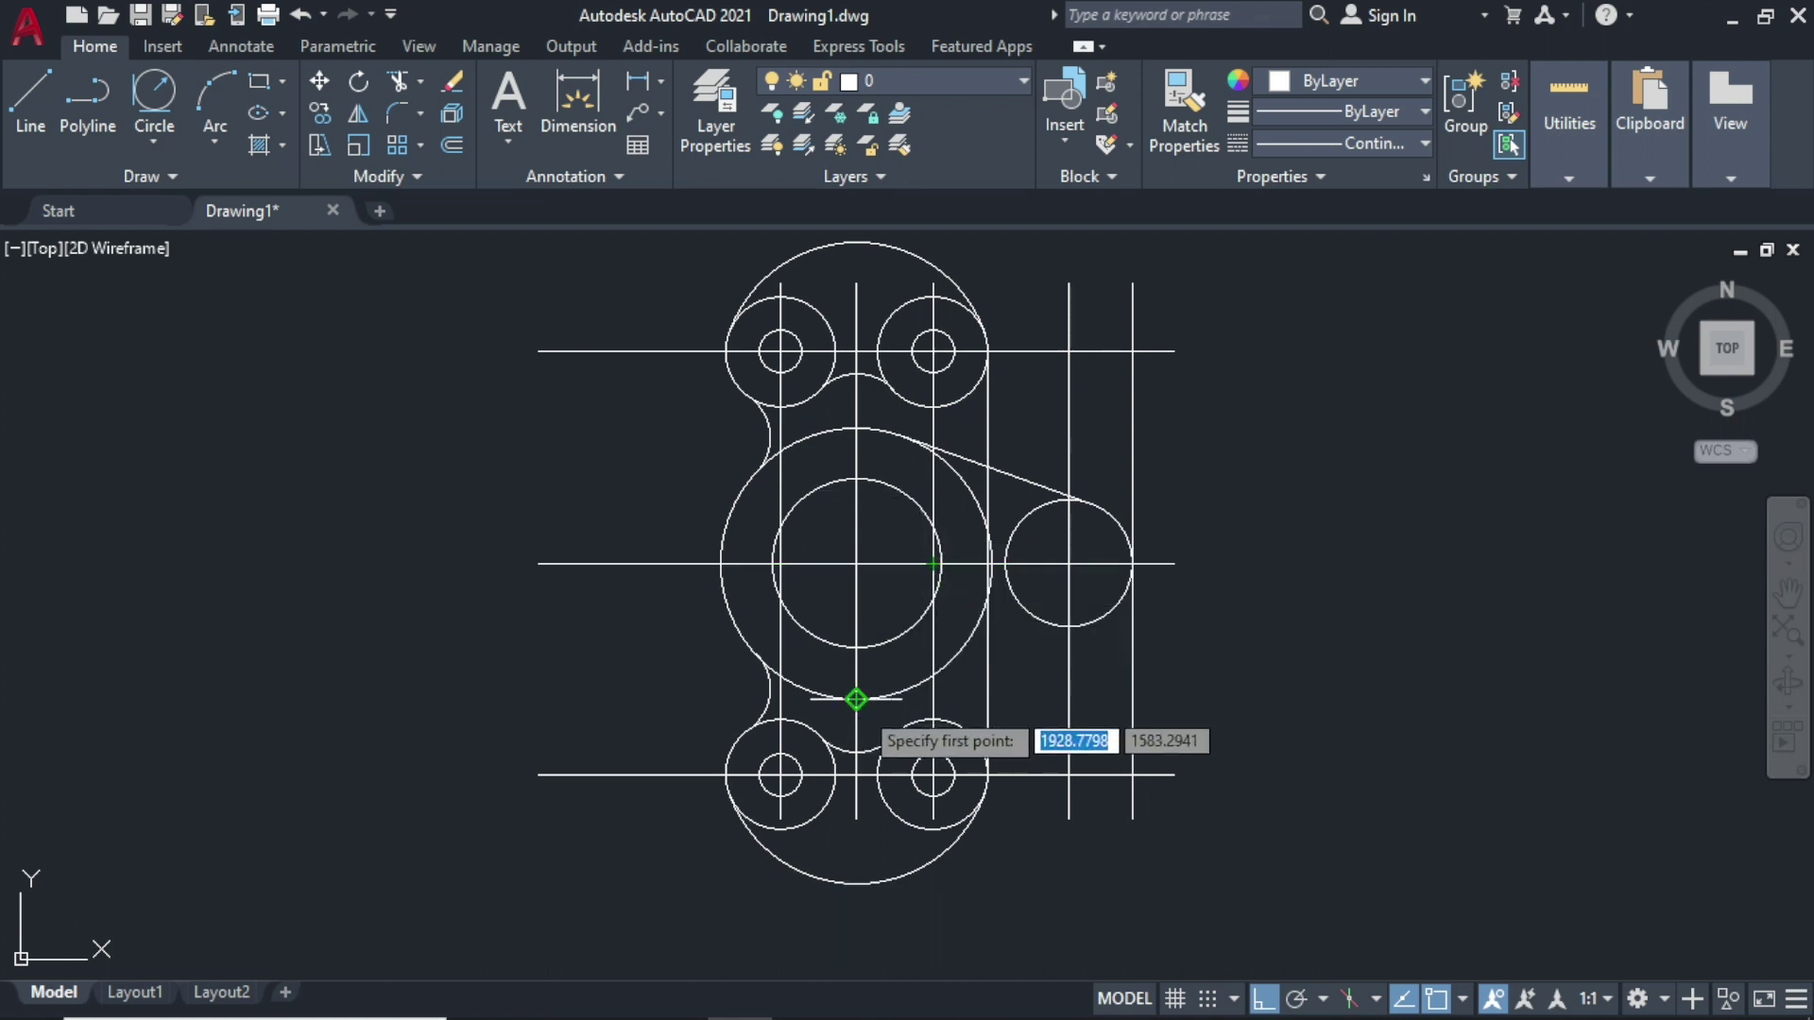
left_click(856, 699)
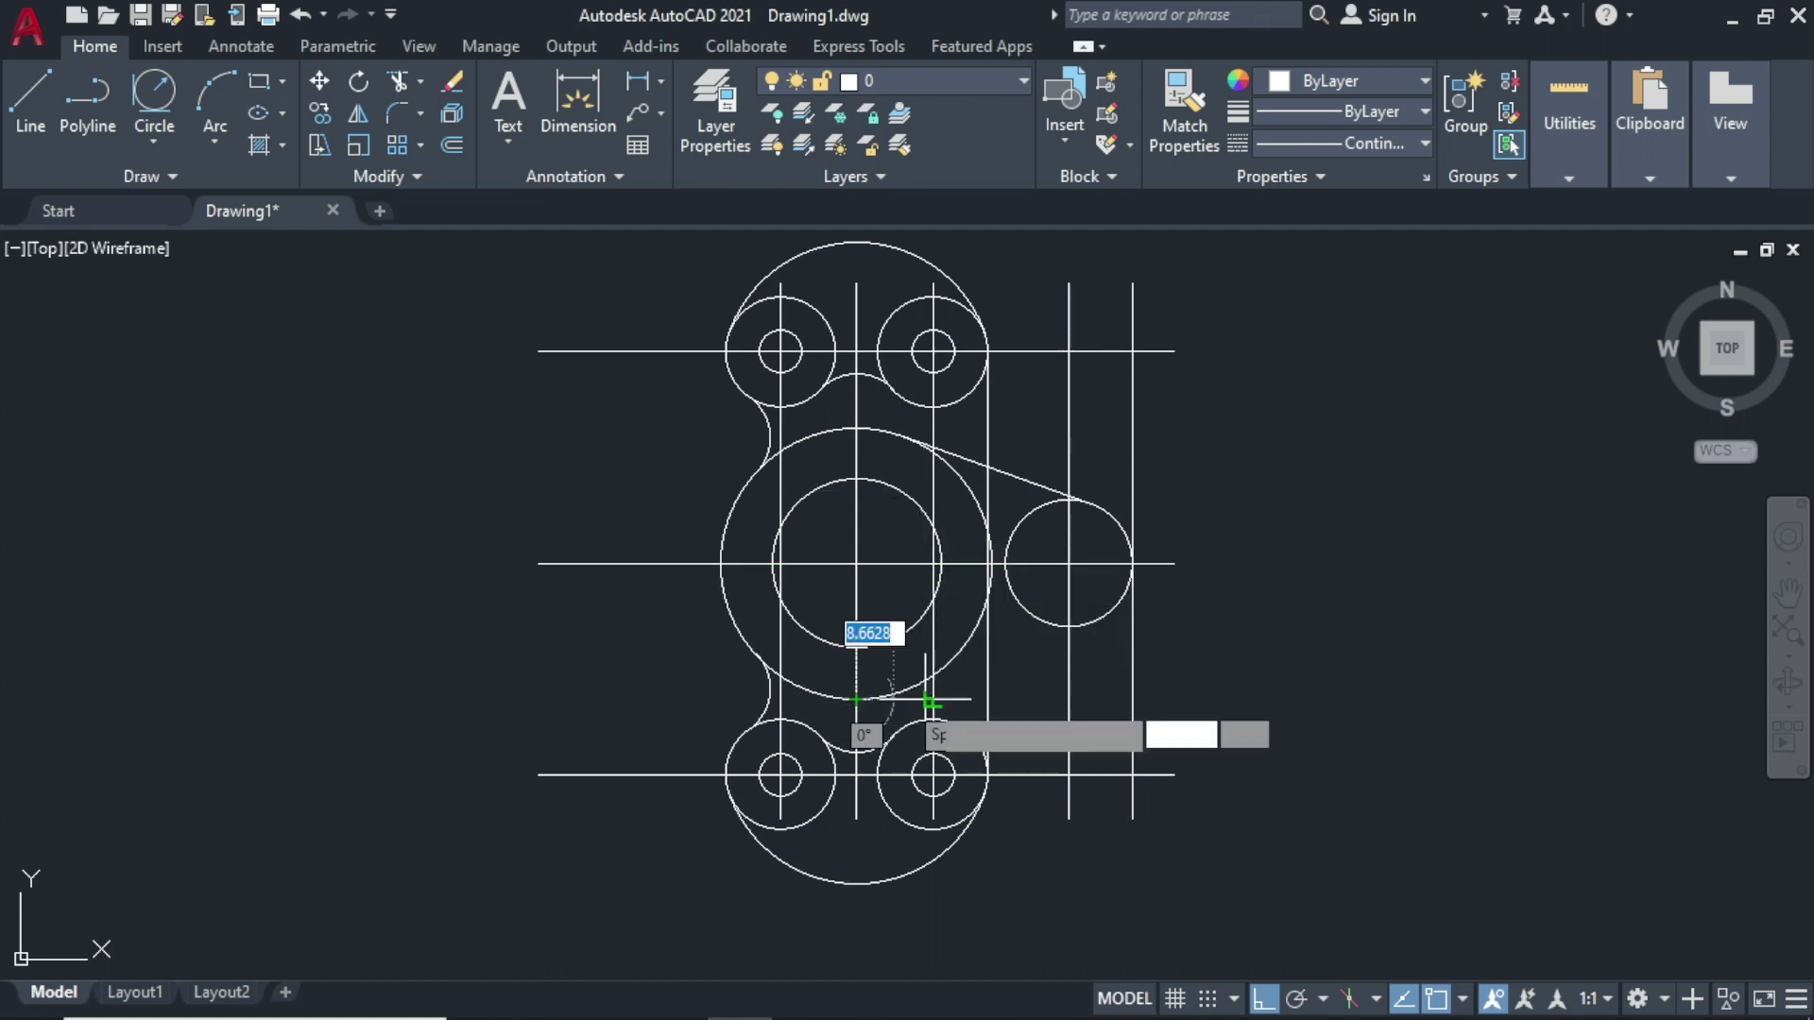
left_click(1090, 623)
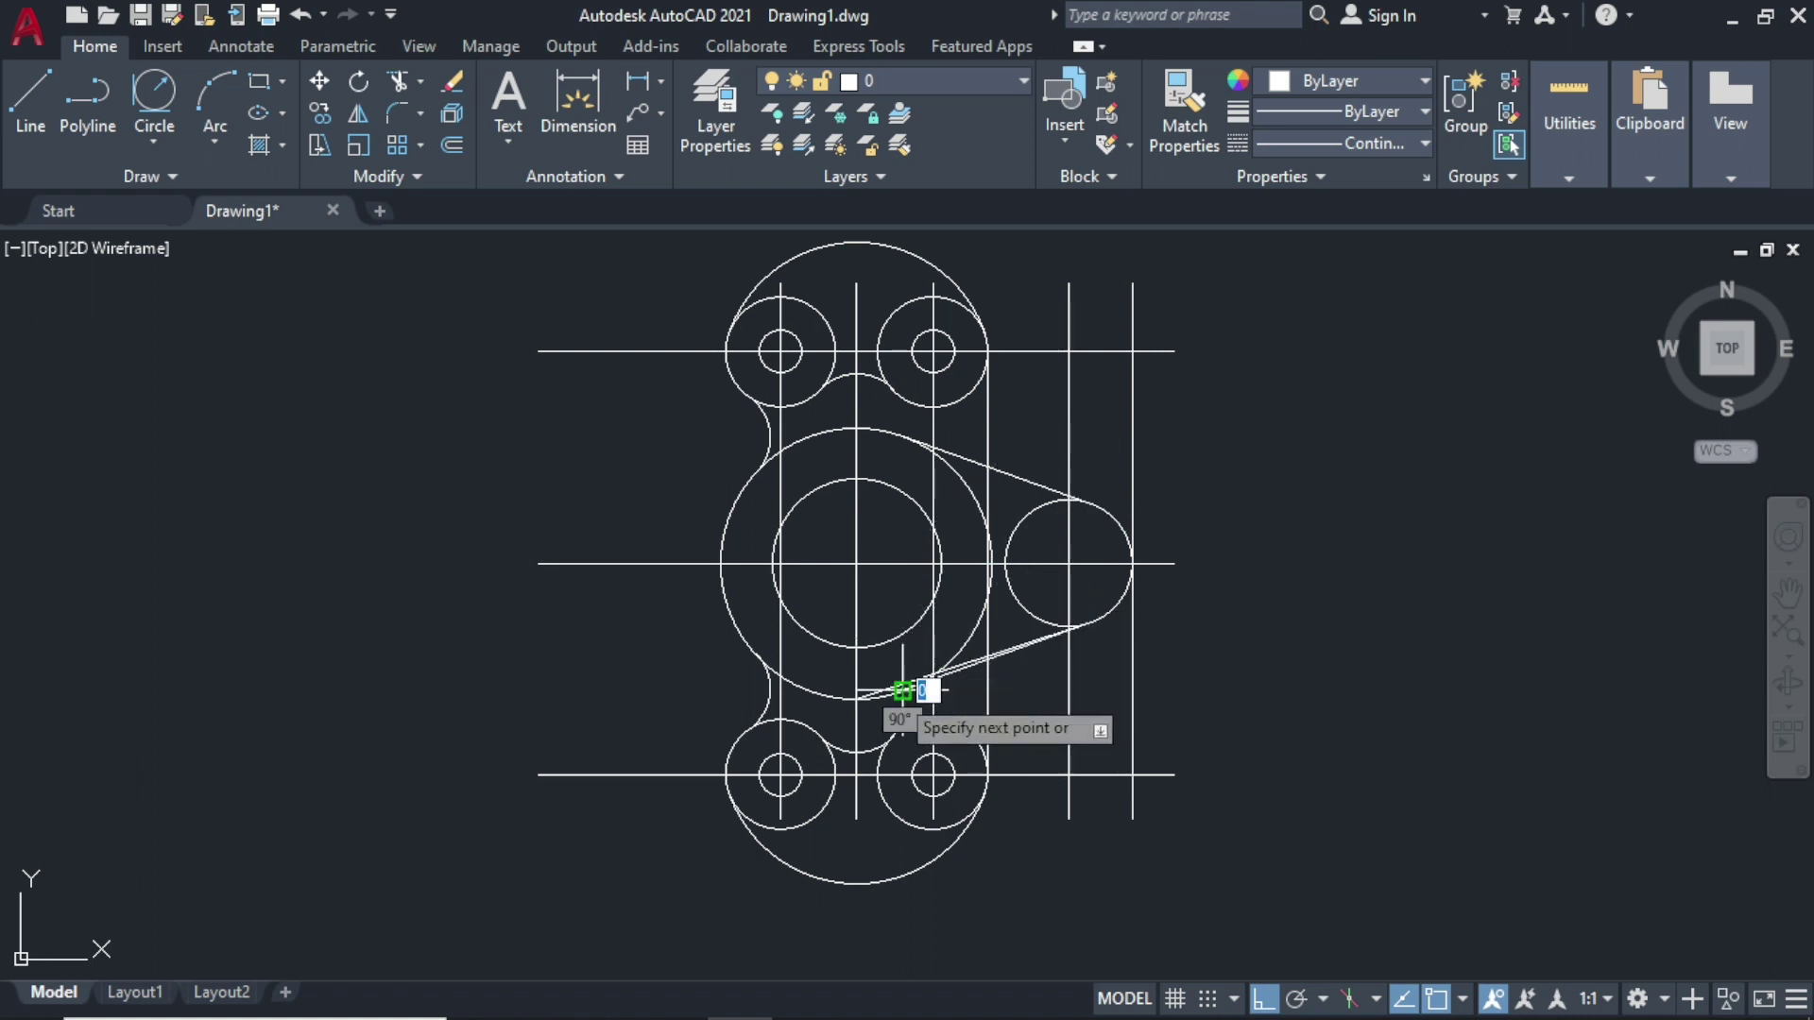
right_click(907, 694)
left_click(977, 381)
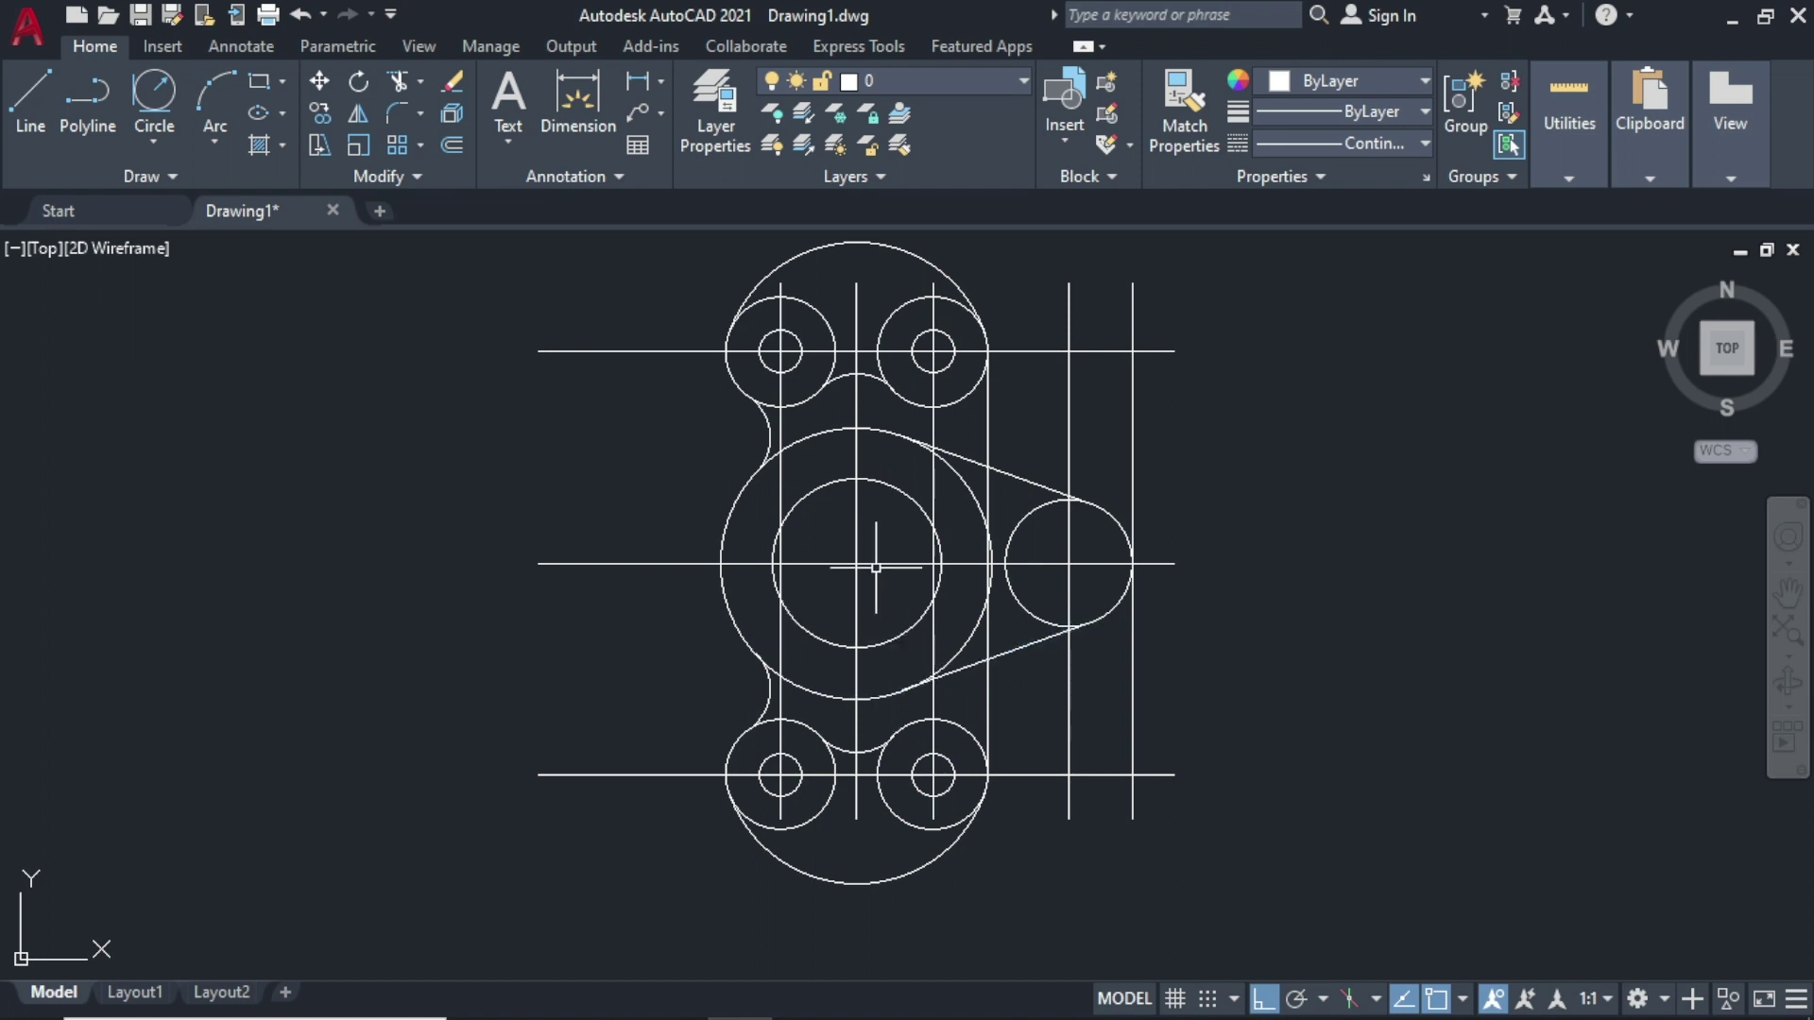
middle_click_drag(575, 689, 562, 685)
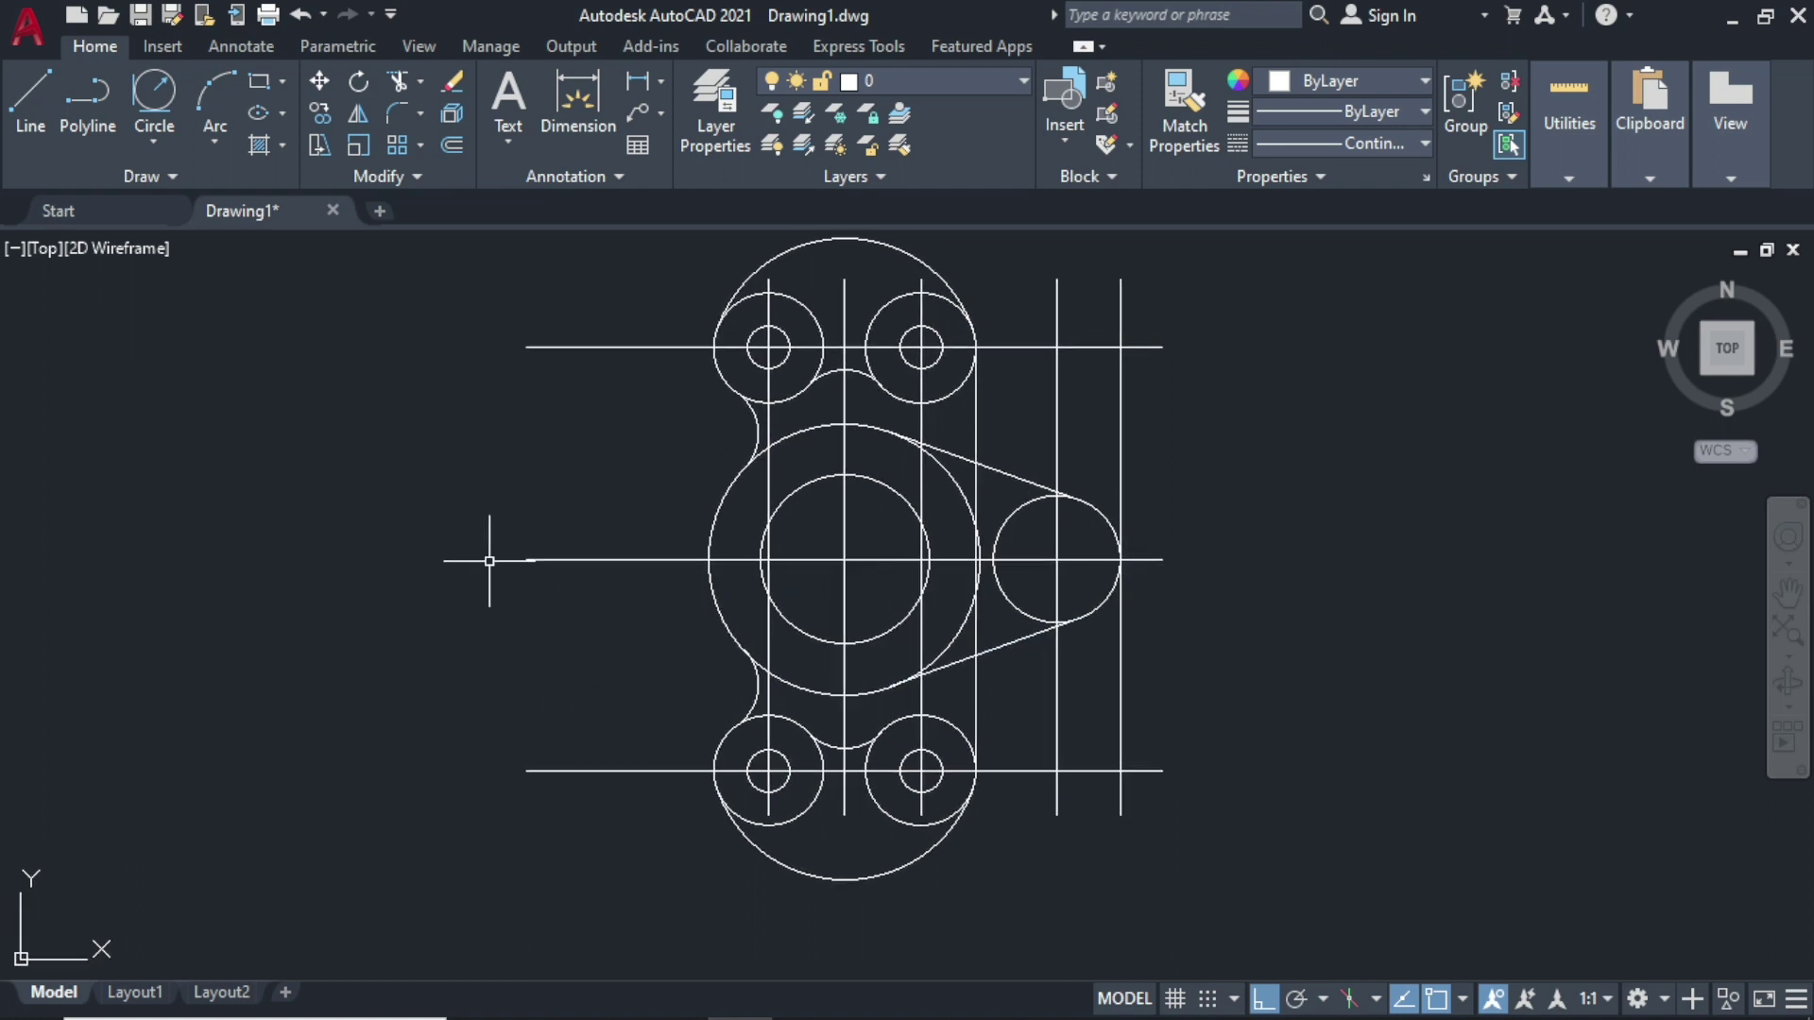
Step: Trim away the small circle's lower-left and upper-left inner arcs
left_click(394, 85)
right_click(385, 402)
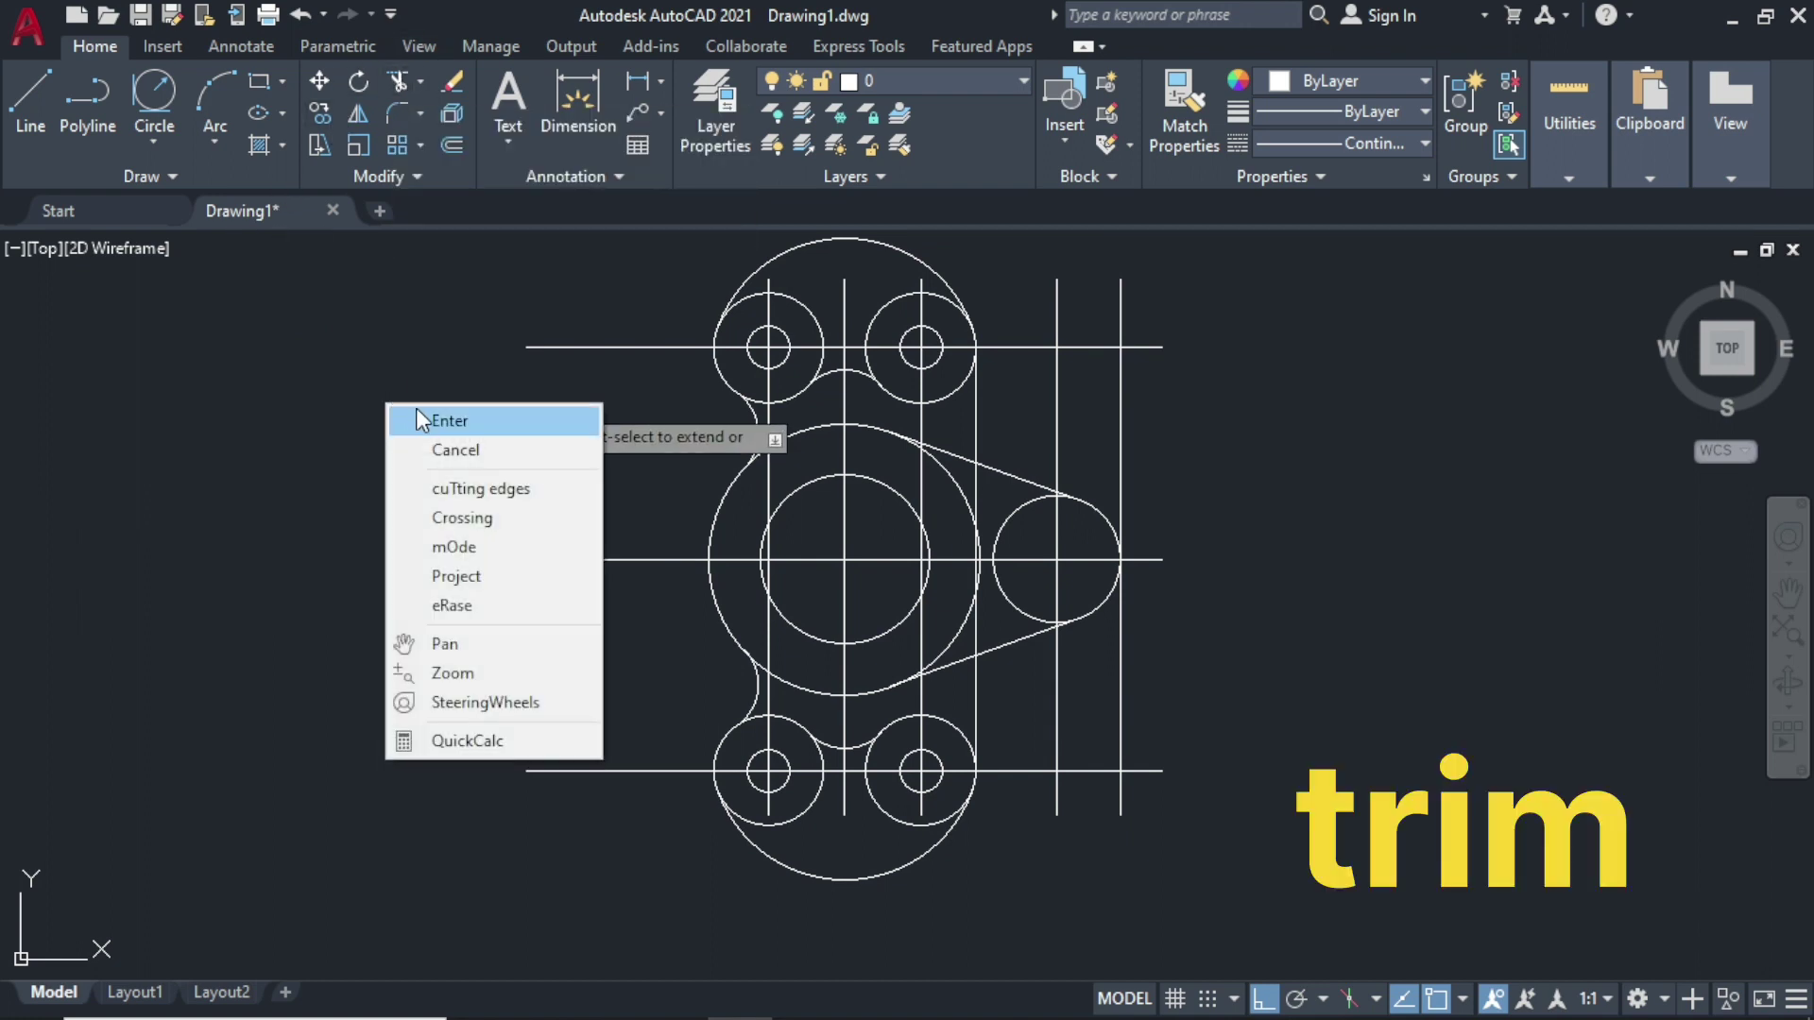
left_click(421, 420)
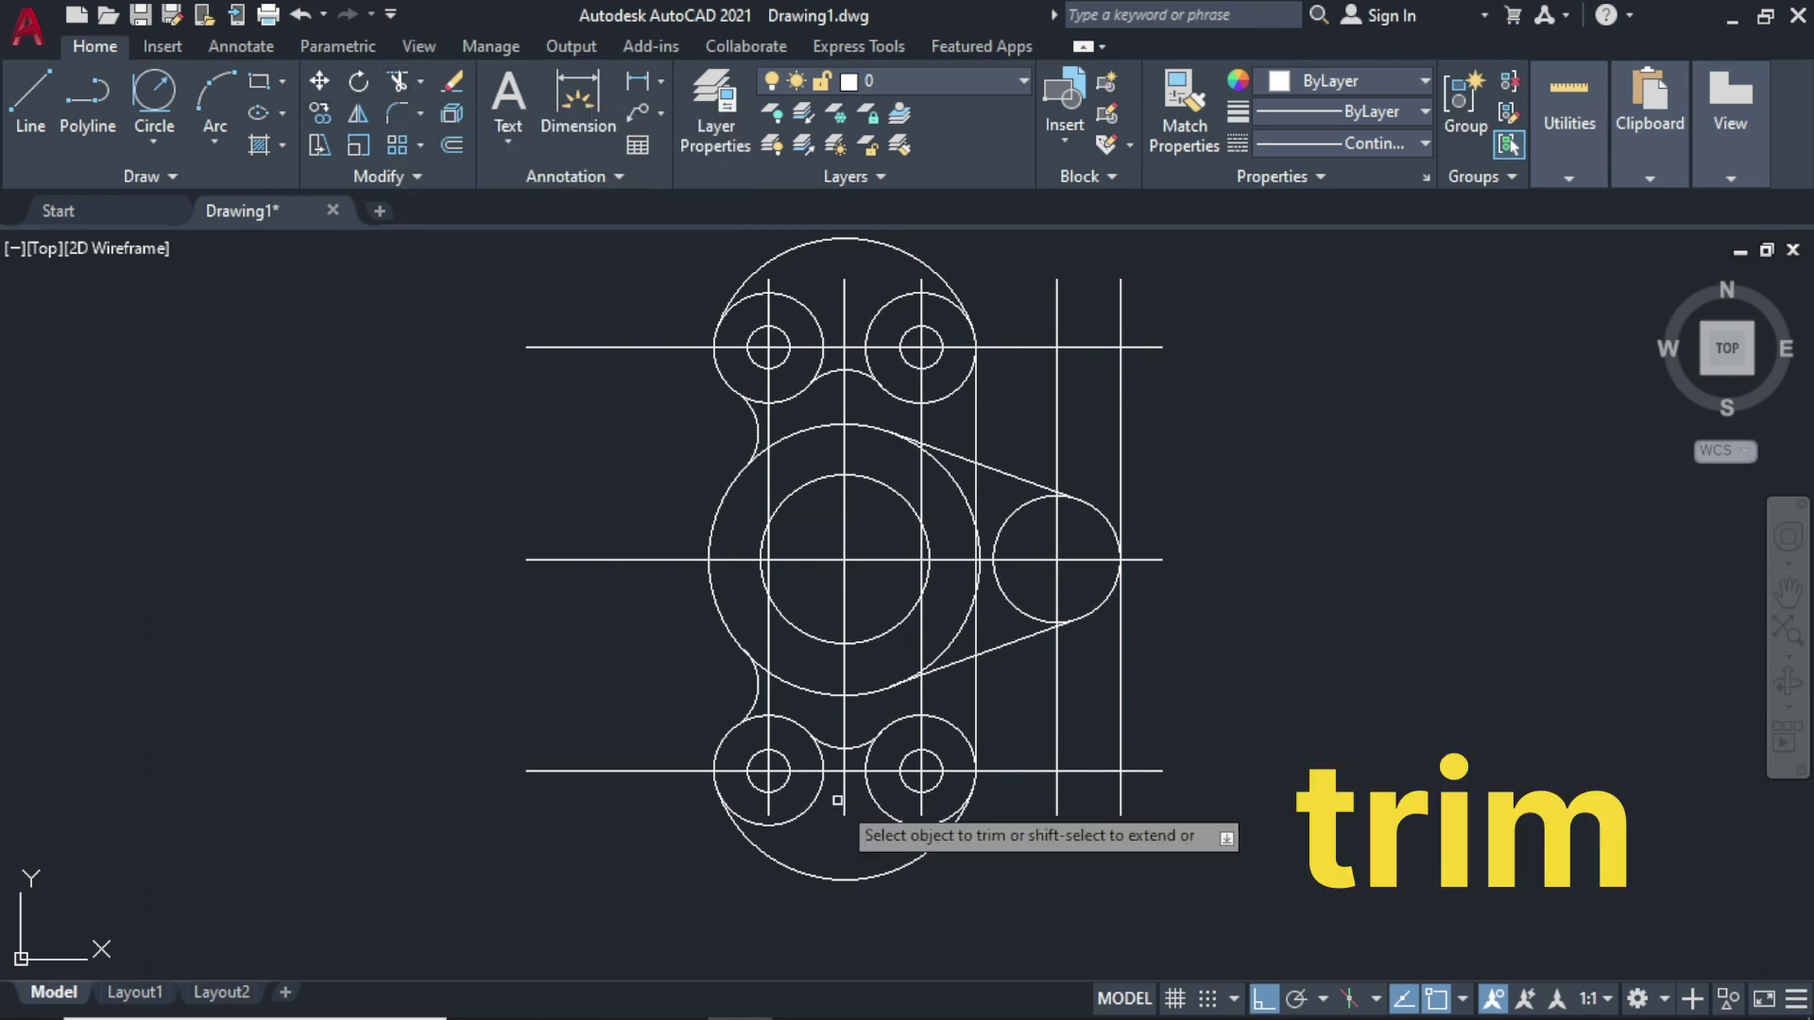
left_click(1017, 605)
left_click(1008, 524)
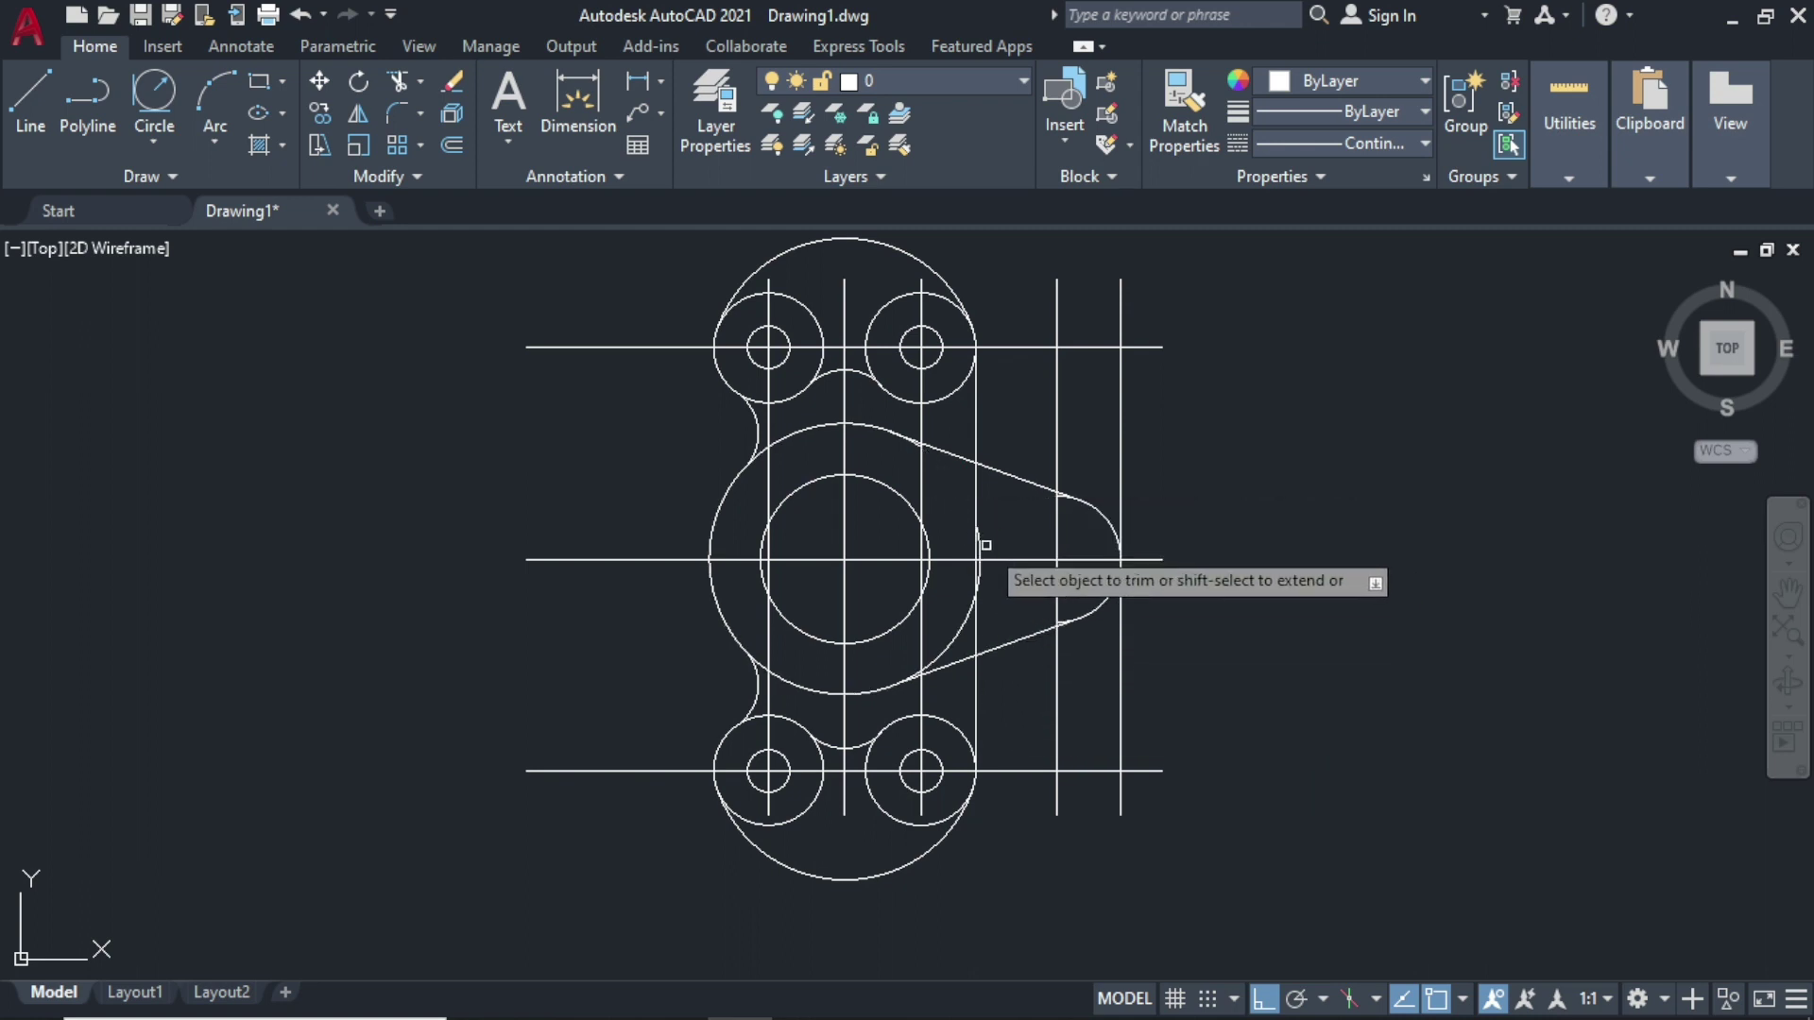
Step: Trim the leftover vertical line pieces, arc bulges and short overlap between the tangent lines
scroll(948, 587, "up", 2)
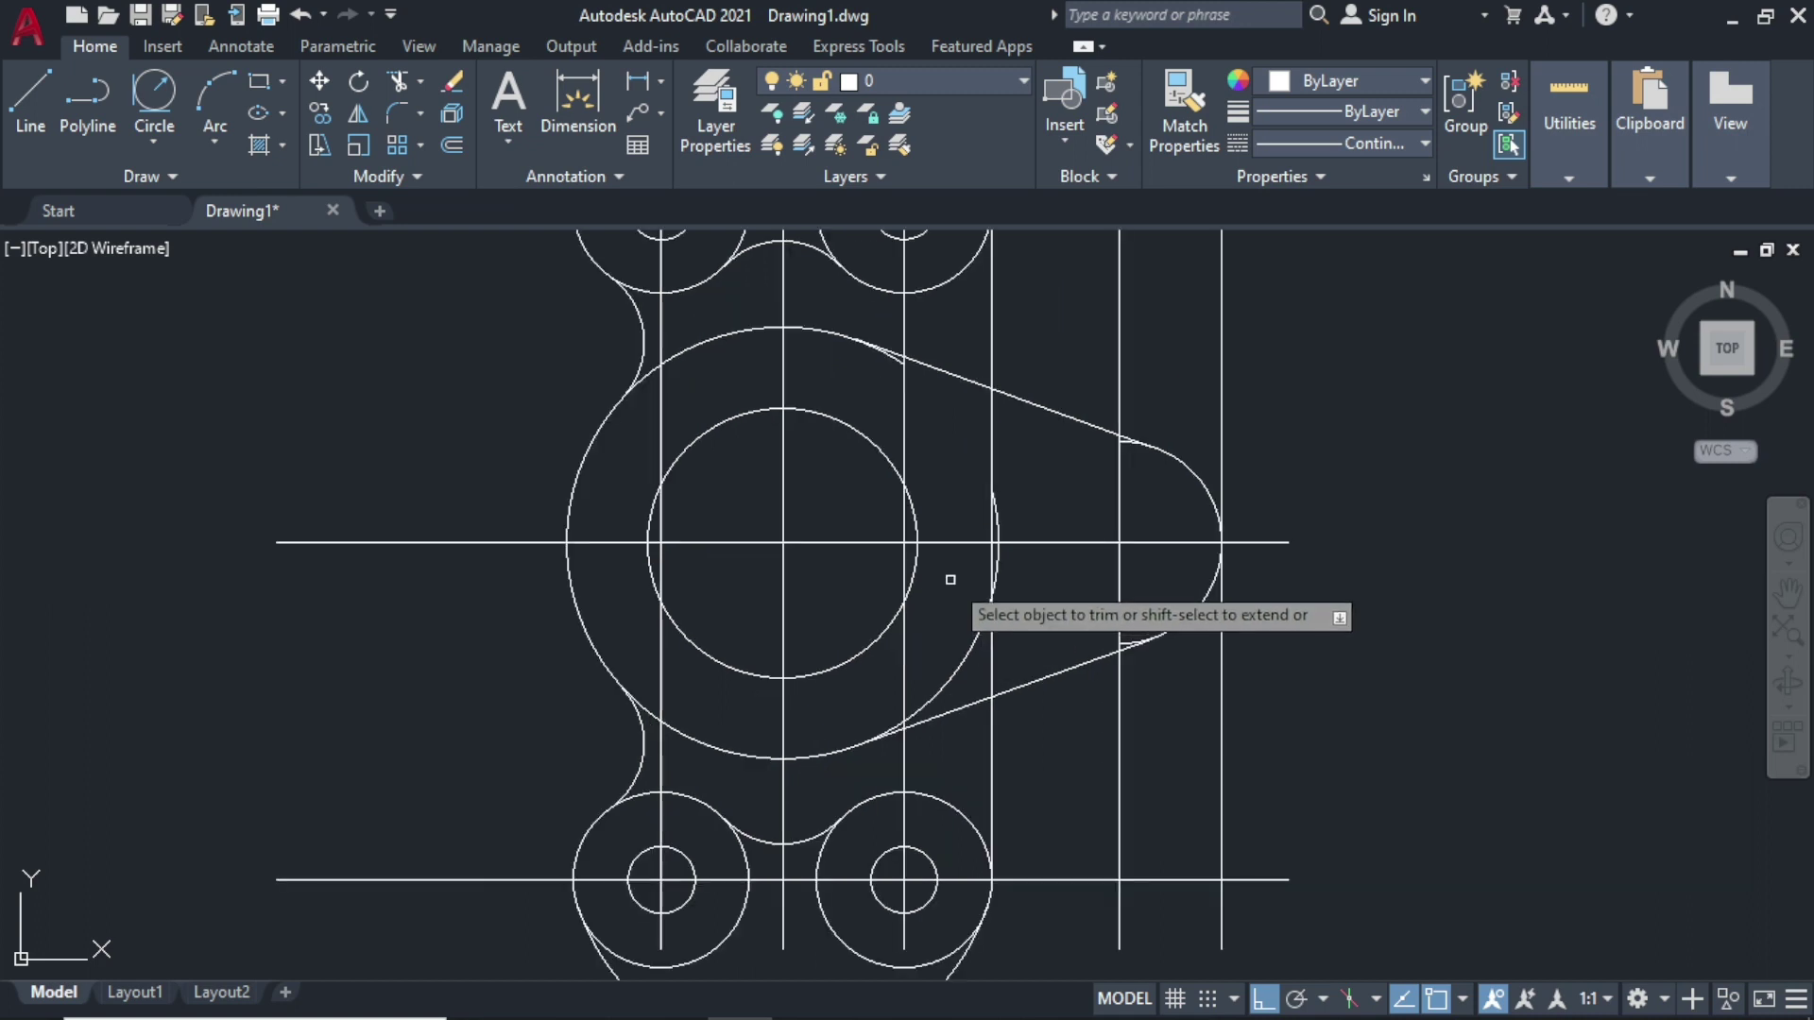
left_click(988, 446)
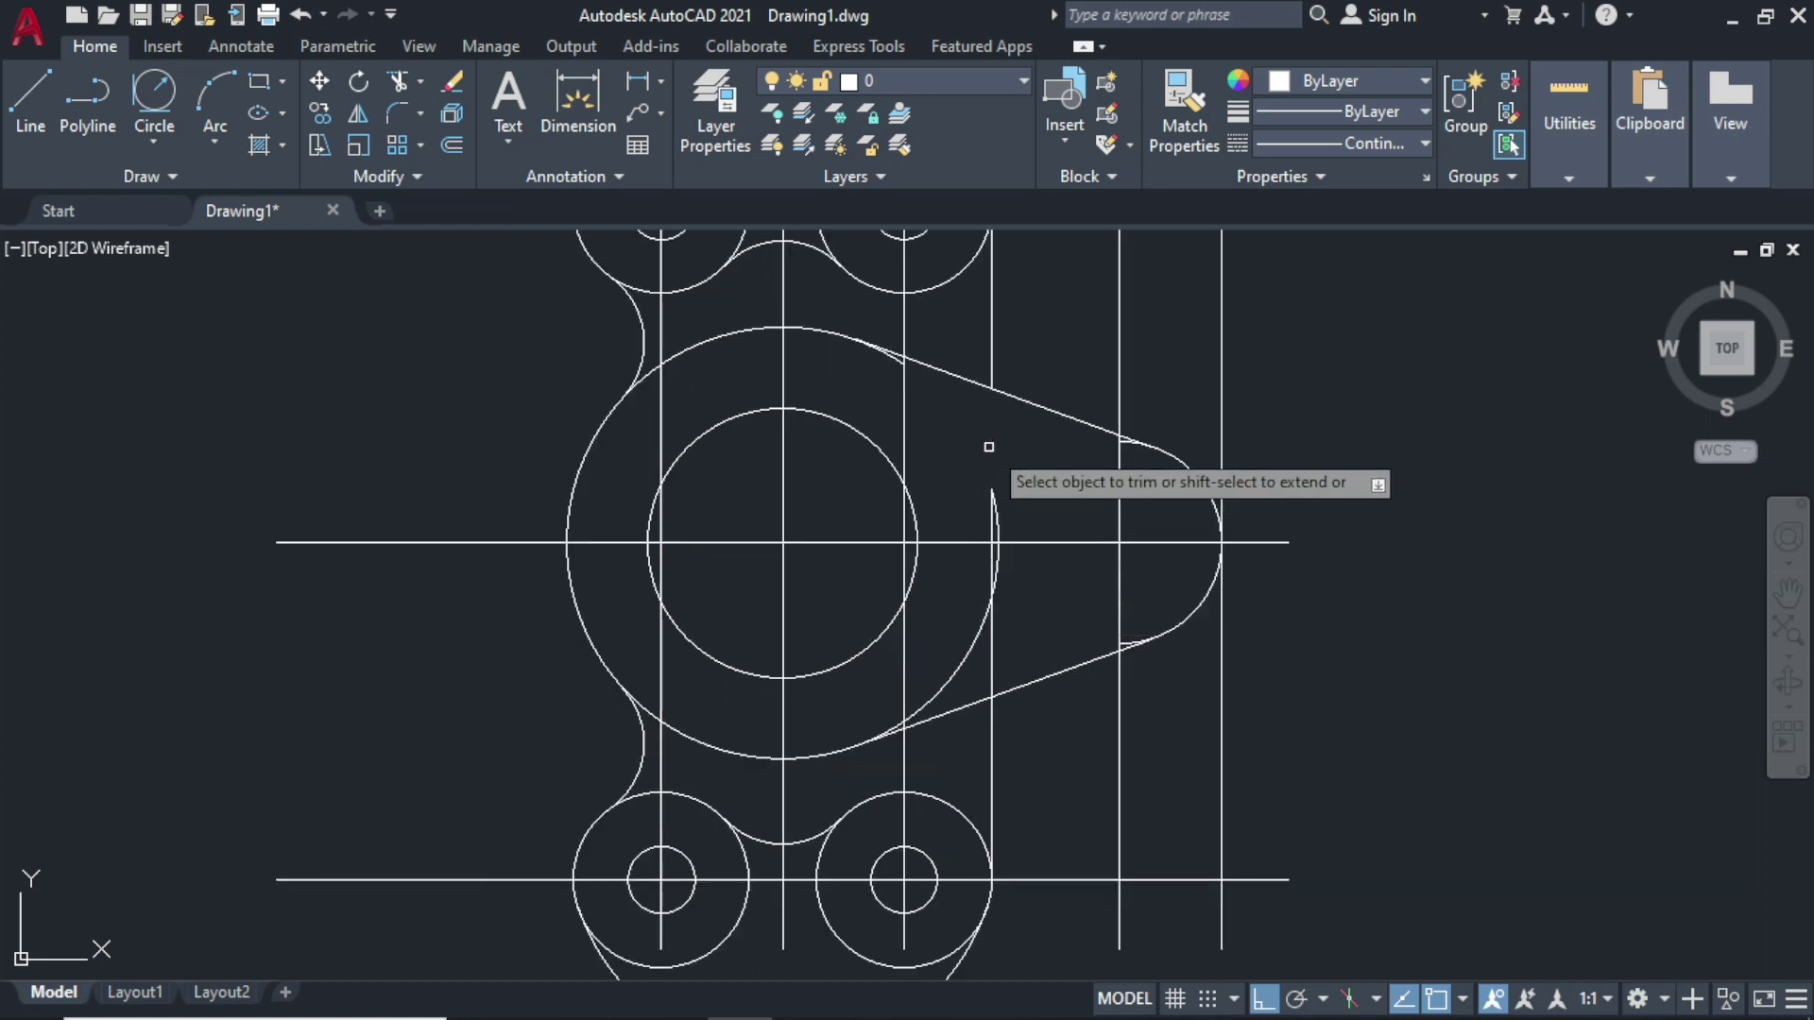
left_click(994, 507)
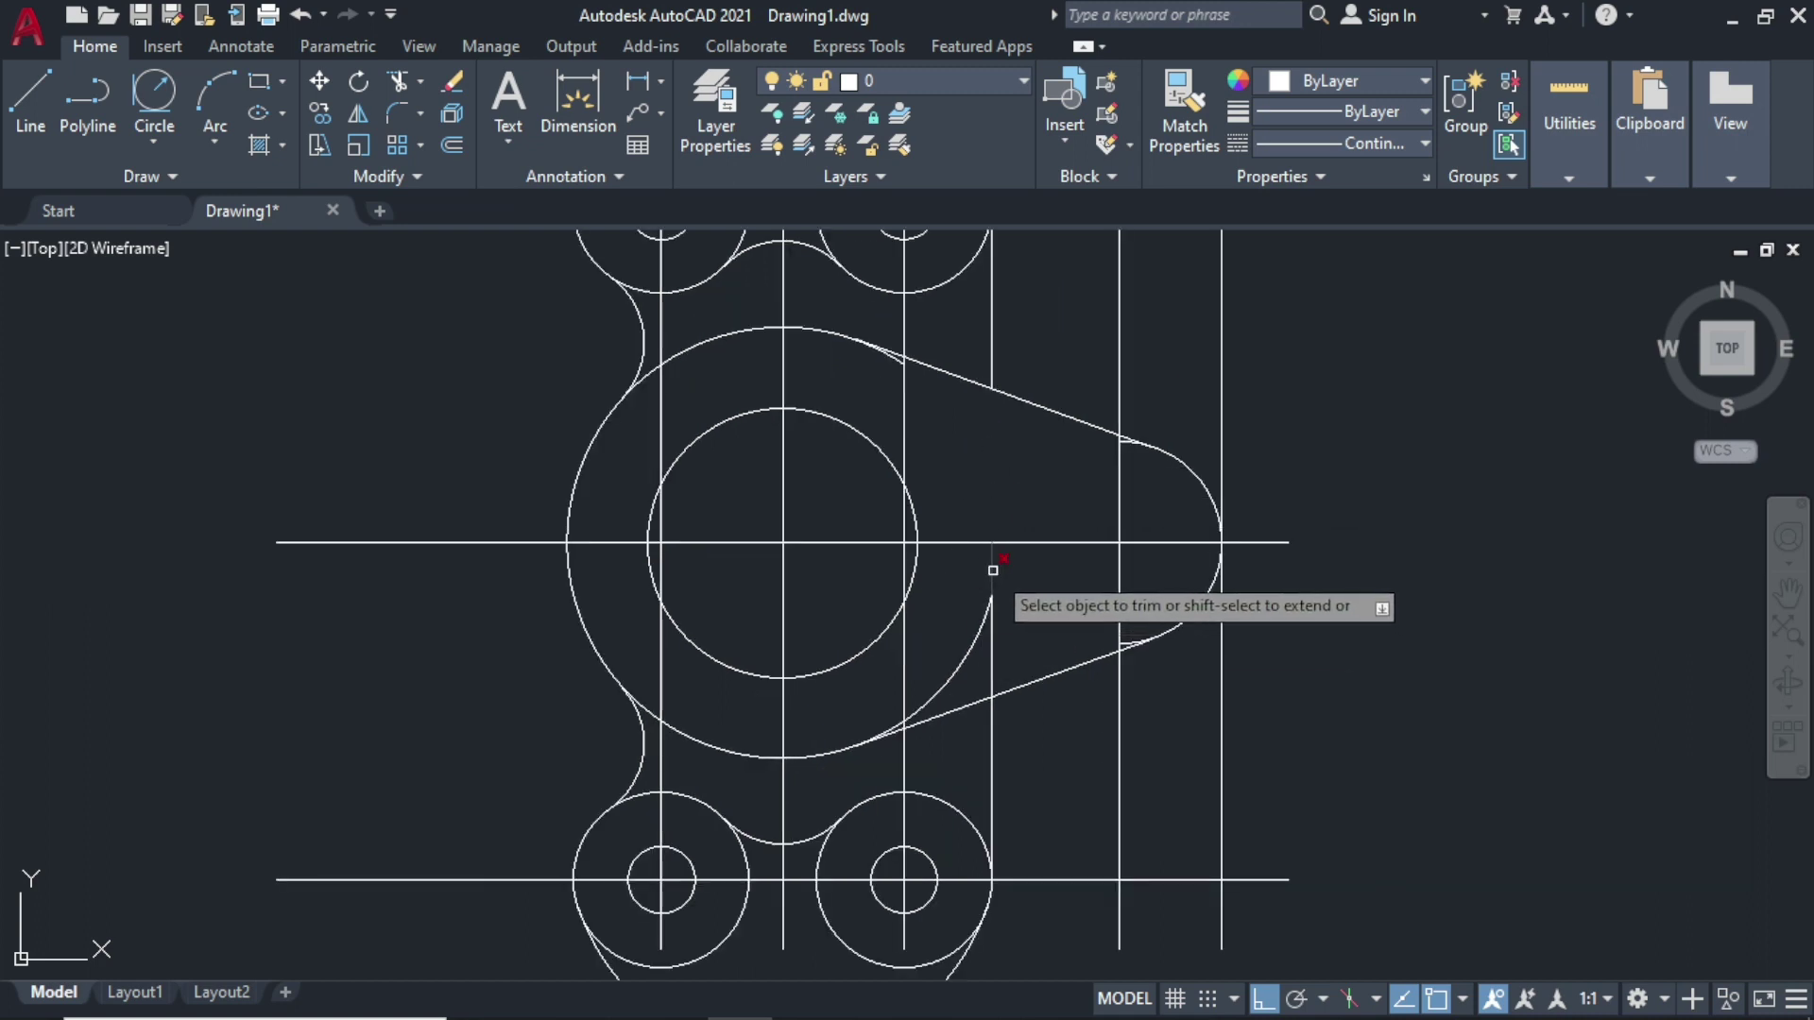
left_click(982, 609)
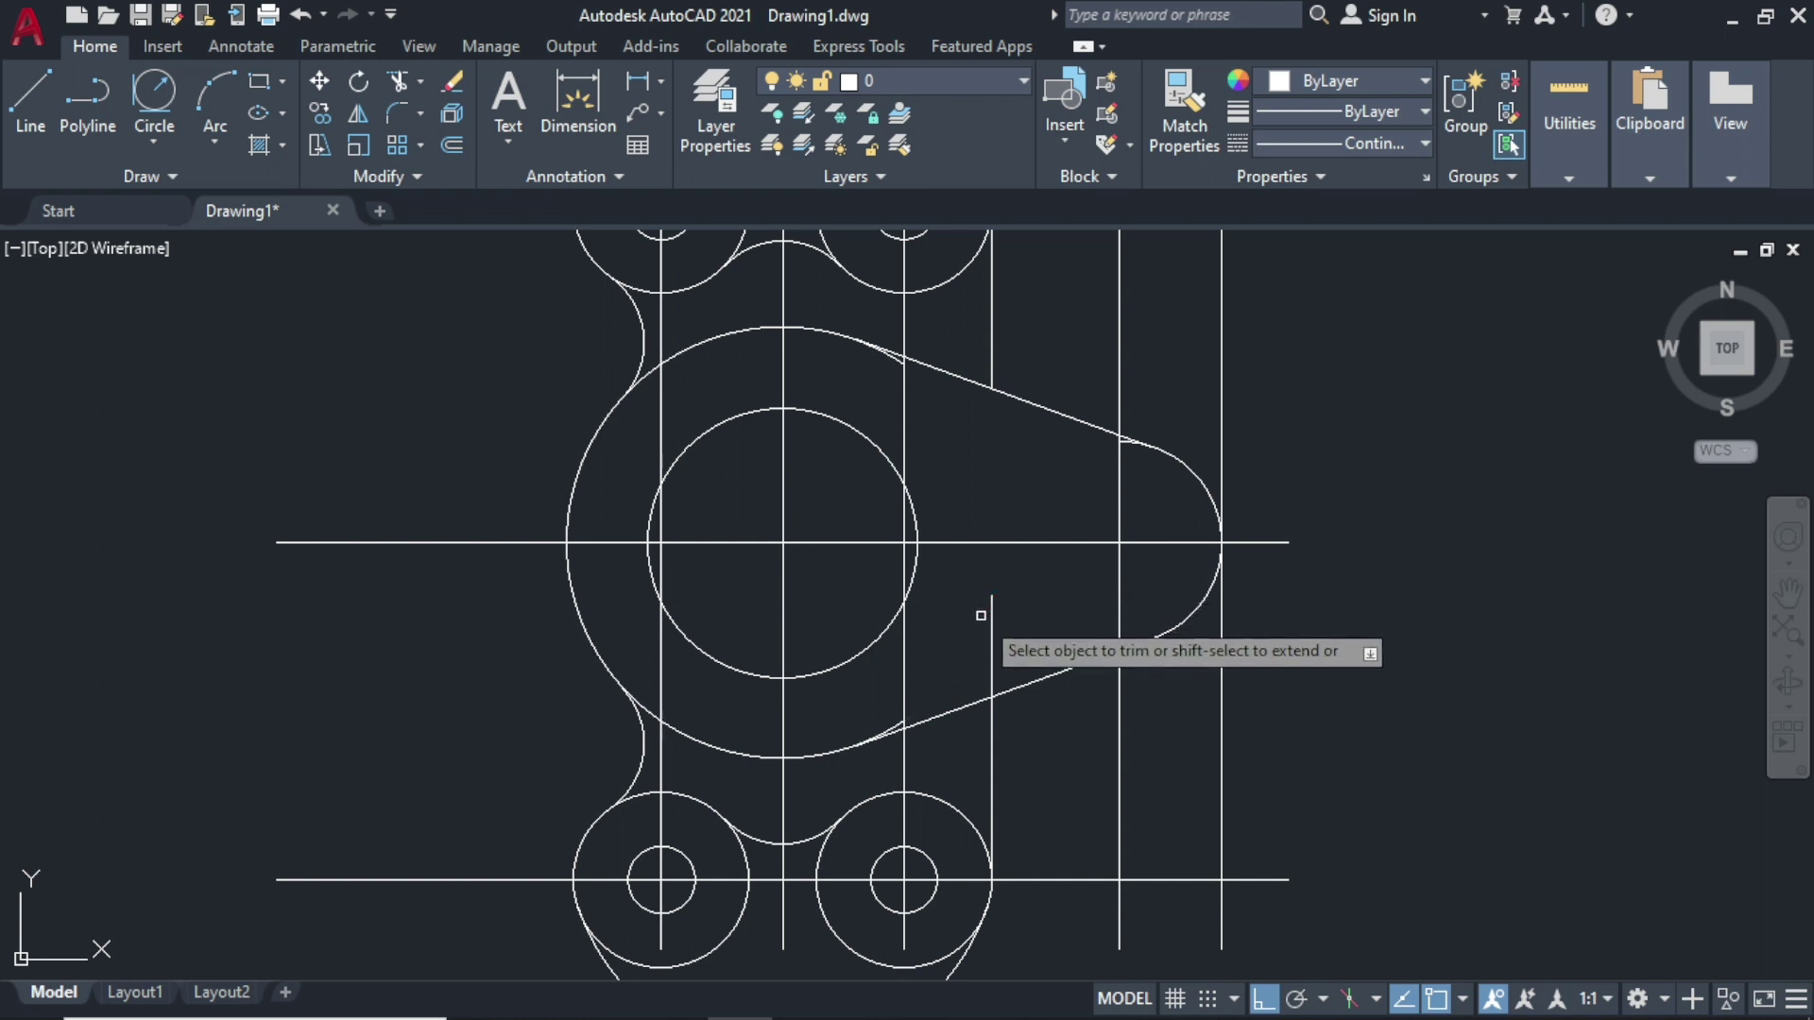
left_click(990, 620)
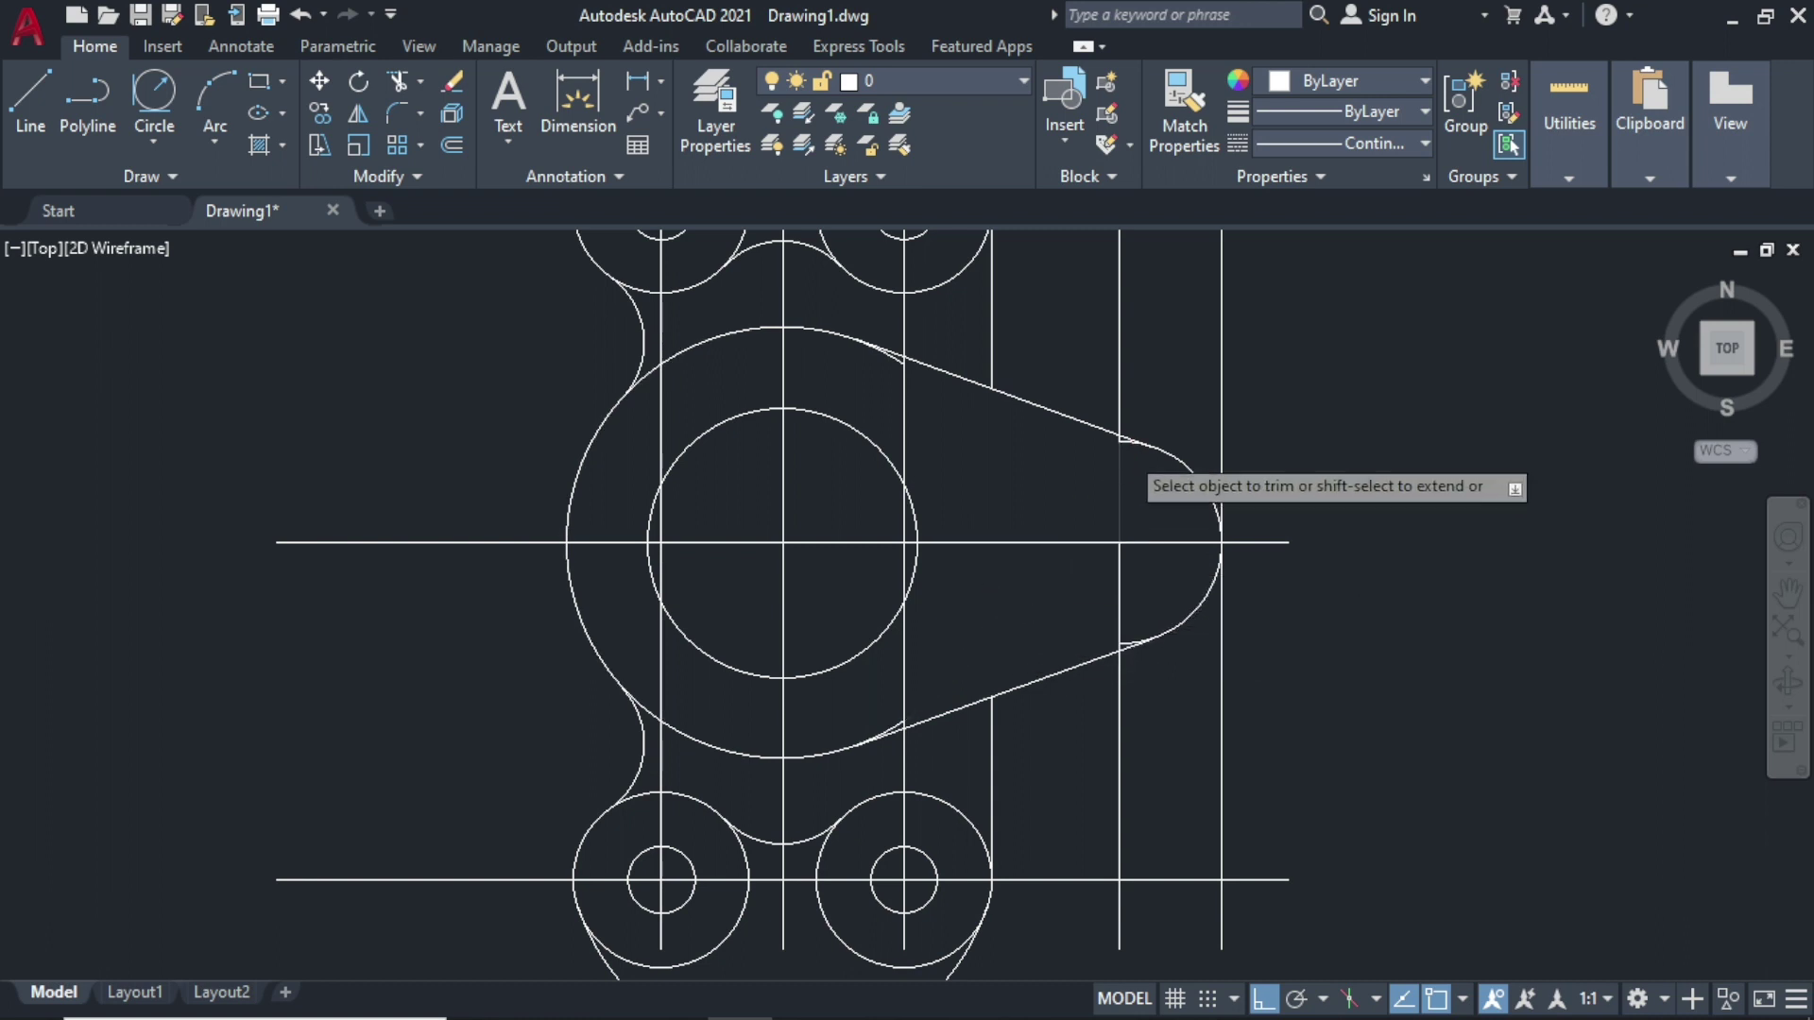
scroll(1121, 429, "up", 5)
left_click(1117, 414)
key("Return")
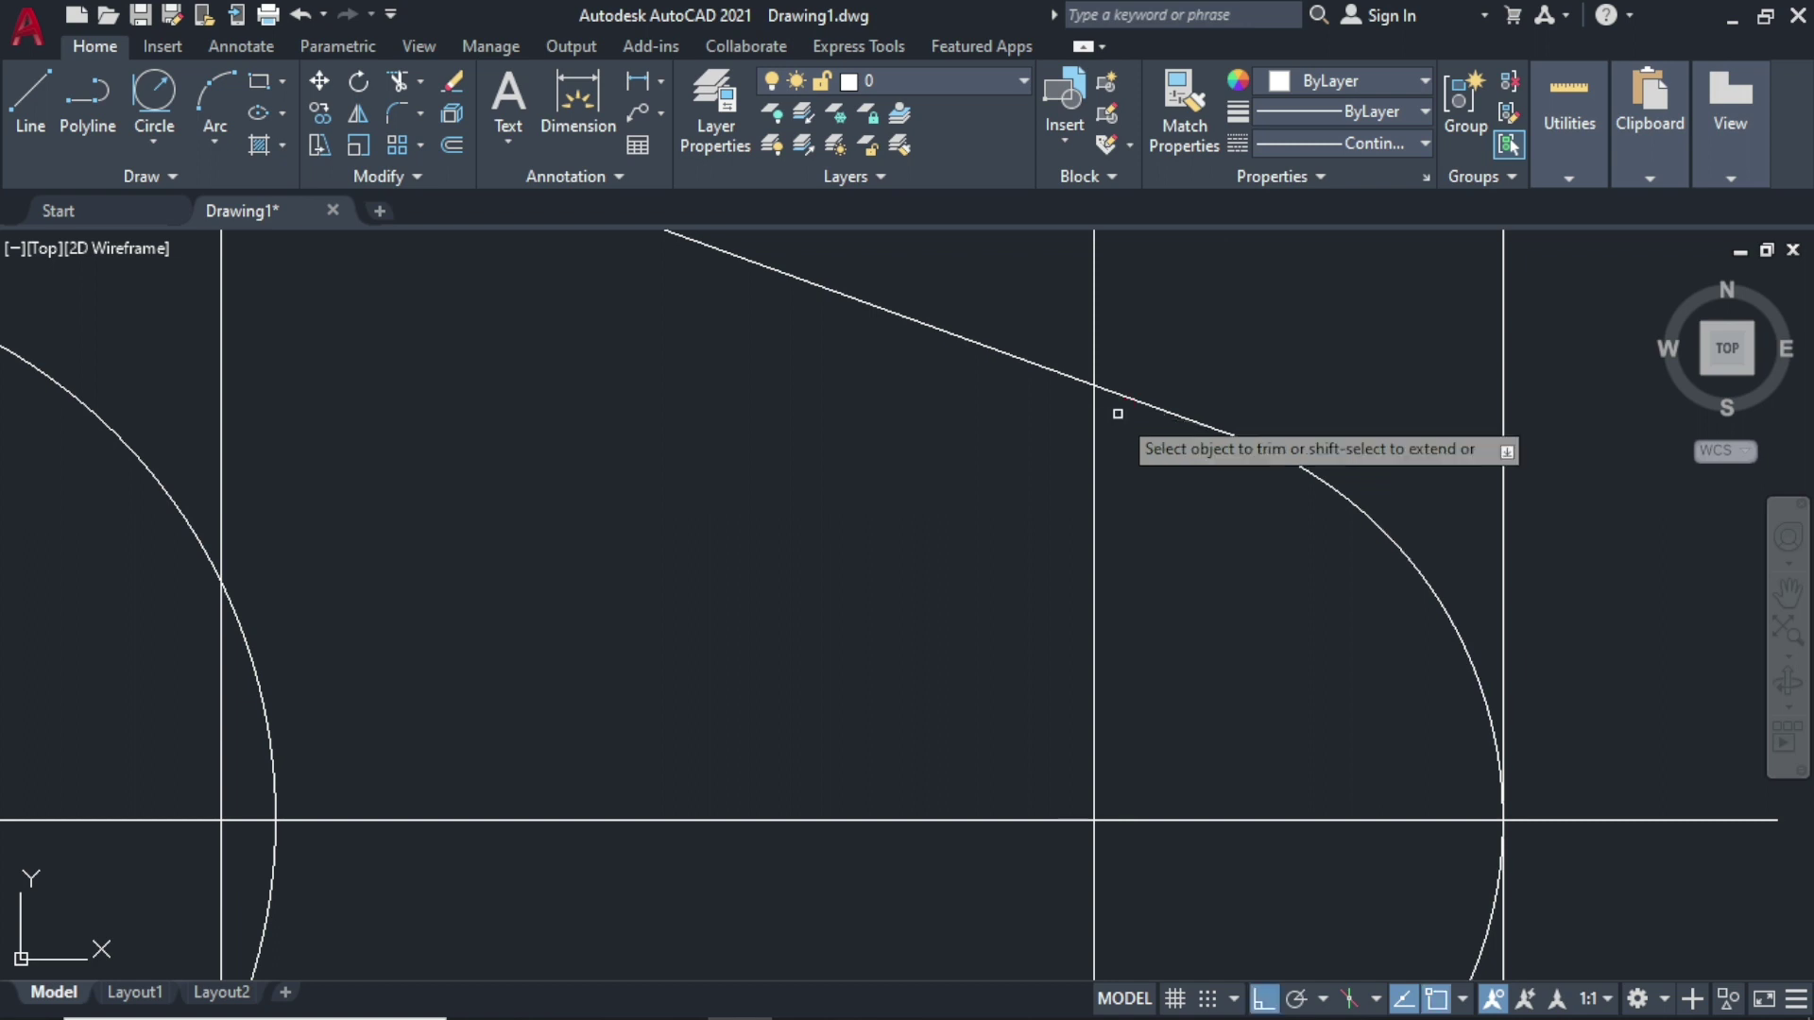
scroll(1125, 775, "down", 2)
scroll(1134, 771, "down", 2)
scroll(1134, 771, "up", 2)
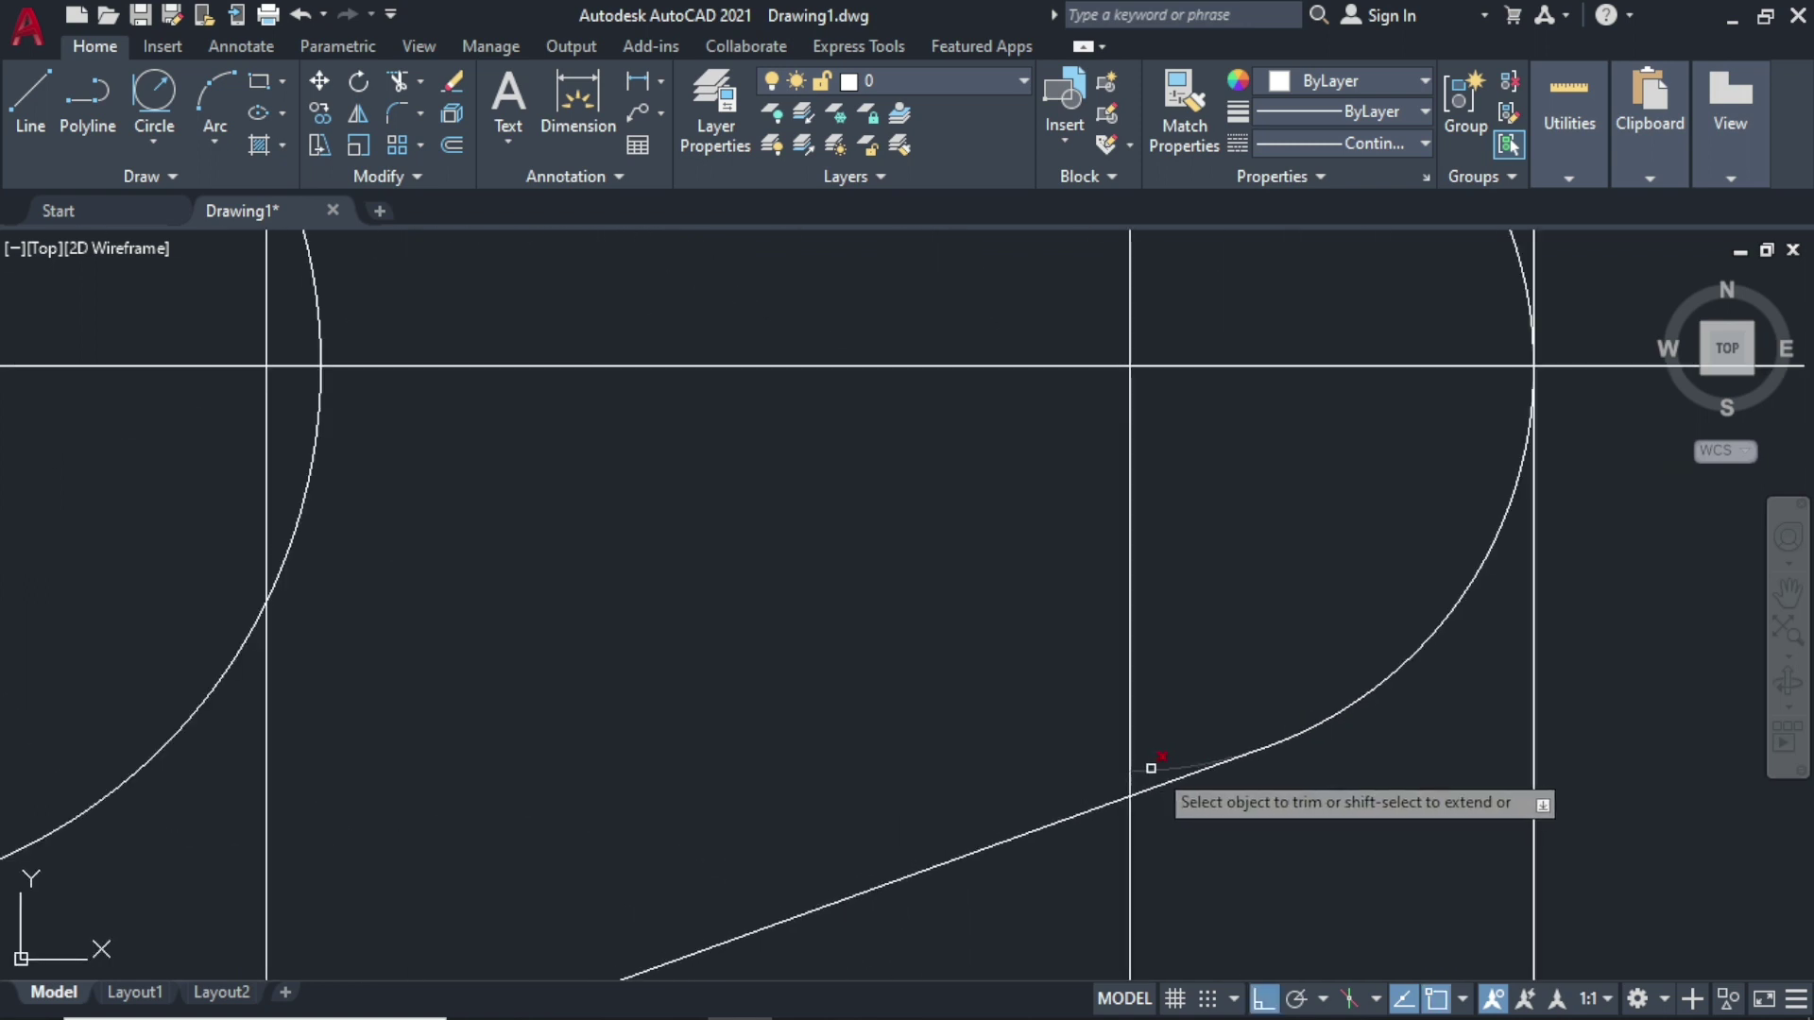
scroll(1183, 705, "down", 2)
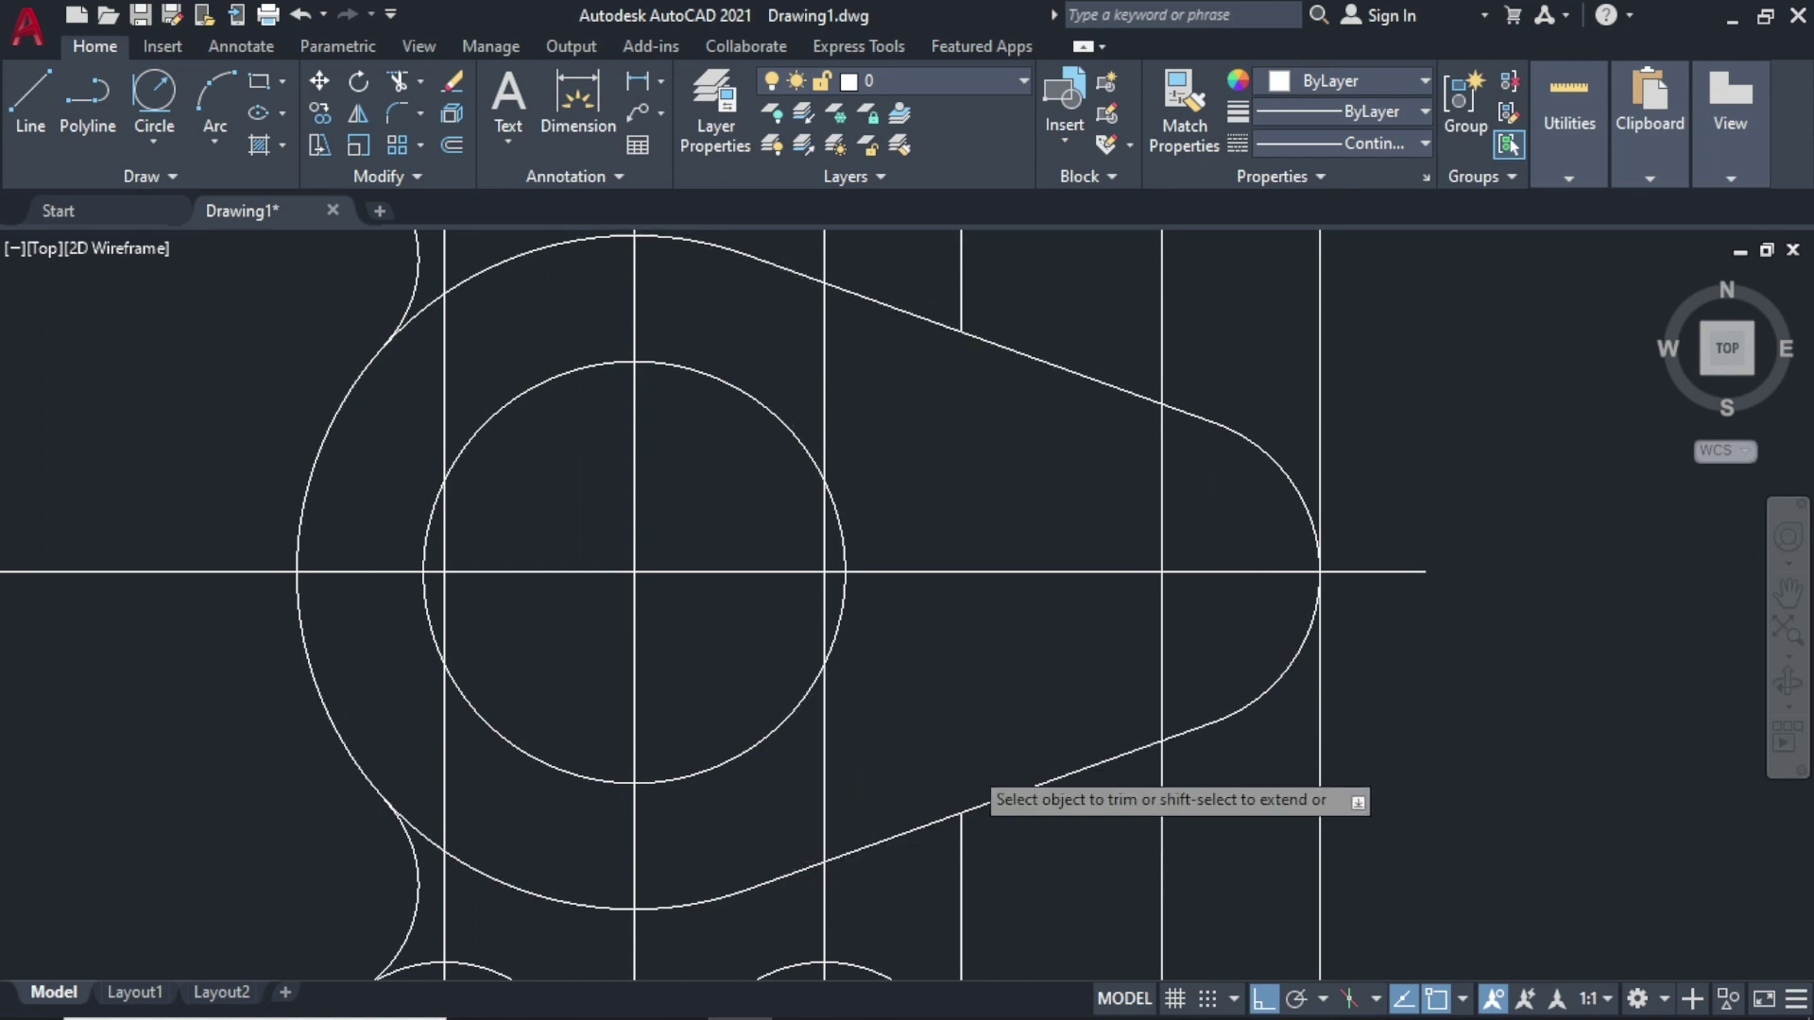
scroll(971, 763, "down", 2)
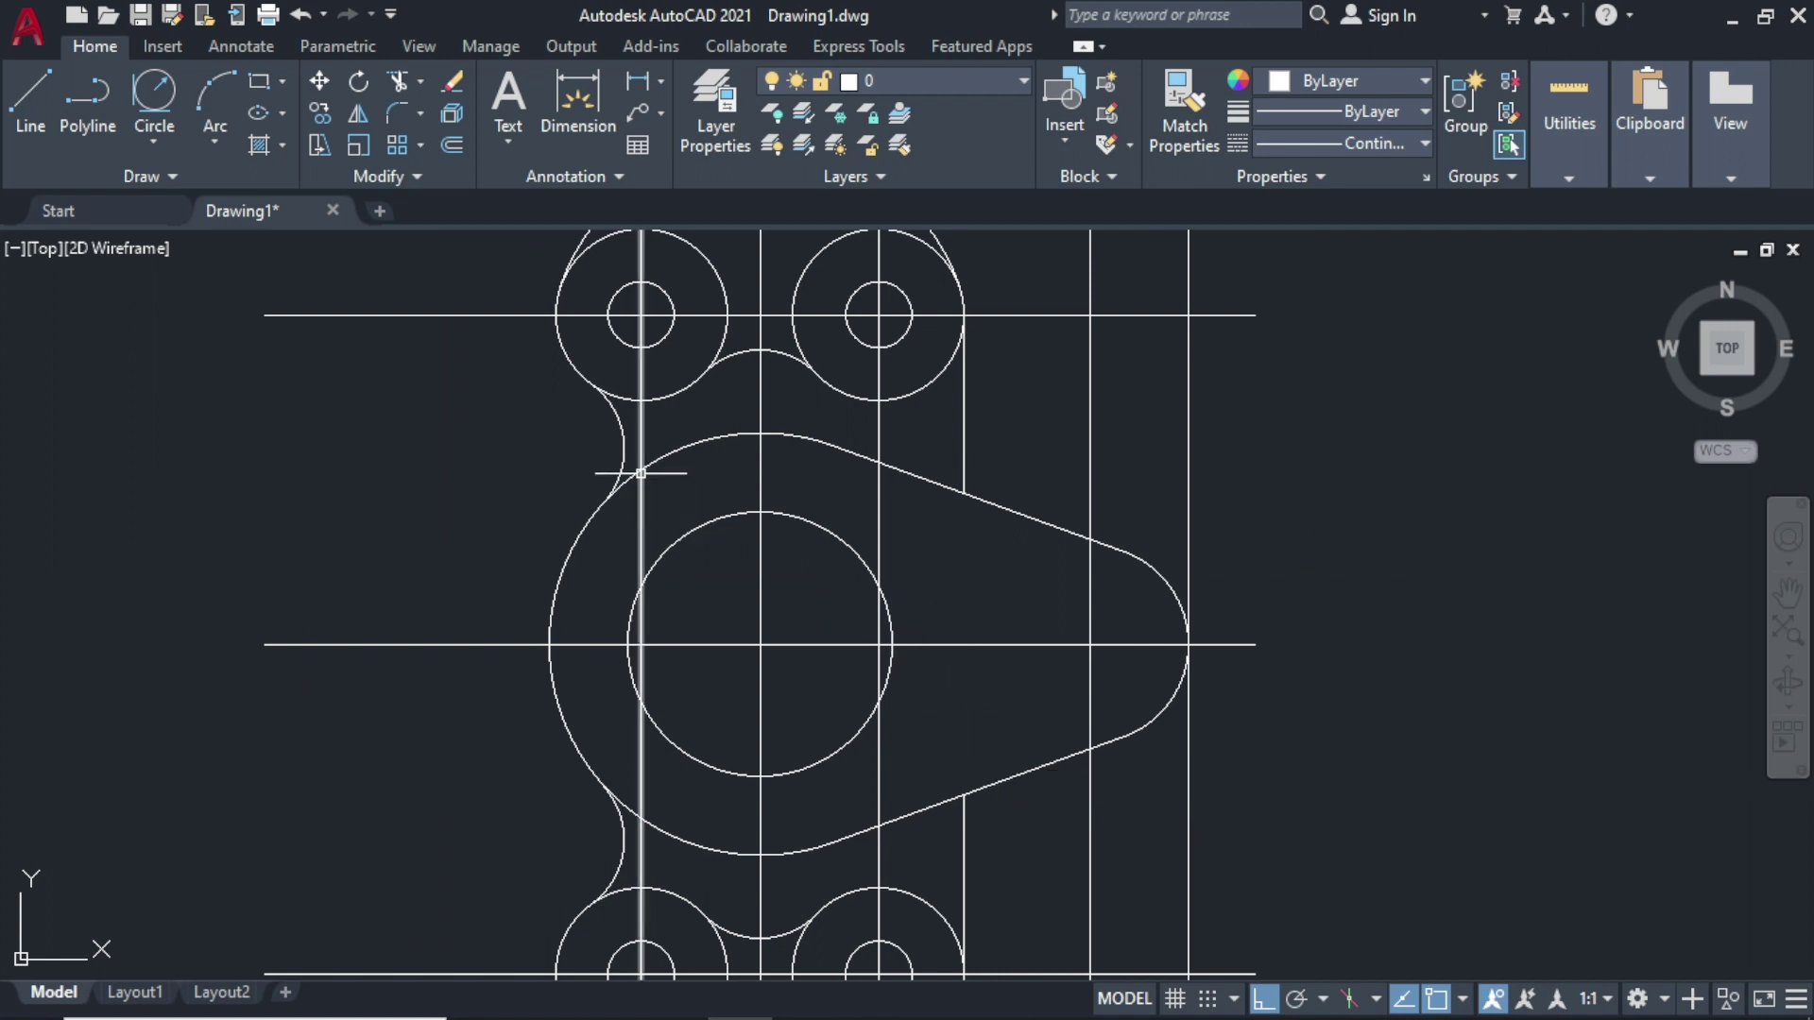
Step: Offset the horizontal centre line 2 units above and below for the keyway slot
left_click(450, 144)
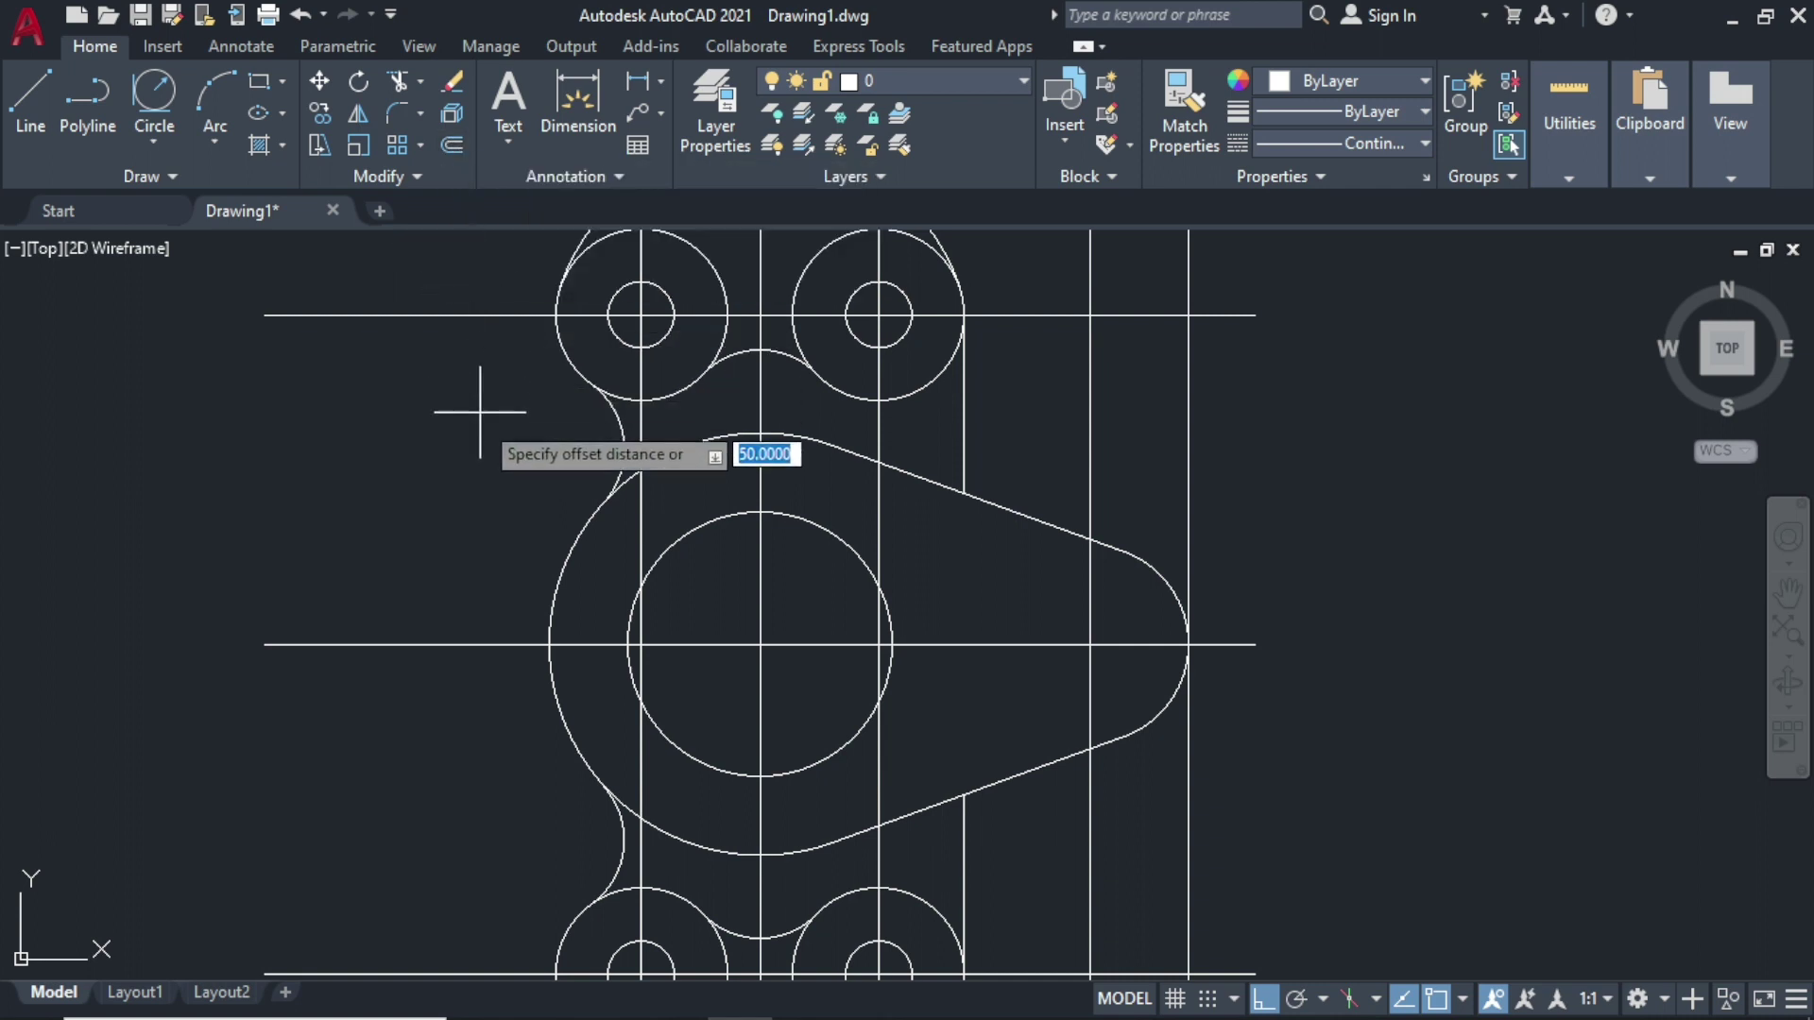
key("Return")
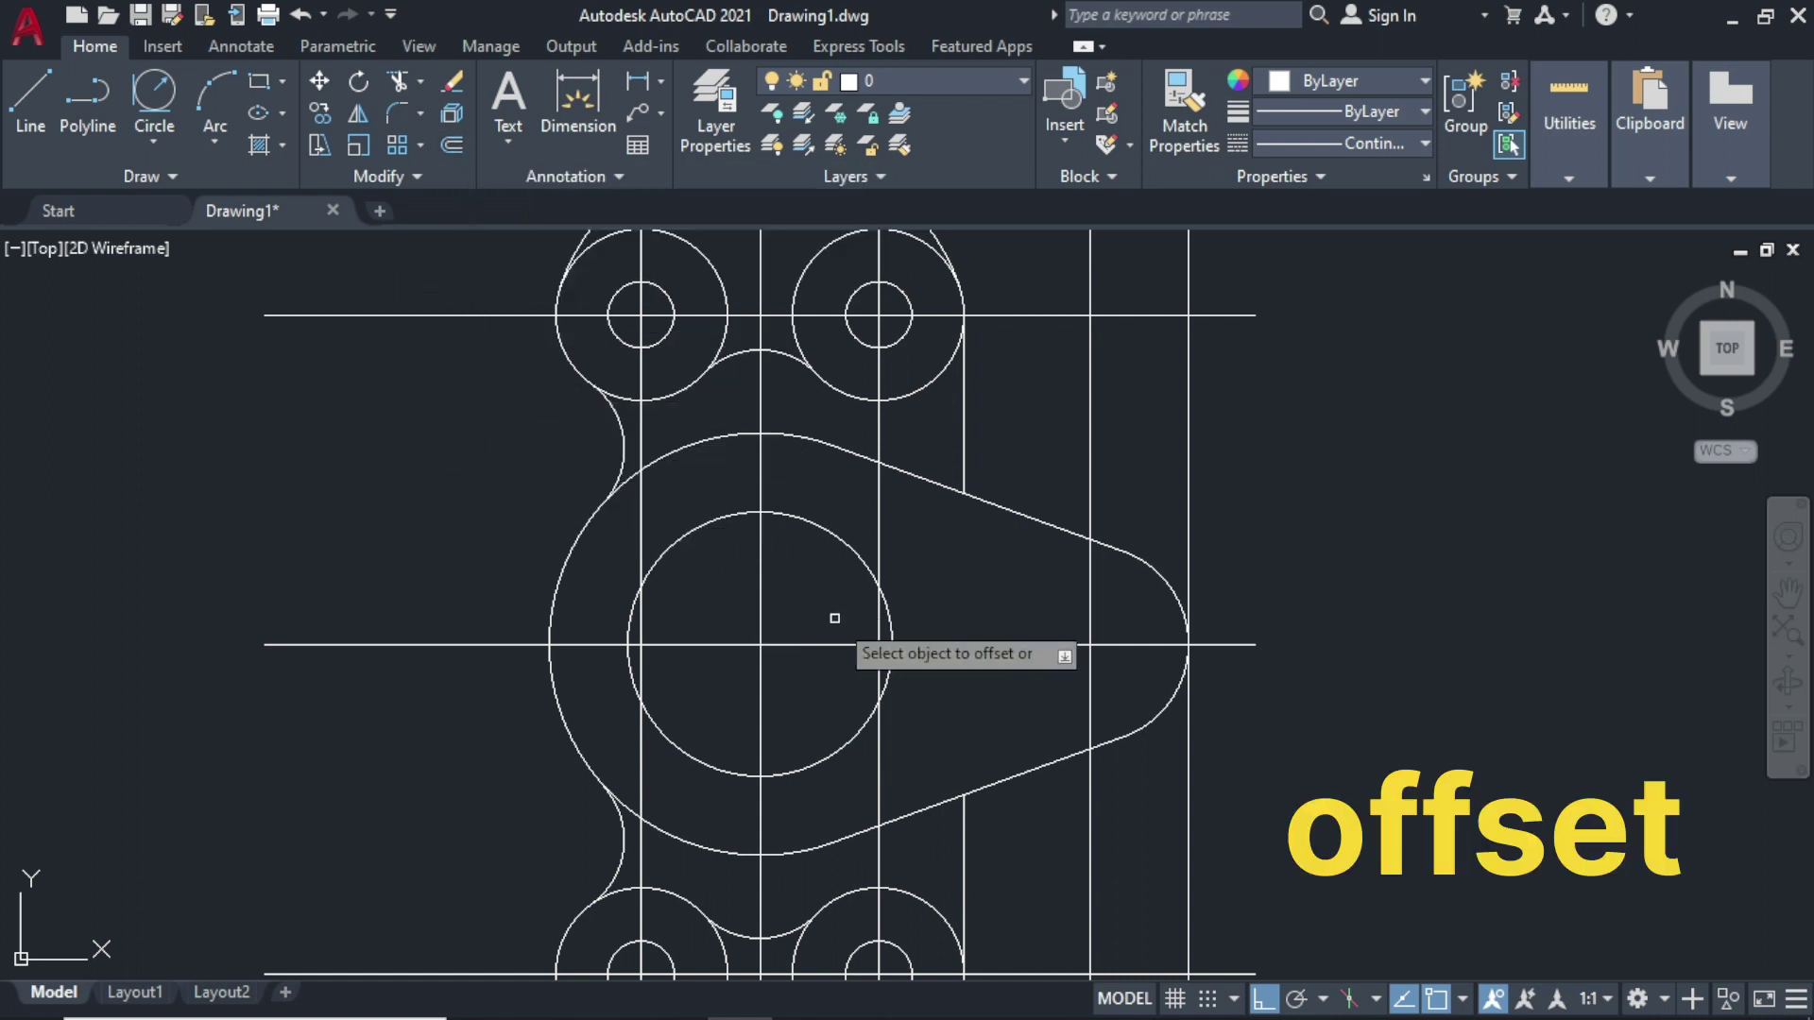
left_click(950, 644)
left_click(966, 596)
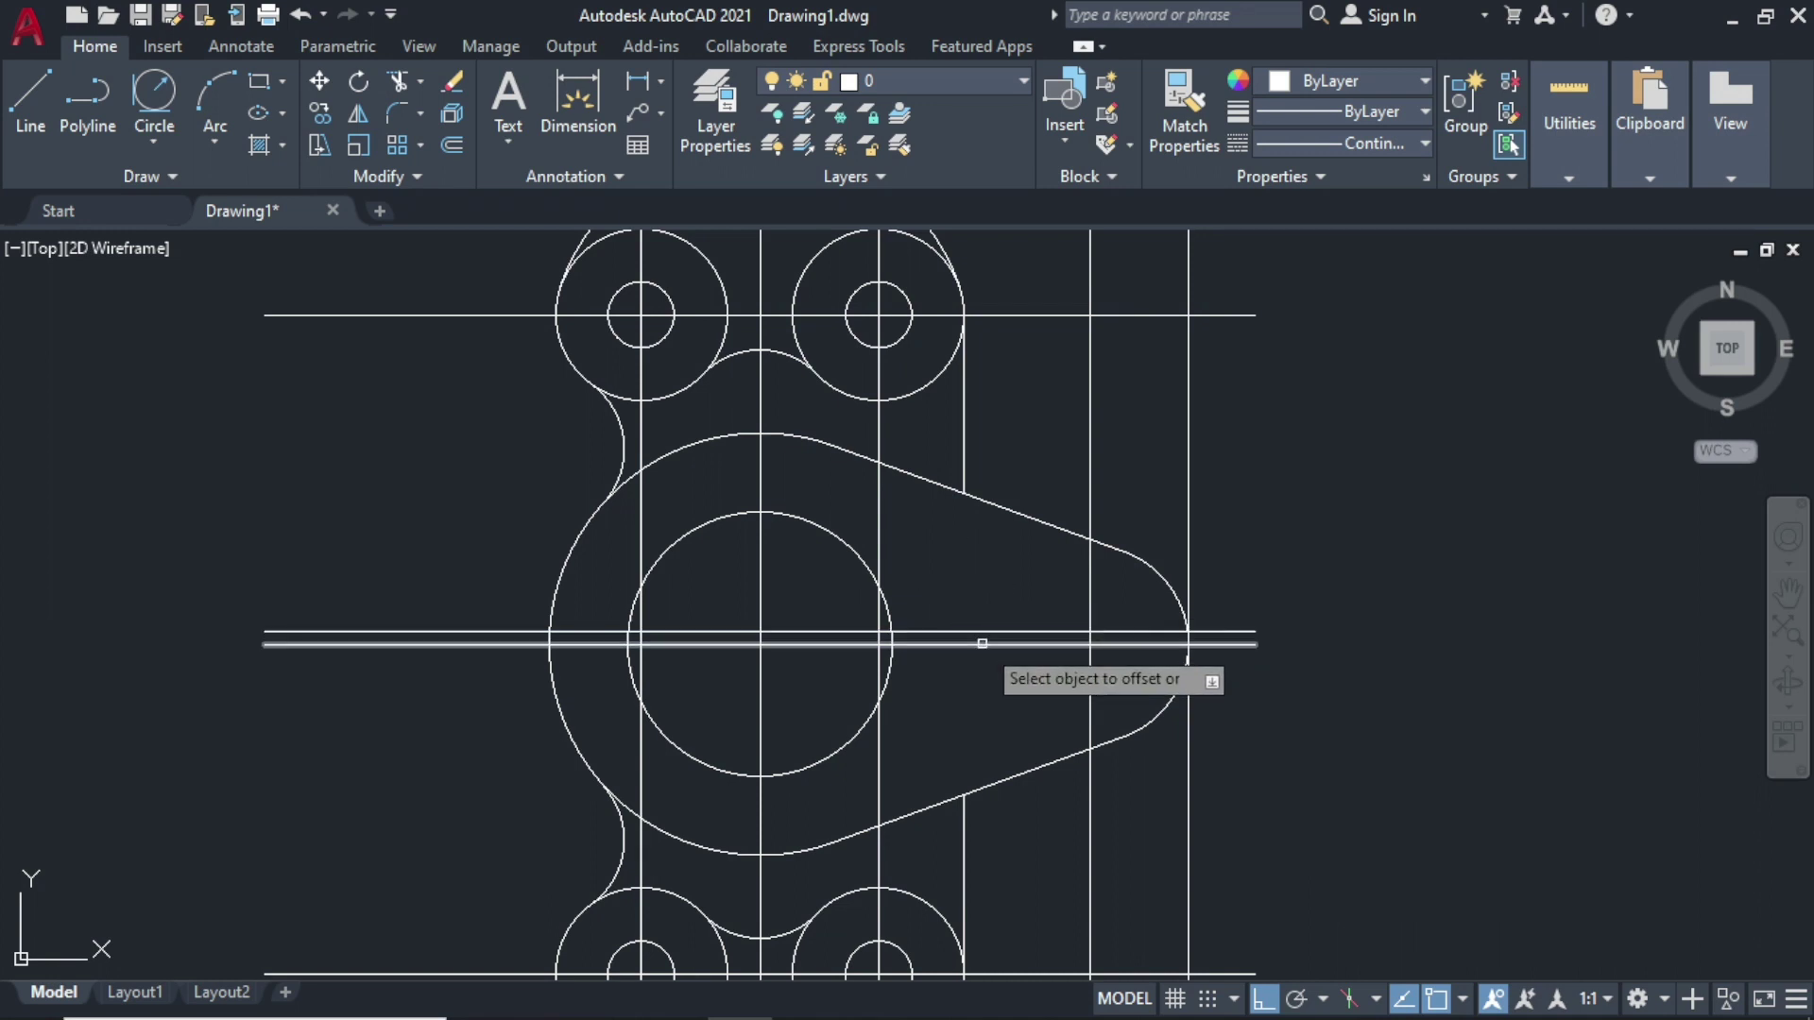
left_click(982, 644)
left_click(978, 682)
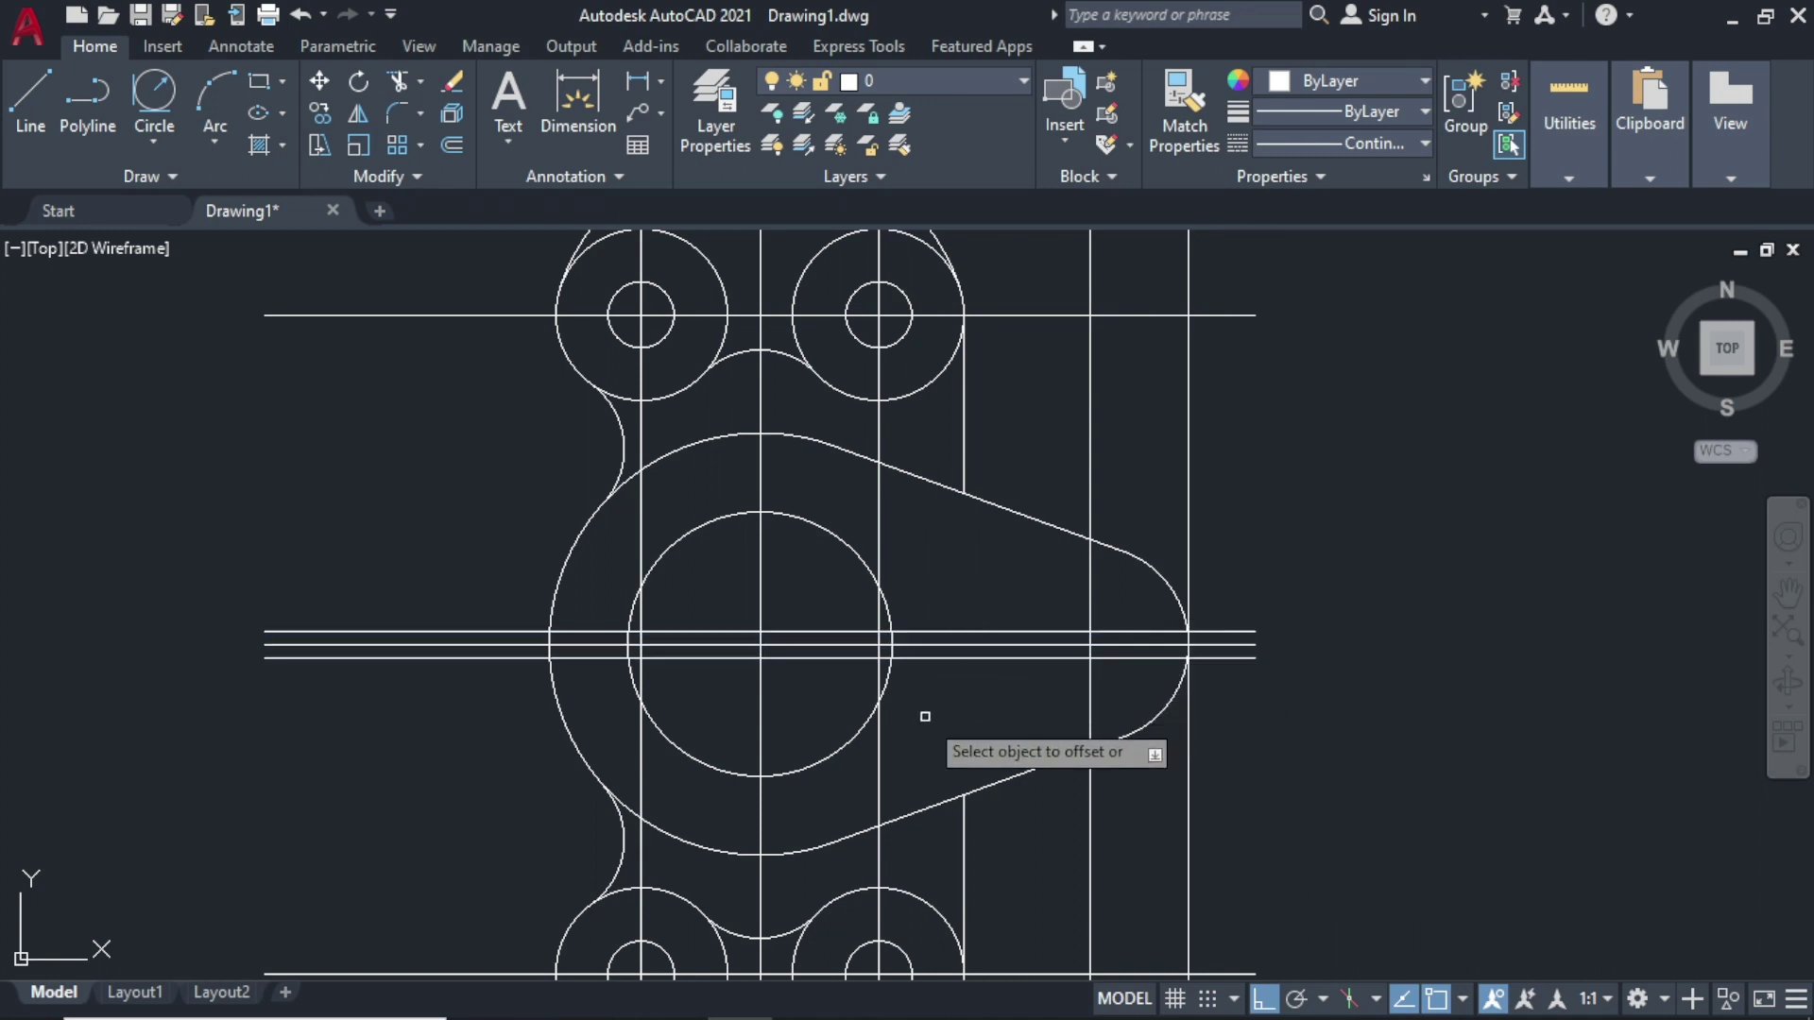
Step: Offset the vertical line by 2 to create a new vertical guide line
key("Return")
key("Return")
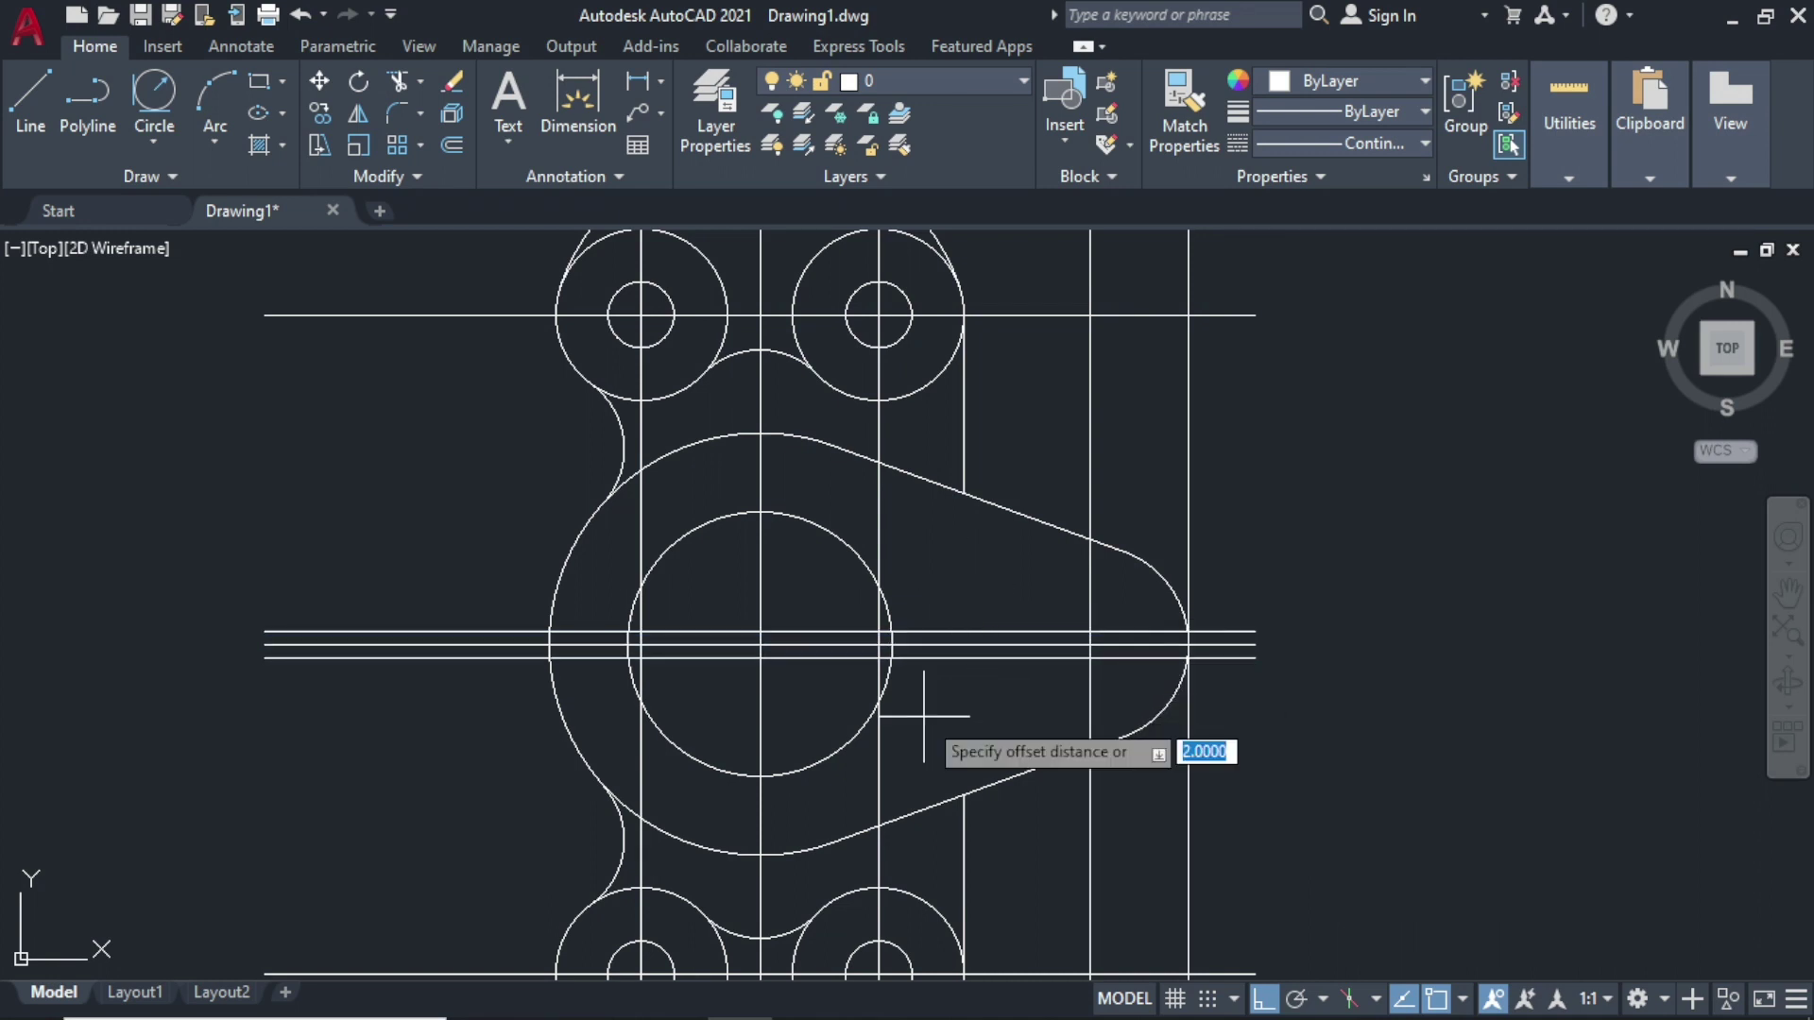
type("2")
key("Return")
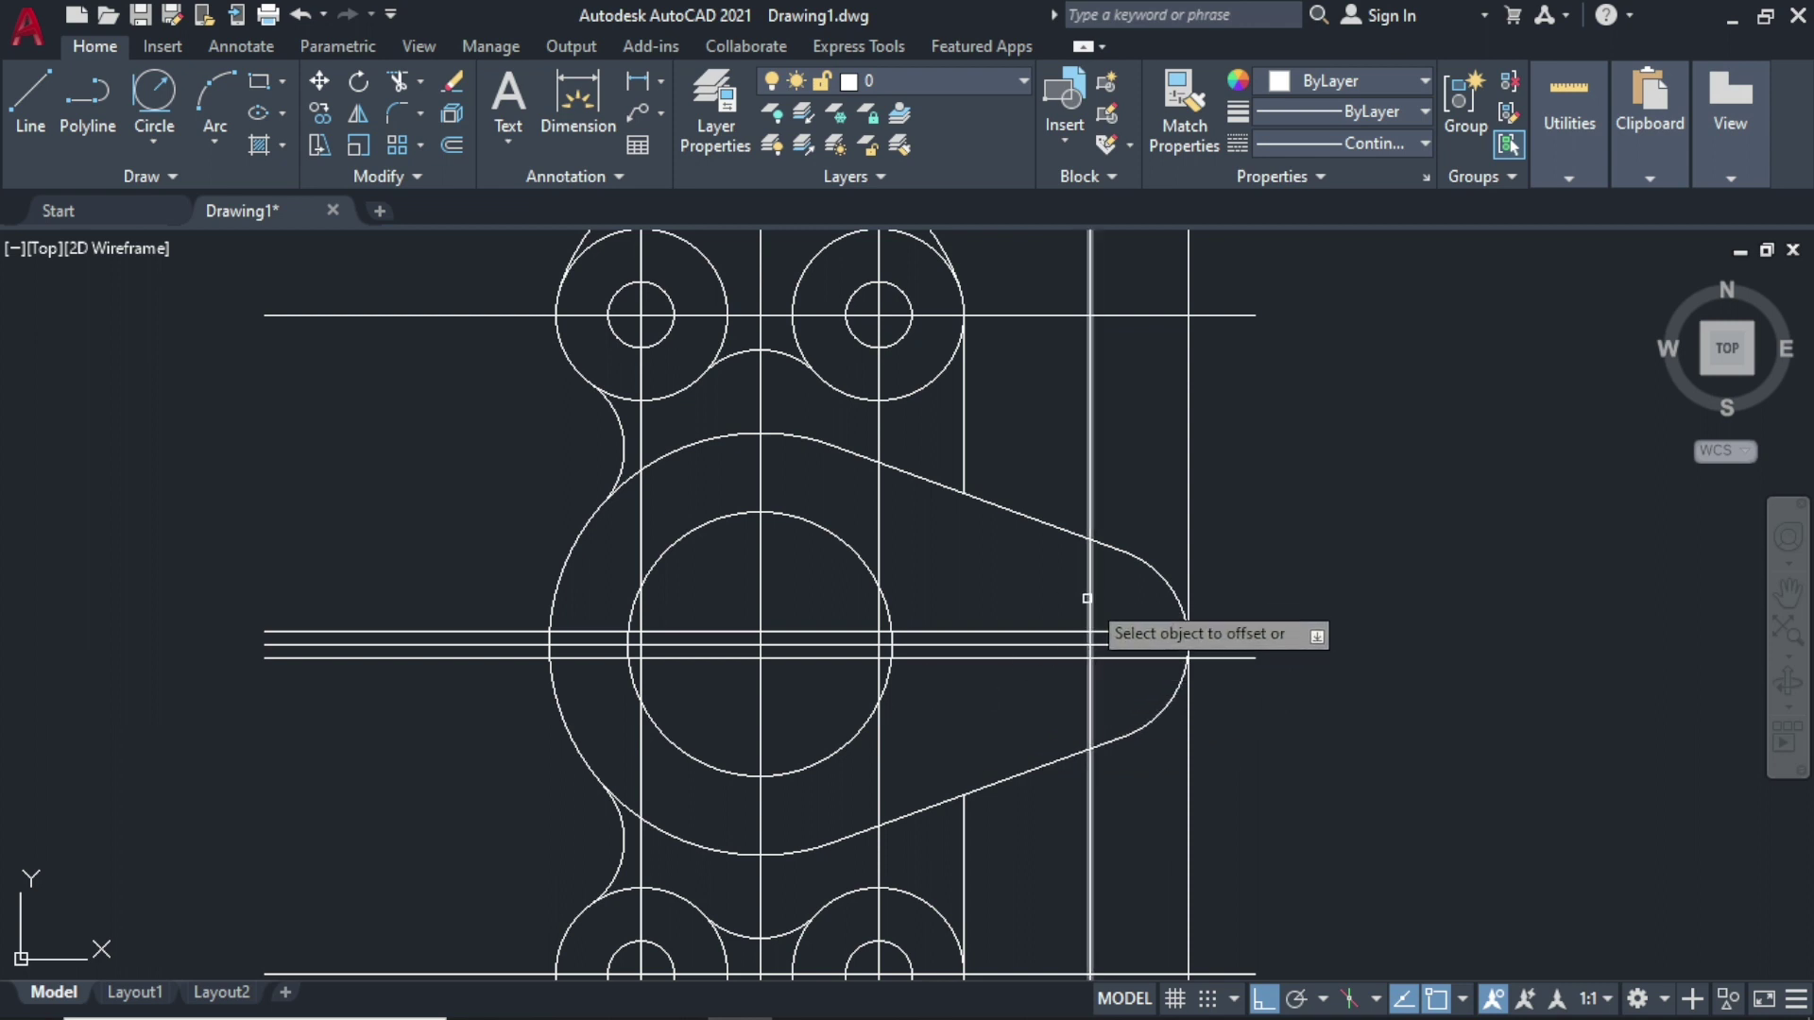
left_click(1091, 592)
left_click(1015, 605)
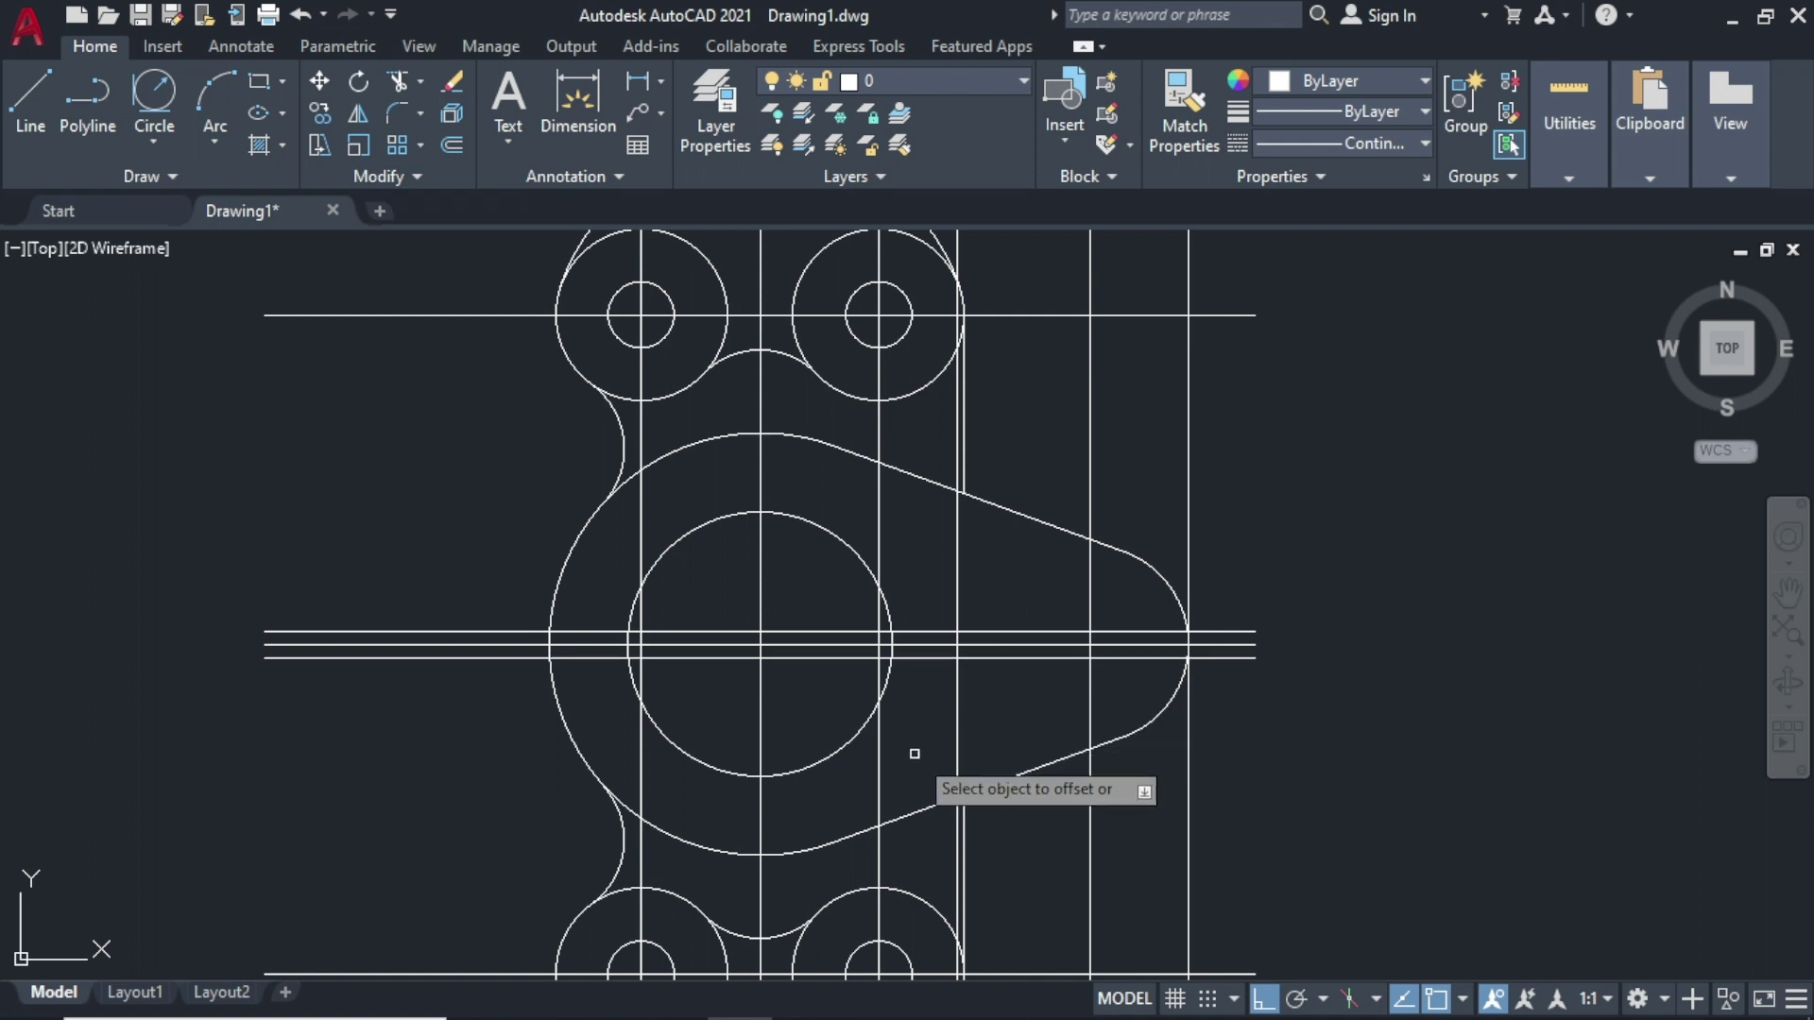
key("Escape")
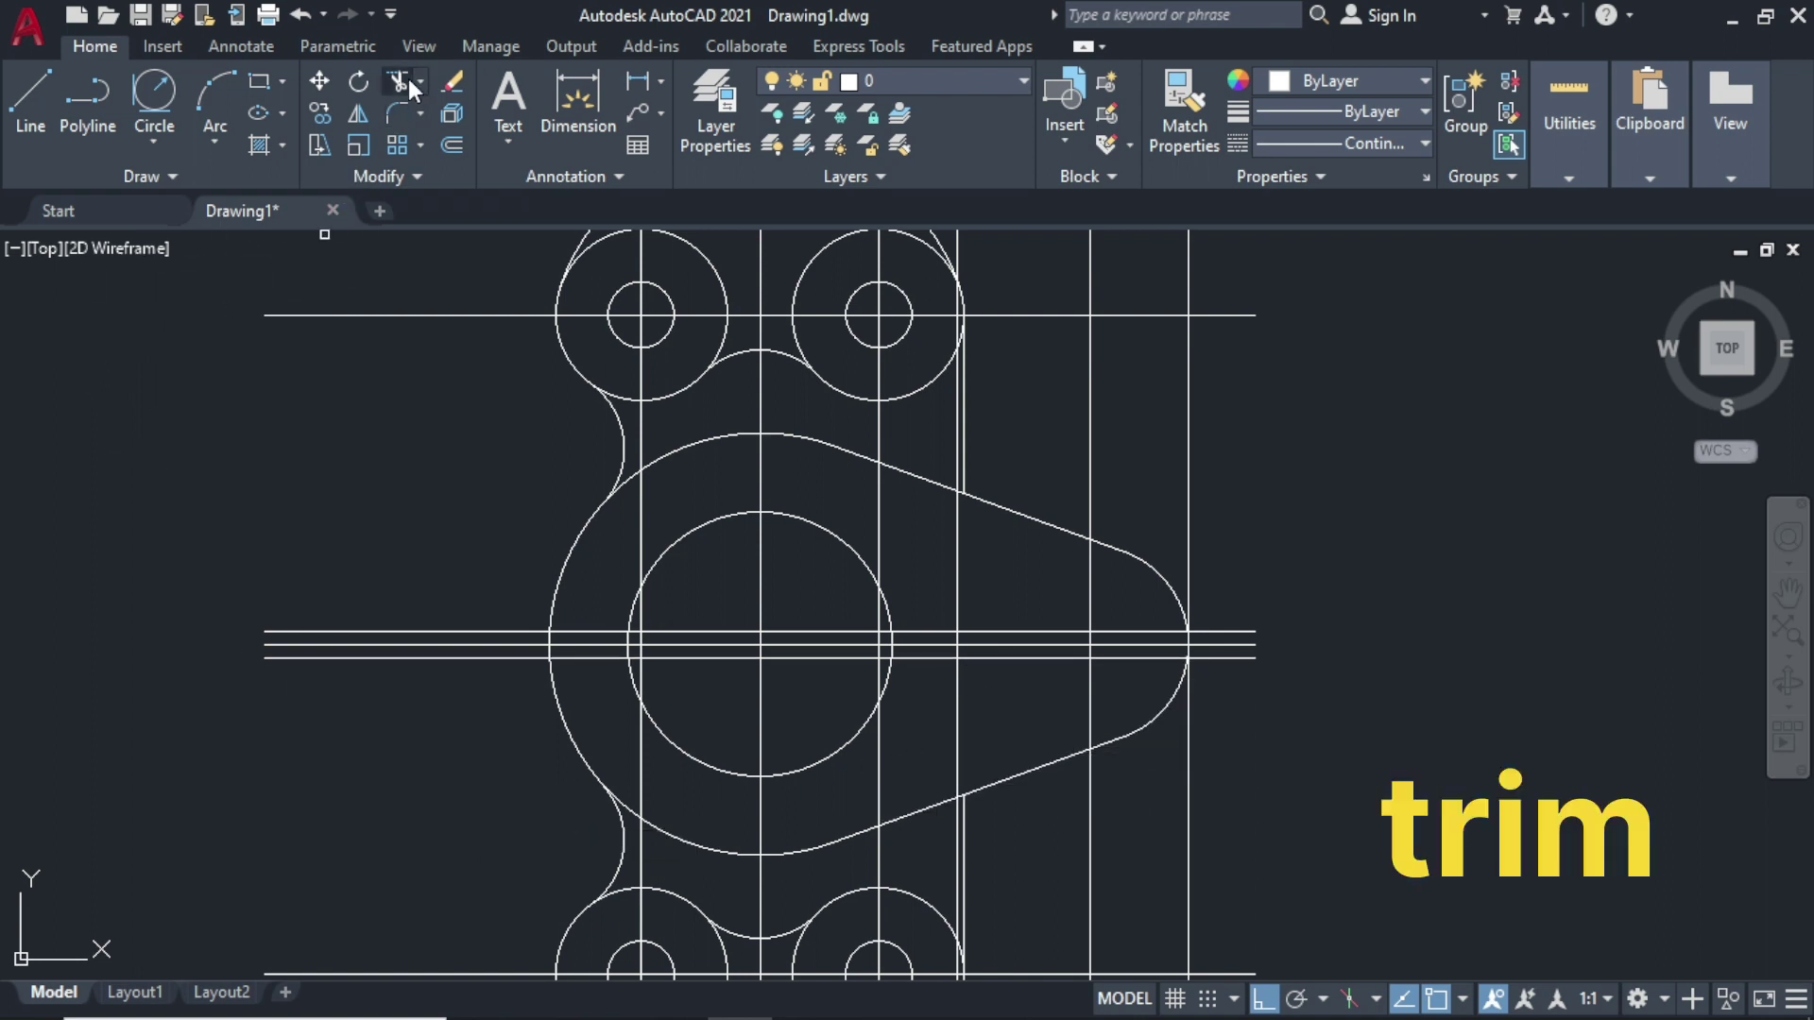
Step: Trim the lower and upper slot-line stubs protruding past the lobe's rounded right end
left_click(408, 78)
right_click(379, 473)
left_click(415, 491)
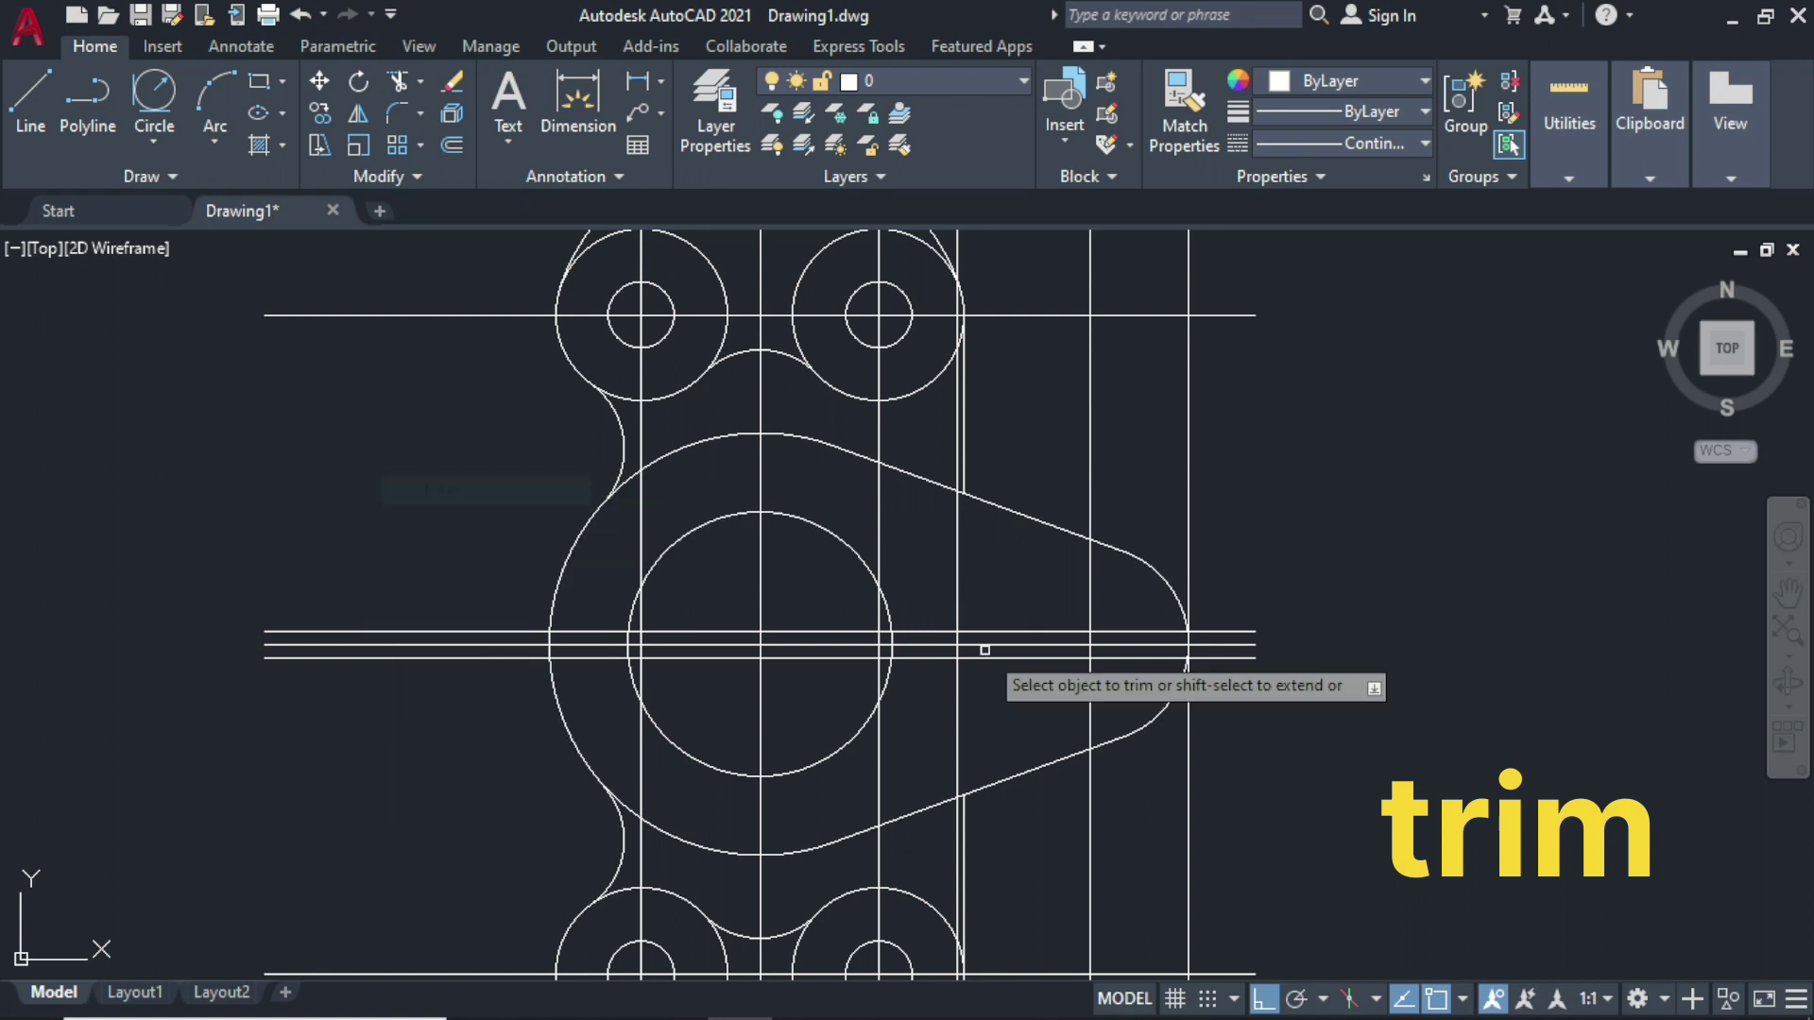
scroll(1174, 717, "up", 2)
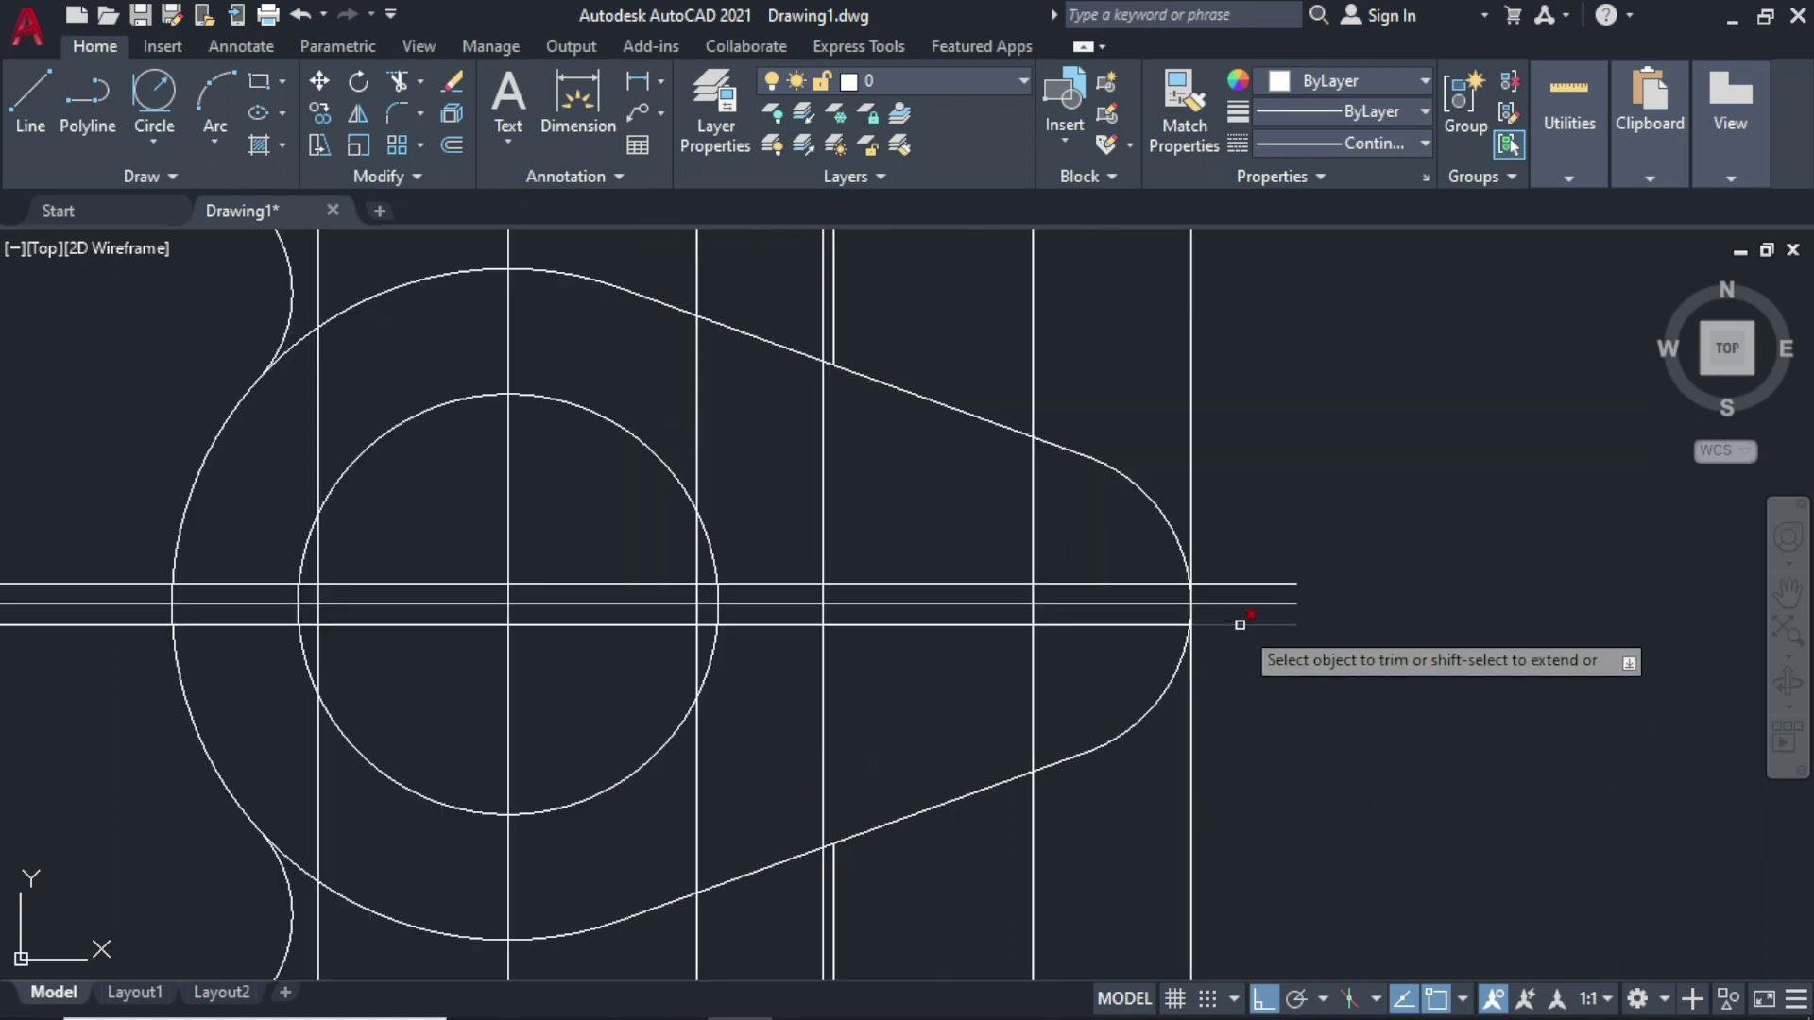
left_click(1235, 623)
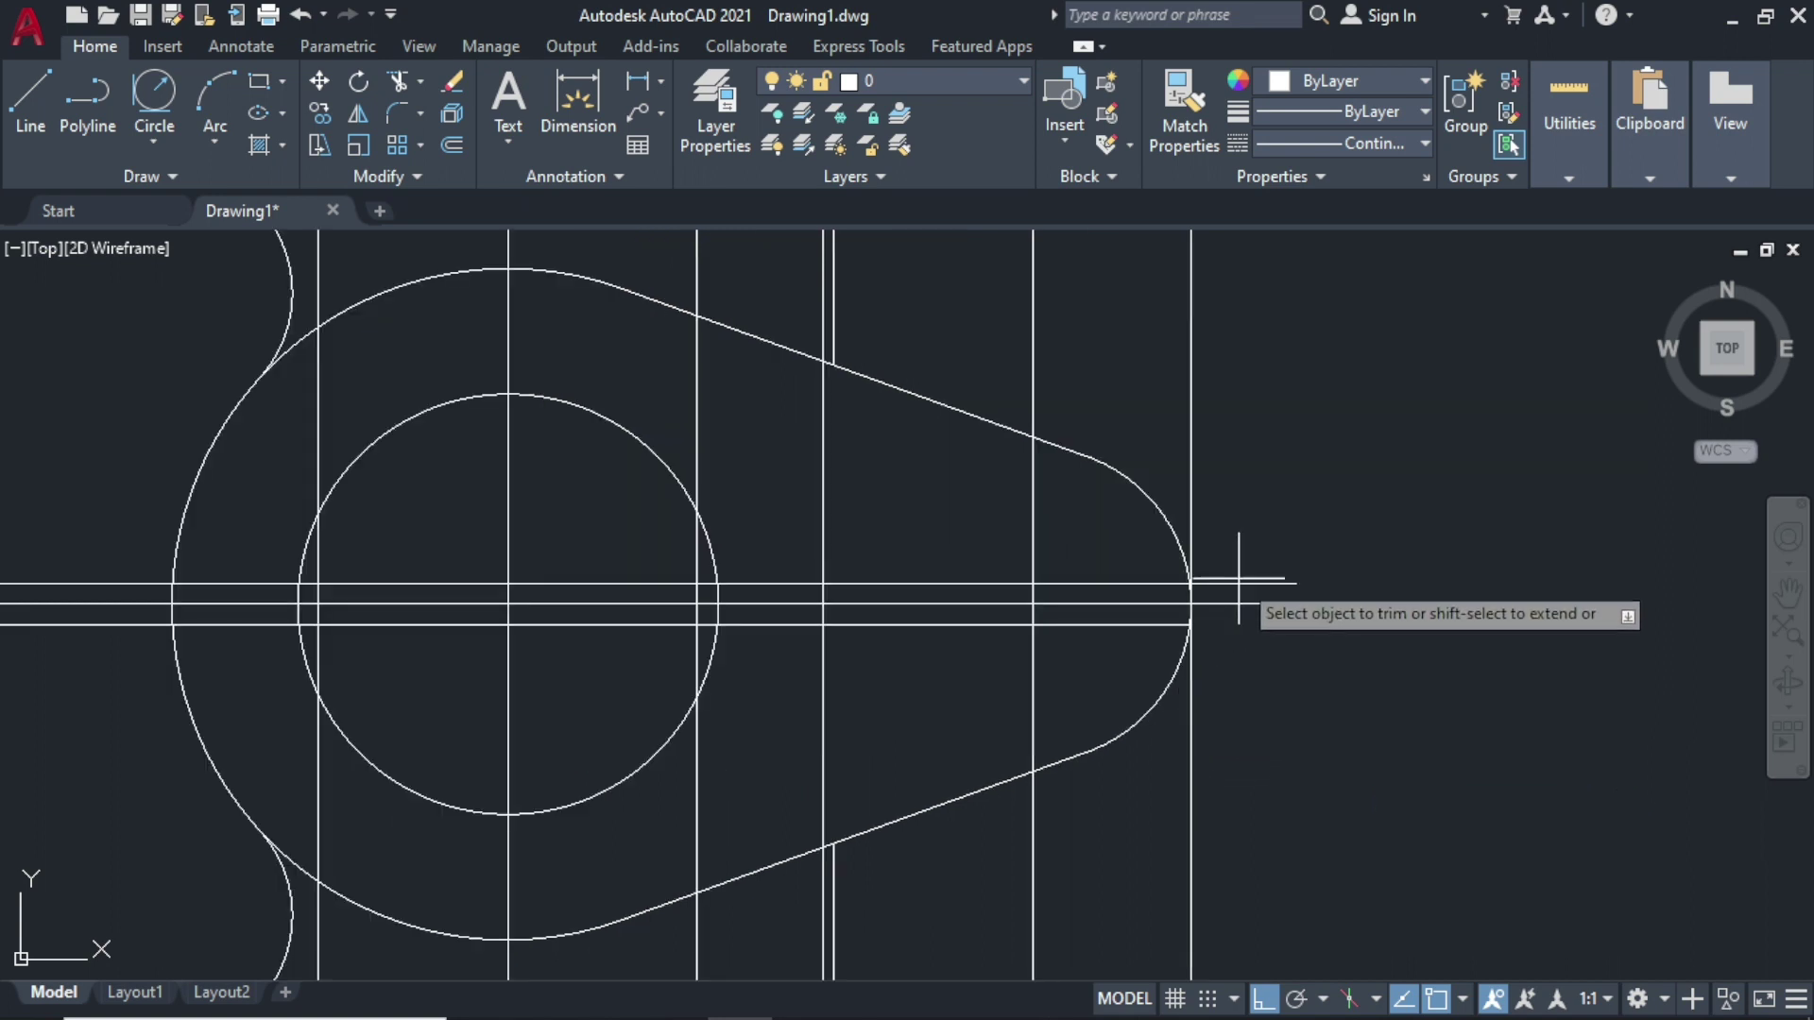
left_click(1237, 580)
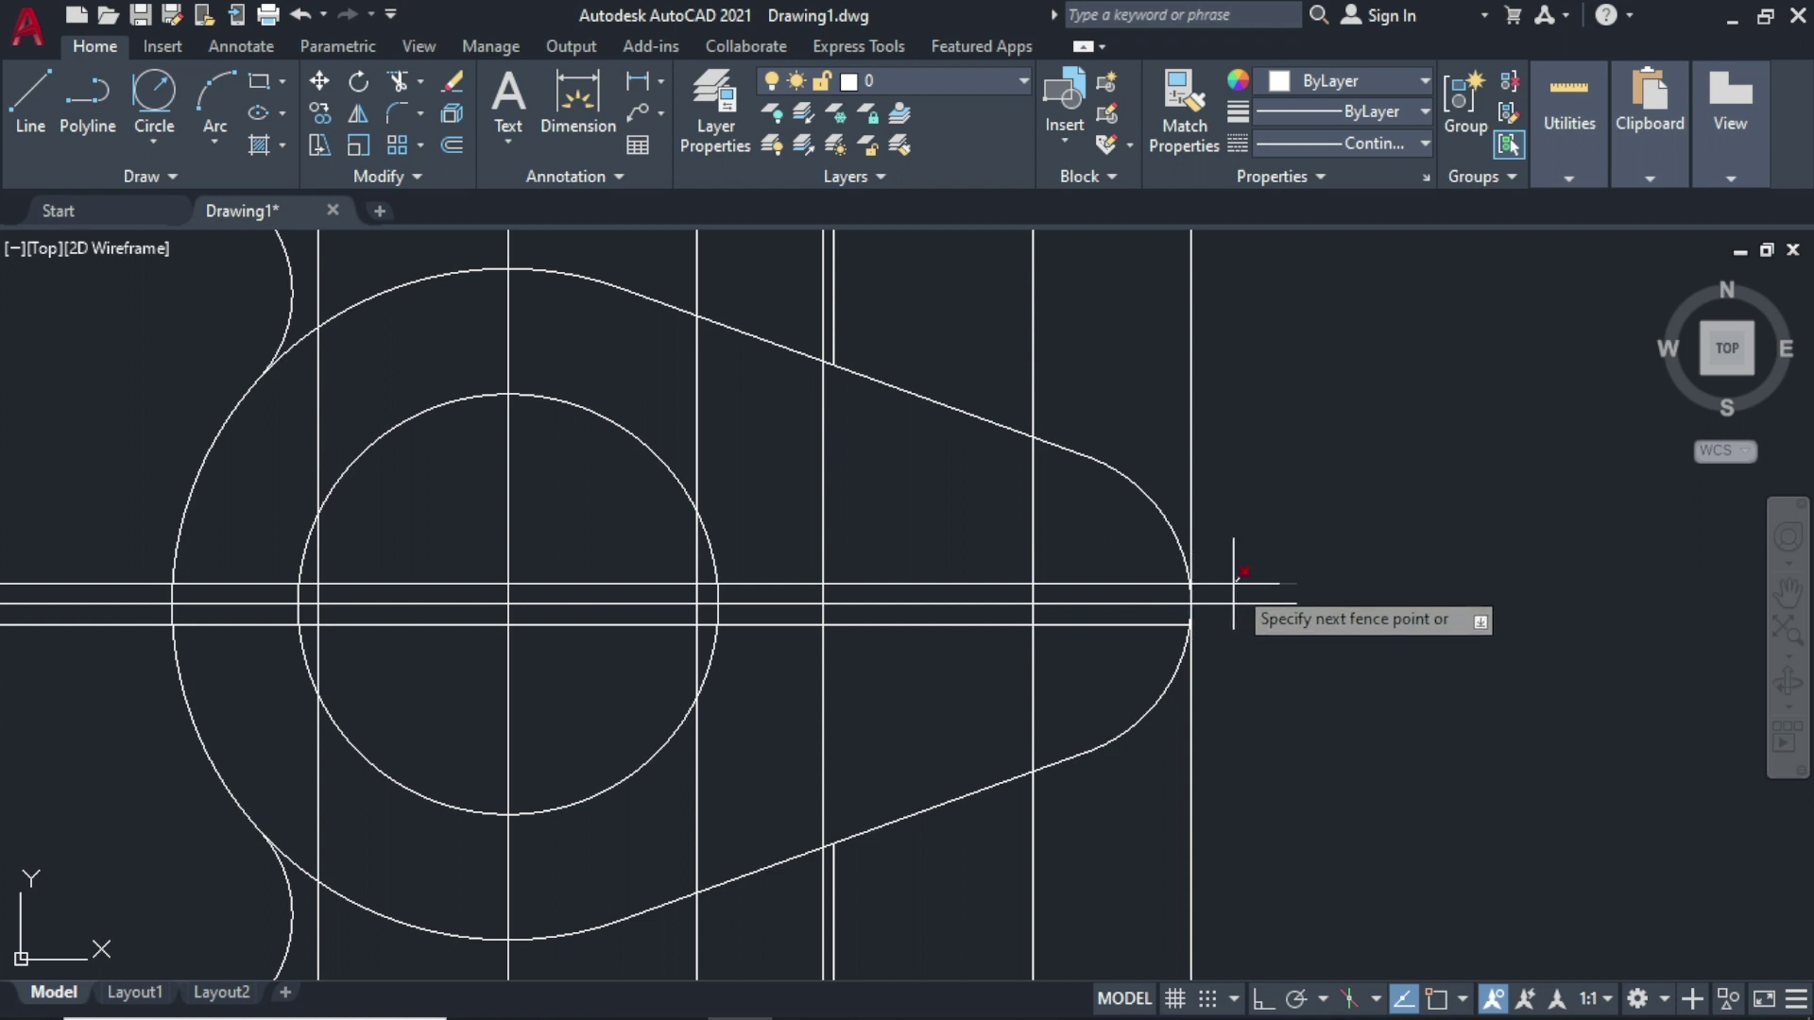
key("Return")
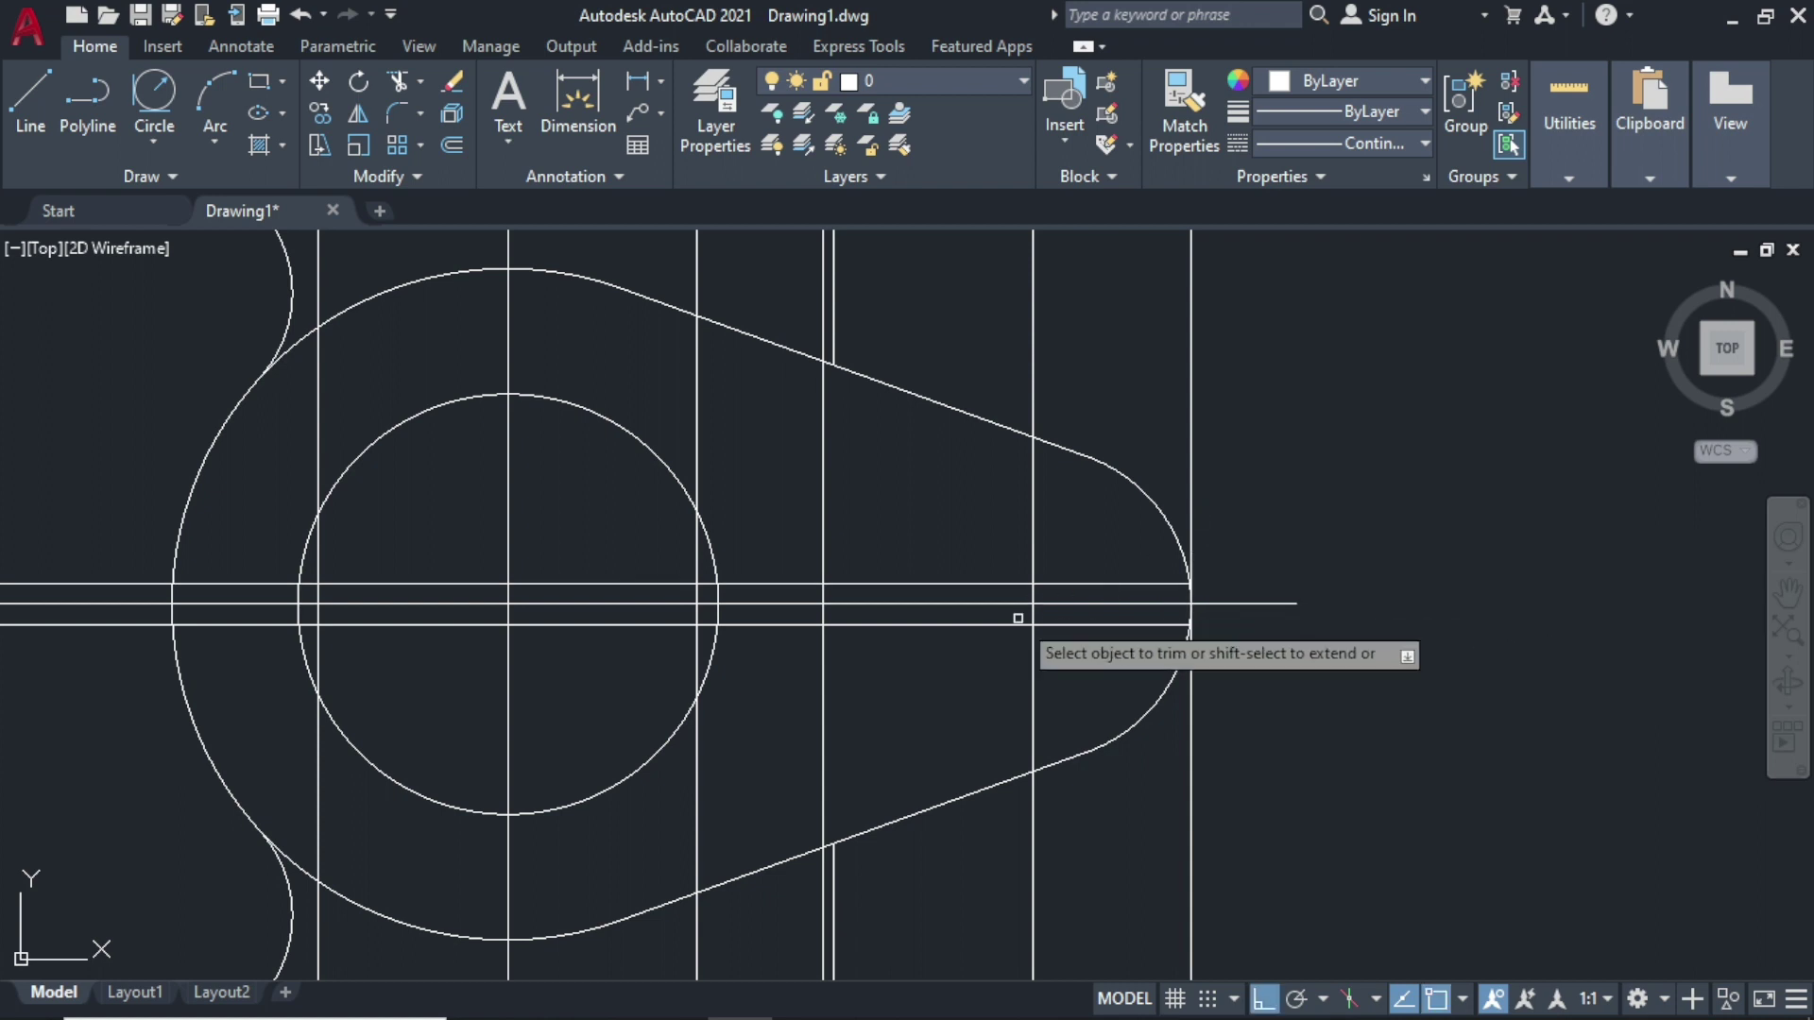
scroll(811, 732, "down", 3)
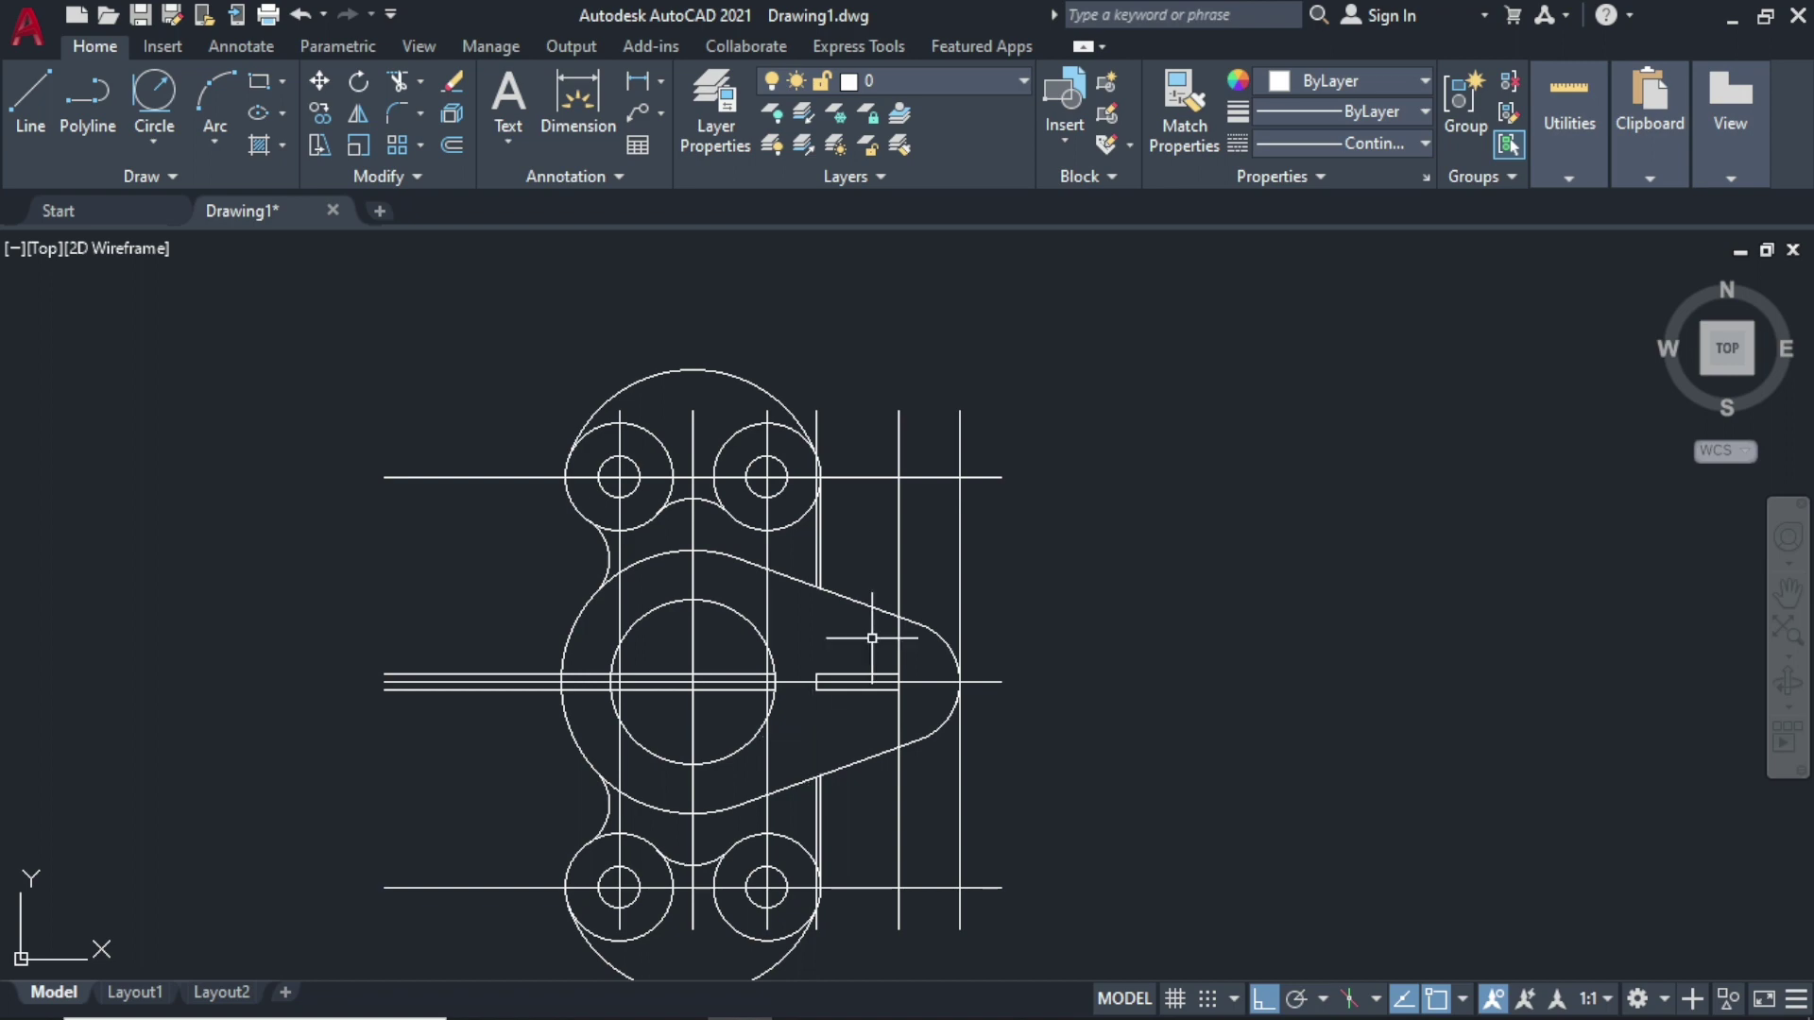
scroll(817, 564, "up", 5)
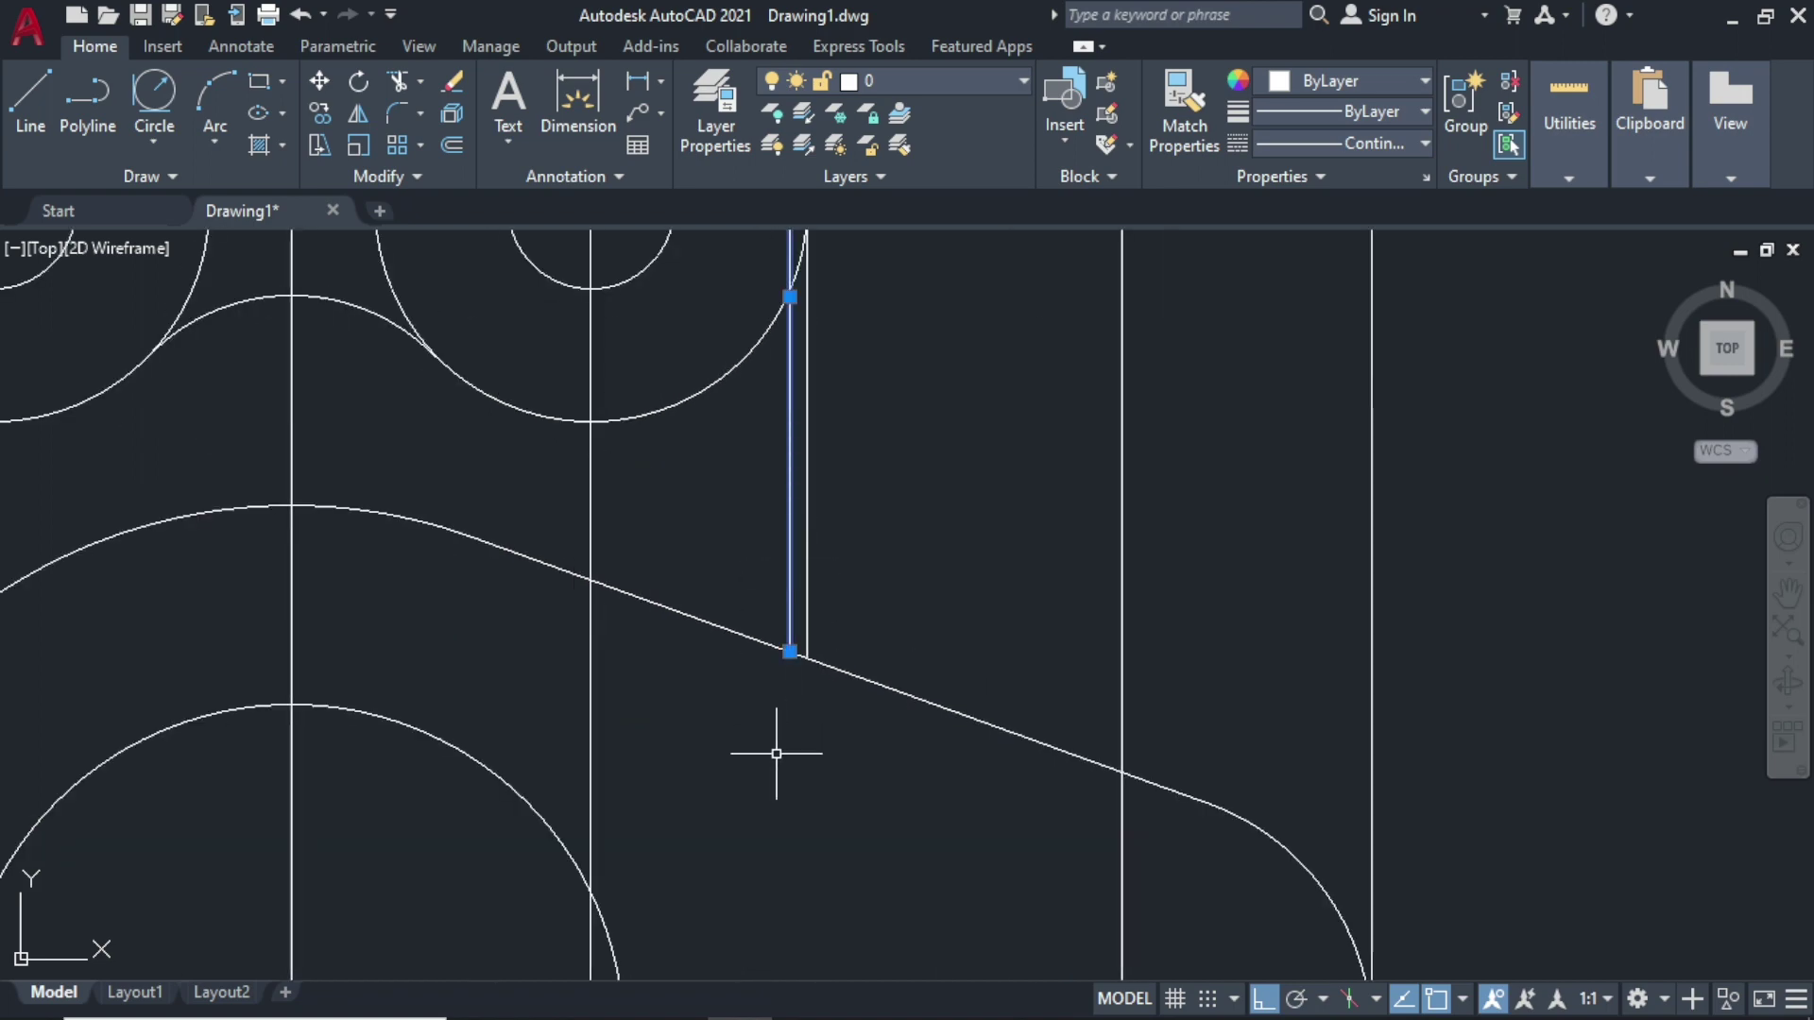
Step: Delete the two slot lines running through the hub
scroll(775, 892, "down", 3)
middle_click_drag(757, 936, 851, 618)
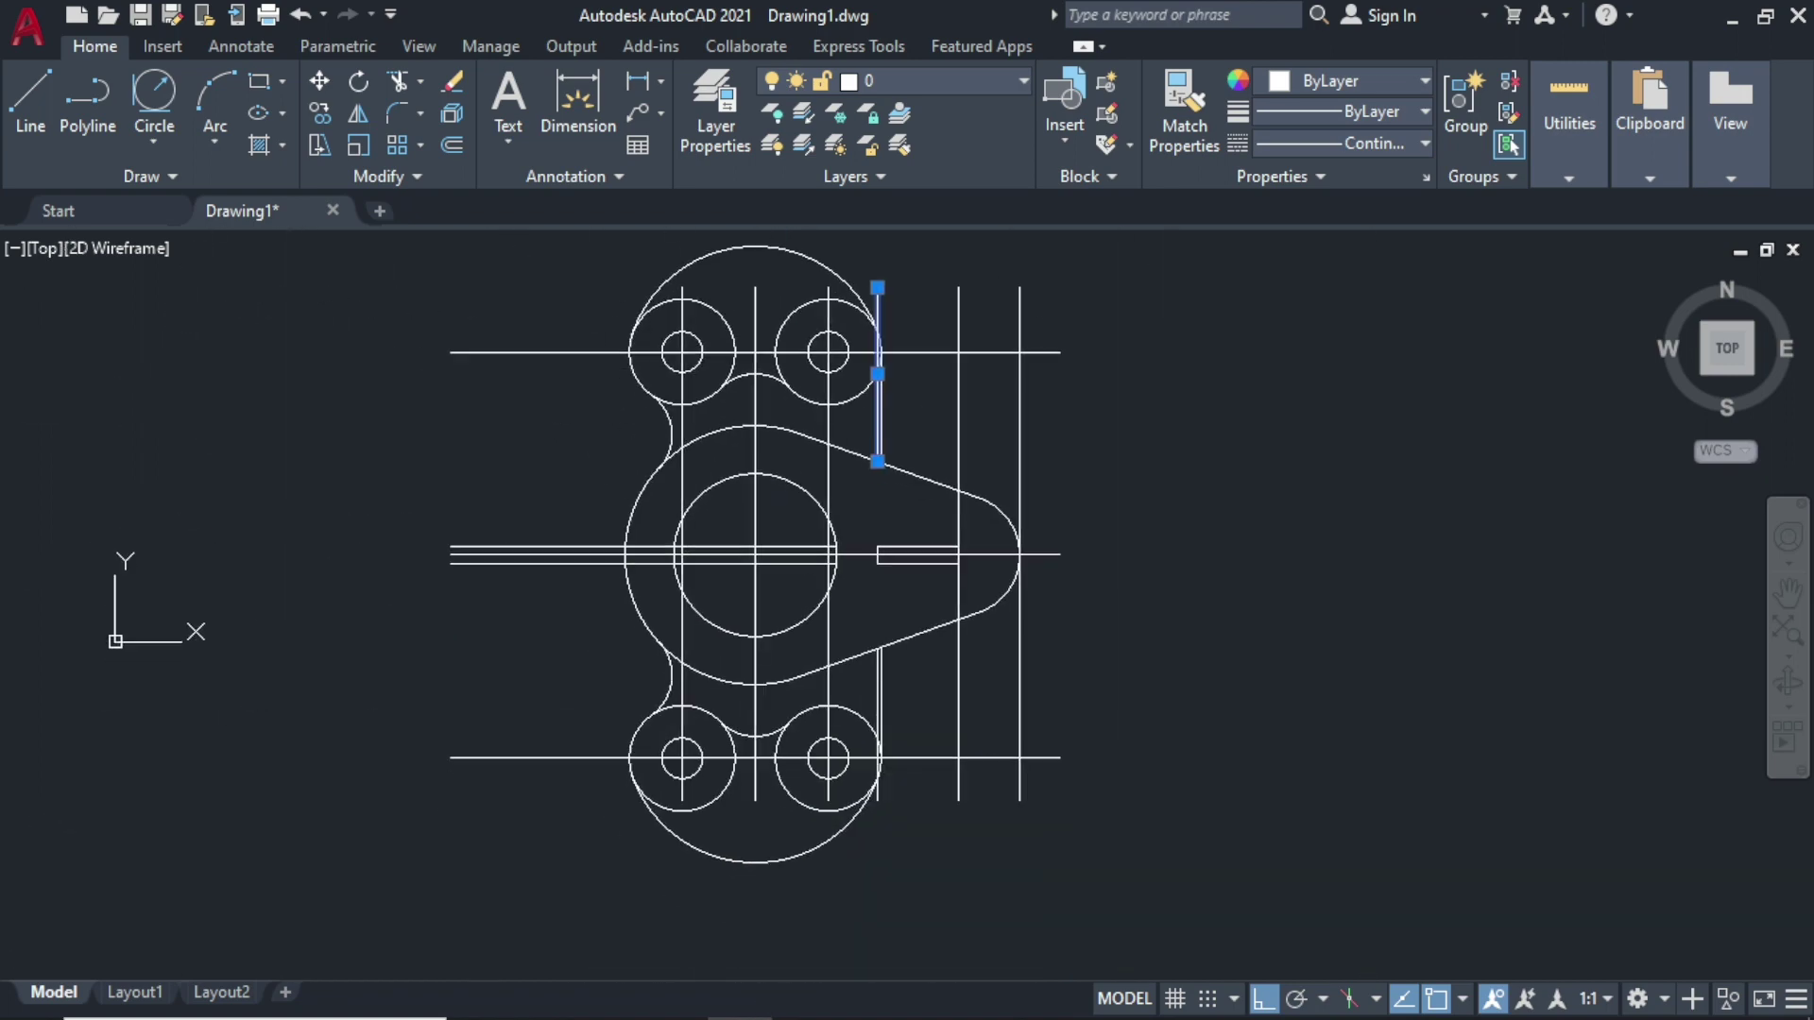
scroll(840, 693, "up", 2)
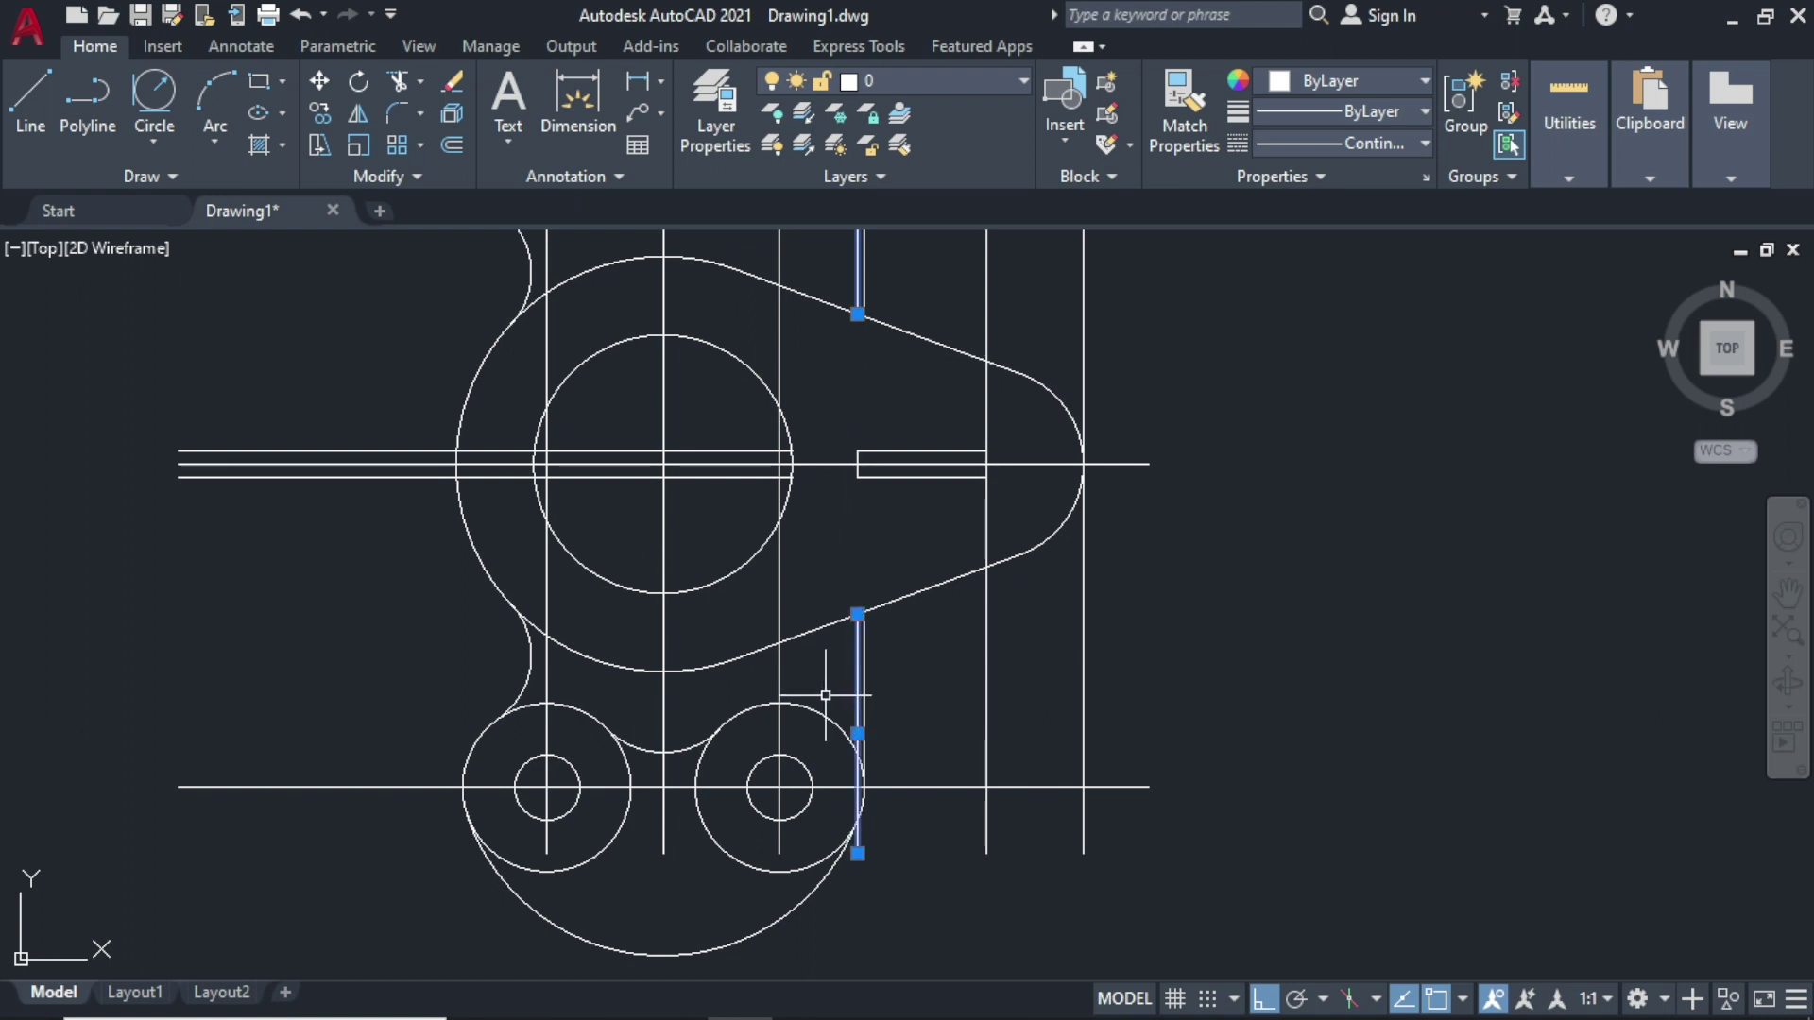
left_click(688, 474)
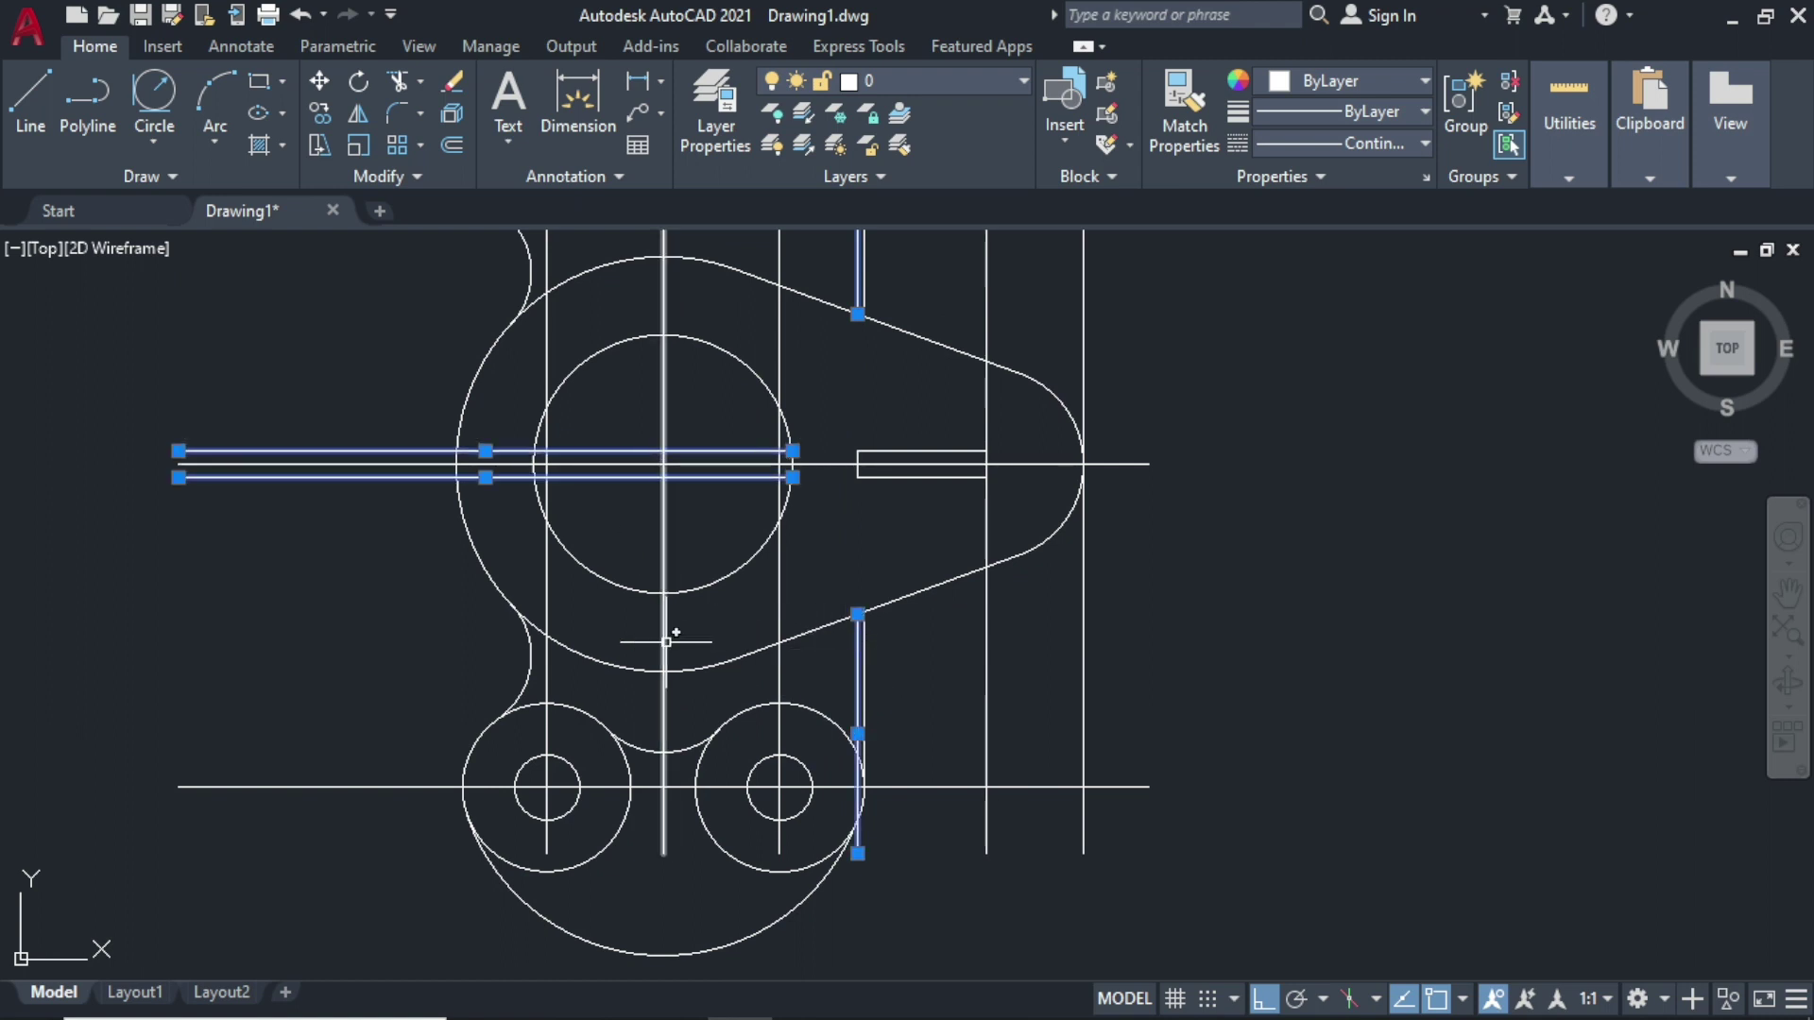
key("Delete")
Step: Delete the far-right vertical construction line at the lobe tip
scroll(821, 567, "down", 2)
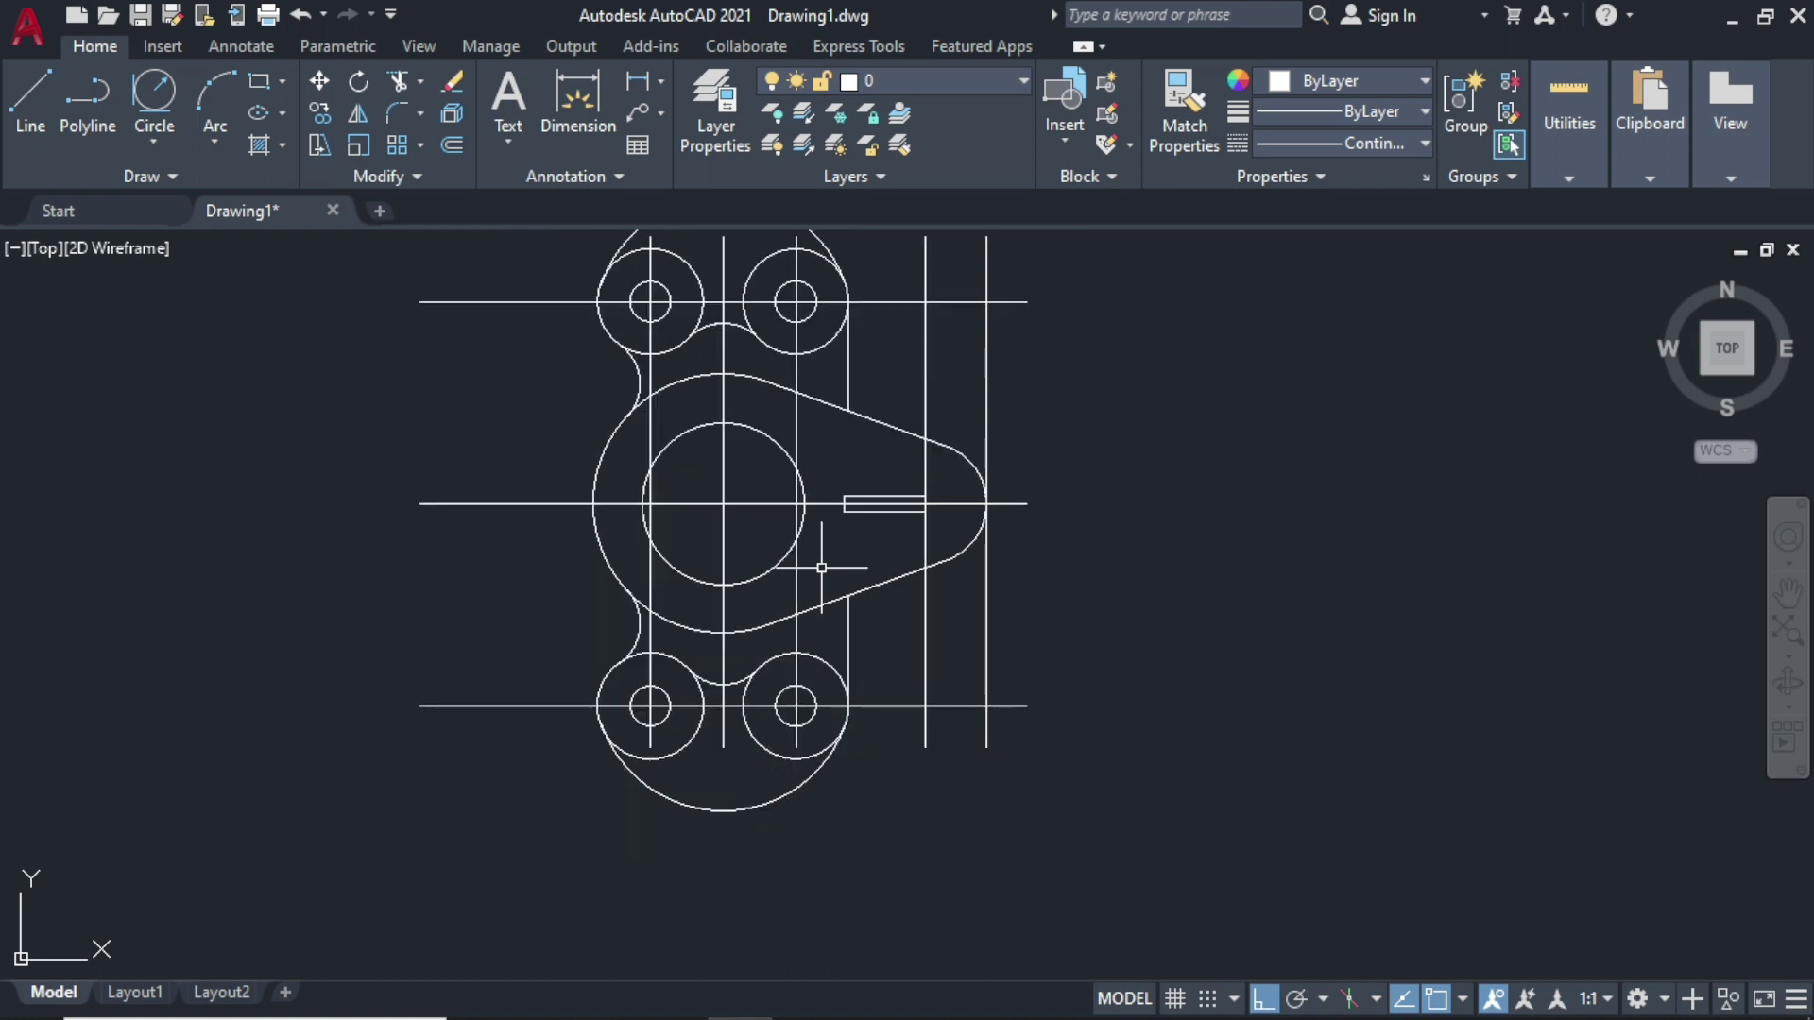
middle_click_drag(821, 568, 835, 610)
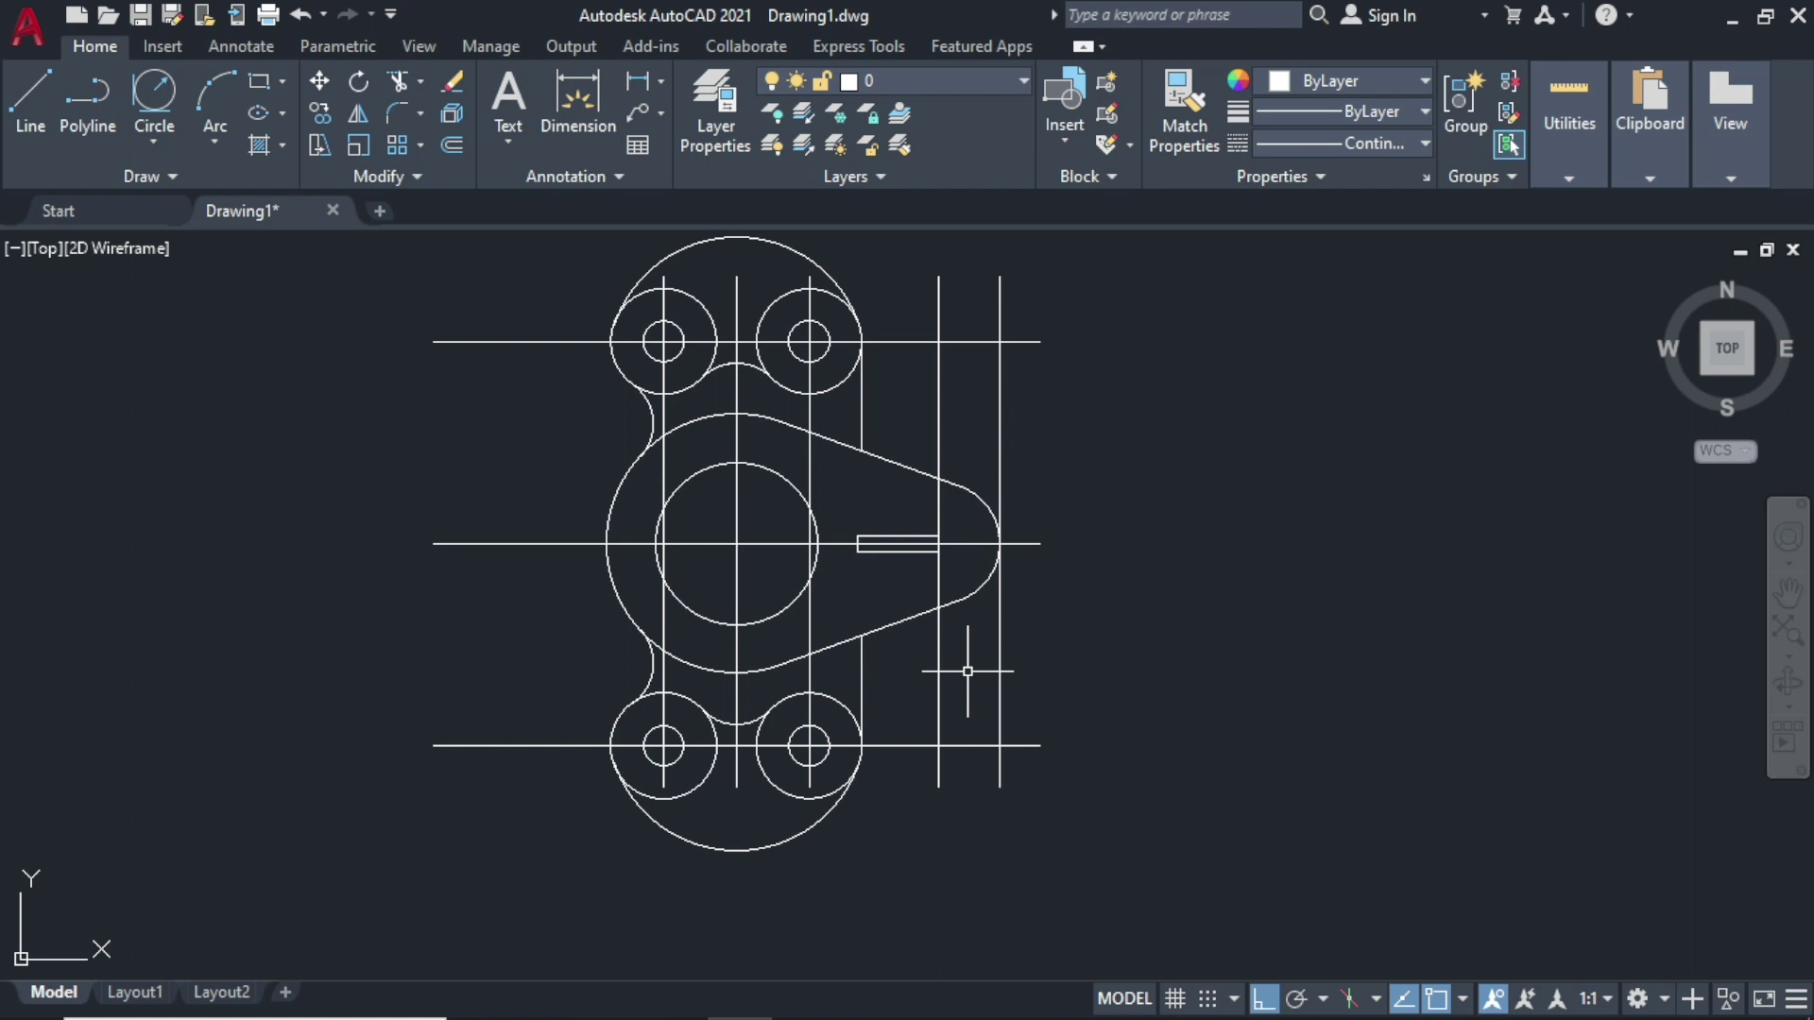
left_click(999, 631)
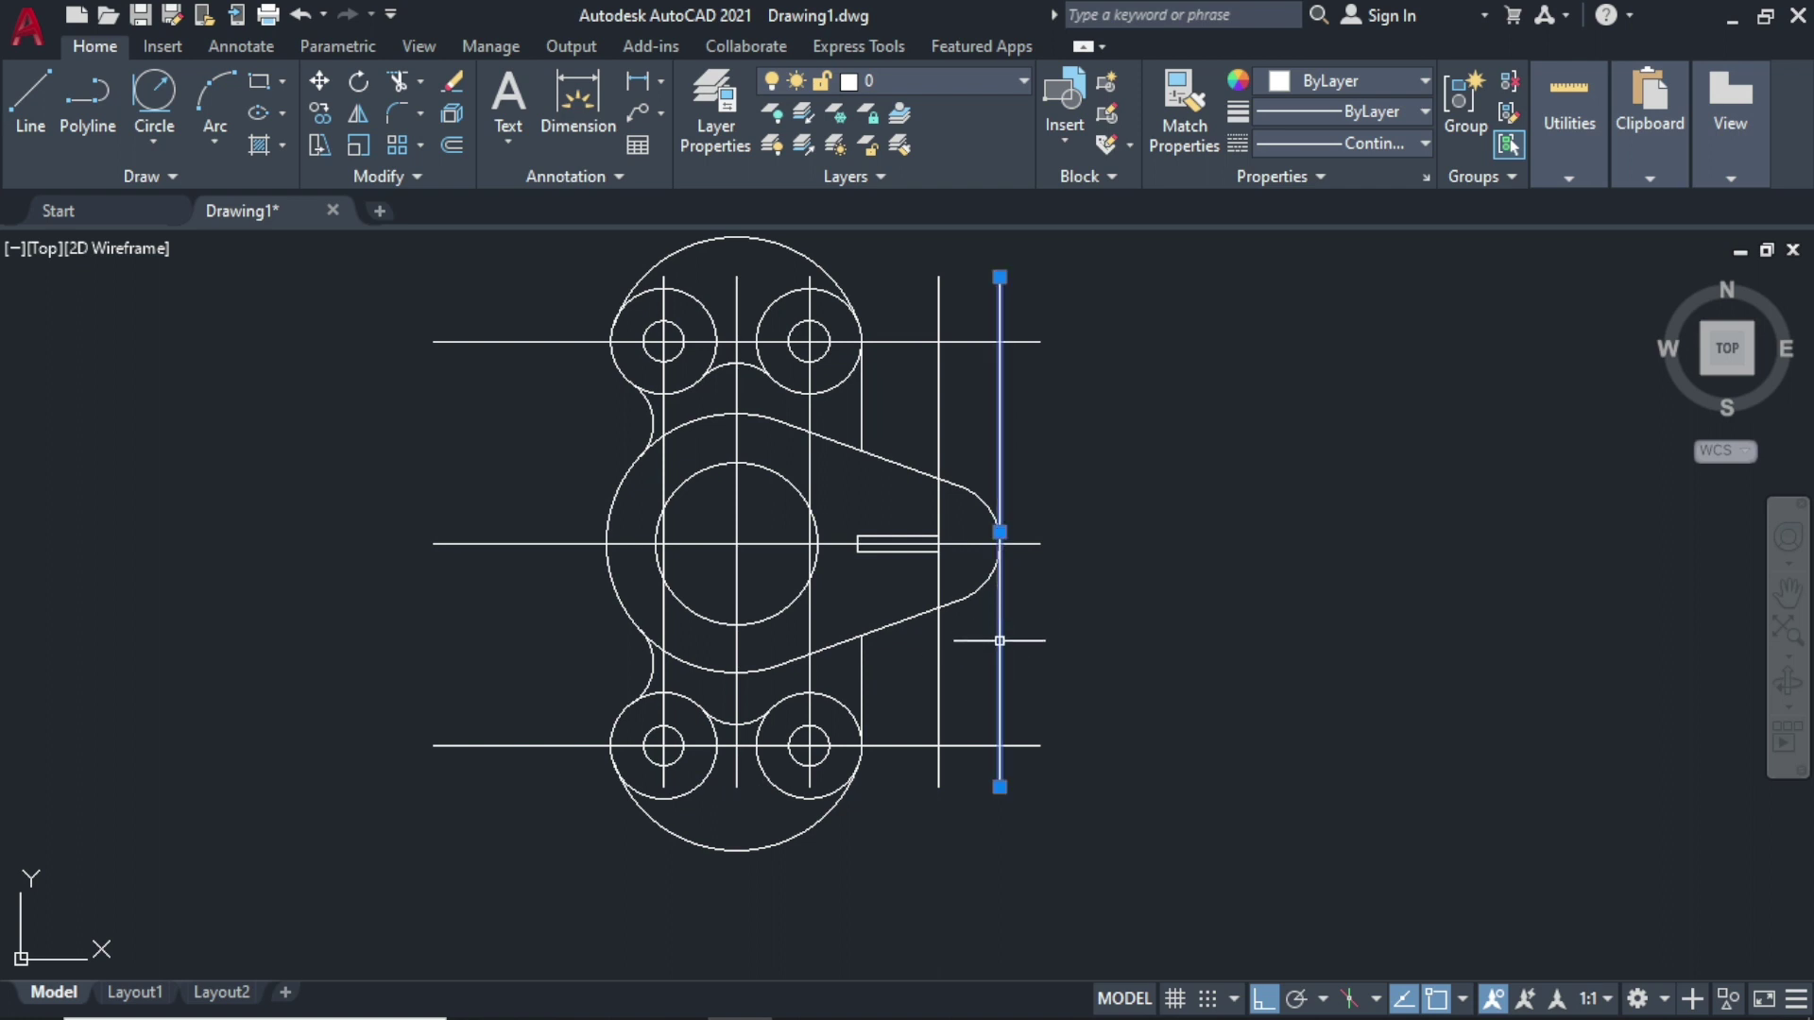
key("Delete")
middle_click_drag(896, 696, 966, 660)
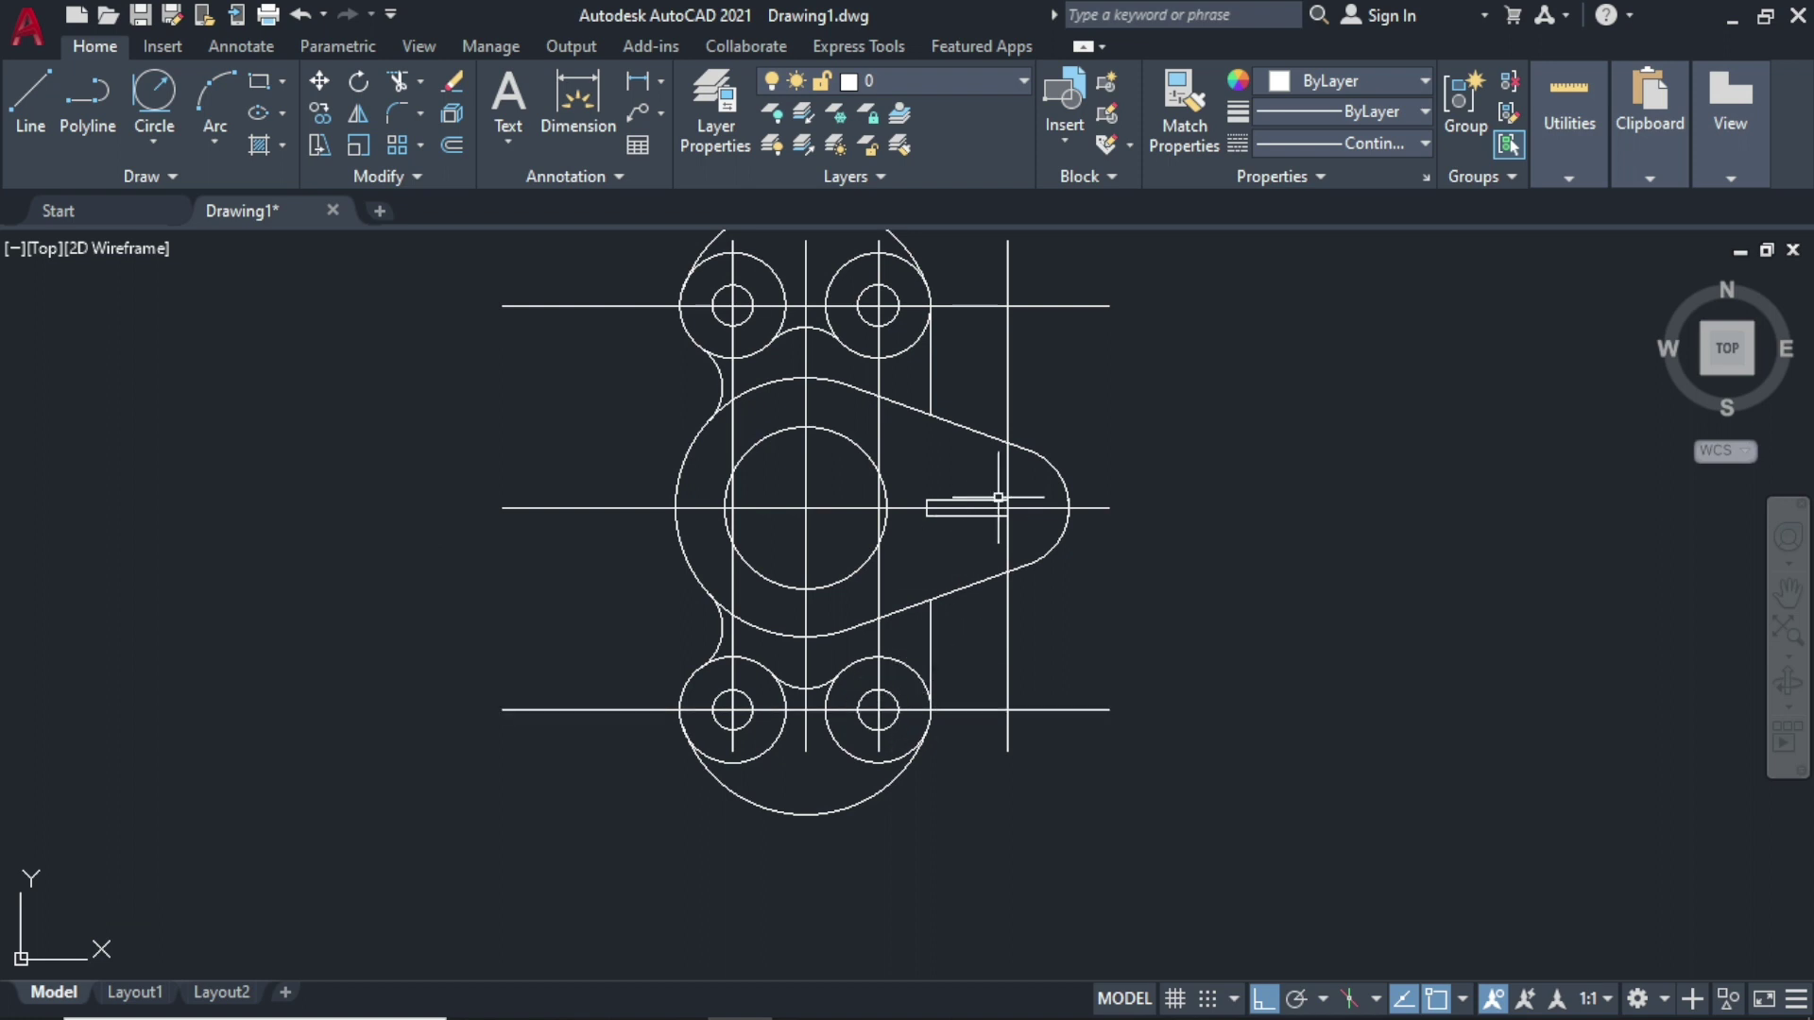
Step: Trim the stray construction line ends around the slot and profile edges, then select two centre lines
left_click(396, 85)
right_click(518, 430)
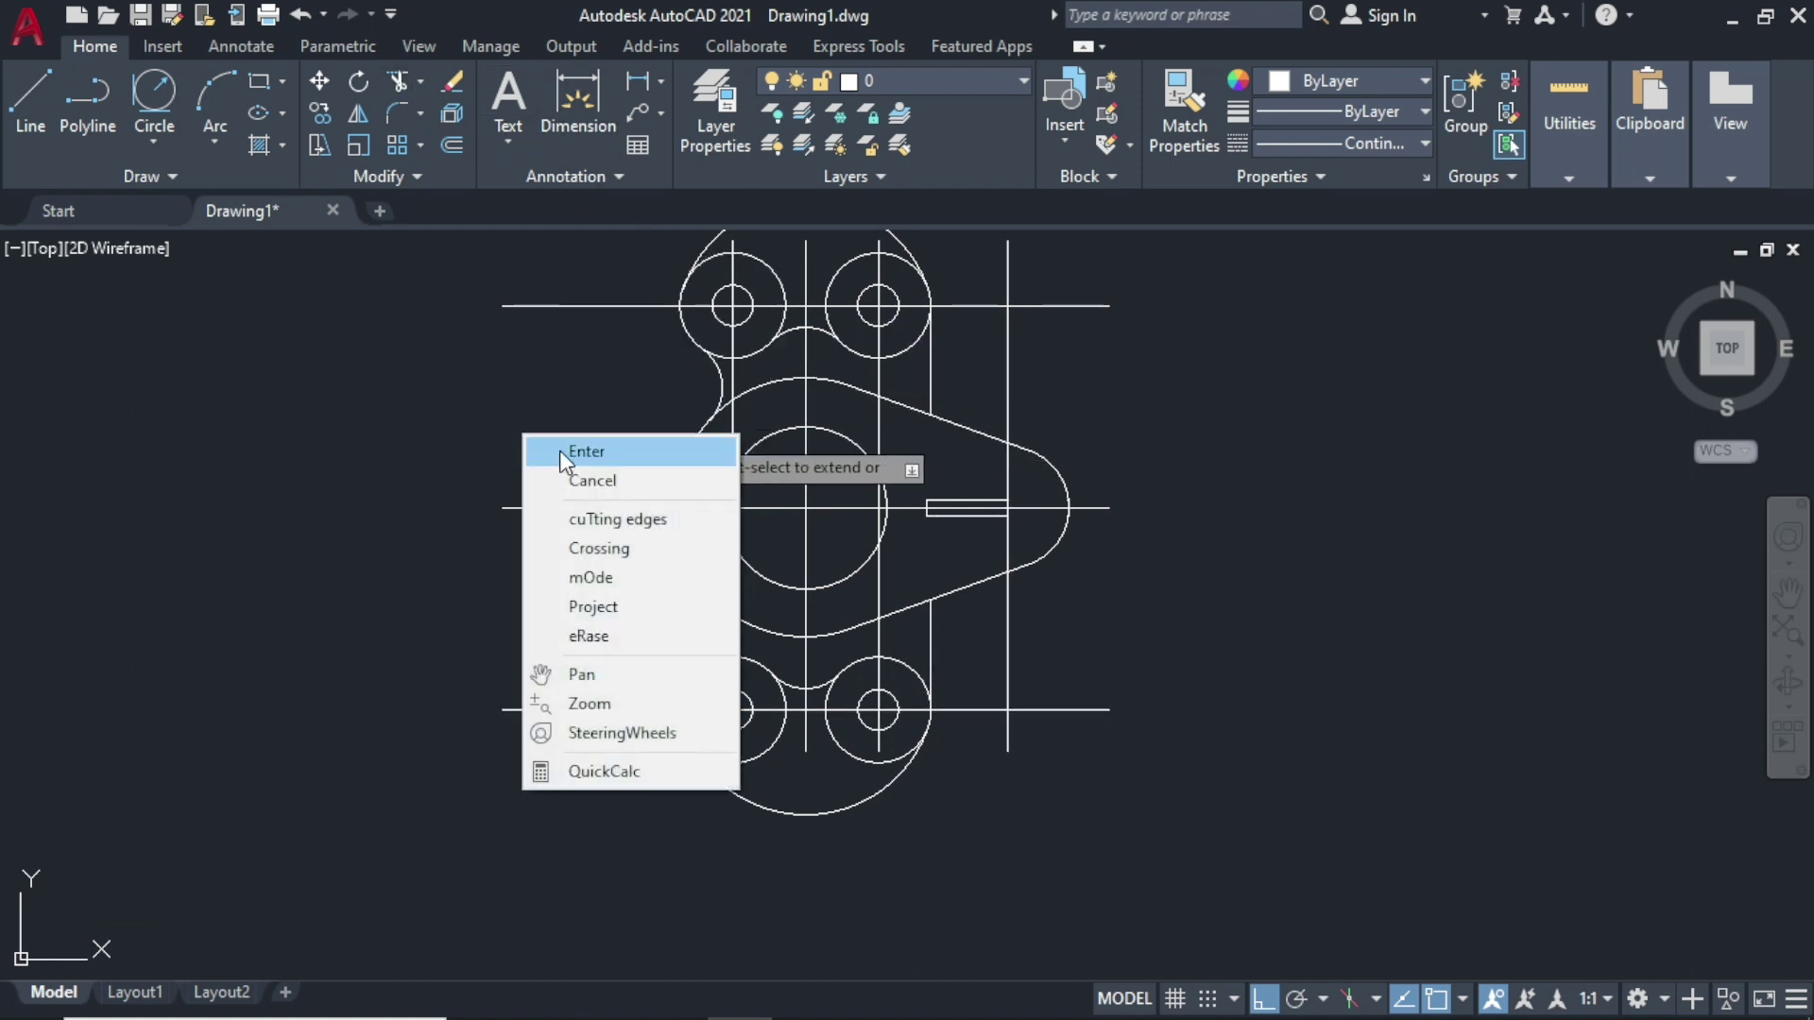
key("Escape")
left_click(1004, 482)
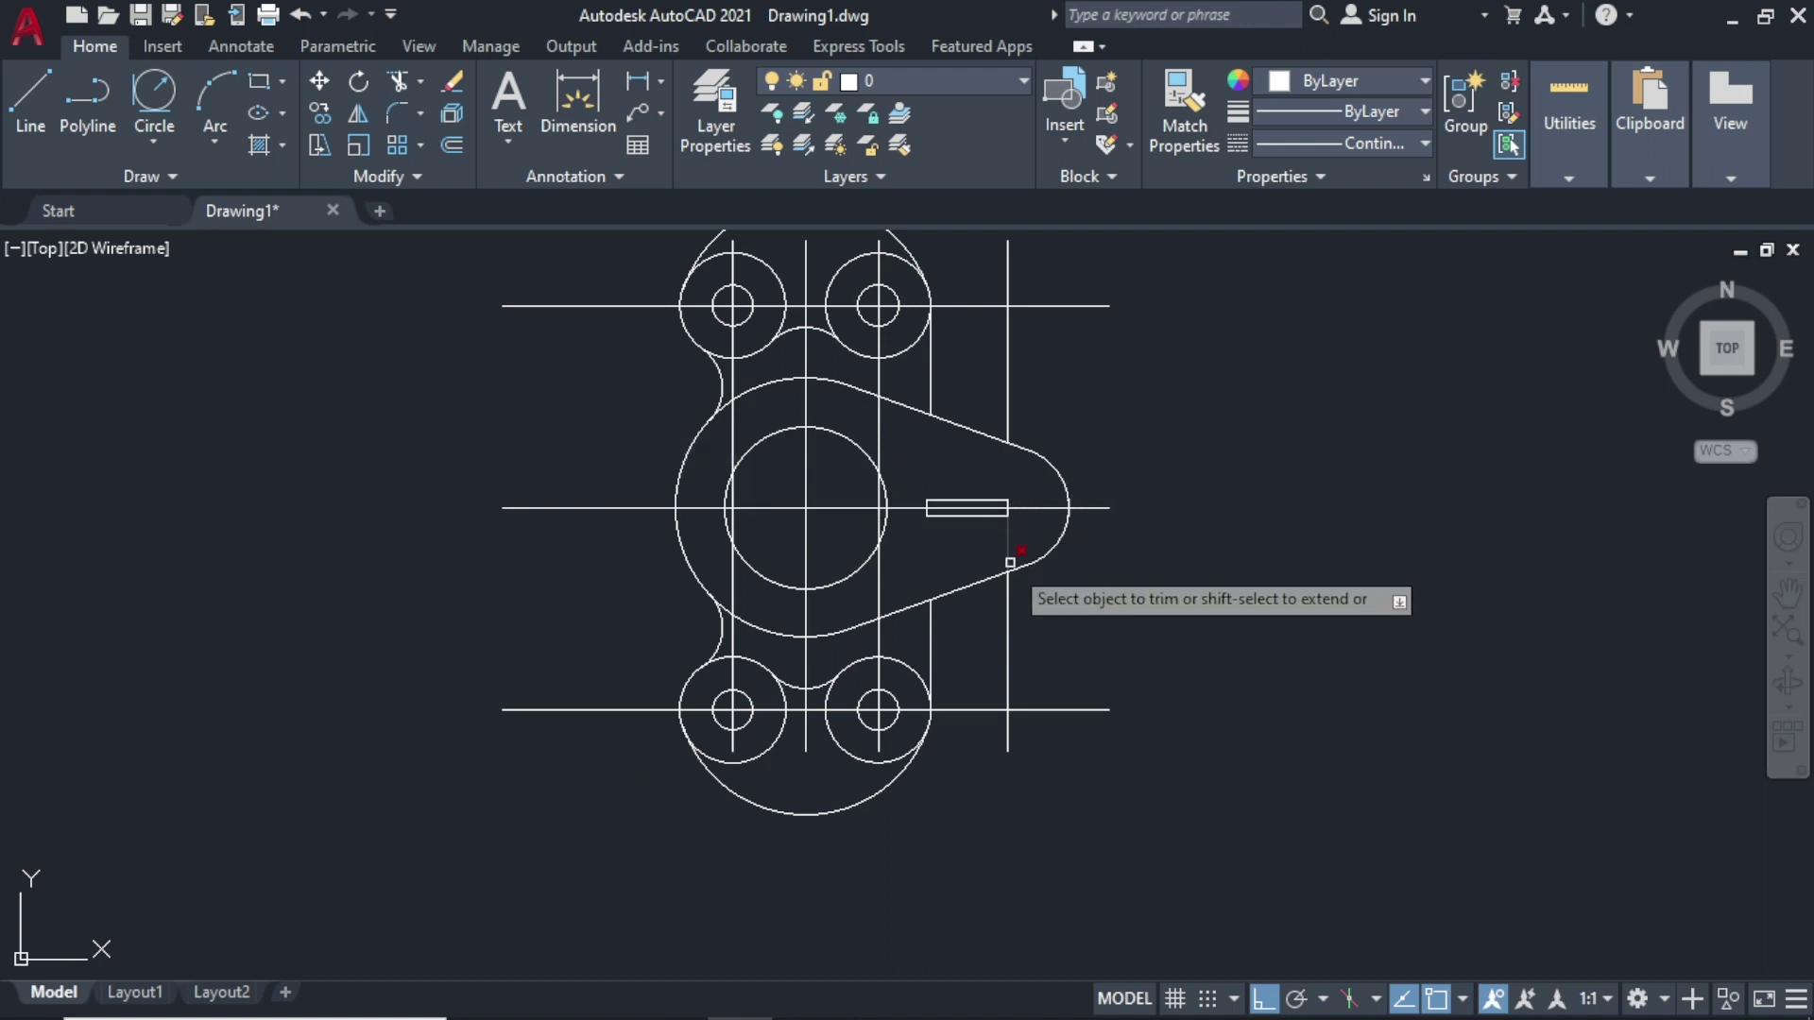
left_click(1031, 545)
left_click(952, 571)
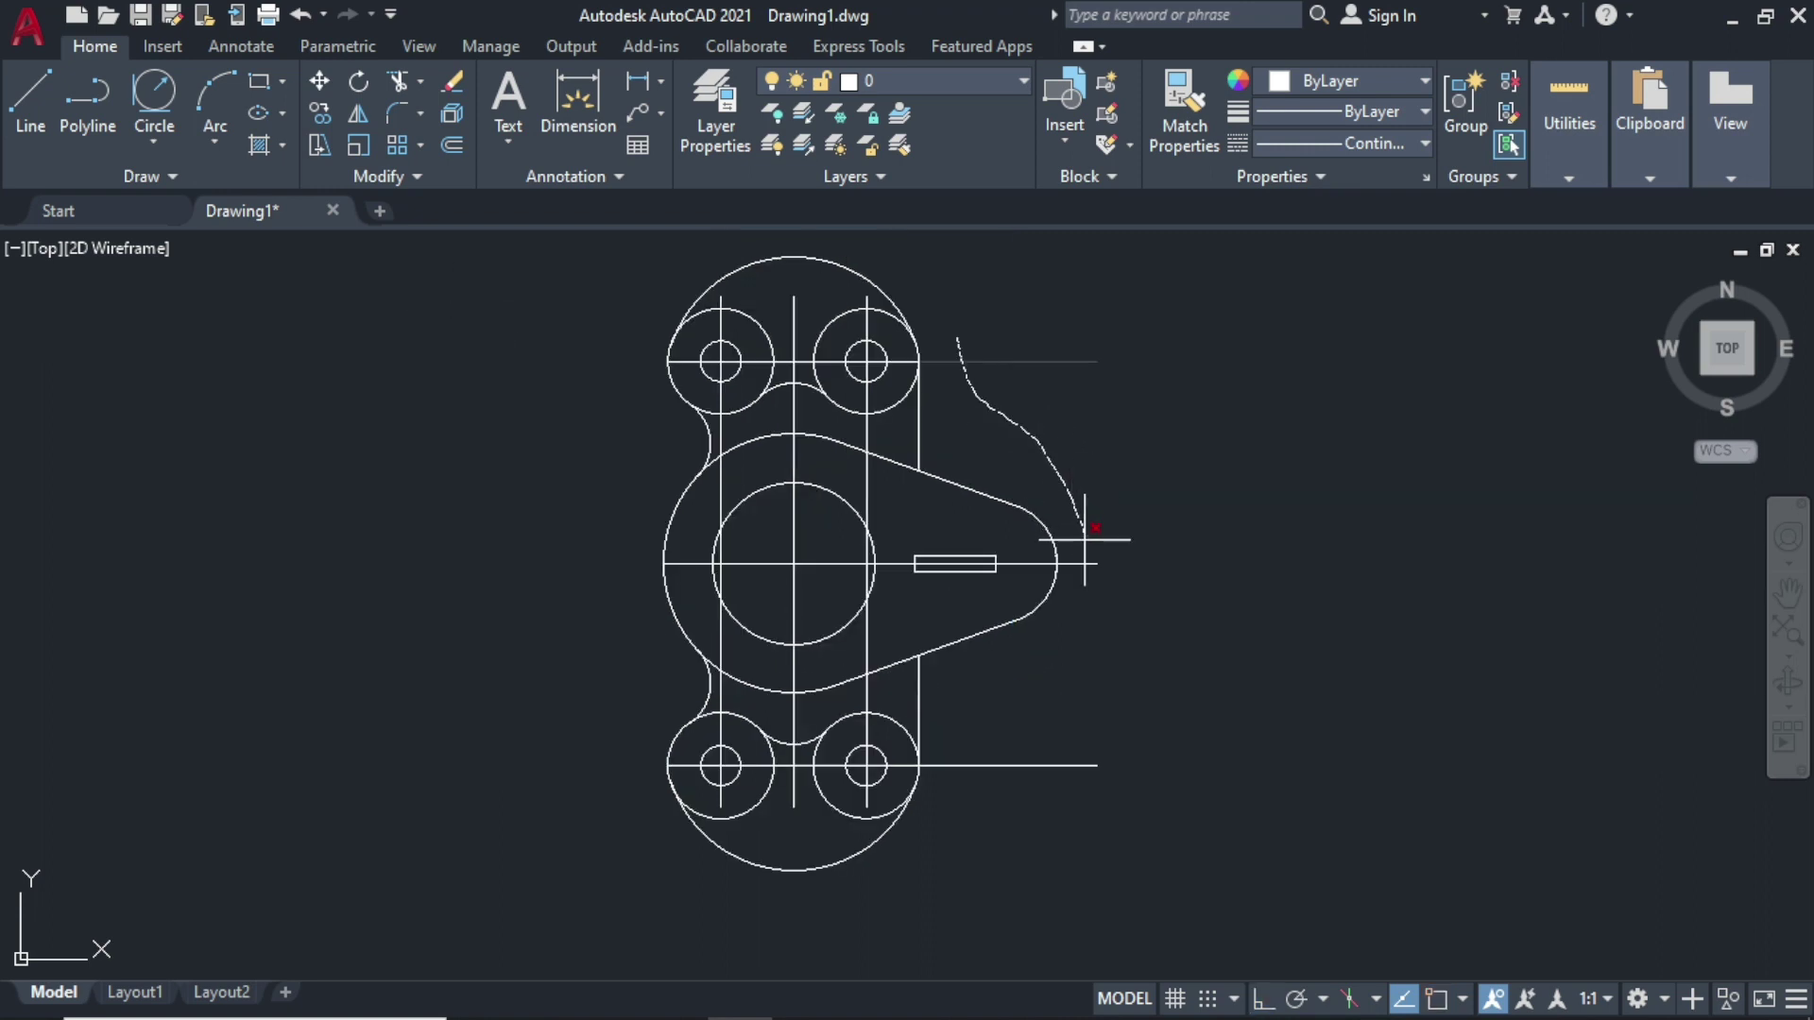
left_click_drag(1042, 820, 1040, 830)
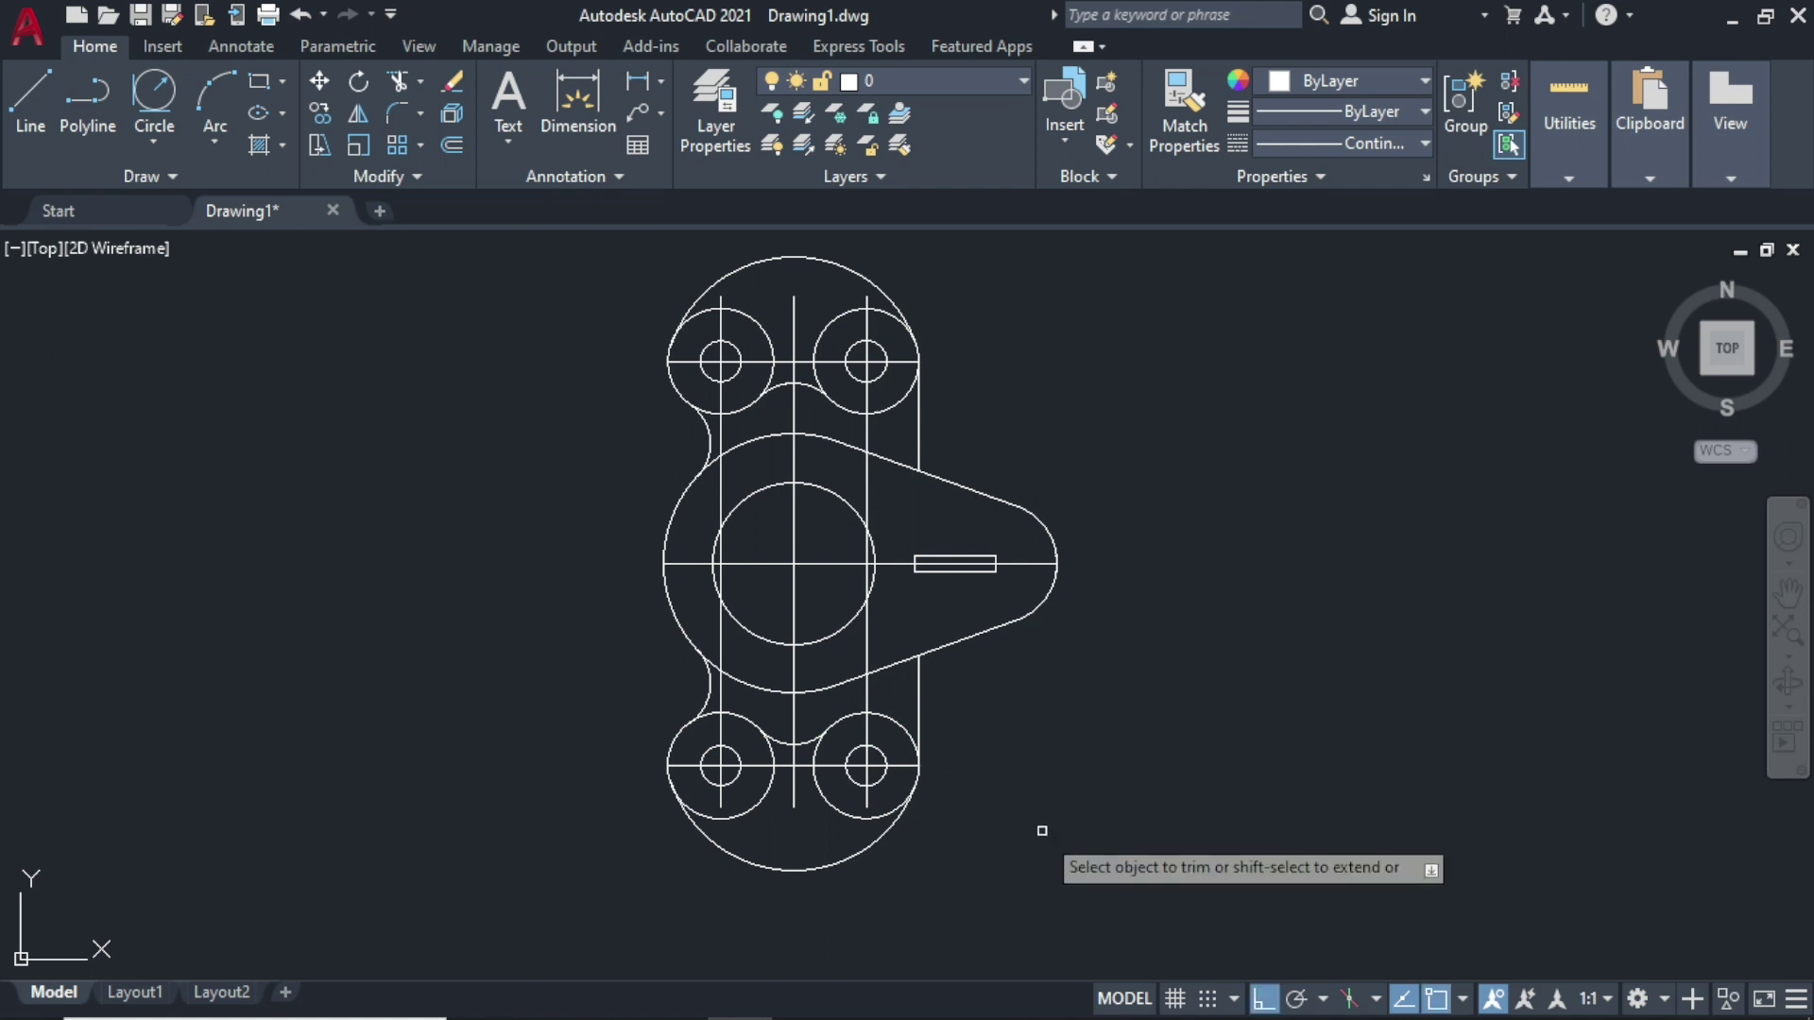
key("F8")
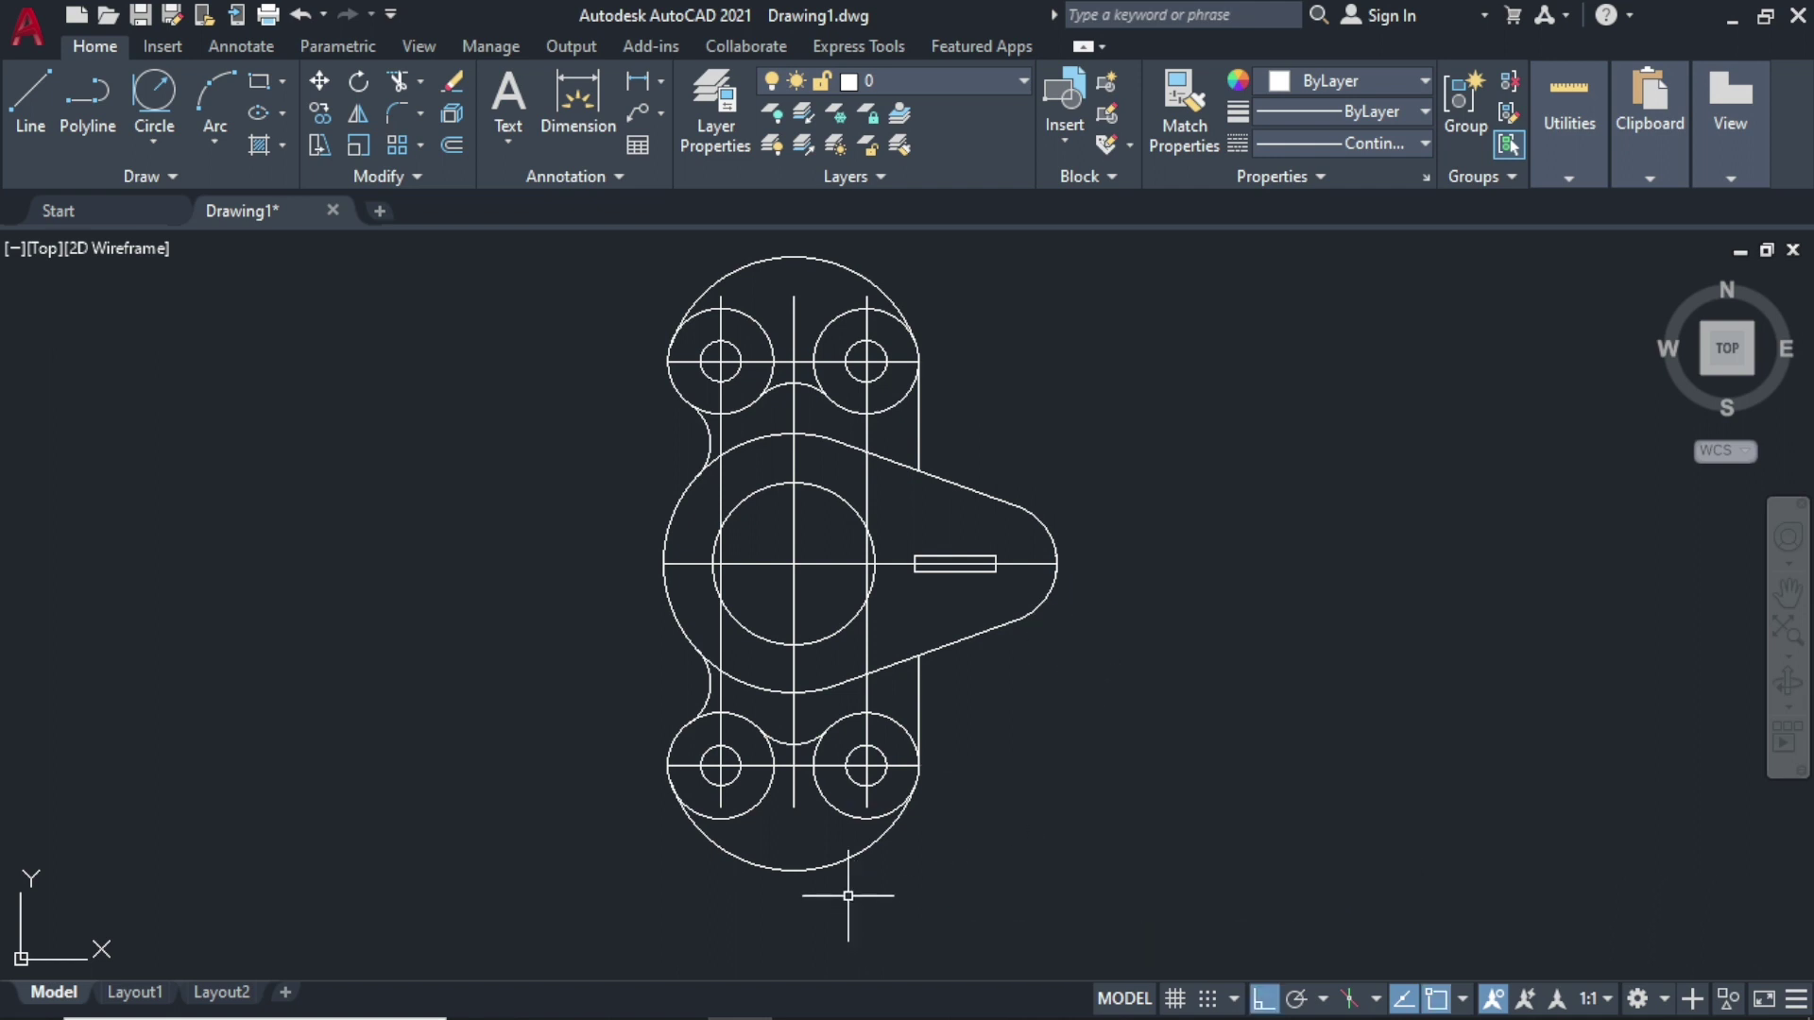
left_click(721, 477)
left_click(793, 472)
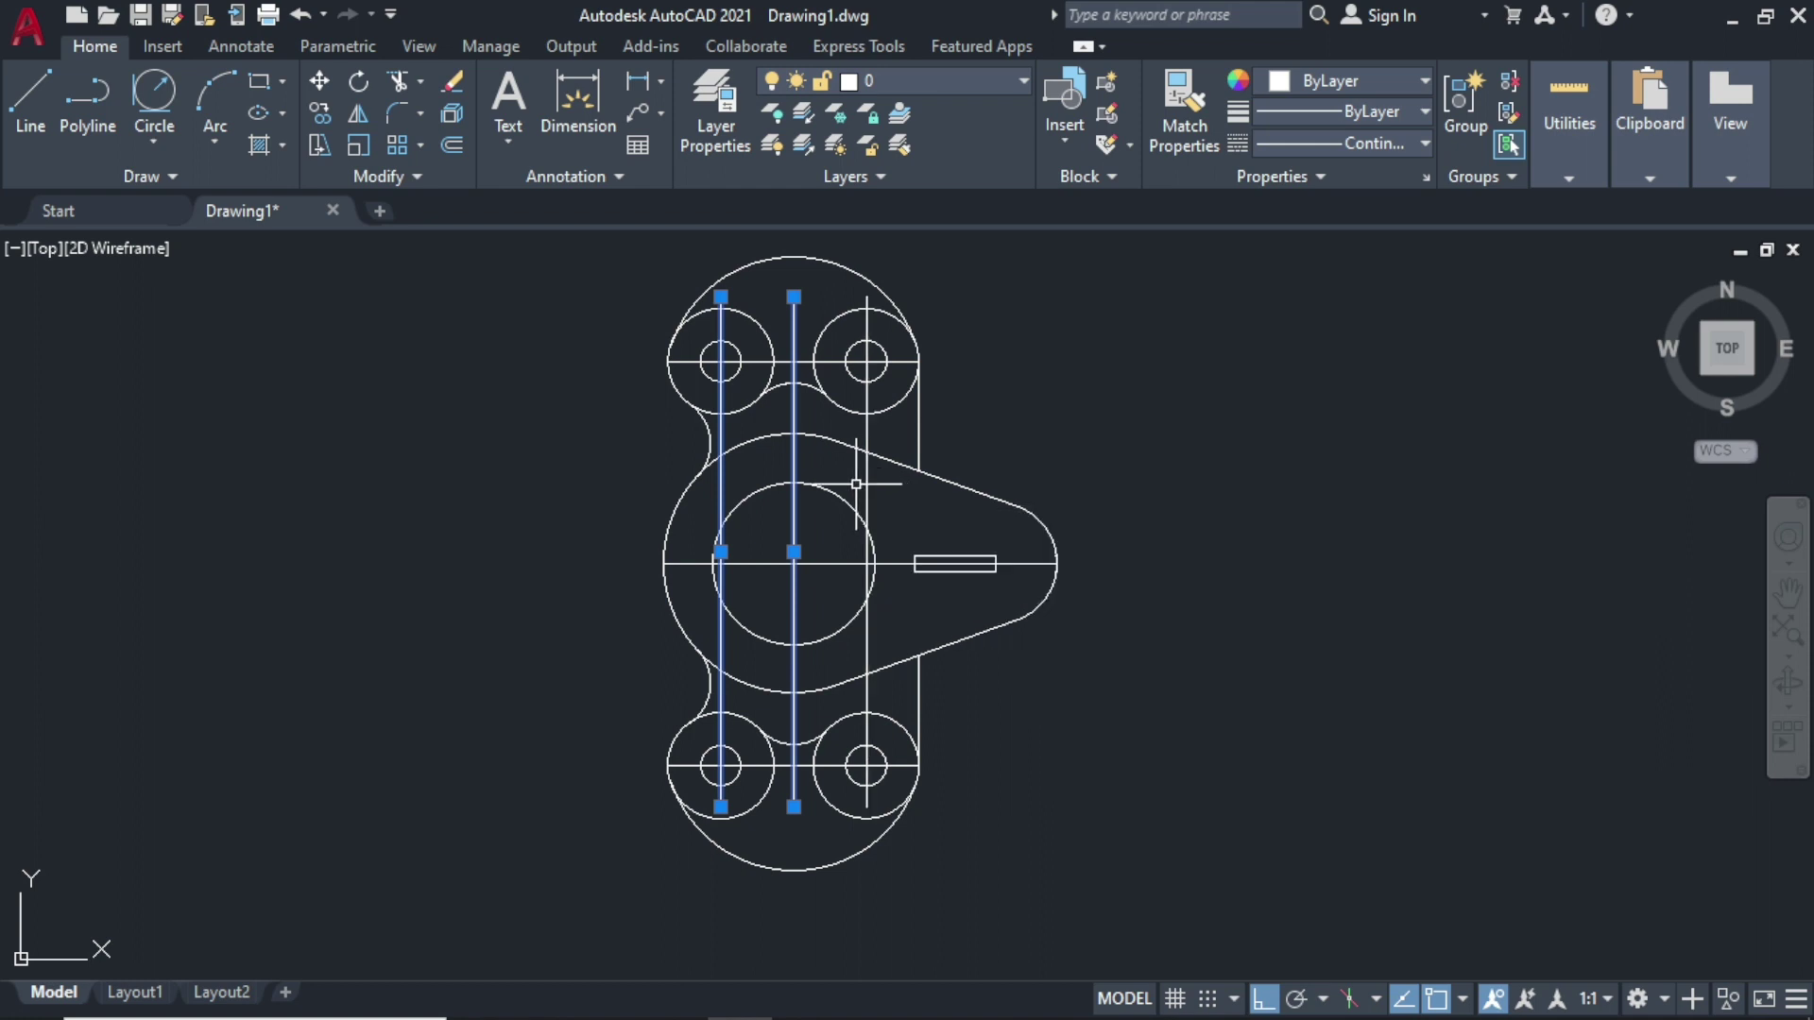
Step: Change the selected vertical and horizontal centre lines to the CENTER2 linetype
left_click(867, 476)
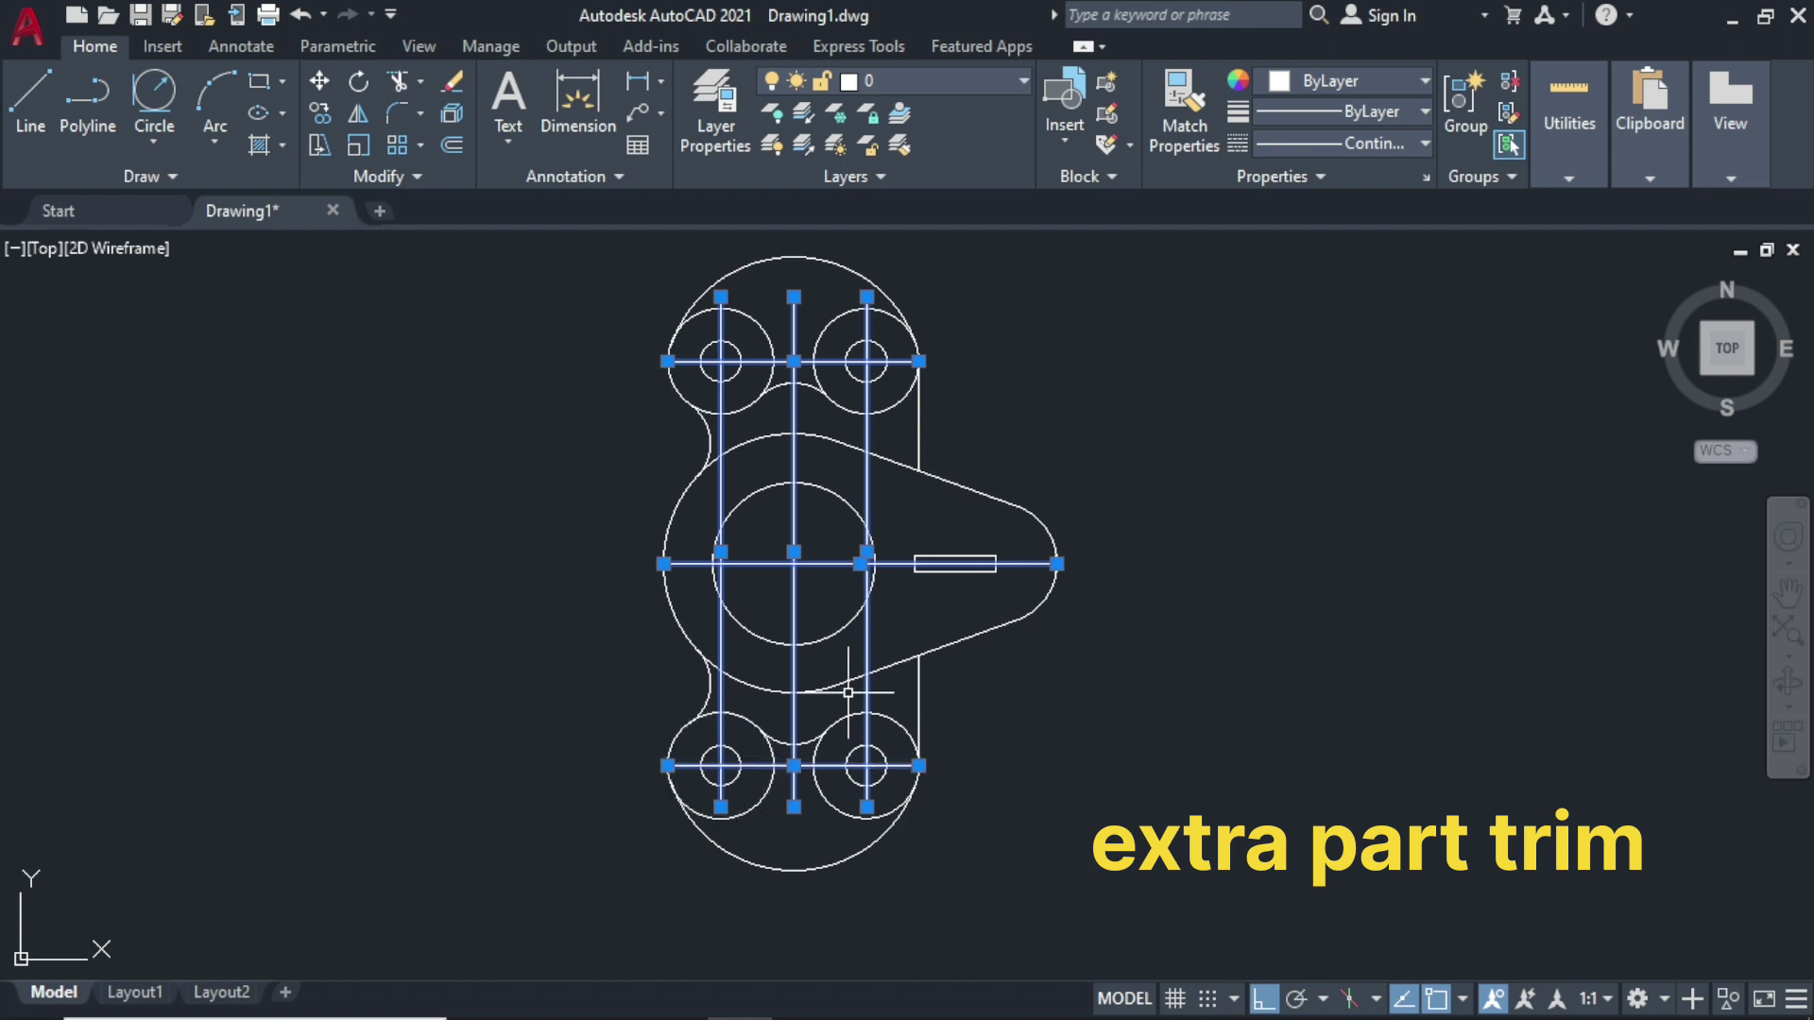
left_click(1419, 142)
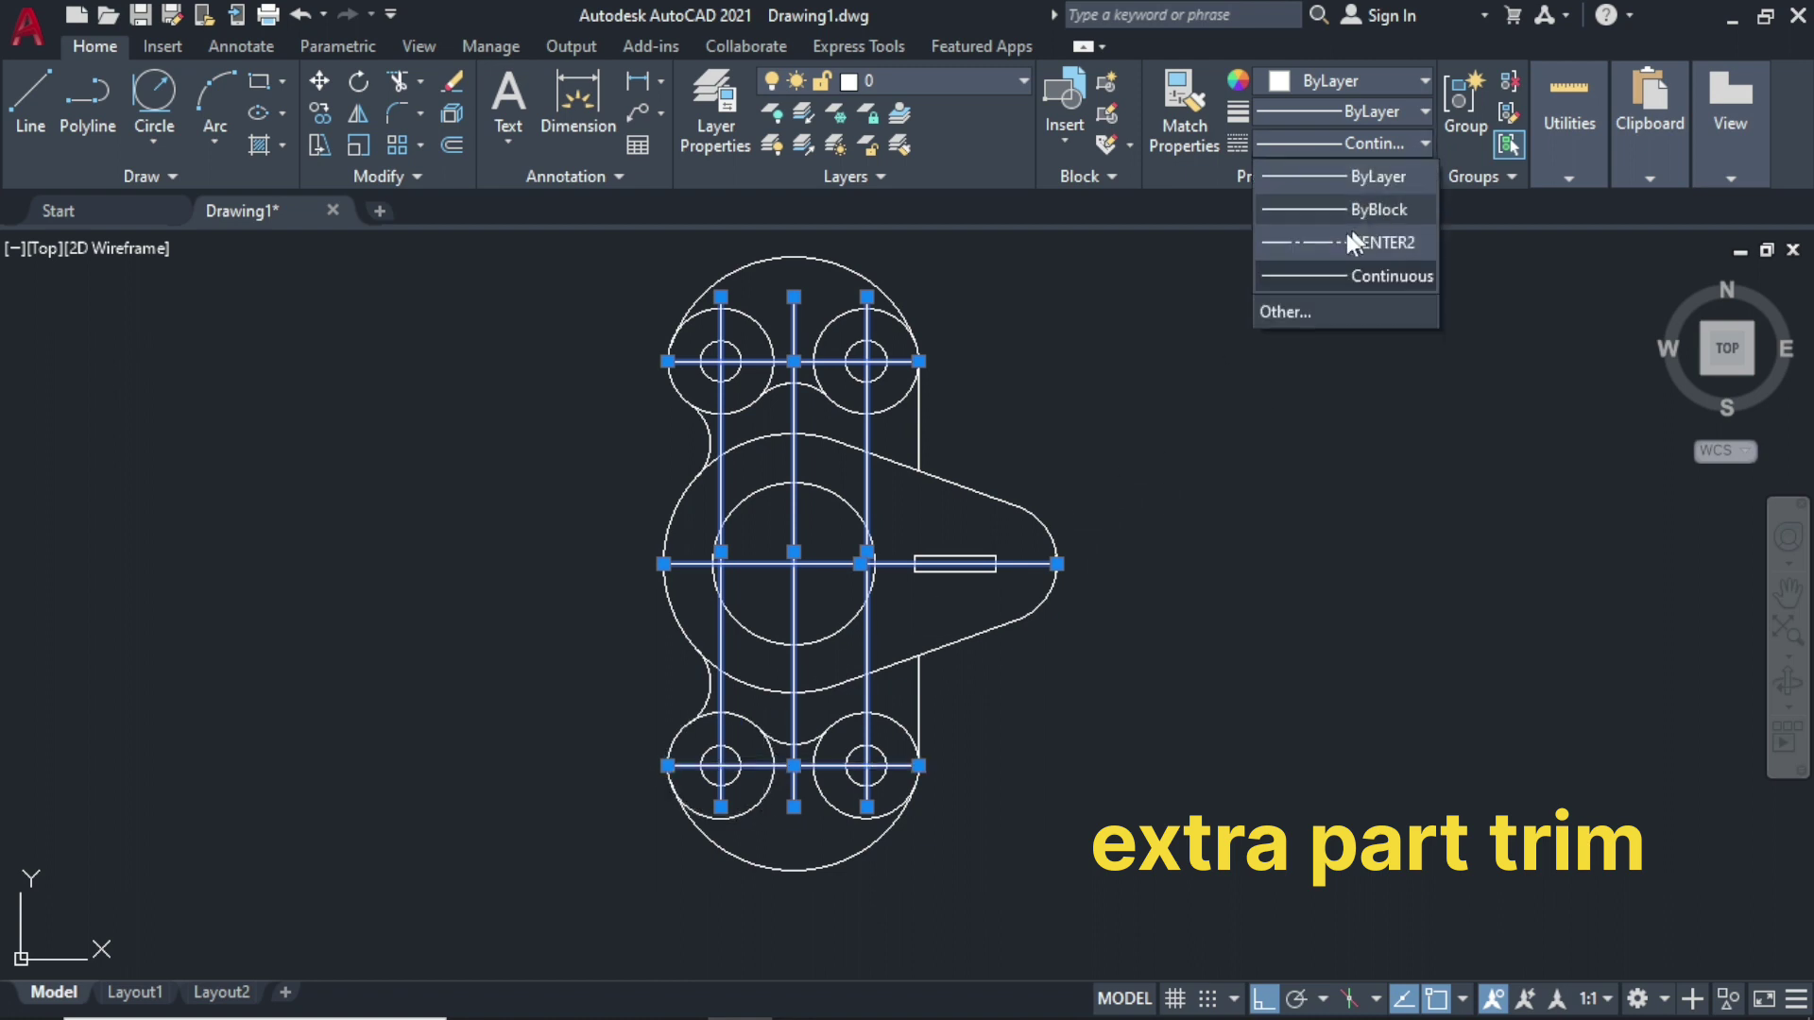
left_click(1351, 242)
left_click(522, 603)
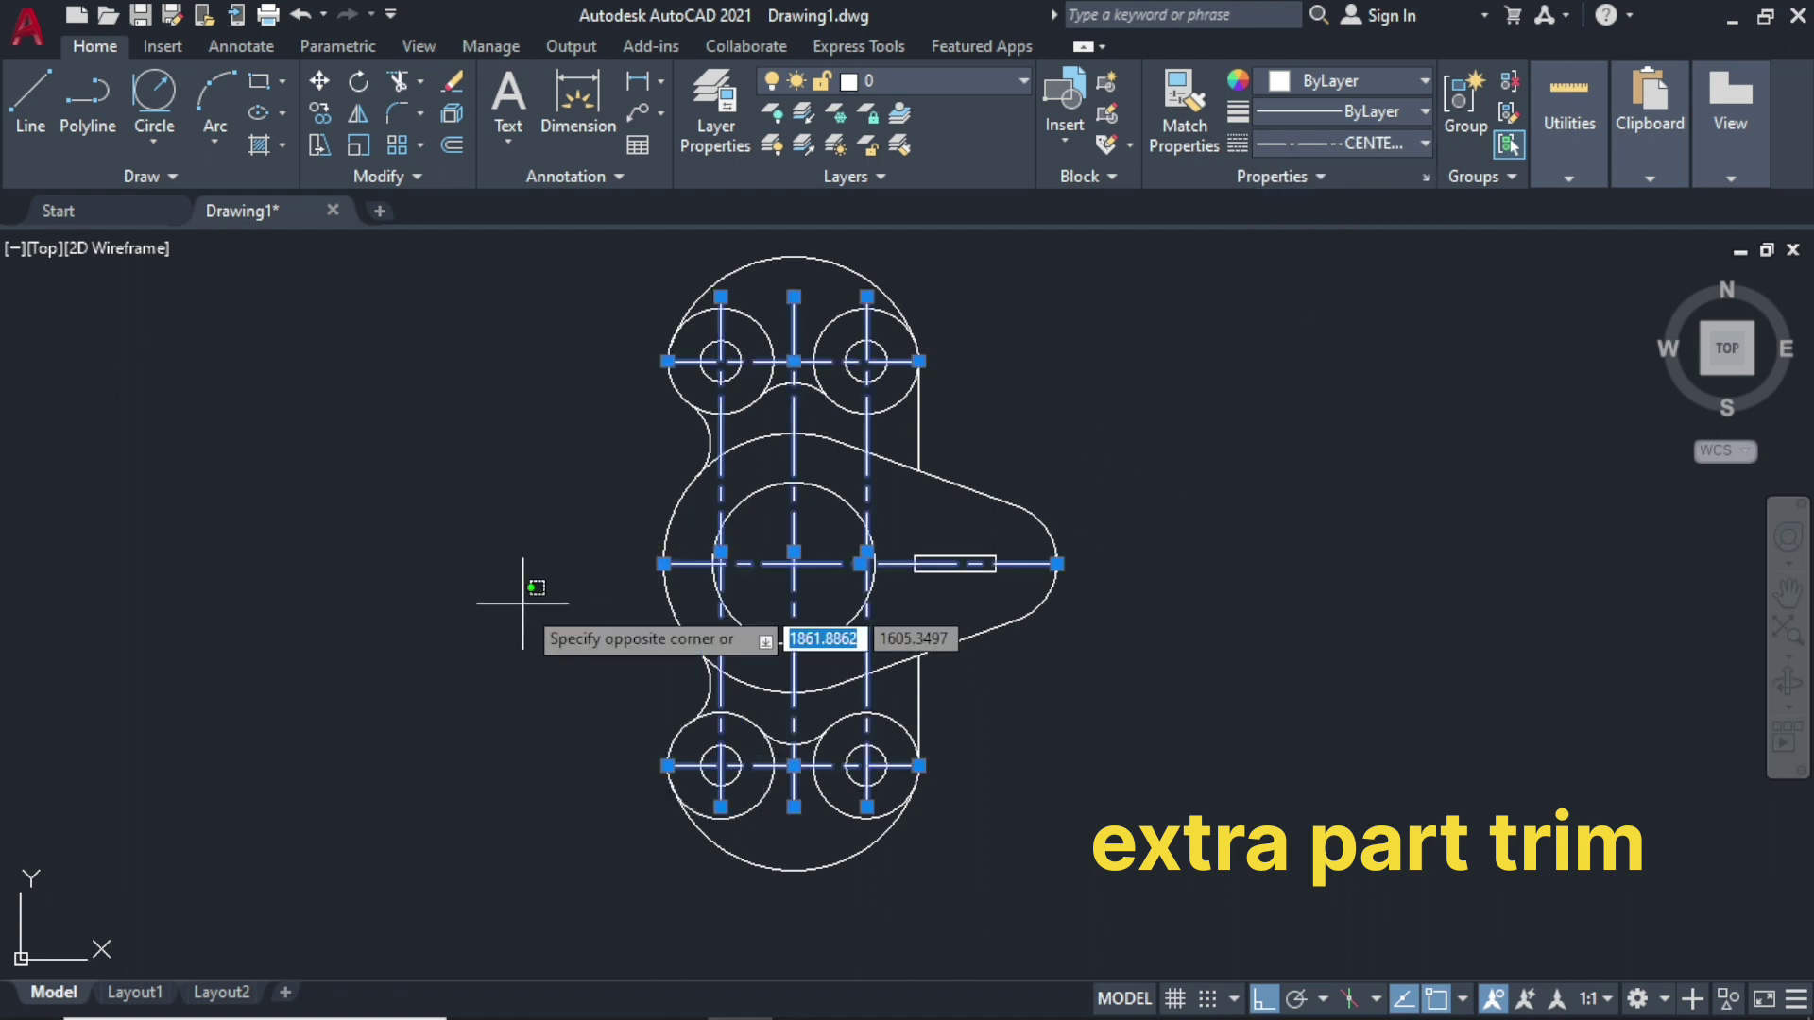
key("Escape")
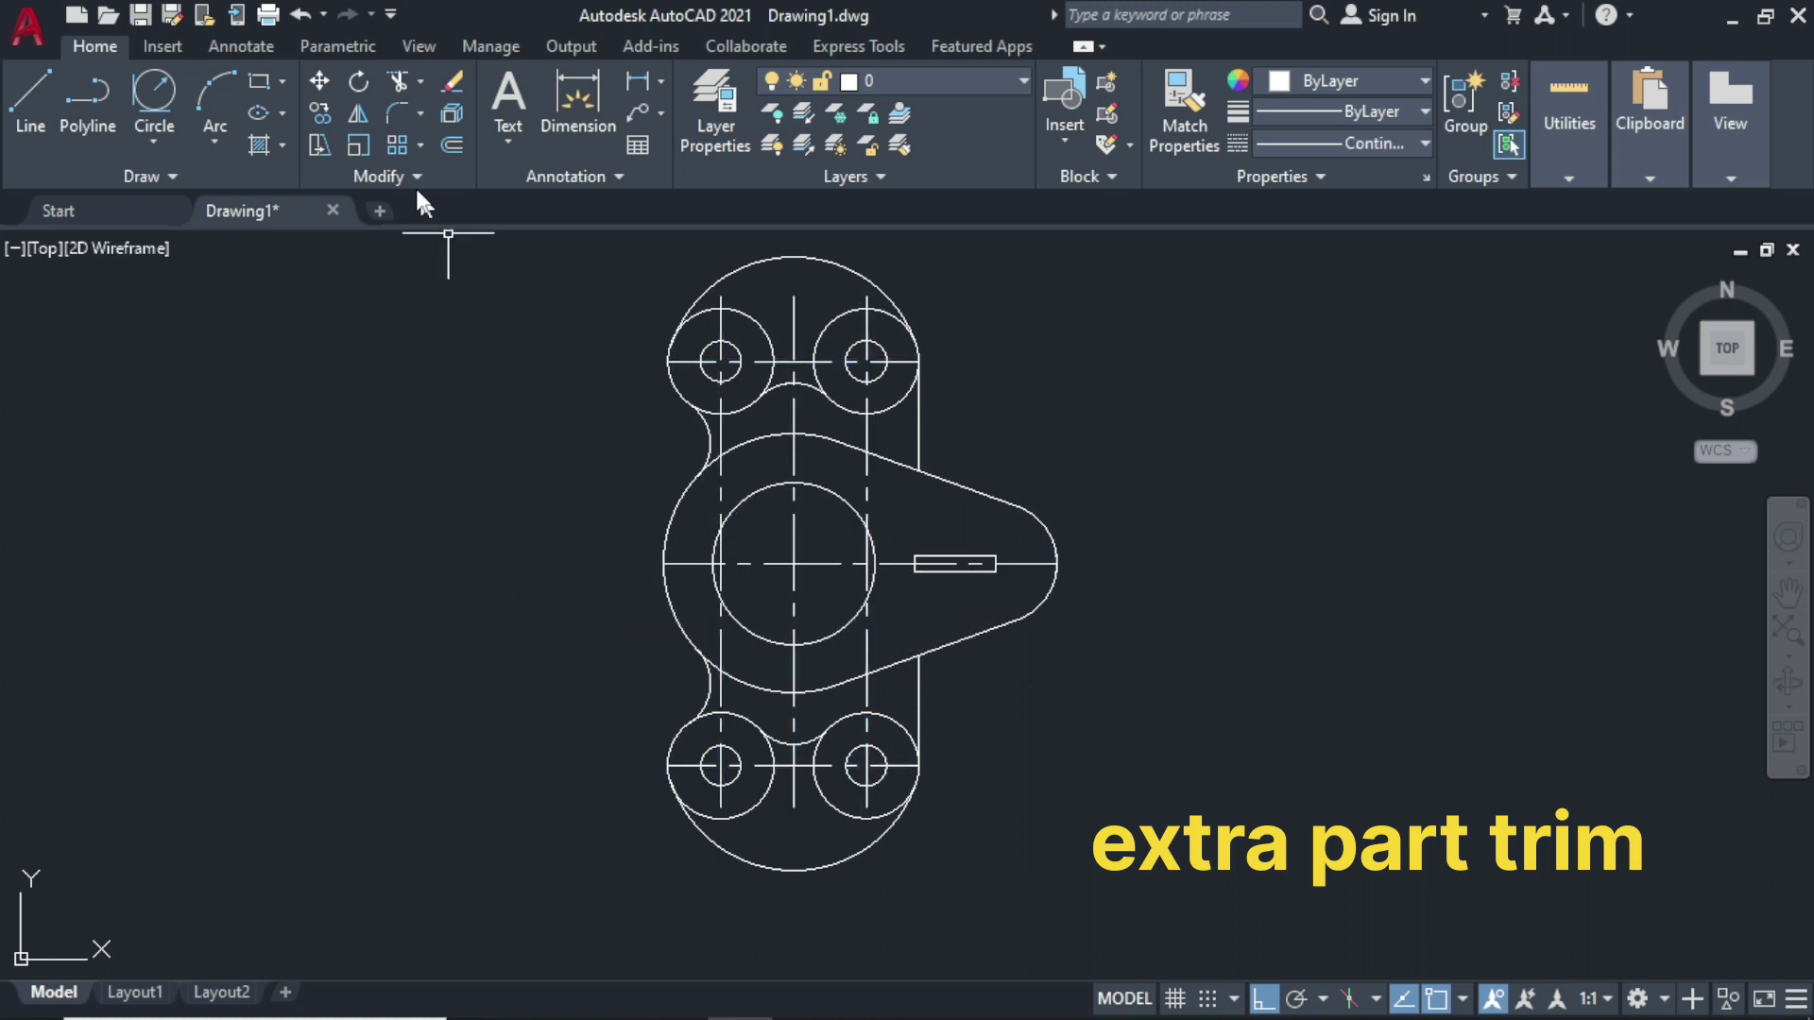
middle_click_drag(389, 554, 405, 580)
Step: Begin an ANSI31 hatch of the lobe, then abandon the attempt
type("H")
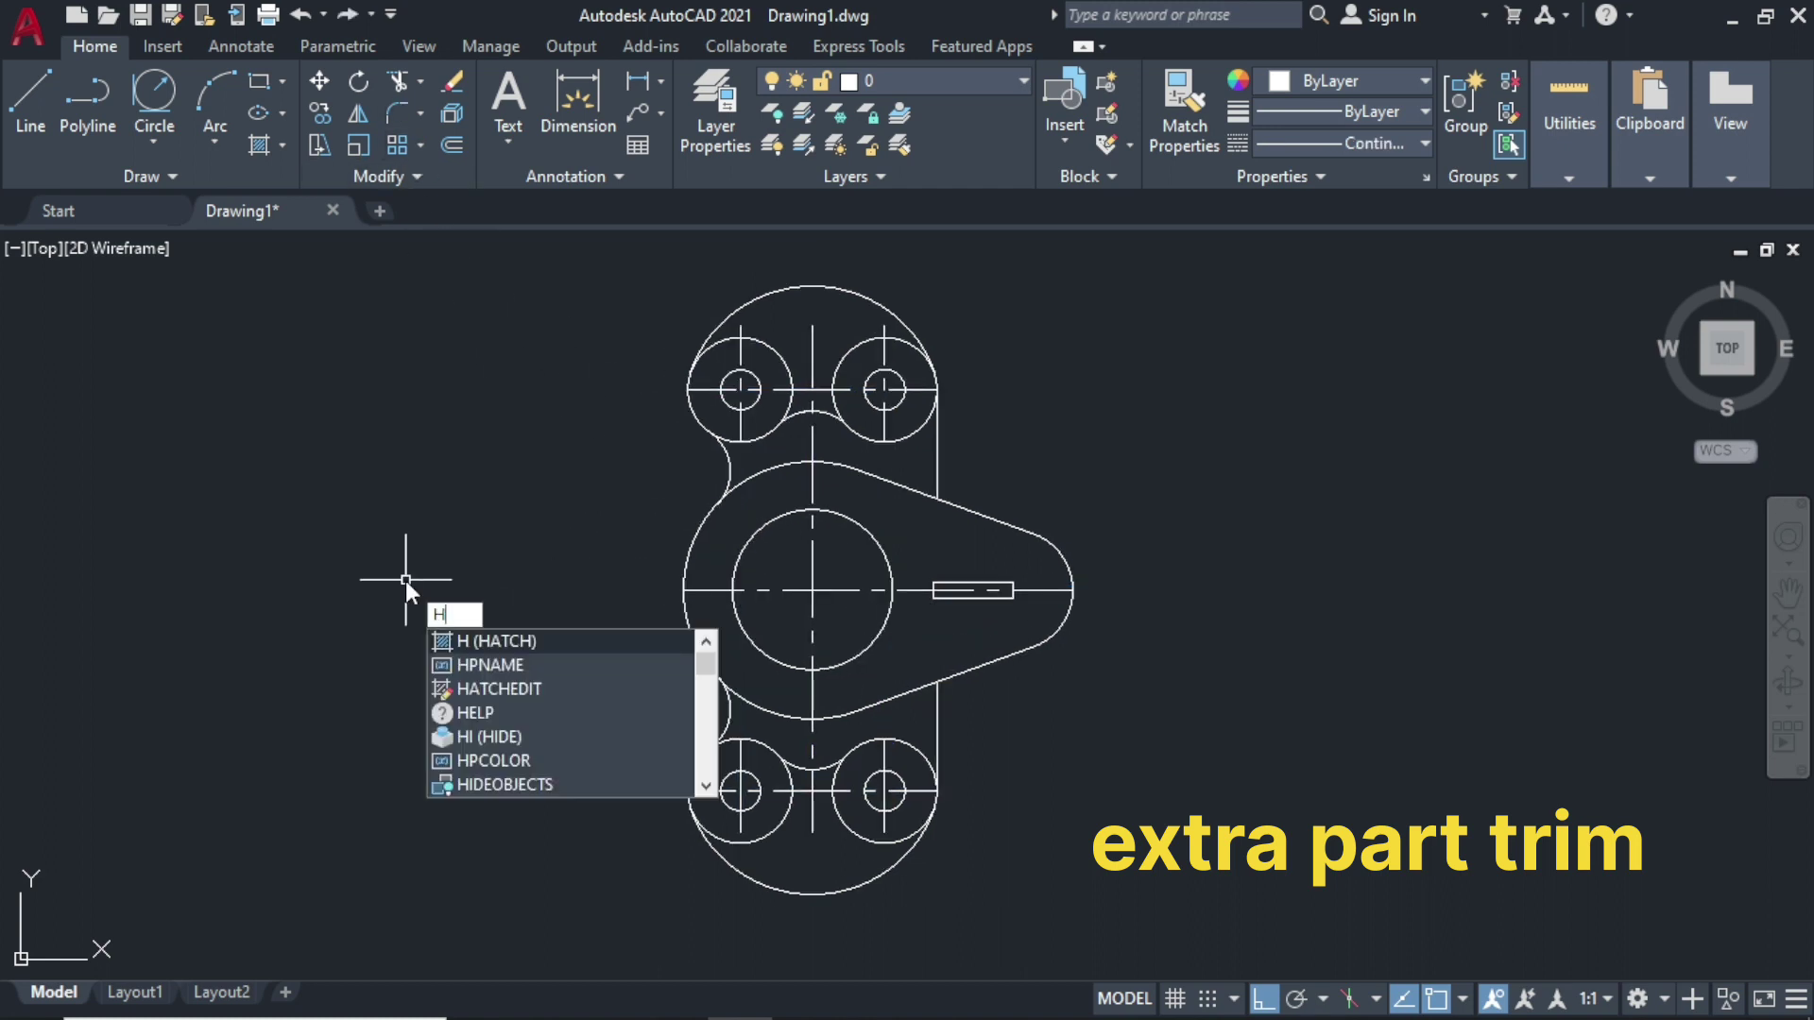
key("Return")
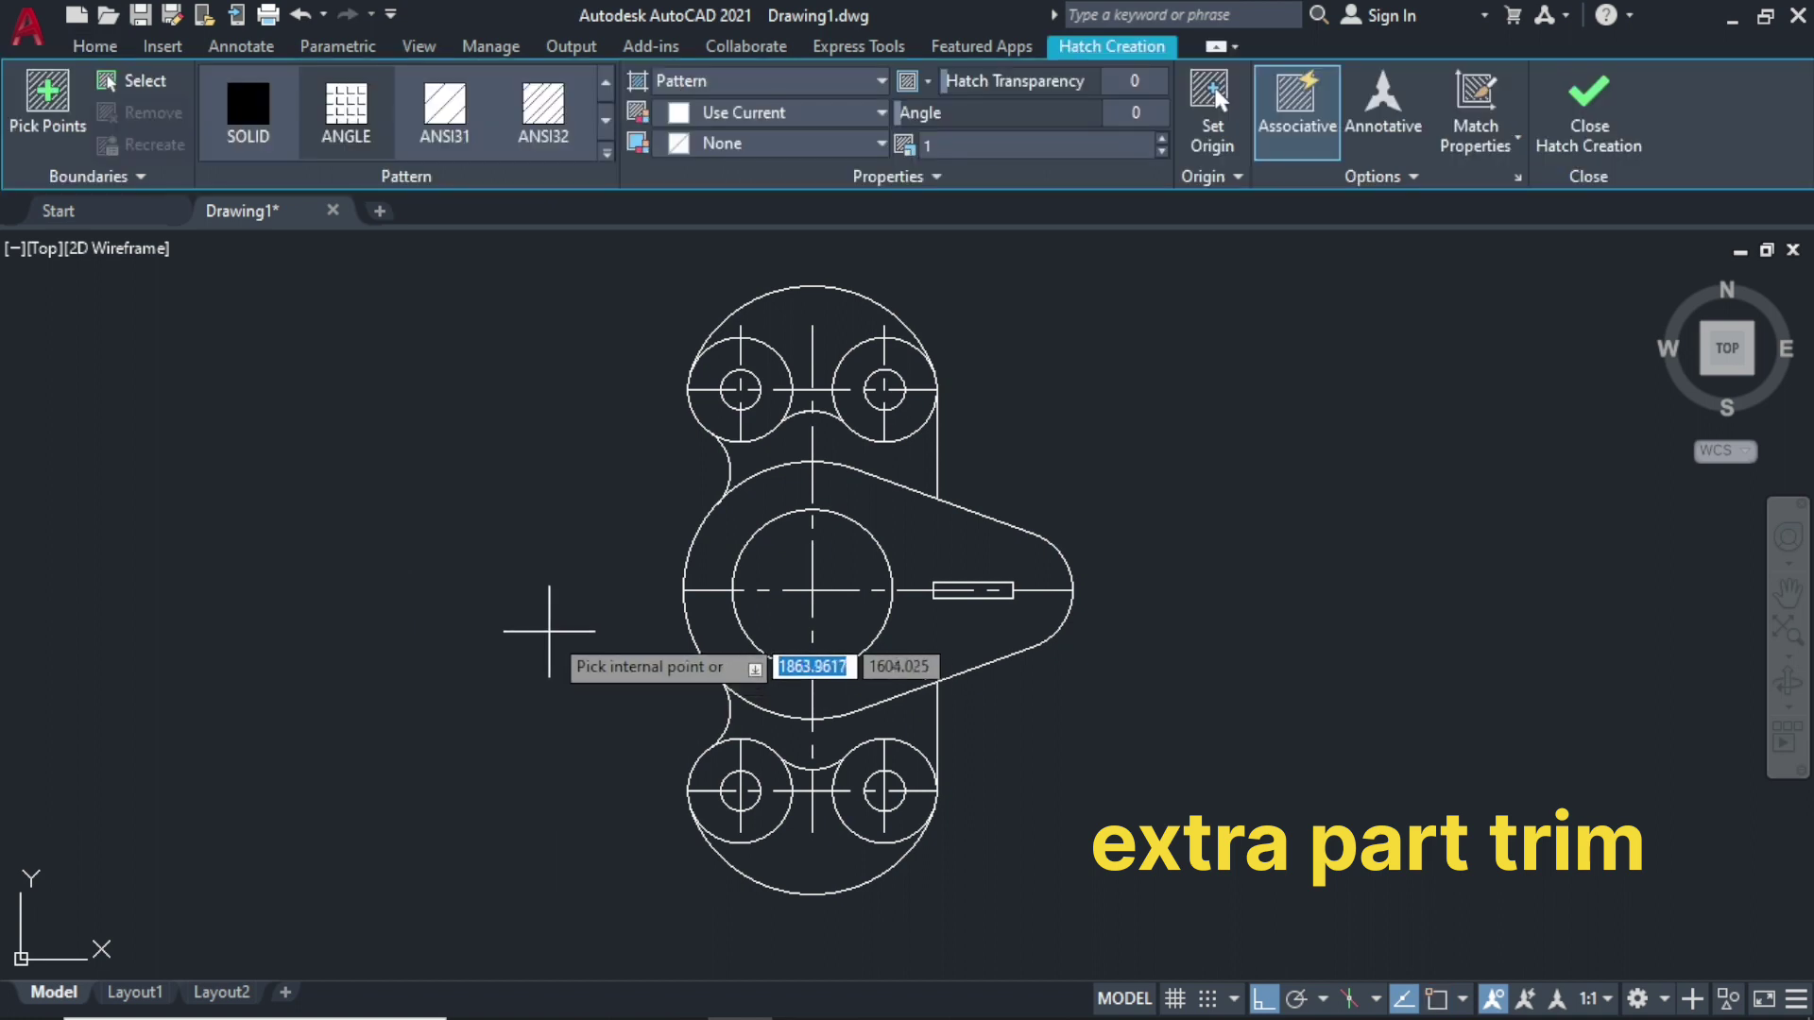
left_click(422, 121)
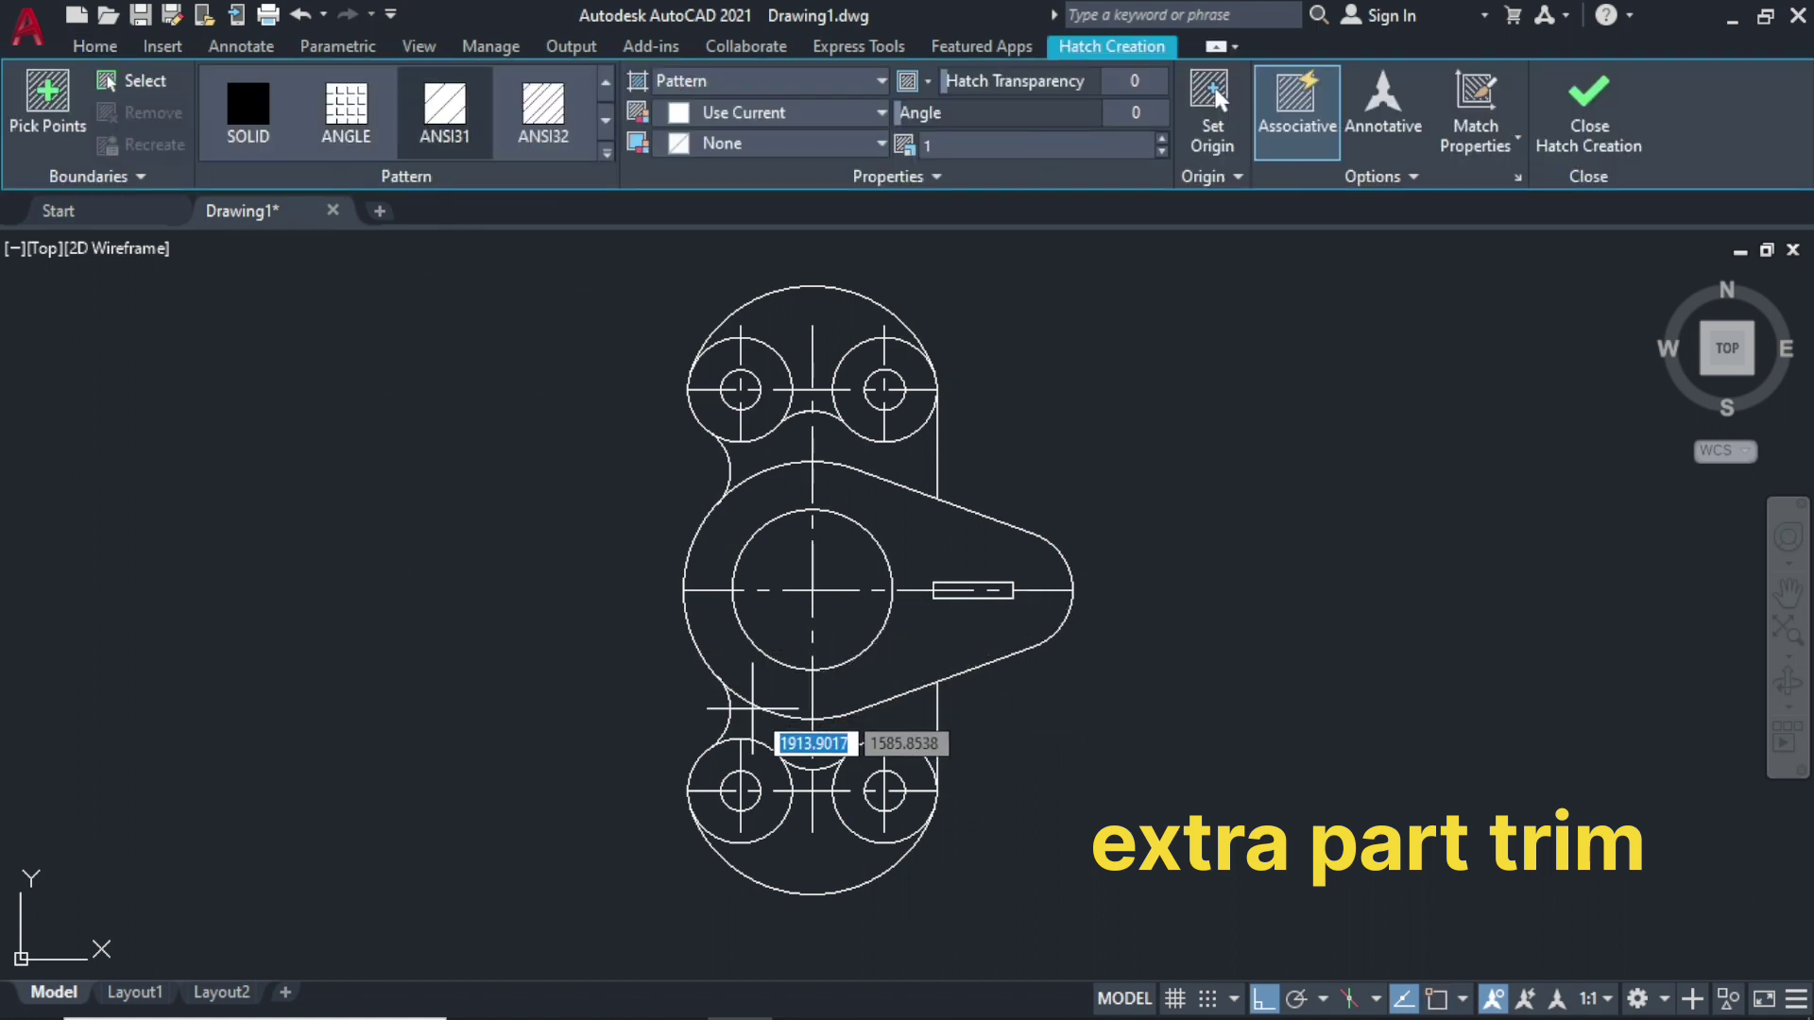
scroll(871, 686, "up", 3)
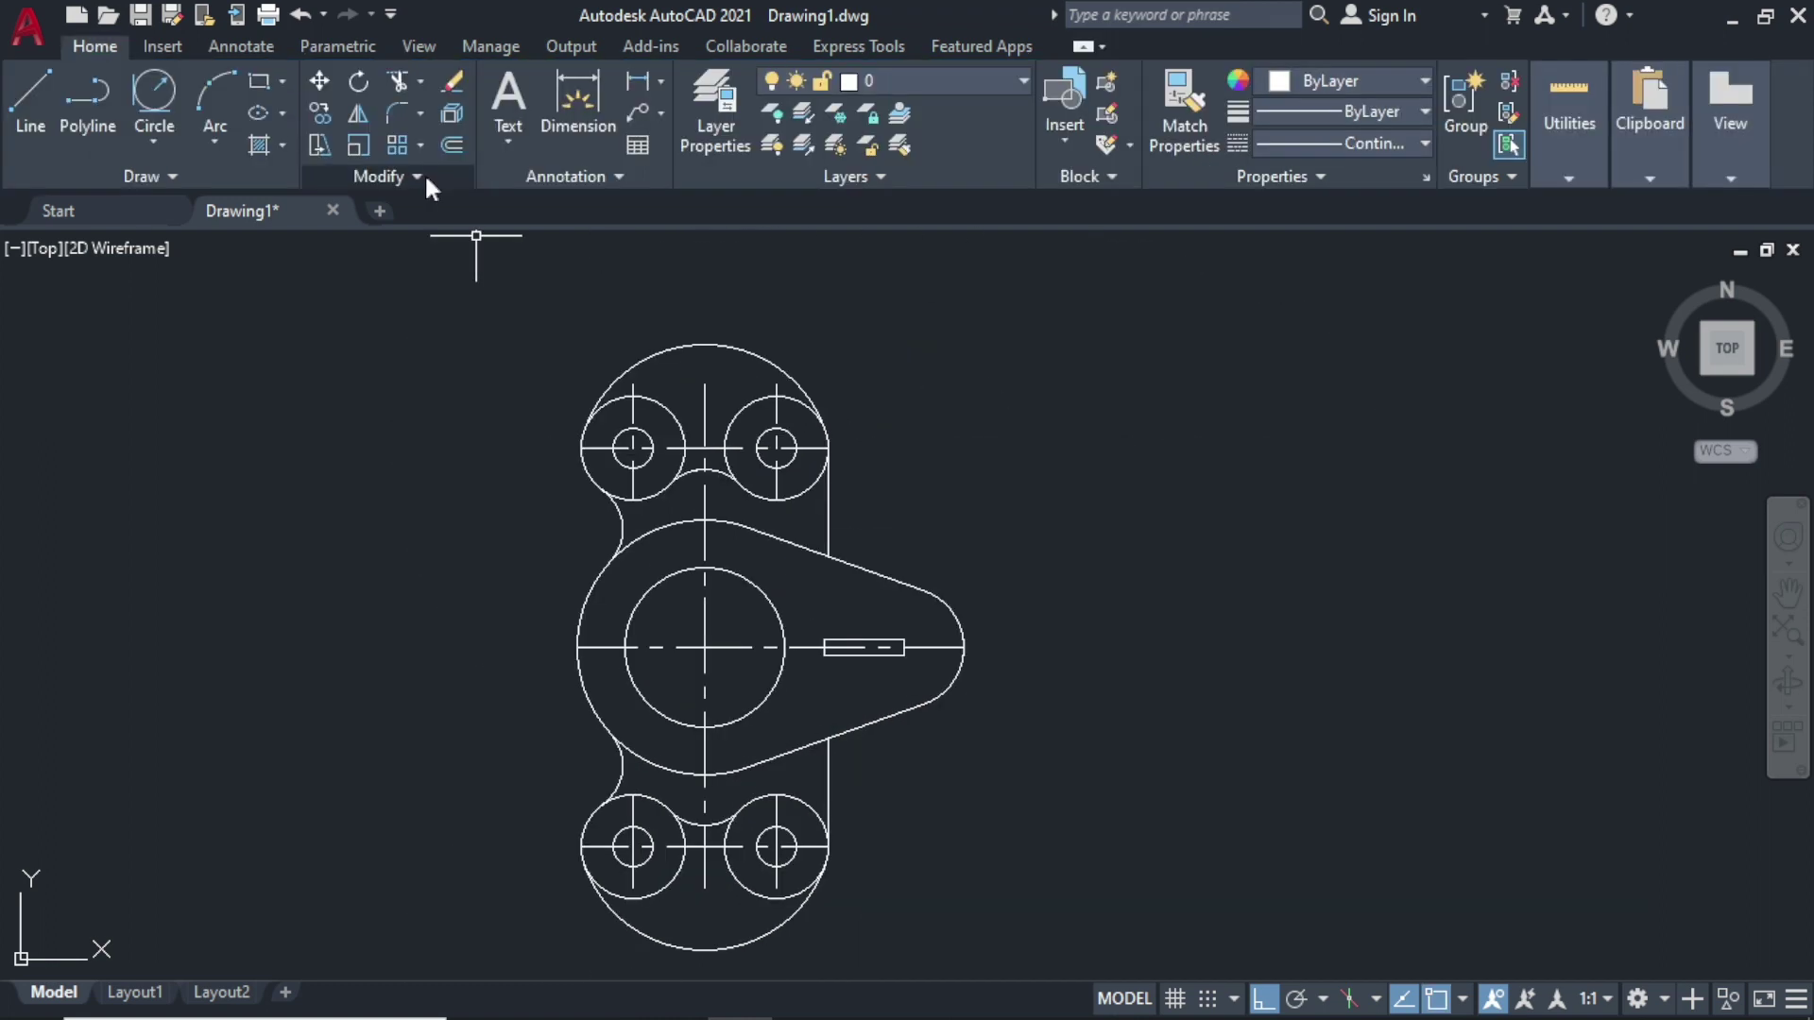
Step: Join the lower slanted line, right arc, large left arc and upper slanted line into one outline
left_click(421, 174)
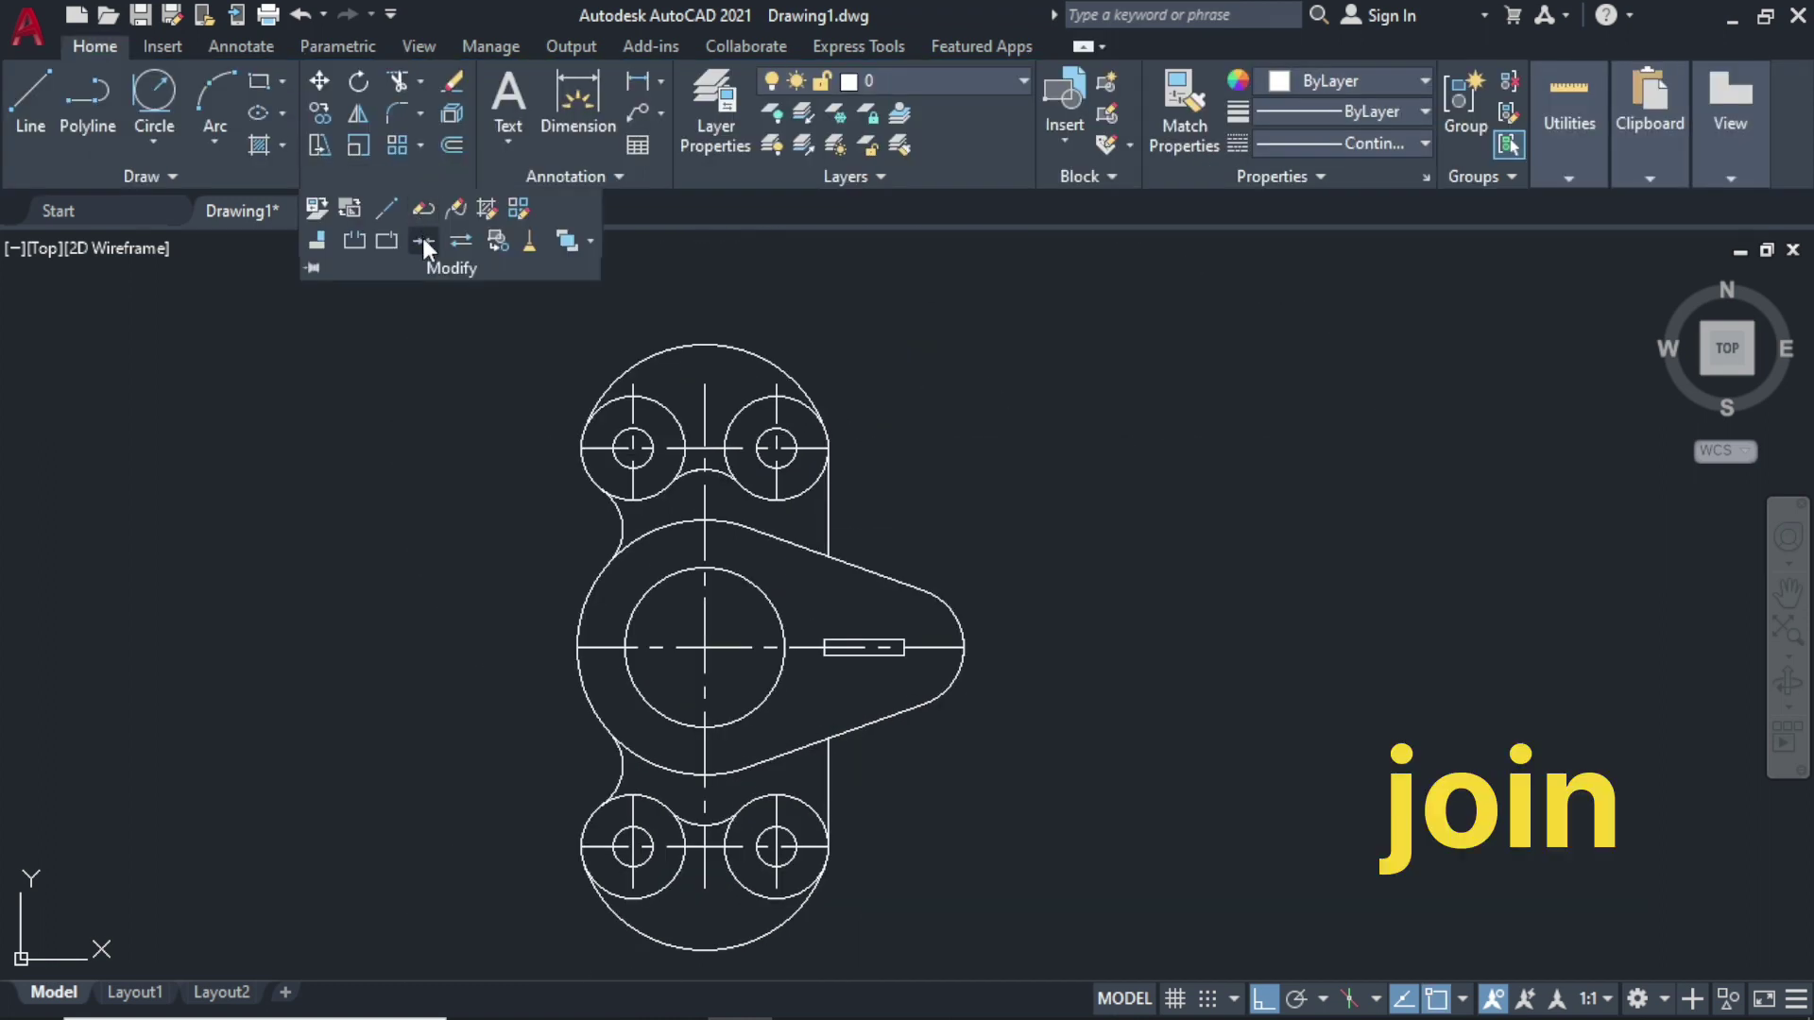
left_click(422, 238)
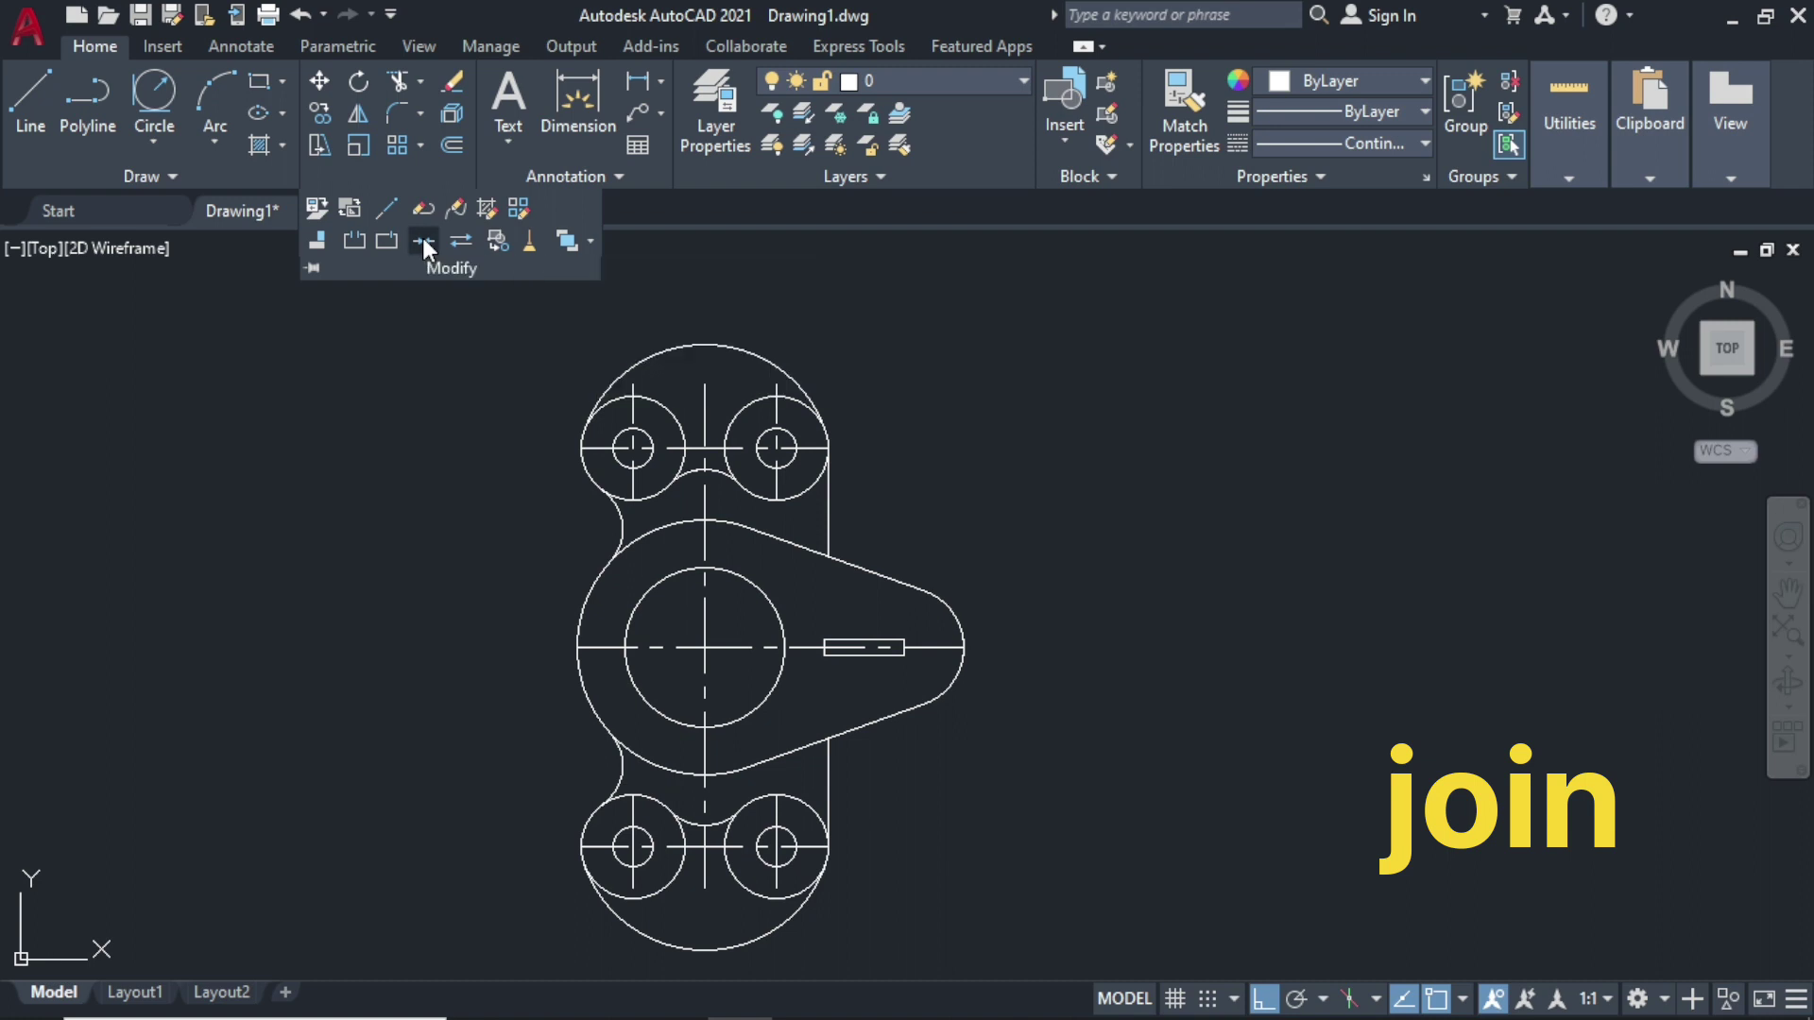
left_click(872, 724)
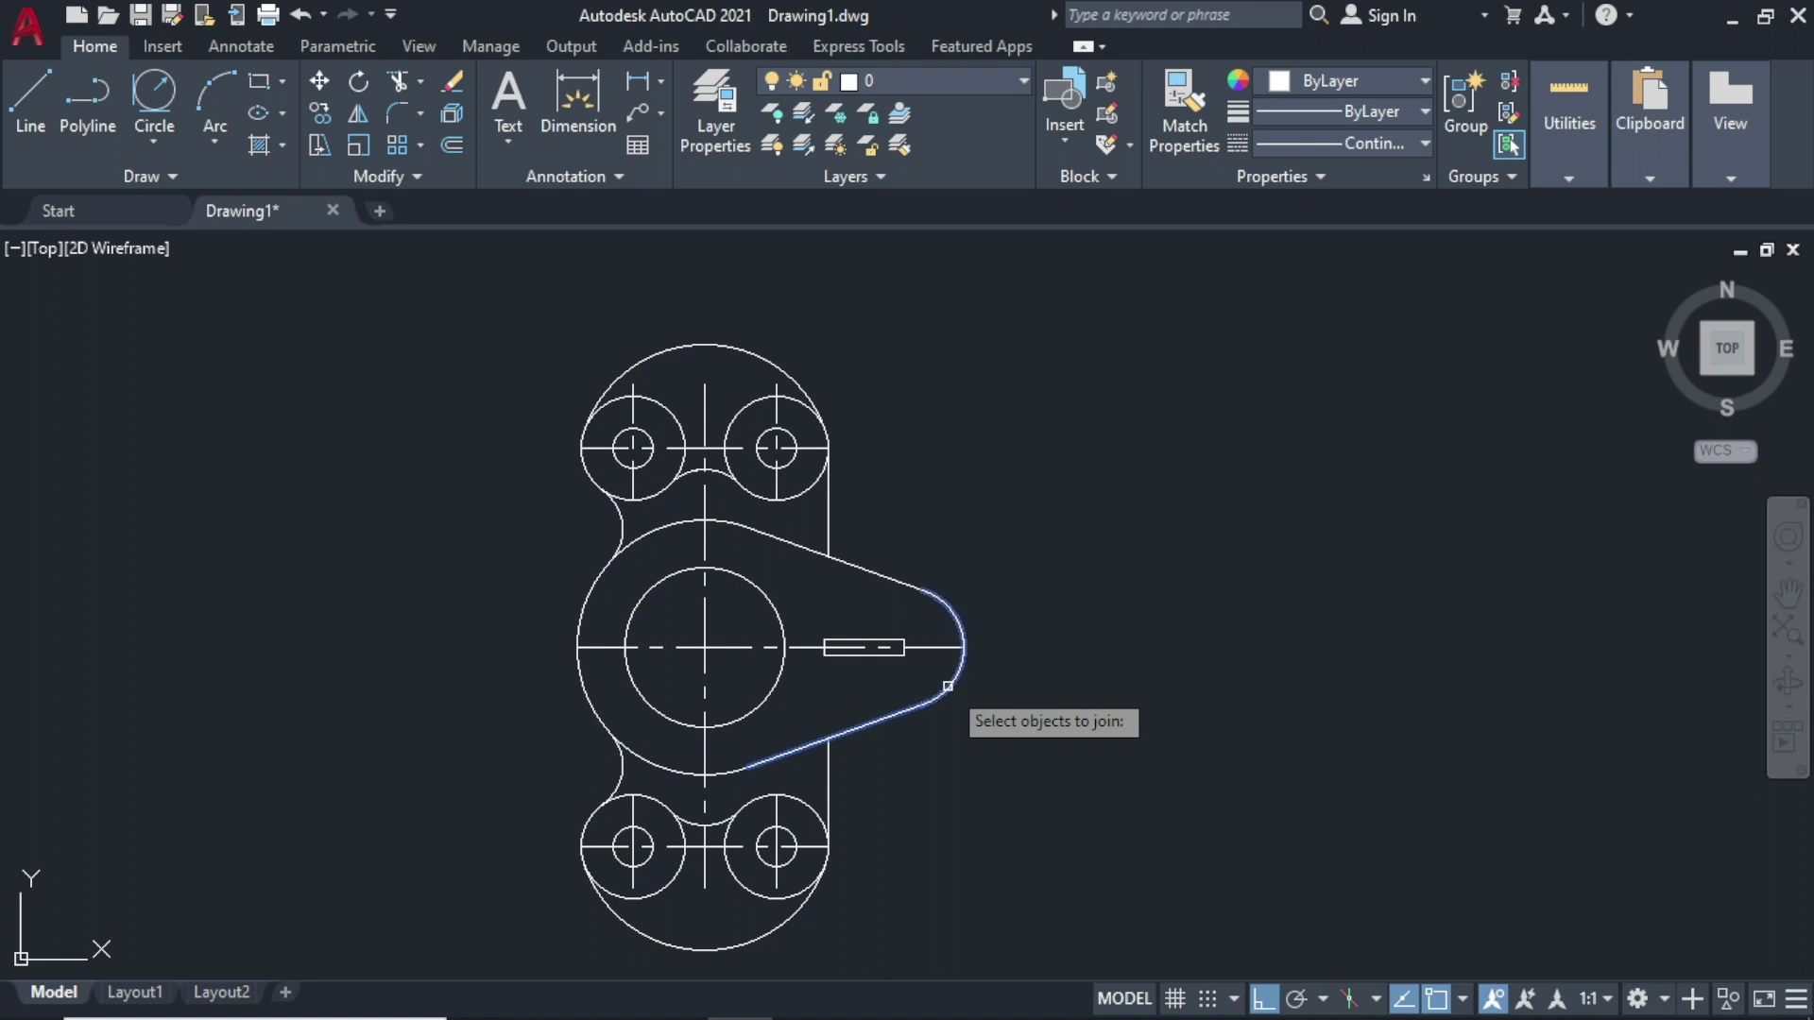
left_click(948, 687)
left_click(694, 773)
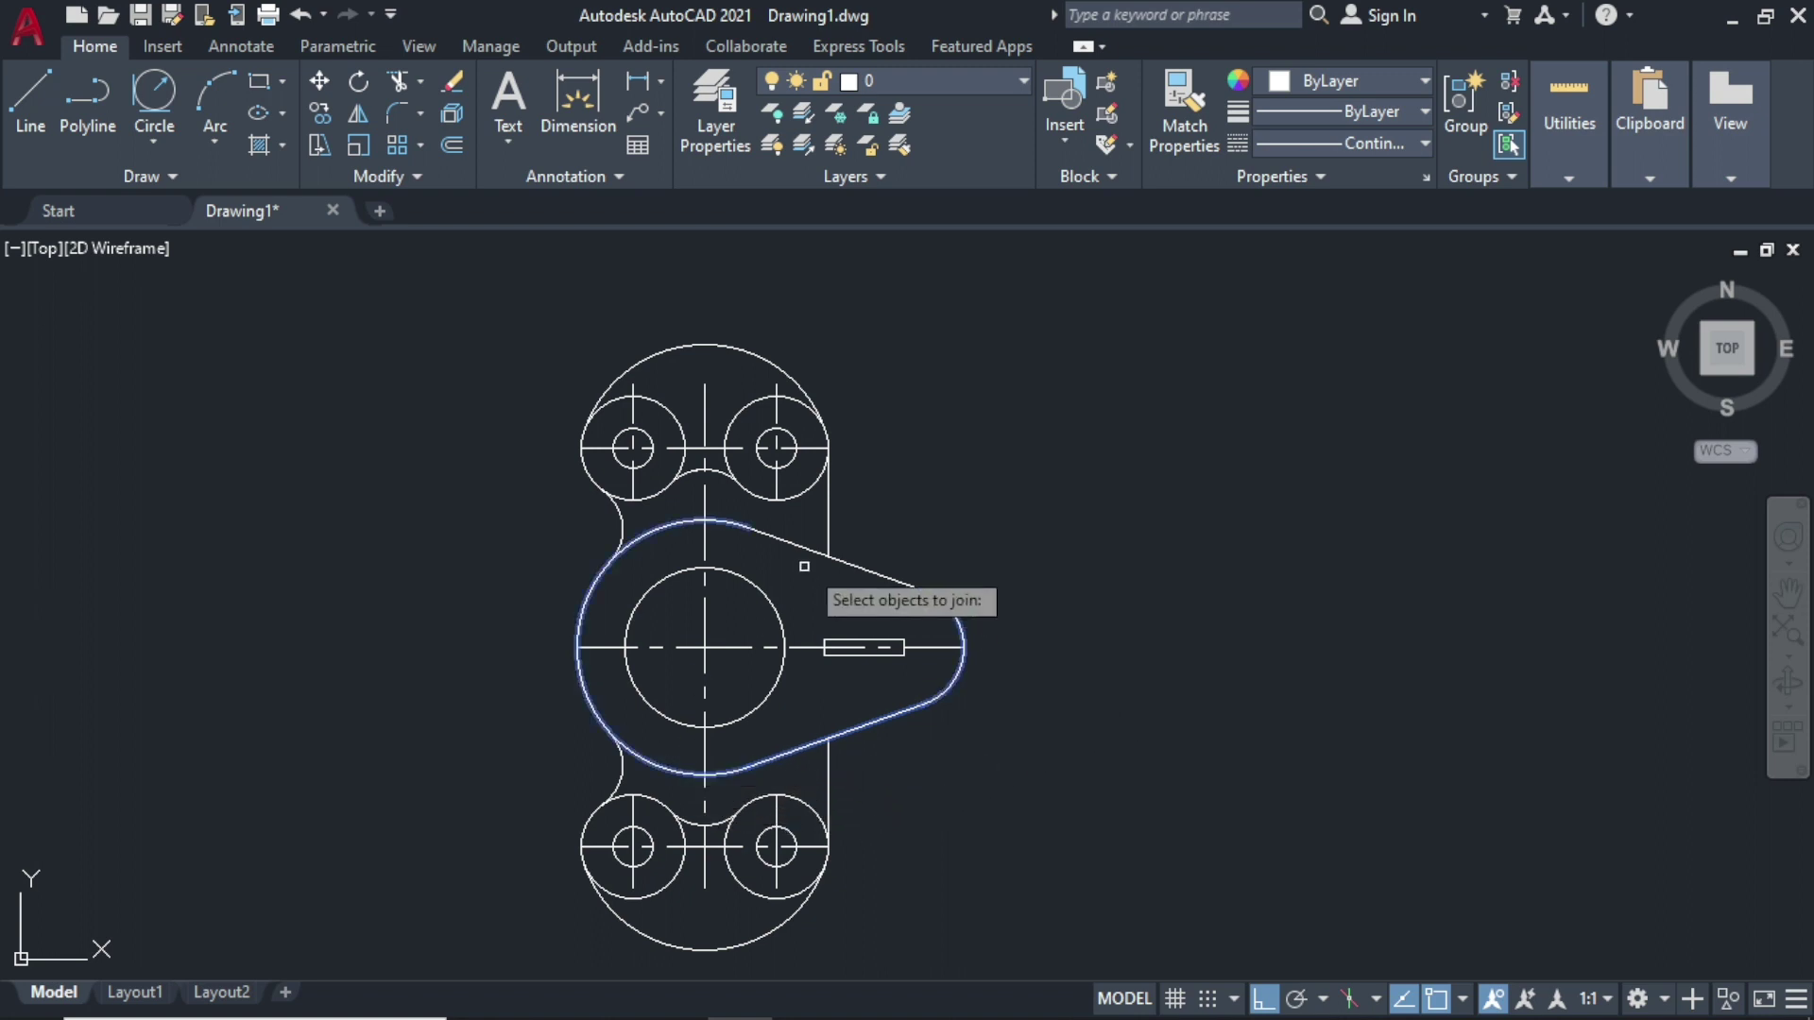
left_click(842, 564)
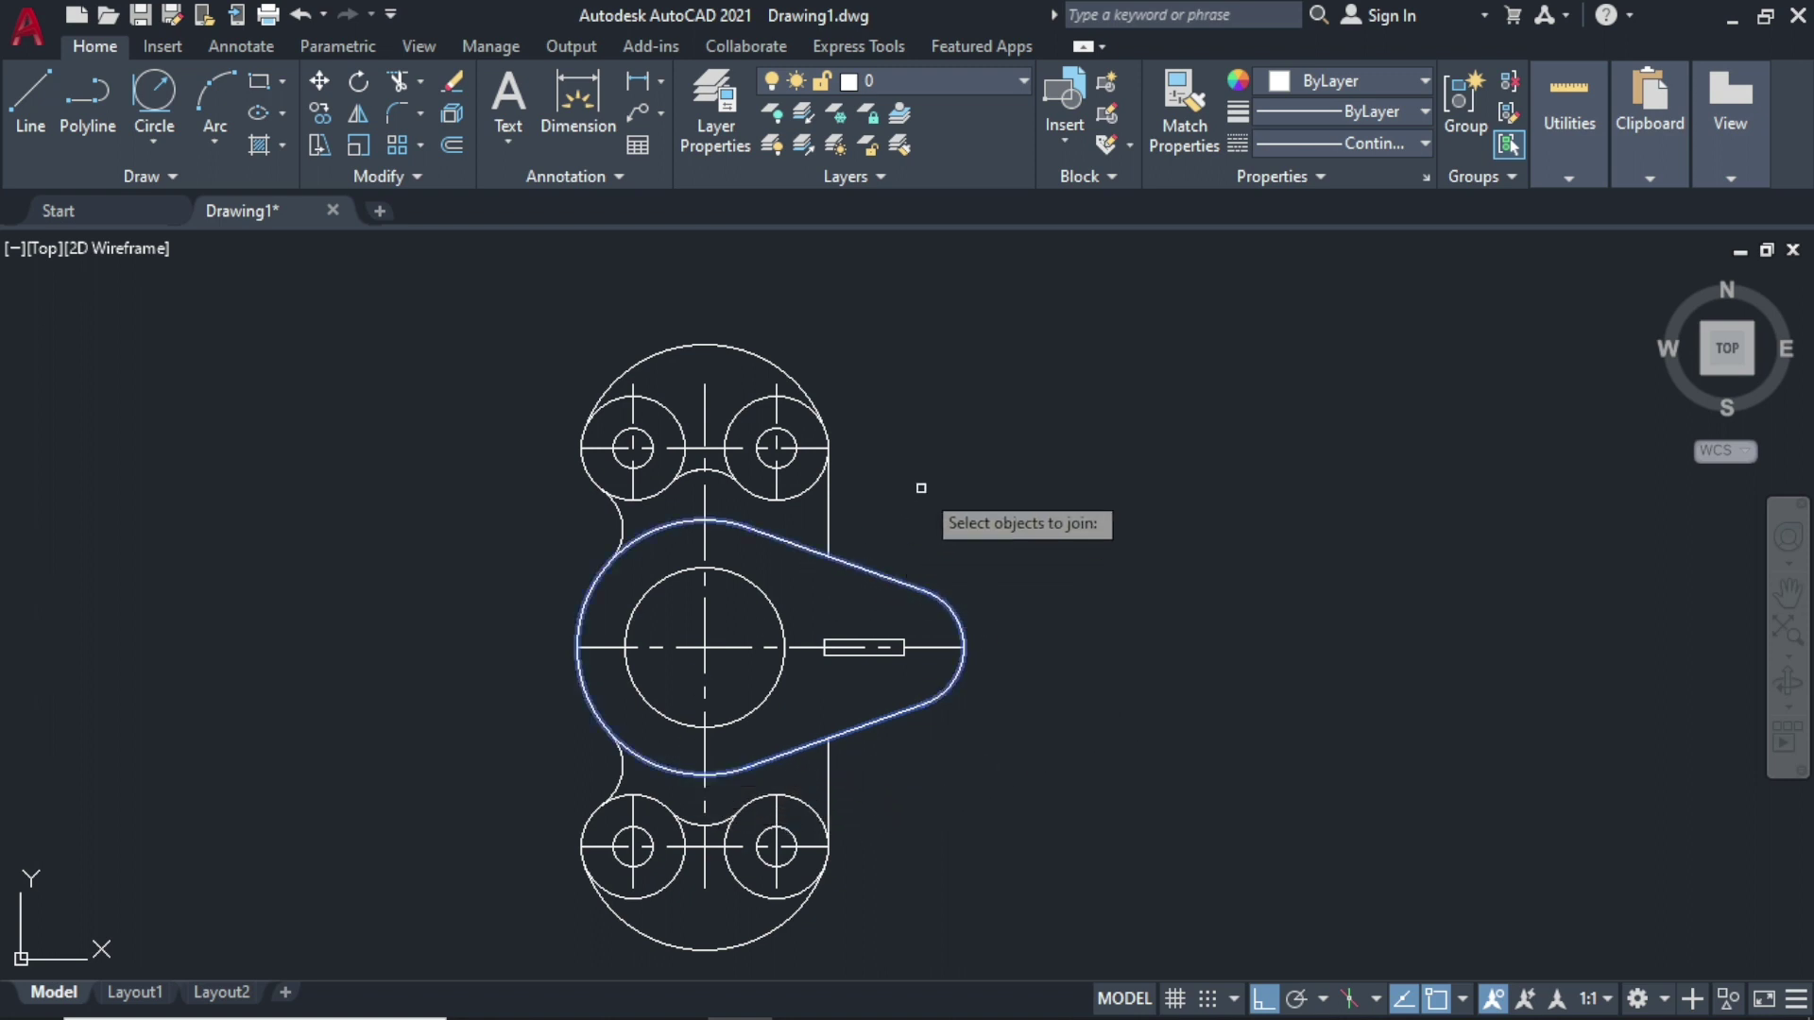
key("Return")
Step: Hatch the four lobe regions around the hub hole with the ANSI31 pattern
type("h")
key("Return")
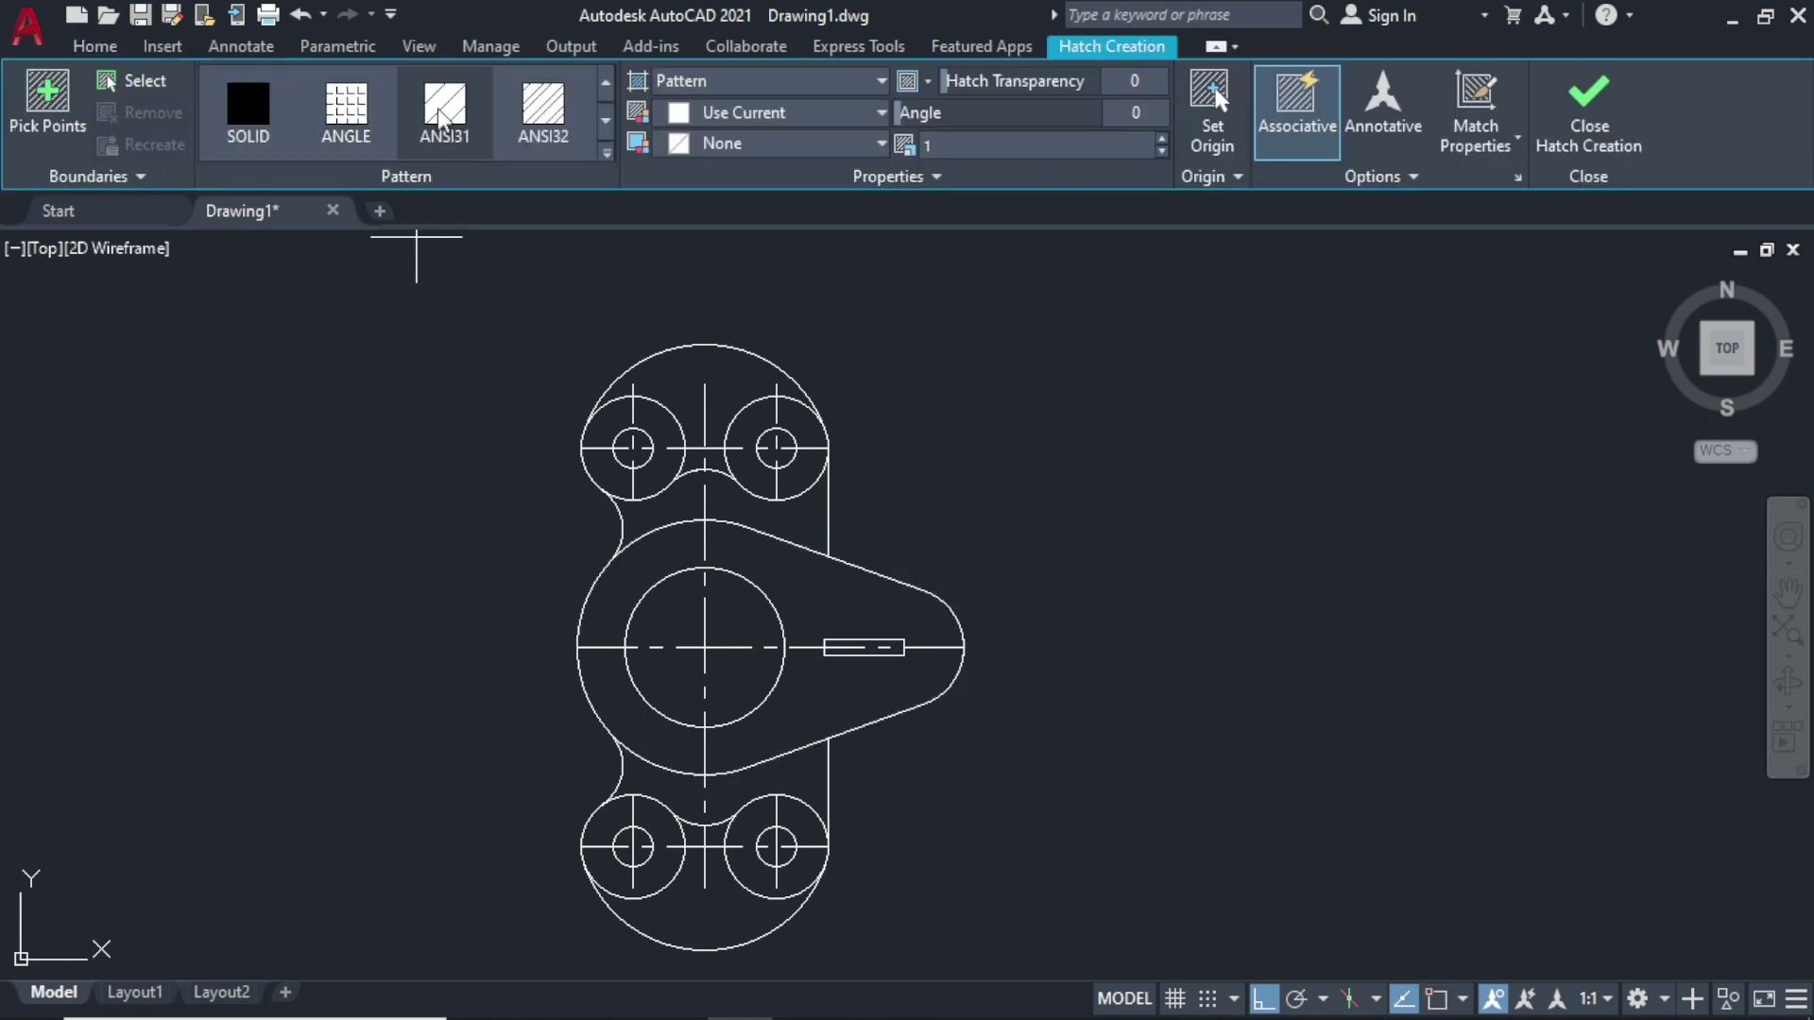
left_click(783, 730)
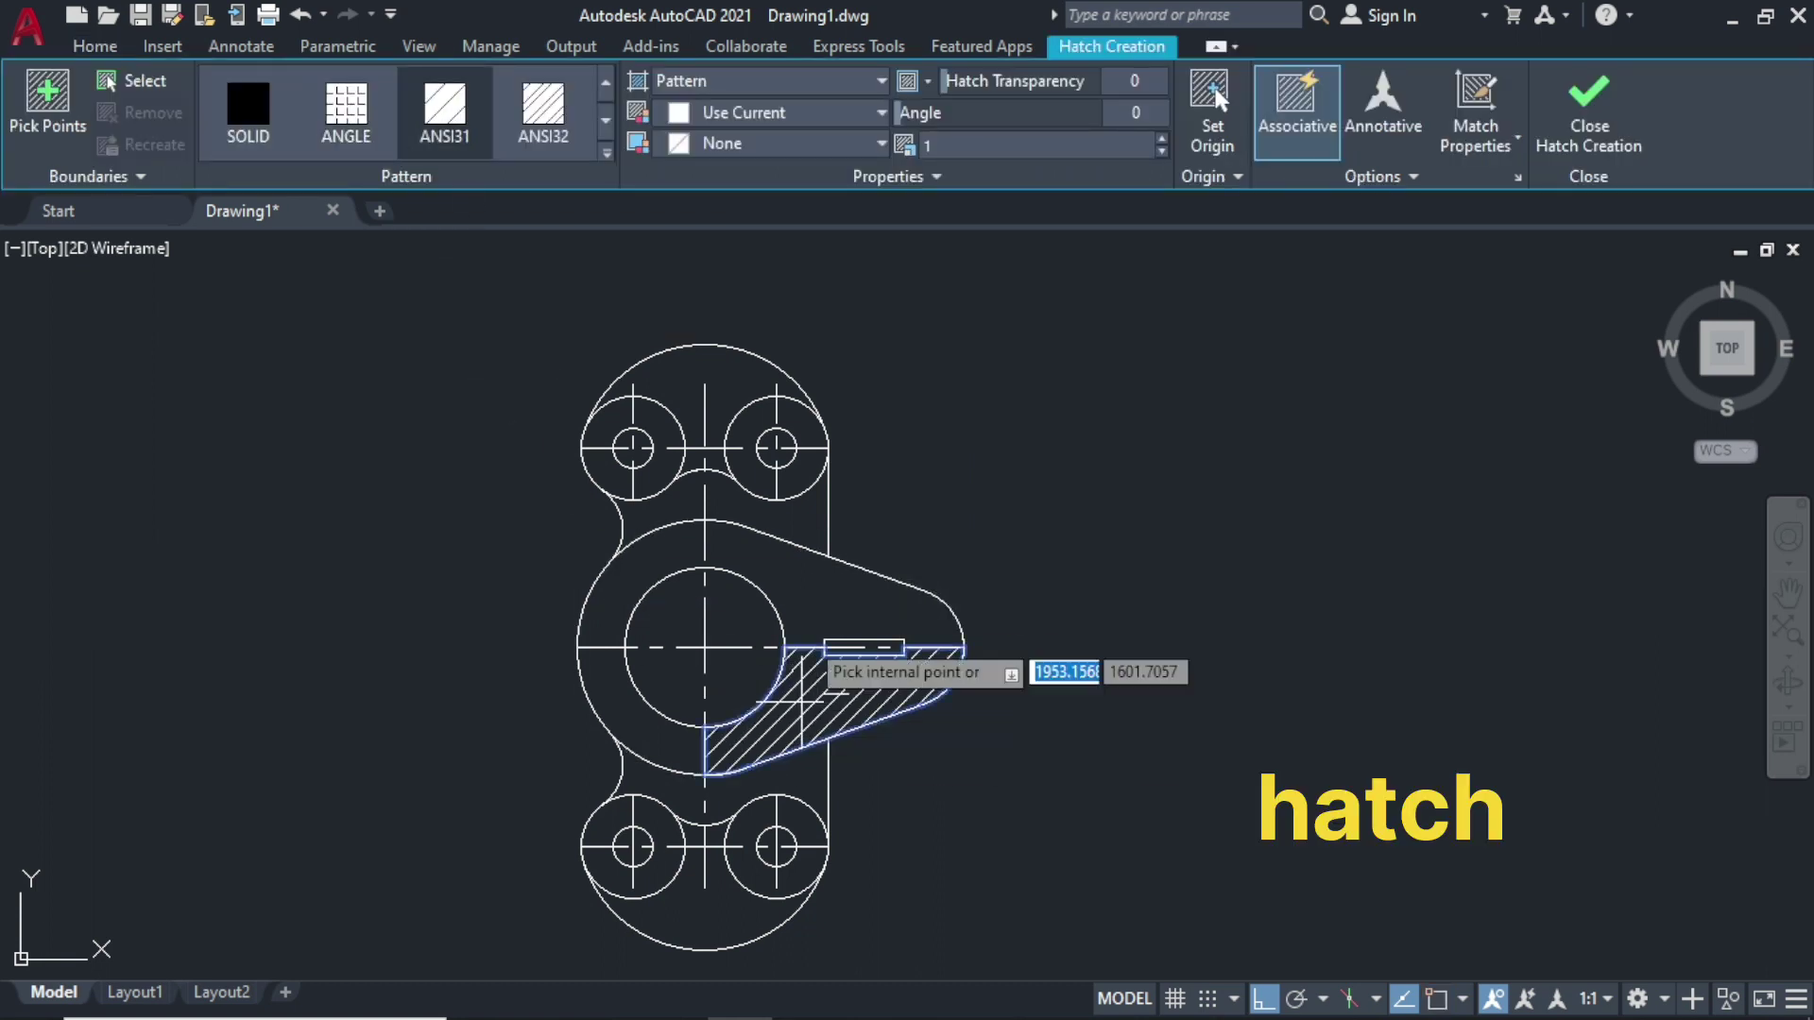
left_click(795, 581)
left_click(635, 591)
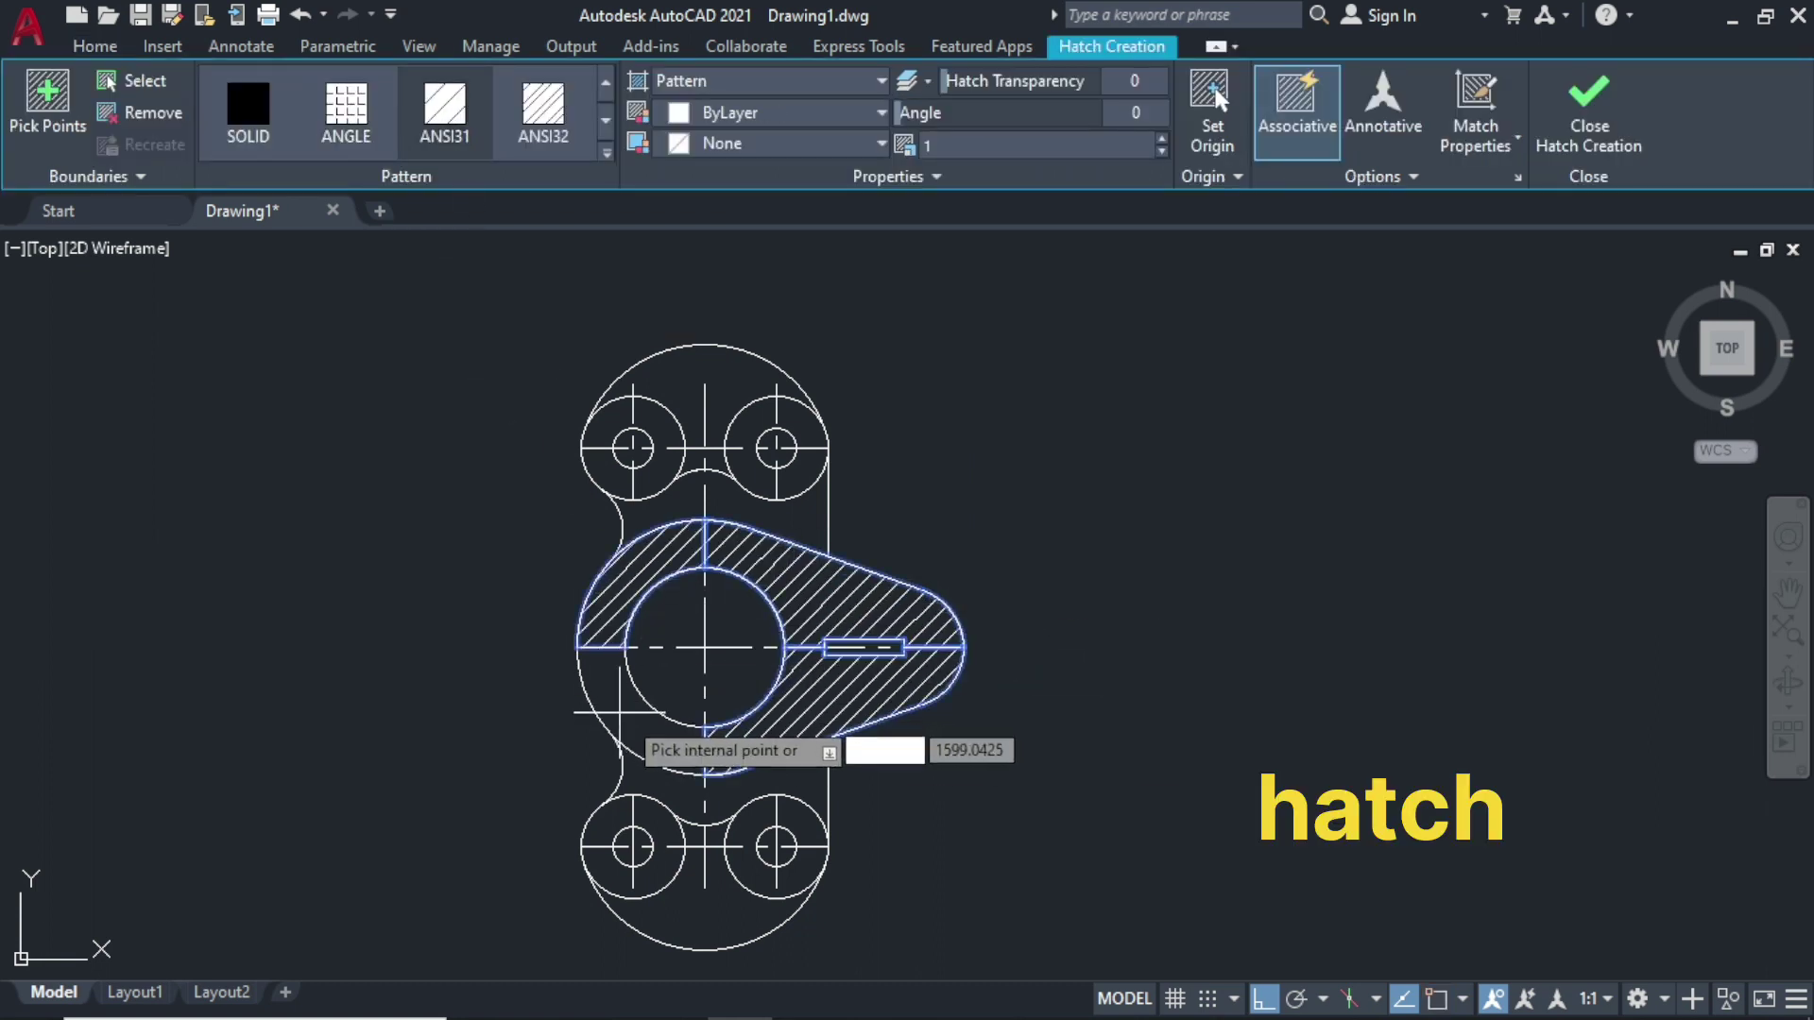
left_click(625, 726)
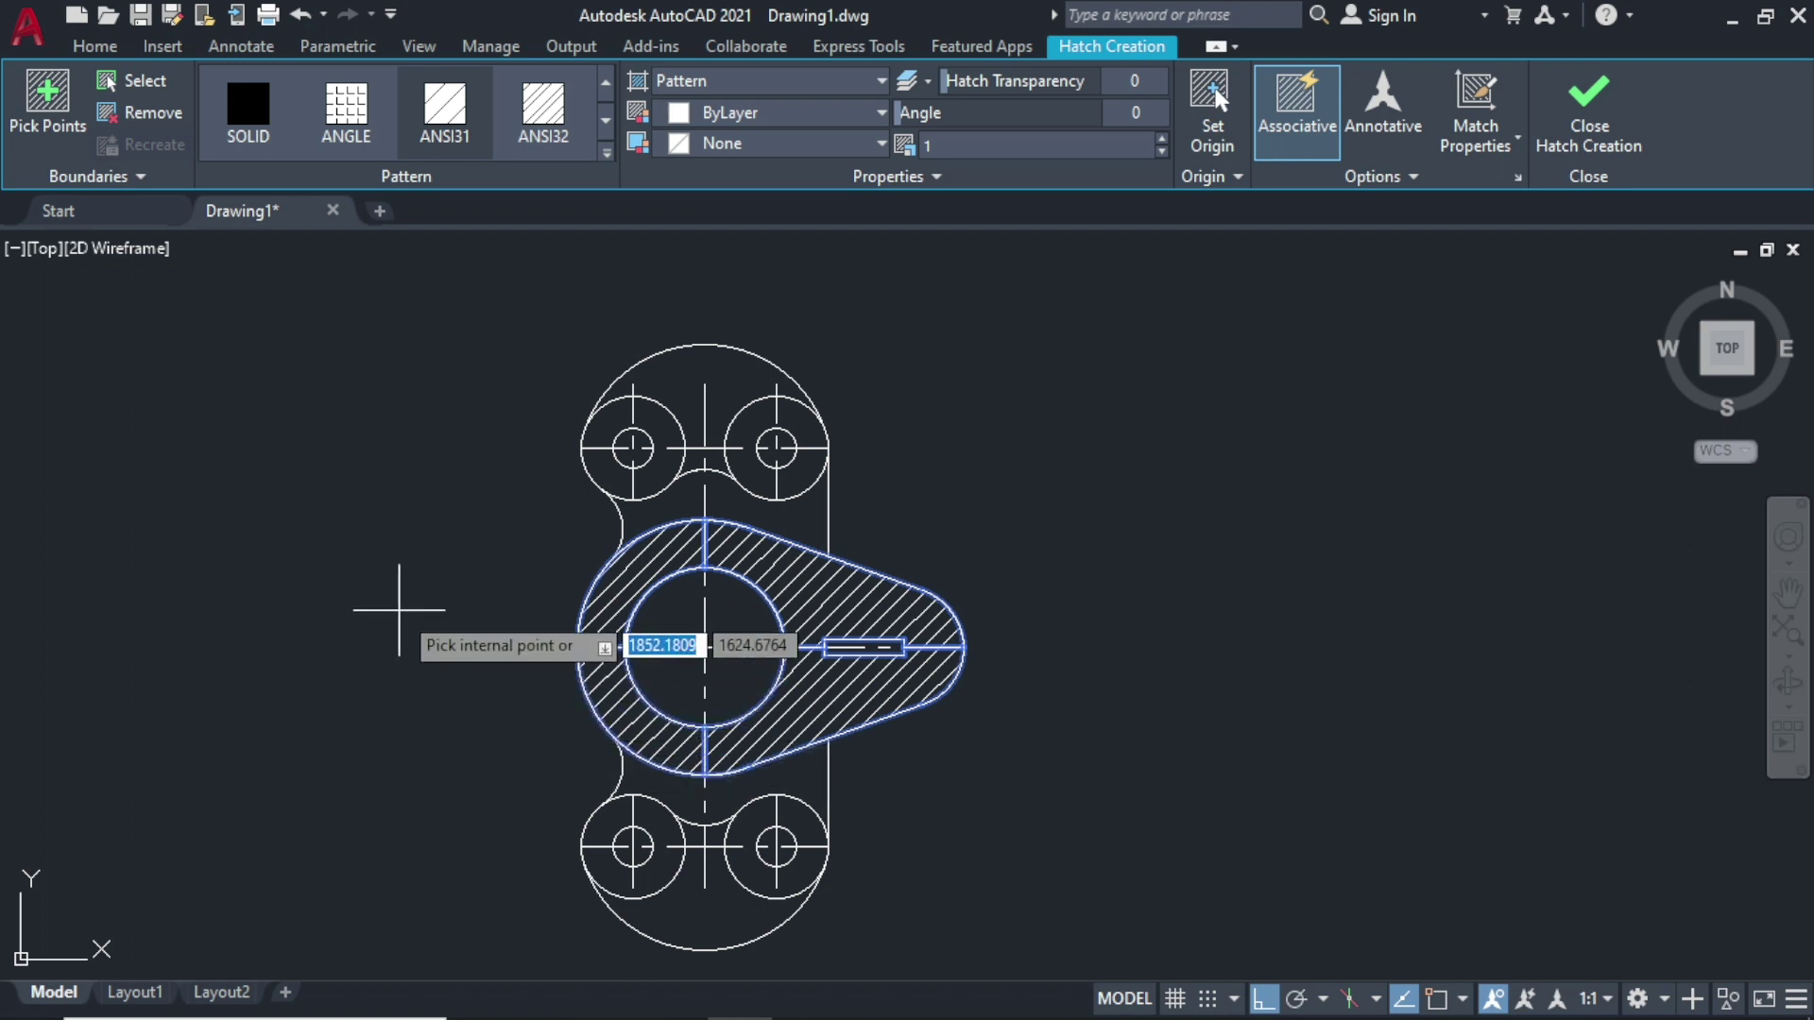
right_click(401, 614)
left_click(462, 629)
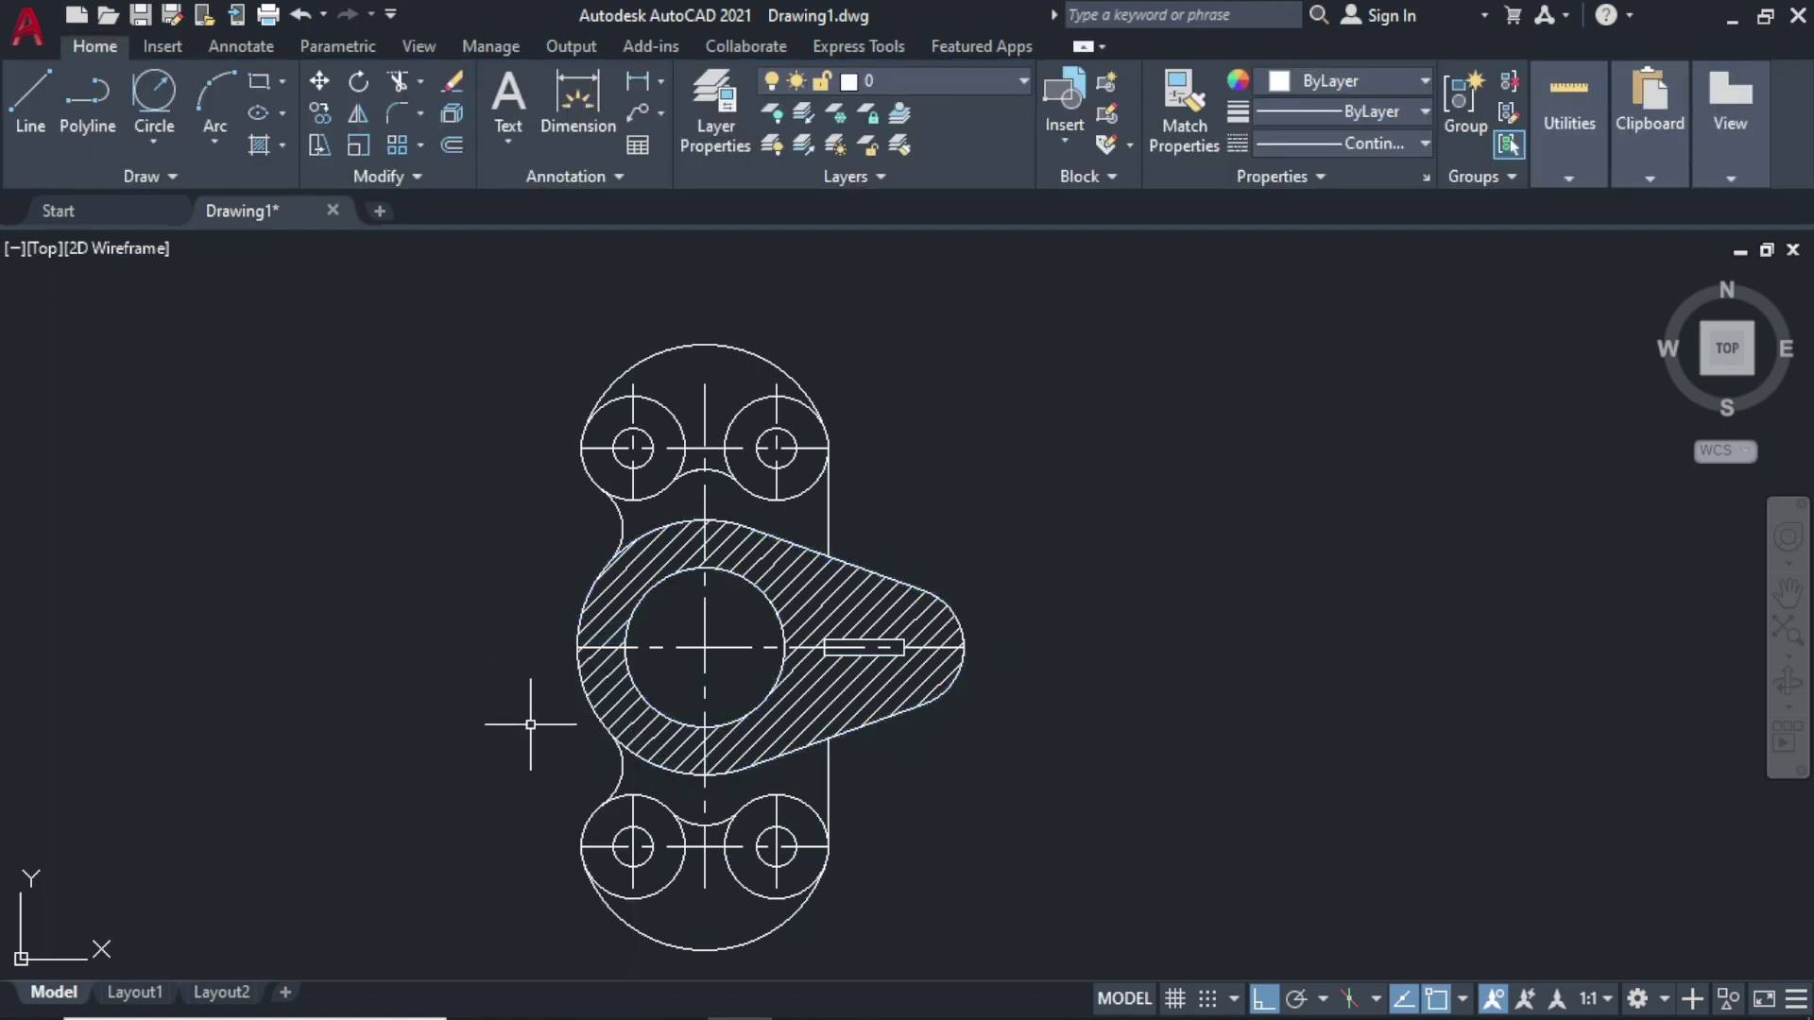
middle_click_drag(709, 733, 885, 707)
Step: Set the hatch colour to red 237,31,36
left_click(1016, 573)
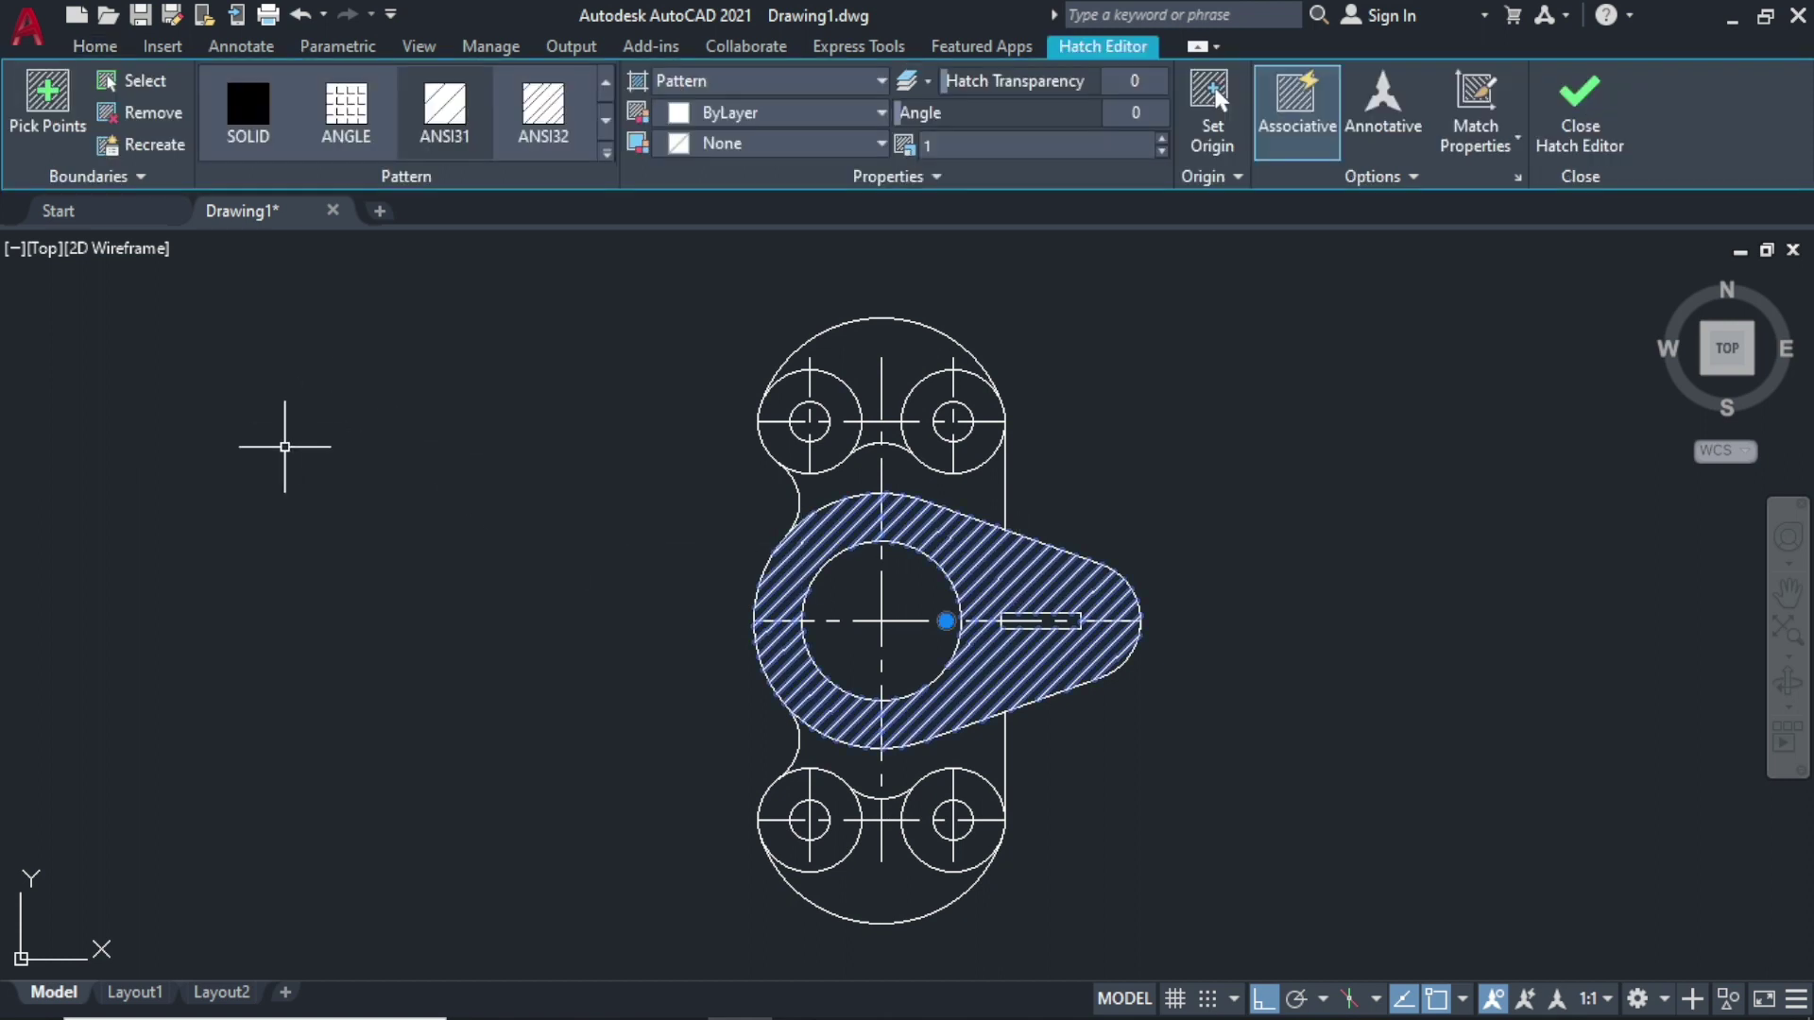
left_click(780, 115)
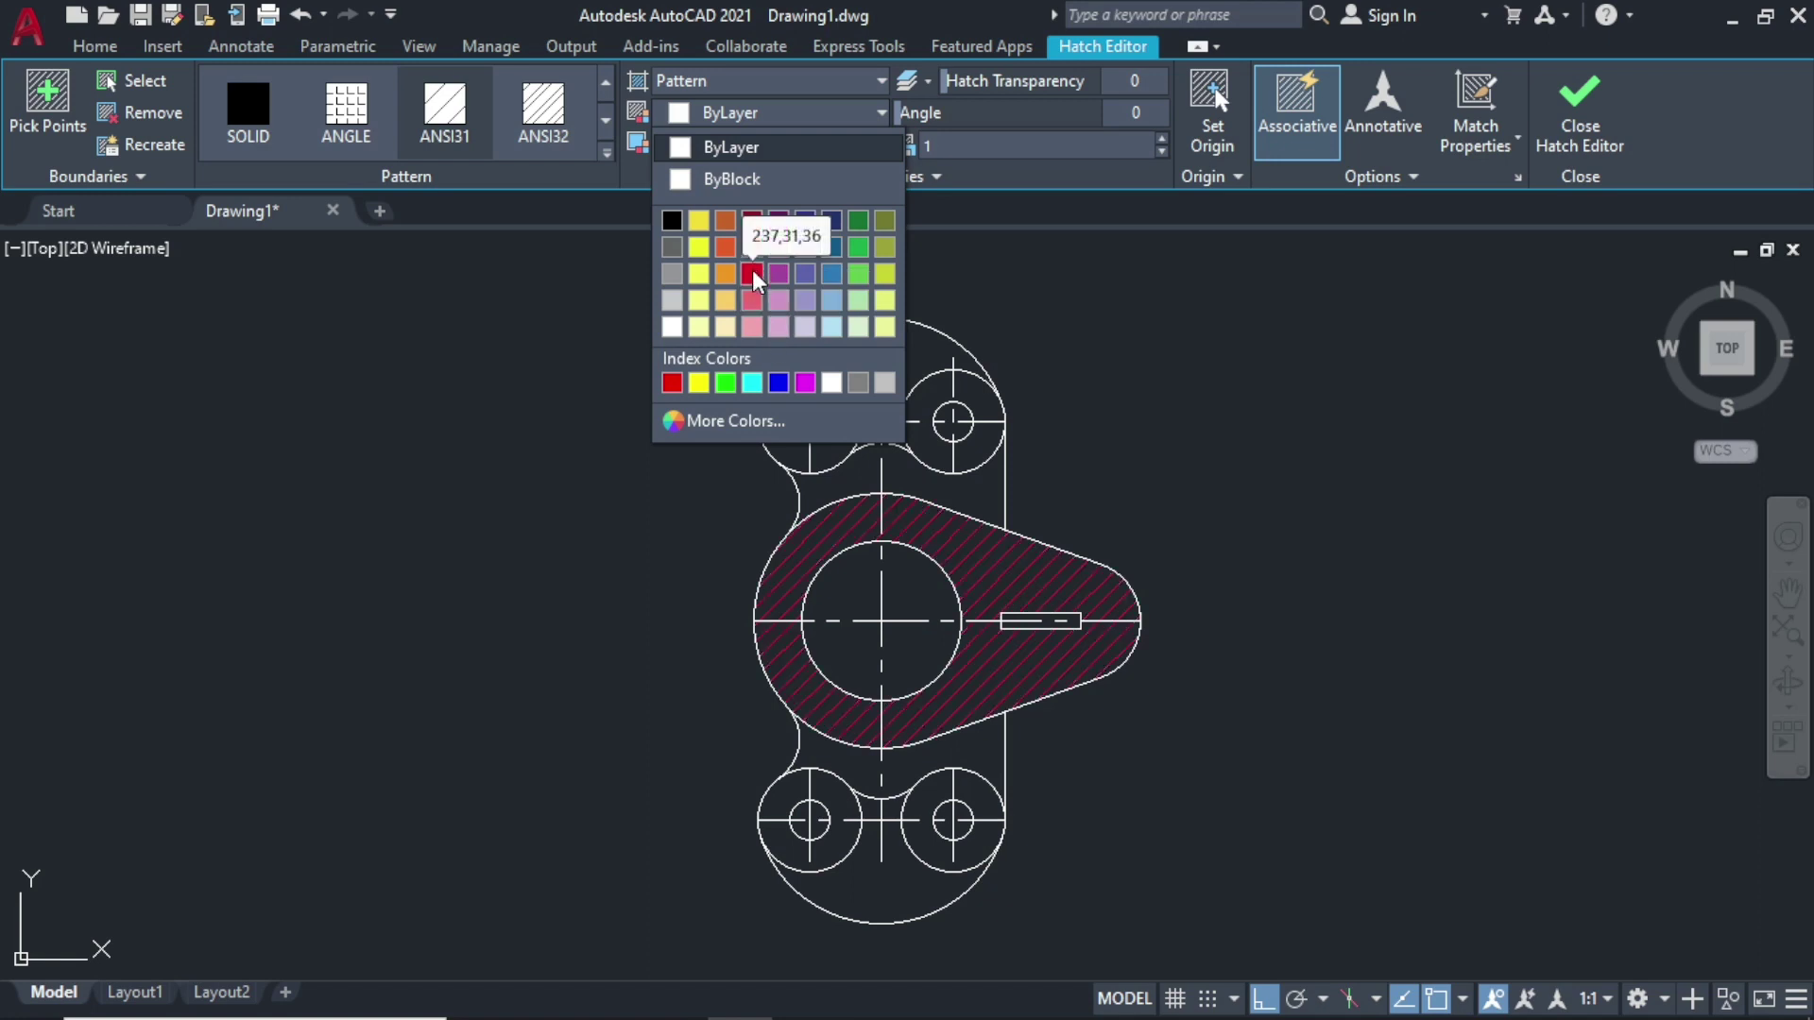
left_click(752, 273)
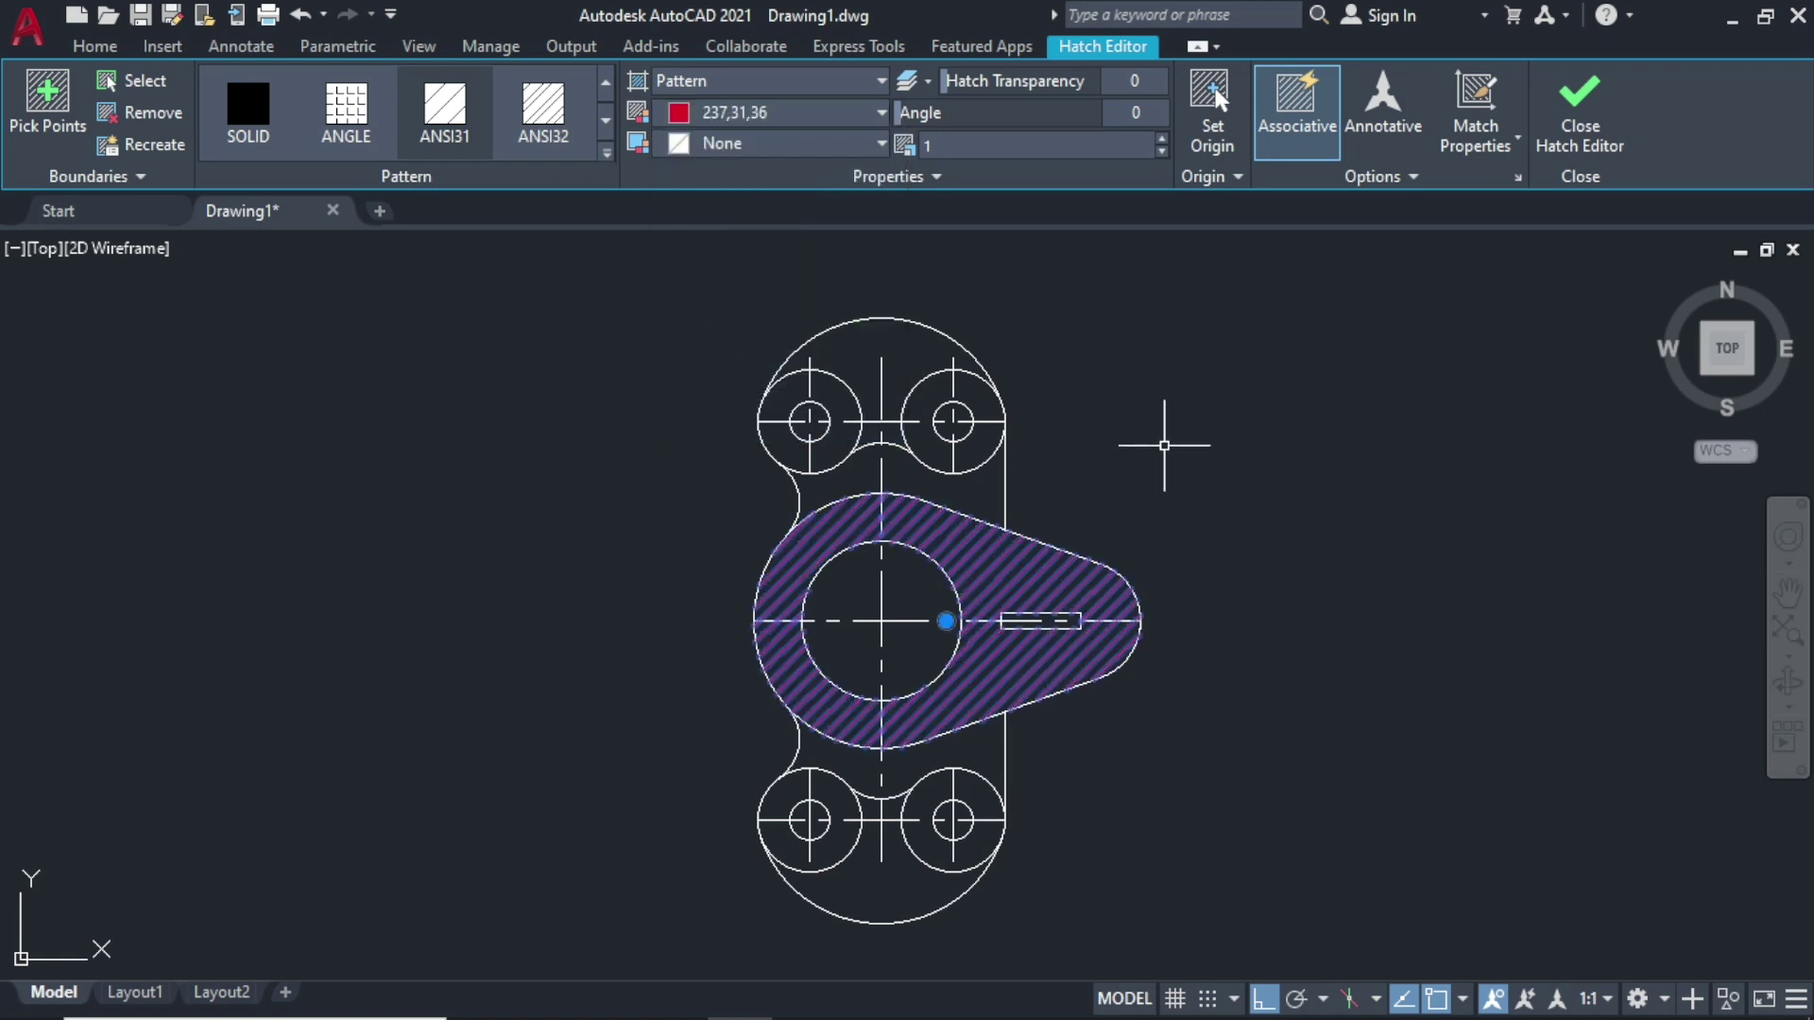
key("Escape")
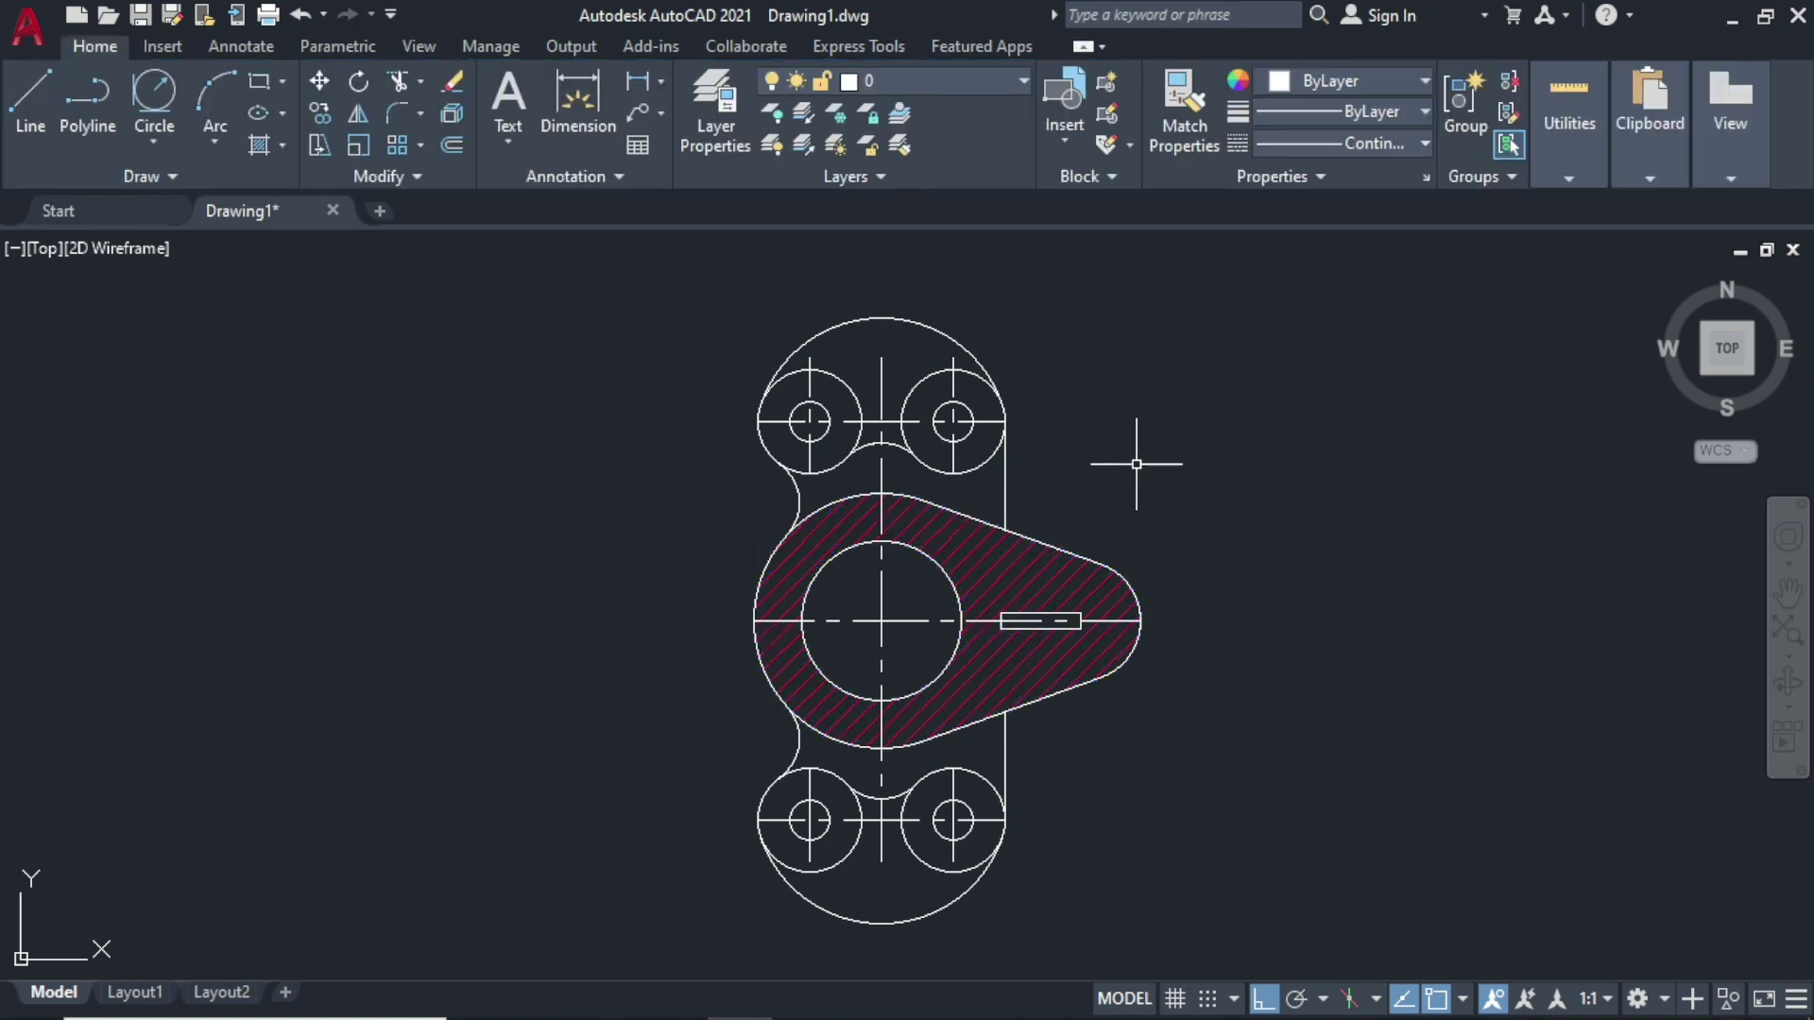
Step: Add a diameter dimension to the upper-right boss circle, then open the dimension style settings
mouse_move(1139, 469)
middle_mouse_down()
mouse_move(1061, 485)
mouse_move(1040, 425)
mouse_move(1036, 443)
middle_mouse_up()
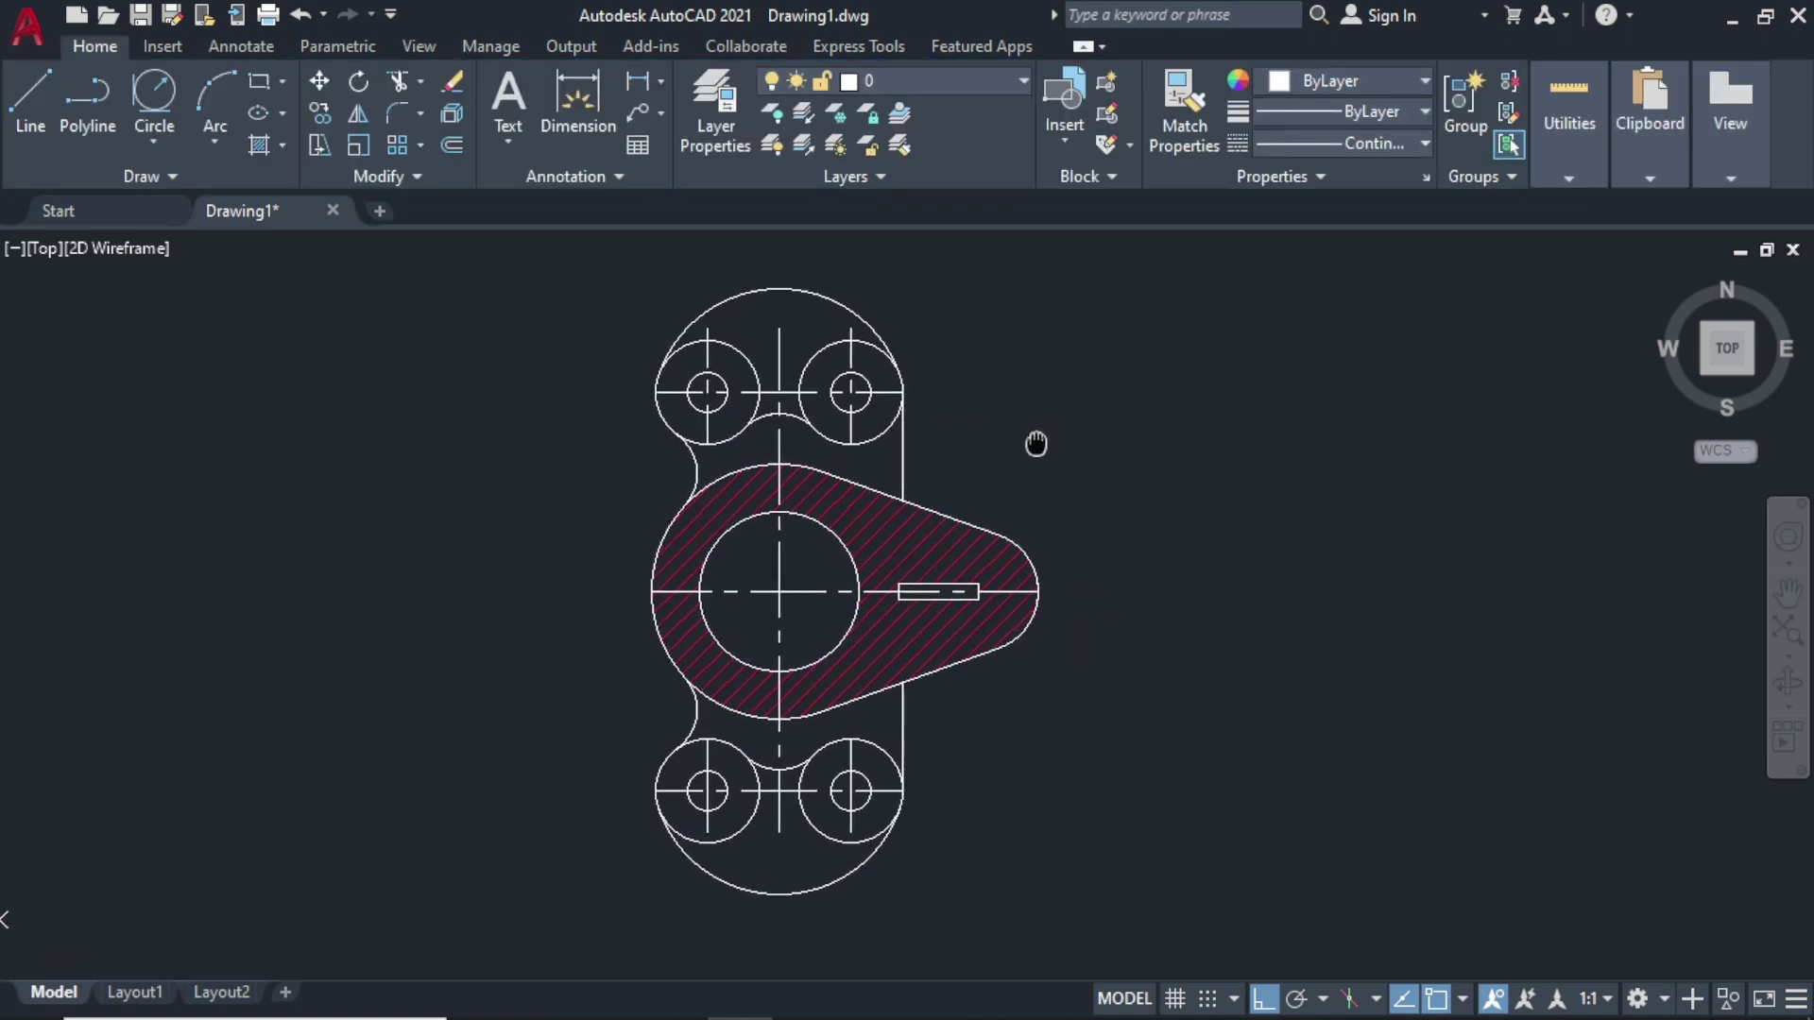
left_click(660, 80)
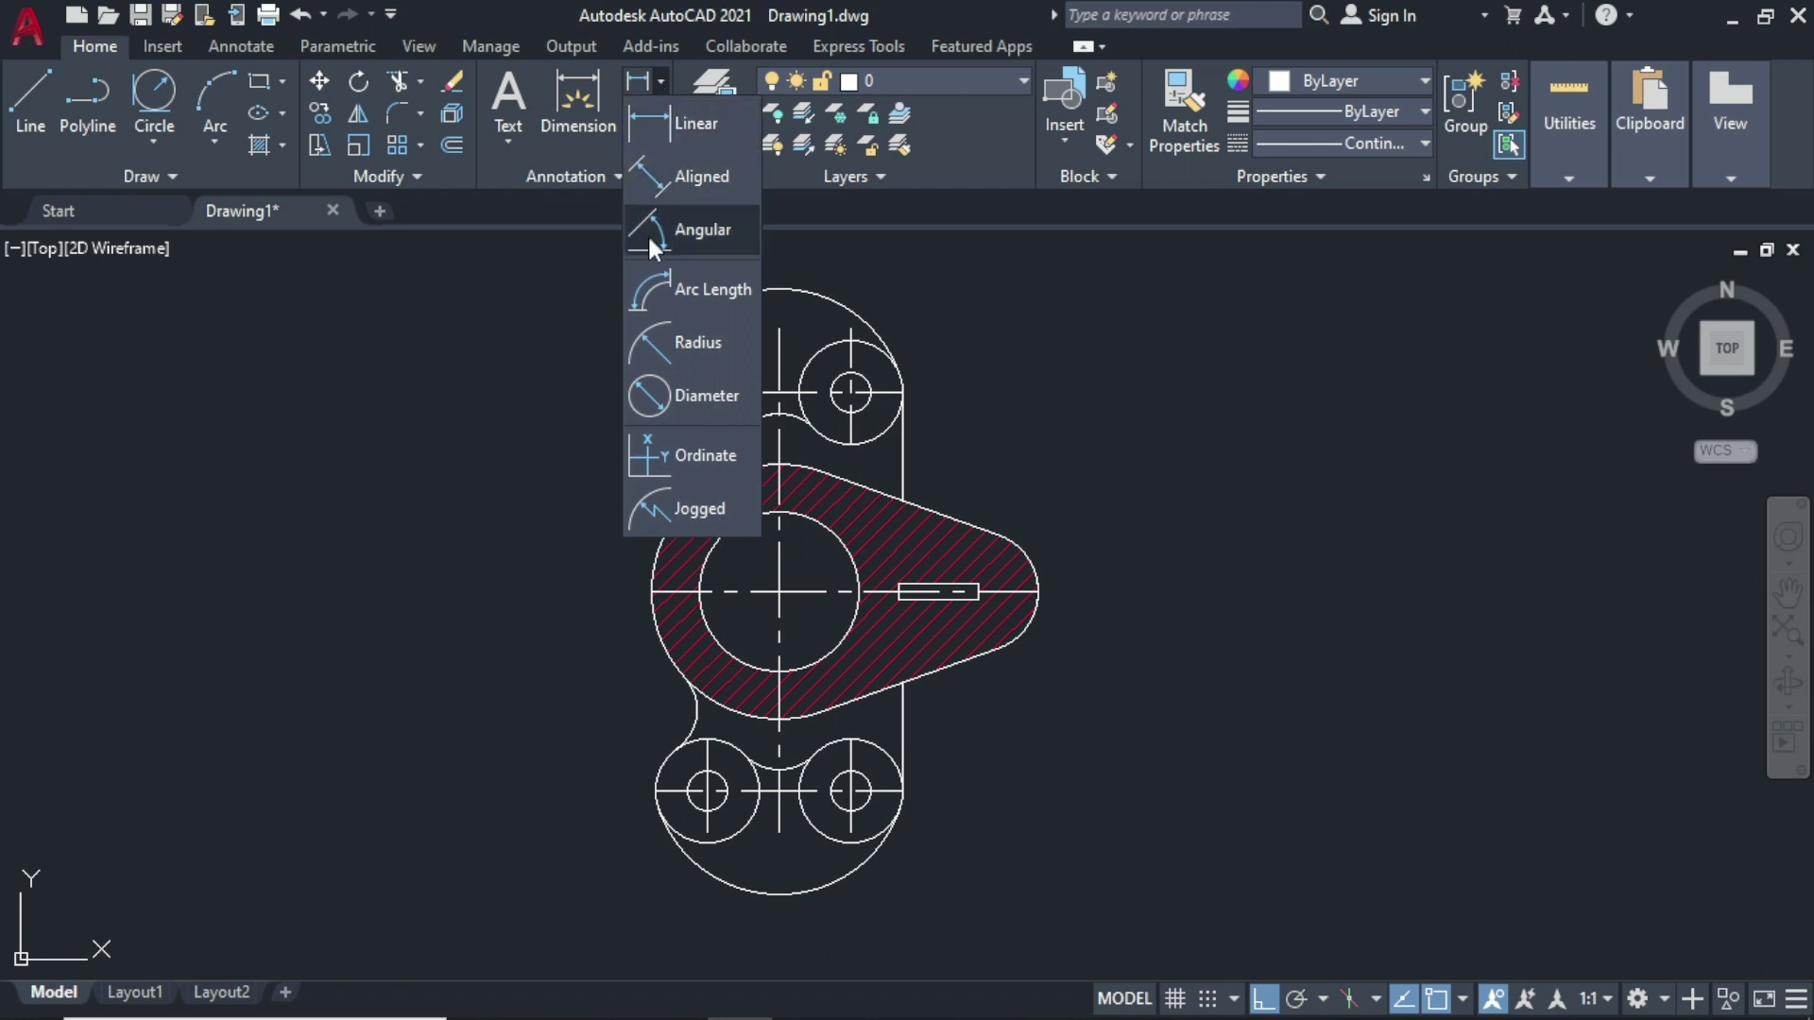
left_click(661, 397)
left_click(866, 346)
type("d")
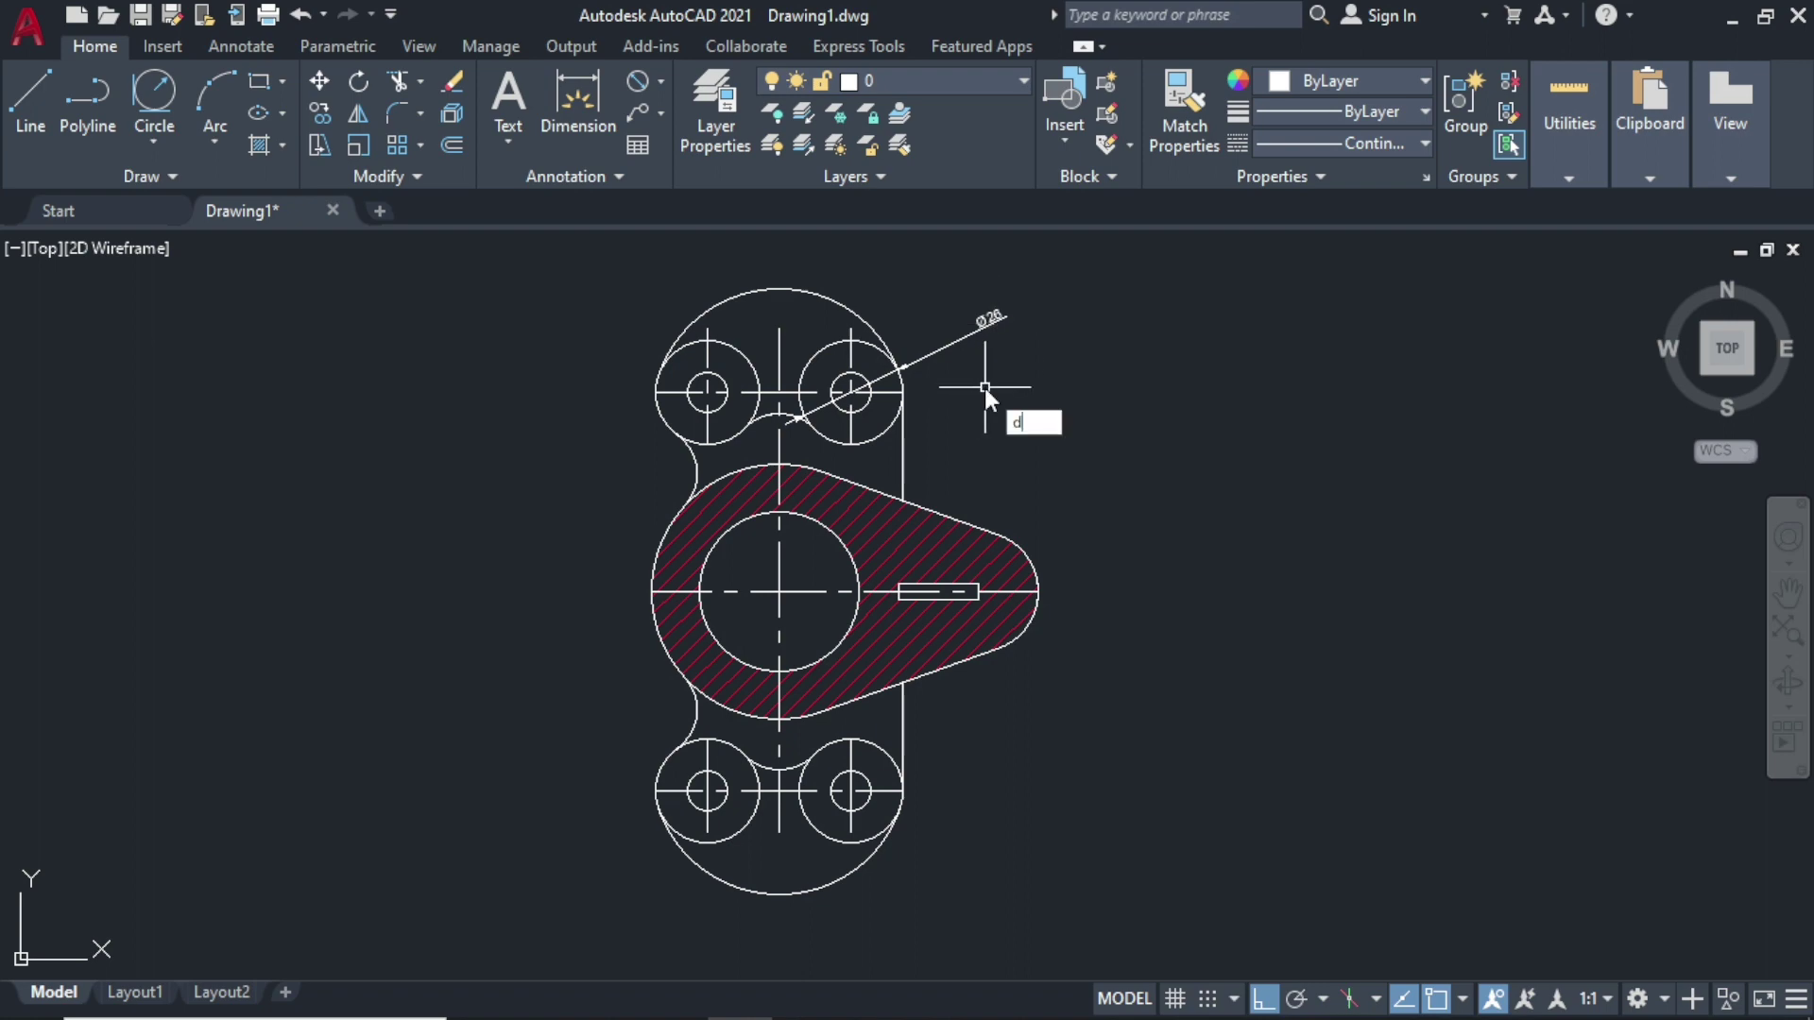
key("Return")
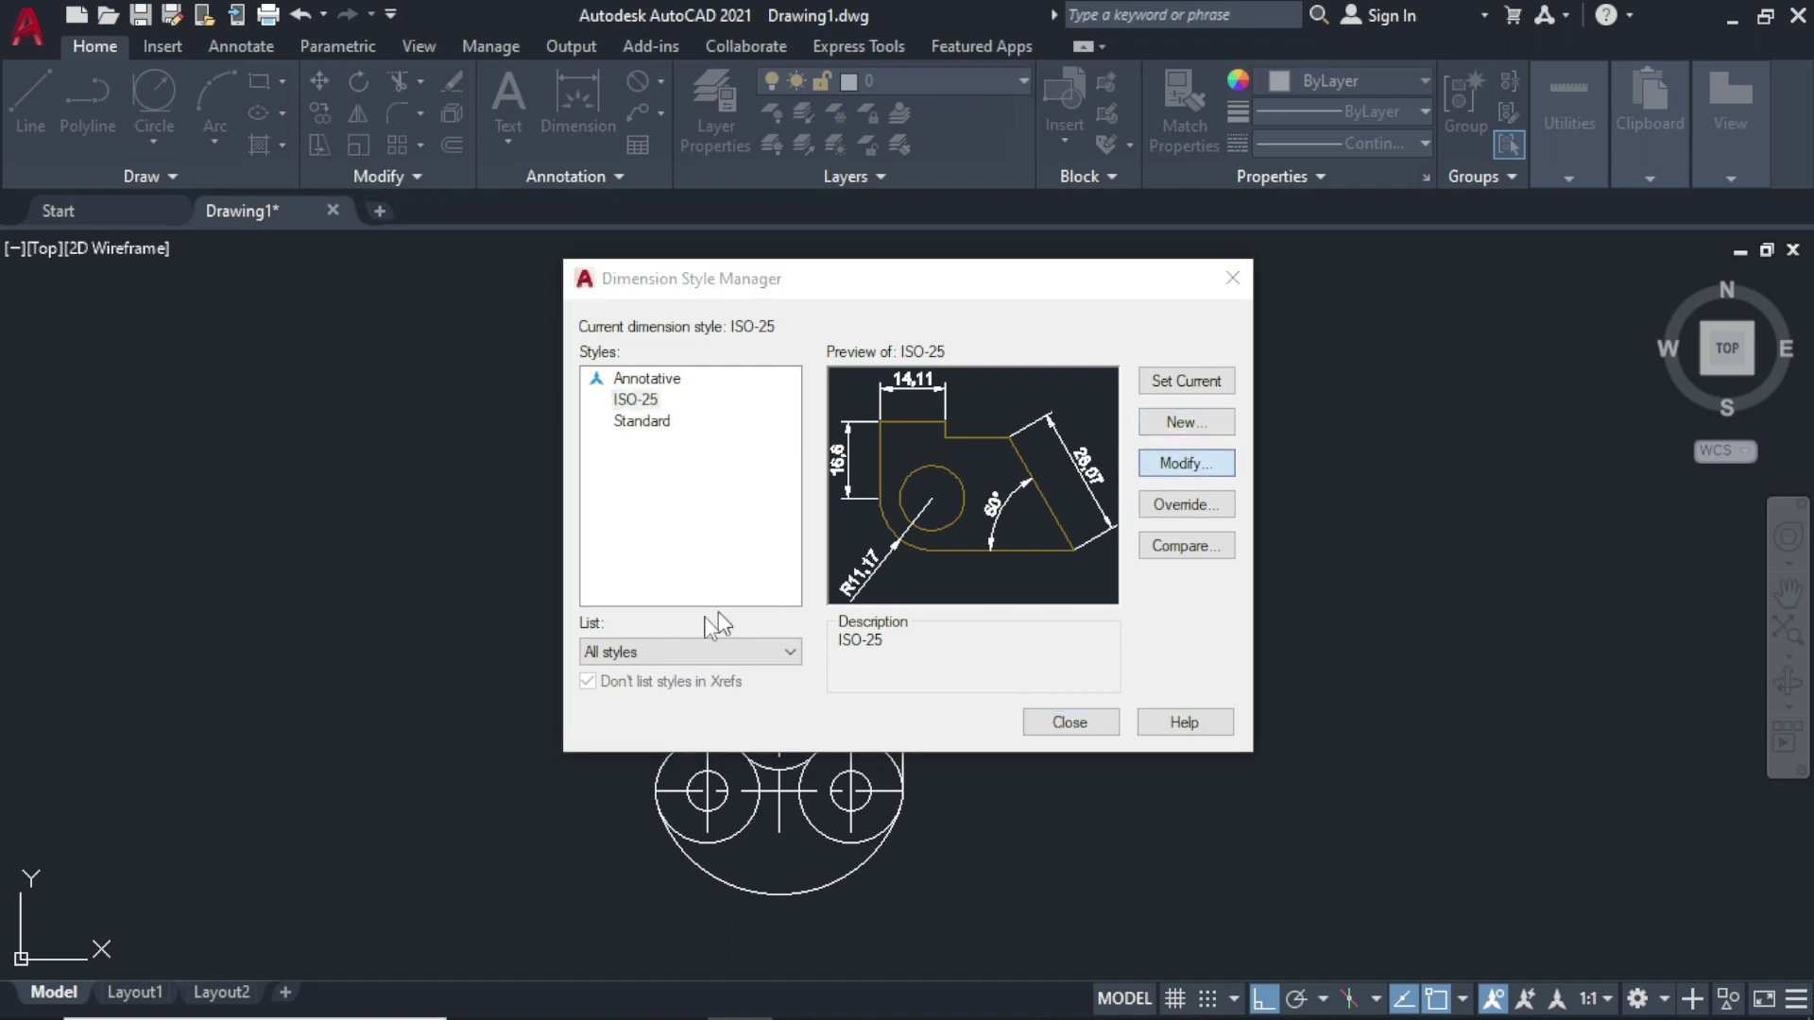
Step: Give the ISO-25 dimension style arrow size 3 and text height 5.2
key("alt+m")
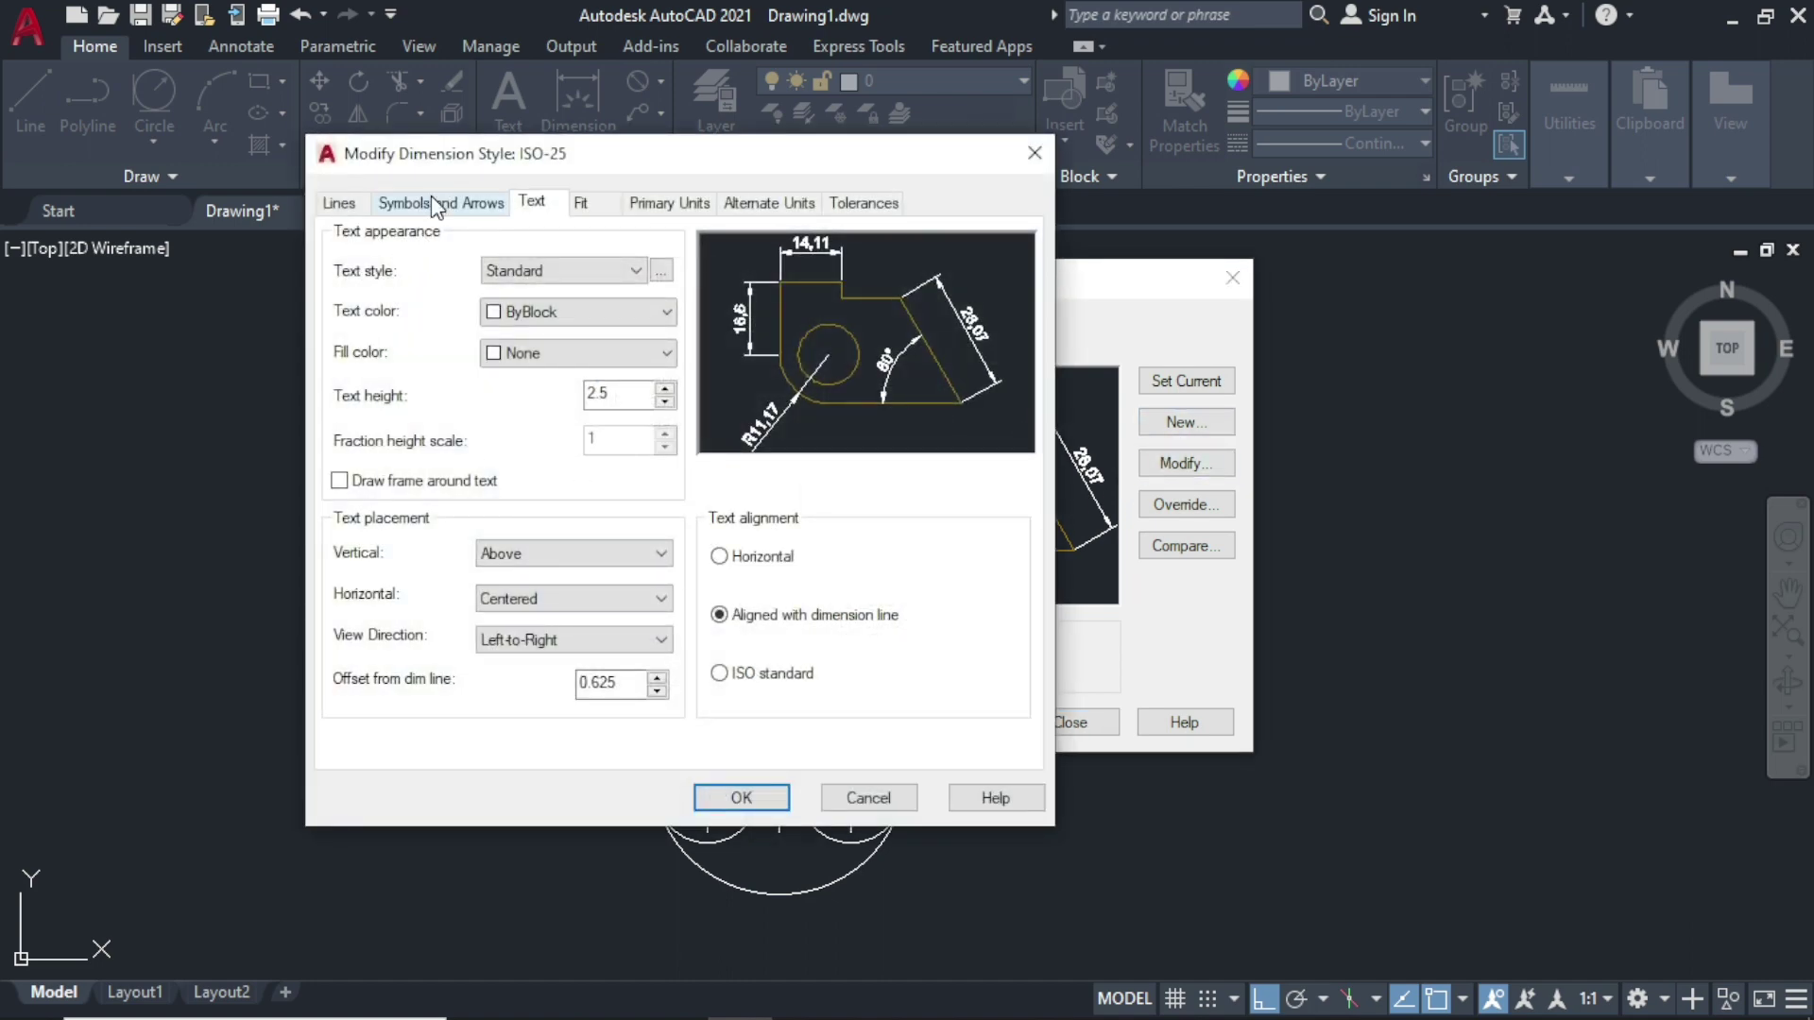
left_click(435, 204)
type("3.5")
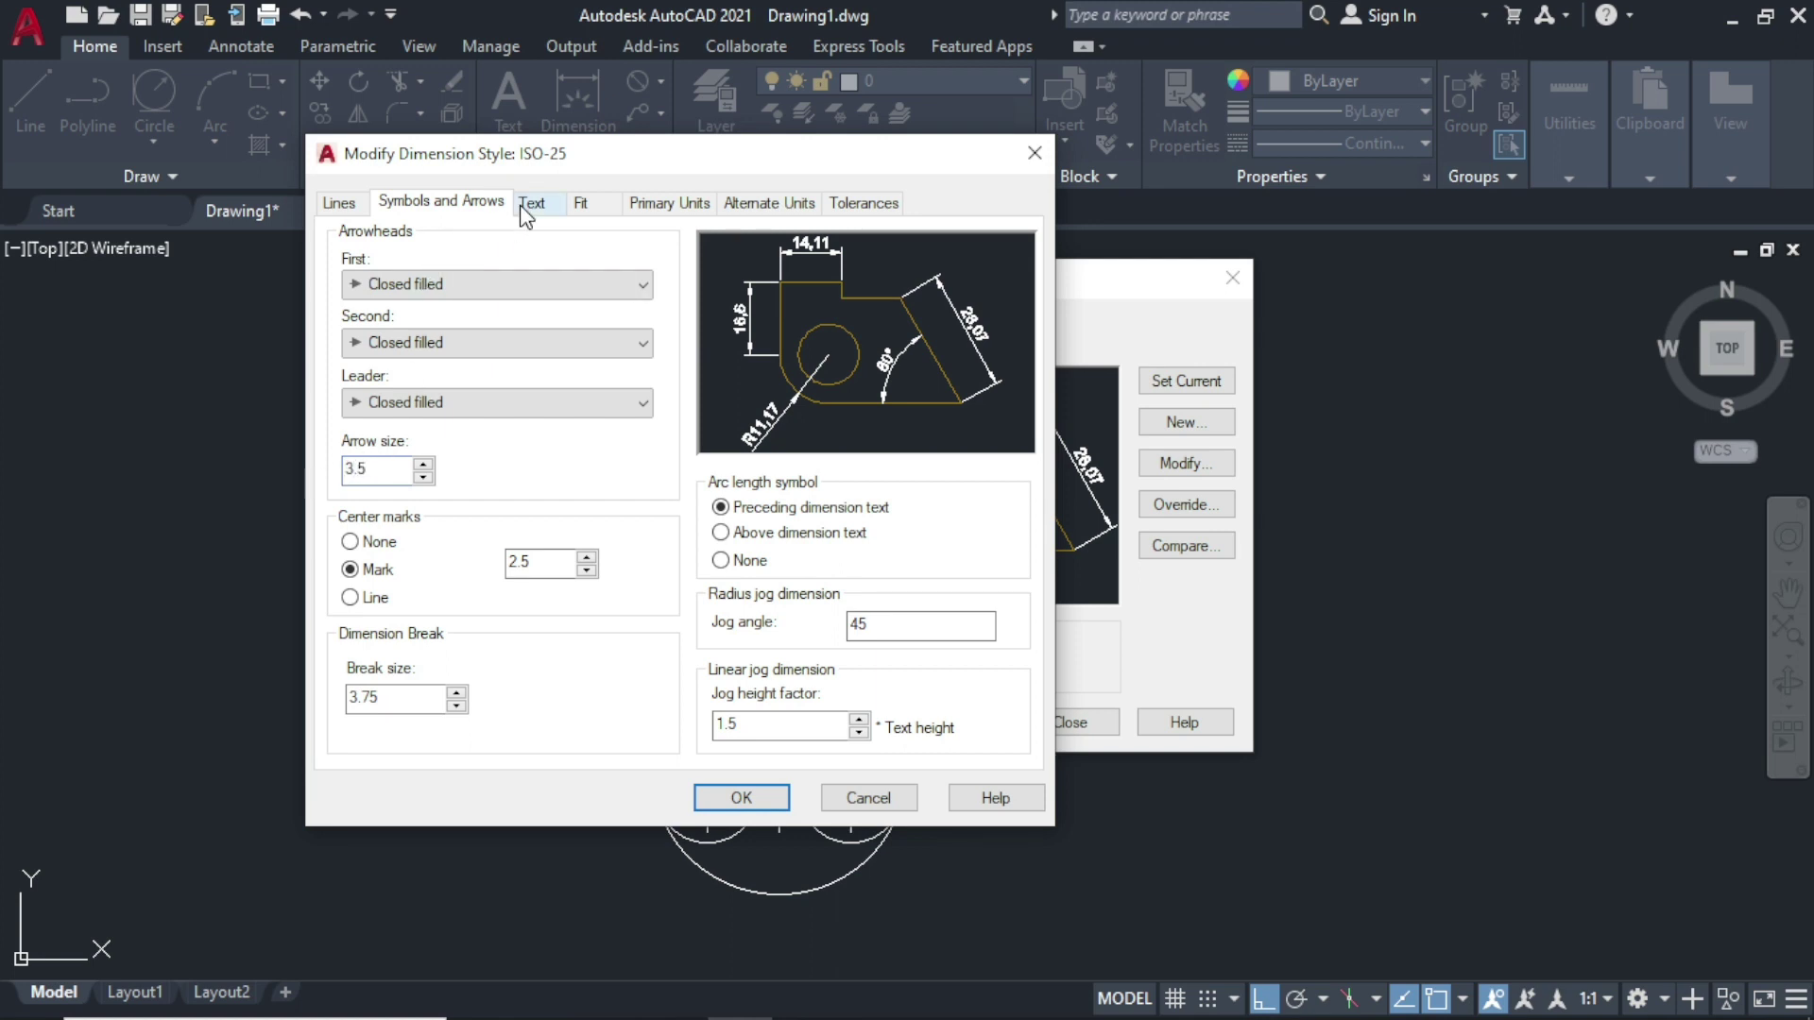
left_click(529, 204)
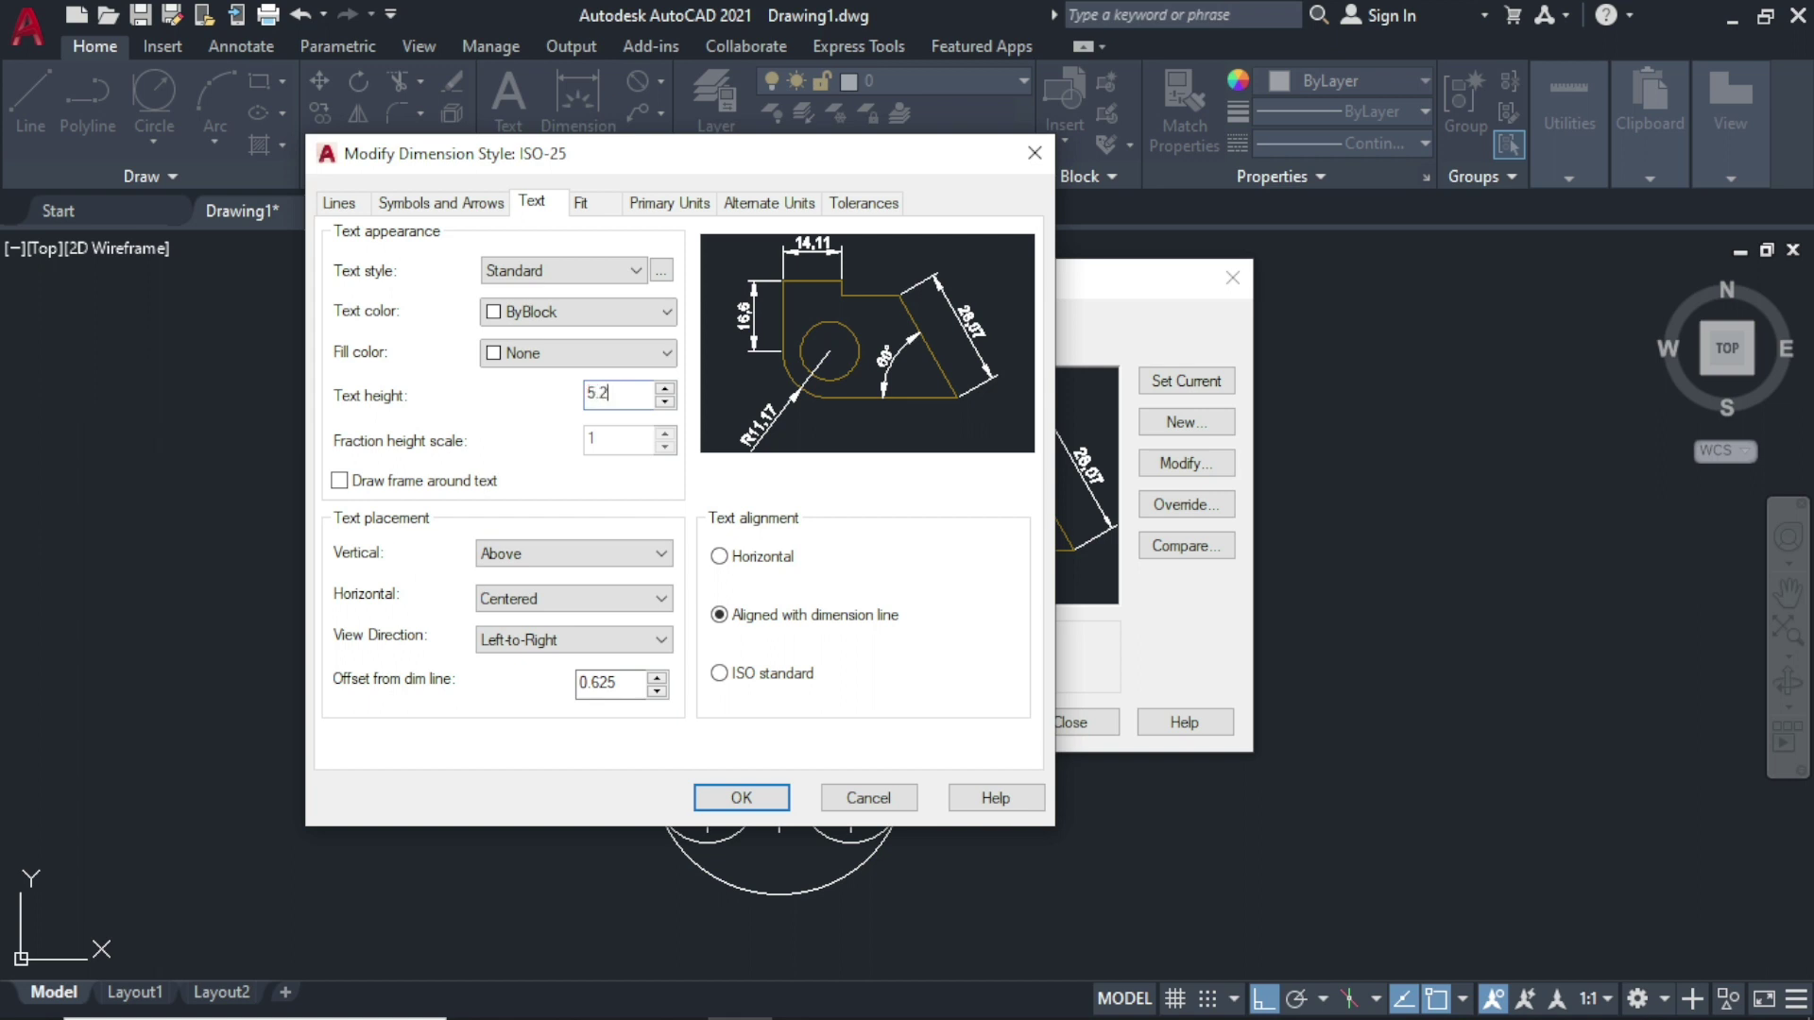
left_click(721, 803)
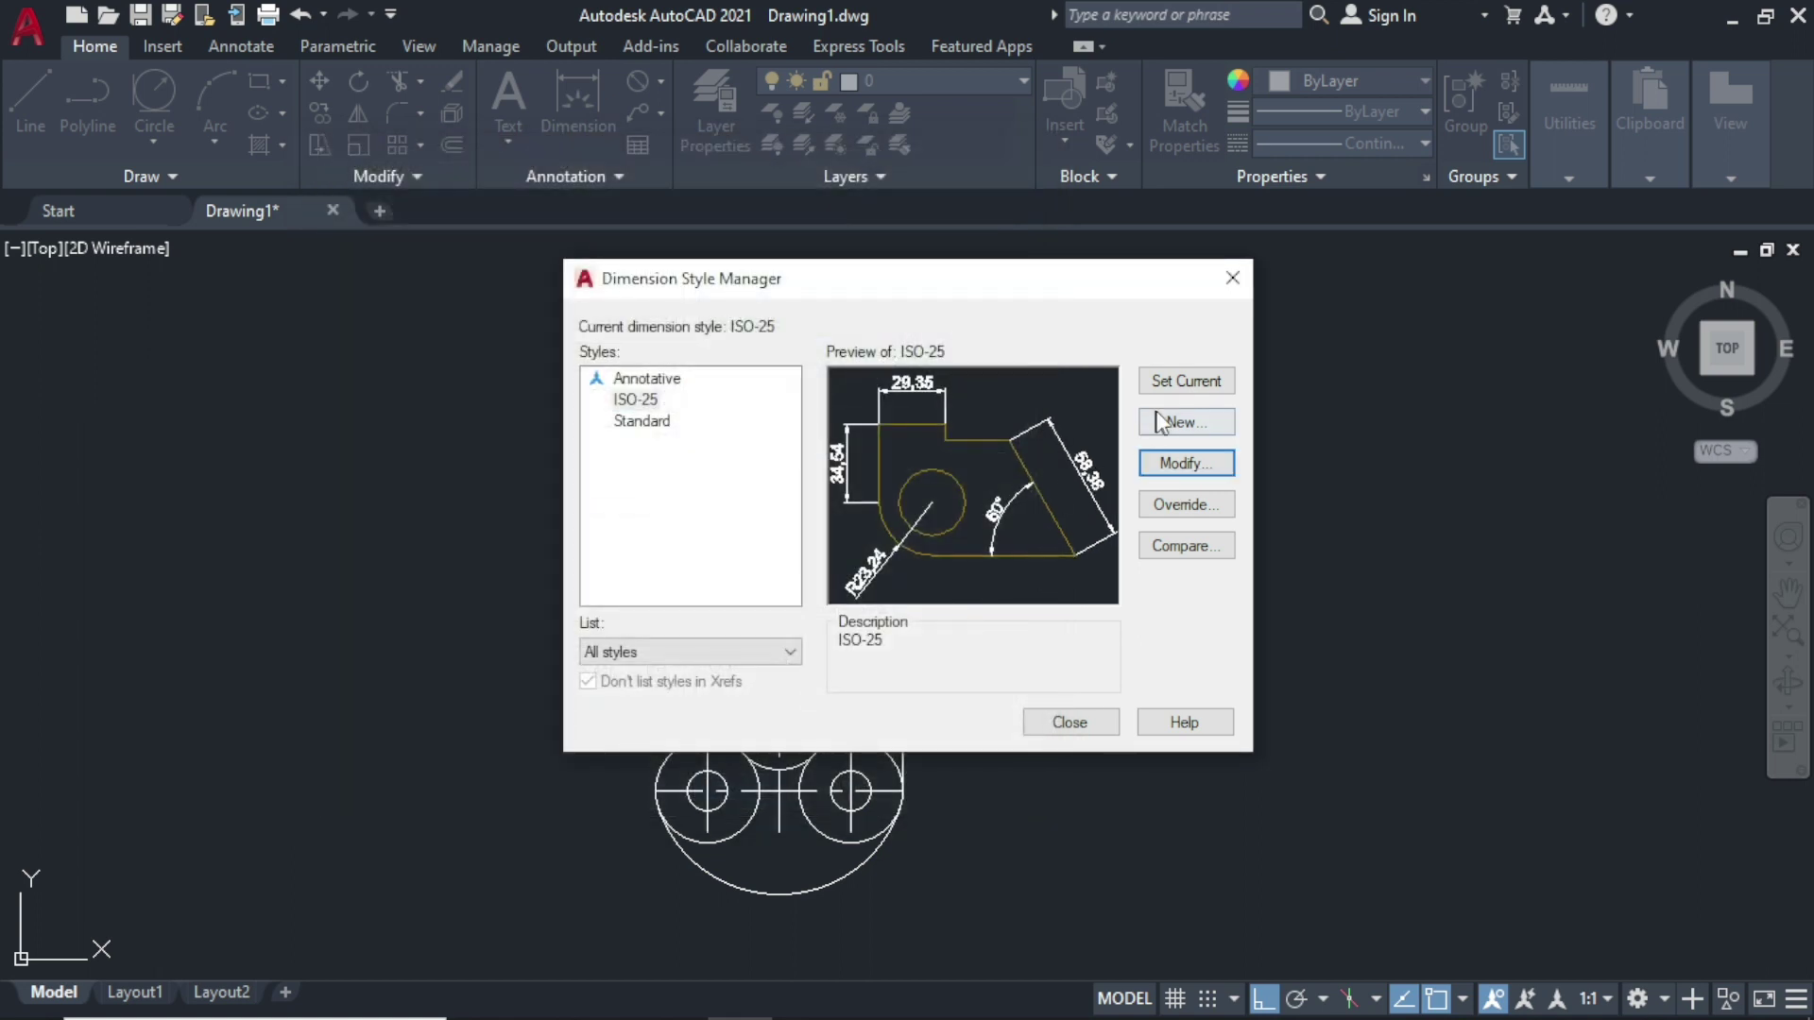
Step: Add Ø26 diameter dimensions to the upper-left, lower-left and lower-right bosses
left_click(1070, 723)
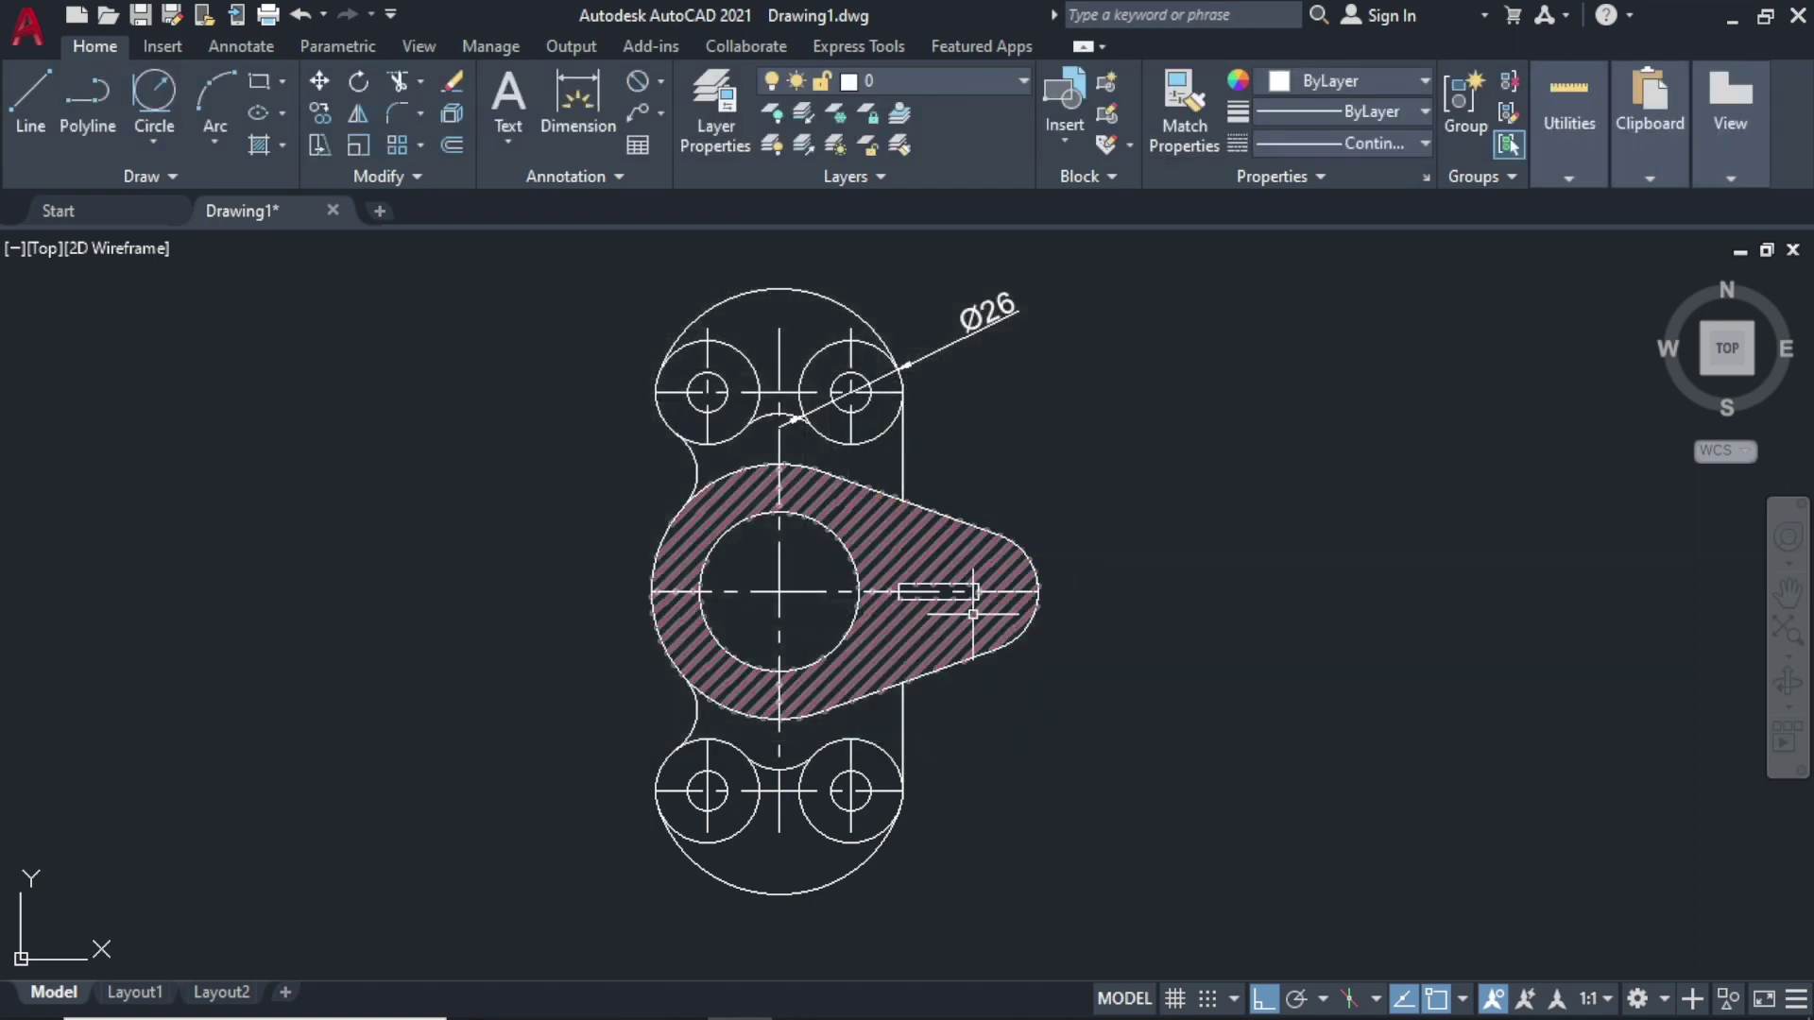
left_click(629, 82)
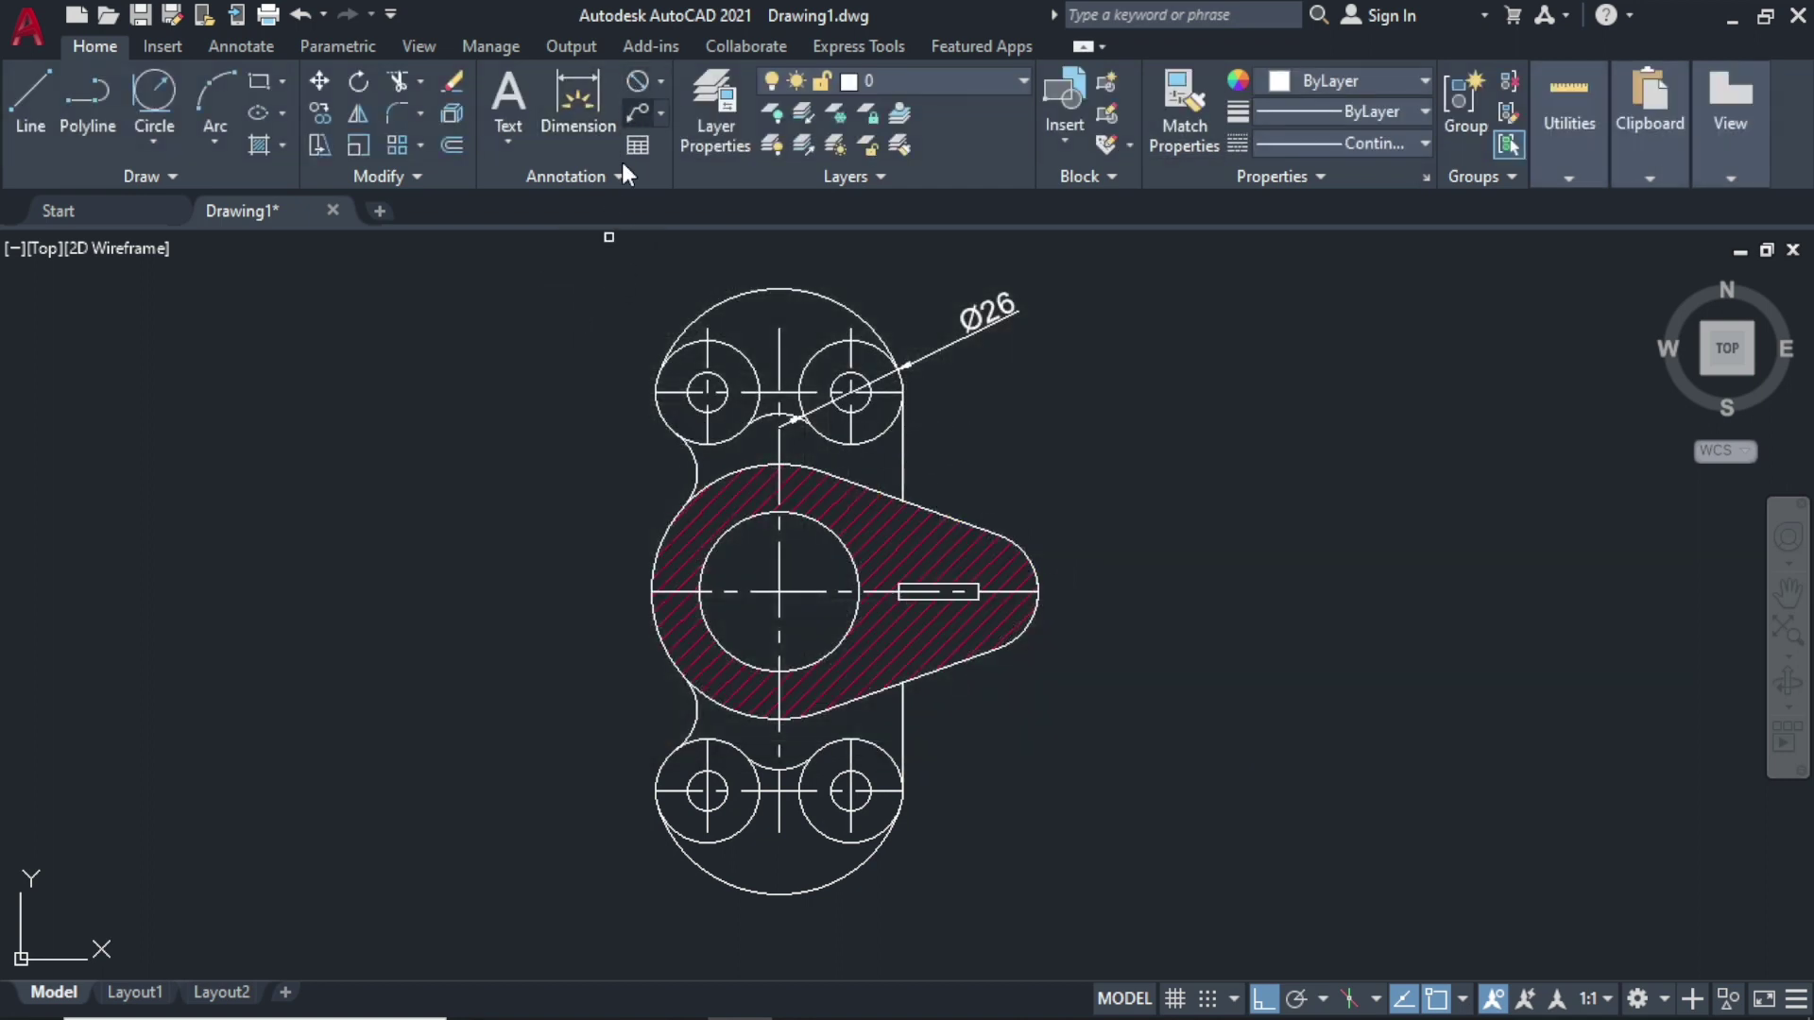
left_click(682, 347)
left_click(585, 352)
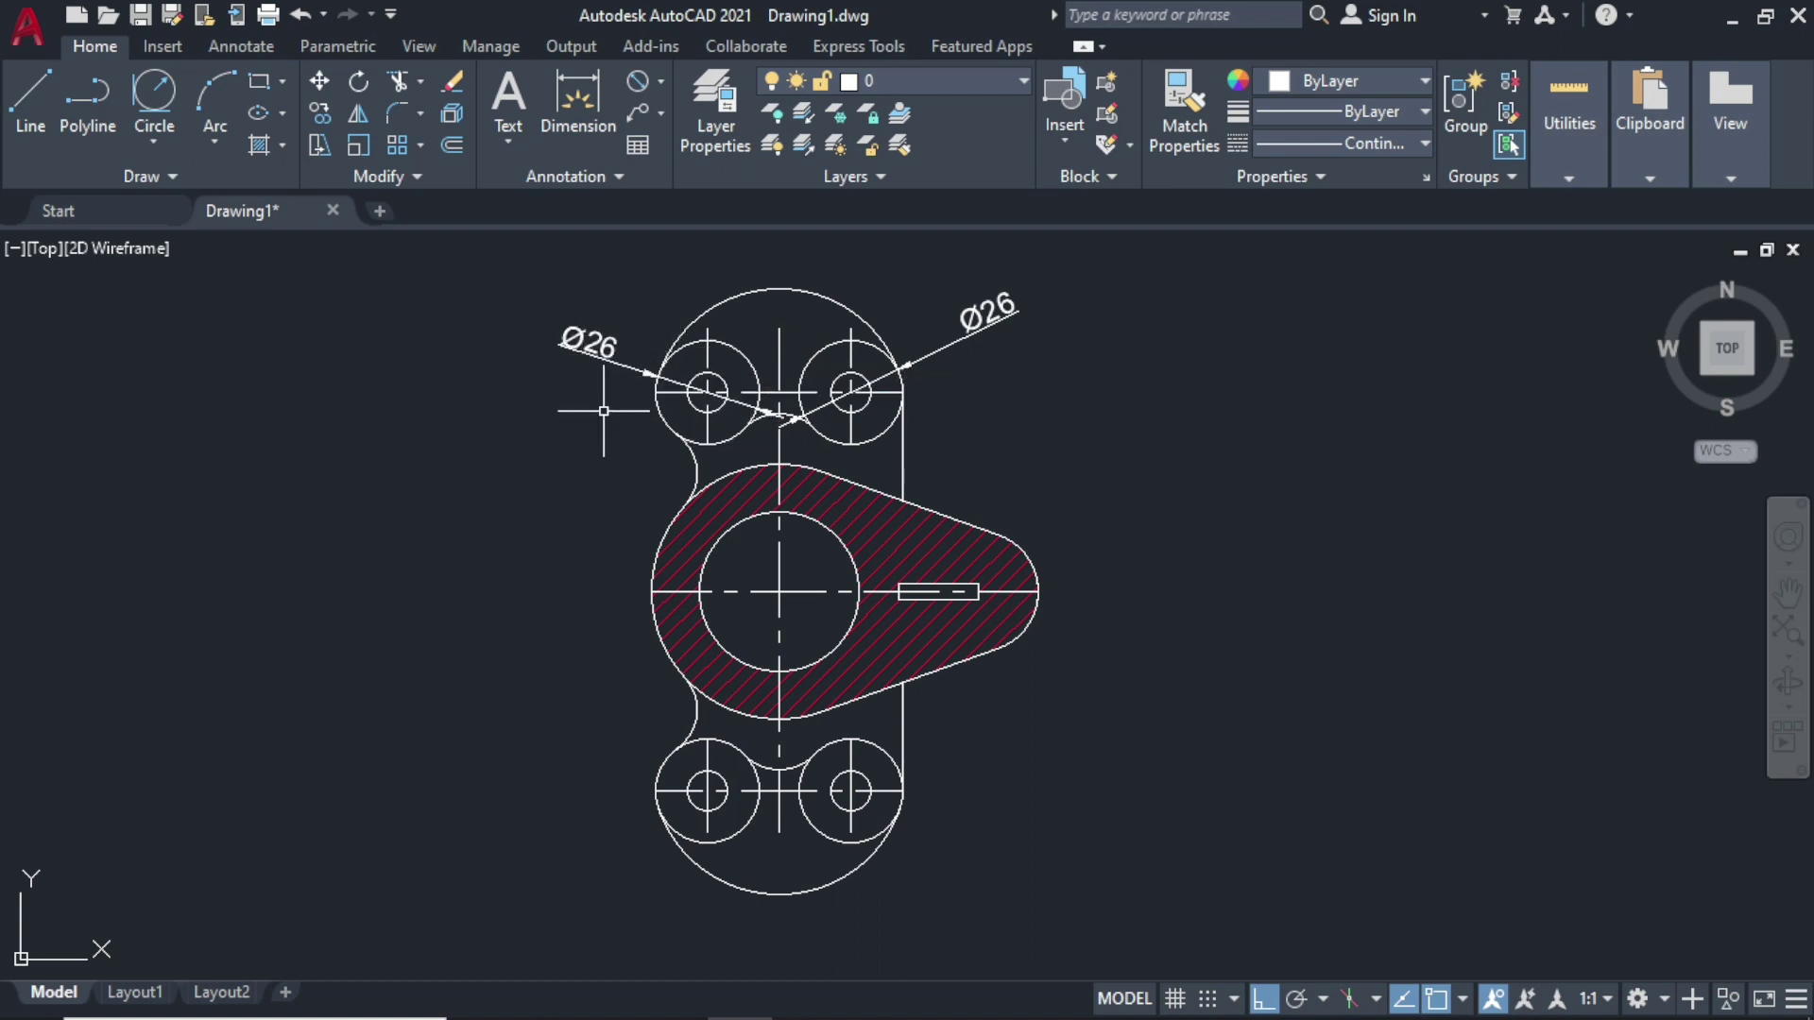
key("Return")
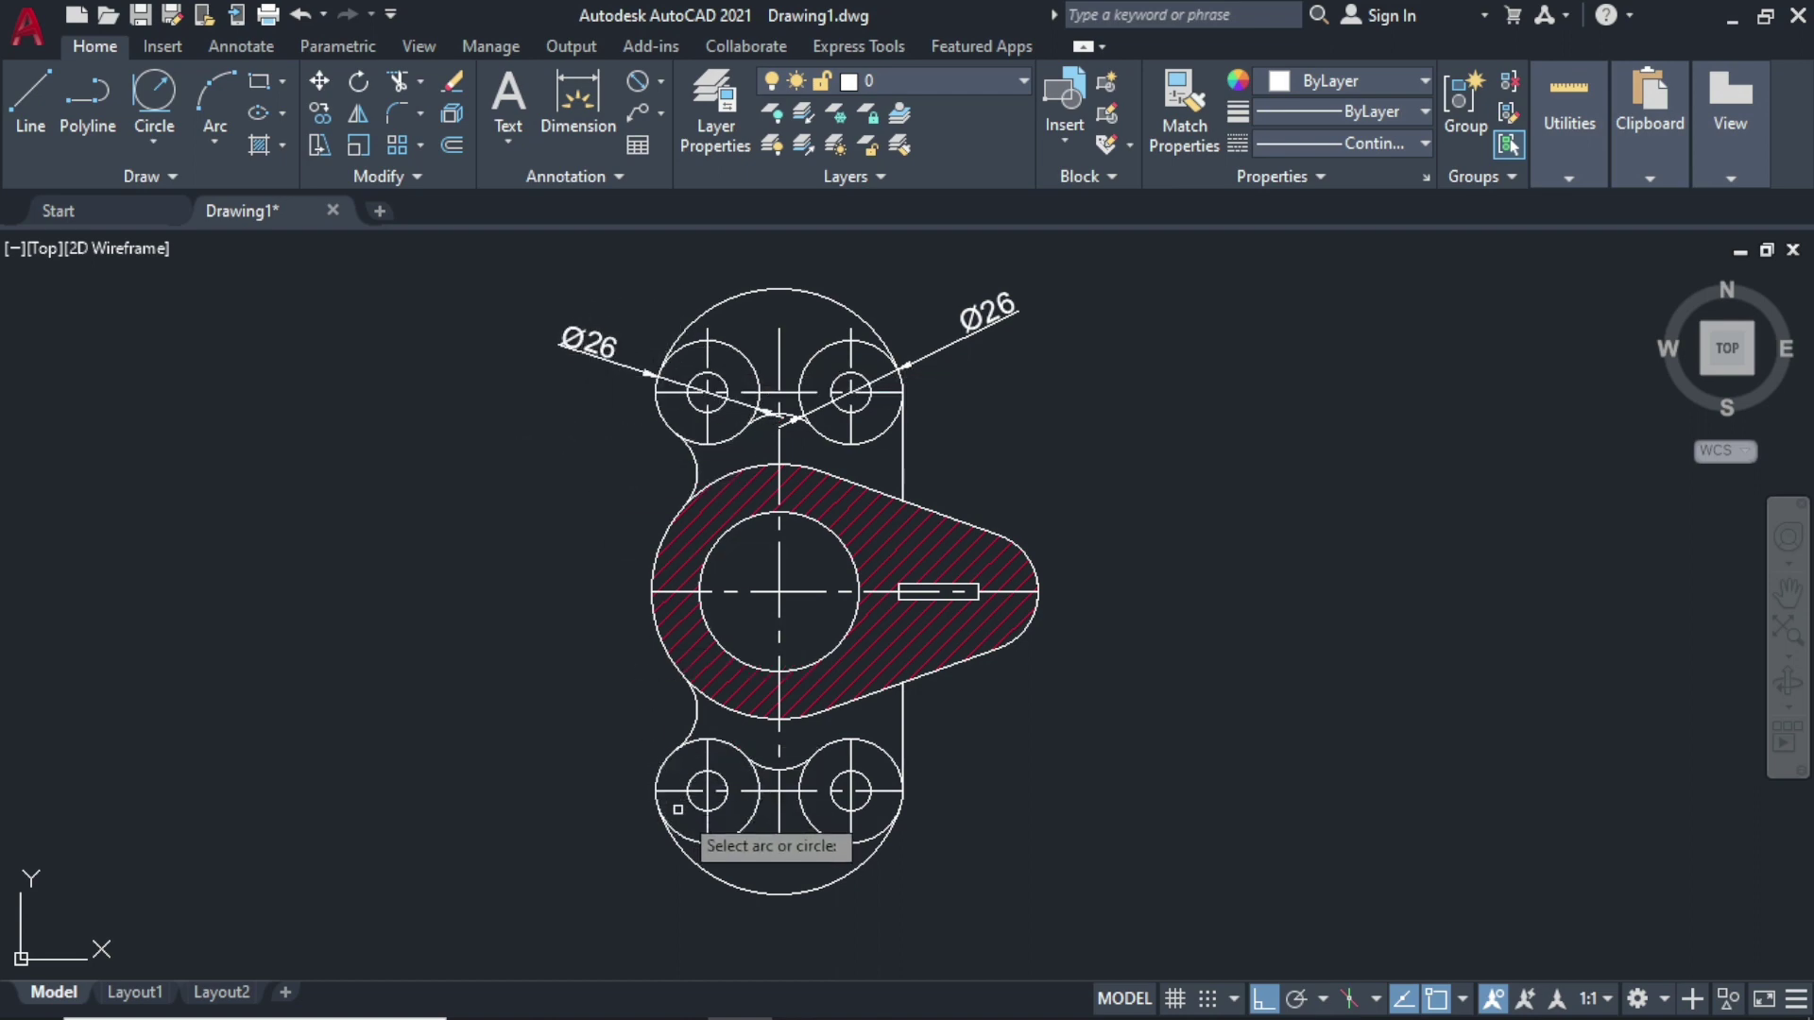
left_click(663, 815)
left_click(578, 846)
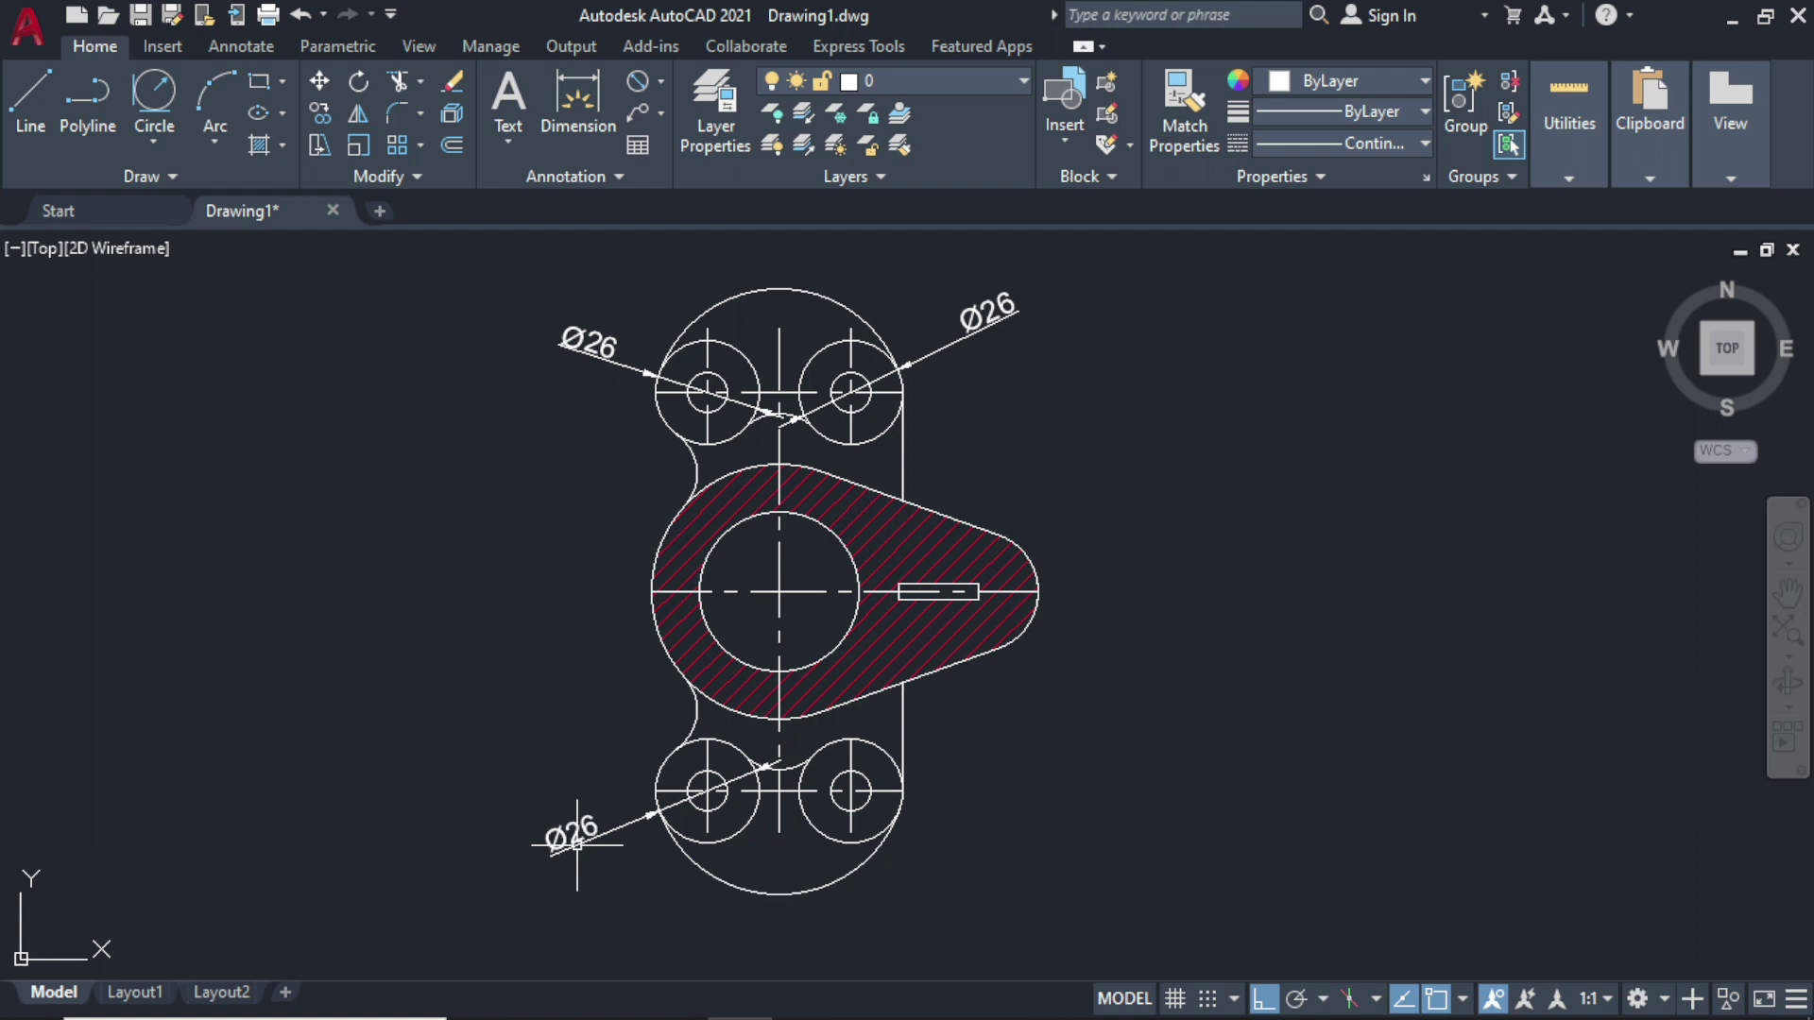
key("Return")
key("Escape")
key("Return")
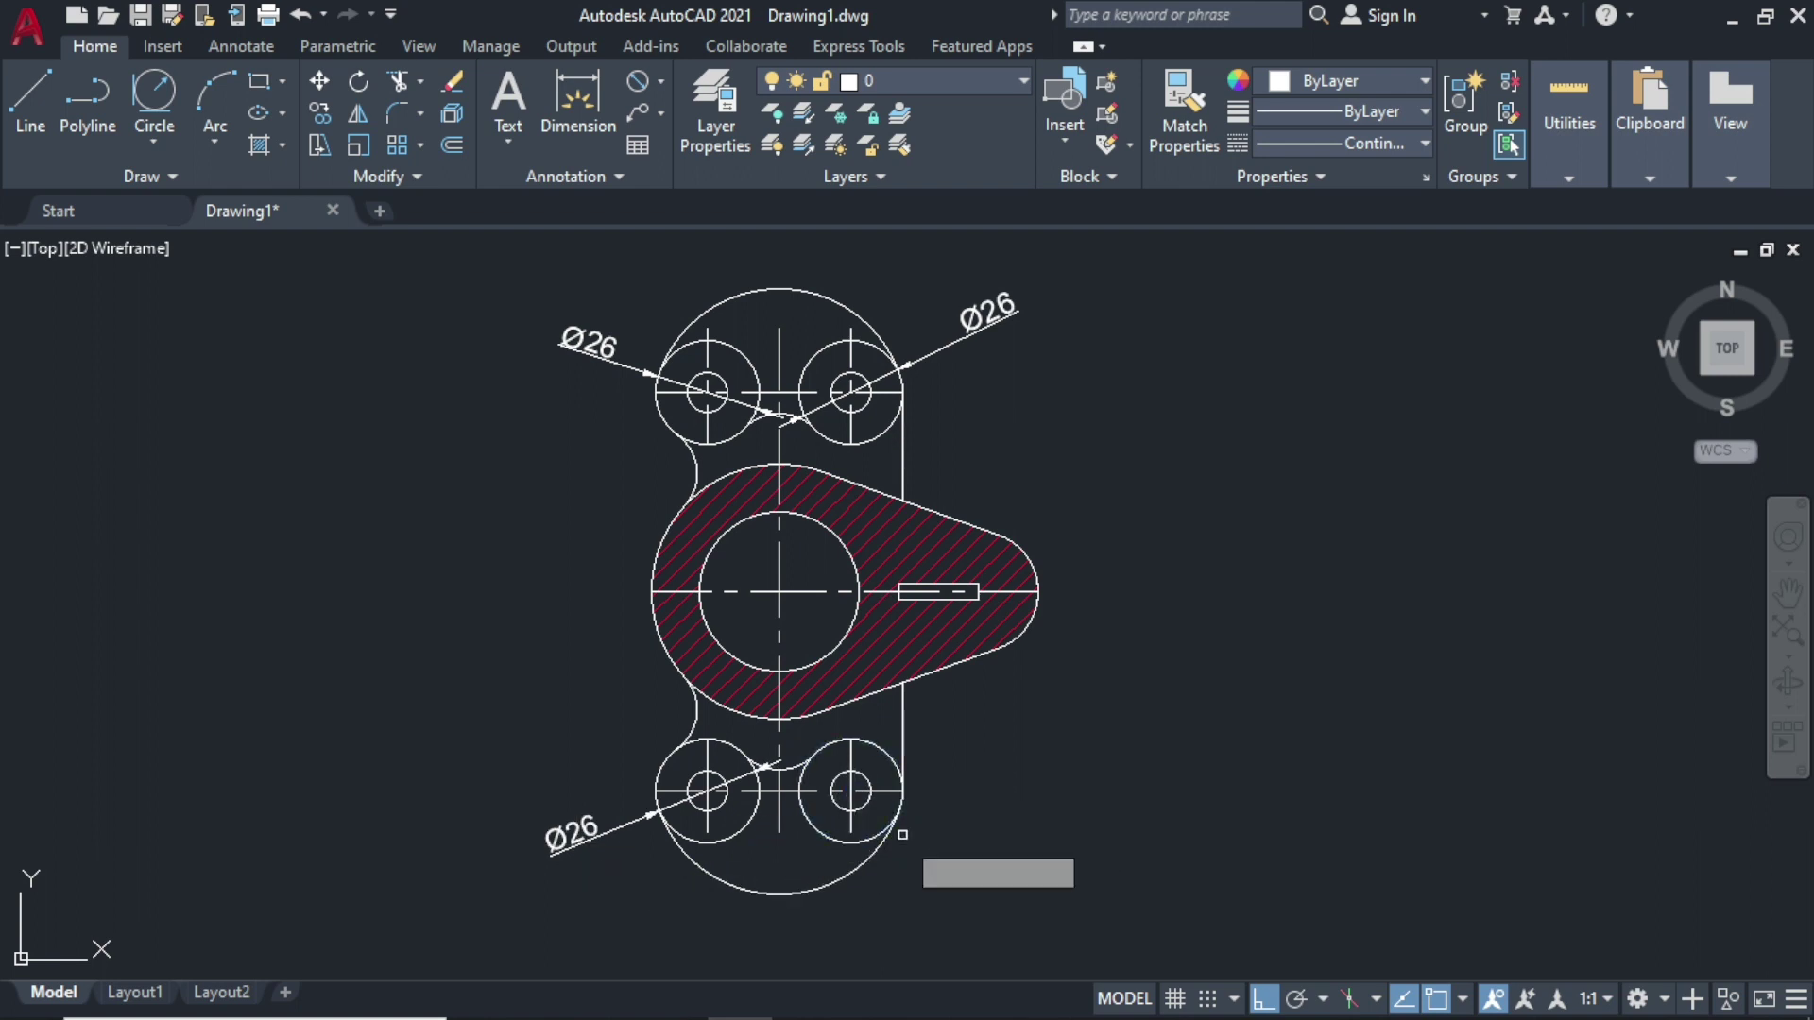
left_click(899, 814)
left_click(956, 828)
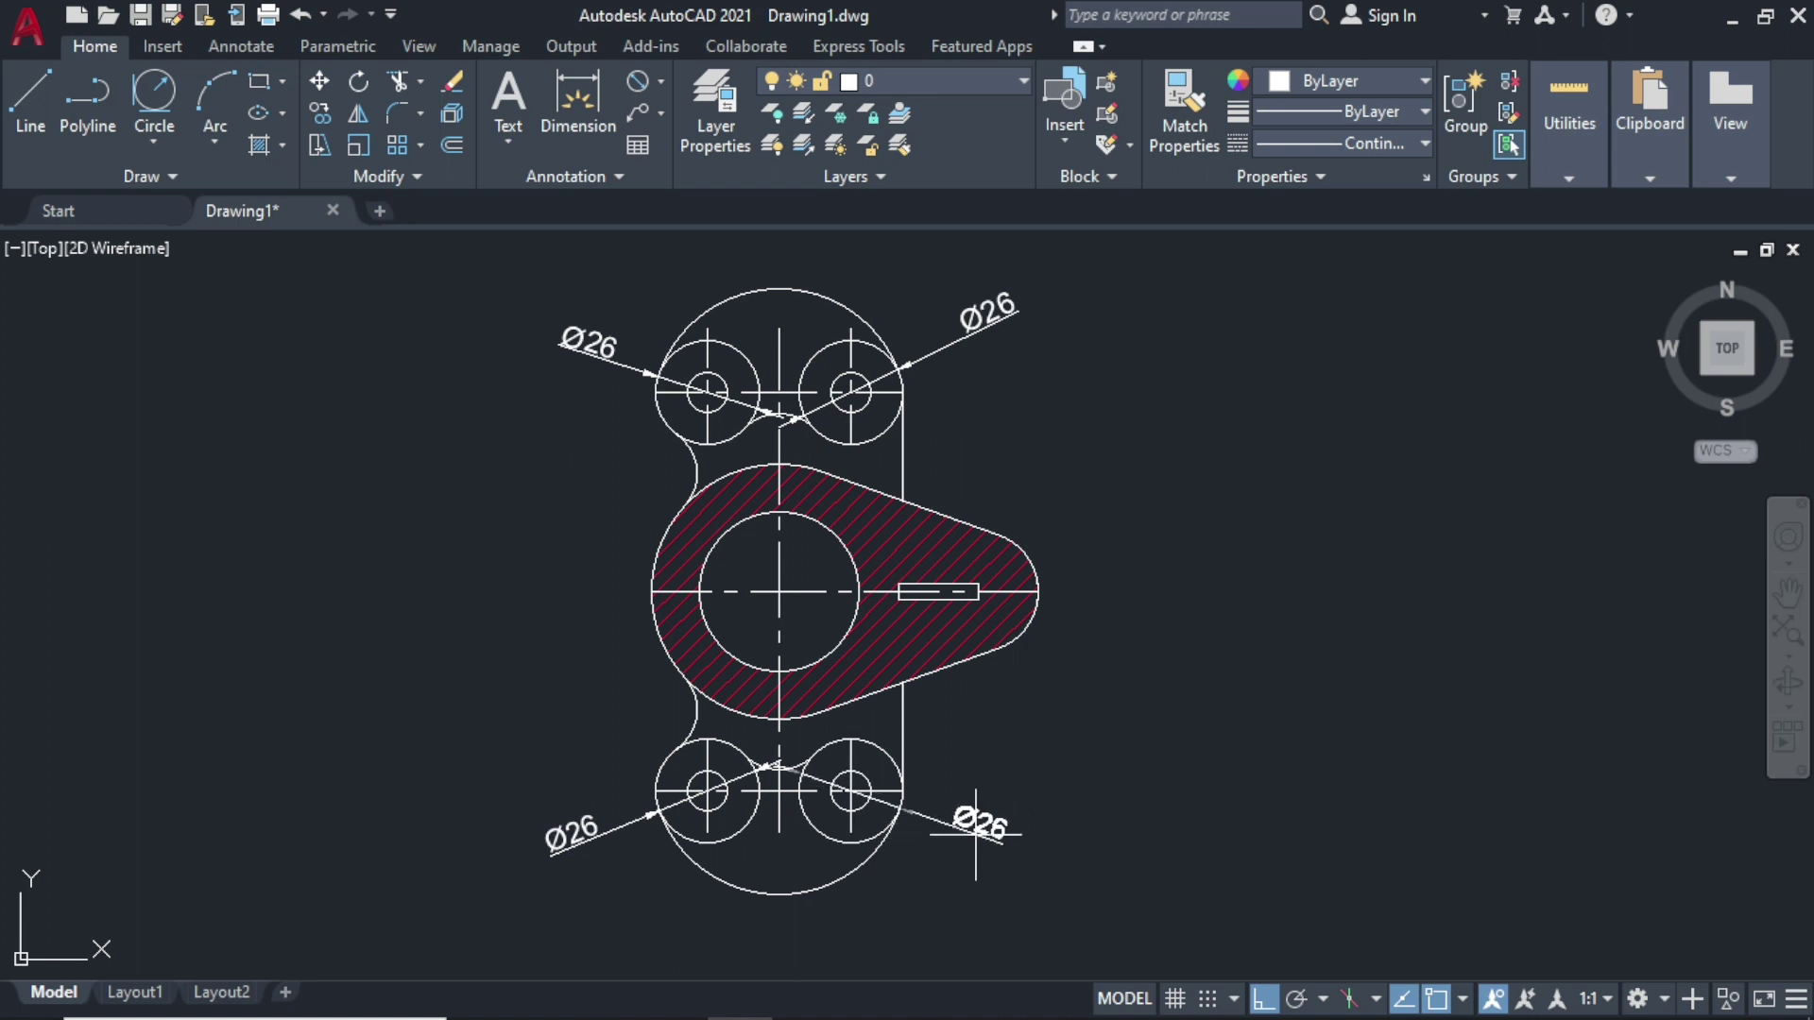
Step: Dimension all four small holes as Ø10, placing each label outside the part
key("Return")
left_click(699, 375)
left_click(534, 436)
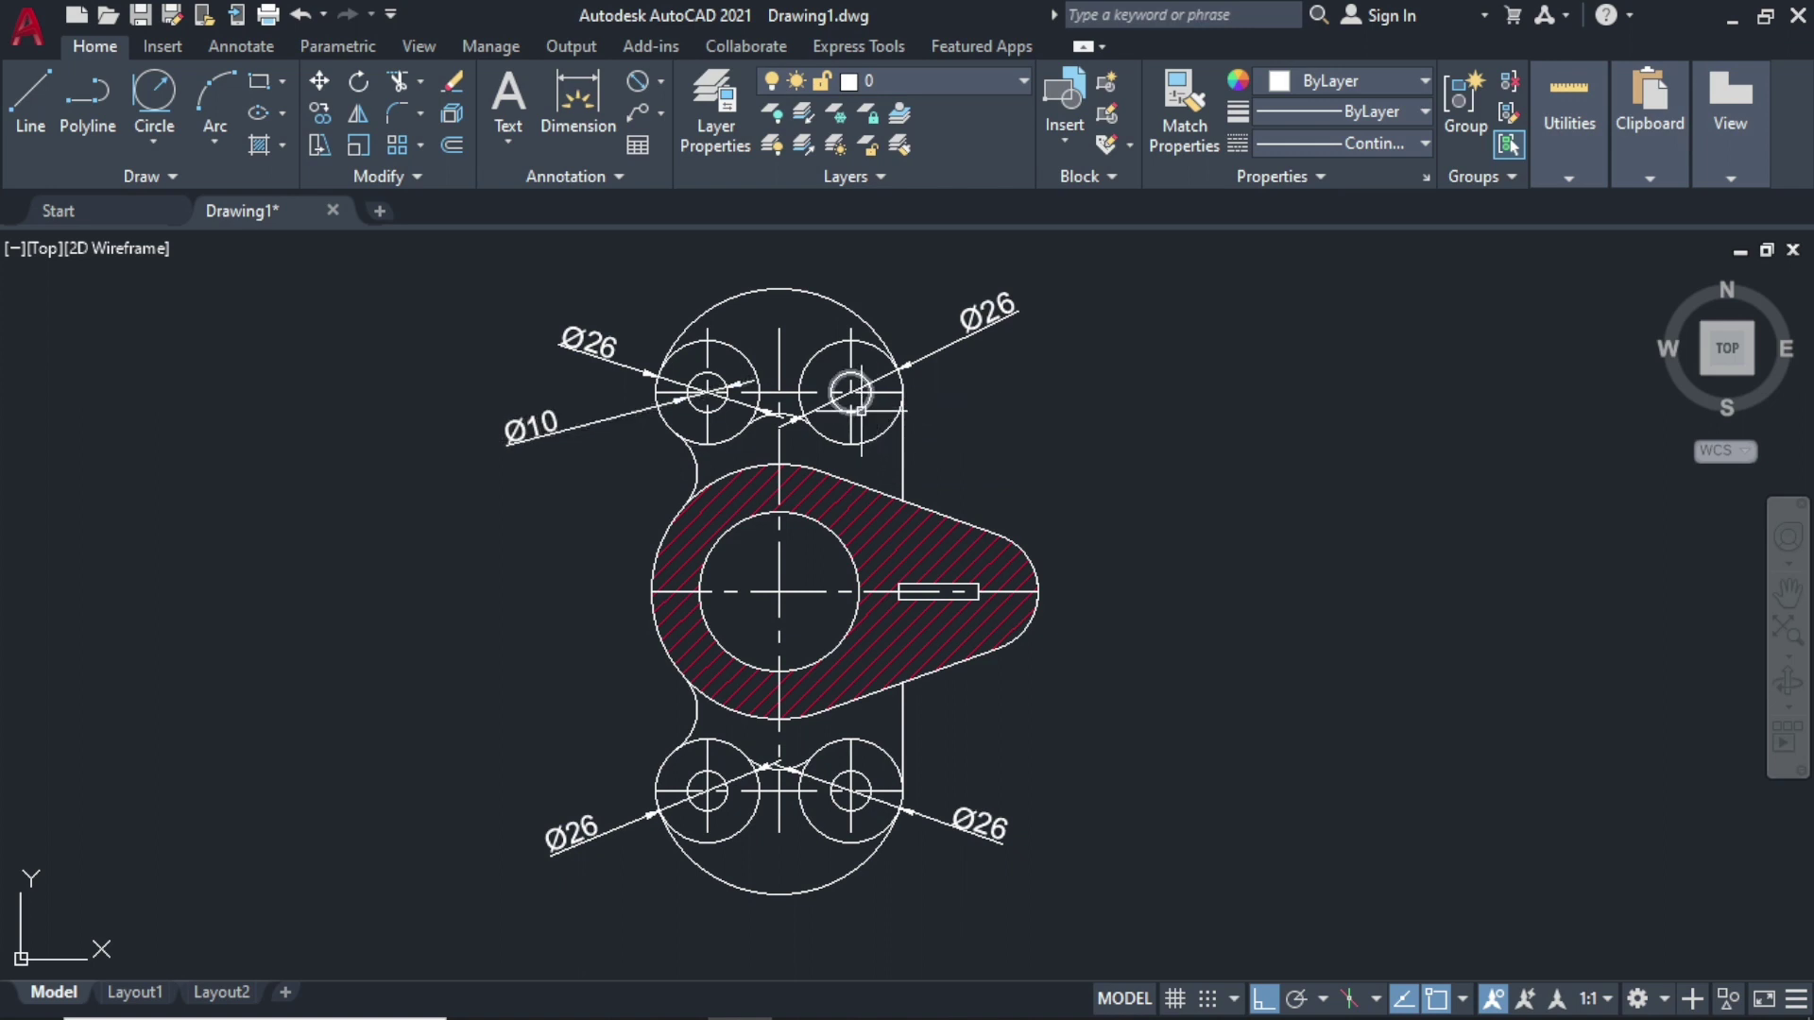
left_click(861, 409)
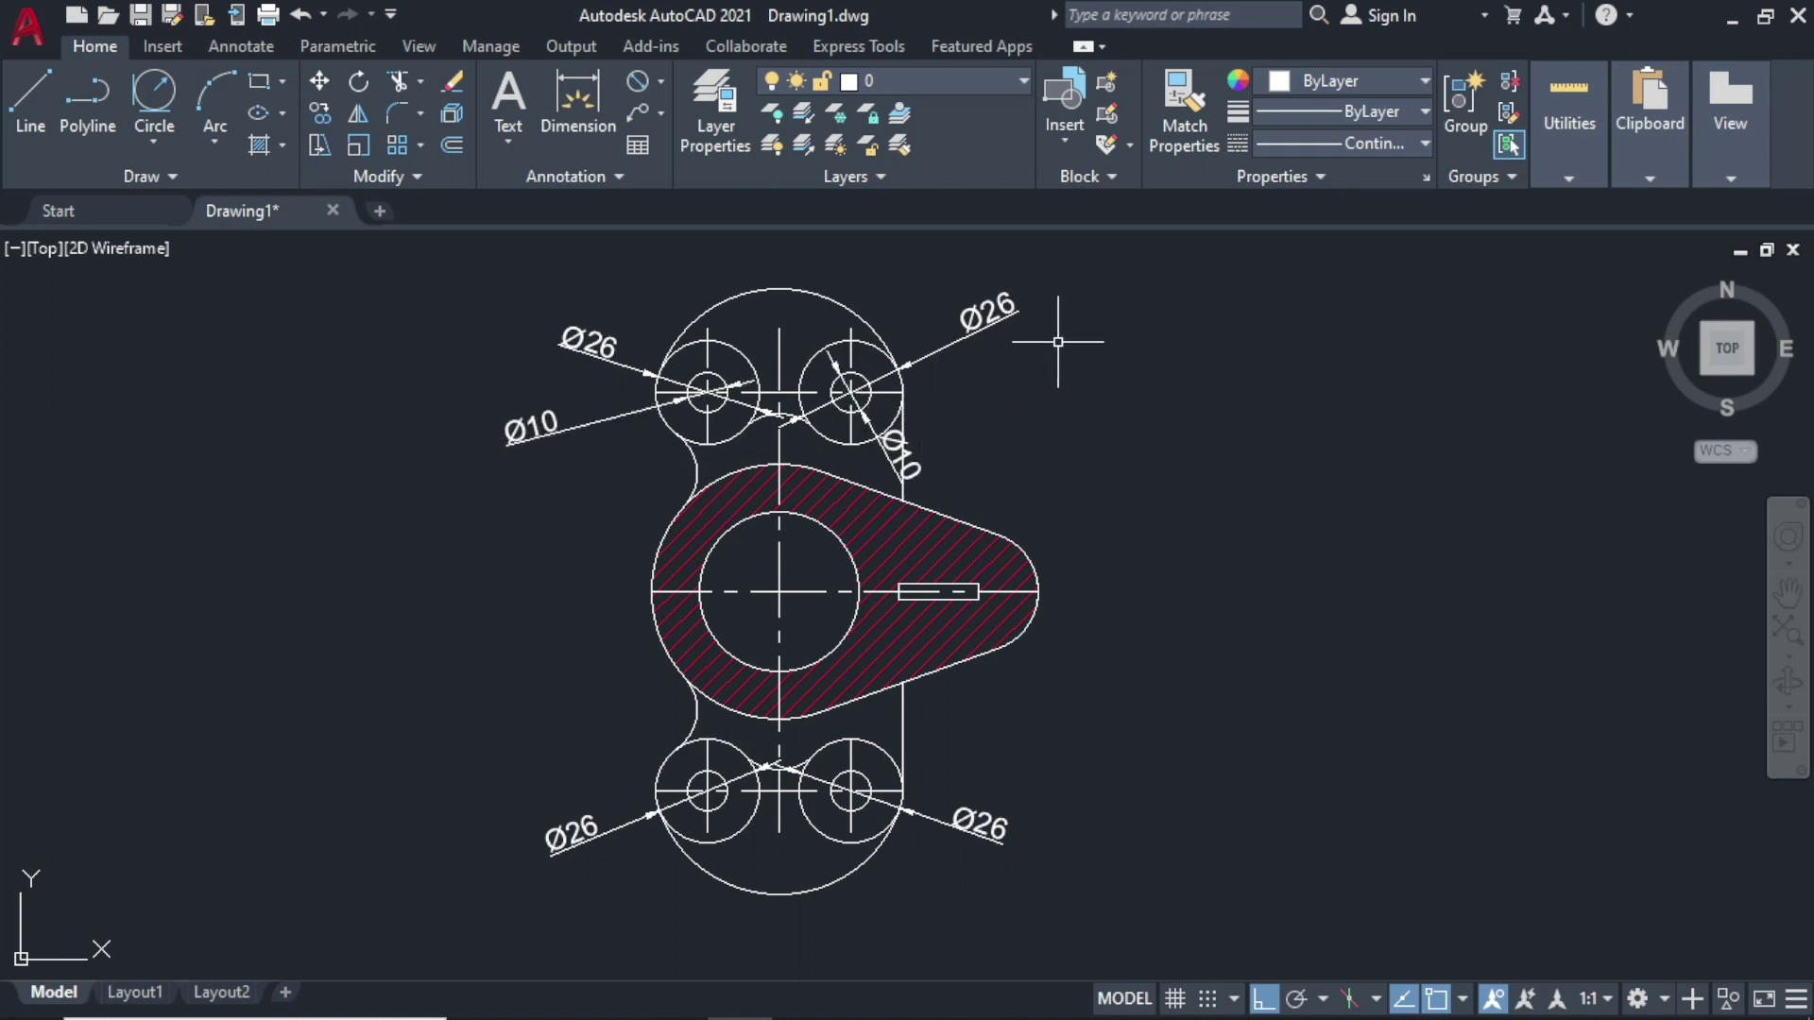
left_click(1001, 426)
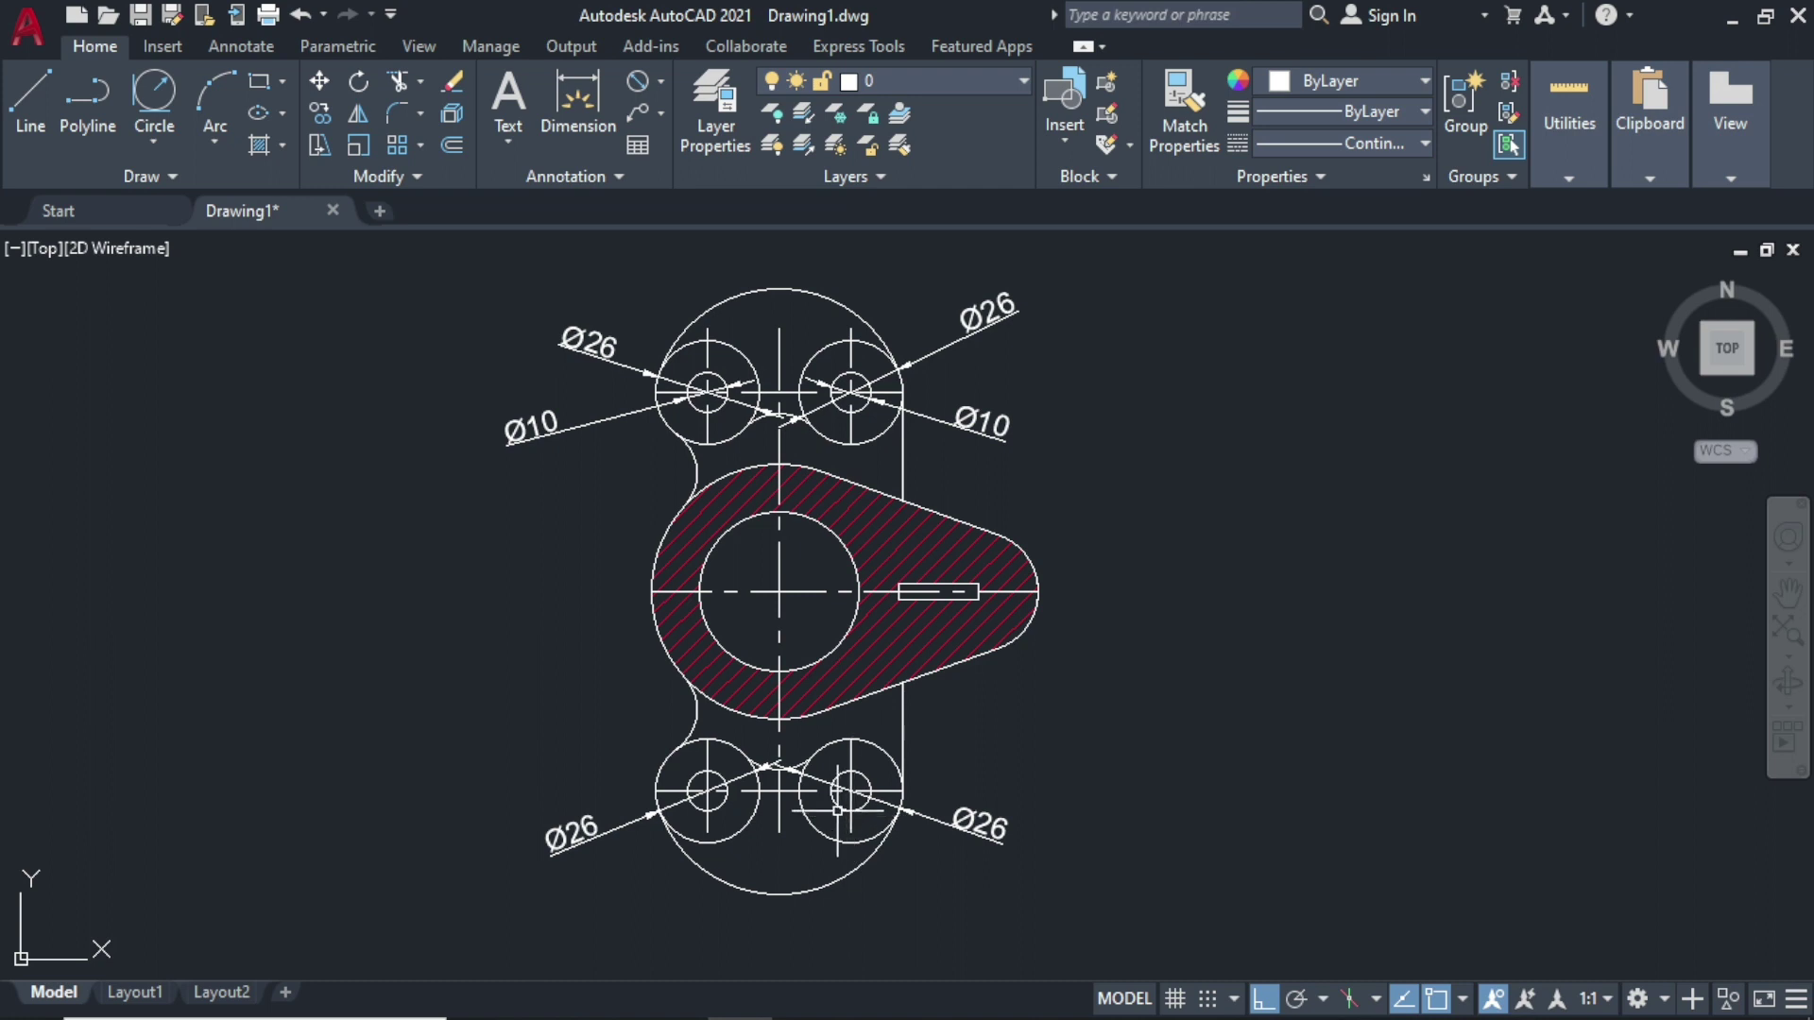
key("Return")
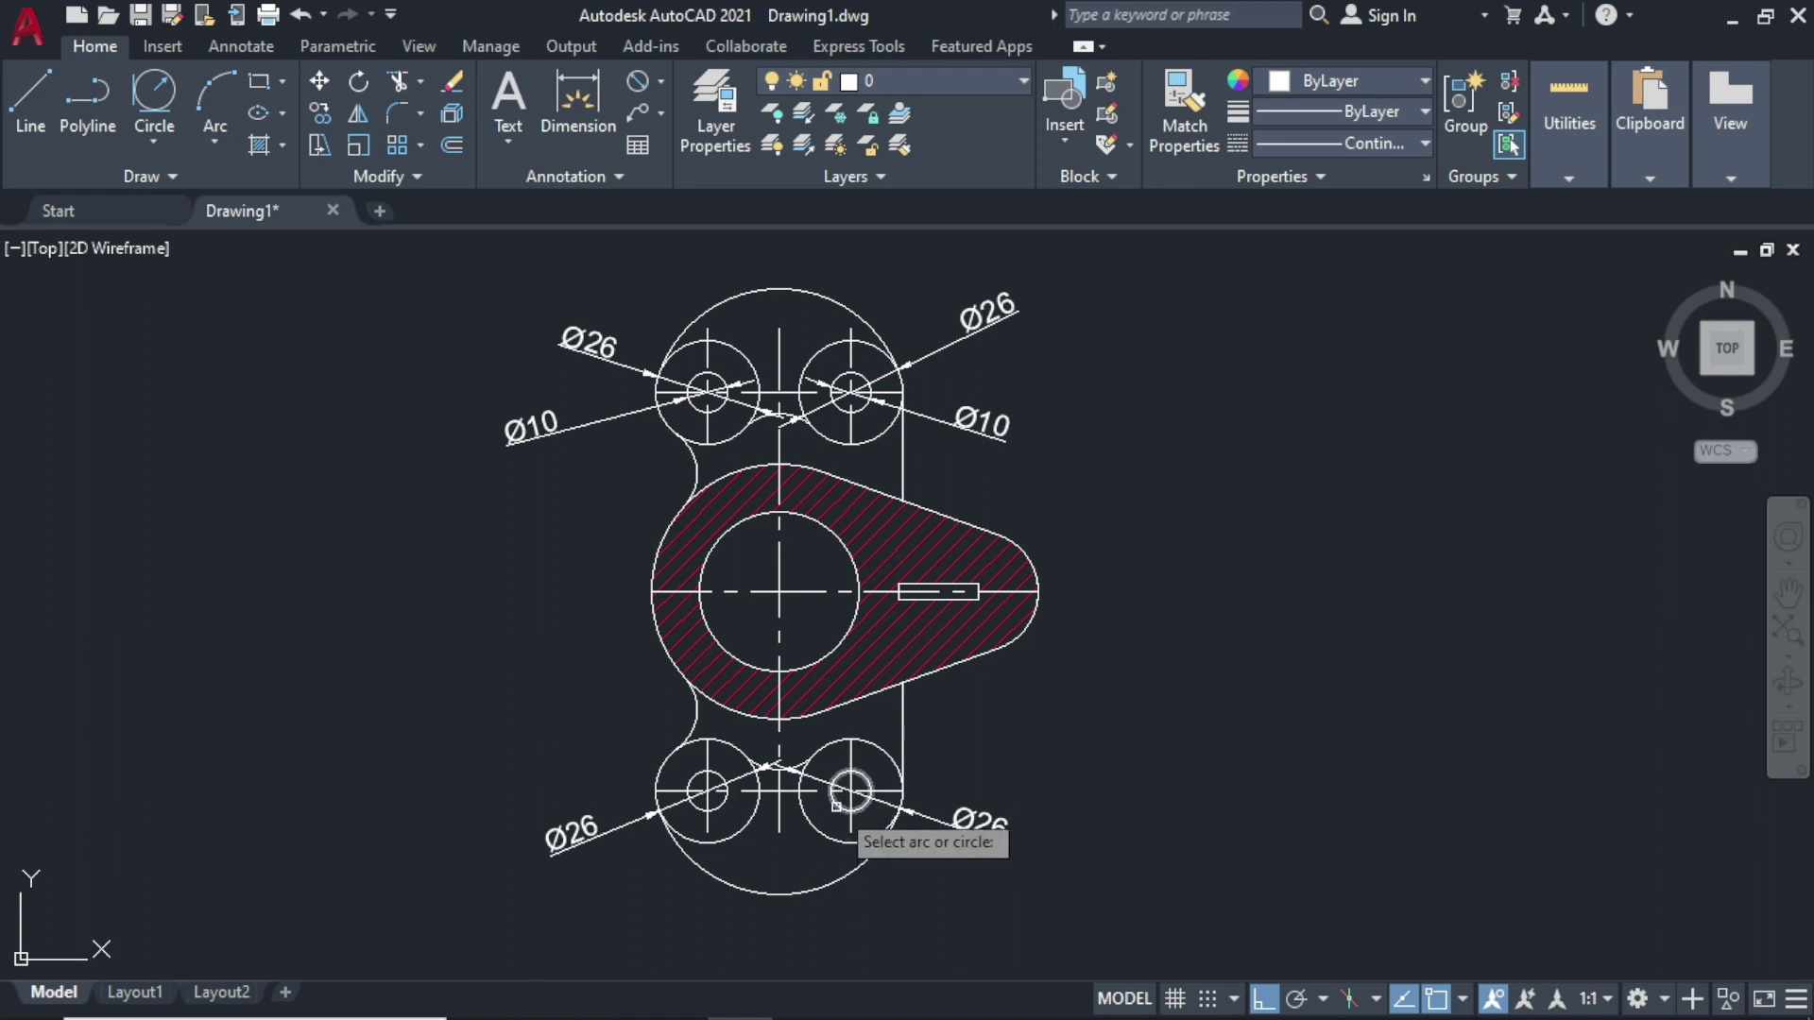
left_click(850, 793)
left_click(984, 767)
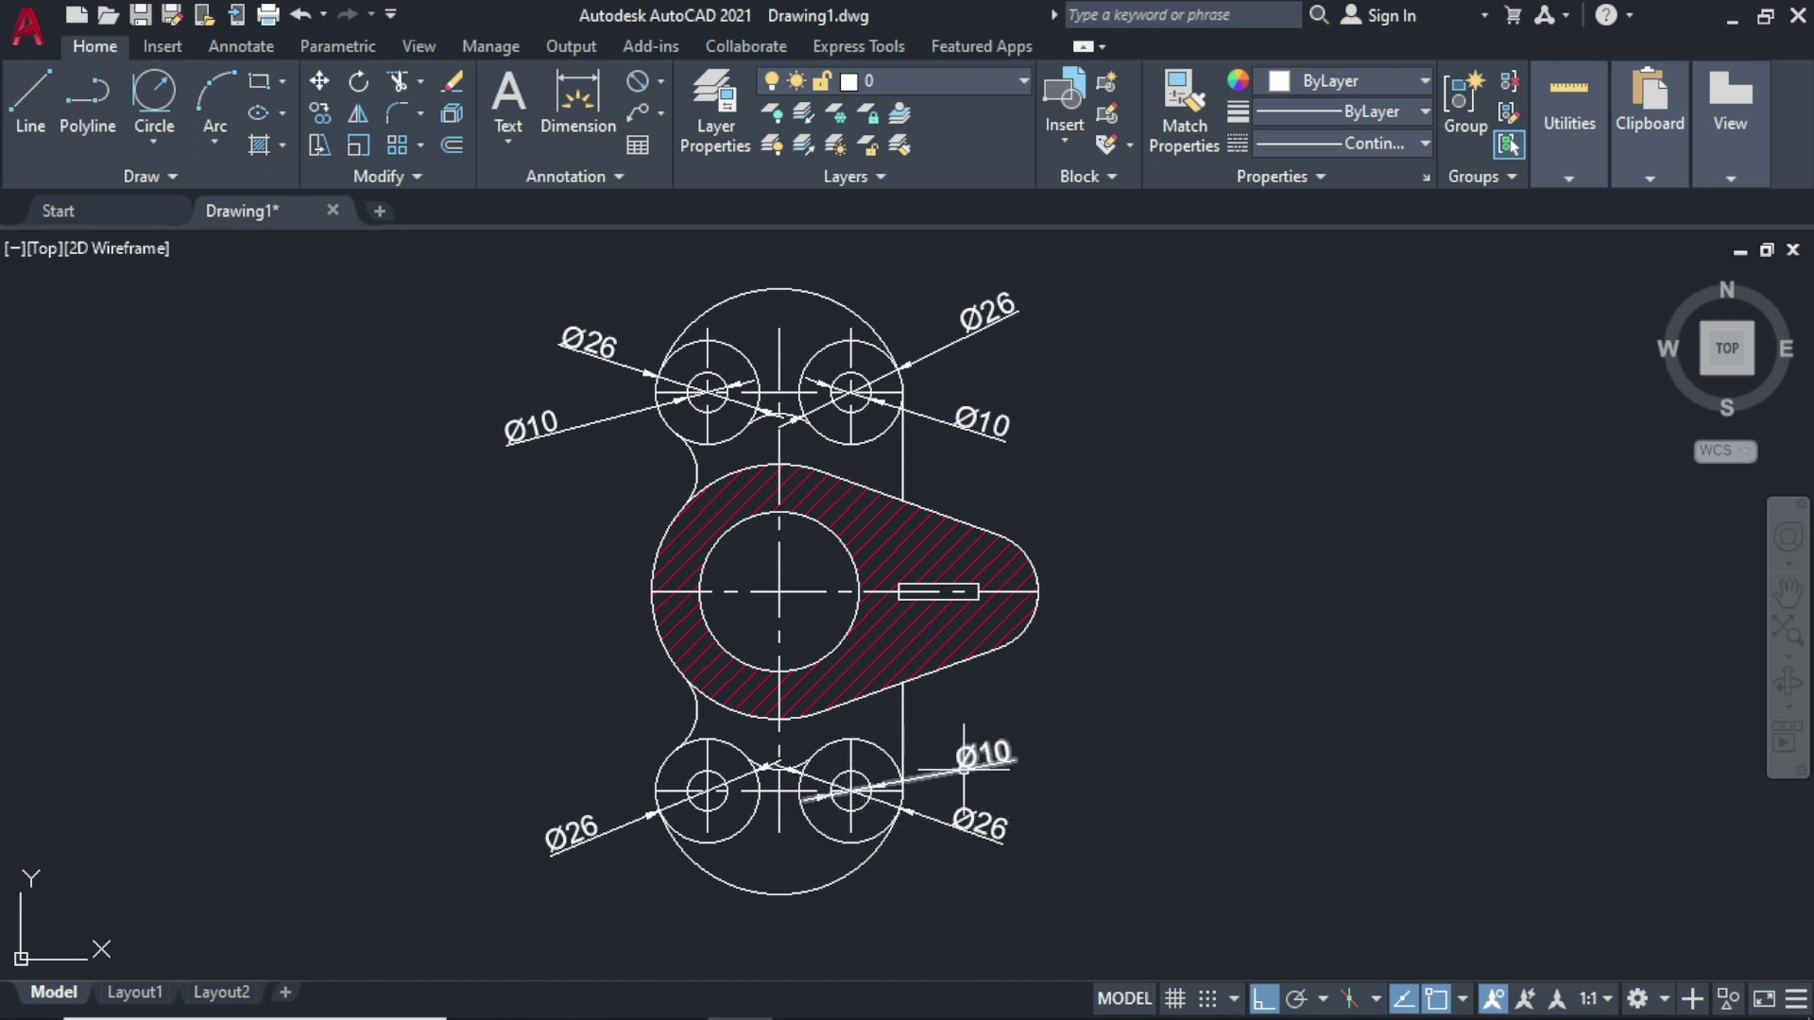
key("Return")
left_click(694, 778)
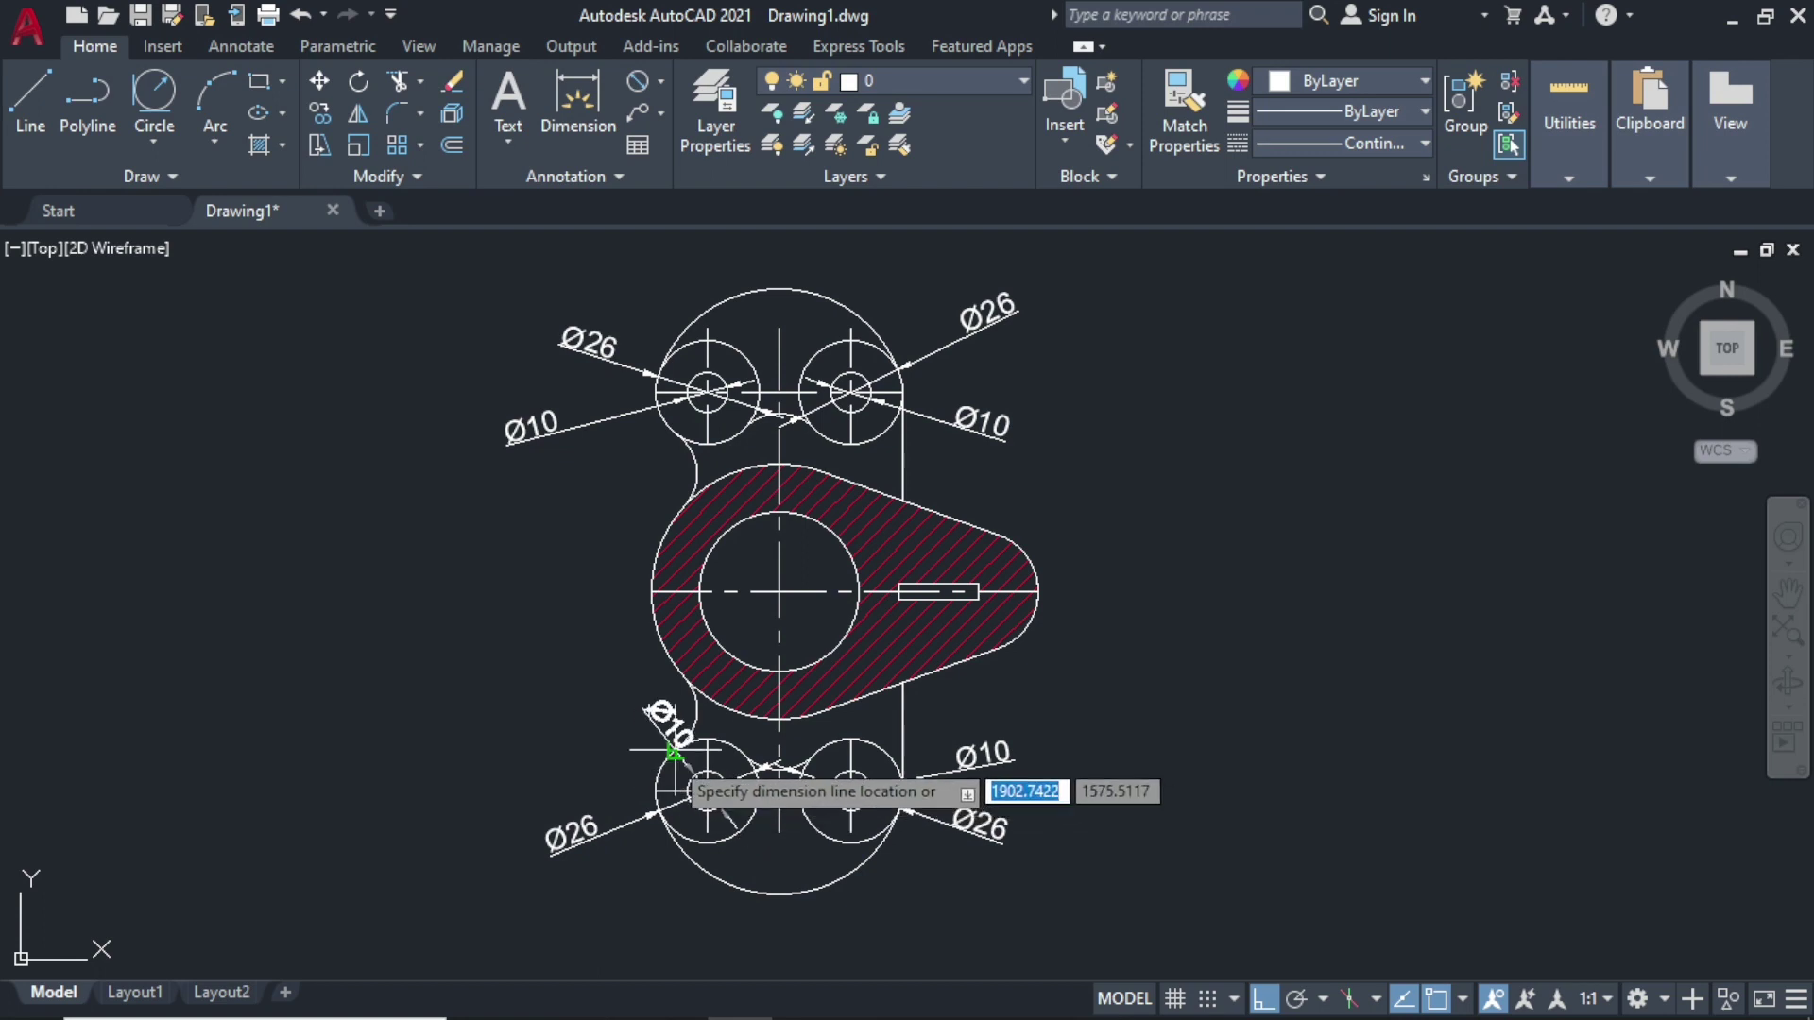
left_click(545, 751)
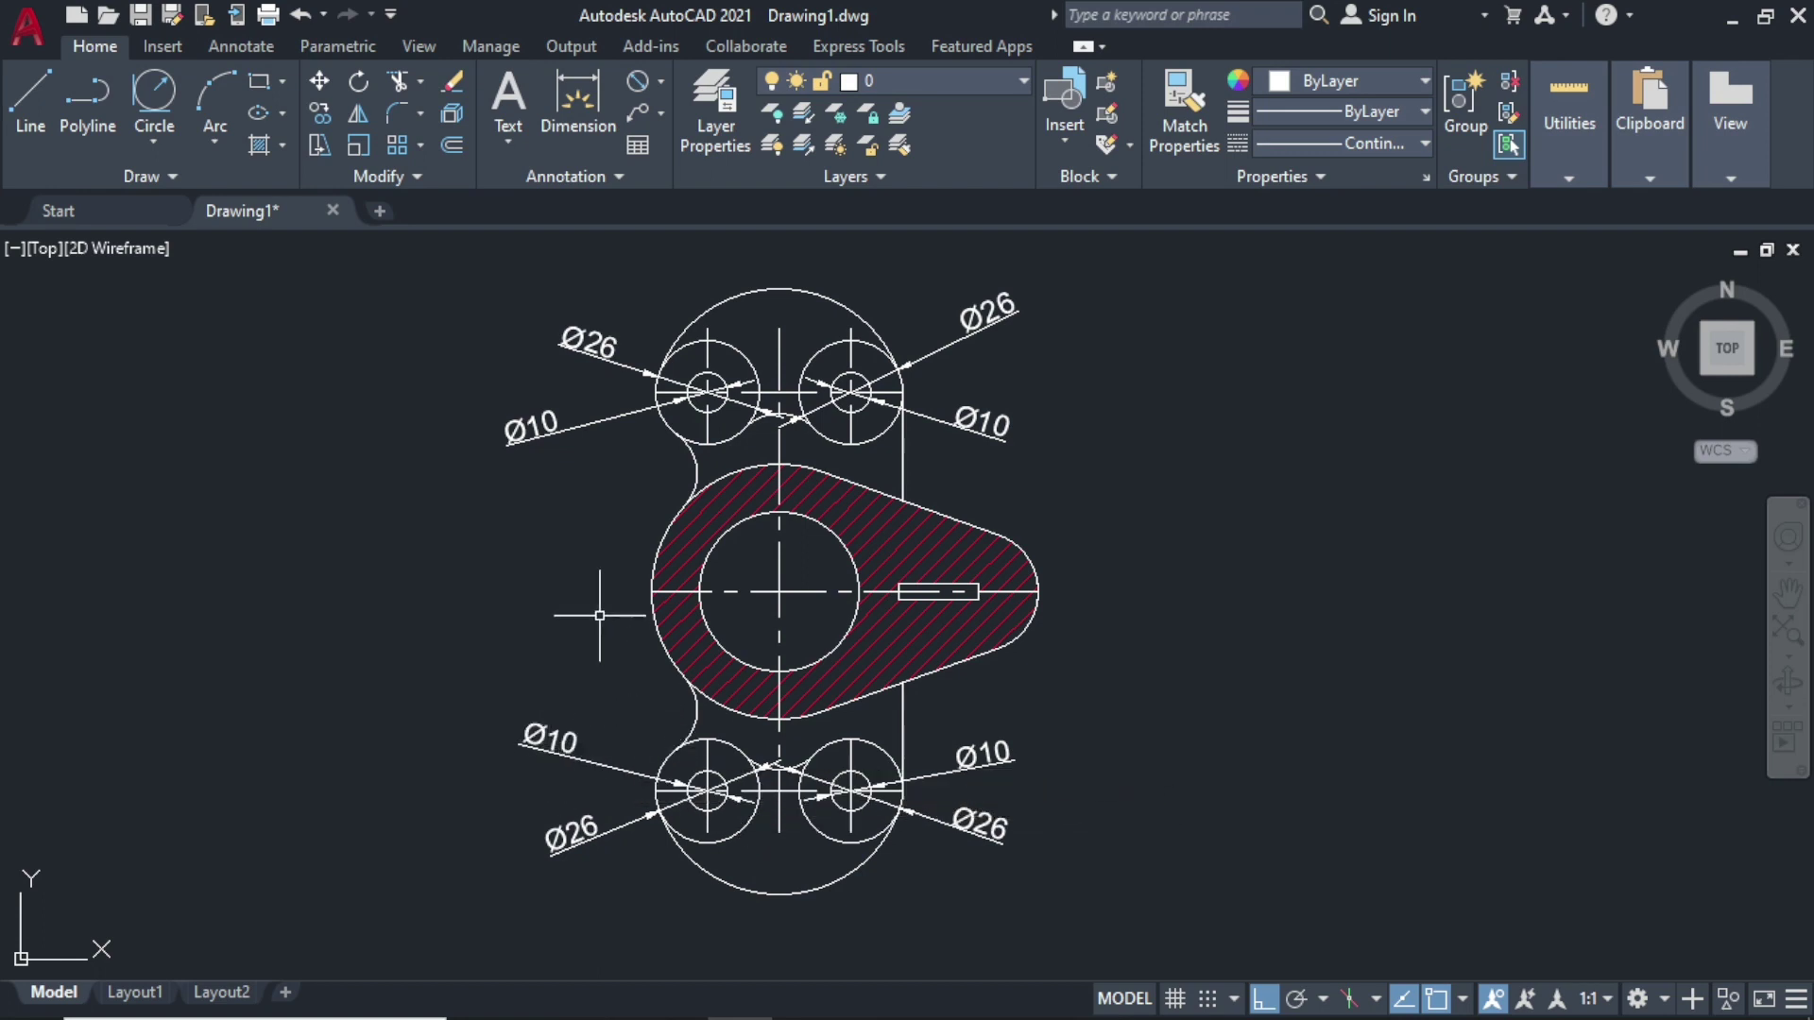
Step: Dimension the central hub bore as Ø40, placed to the left
key("Return")
left_click(710, 557)
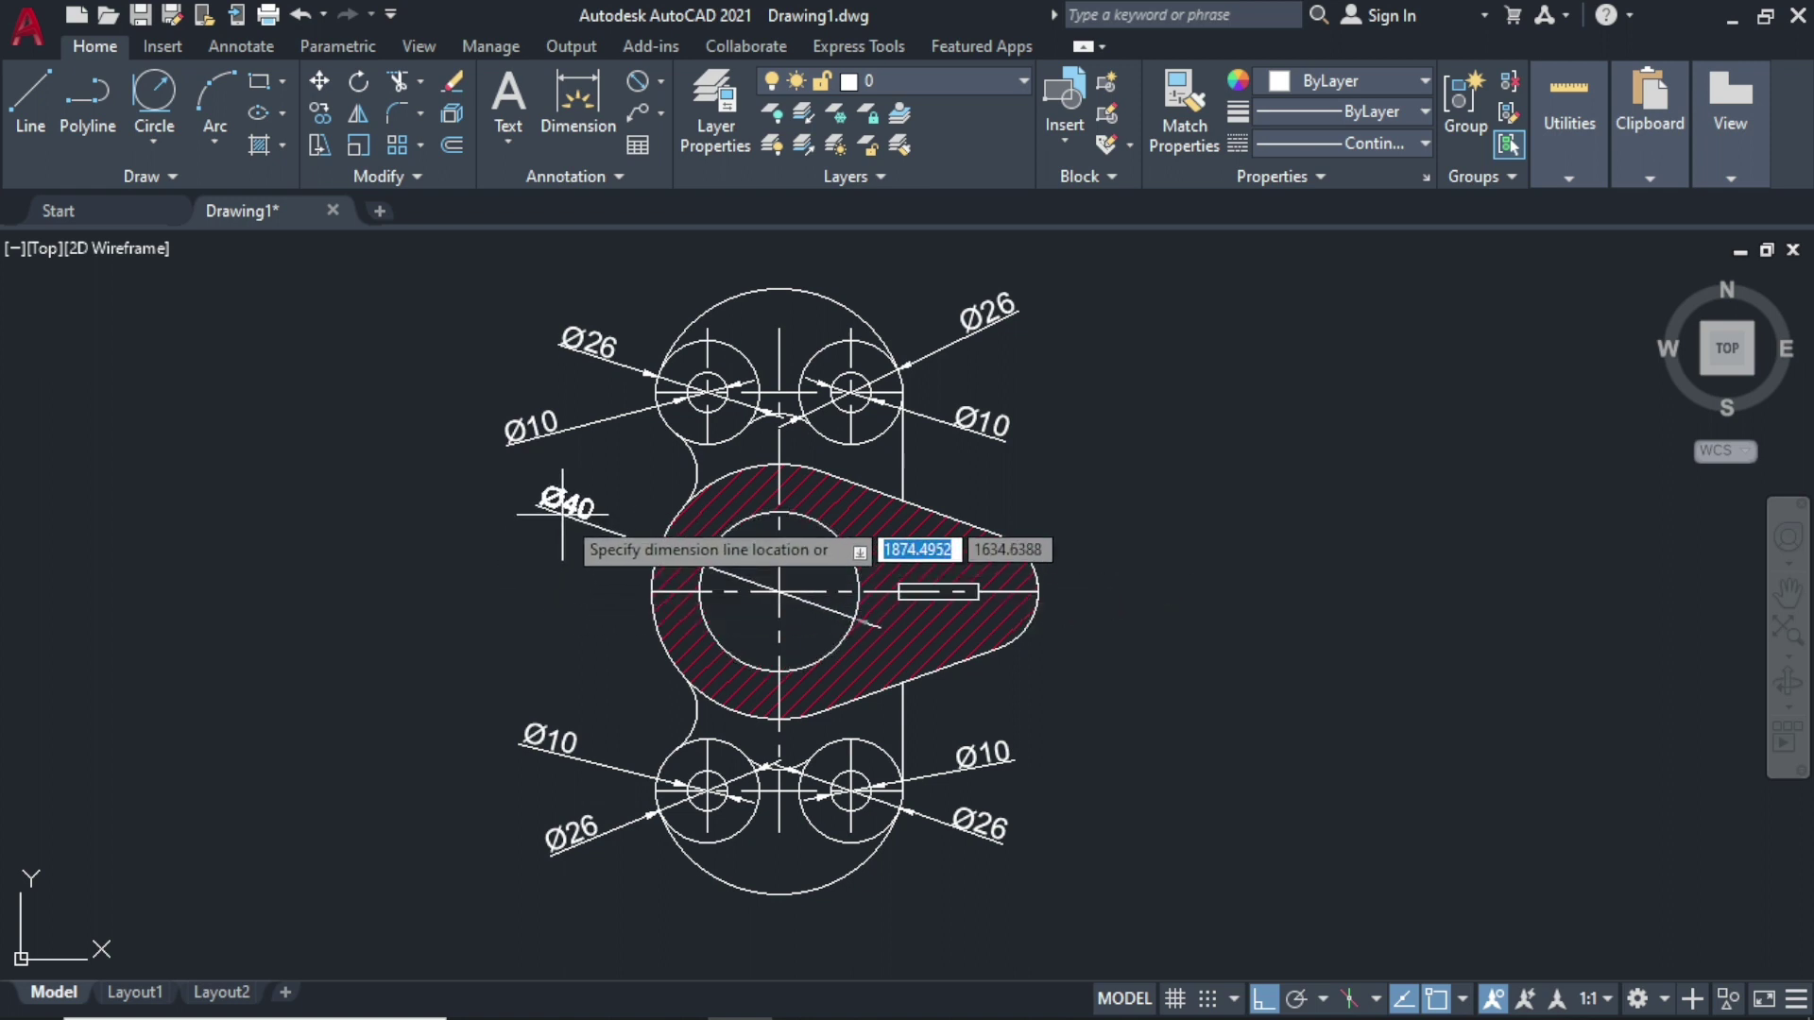
left_click(510, 551)
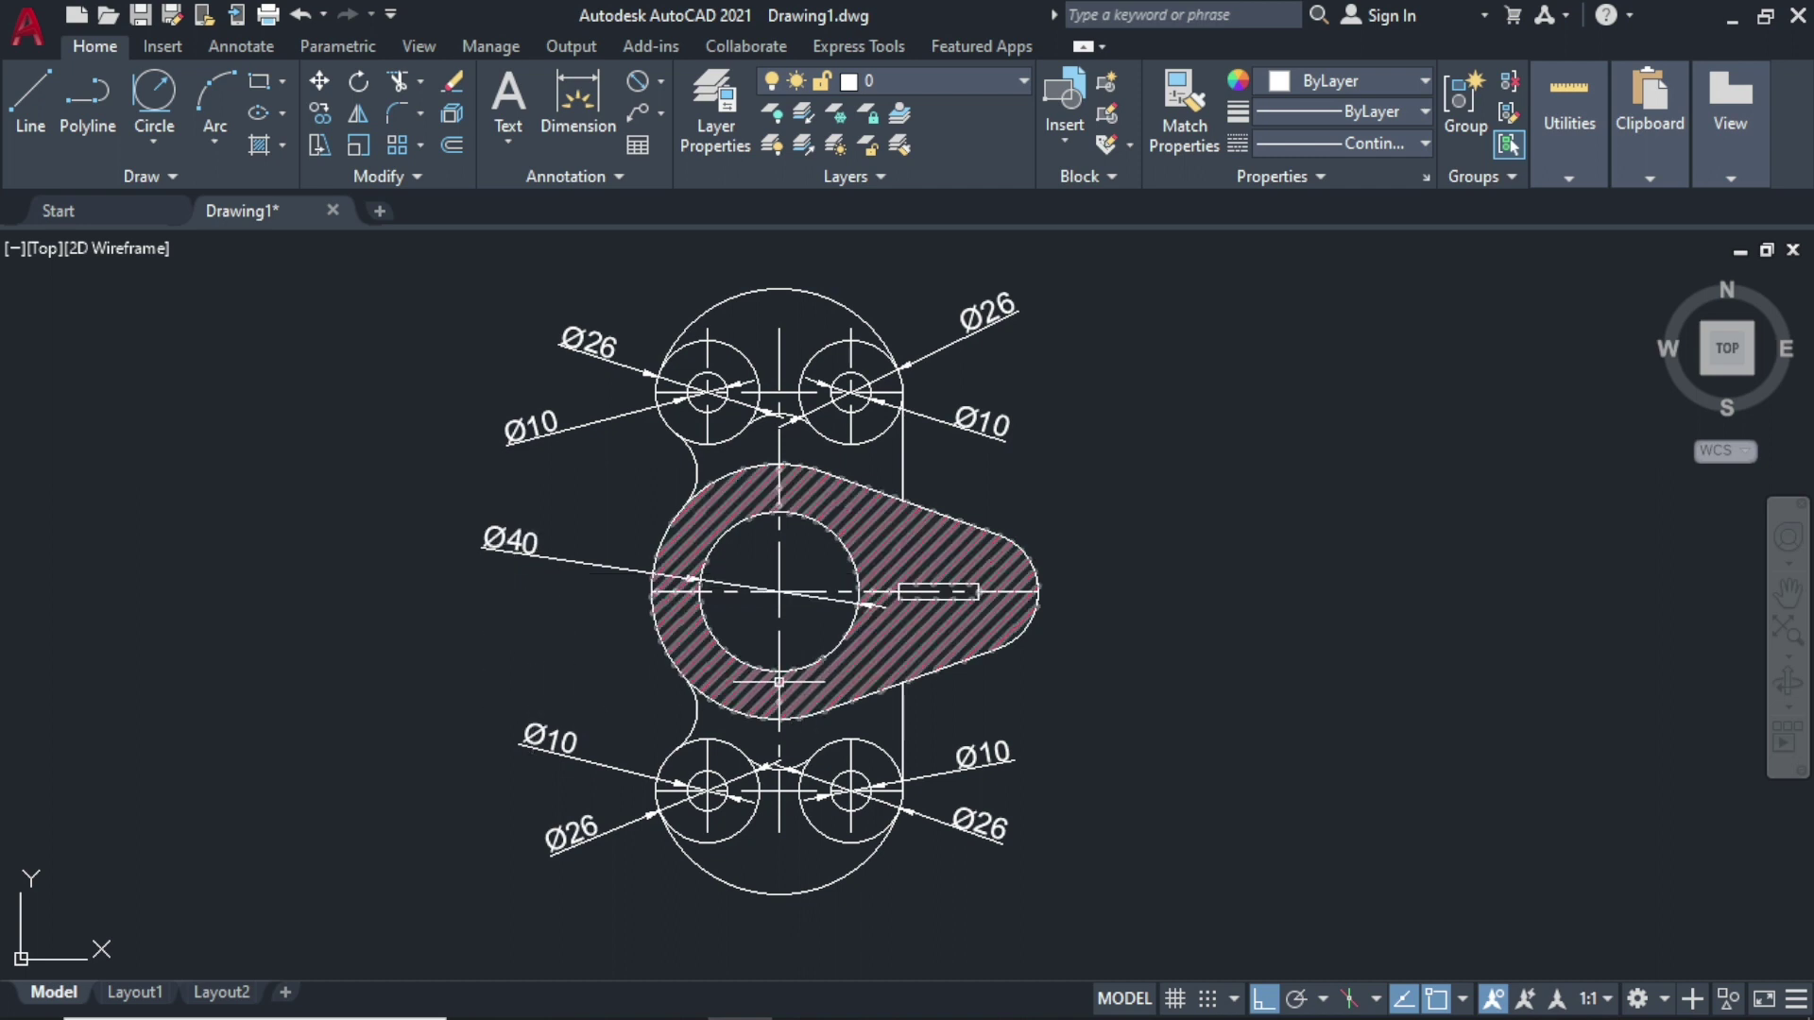
Step: Add an R32 radius dimension on the top outer arc at upper left
left_click(655, 80)
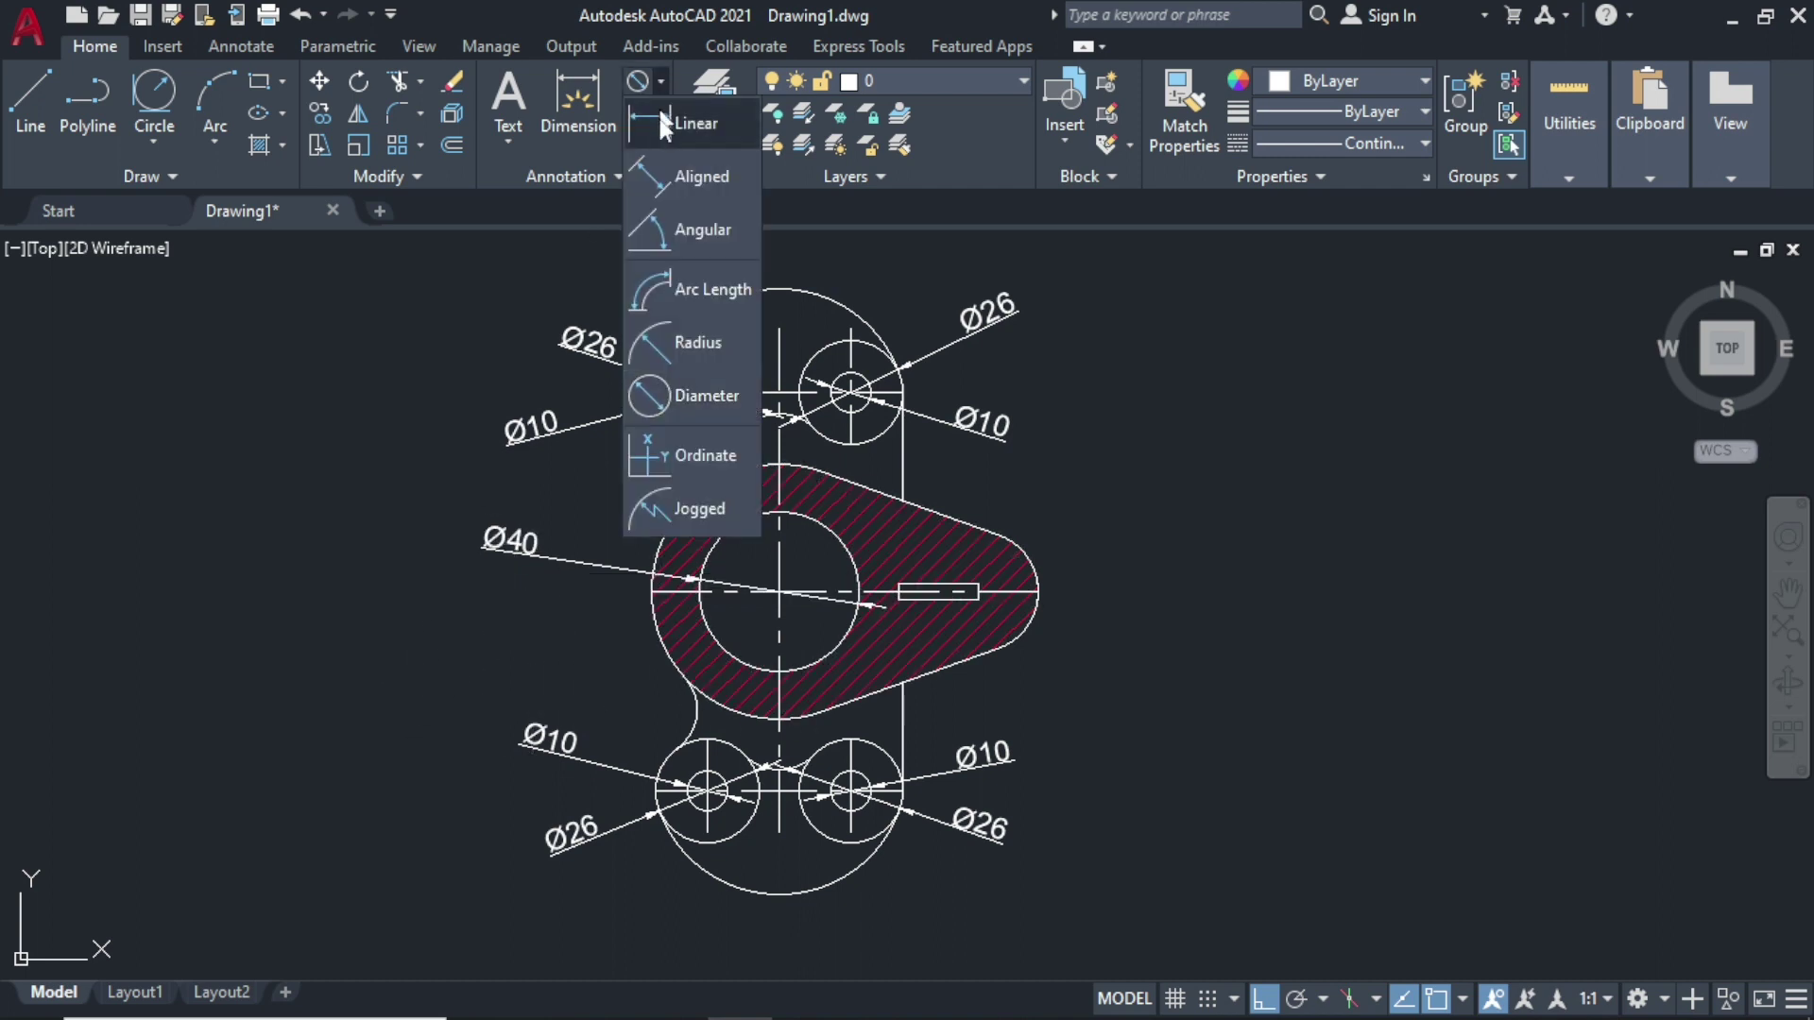
left_click(660, 348)
left_click(694, 314)
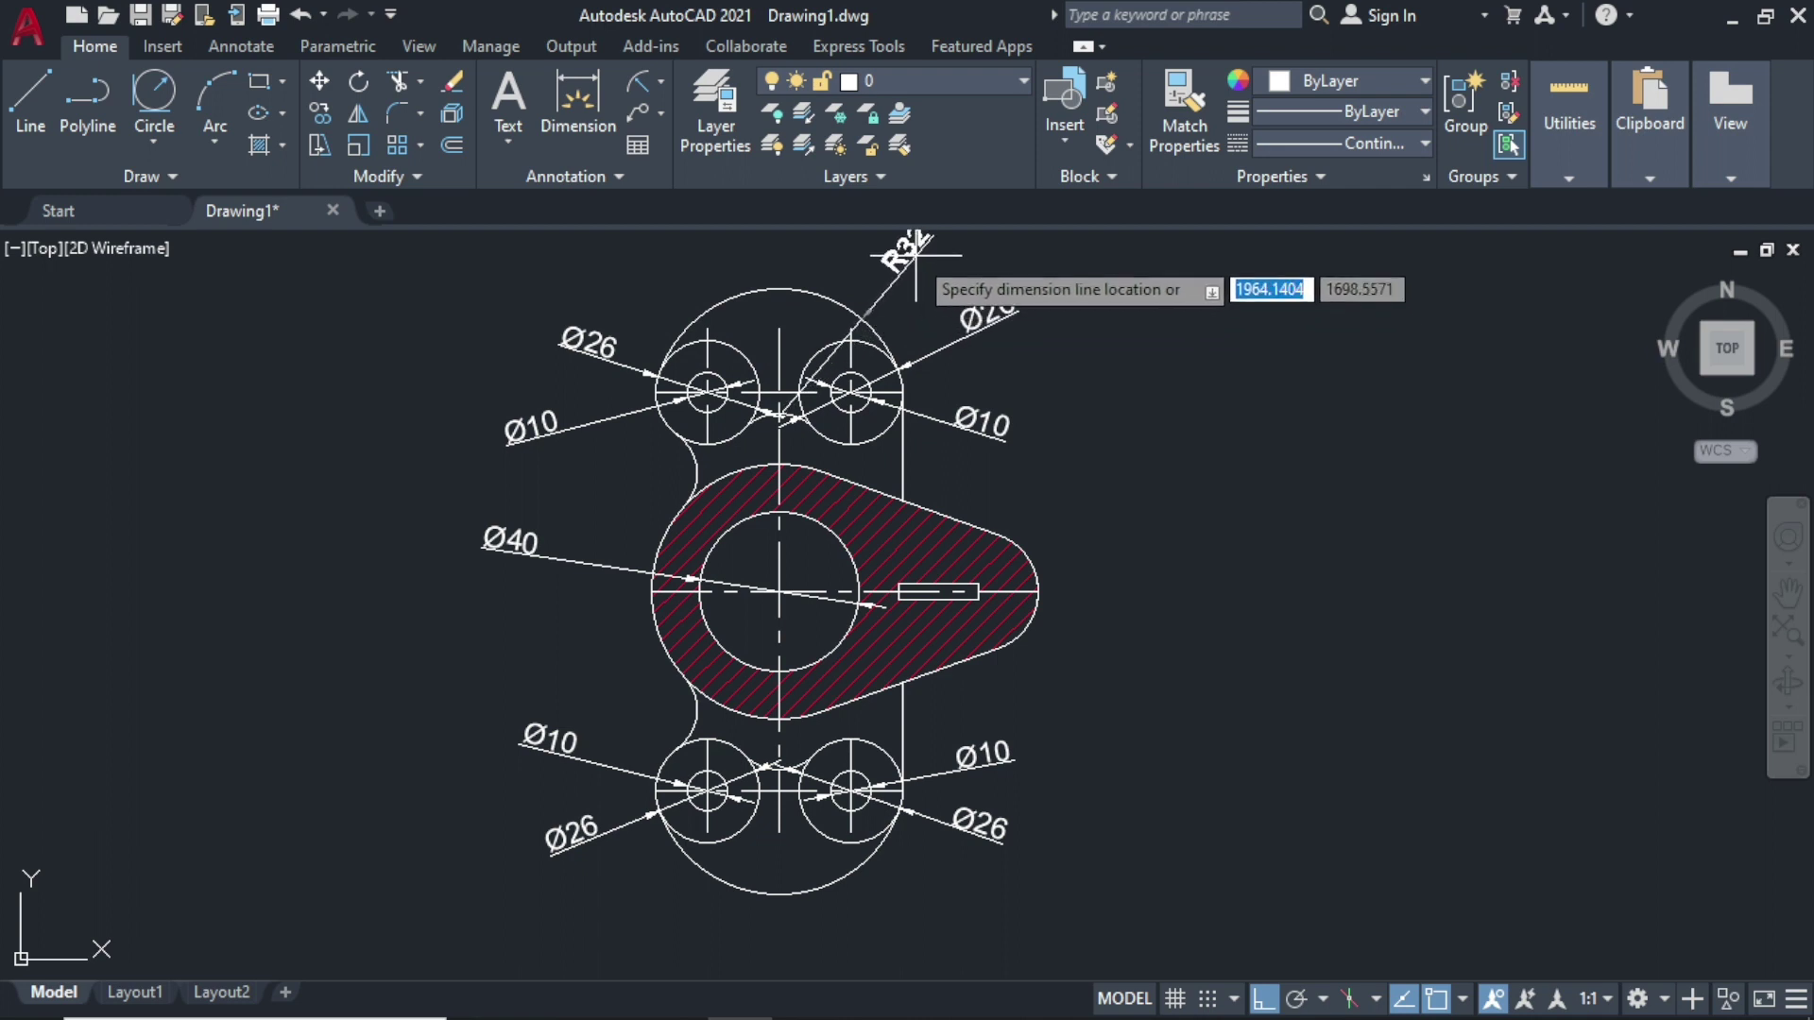
left_click(652, 276)
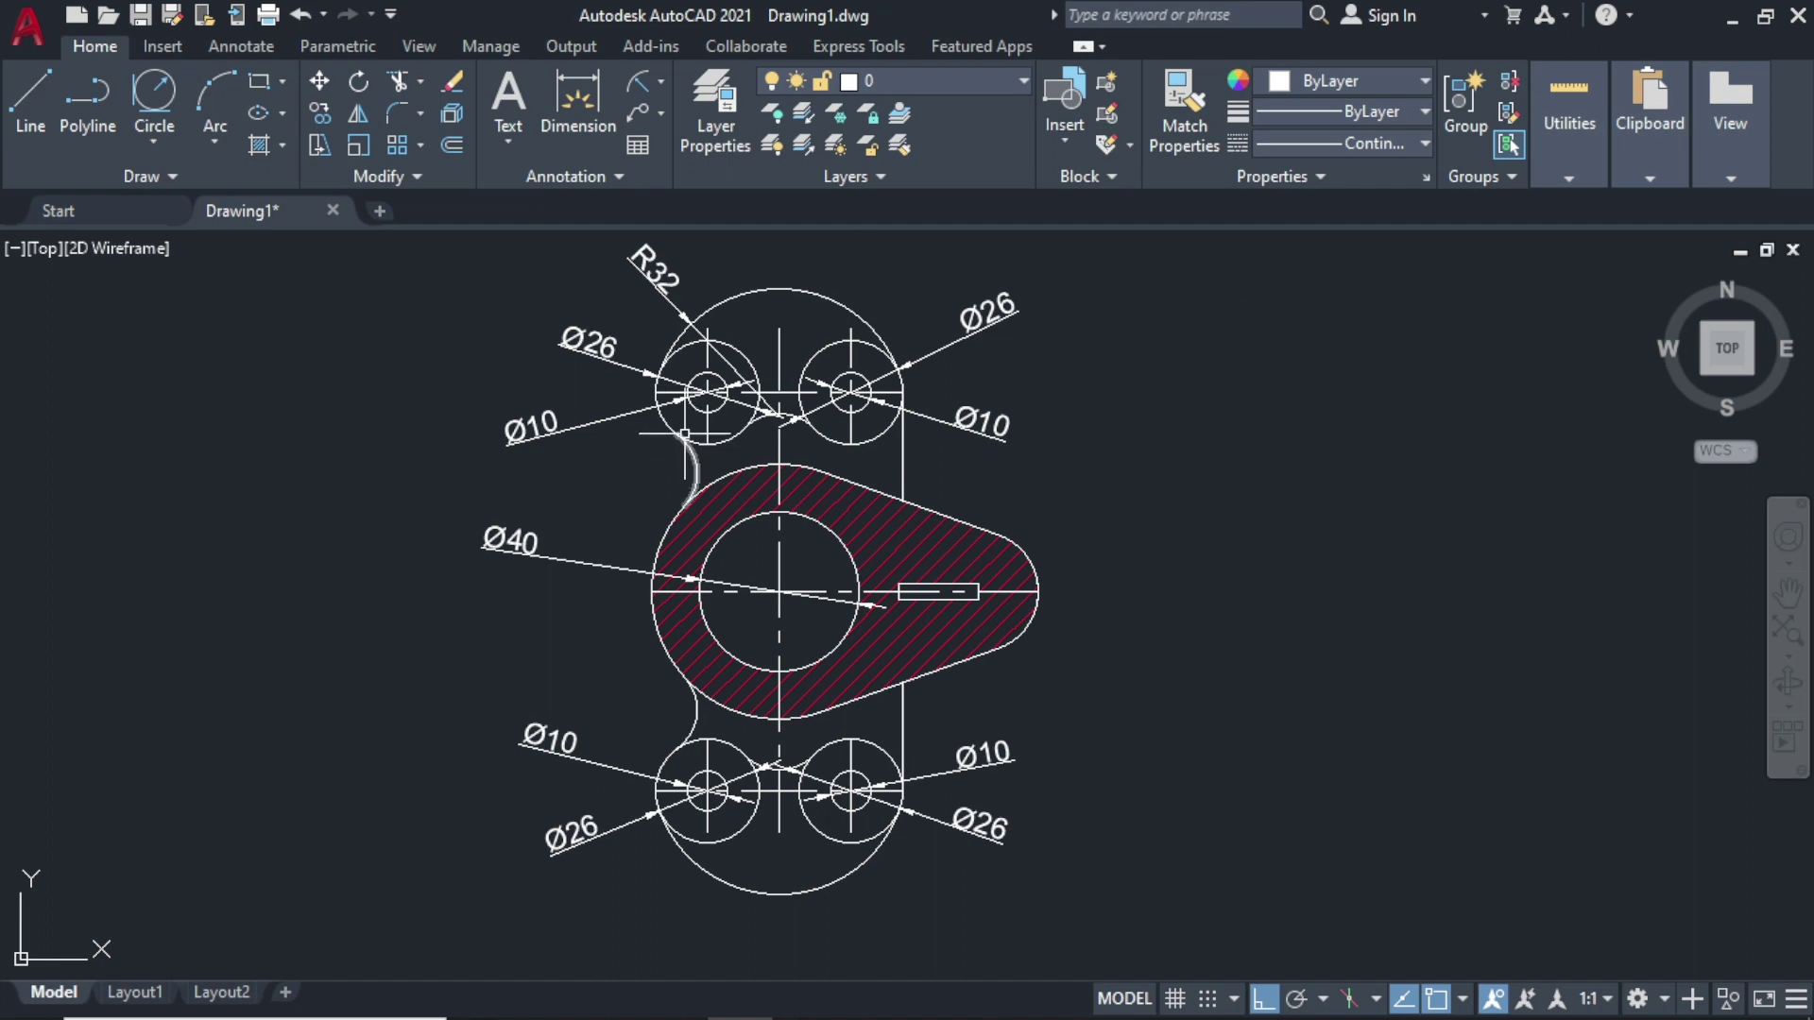
Step: Add R12 radius dimensions on the upper notch and the left fillet beside the hub
key("space")
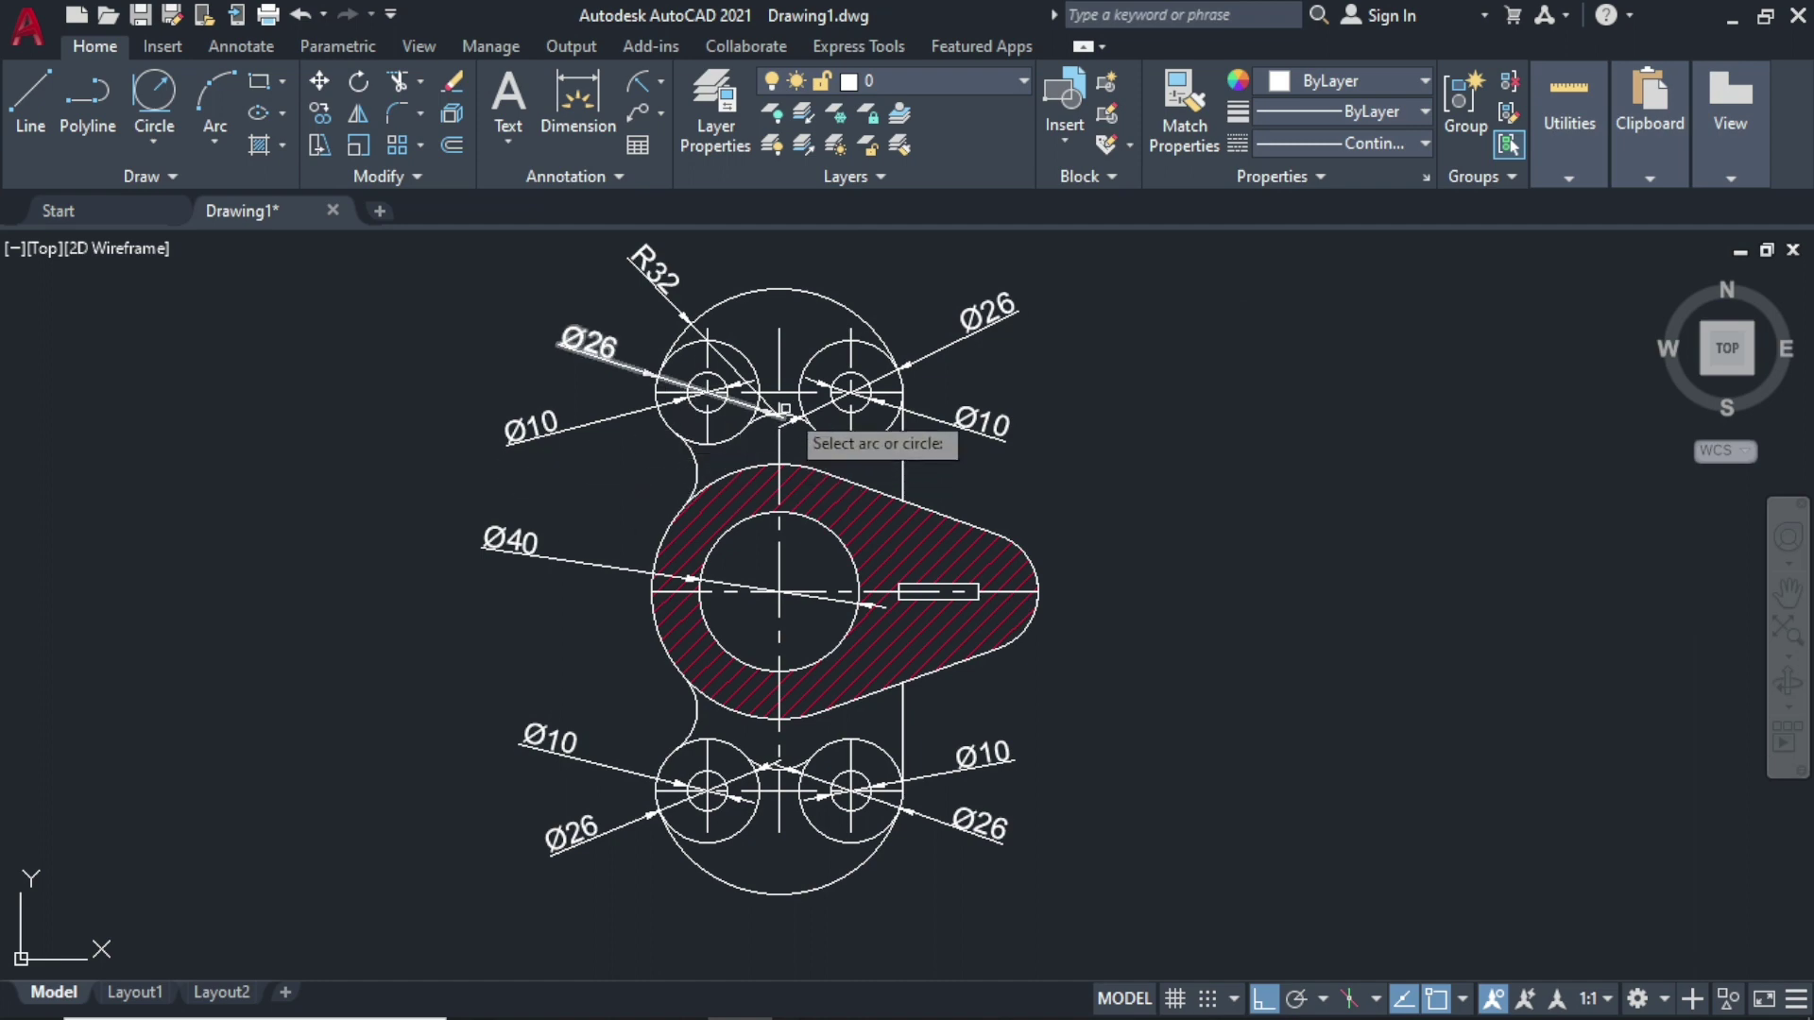
scroll(786, 423, "up", 2)
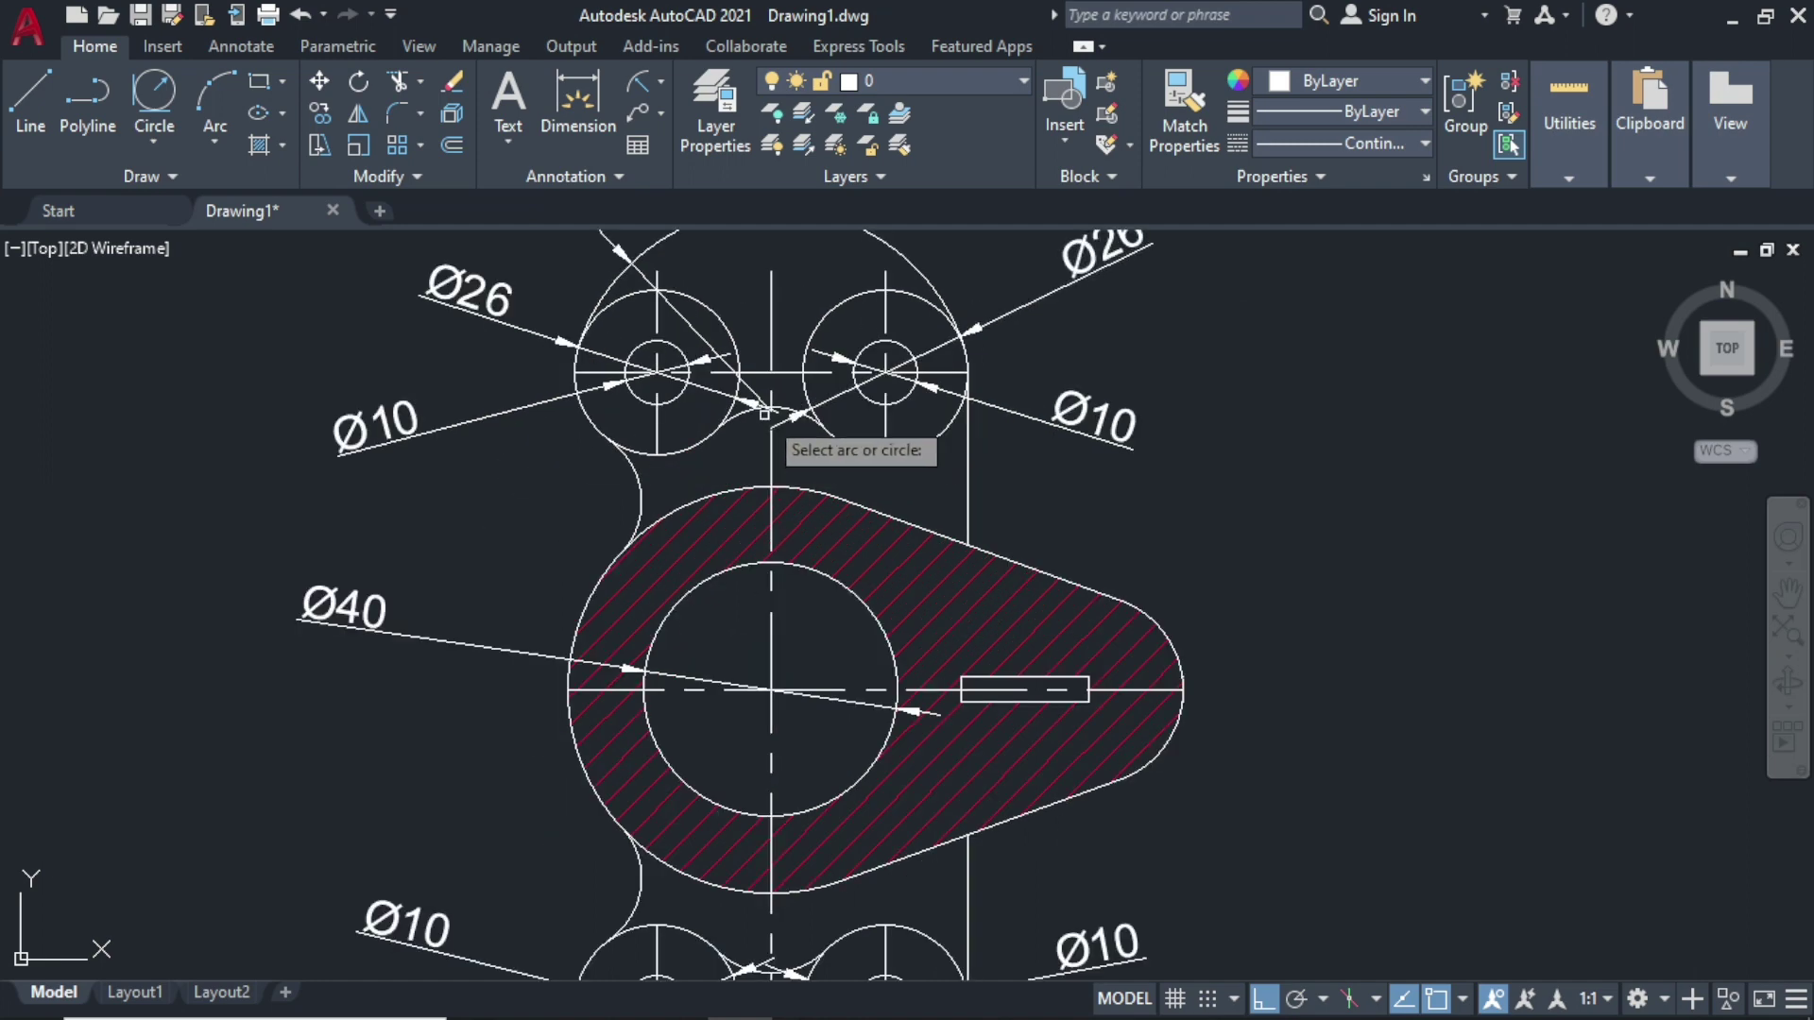
left_click(787, 409)
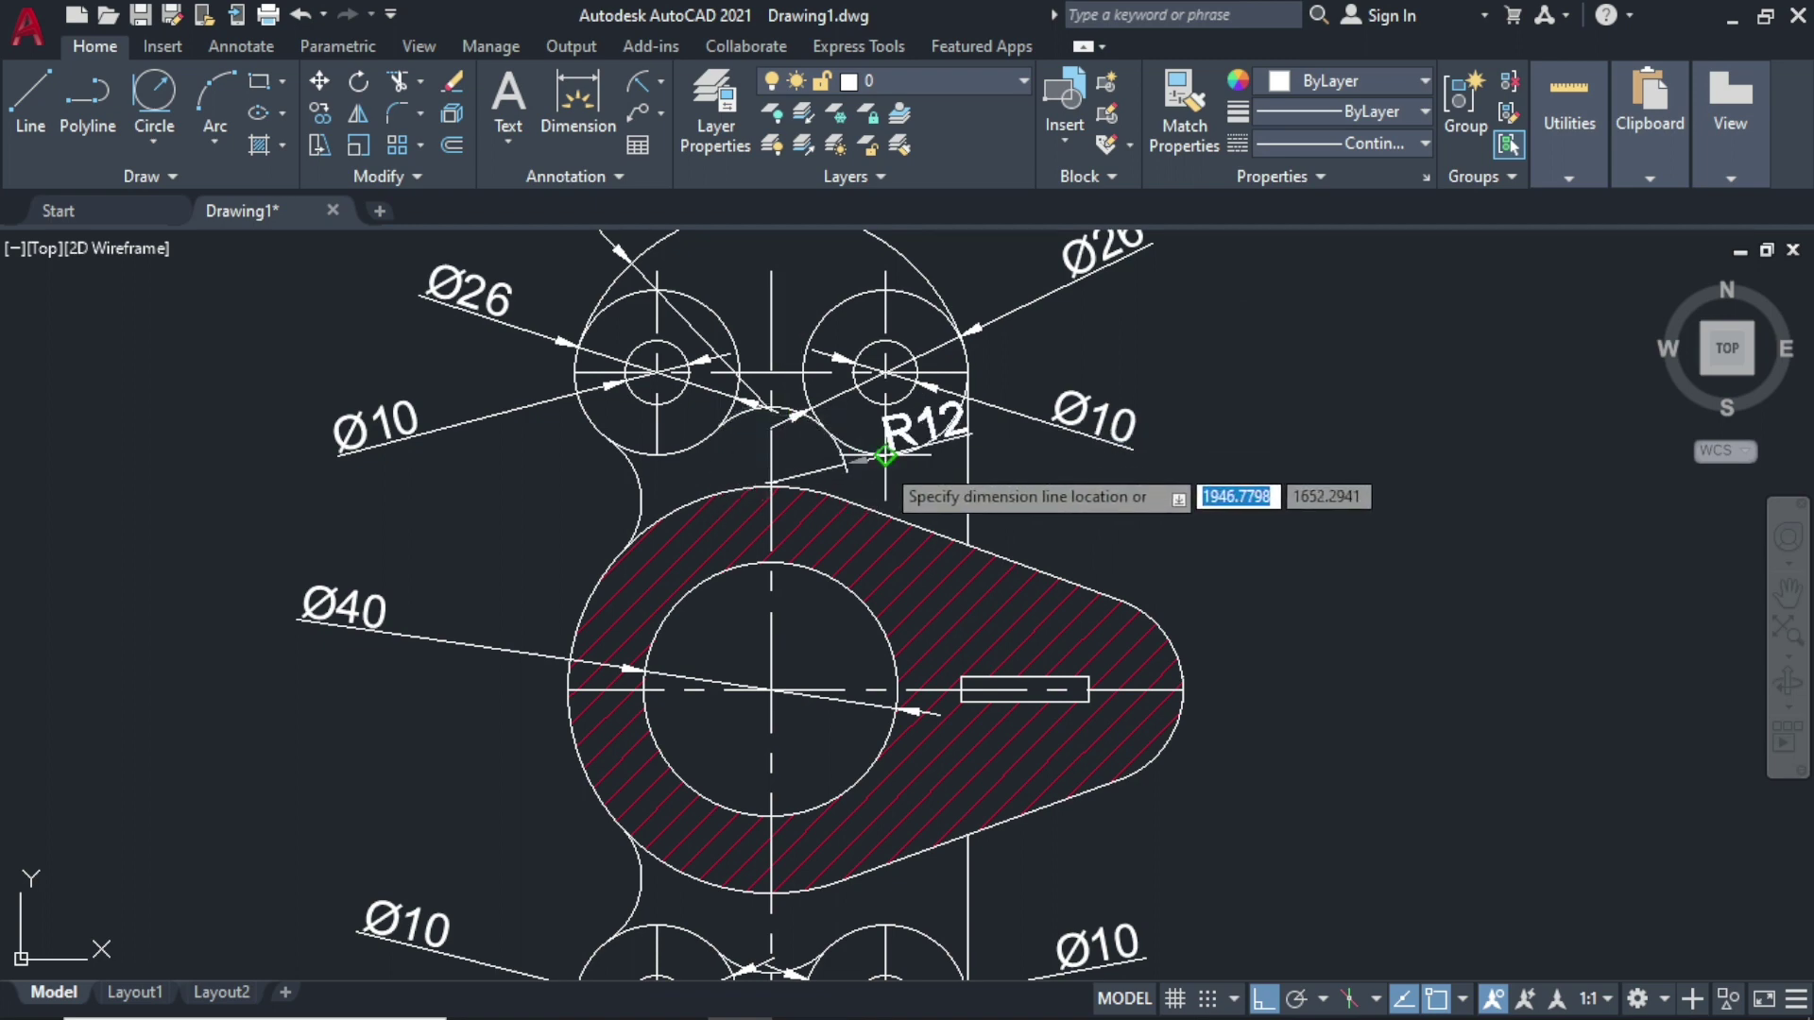
left_click(818, 274)
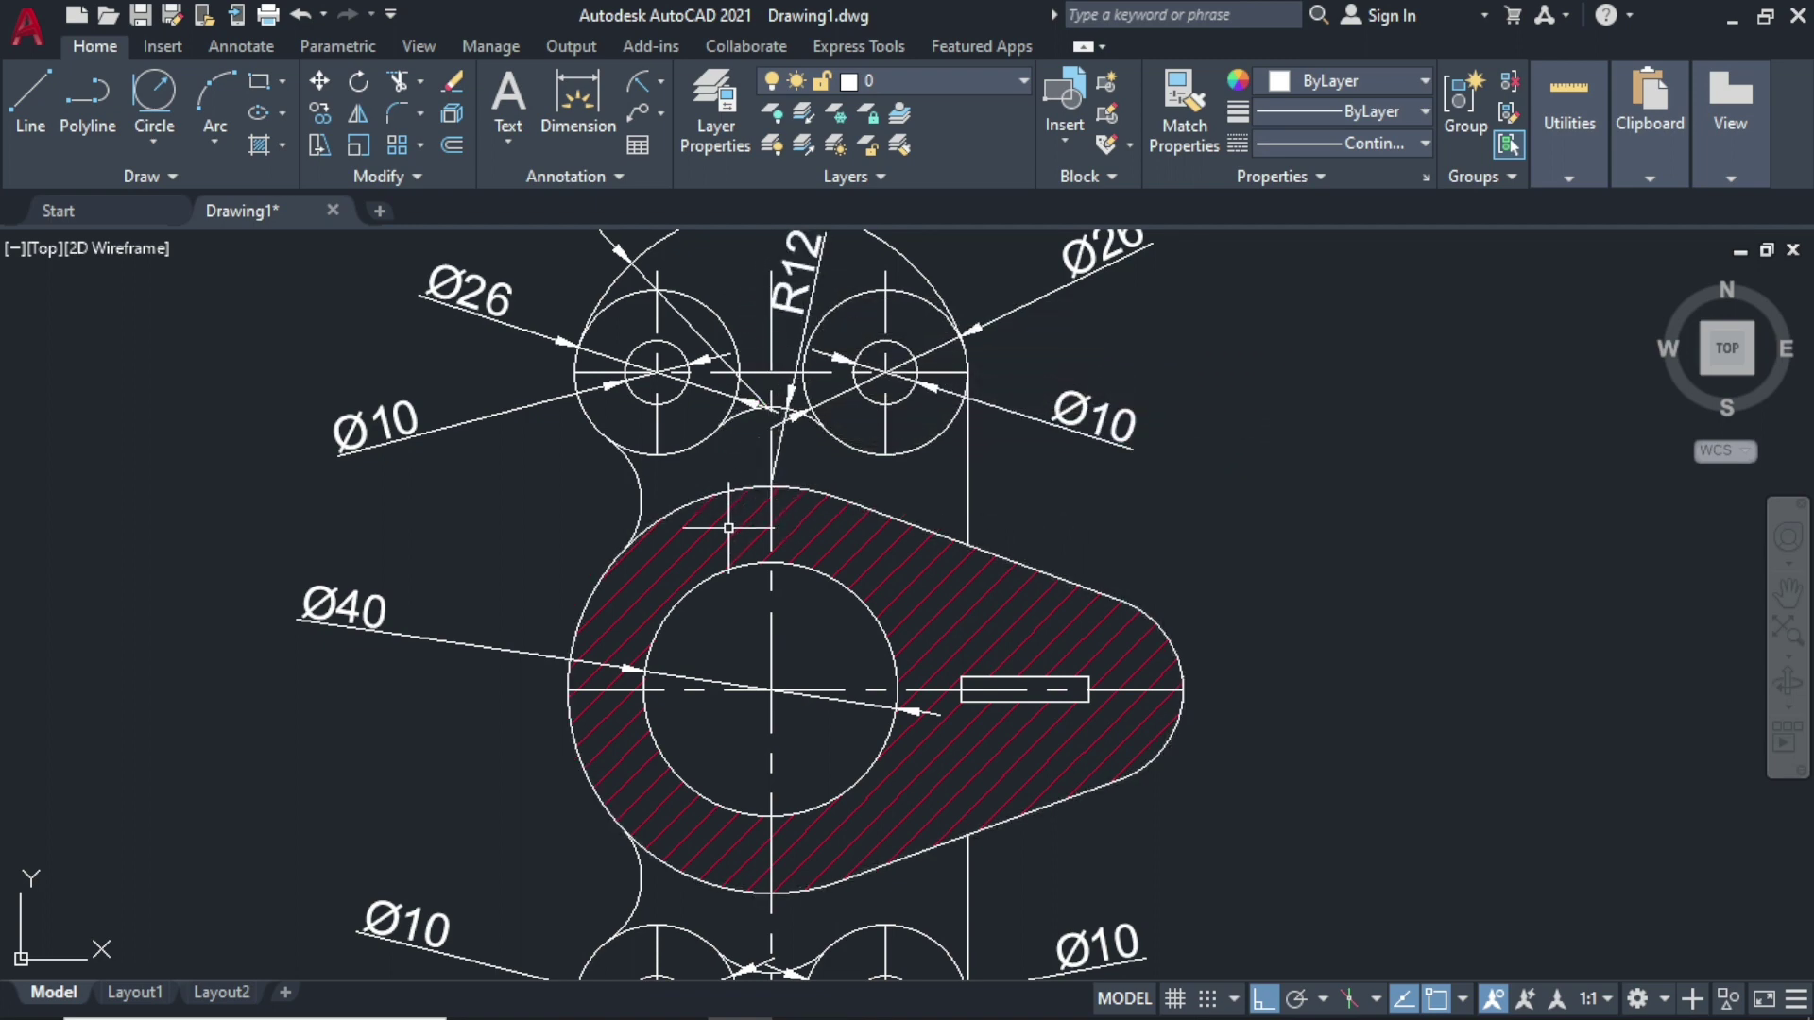
key("Return")
left_click(639, 496)
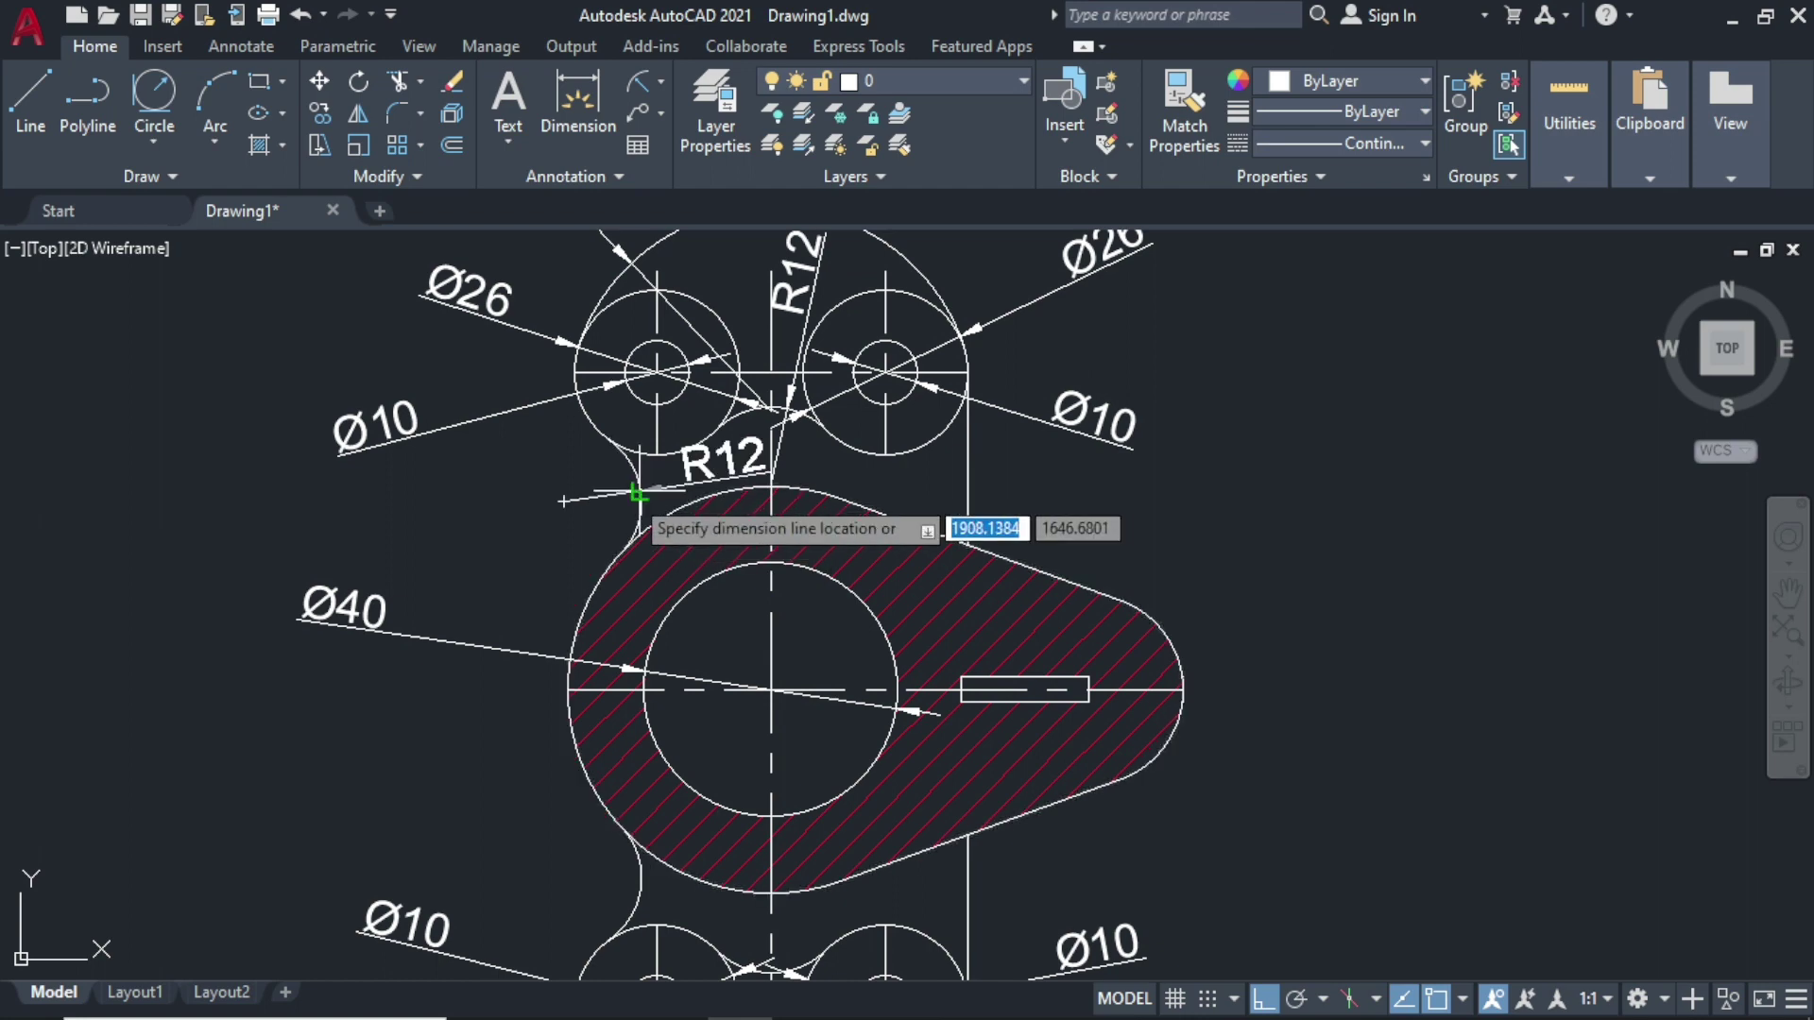
left_click(520, 498)
Step: Add an R12 radius dimension on the lower-left fillet arc
scroll(586, 751, "down", 2)
middle_click_drag(569, 784, 614, 689)
key("Return")
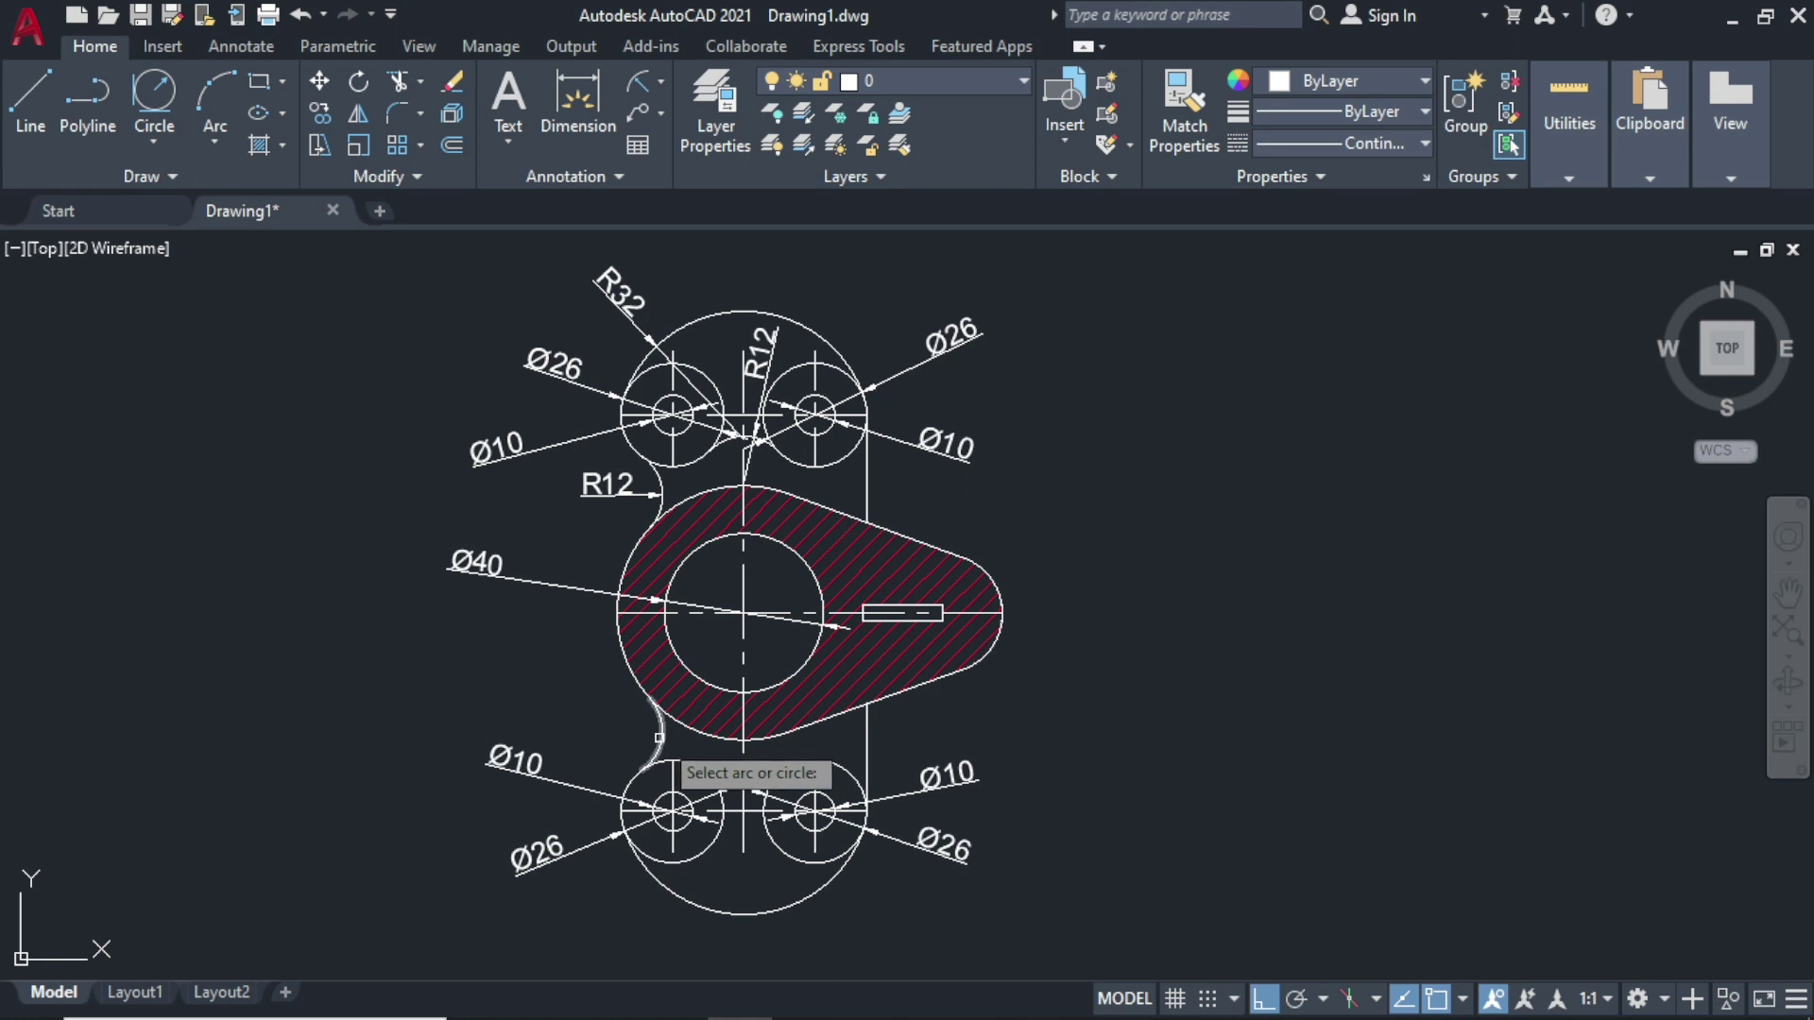
left_click(658, 738)
left_click(616, 718)
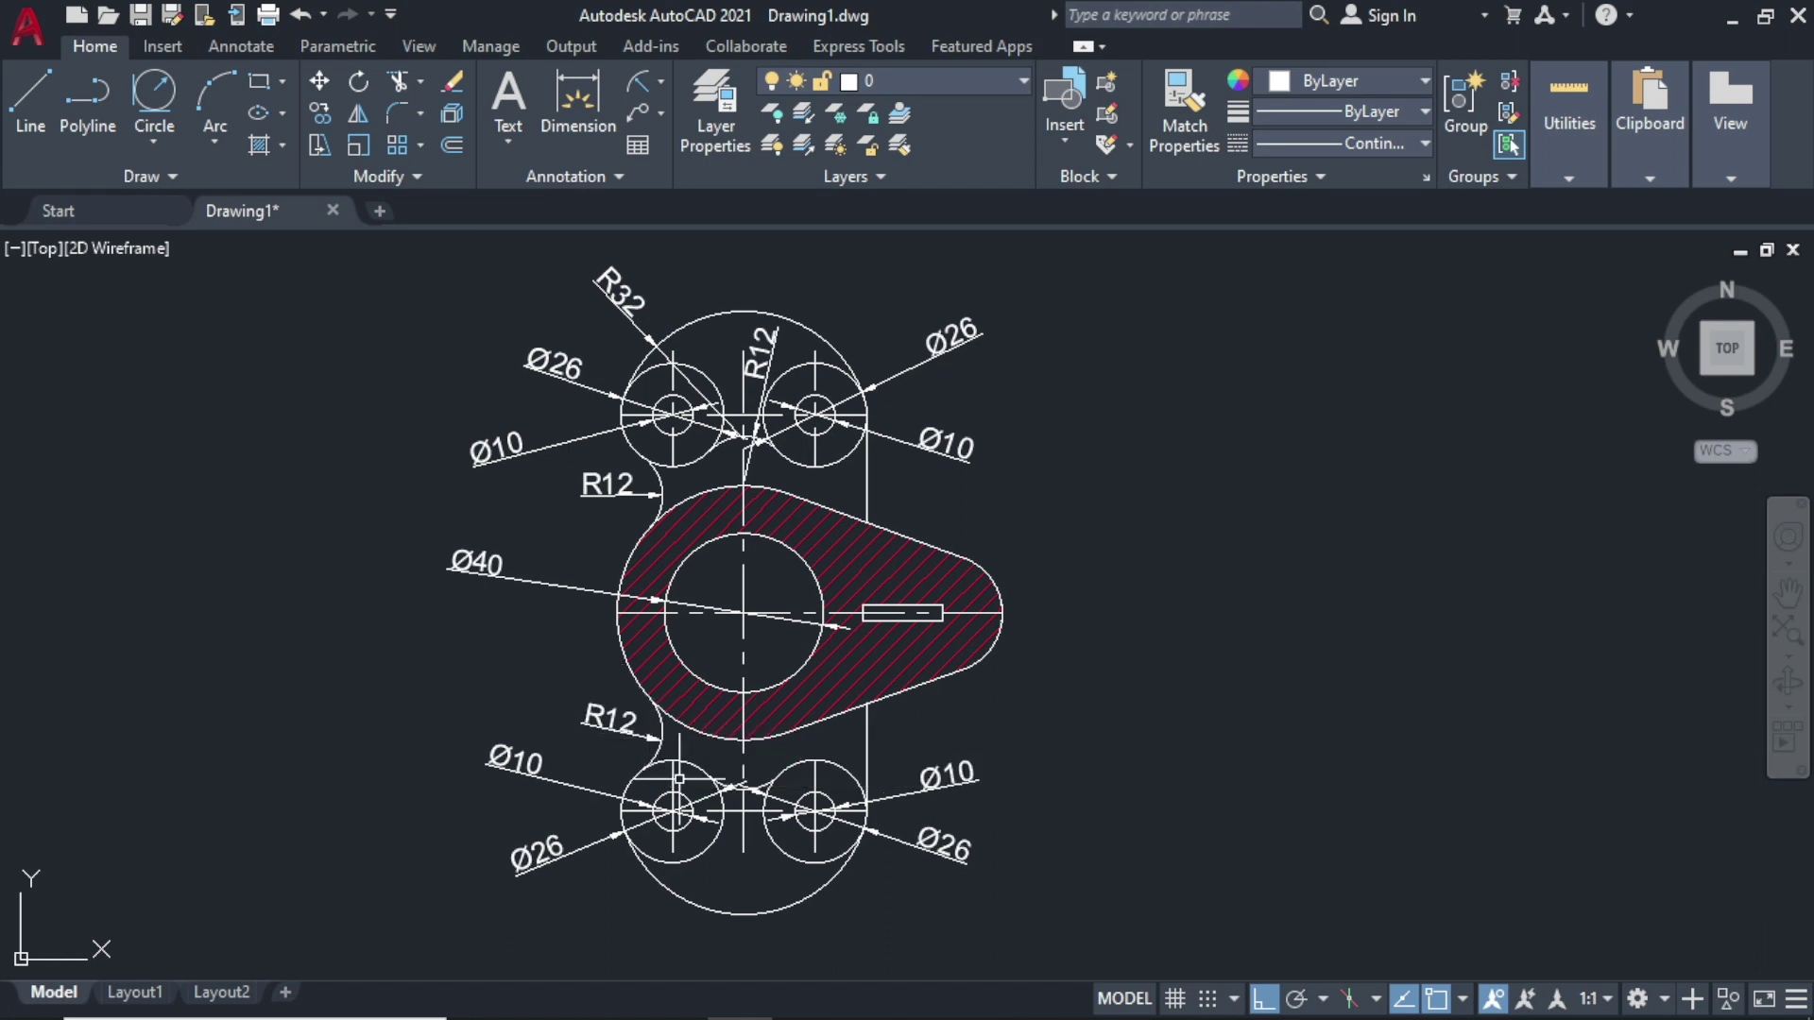
key("Return")
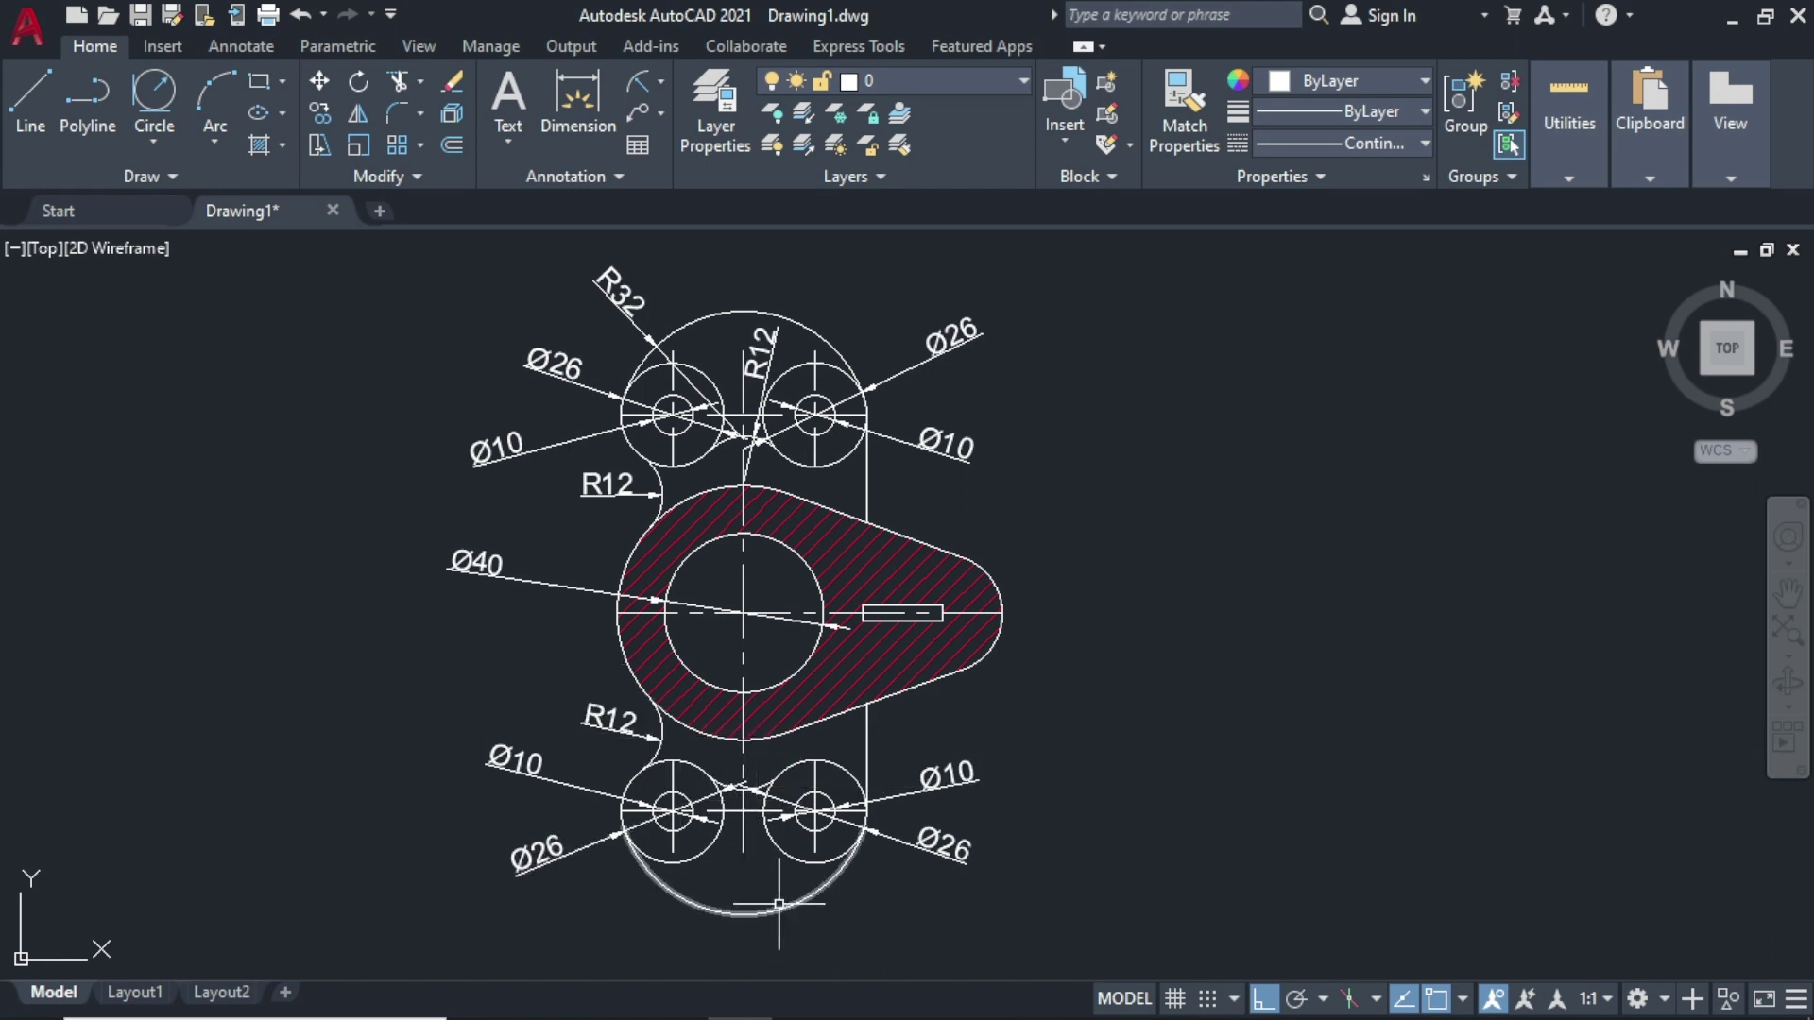
Step: Add an R32 radius dimension on the bottom outer arc at lower right
left_click(817, 891)
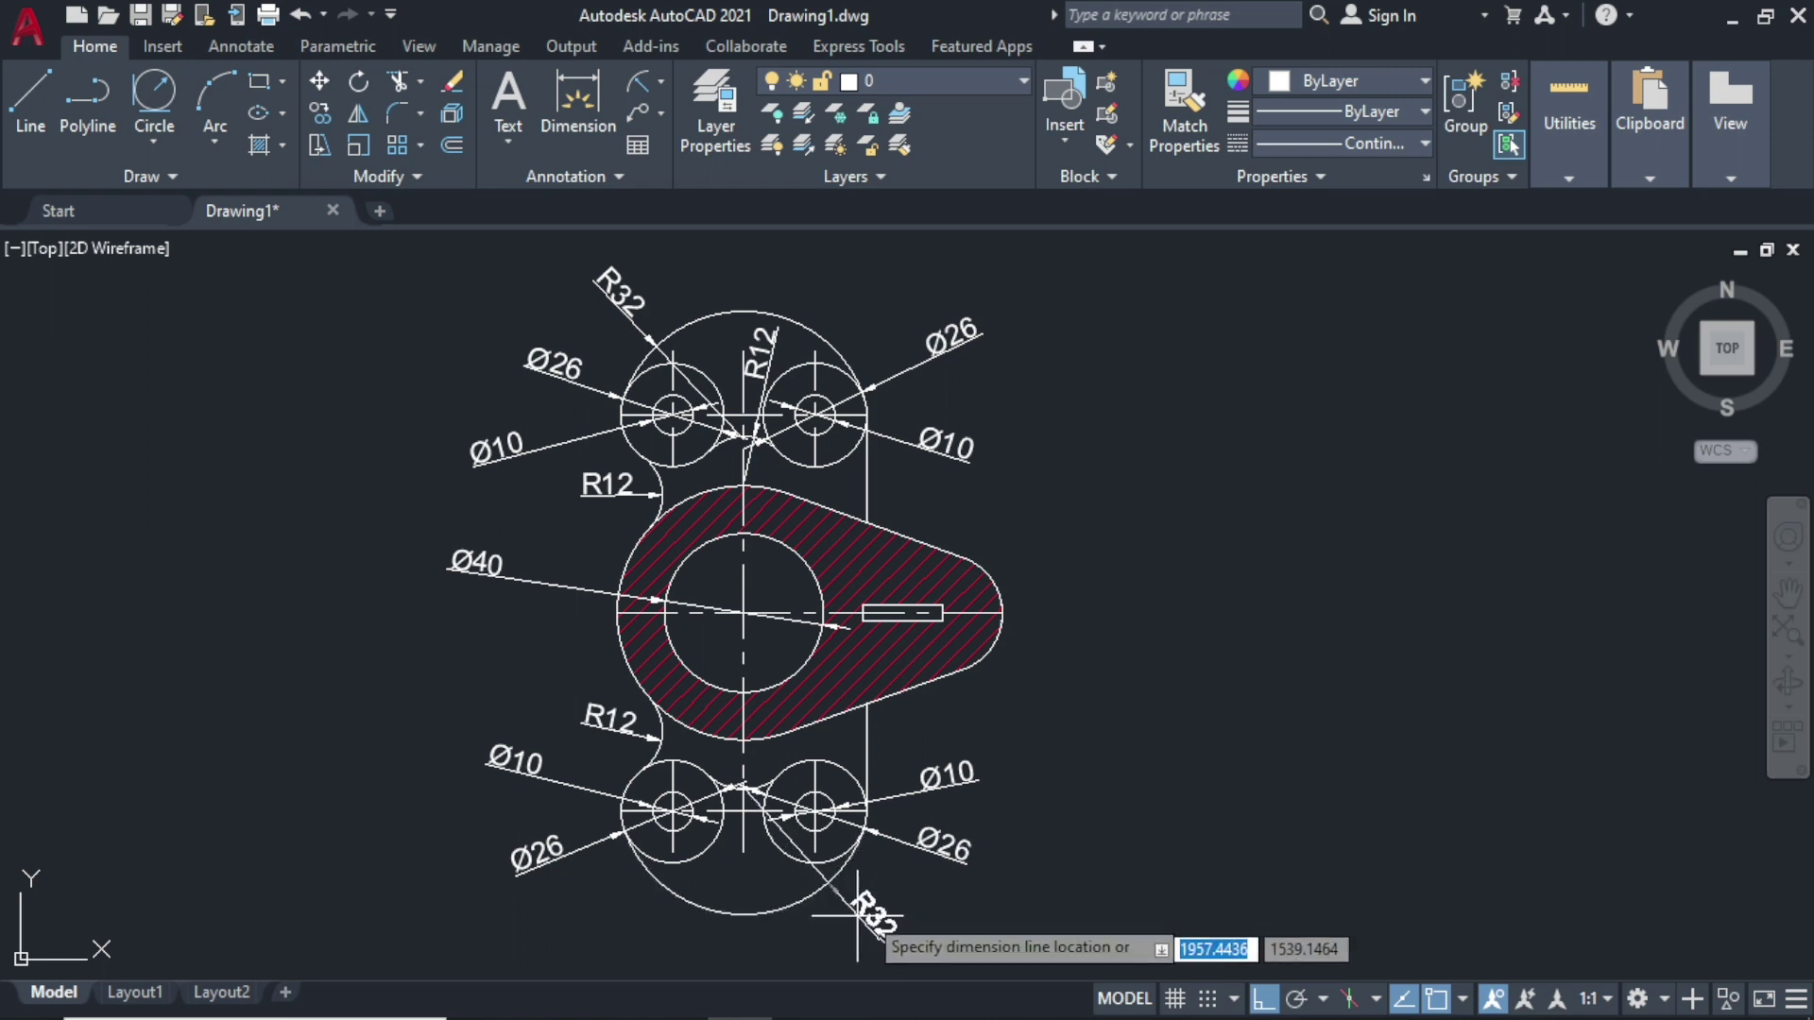
left_click(964, 911)
key("Return")
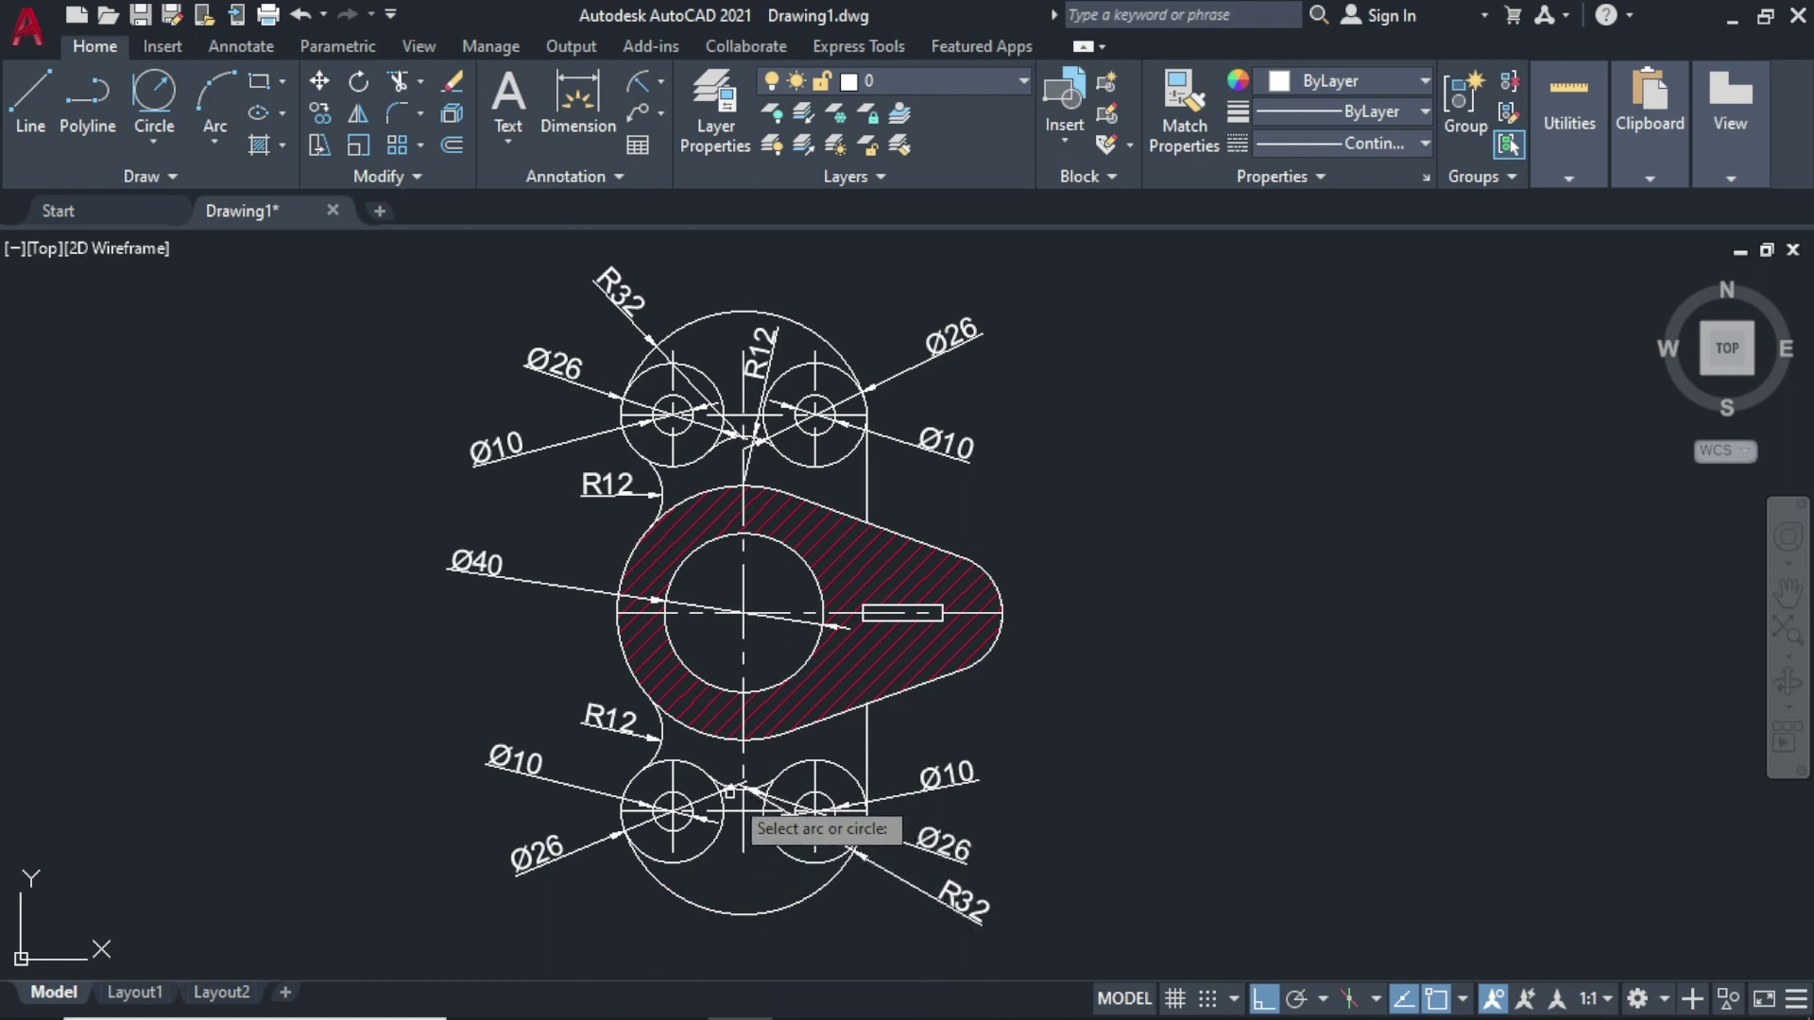
Step: Add an R12 radius dimension on the notch between the lower bosses
scroll(729, 789, "up", 3)
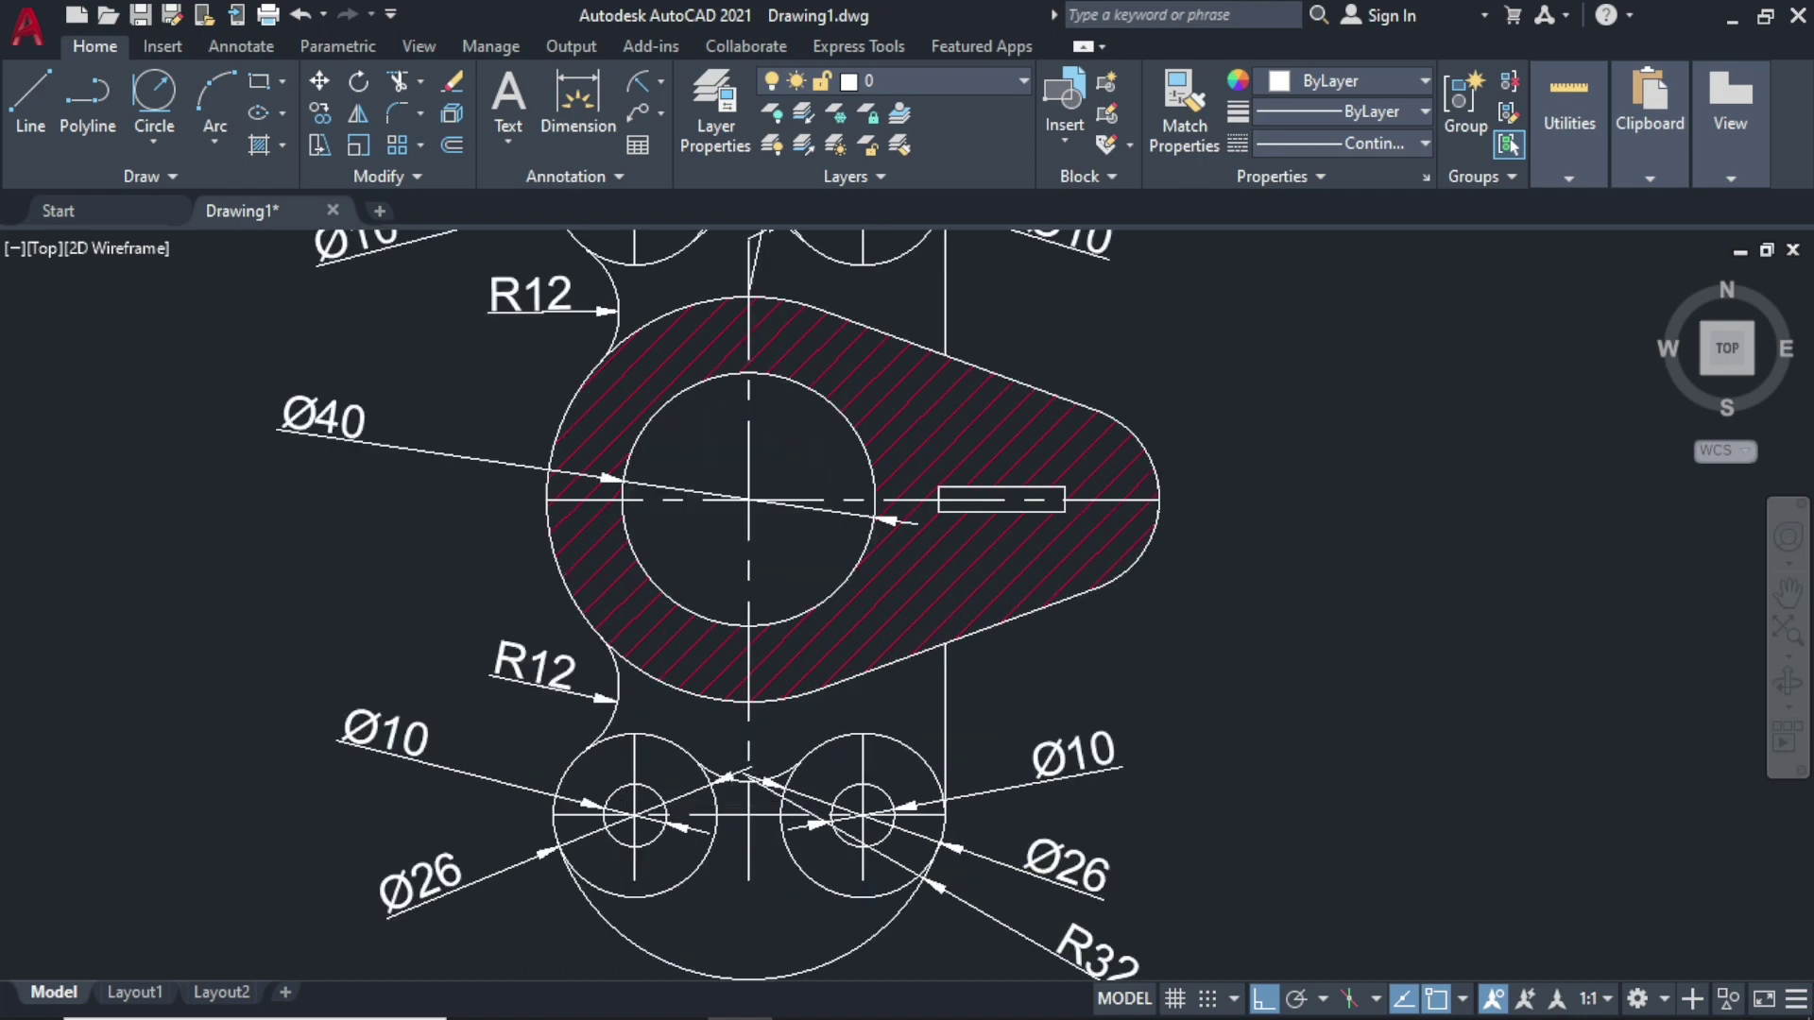
scroll(737, 787, "up", 1)
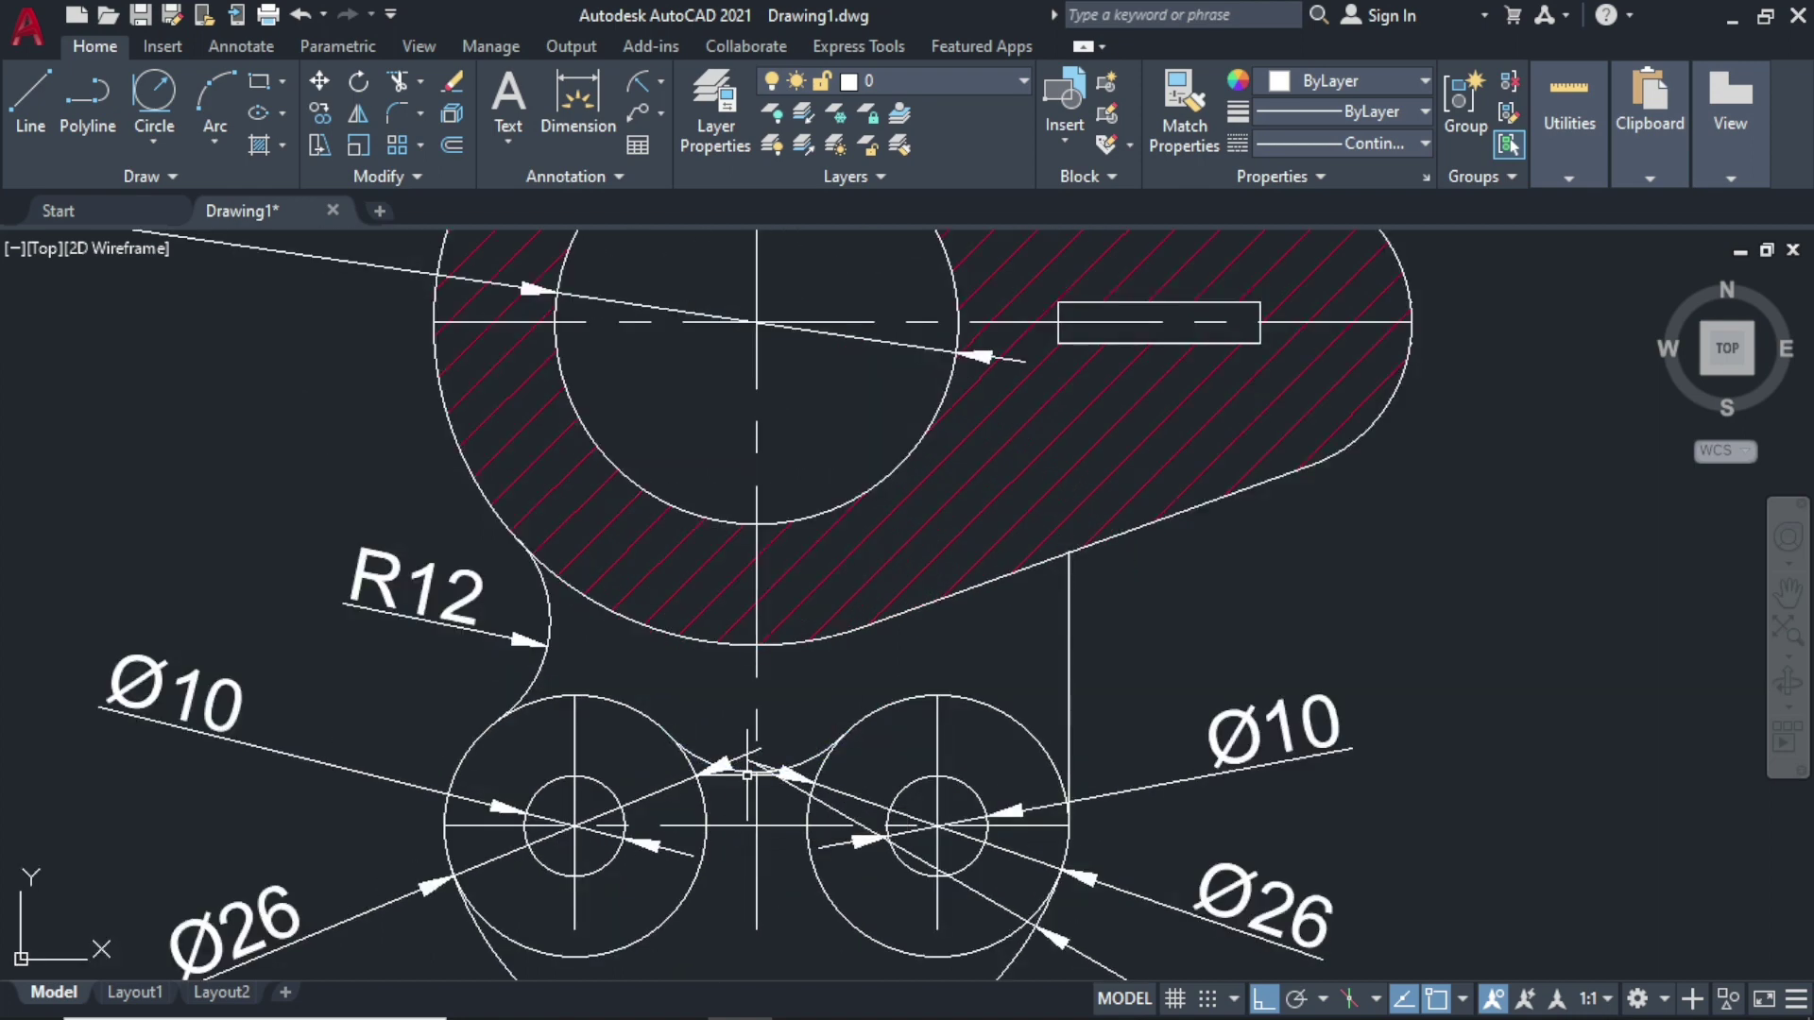
type("dra")
key("Return")
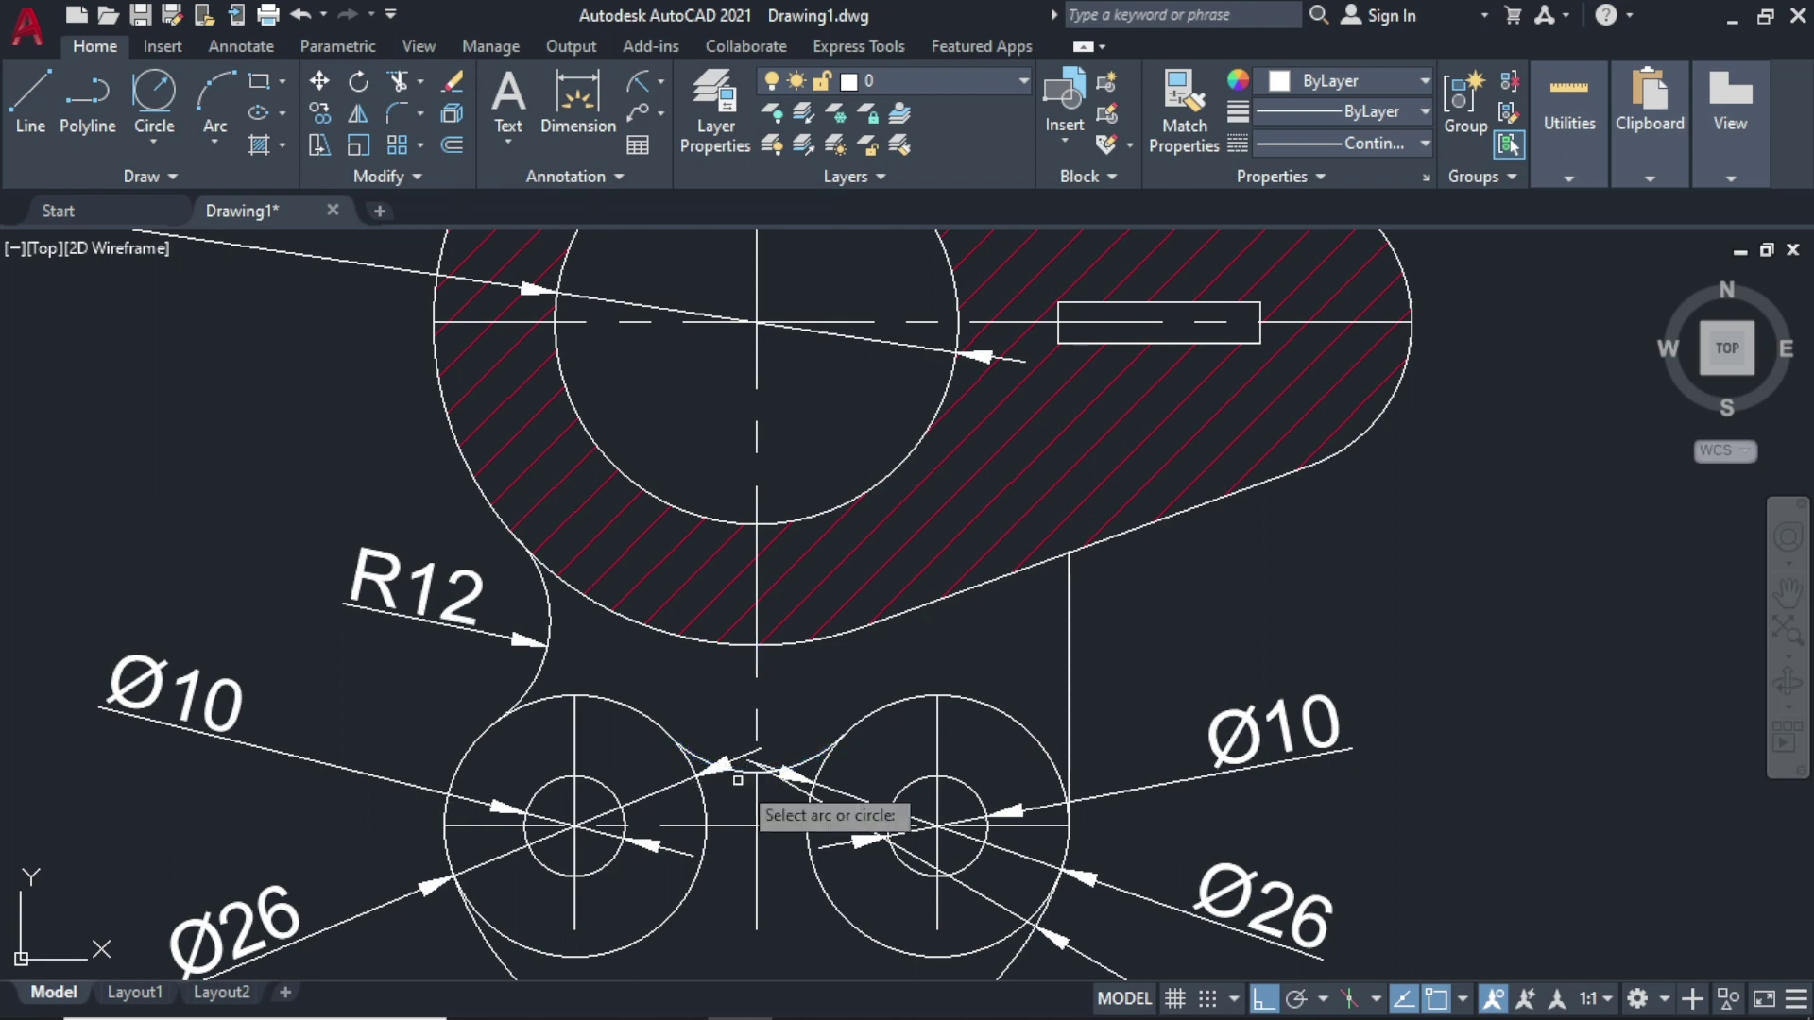
left_click(738, 773)
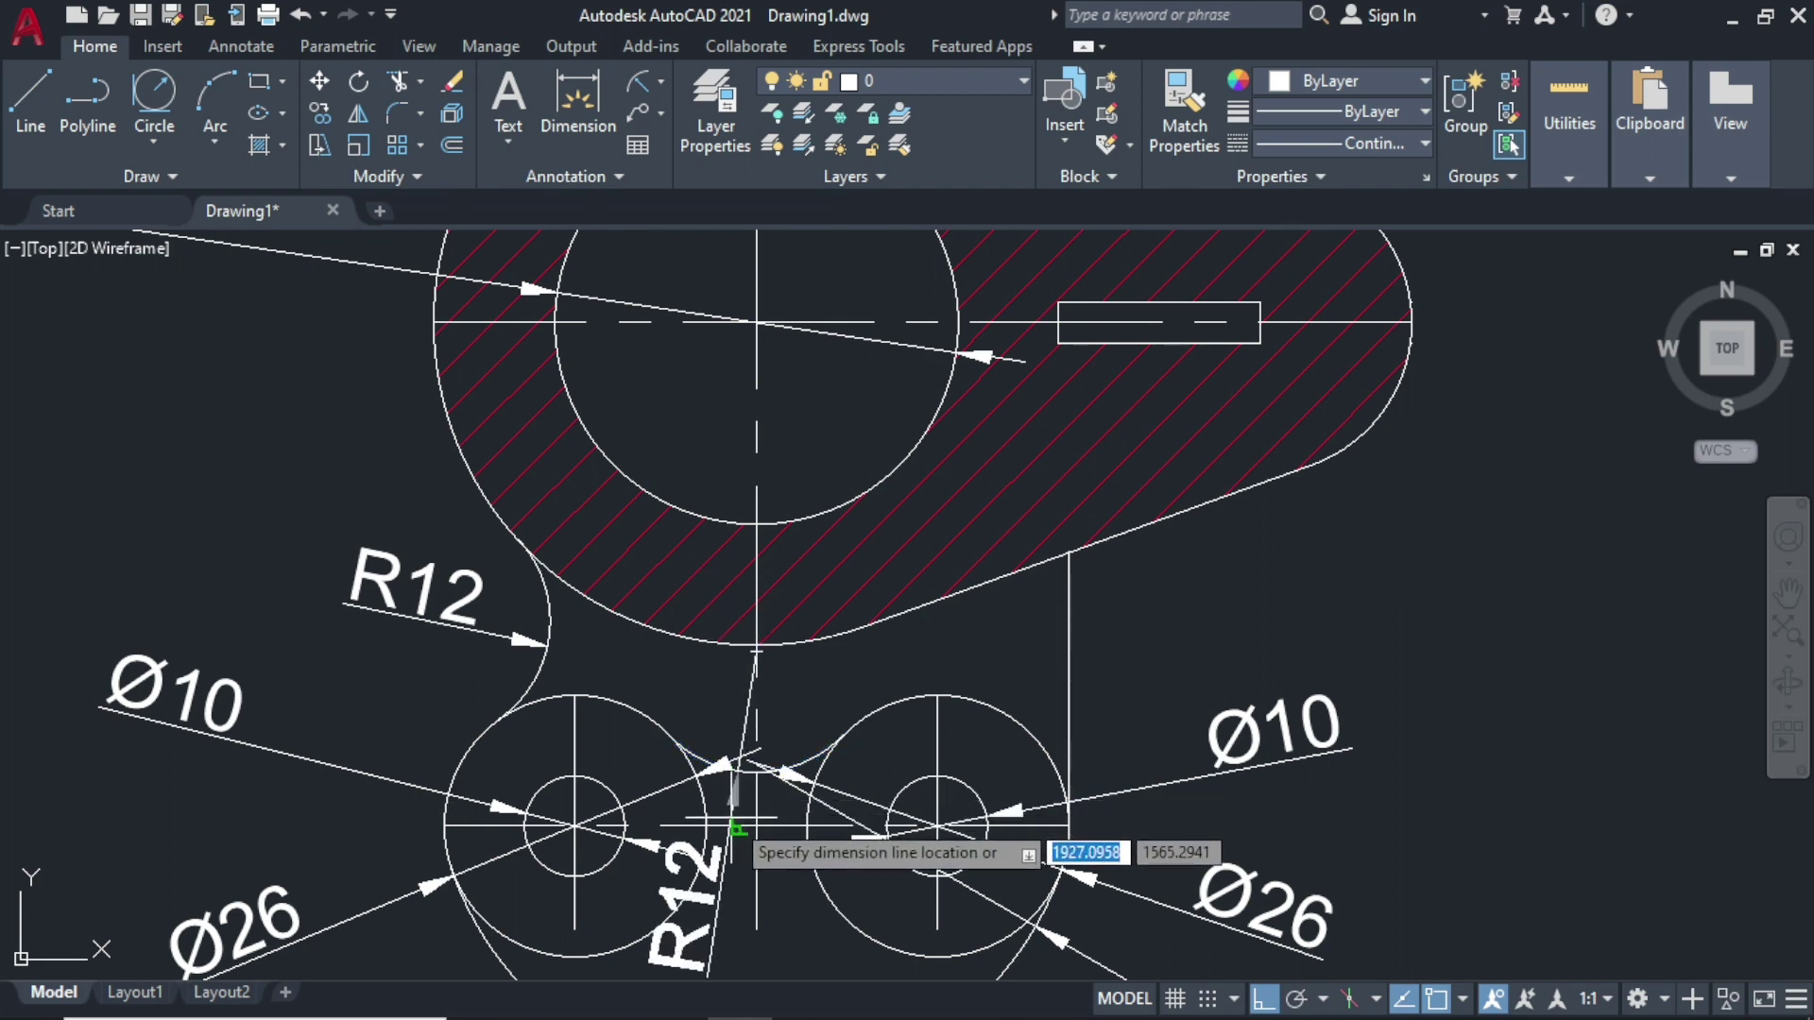
left_click(738, 701)
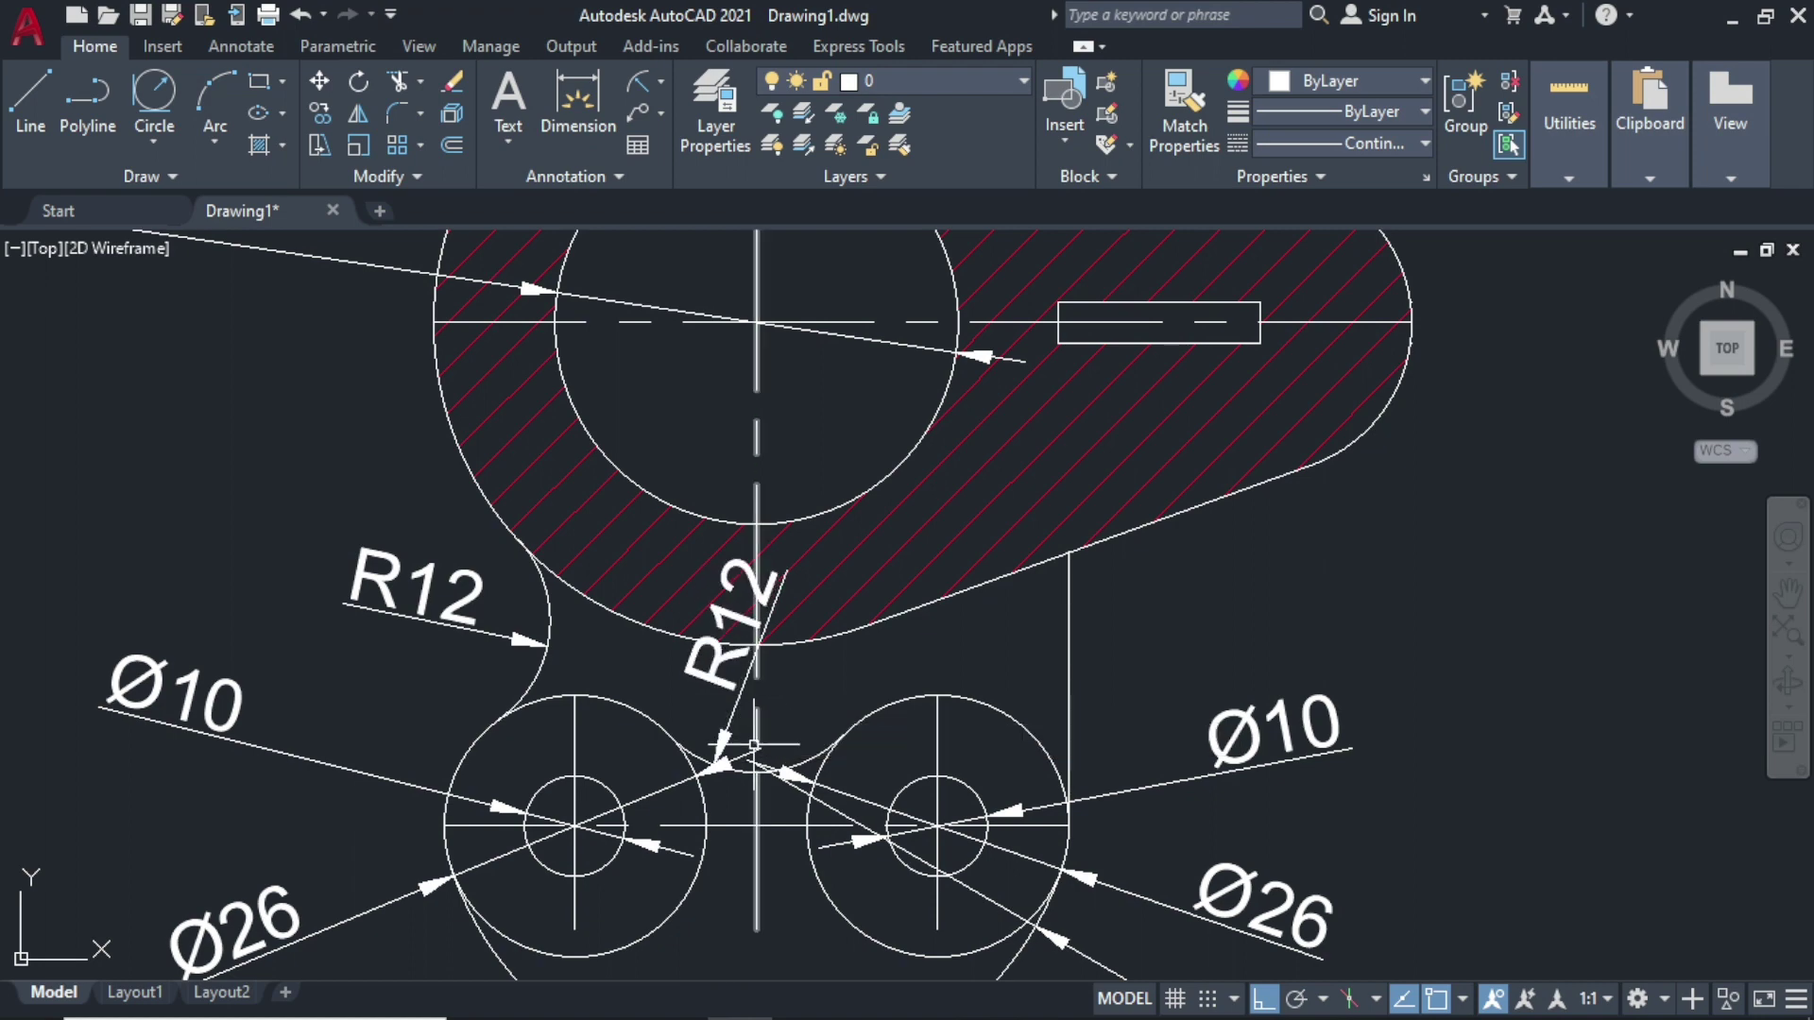
scroll(738, 700, "down", 2)
scroll(824, 681, "down", 2)
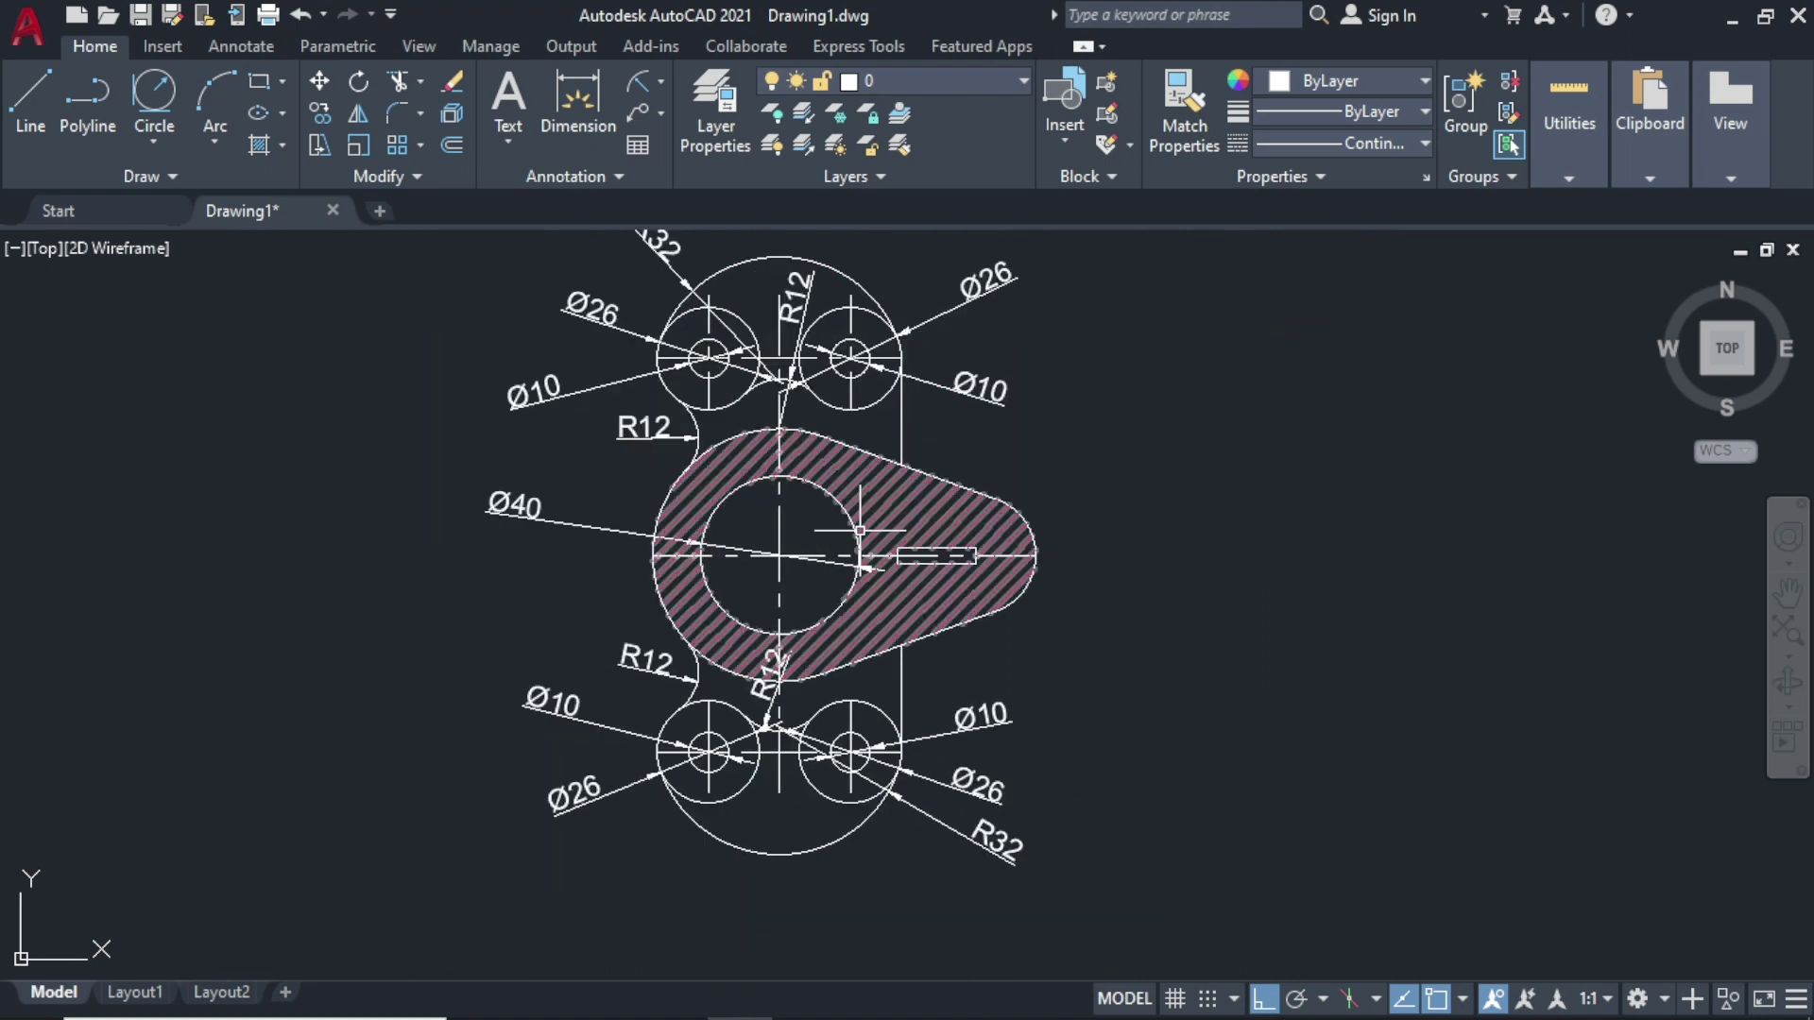
Step: Label the cam lobe's rounded right-hand tip R15, placed outside the lobe
key("Return")
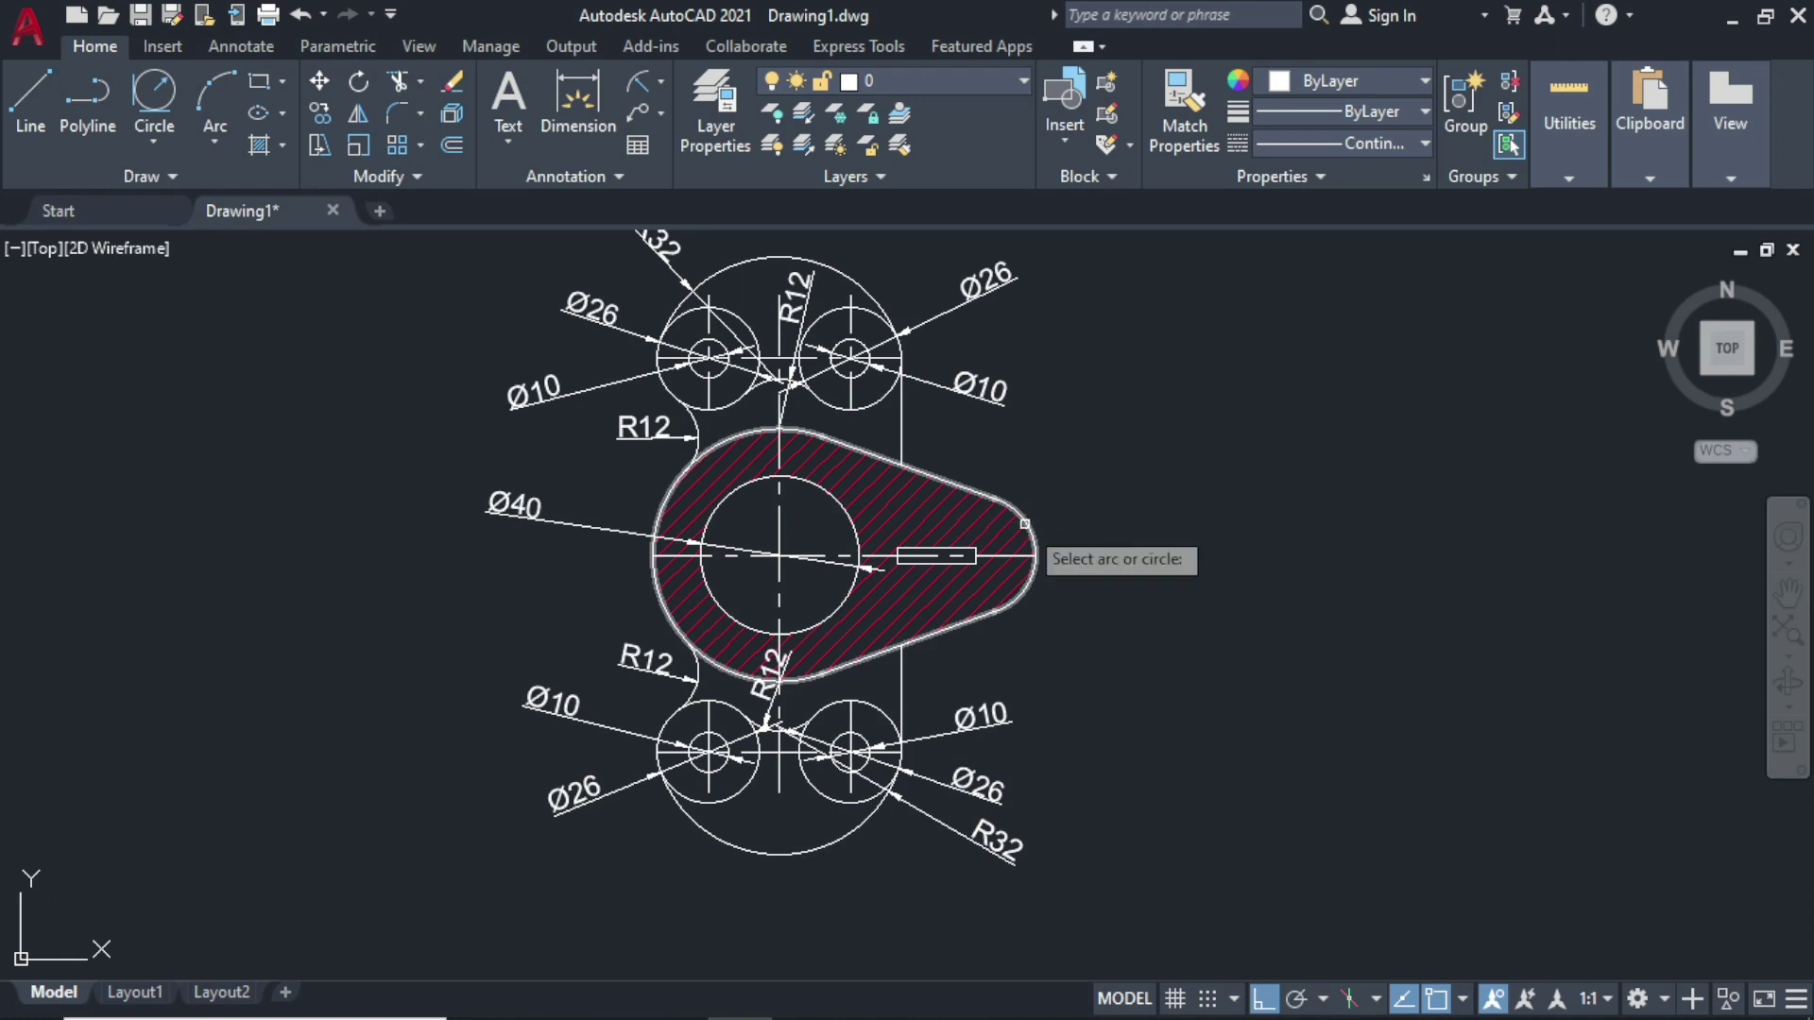
key("Escape")
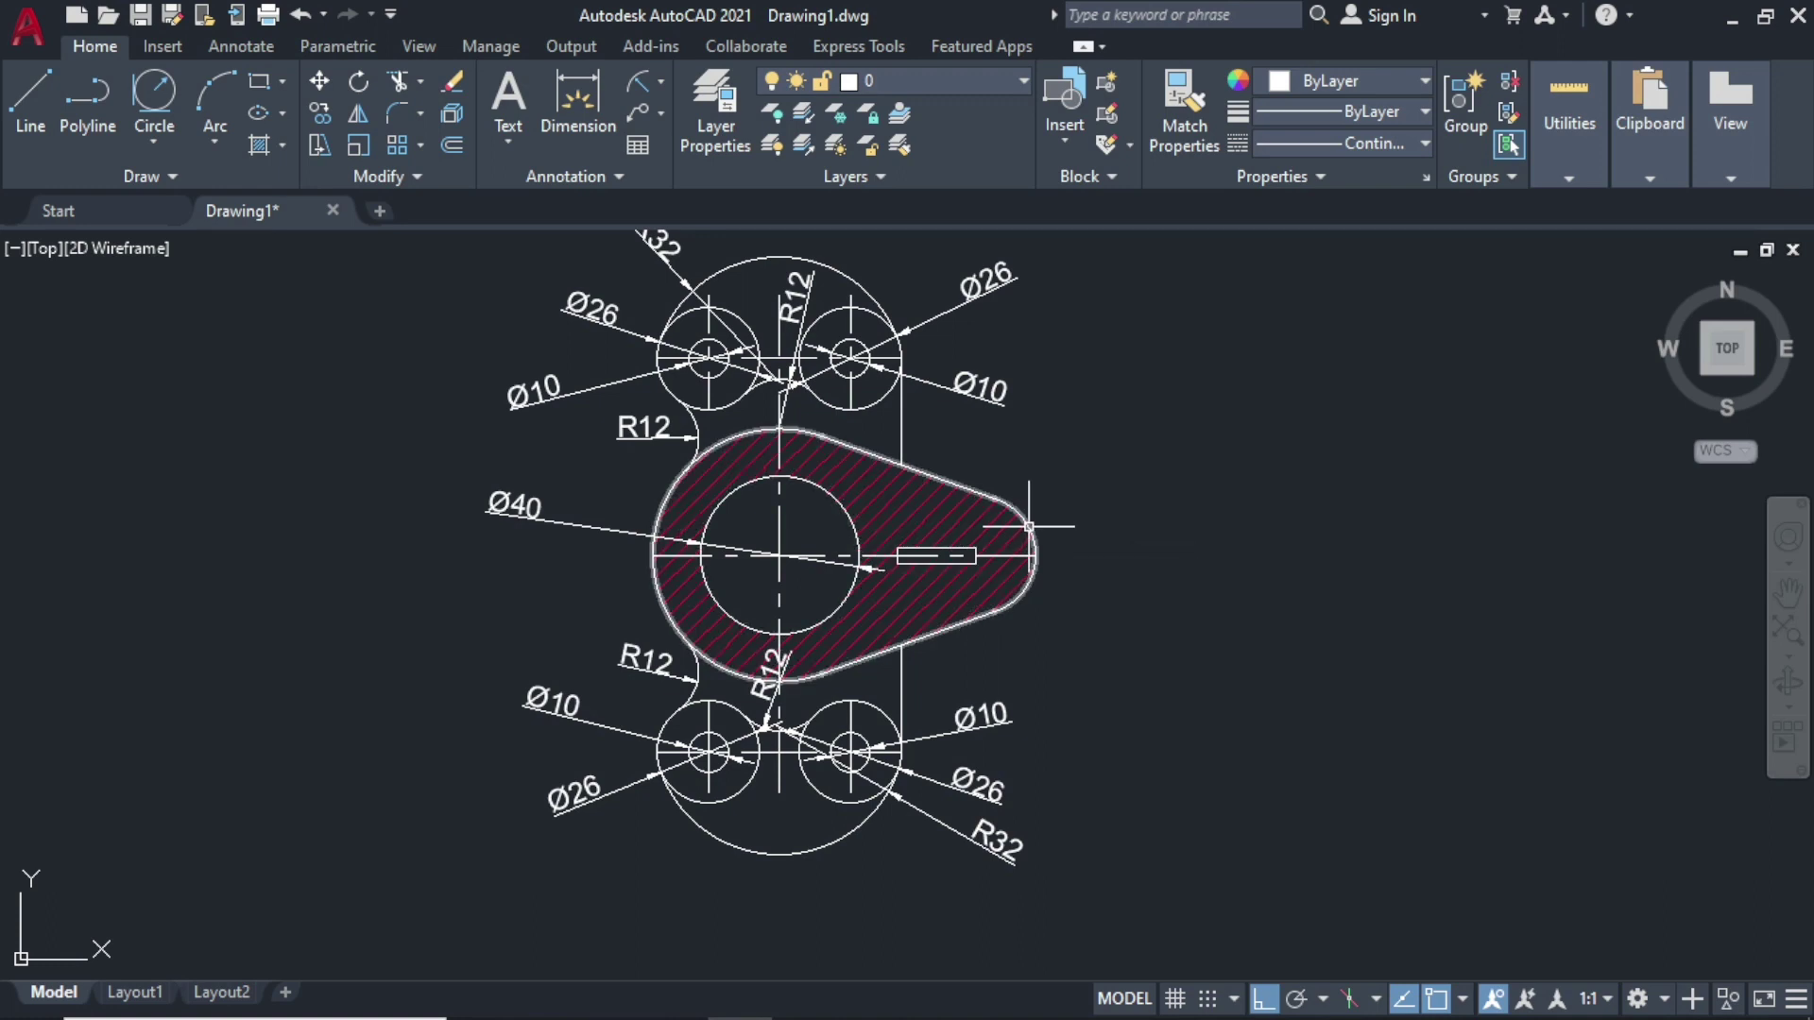
key("Return")
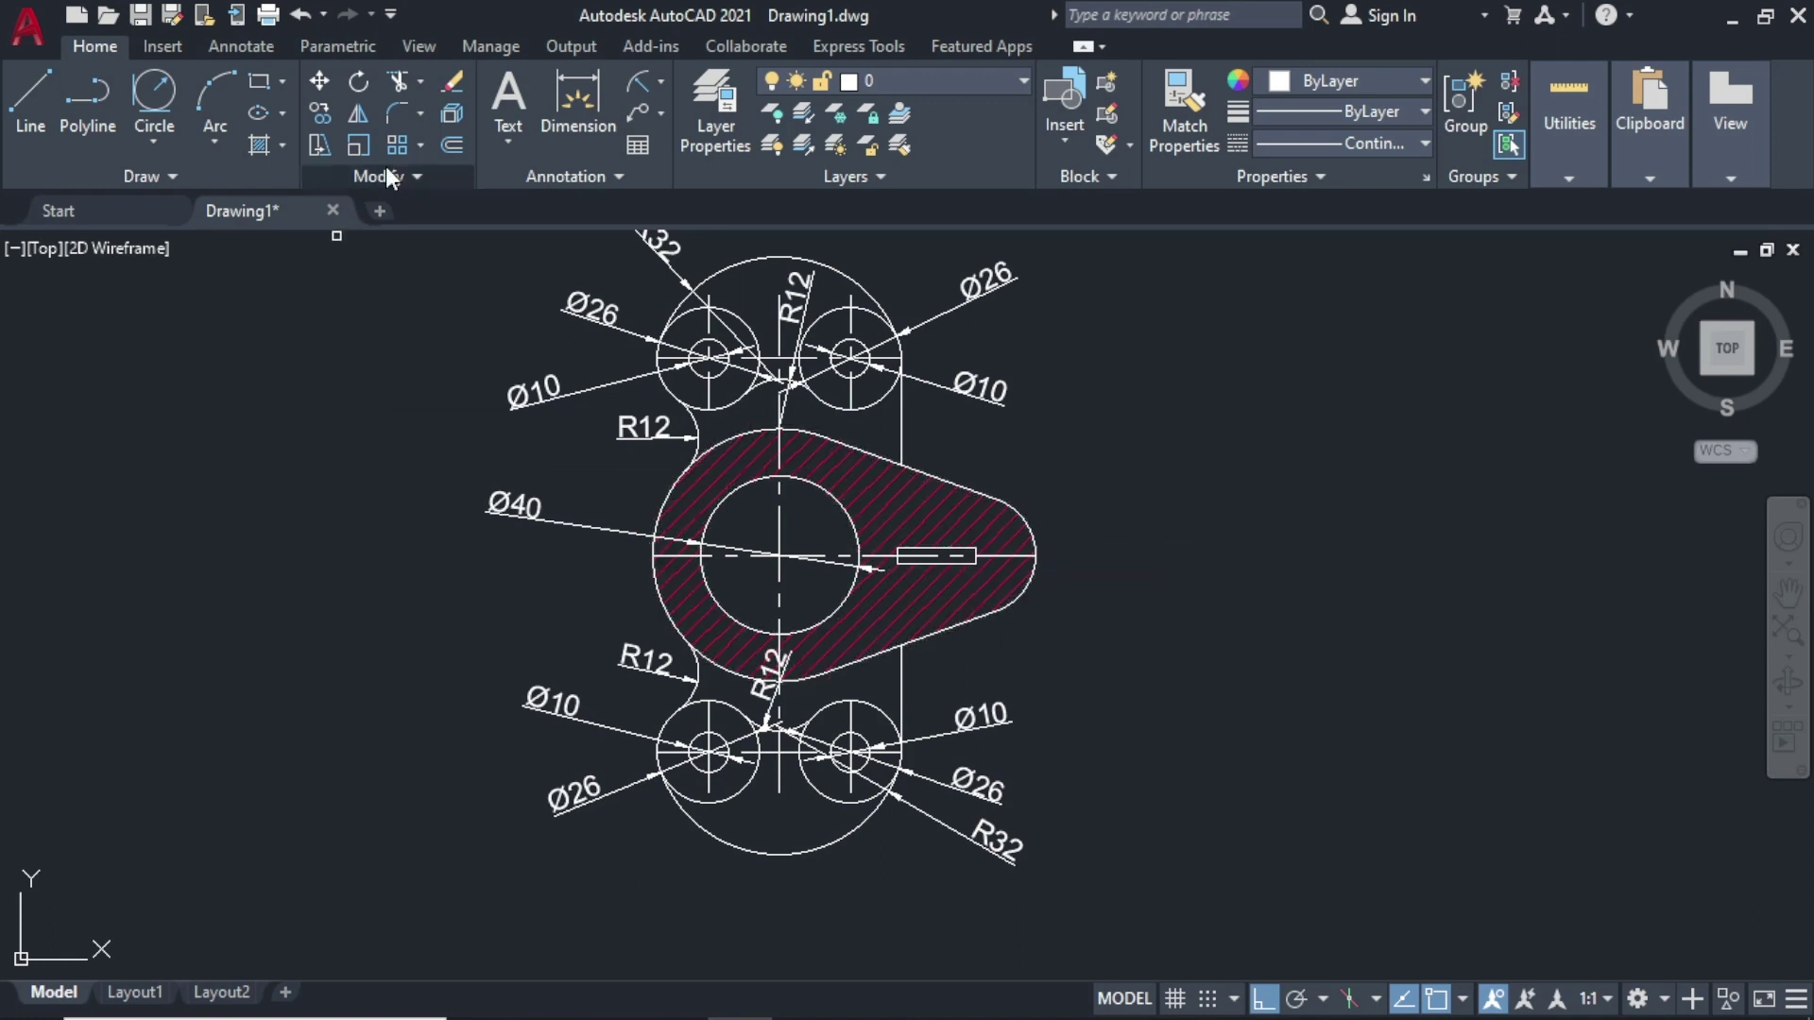
left_click(1024, 527)
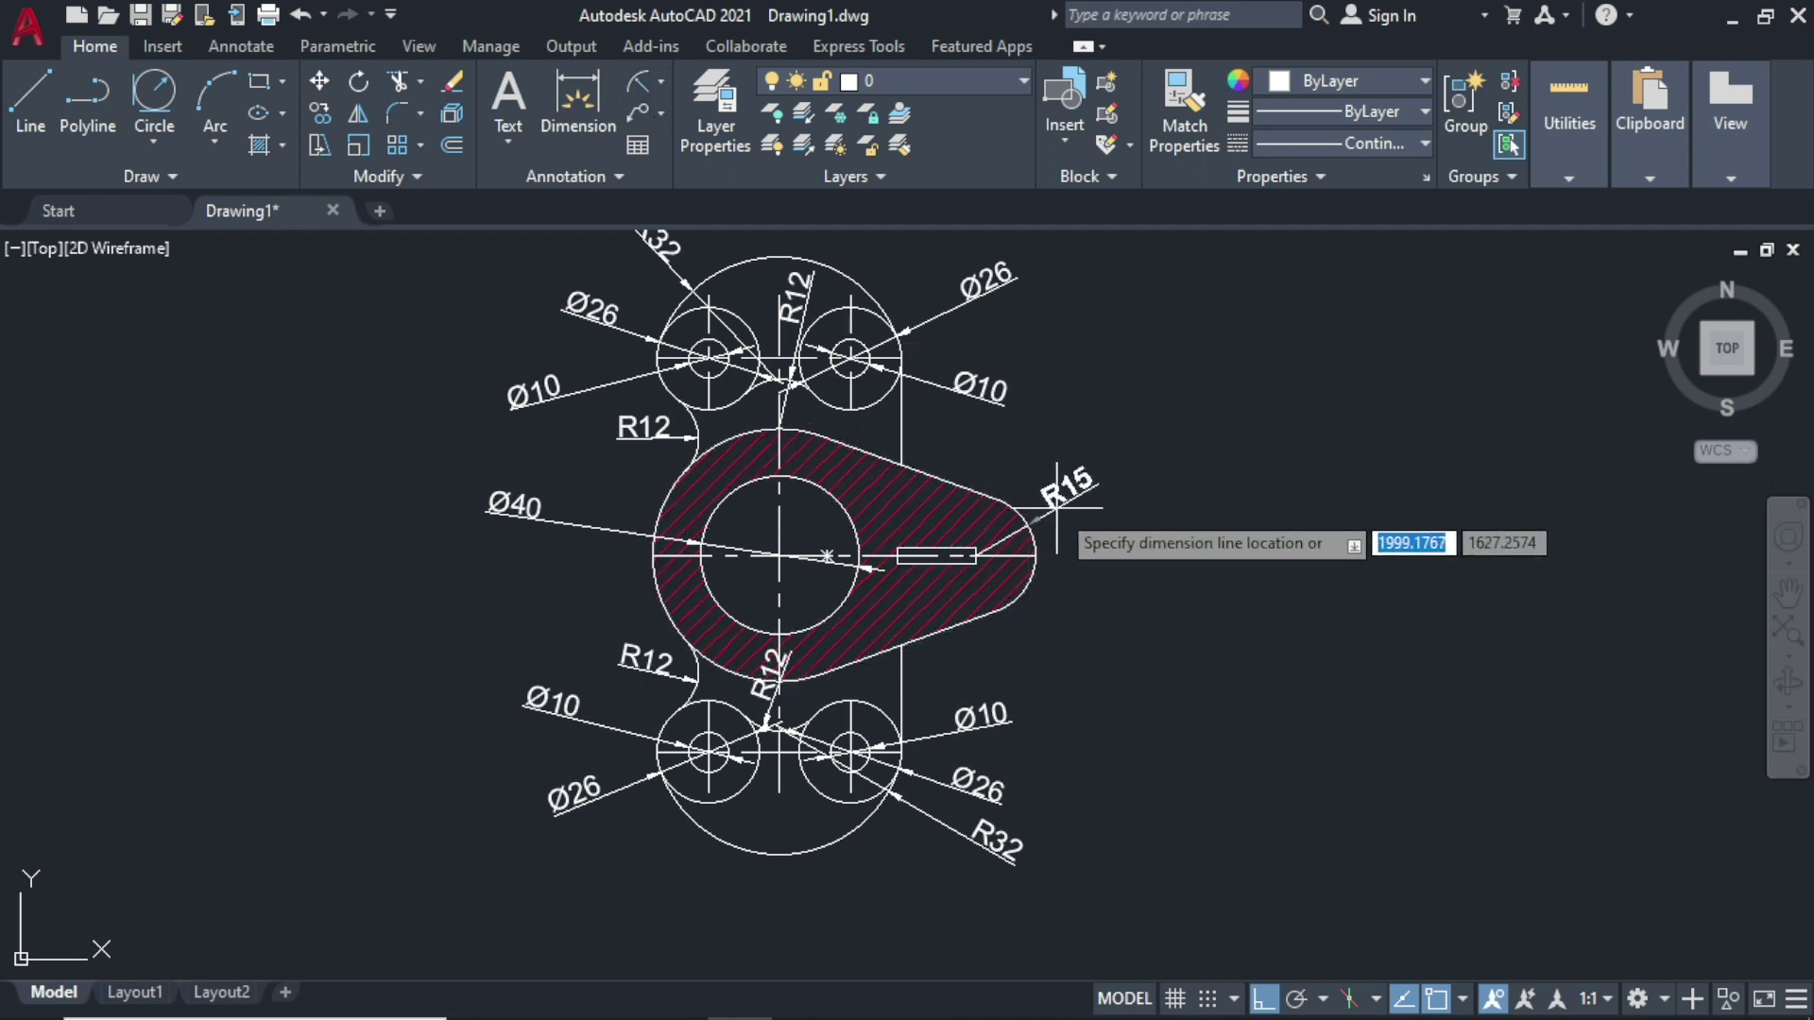
left_click(1074, 506)
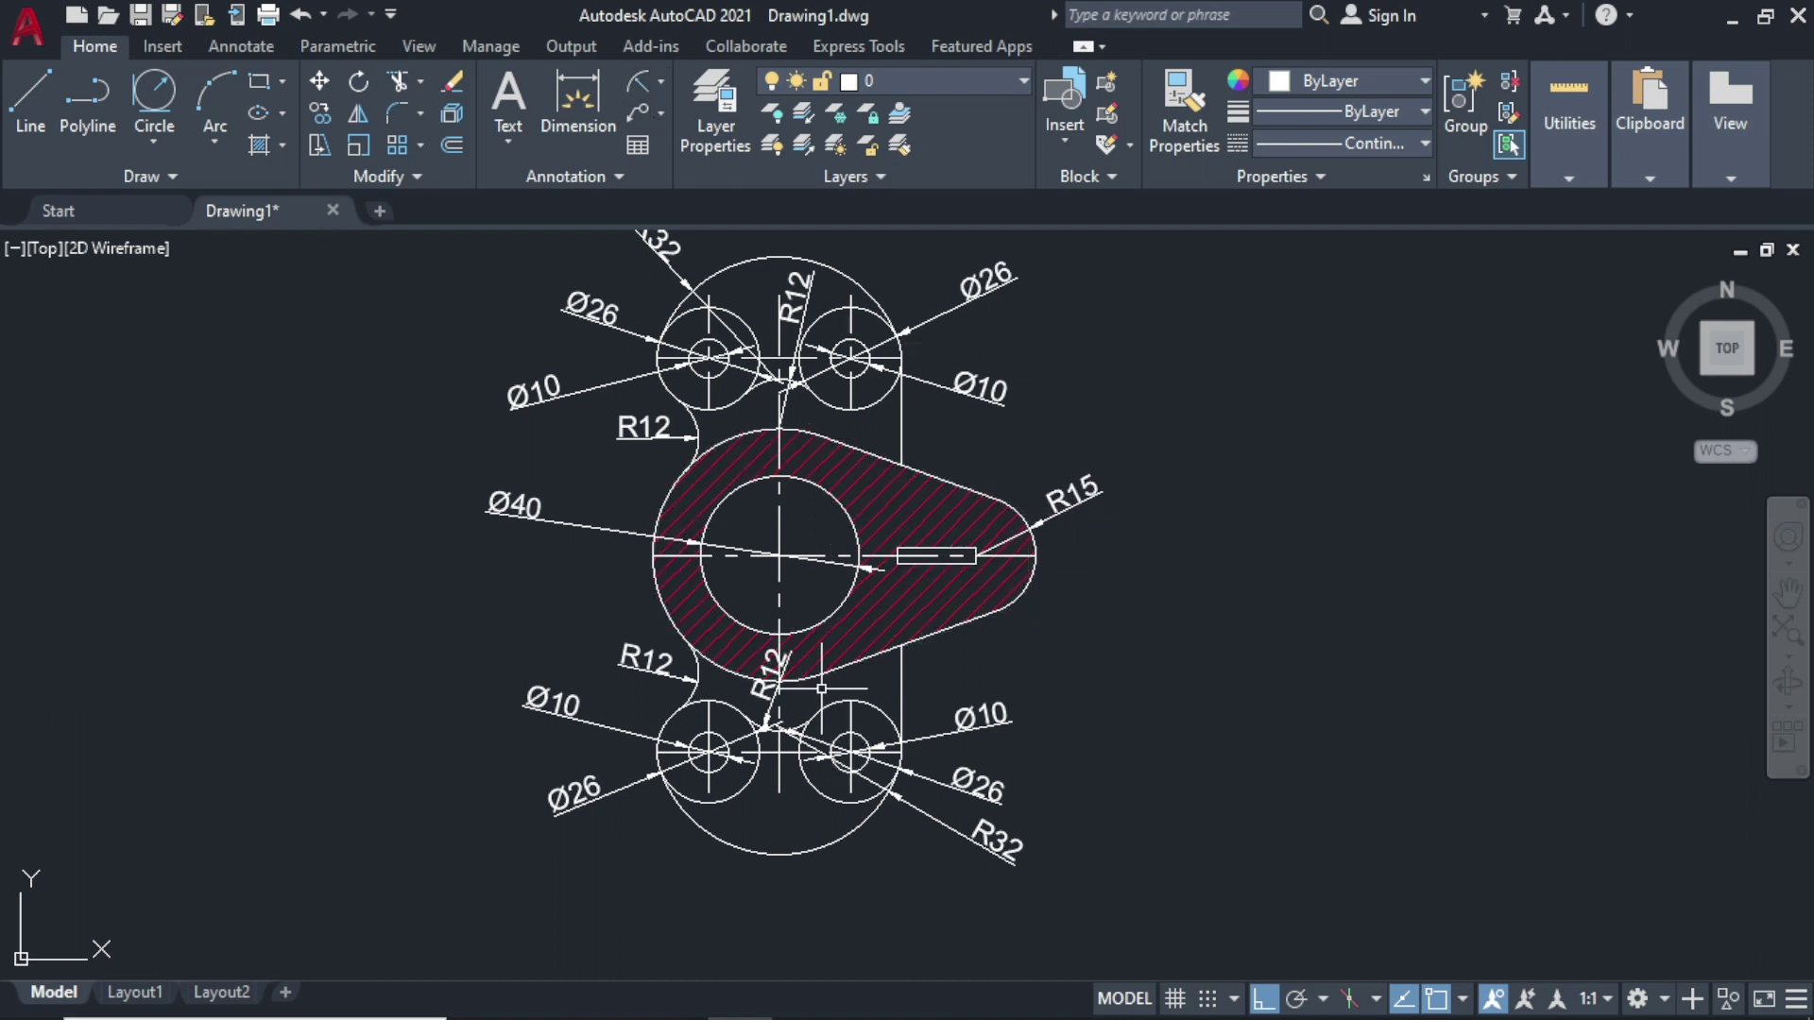
Step: Dimension the slot as 20 long and 4 wide
left_click(550, 93)
scroll(850, 566, "up", 5)
scroll(951, 490, "up", 1)
scroll(951, 490, "down", 4)
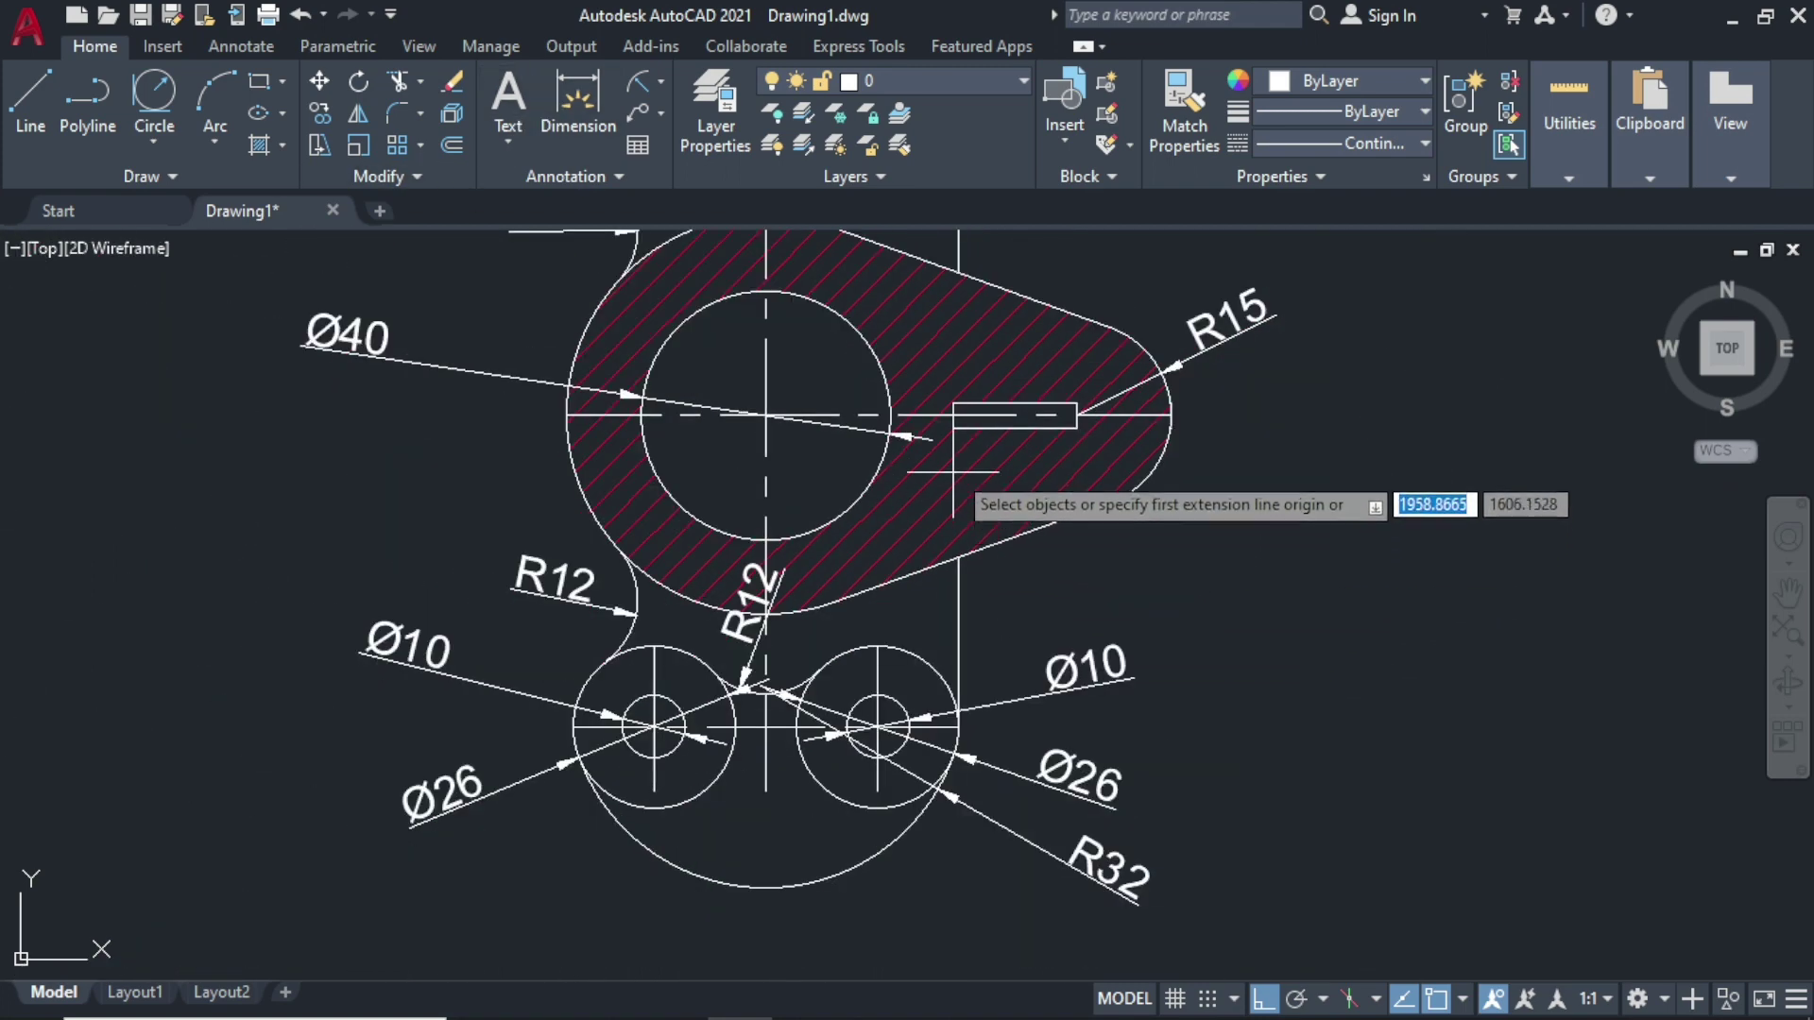
scroll(952, 390, "up", 2)
left_click(956, 425)
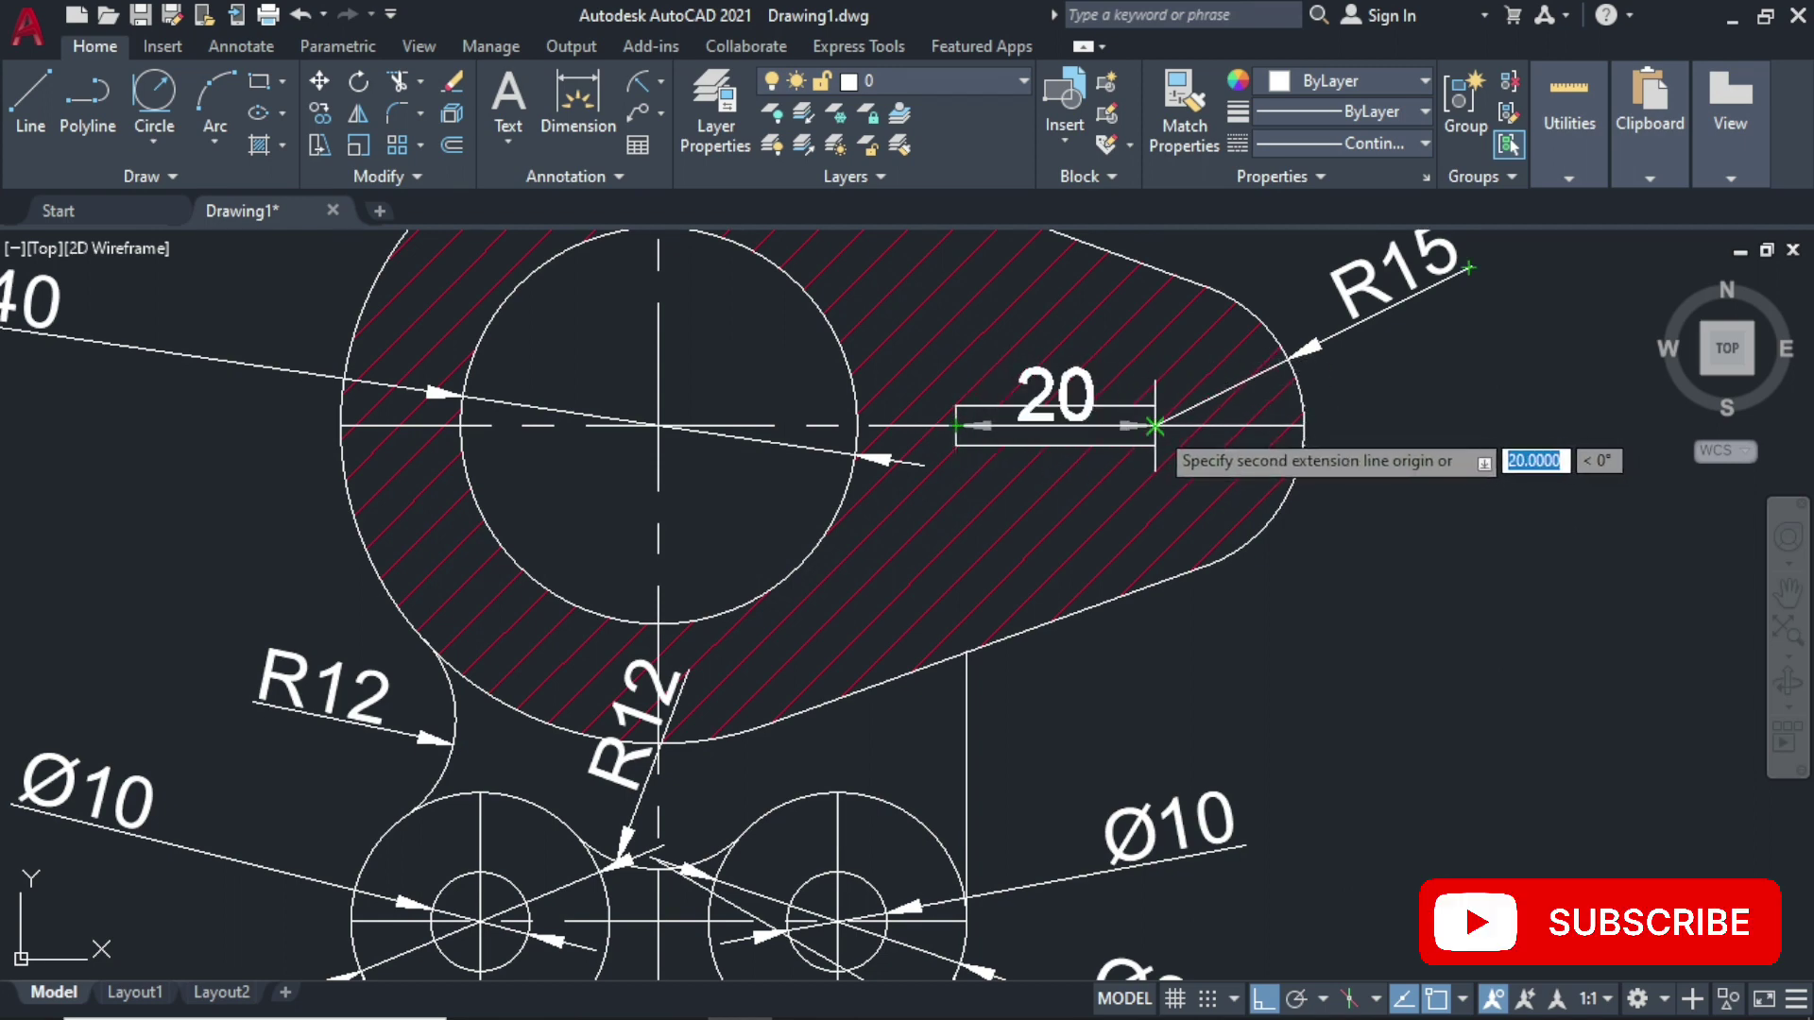
left_click(1154, 426)
left_click(1138, 359)
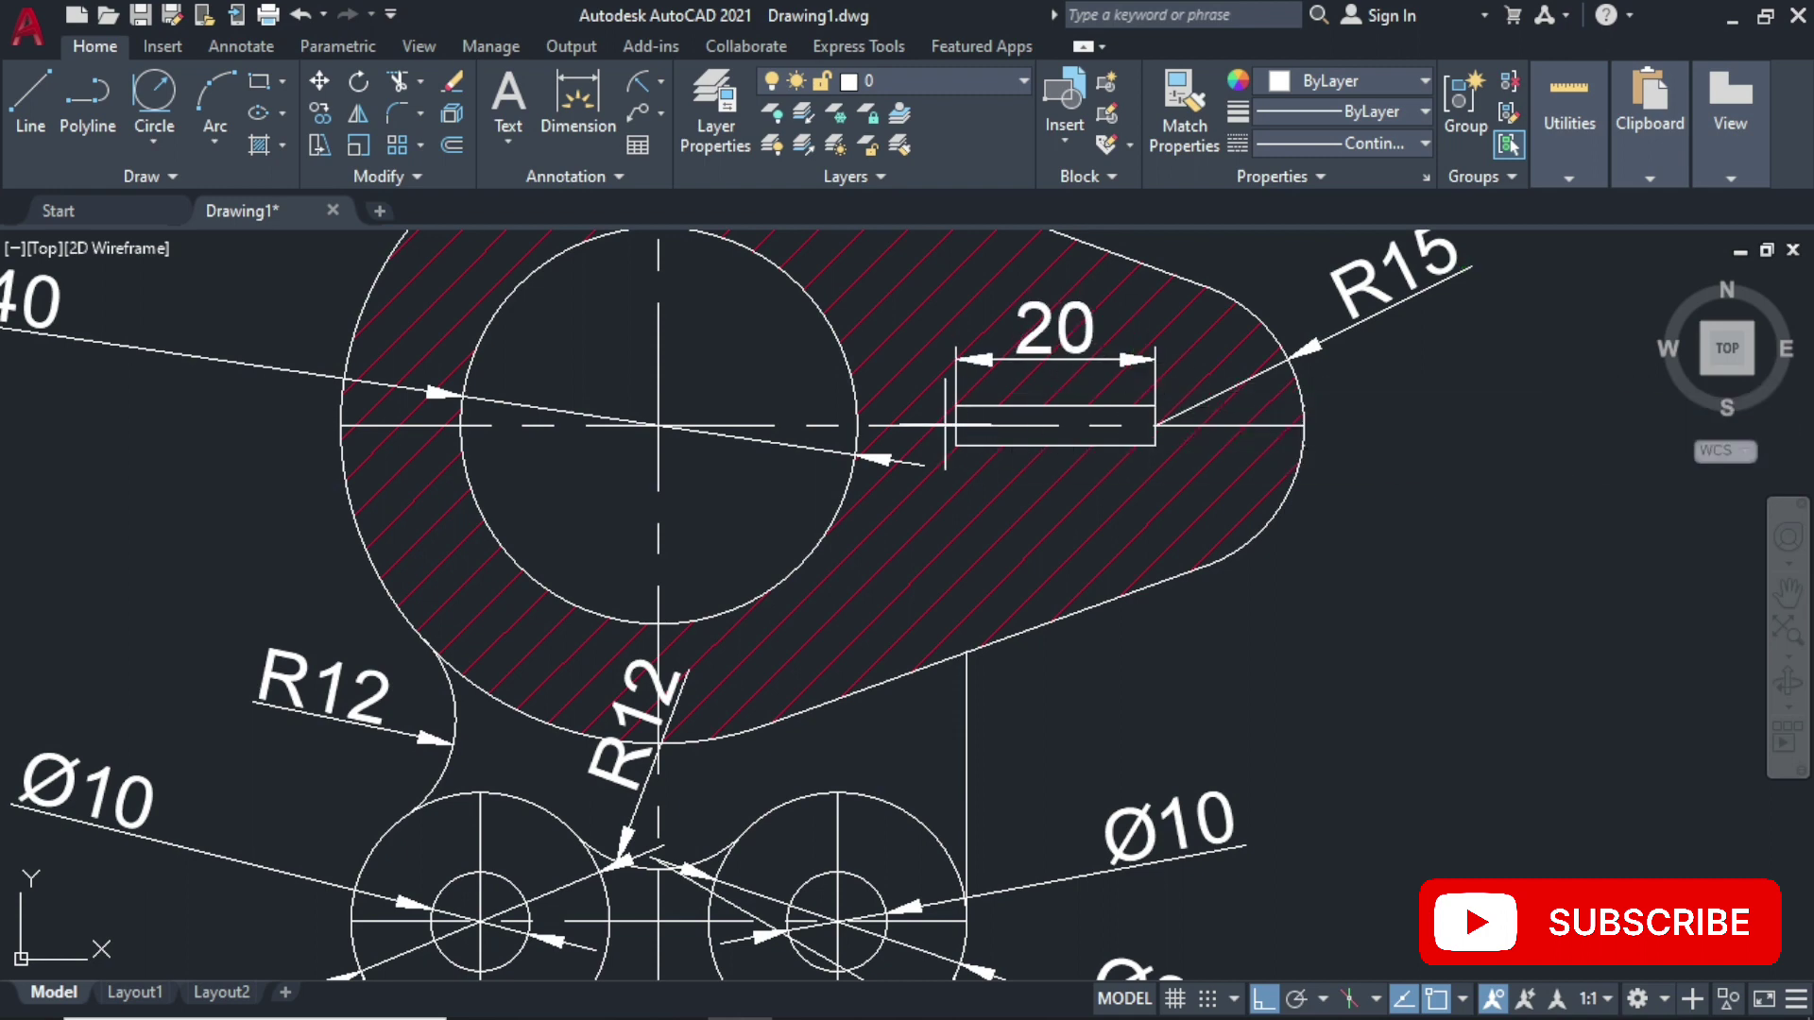
key("space")
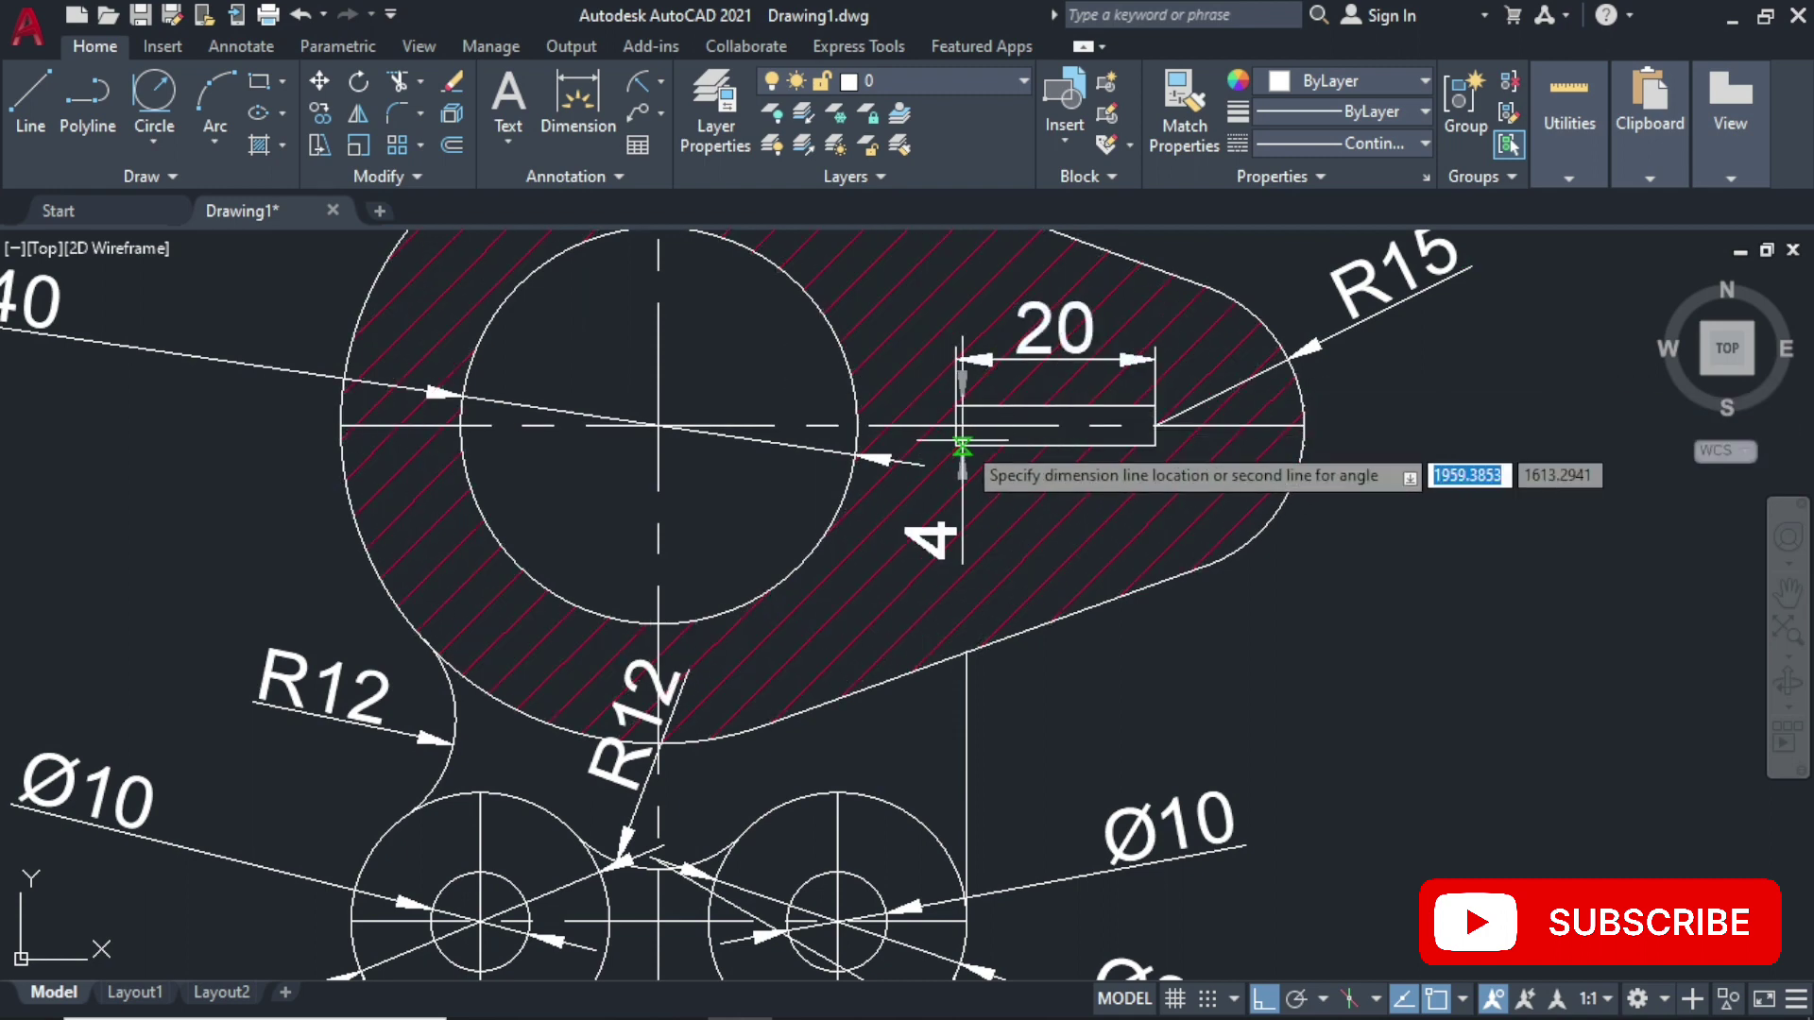
left_click(772, 445)
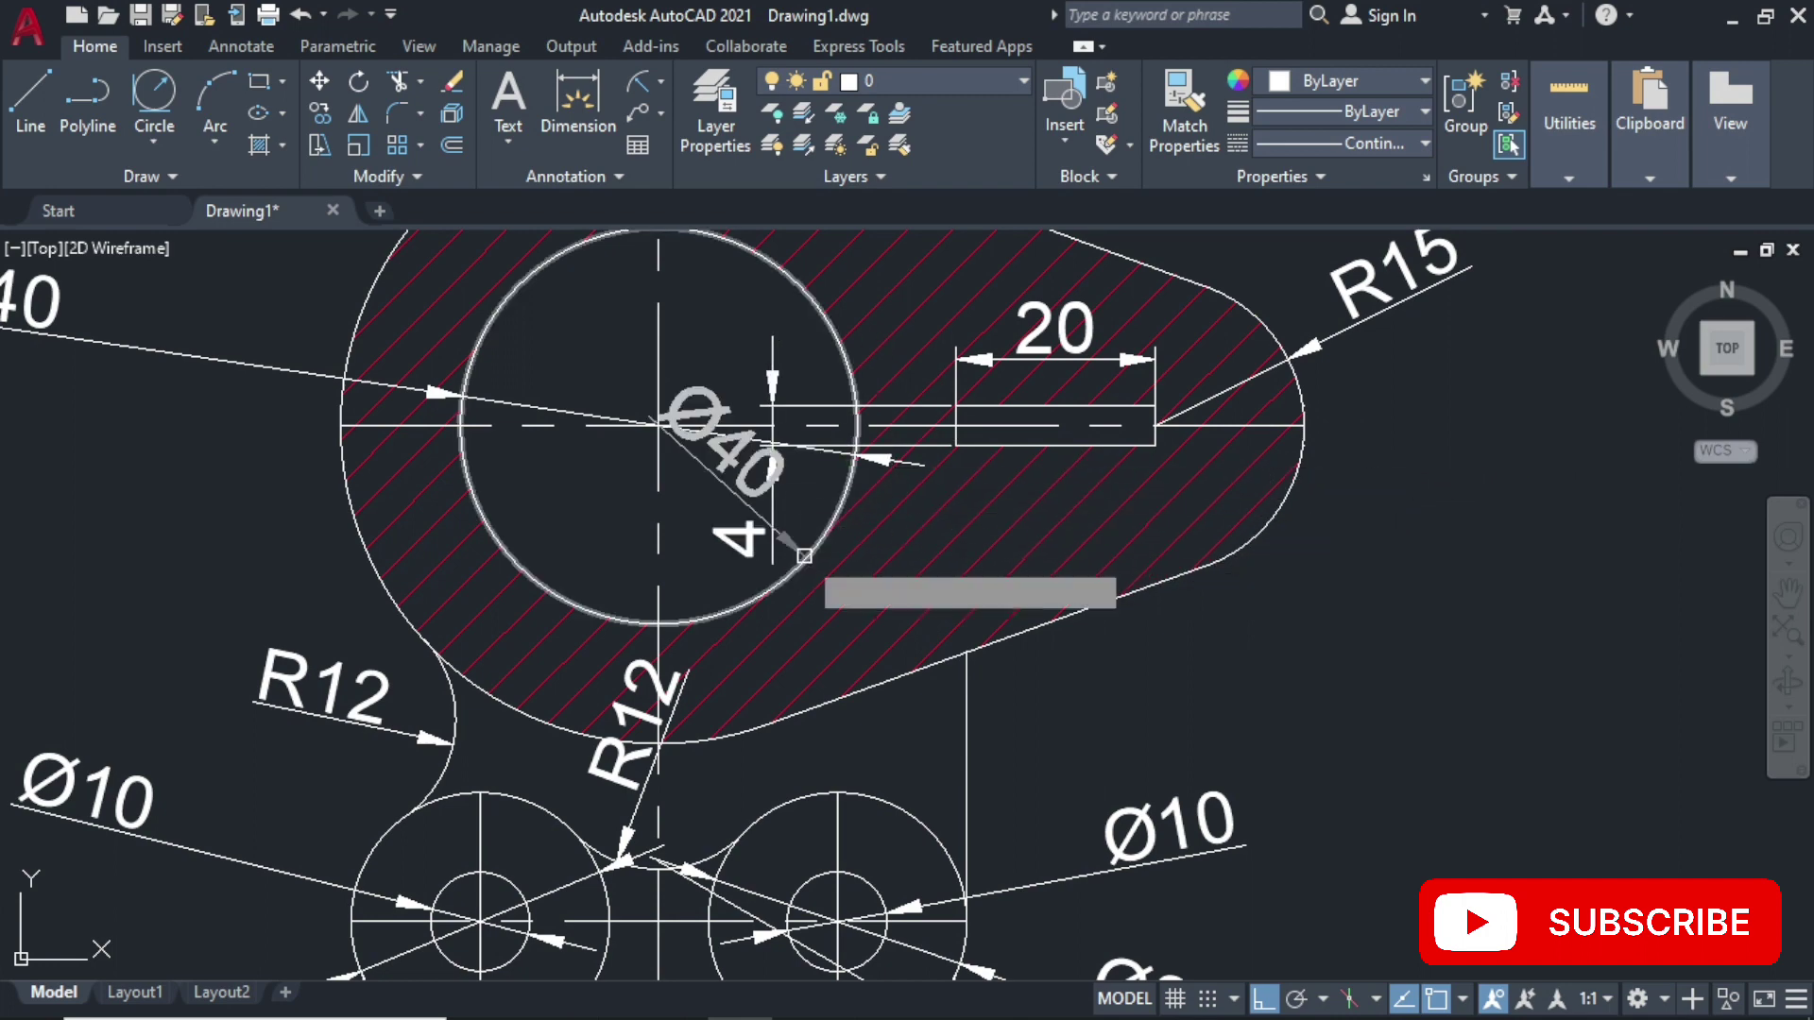
Step: Add two vertical 50 boss-to-hub spacings and the 65 hub-to-tip length
scroll(804, 555, "down", 3)
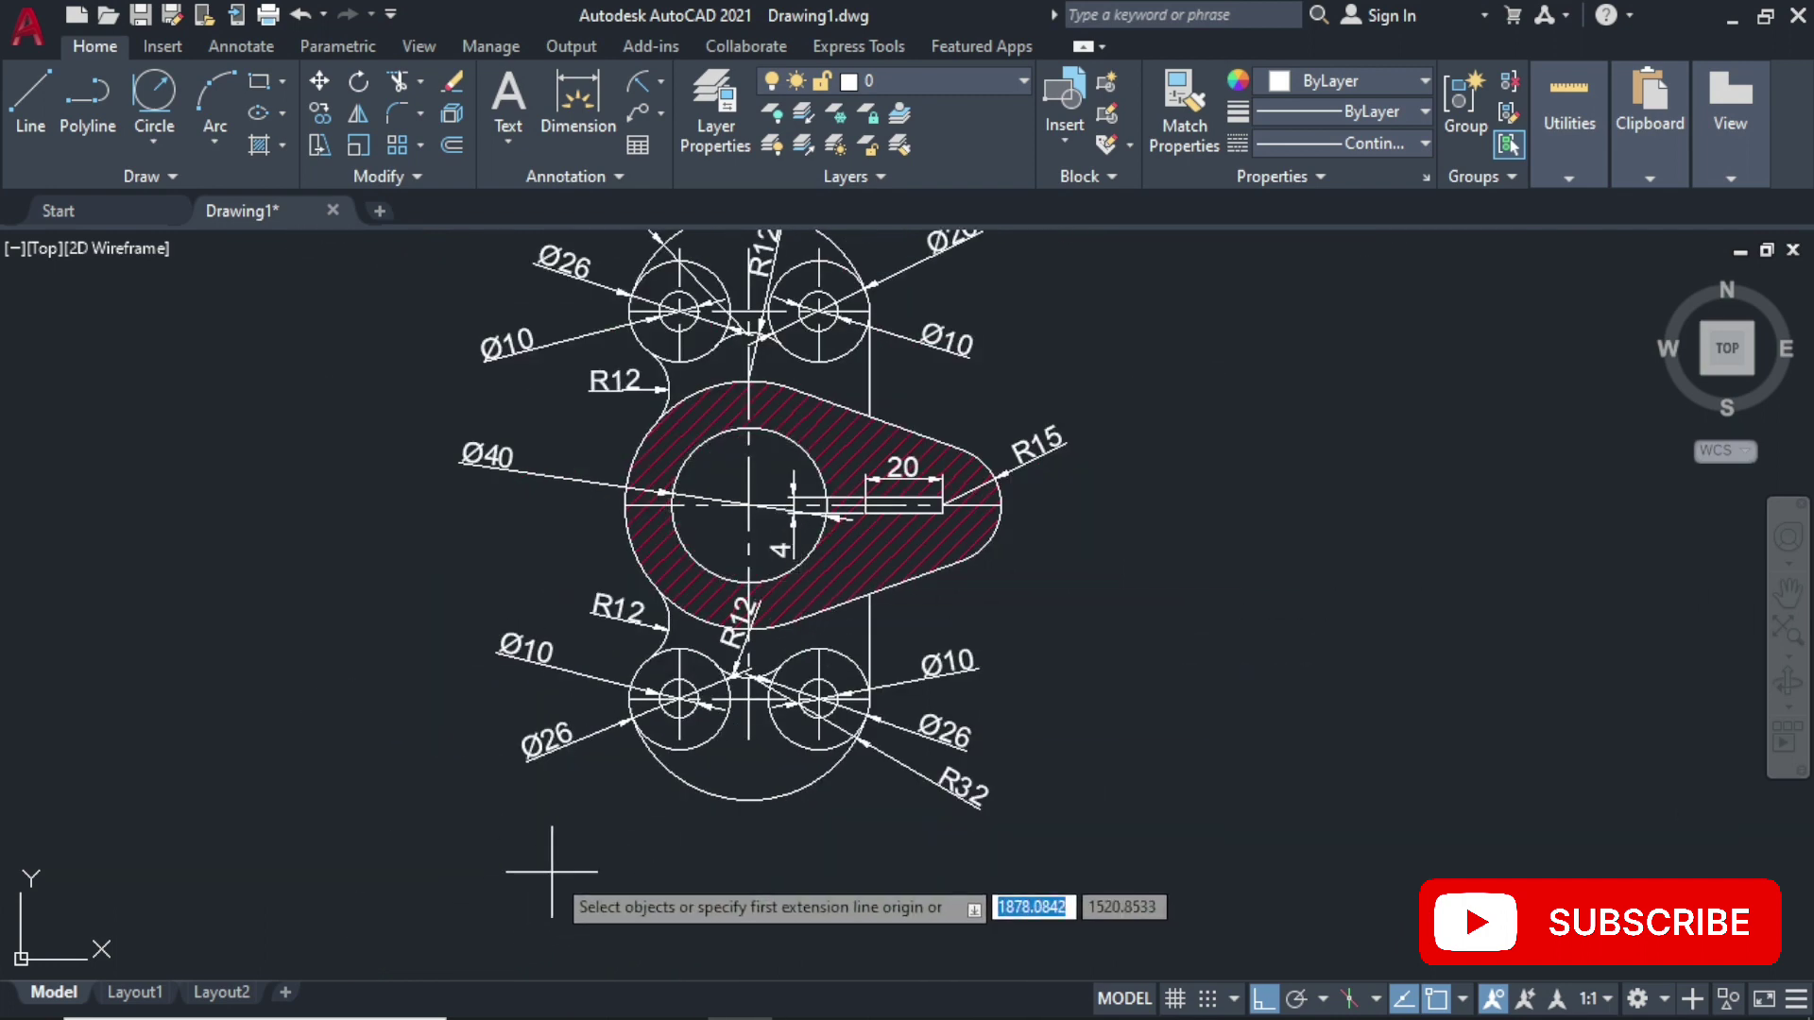
middle_click_drag(551, 871, 544, 892)
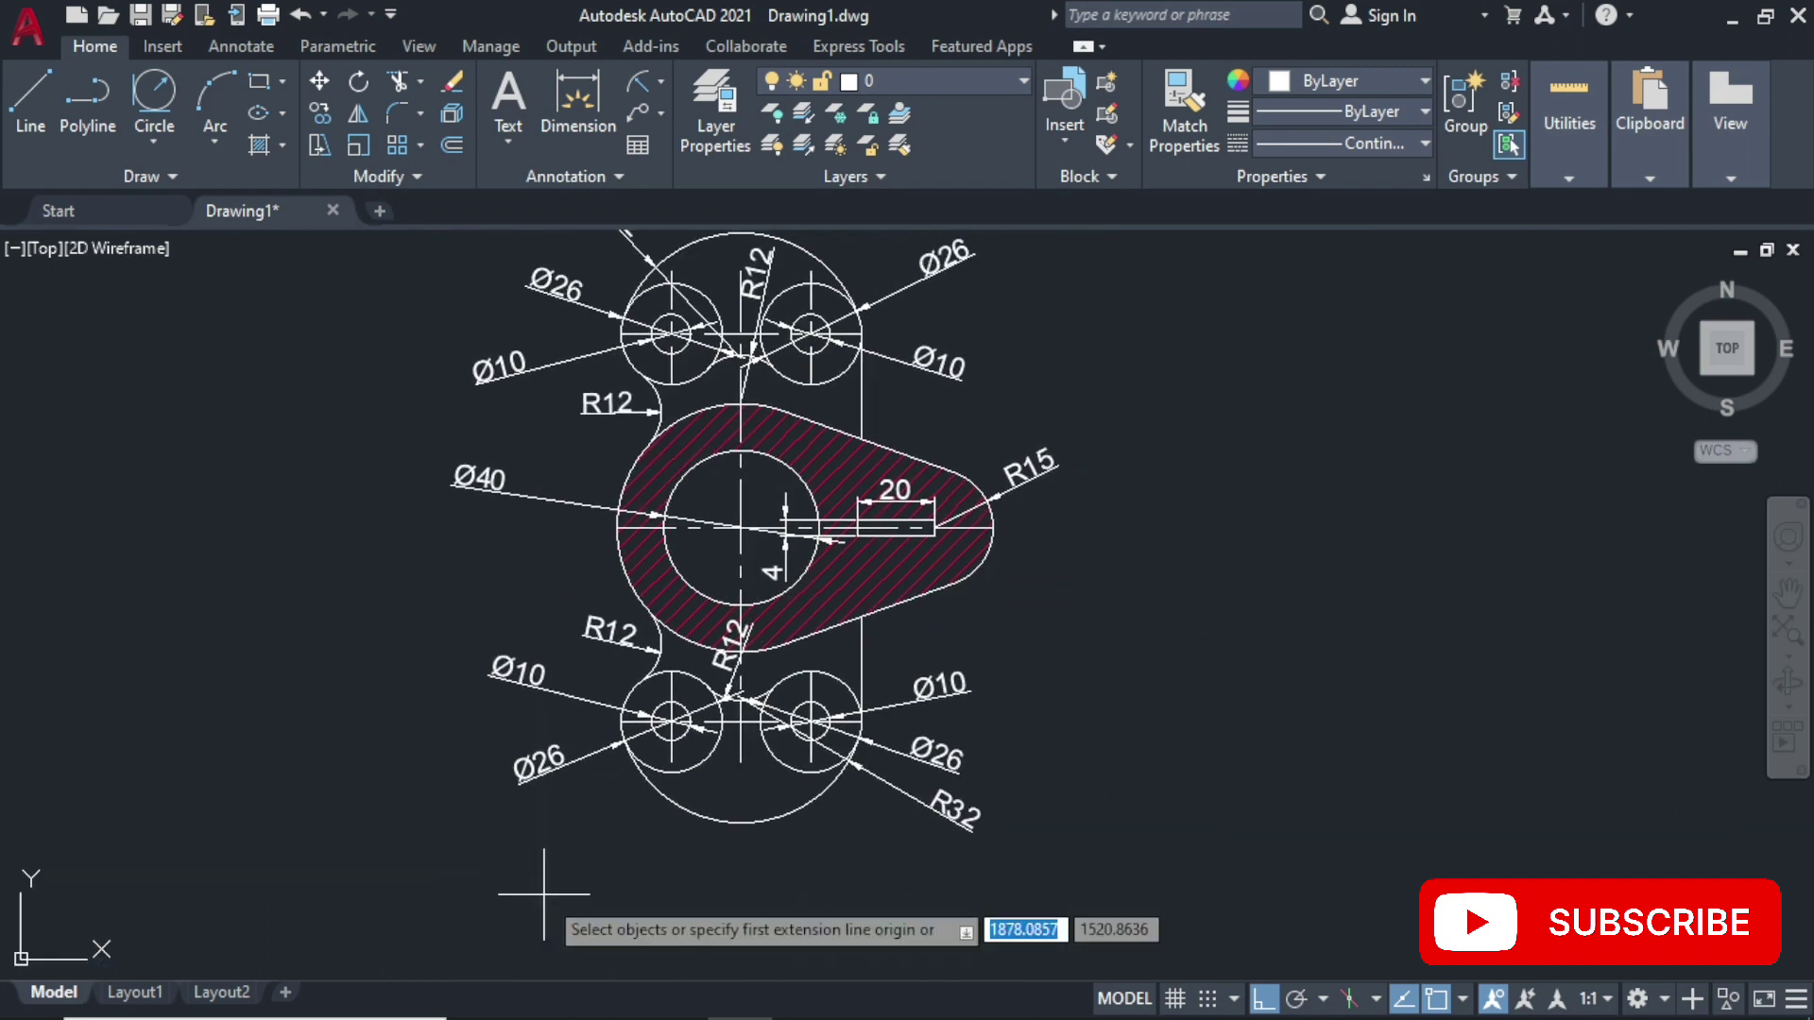
left_click(672, 333)
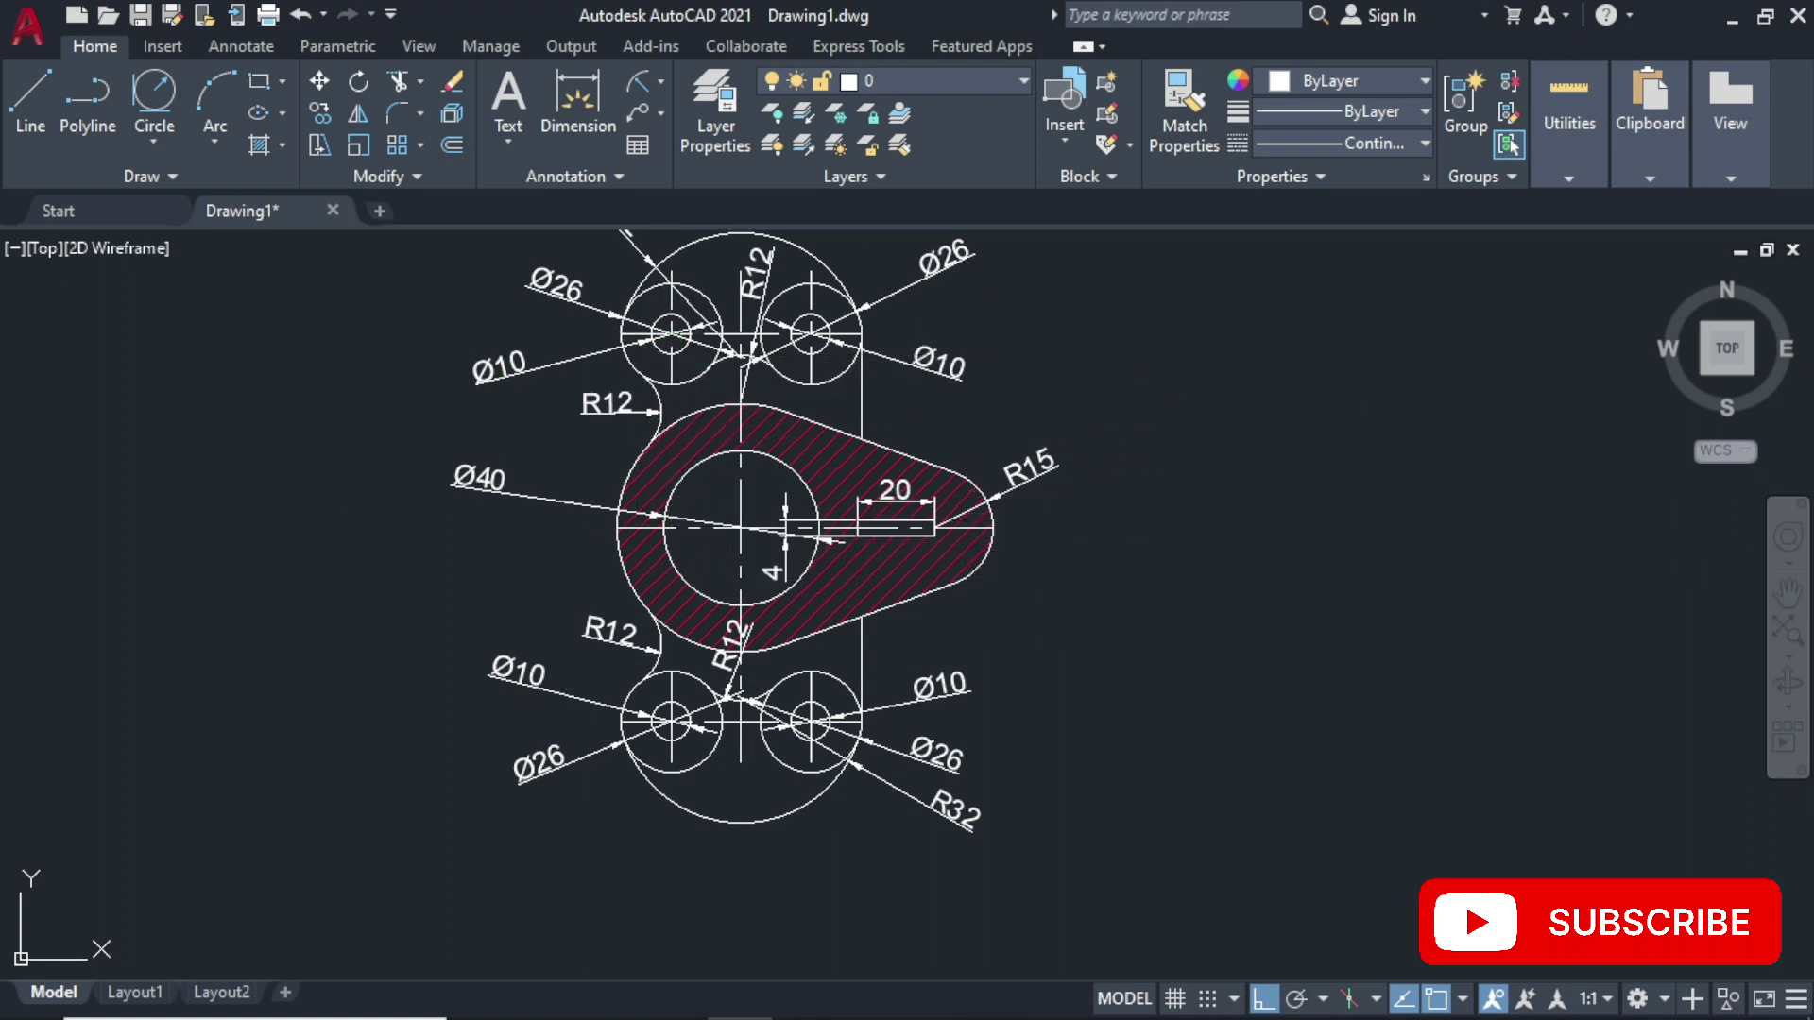
left_click(741, 527)
left_click(433, 576)
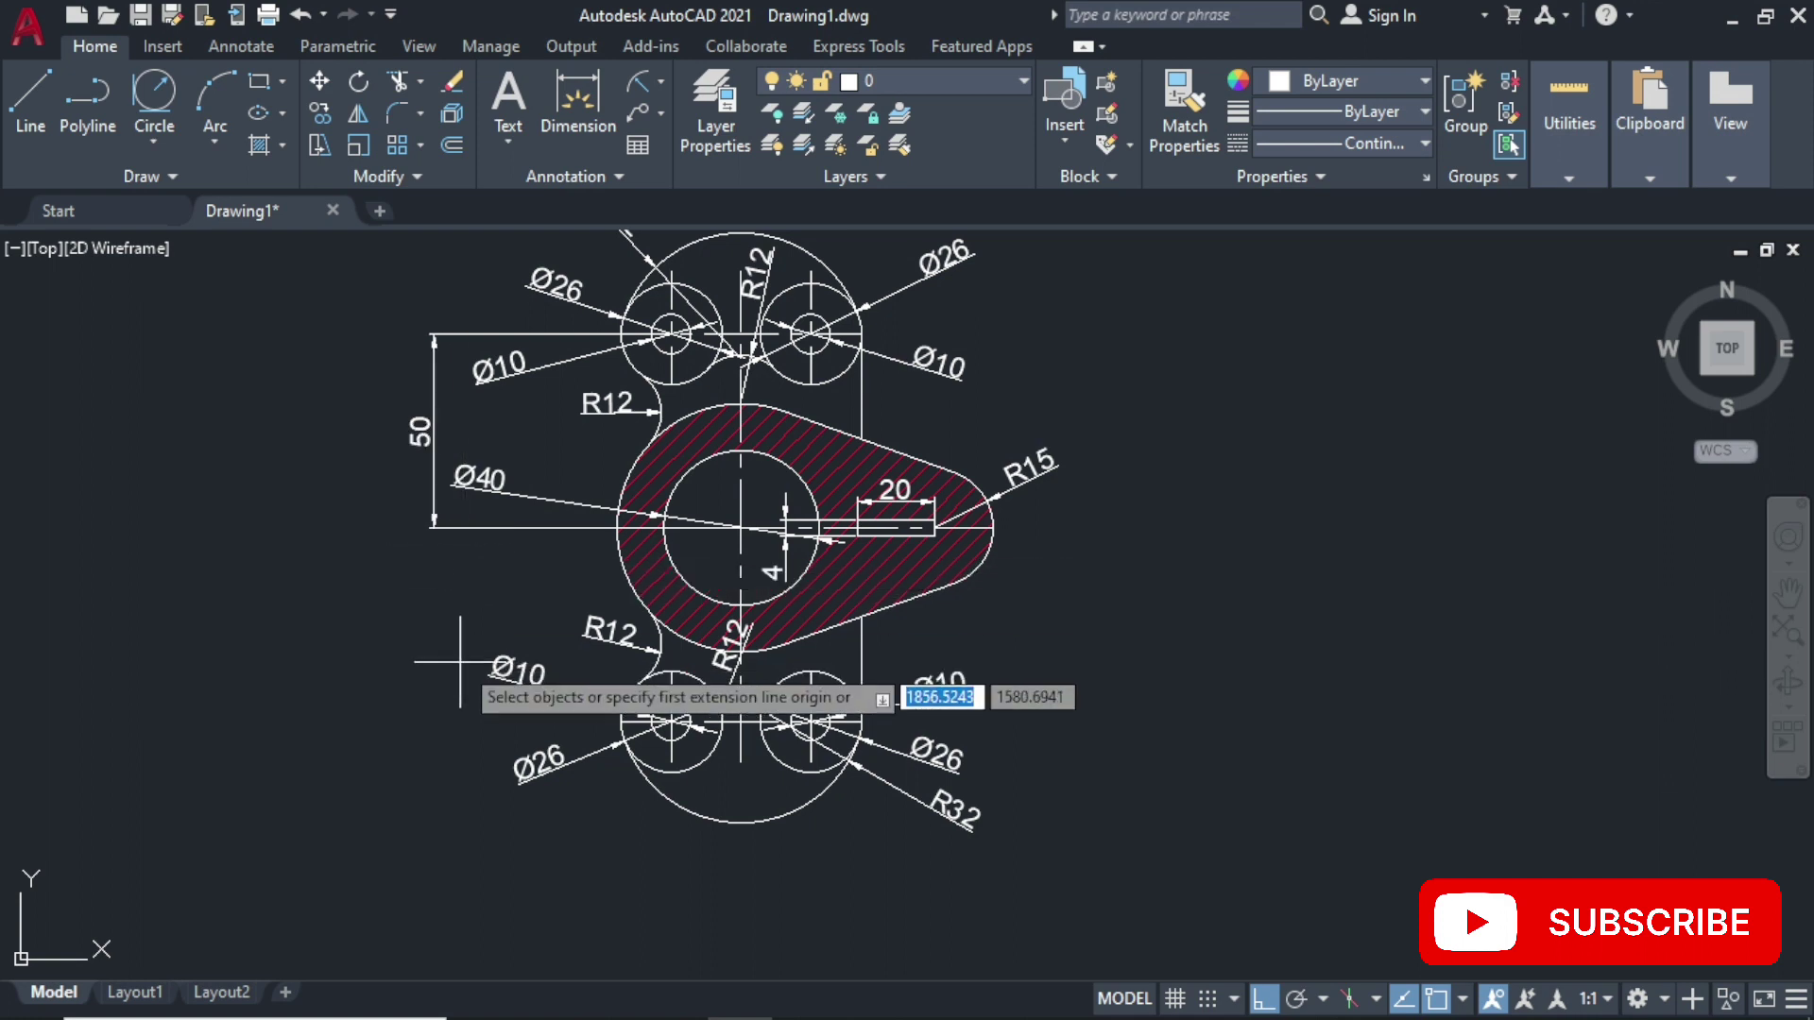
left_click(740, 527)
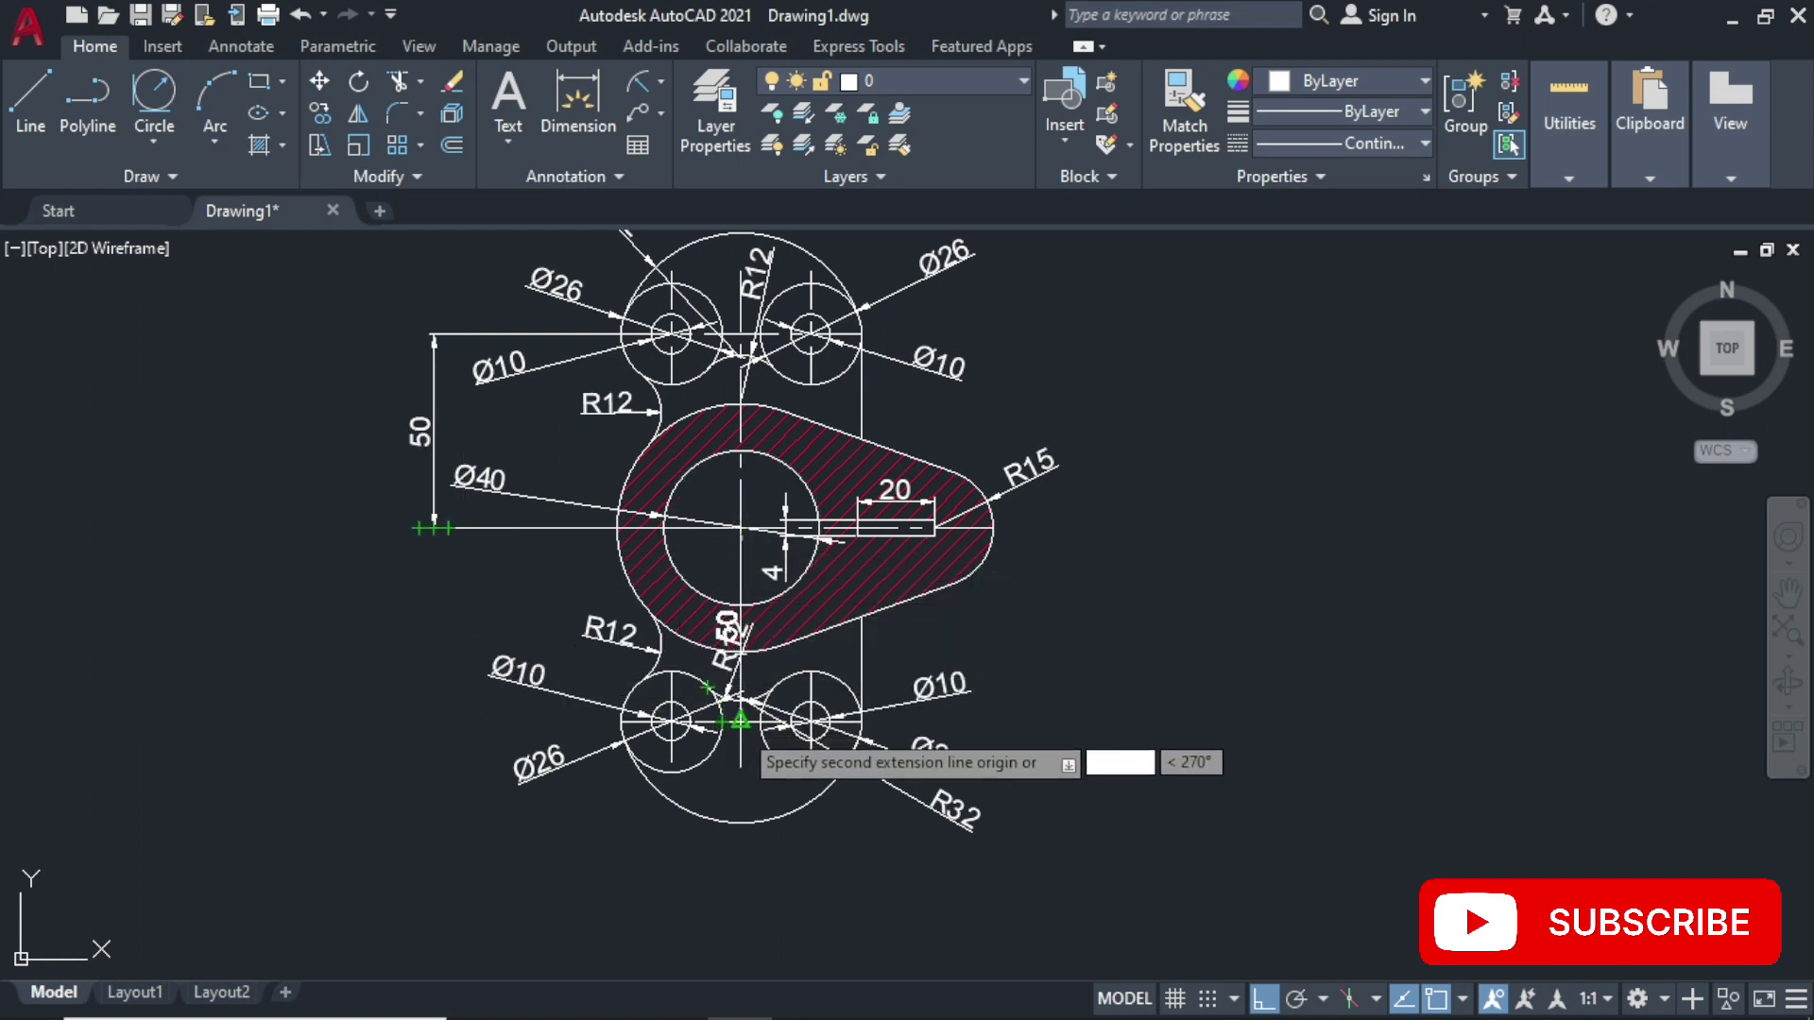
left_click(740, 719)
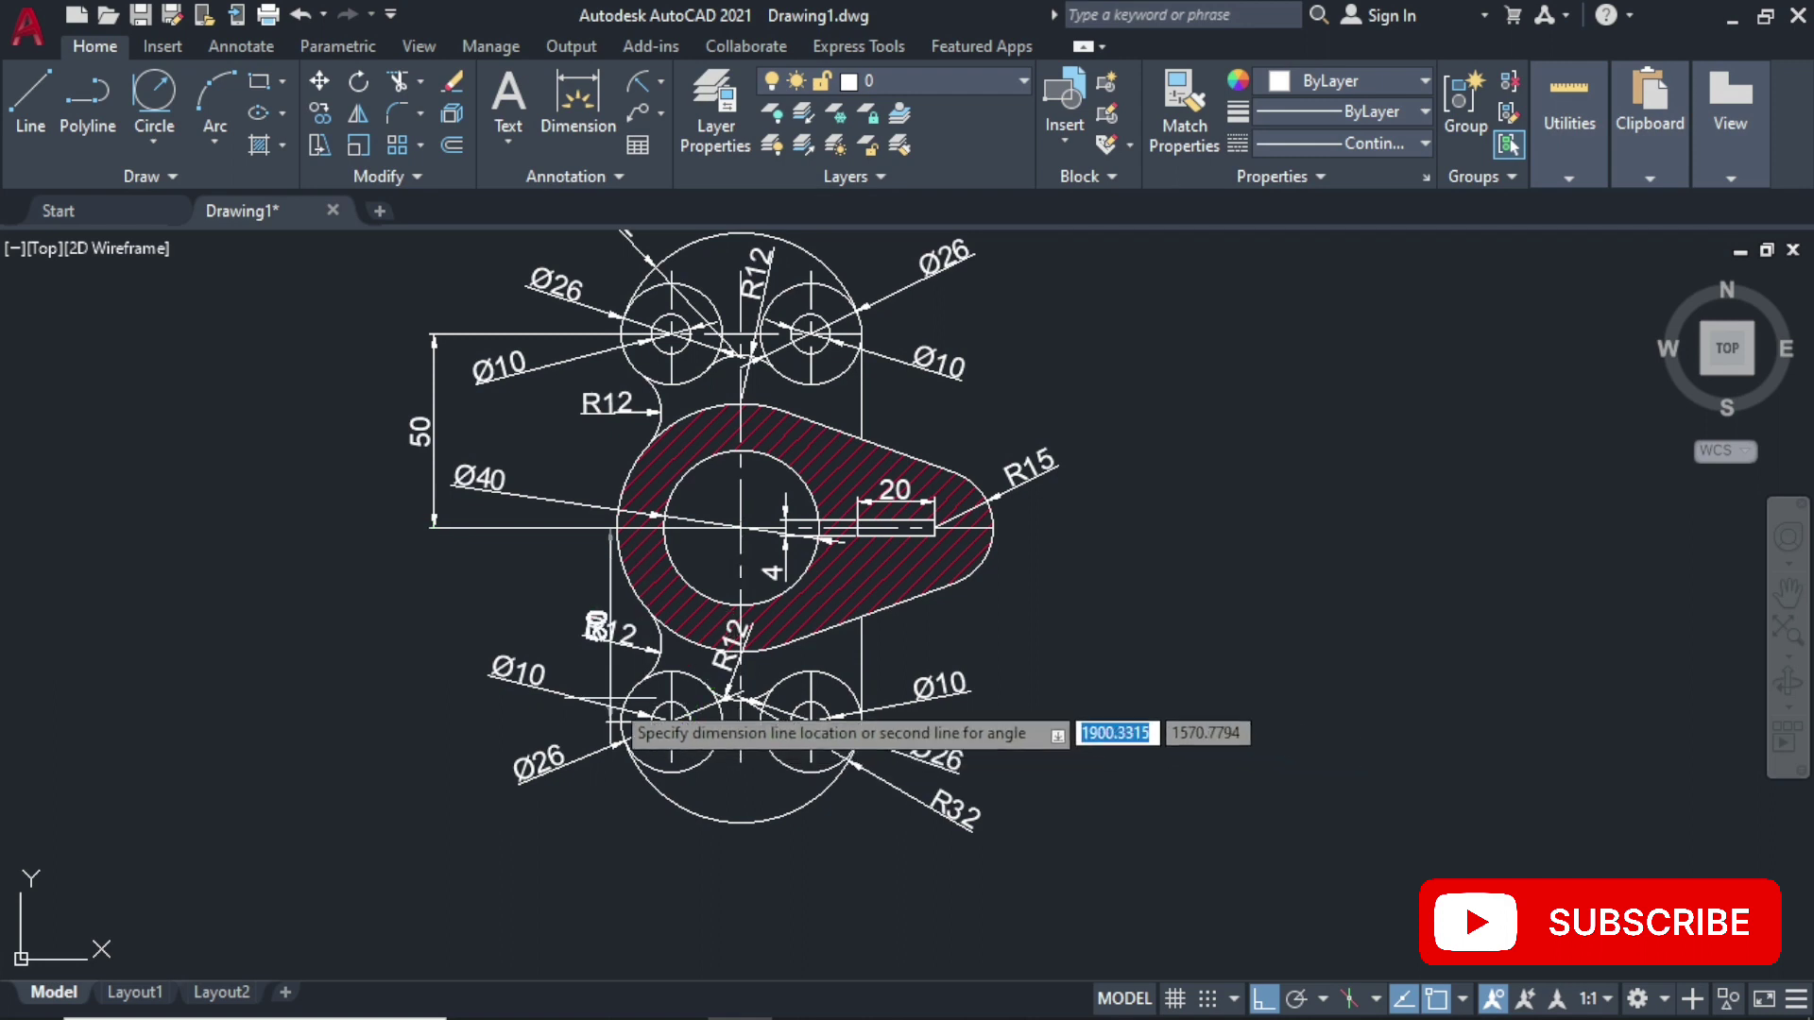
left_click(436, 694)
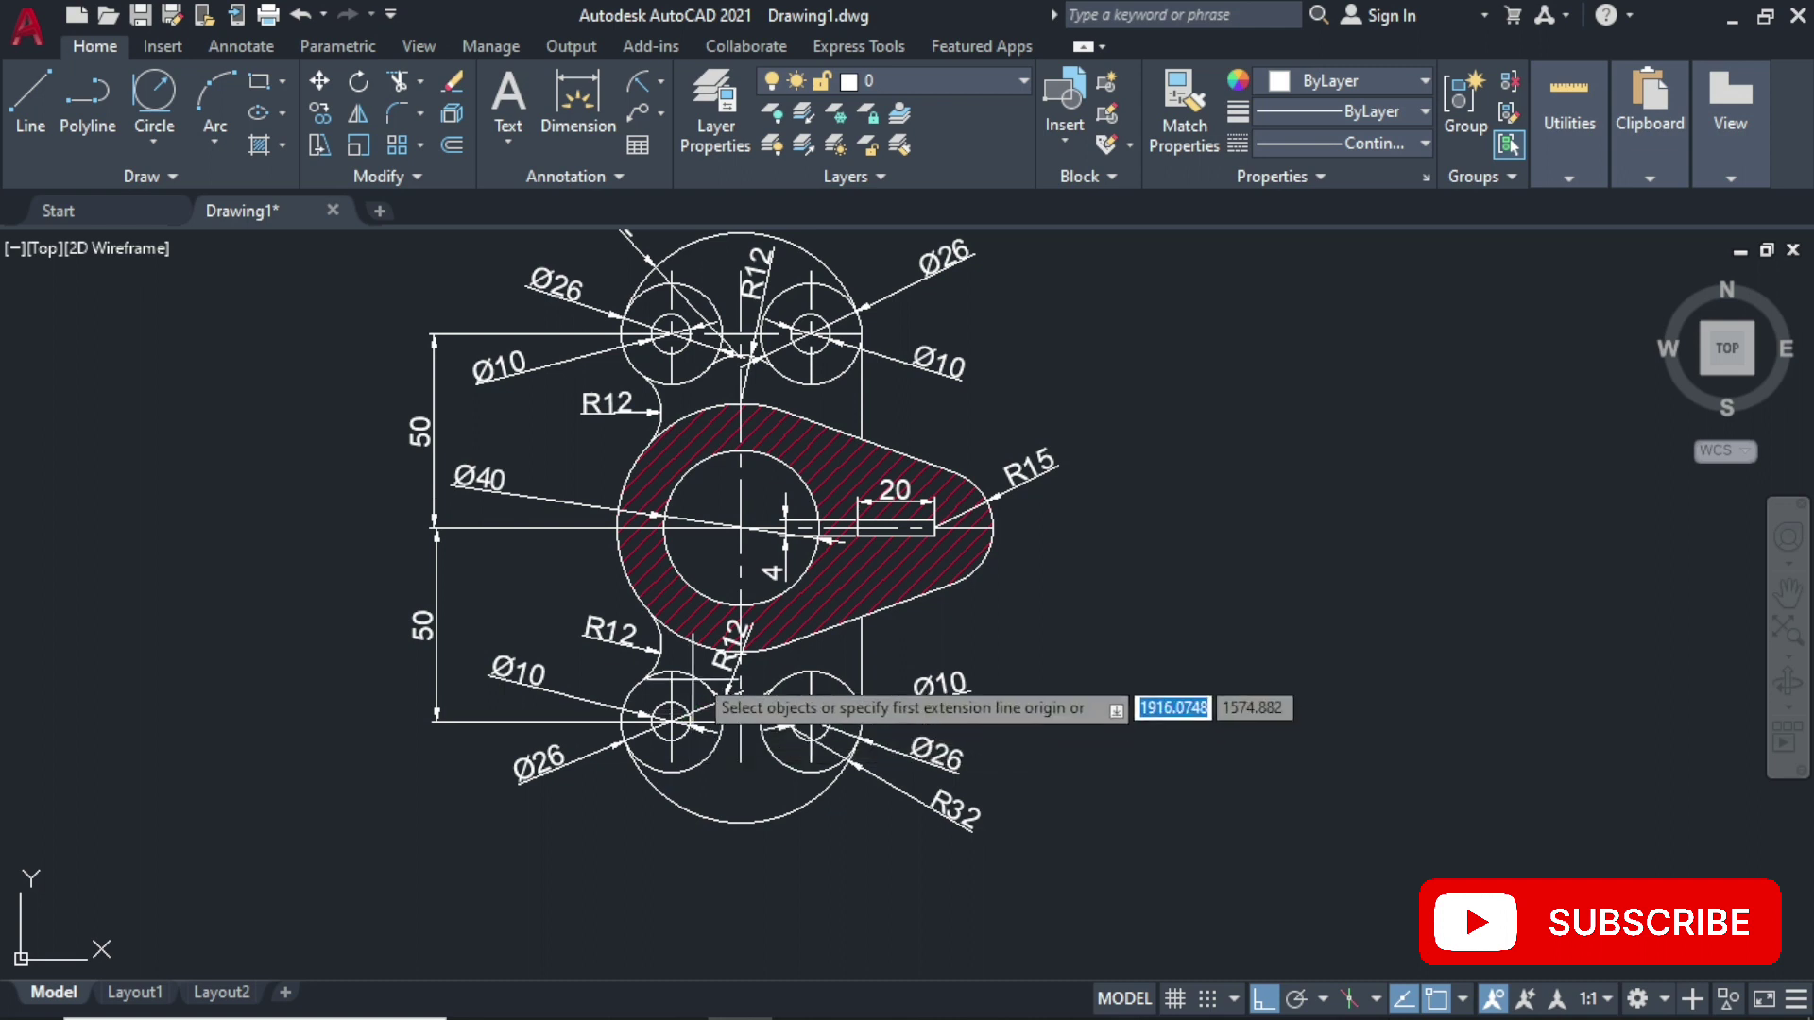
left_click(740, 527)
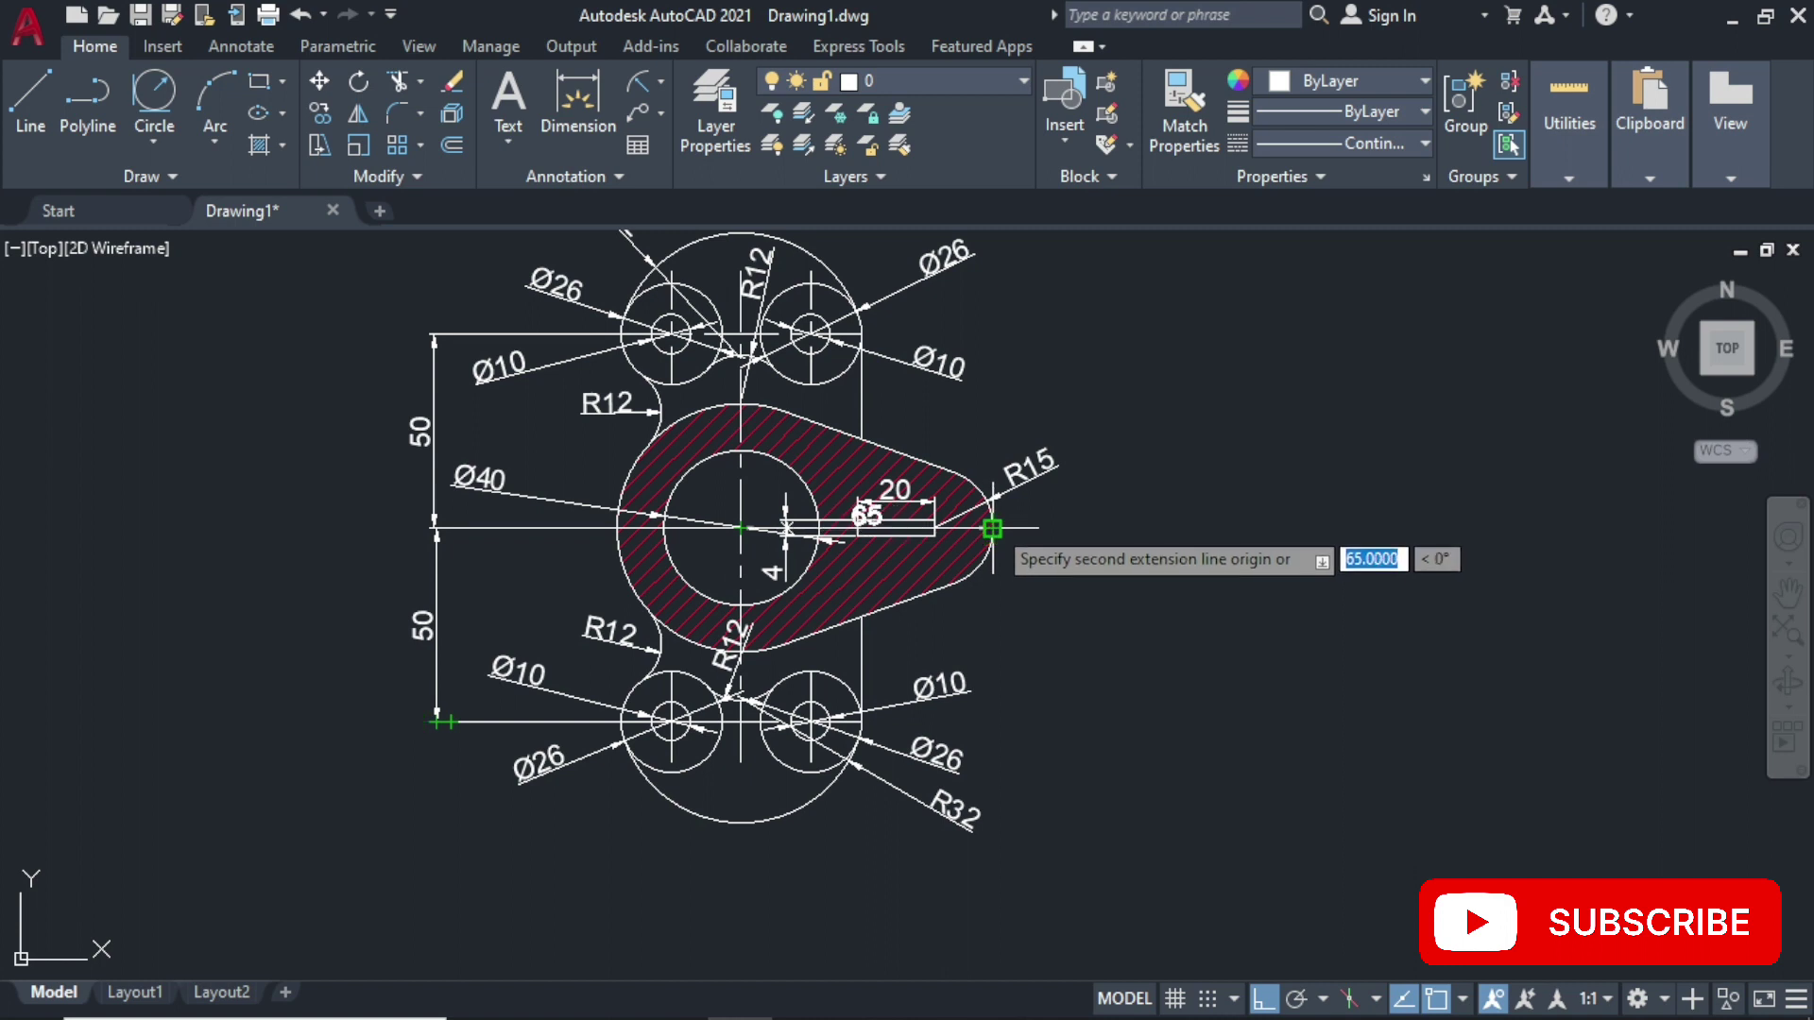
left_click(992, 528)
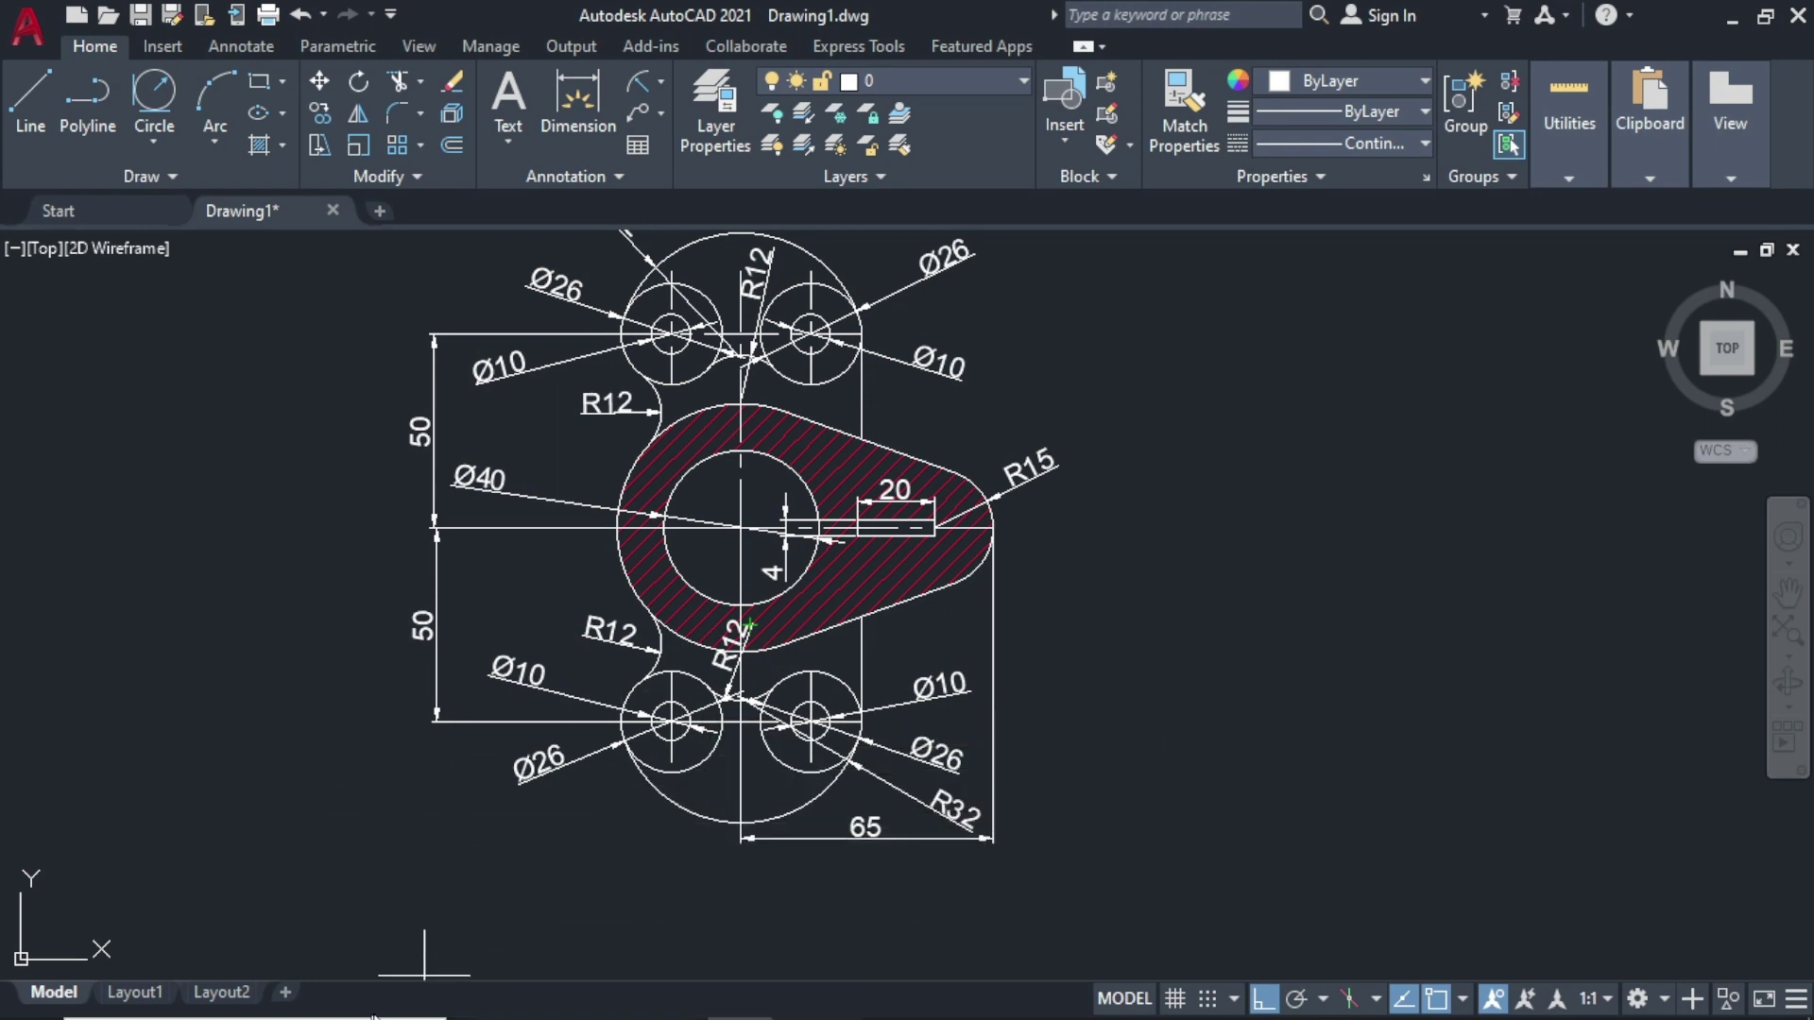
Step: Dimension the left outer arc as R32 and the top boss offsets as 18 and 36
middle_click_drag(472, 585, 498, 670)
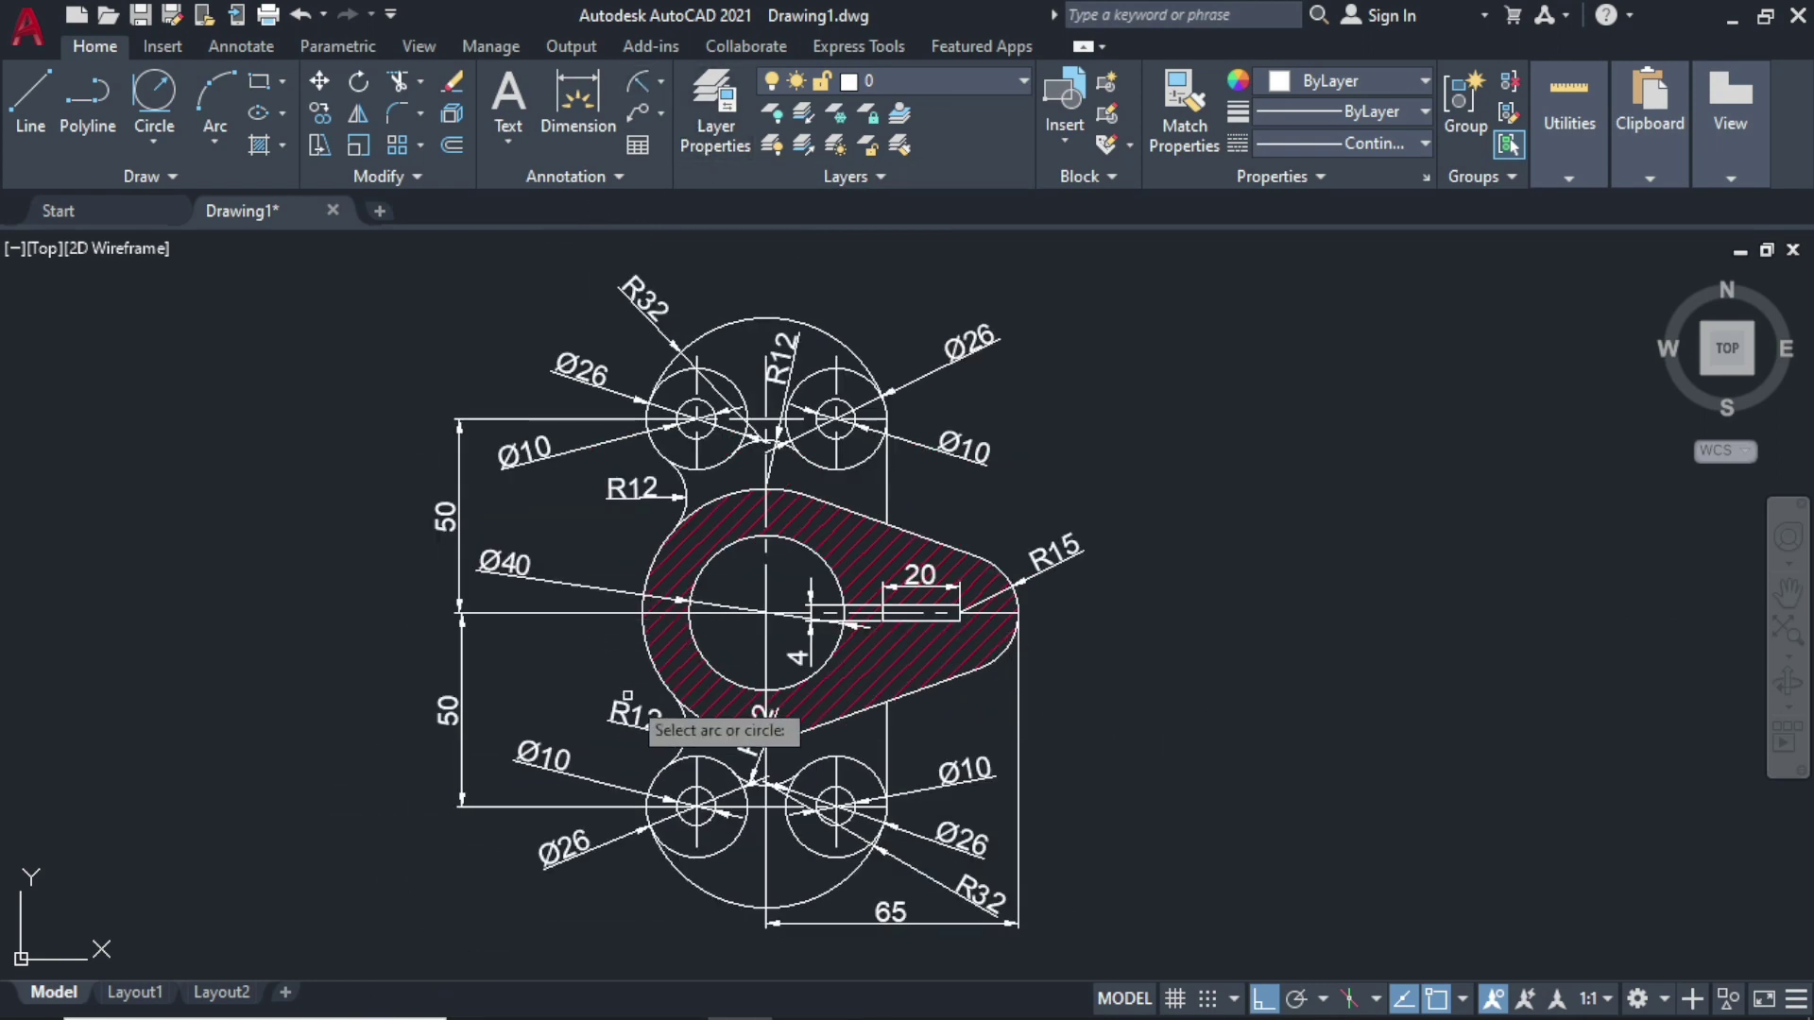
left_click(662, 676)
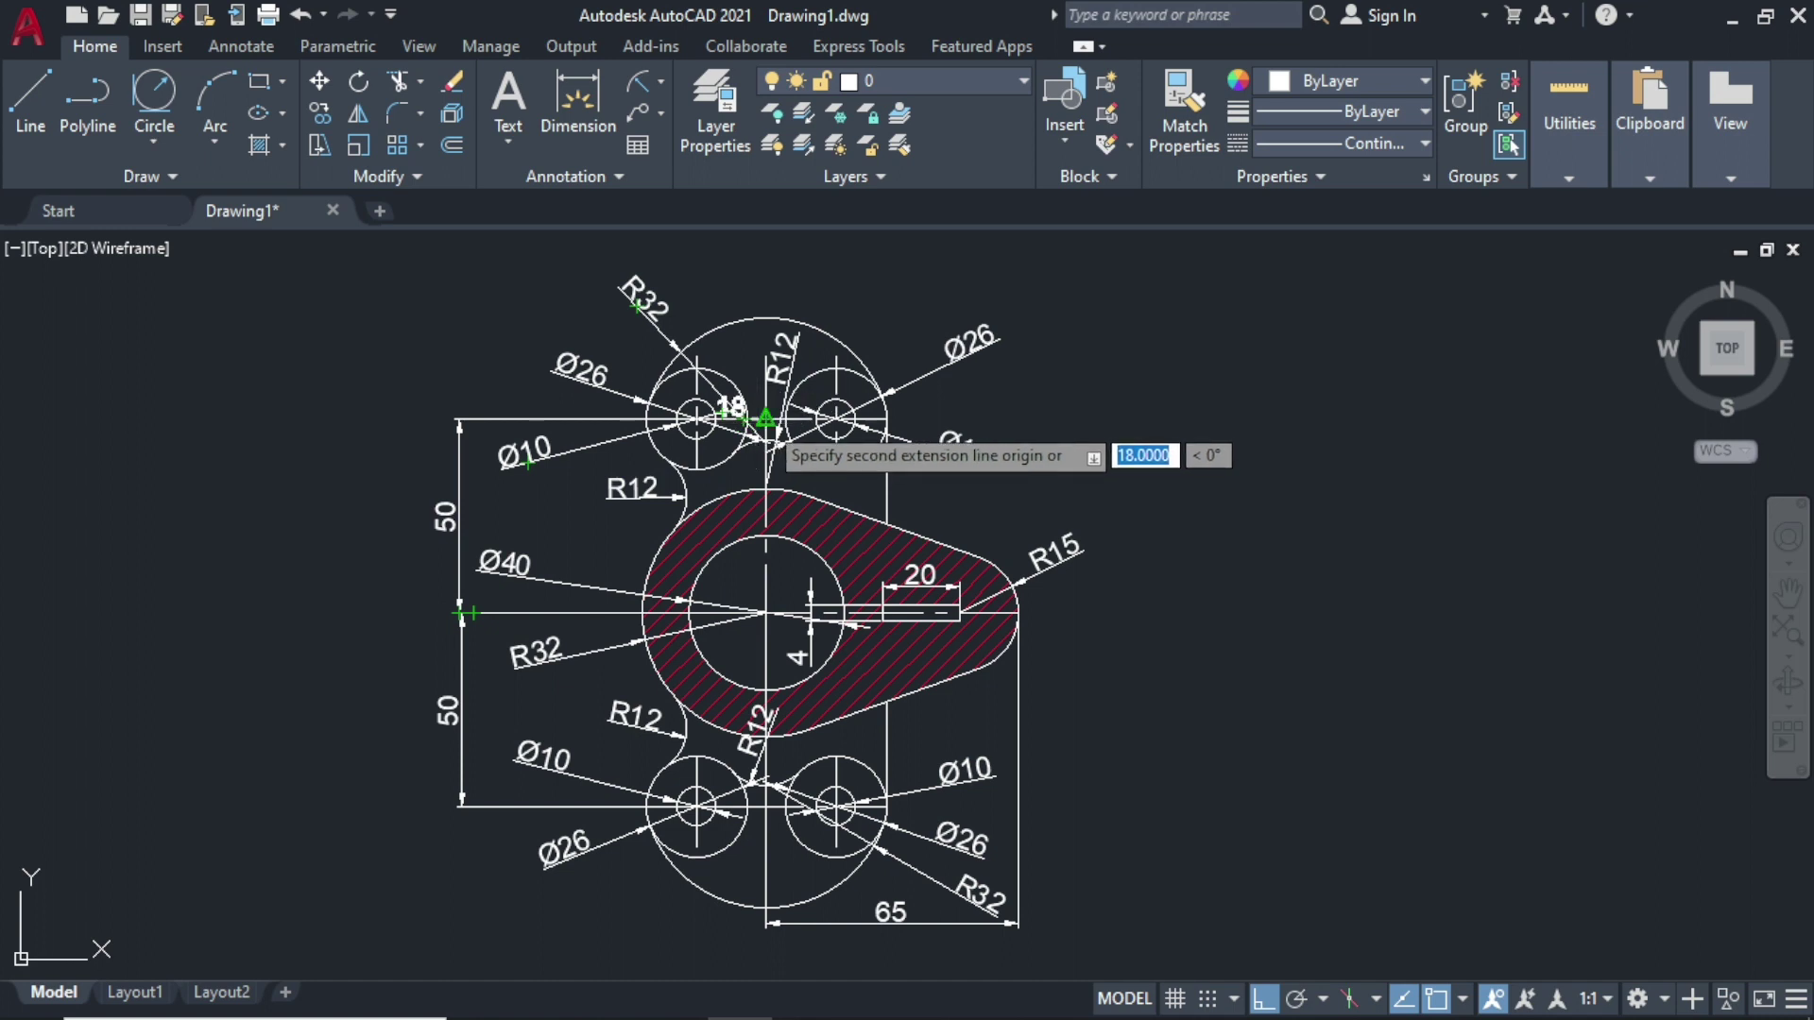
left_click(766, 416)
left_click(758, 277)
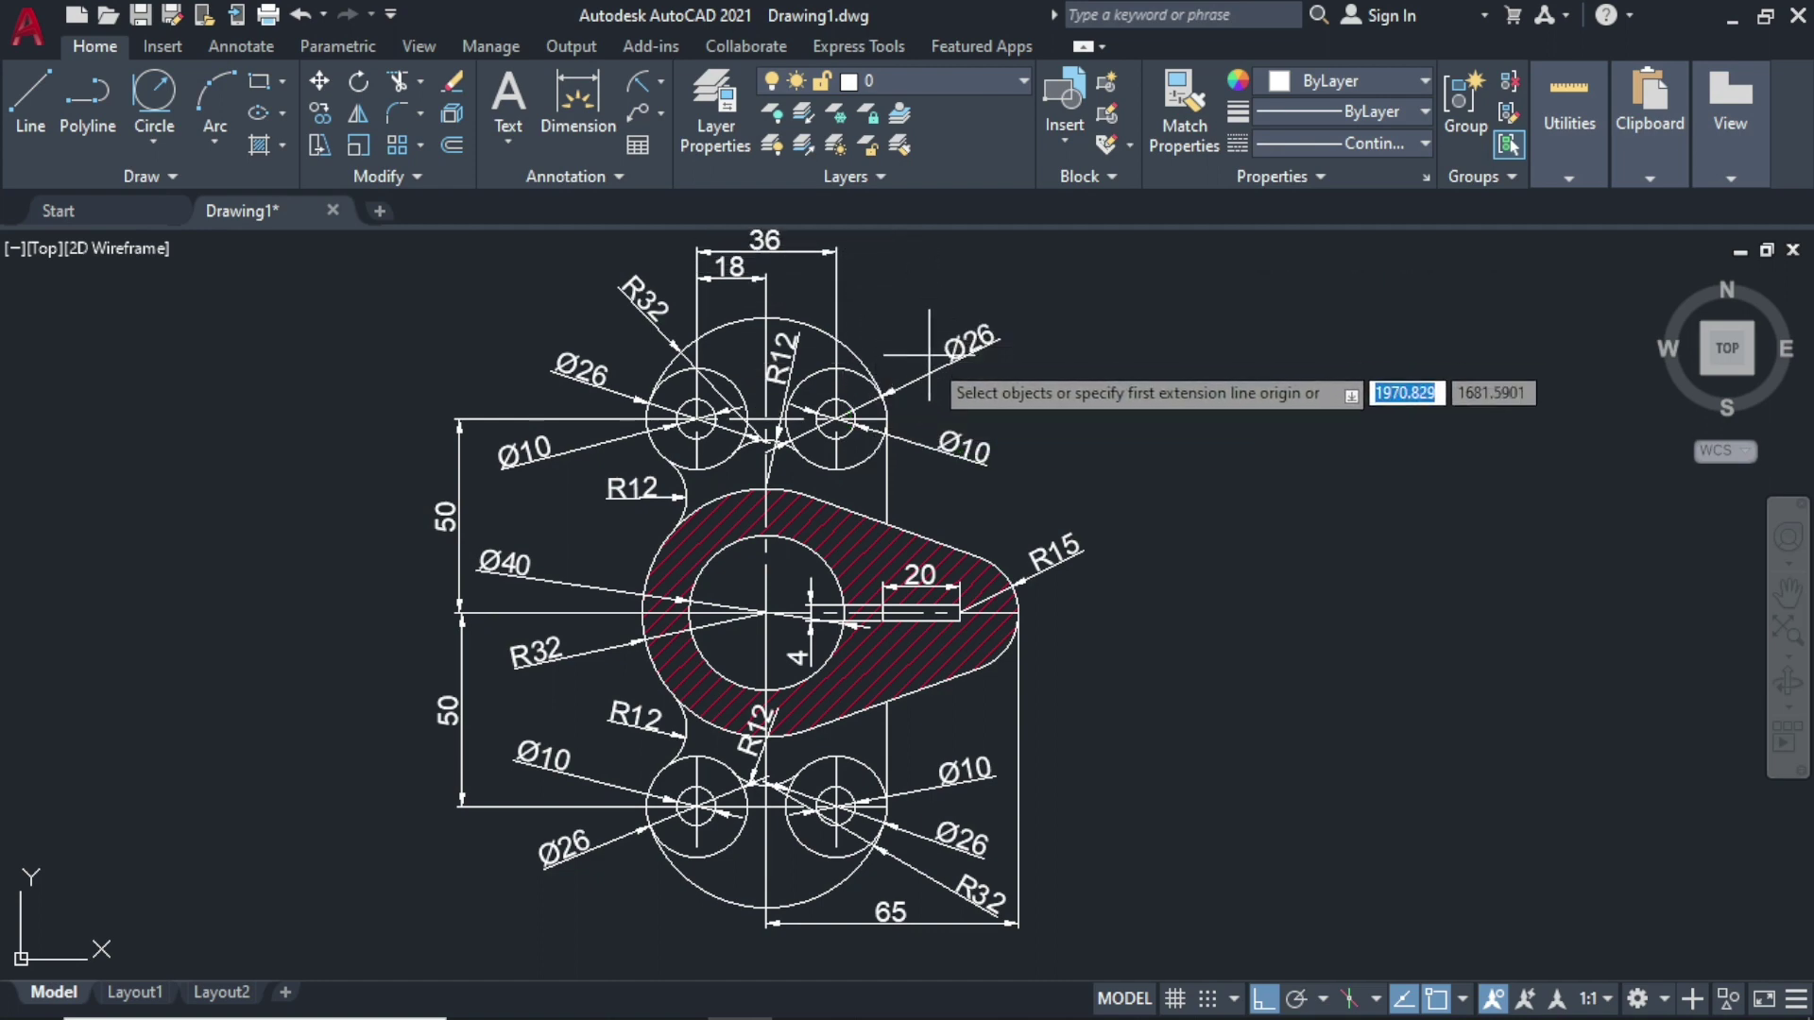
middle_click_drag(1186, 422, 1189, 443)
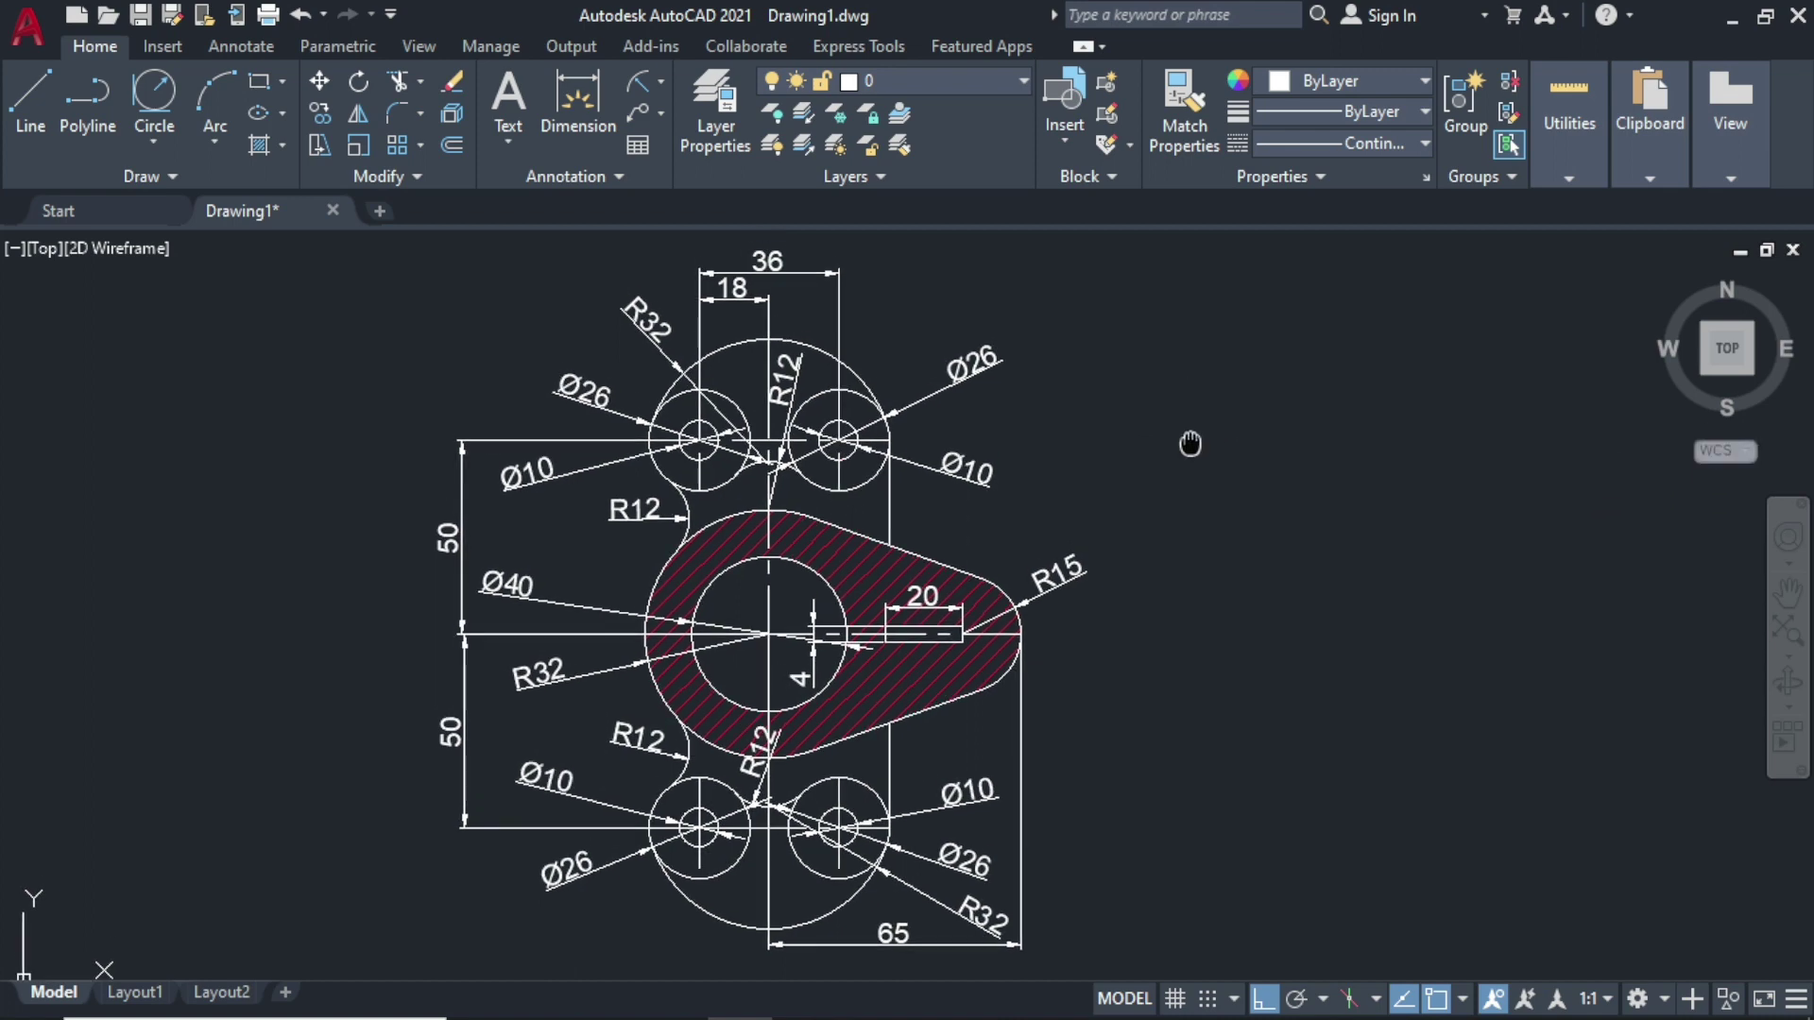